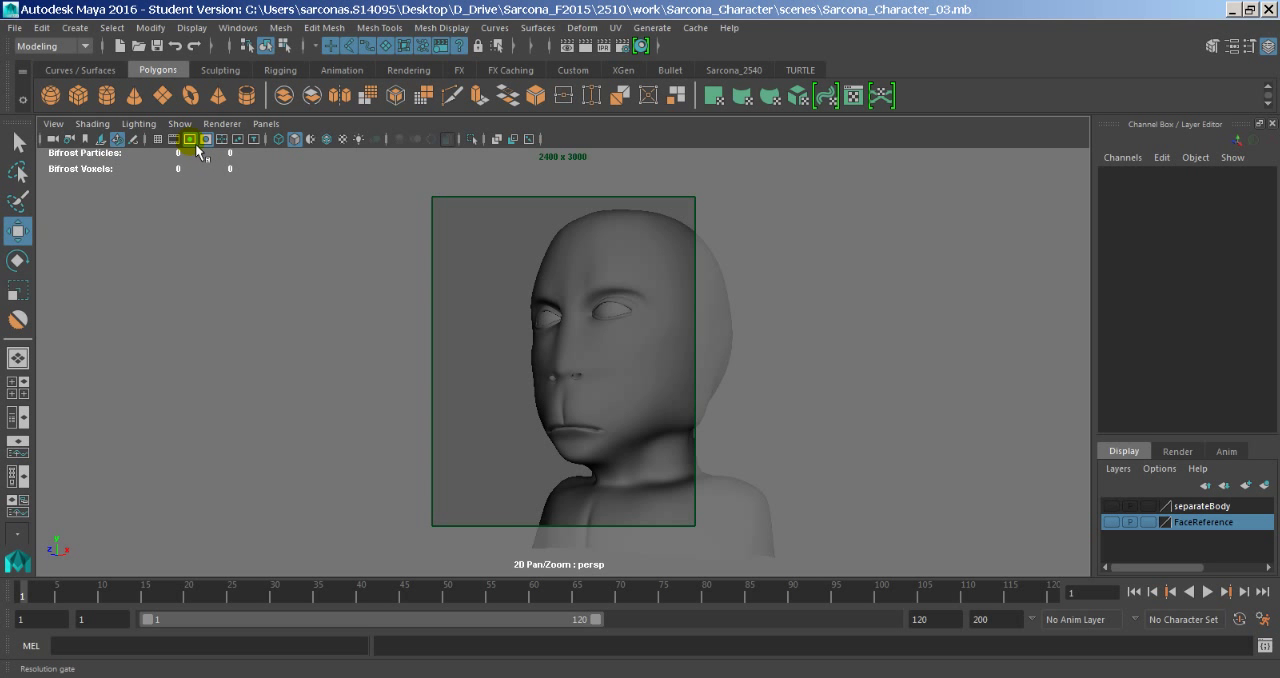
# - Turn off the resolution gate in the perspective view and inspect the head model from the side, back and above
pyautogui.click(190, 140)
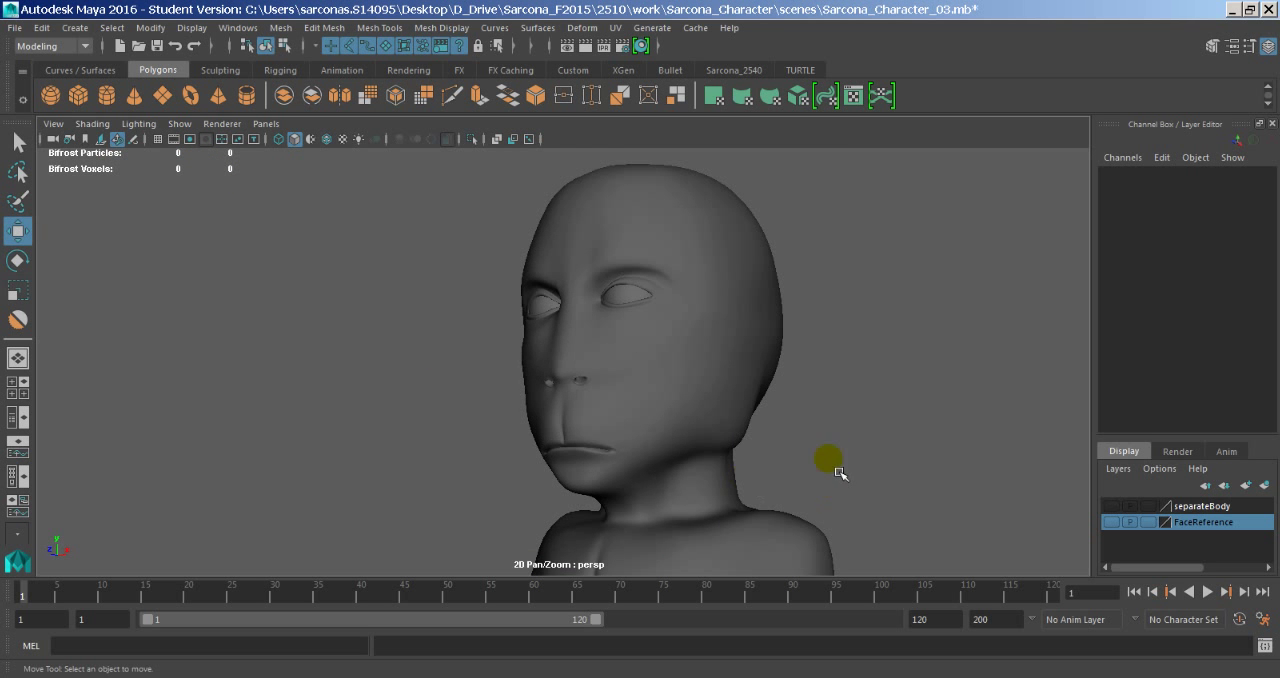
pyautogui.keyDown('alt'); pyautogui.moveTo(820, 436); pyautogui.dragTo(771, 440); pyautogui.keyUp('alt')
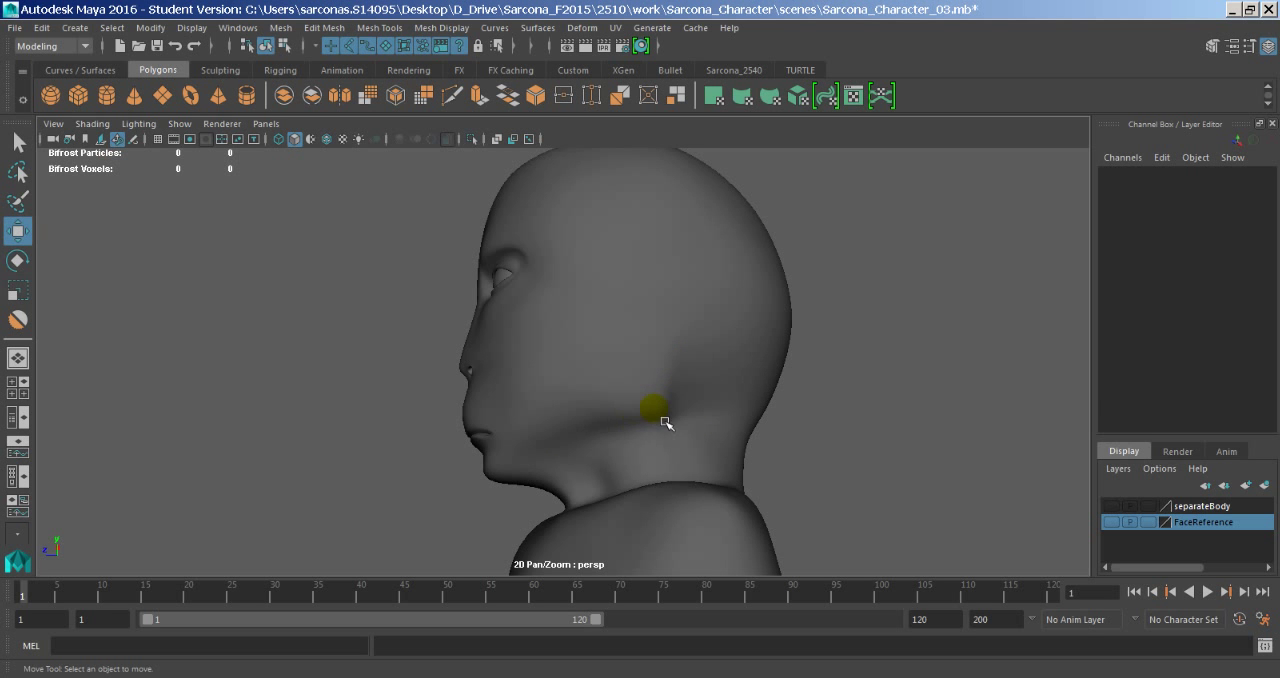
pyautogui.keyDown('alt'); pyautogui.moveTo(606, 380); pyautogui.dragTo(663, 394); pyautogui.keyUp('alt')
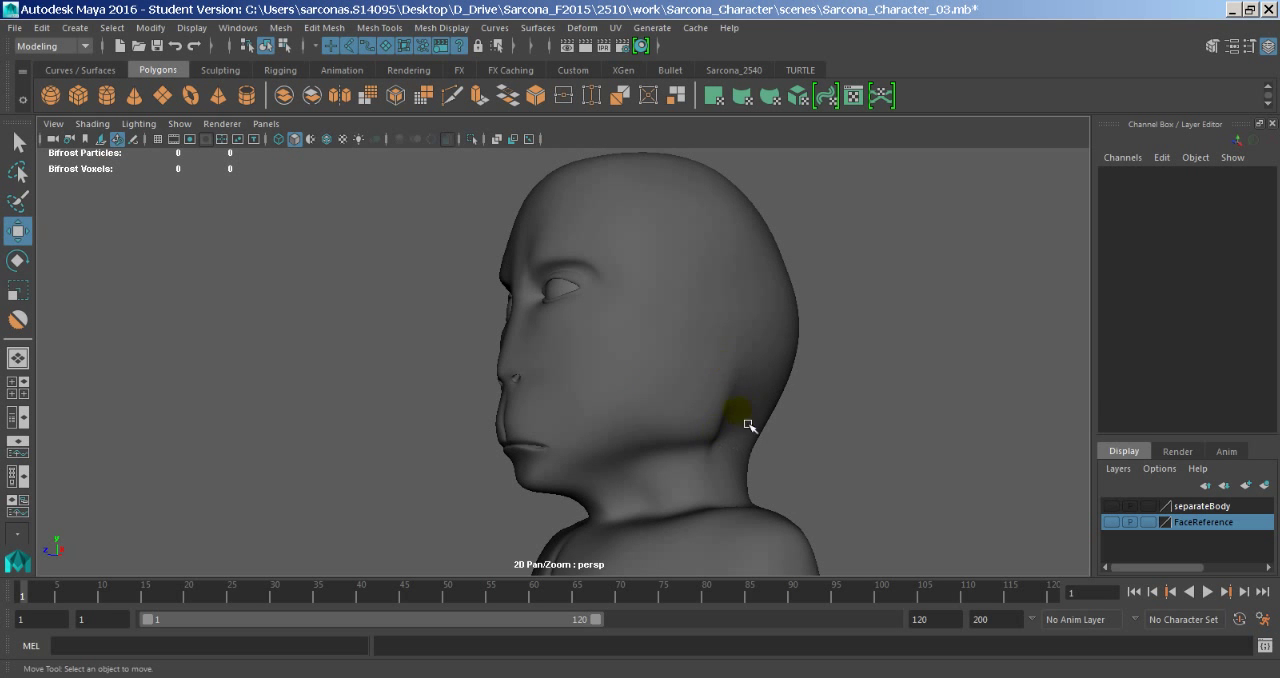
pyautogui.keyDown('alt'); pyautogui.moveTo(745, 421); pyautogui.dragTo(793, 452); pyautogui.keyUp('alt')
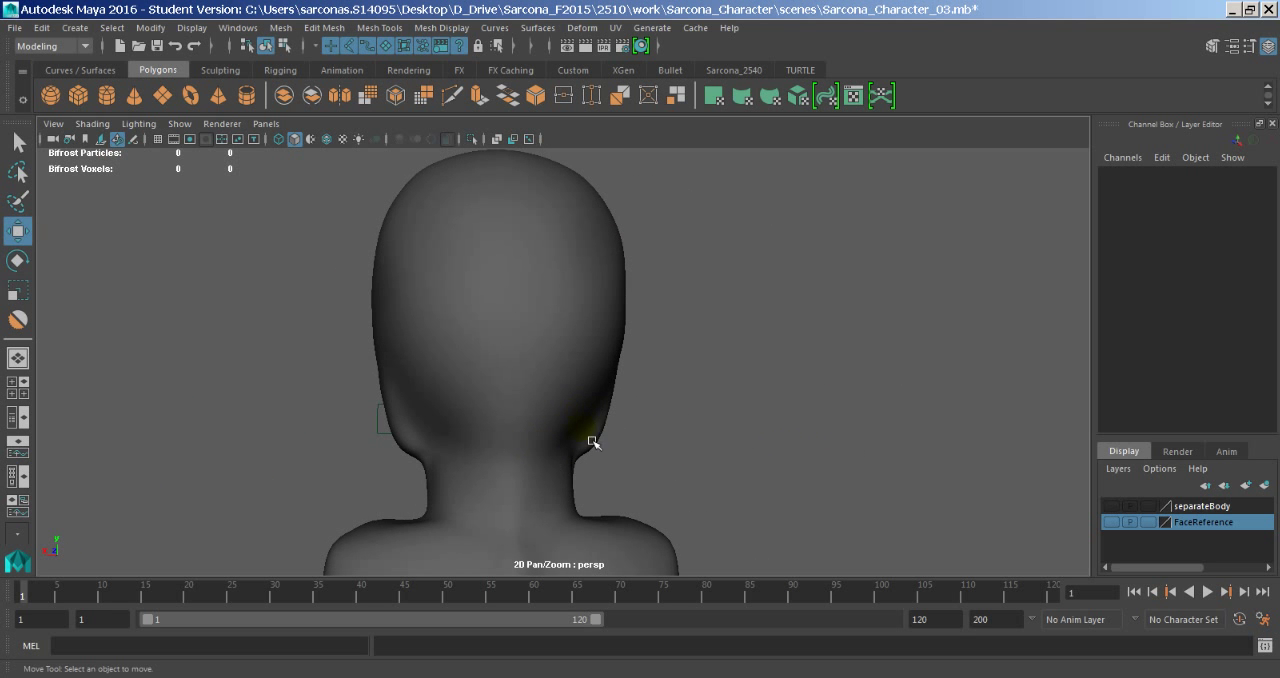
pyautogui.keyDown('alt'); pyautogui.moveTo(720, 420); pyautogui.dragTo(594, 423); pyautogui.keyUp('alt')
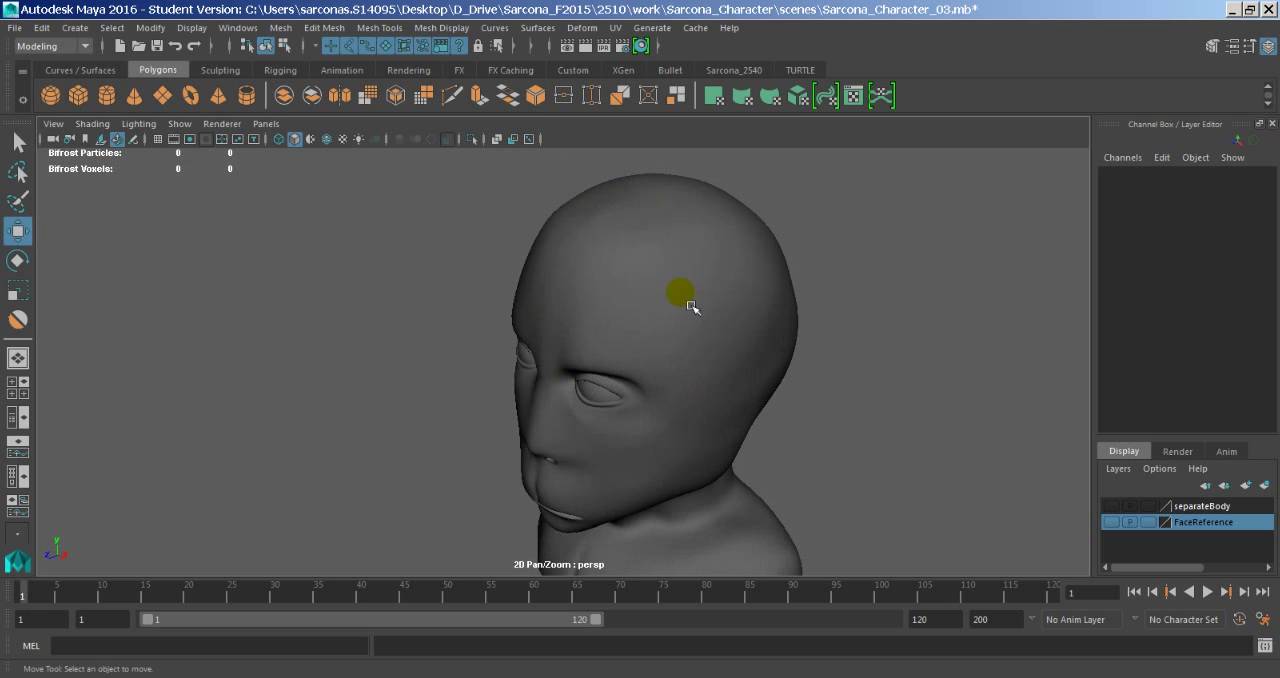
pyautogui.keyDown('alt'); pyautogui.moveTo(692, 307); pyautogui.dragTo(770, 317); pyautogui.keyUp('alt')
pyautogui.keyDown('alt'); pyautogui.moveTo(765, 321); pyautogui.dragTo(702, 328, button='right'); pyautogui.keyUp('alt')
# - Preview the head mesh unsmoothed and delete its construction history
pyautogui.click(686, 271)
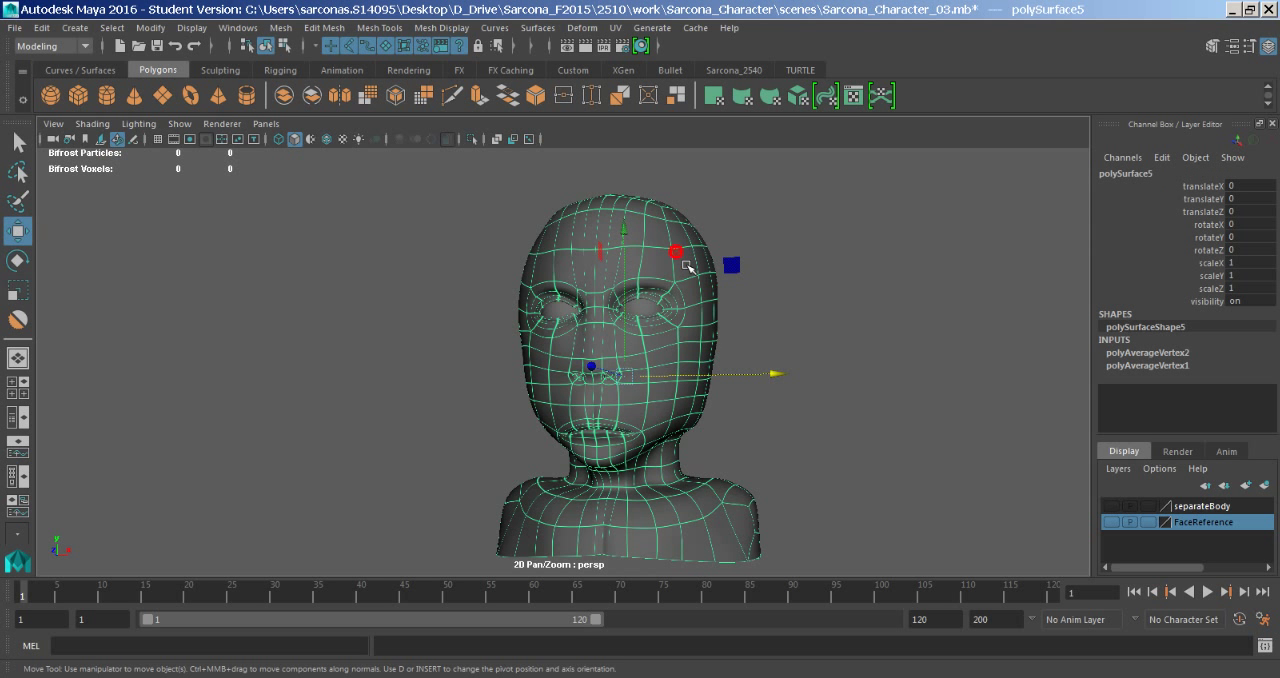
pyautogui.press('1')
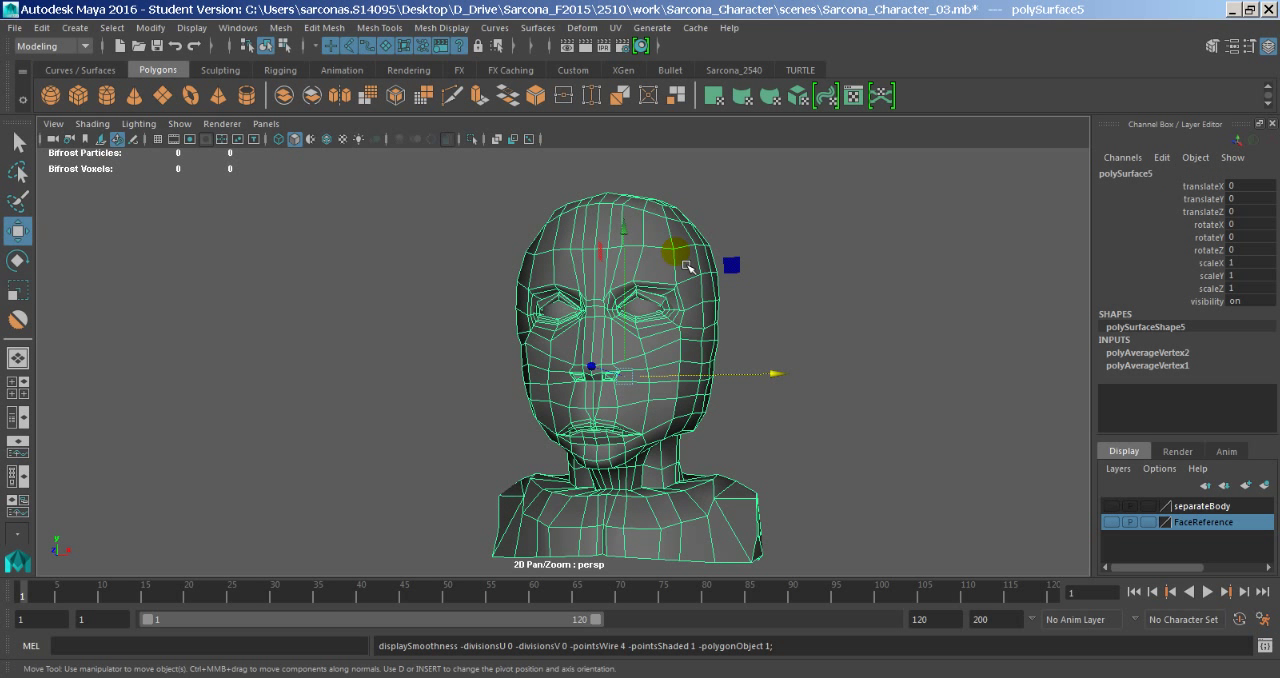
pyautogui.keyDown('alt'); pyautogui.moveTo(686, 266); pyautogui.dragTo(789, 332); pyautogui.keyUp('alt')
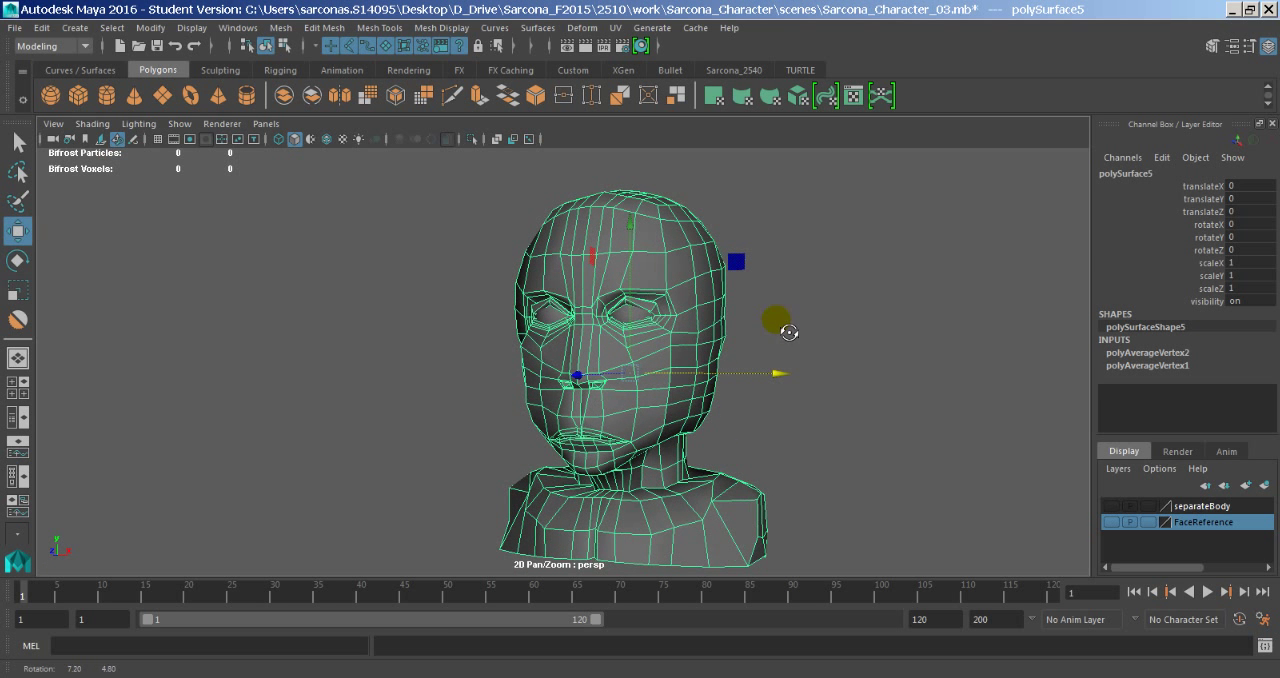
pyautogui.click(42, 27)
pyautogui.moveTo(199, 216)
pyautogui.click(322, 229)
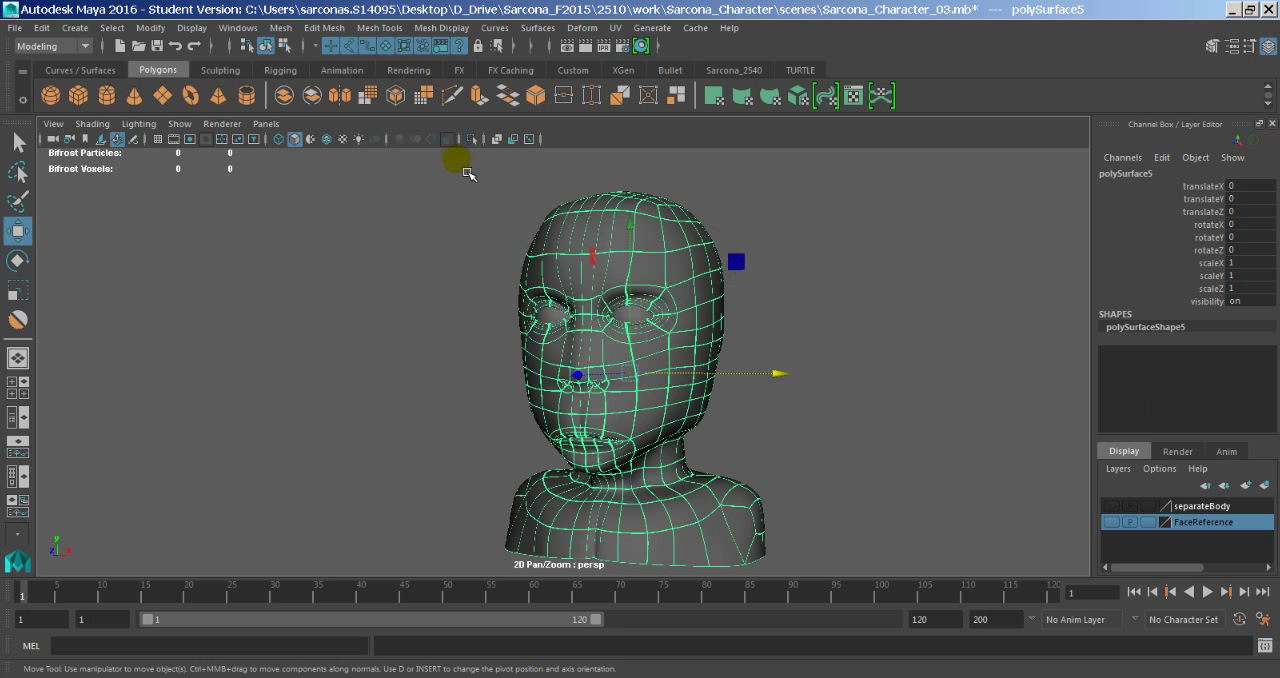
# - Assign a new Surface Shader material to the head mesh
pyautogui.keyDown('alt'); pyautogui.moveTo(630, 305); pyautogui.dragTo(651, 306); pyautogui.keyUp('alt')
pyautogui.keyDown('alt'); pyautogui.moveTo(650, 307); pyautogui.dragTo(633, 310, button='middle'); pyautogui.keyUp('alt')
pyautogui.press('space')
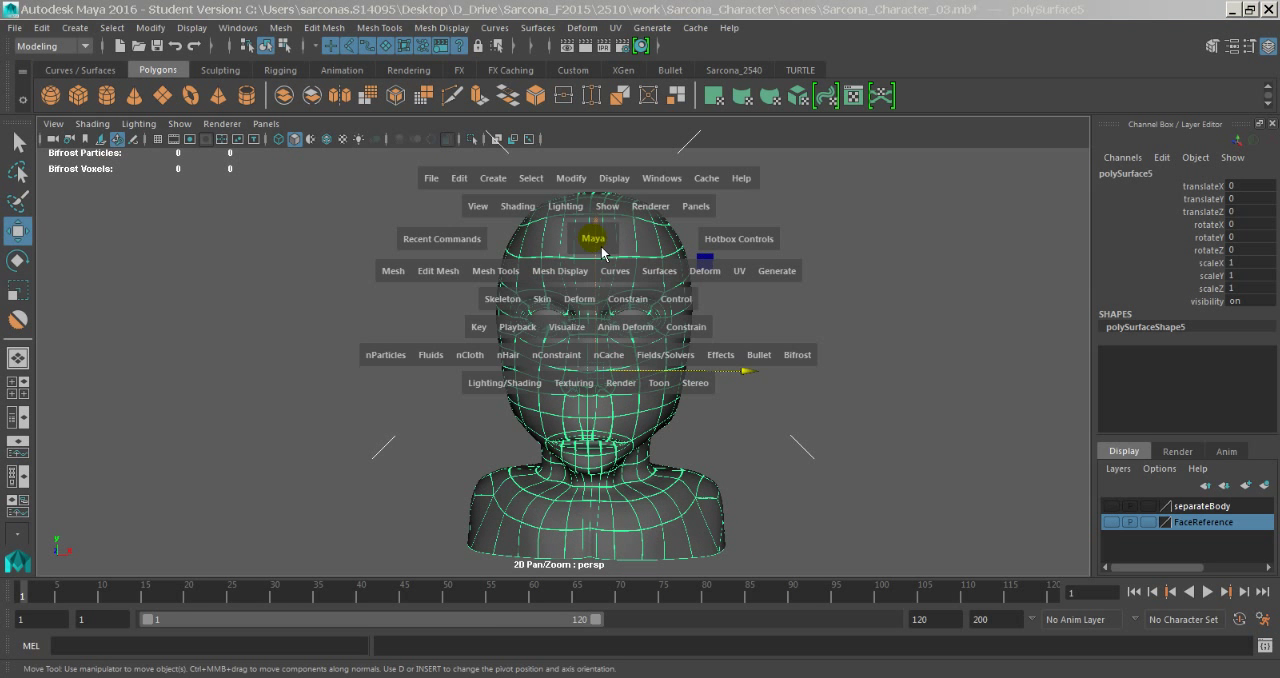
pyautogui.click(520, 390)
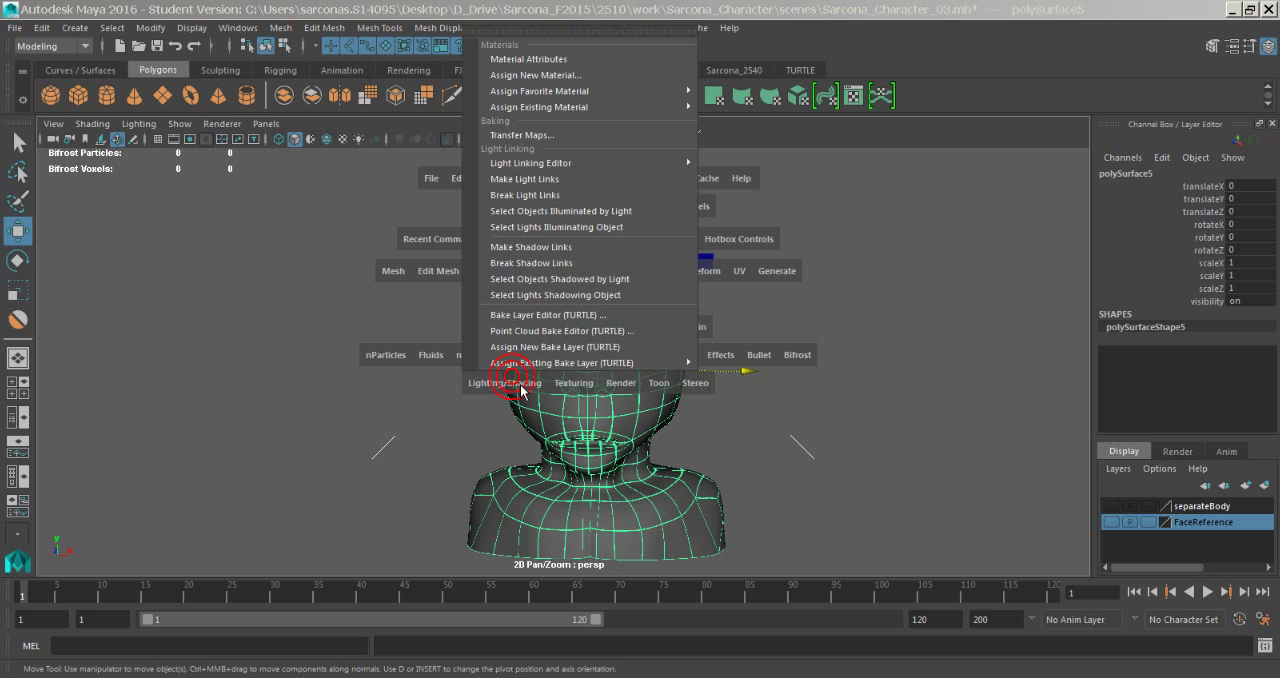
pyautogui.click(611, 77)
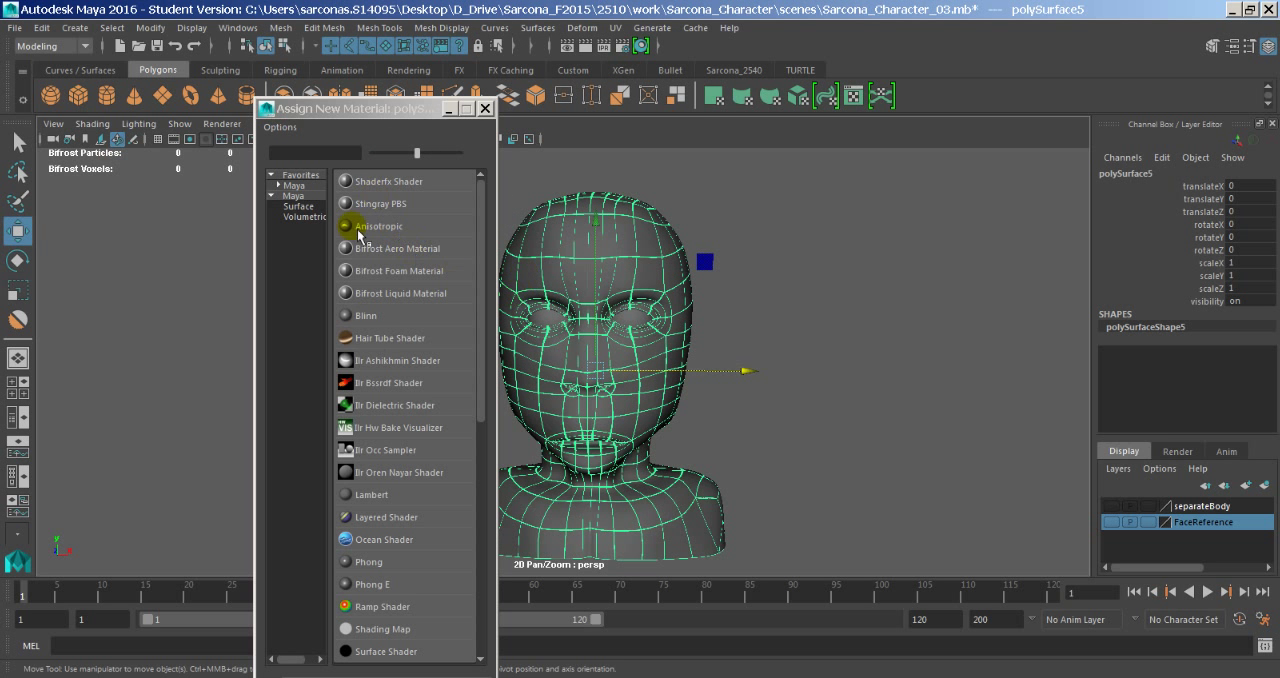
pyautogui.click(309, 196)
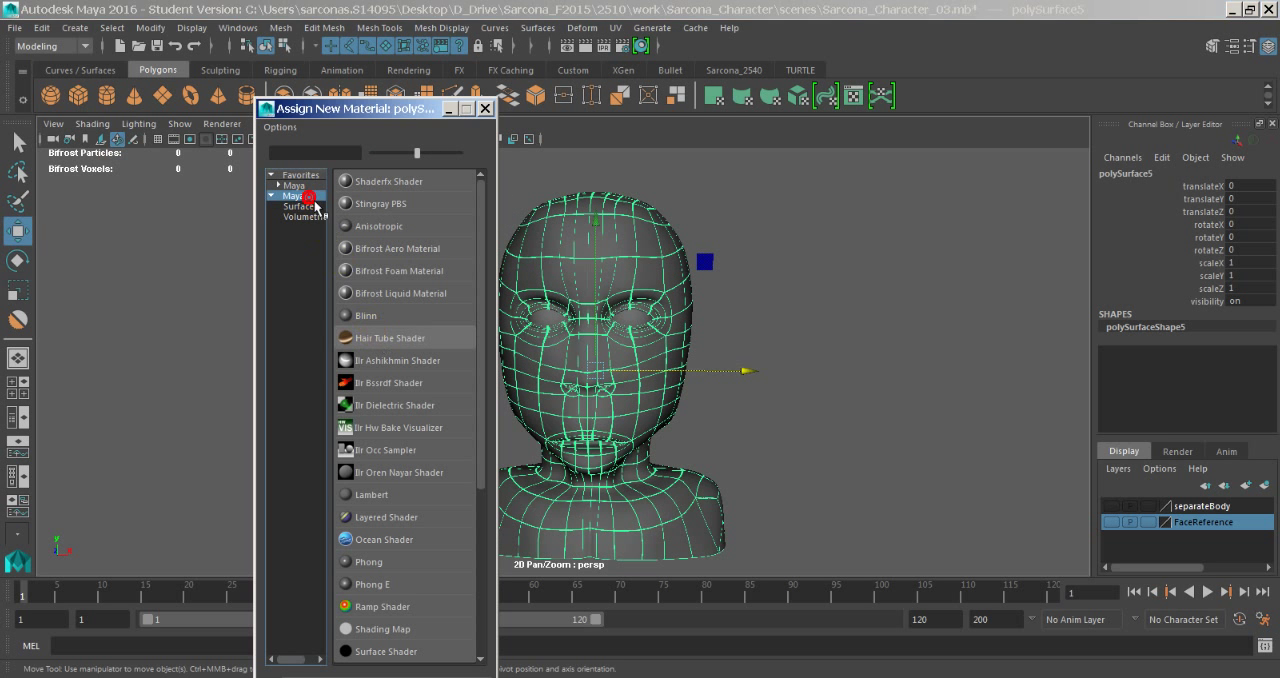
pyautogui.scroll(-2, 400, 540)
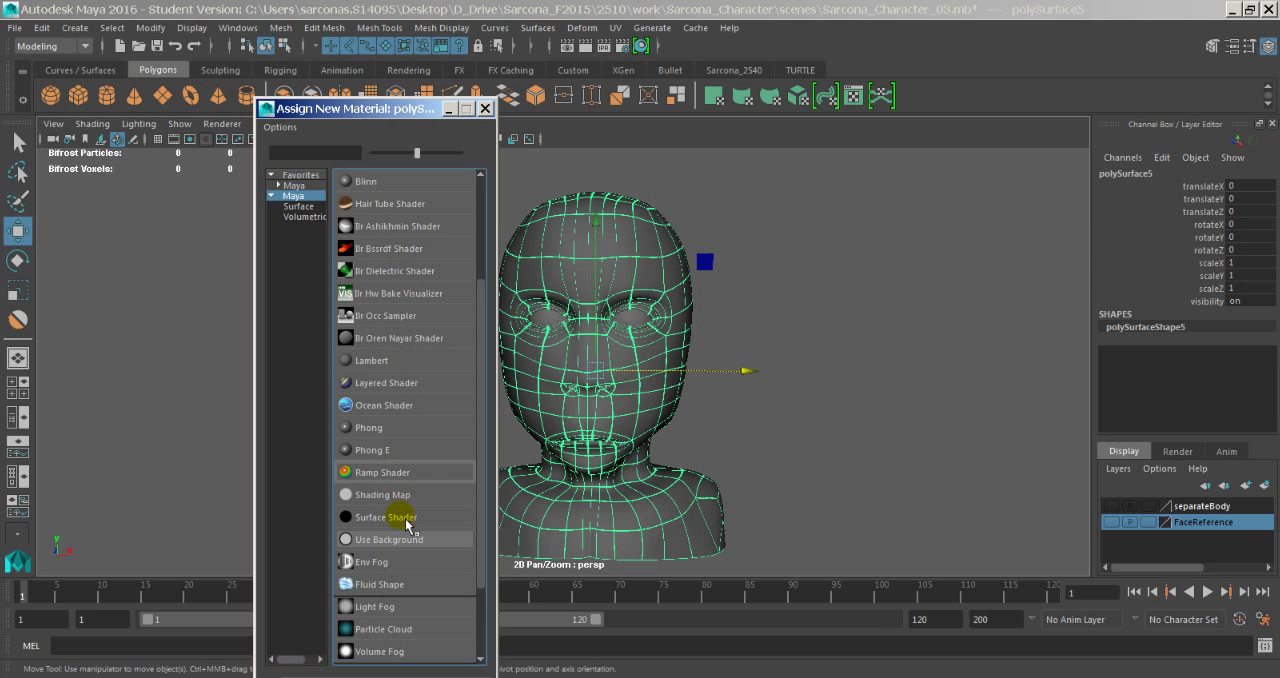
pyautogui.click(402, 518)
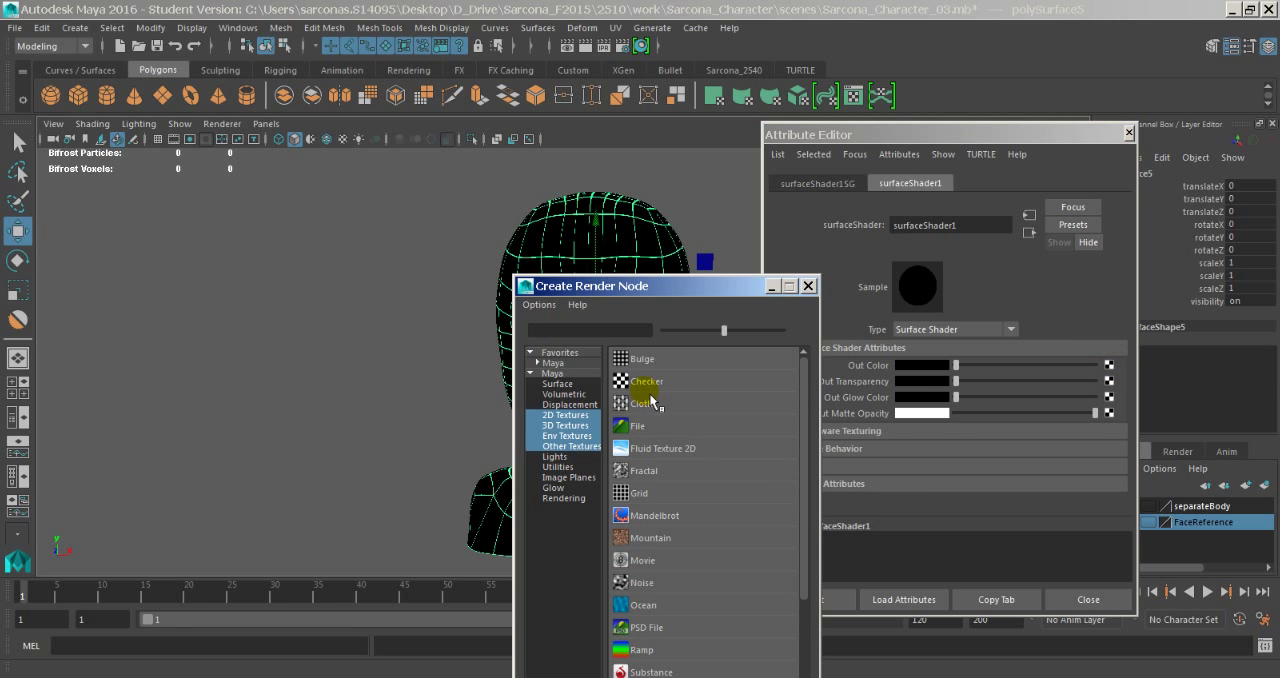
# - Map a Checker texture to the surface shader's Out Color and turn on textured display in the viewport
pyautogui.click(649, 383)
pyautogui.moveTo(658, 301)
pyautogui.keyDown('alt'); pyautogui.mouseDown()
pyautogui.moveTo(626, 315)
pyautogui.moveTo(661, 314)
pyautogui.mouseUp(); pyautogui.keyUp('alt')
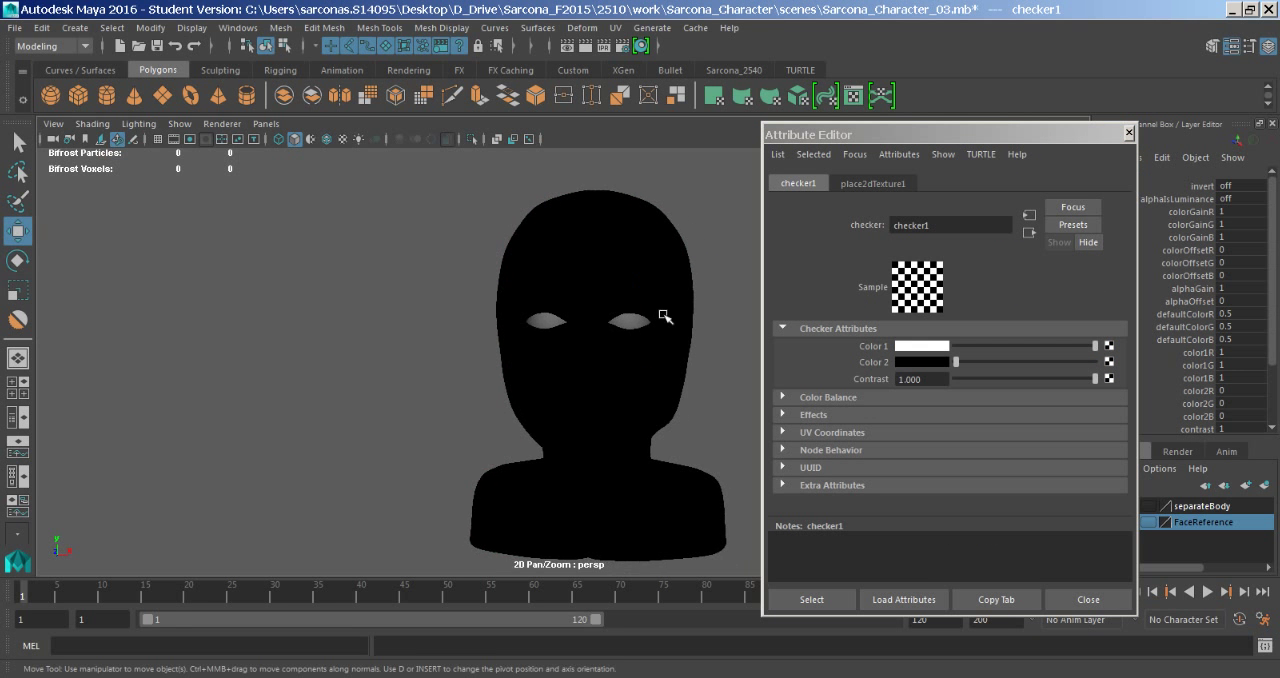
pyautogui.keyDown('alt'); pyautogui.moveTo(661, 314); pyautogui.dragTo(621, 317, button='middle'); pyautogui.keyUp('alt')
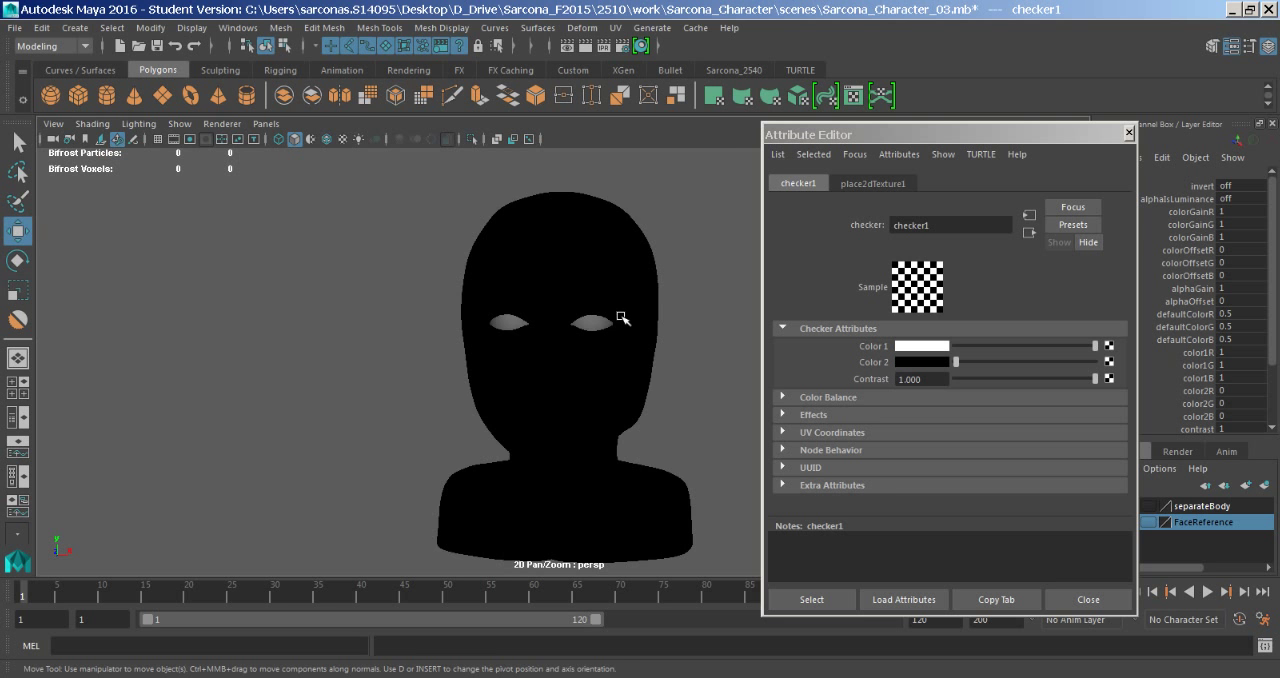
pyautogui.press('6')
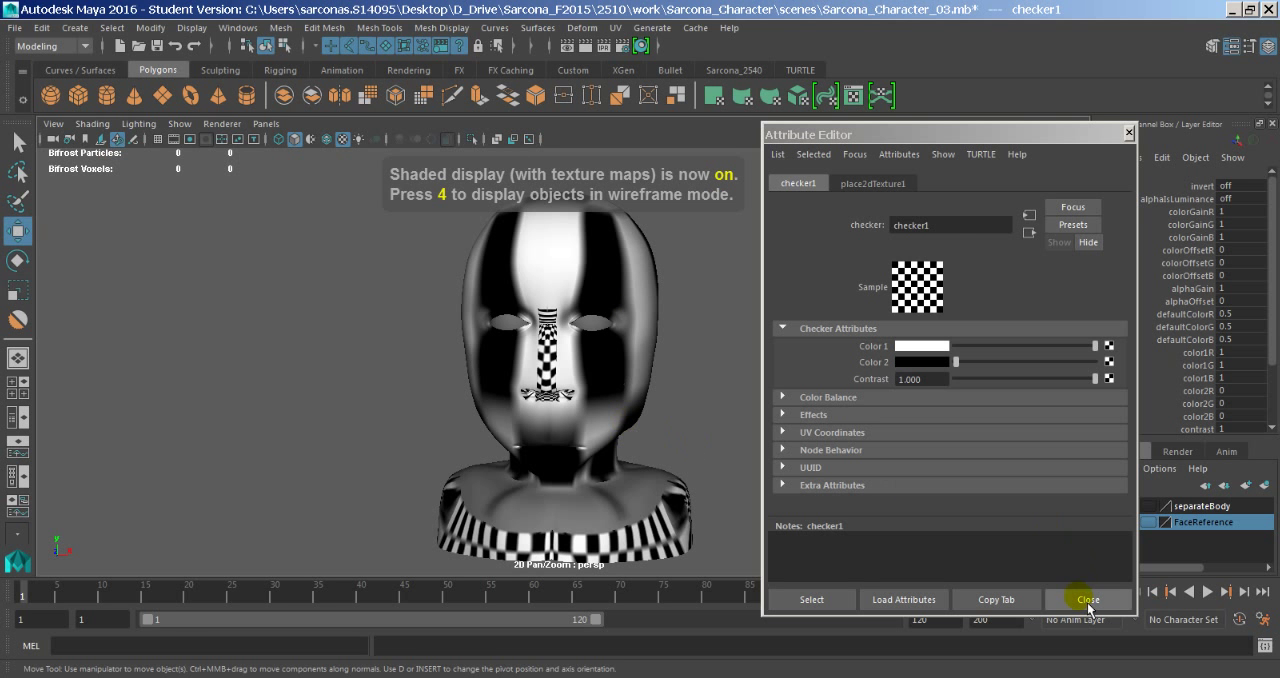
# - Set the checker texture's Repeat UV to 30 in both directions and close its attributes
pyautogui.click(862, 184)
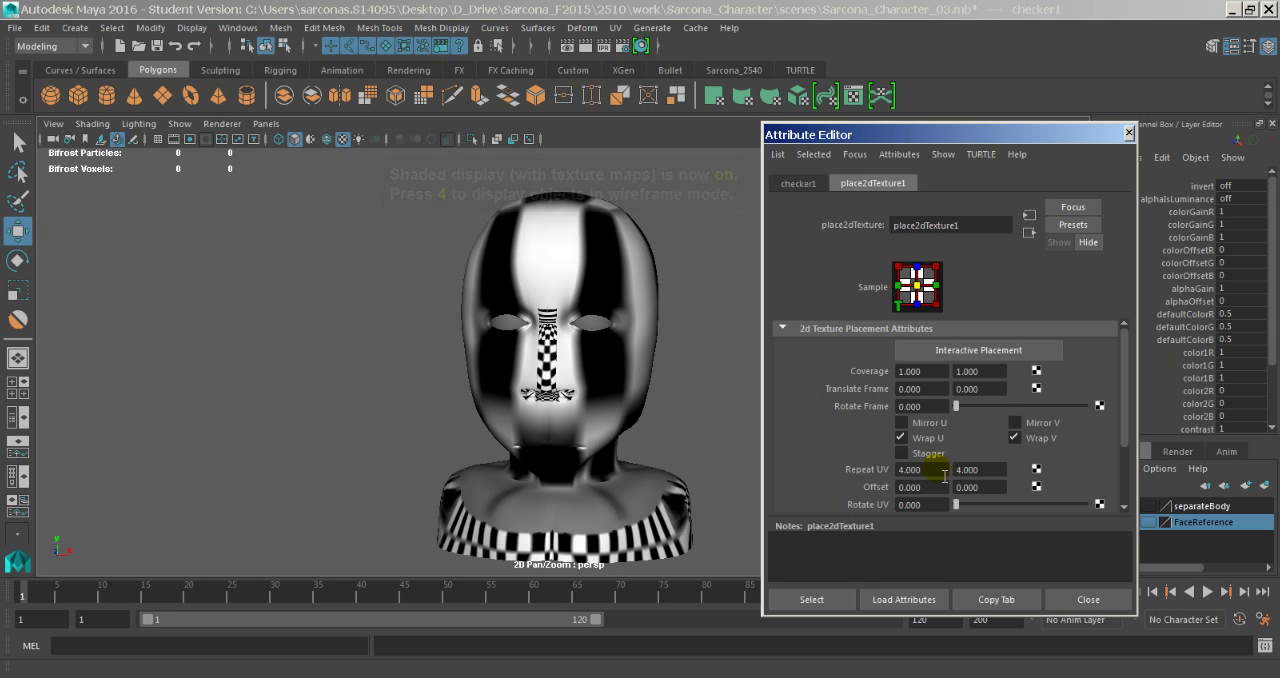
pyautogui.write('3')
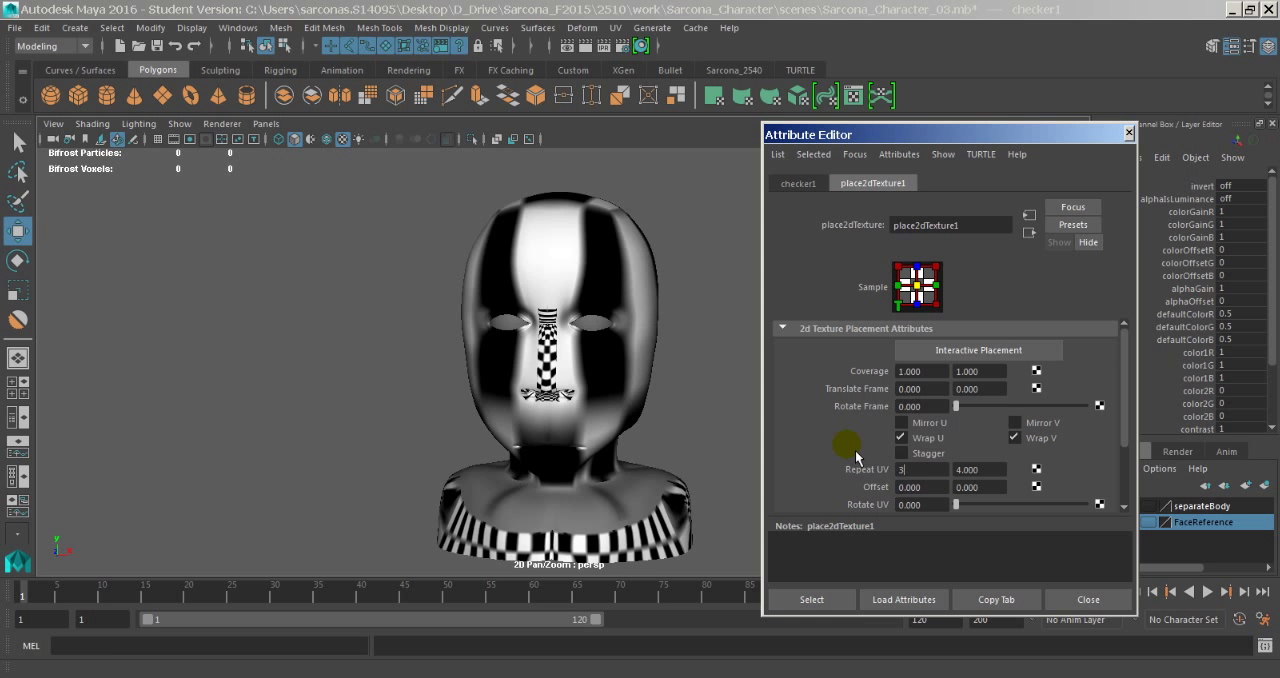
pyautogui.write('0')
pyautogui.press('Tab')
pyautogui.write('30')
pyautogui.press('Tab')
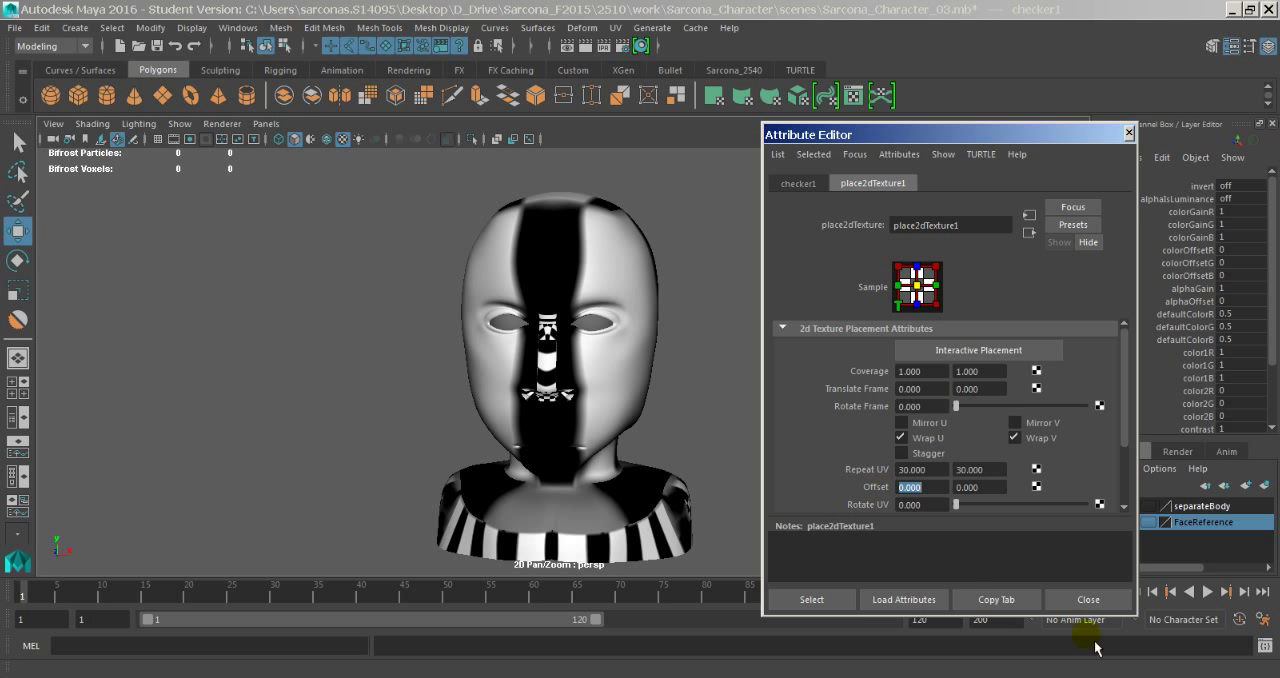
pyautogui.click(1088, 599)
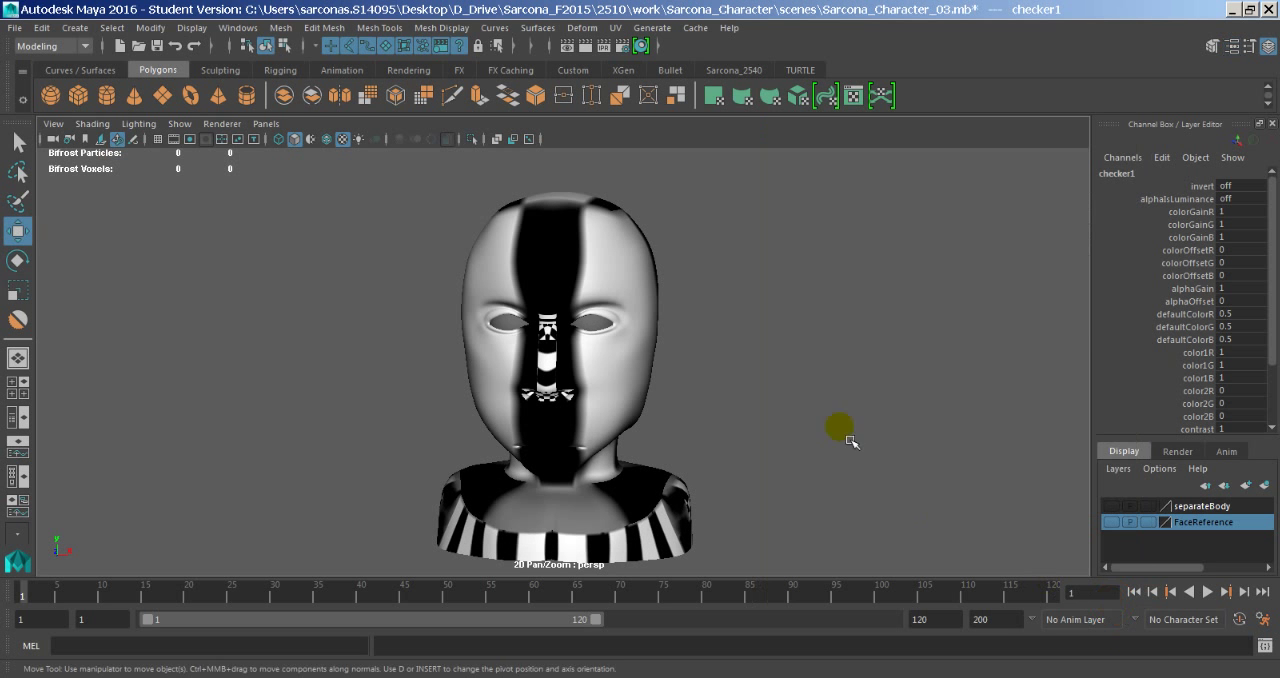
# - Select the checkered head mesh and open the Planar UV mapping options
pyautogui.keyDown('alt'); pyautogui.moveTo(836, 424); pyautogui.dragTo(745, 424); pyautogui.keyUp('alt')
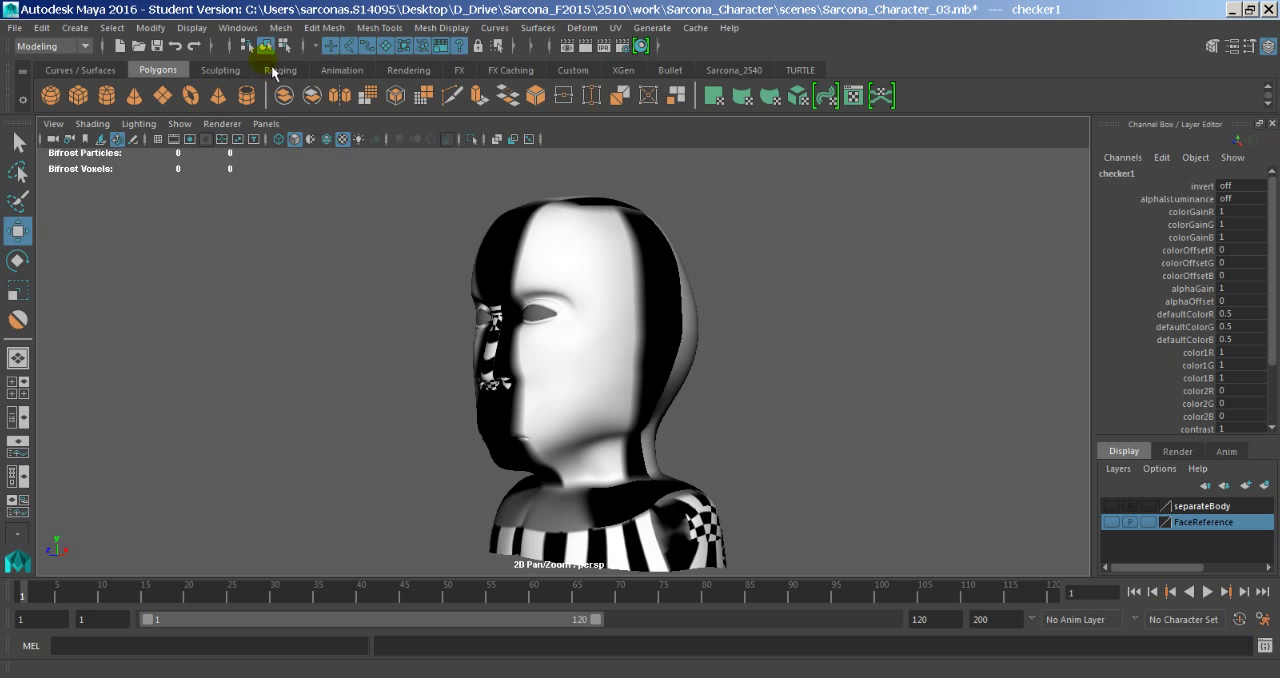
pyautogui.moveTo(586, 355)
pyautogui.keyDown('alt'); pyautogui.mouseDown()
pyautogui.moveTo(620, 349)
pyautogui.moveTo(623, 286)
pyautogui.moveTo(672, 401)
pyautogui.moveTo(949, 394)
pyautogui.moveTo(686, 400)
pyautogui.moveTo(509, 383)
pyautogui.moveTo(645, 378)
pyautogui.moveTo(629, 312)
pyautogui.moveTo(640, 357)
pyautogui.moveTo(629, 363)
pyautogui.mouseUp(); pyautogui.keyUp('alt')
pyautogui.click(615, 264)
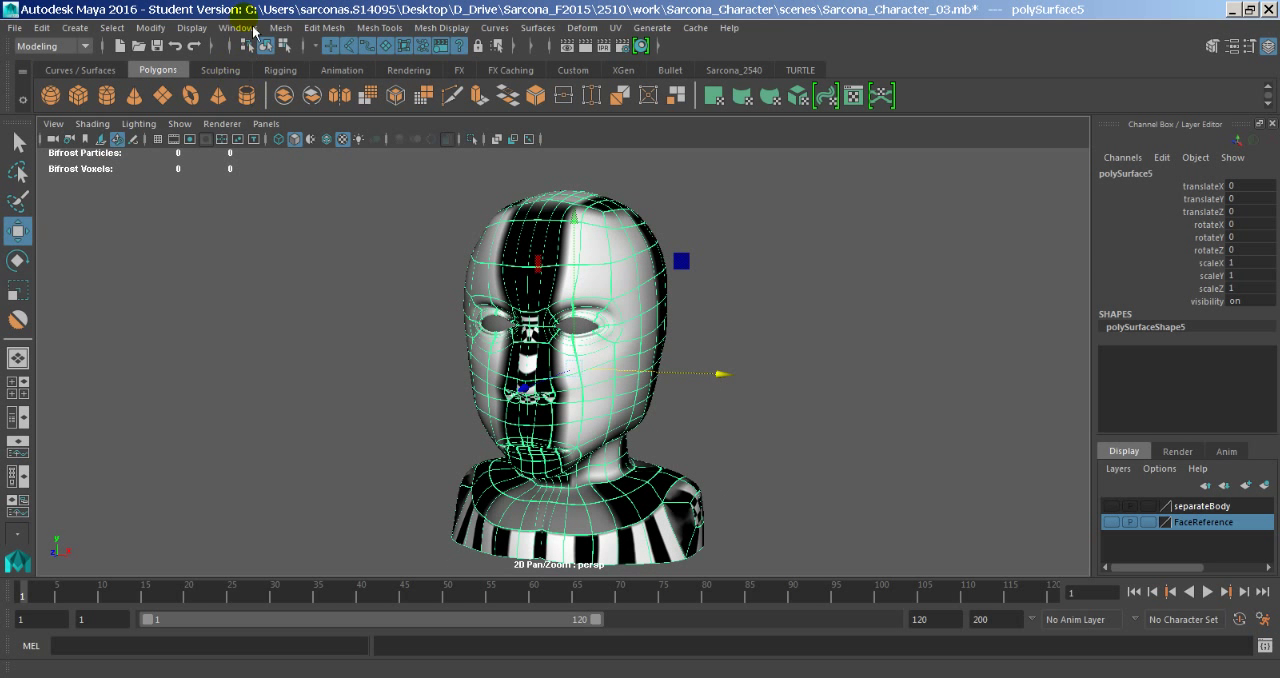
pyautogui.click(599, 33)
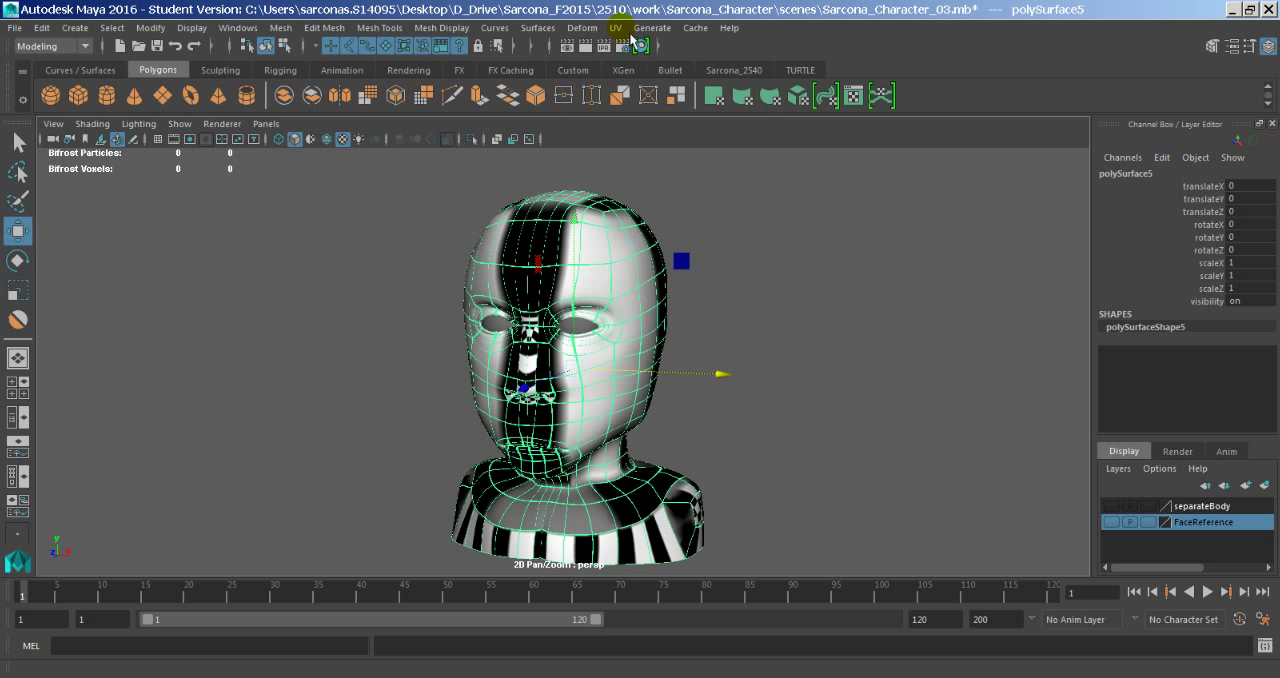
pyautogui.click(630, 36)
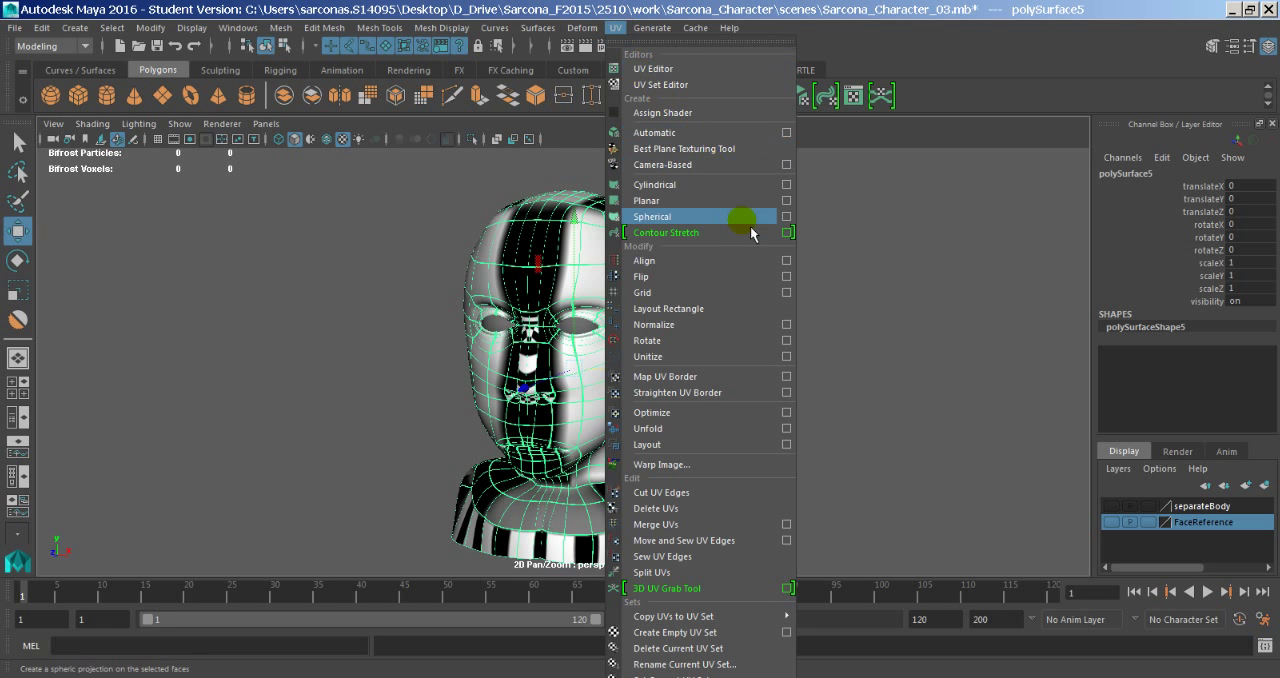
pyautogui.click(794, 204)
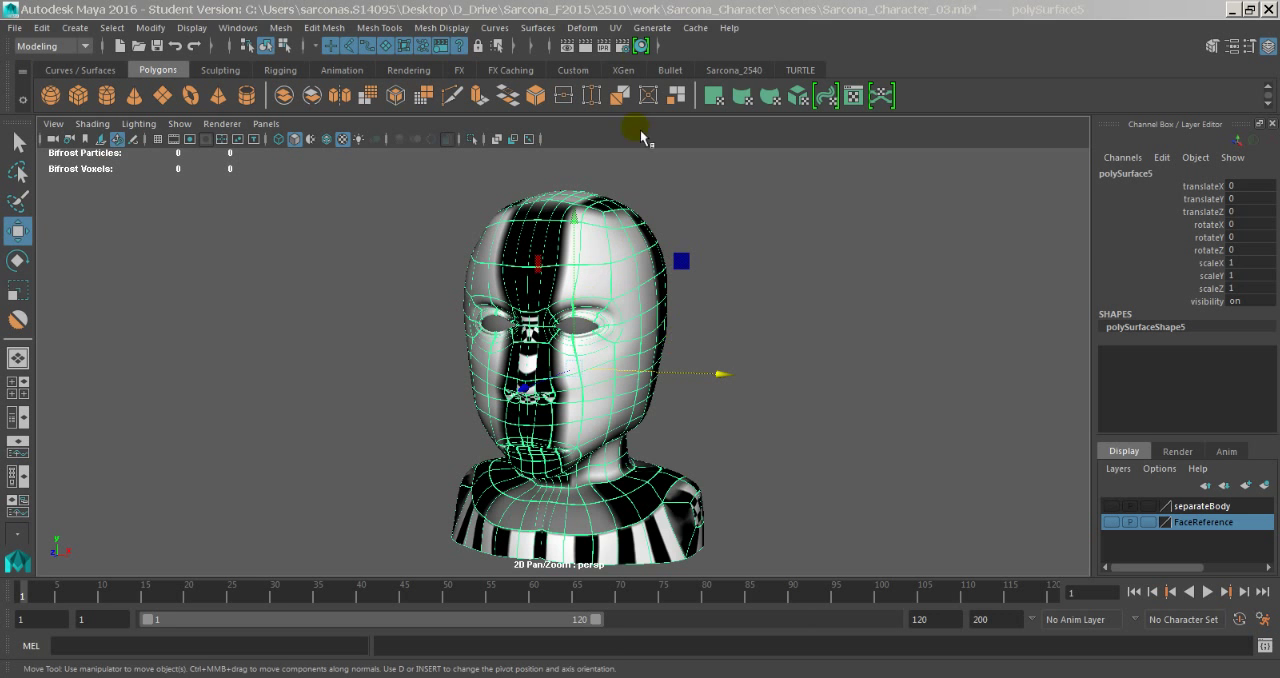
pyautogui.click(616, 27)
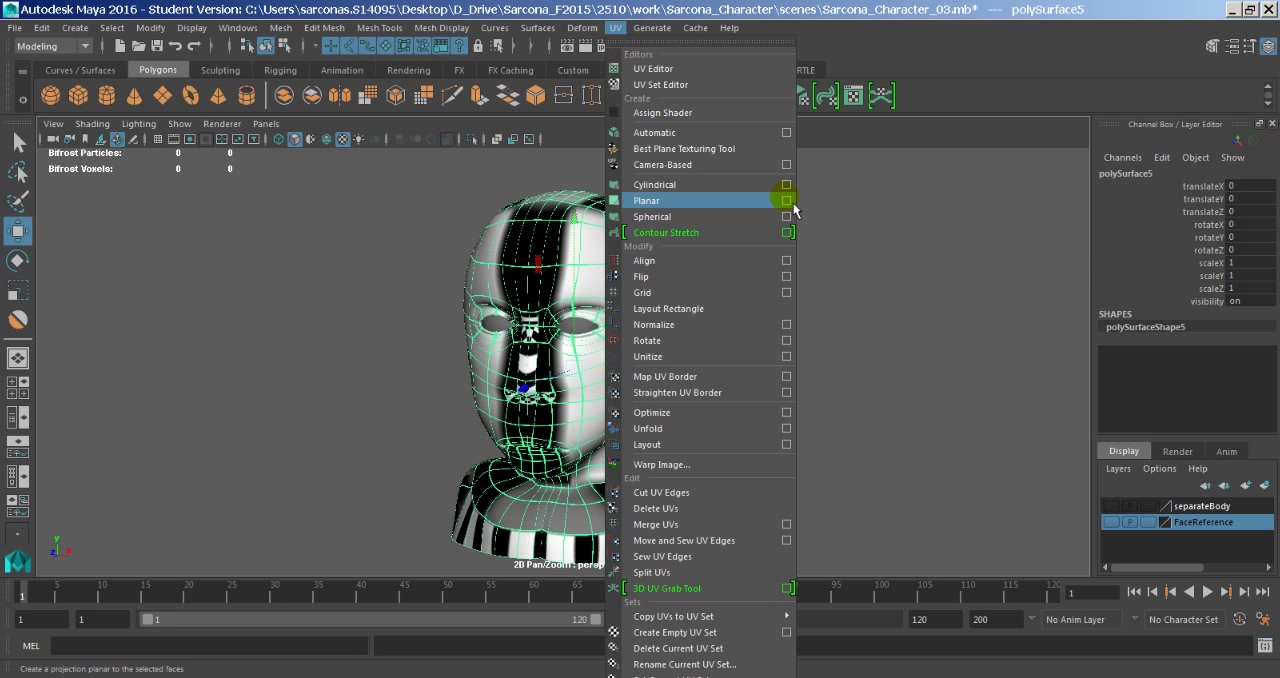
pyautogui.click(793, 205)
pyautogui.keyDown('alt'); pyautogui.moveTo(680, 272); pyautogui.dragTo(768, 277); pyautogui.keyUp('alt')
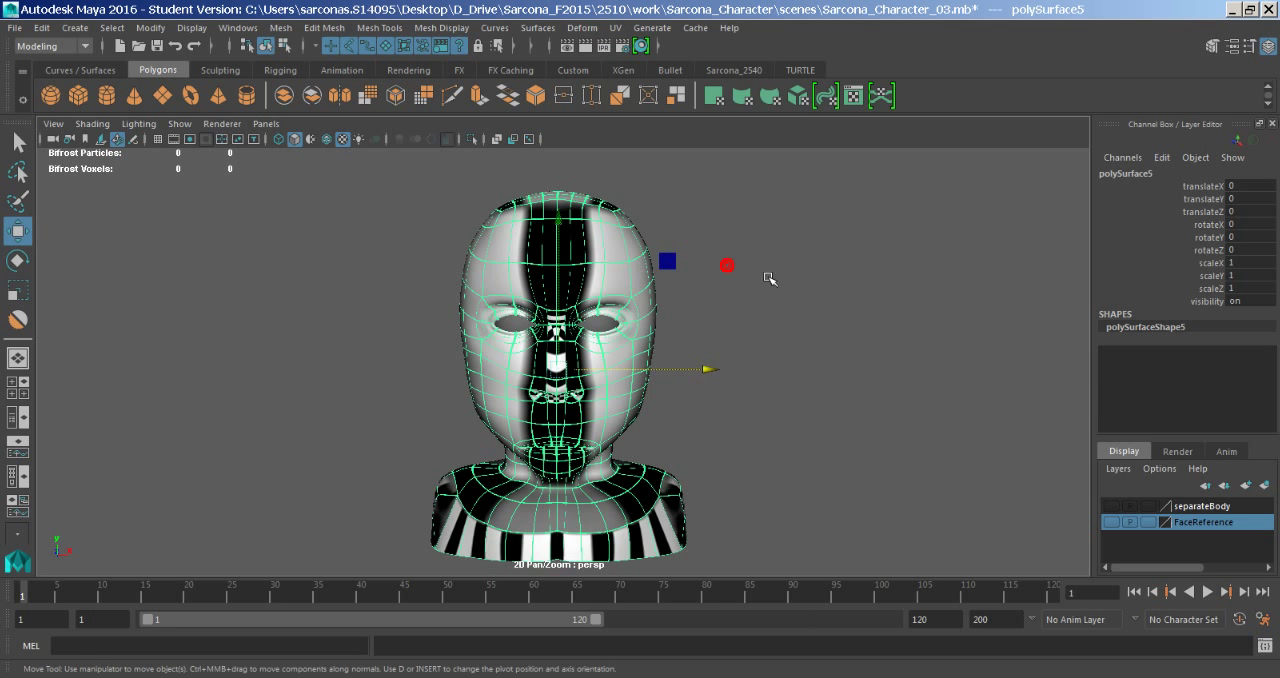
pyautogui.click(635, 28)
pyautogui.moveTo(617, 29)
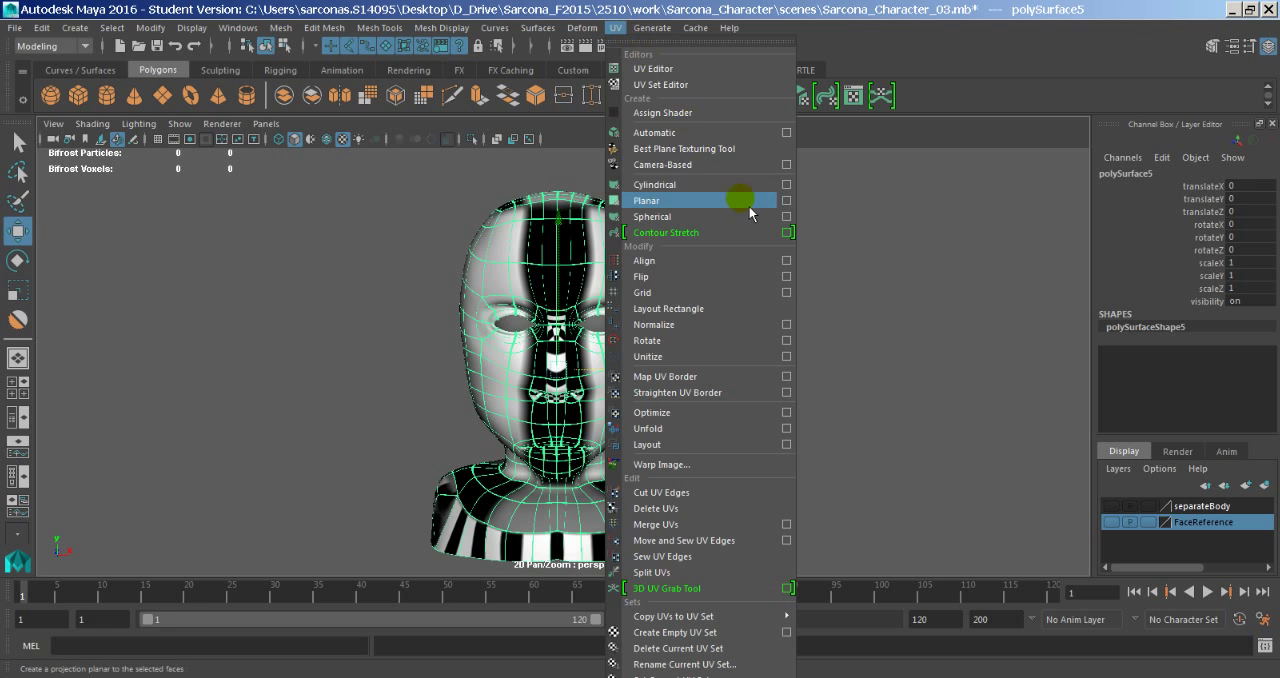
pyautogui.click(785, 210)
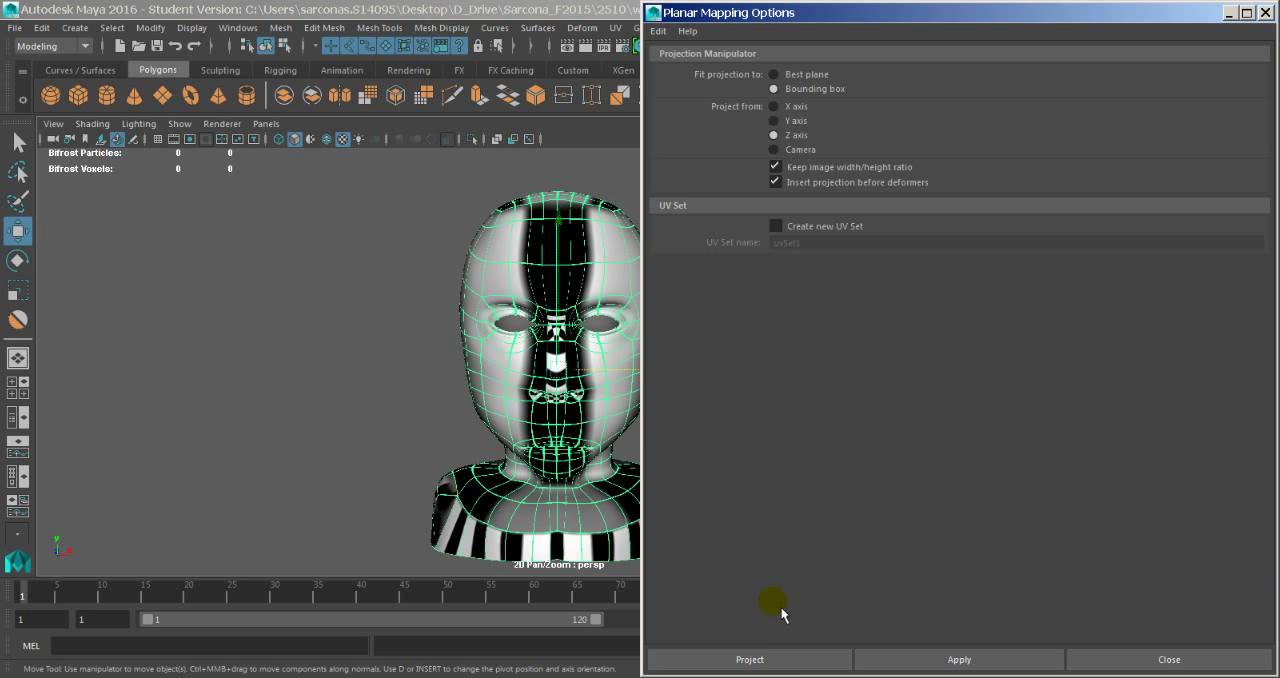
# - Set the planar mapping to project from the X axis and project it onto the head mesh
pyautogui.click(786, 660)
pyautogui.moveTo(795, 676); pyautogui.dragTo(848, 476)
pyautogui.keyDown('alt'); pyautogui.moveTo(594, 338); pyautogui.dragTo(487, 342, button='middle'); pyautogui.keyUp('alt')
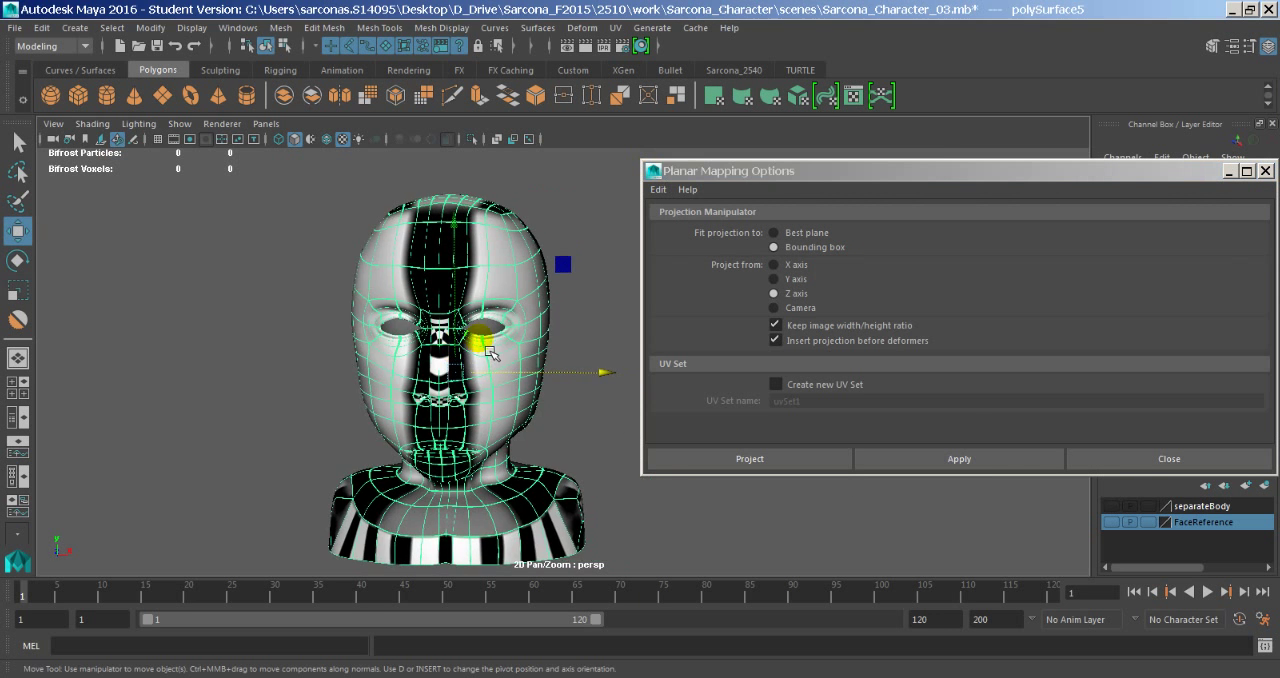
pyautogui.keyDown('alt'); pyautogui.moveTo(487, 342); pyautogui.dragTo(380, 350); pyautogui.keyUp('alt')
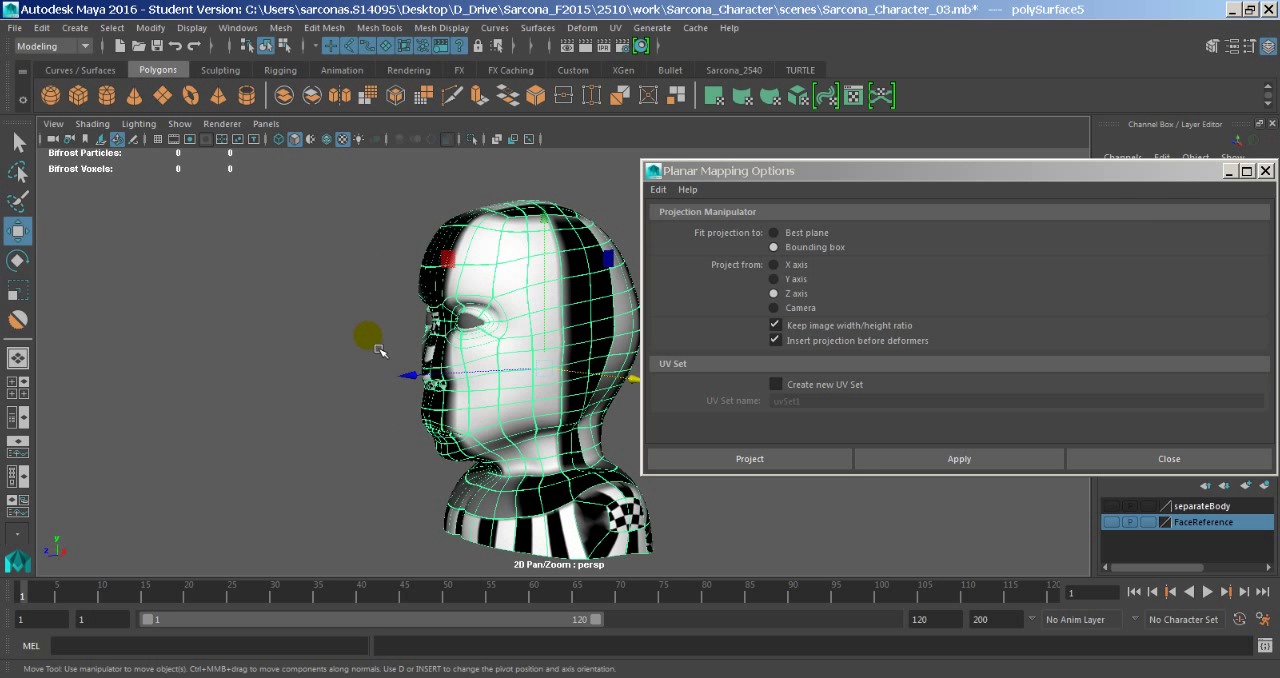
pyautogui.click(778, 264)
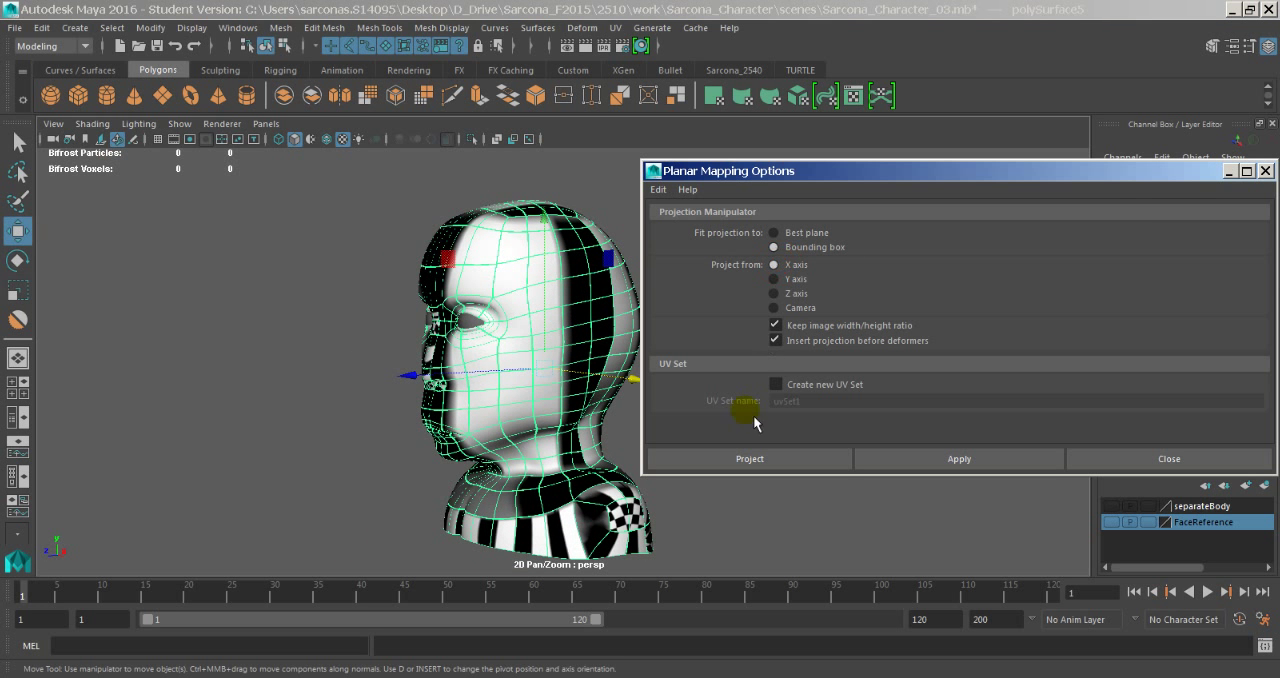
pyautogui.click(748, 462)
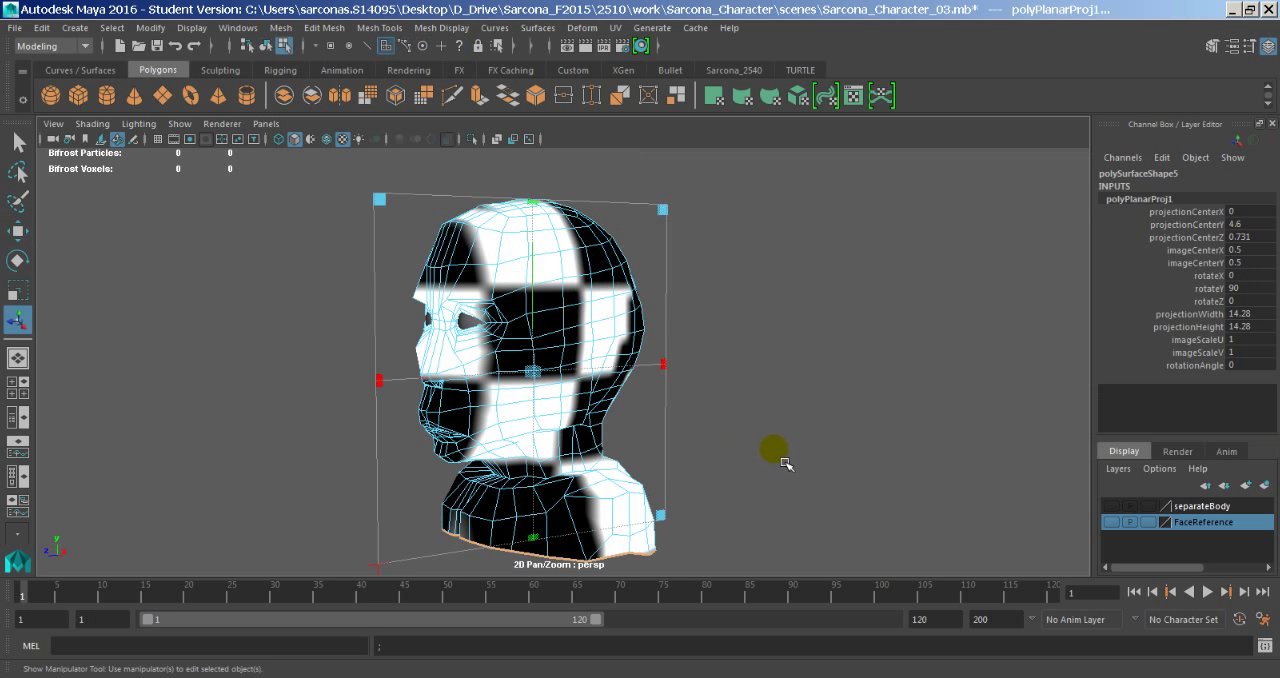
# - Save the scene and switch the viewport renderer to Viewport 2.0
pyautogui.keyDown('alt'); pyautogui.moveTo(785, 463); pyautogui.dragTo(796, 412); pyautogui.keyUp('alt')
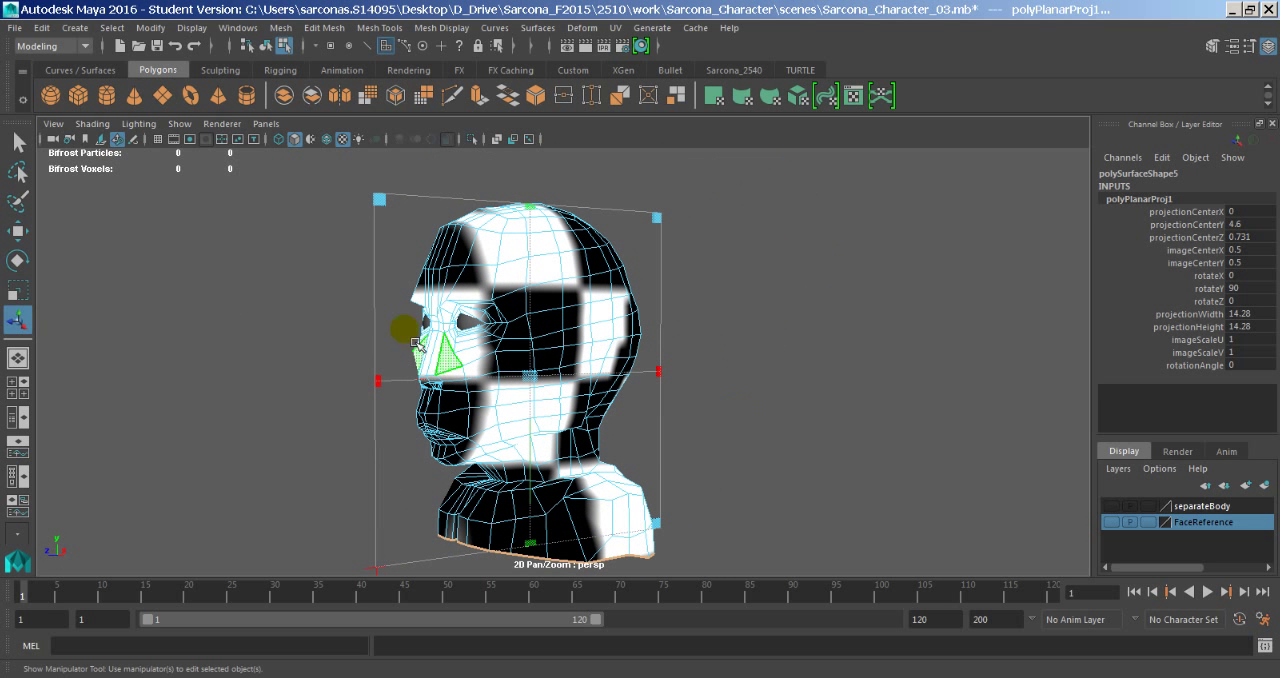
pyautogui.click(228, 123)
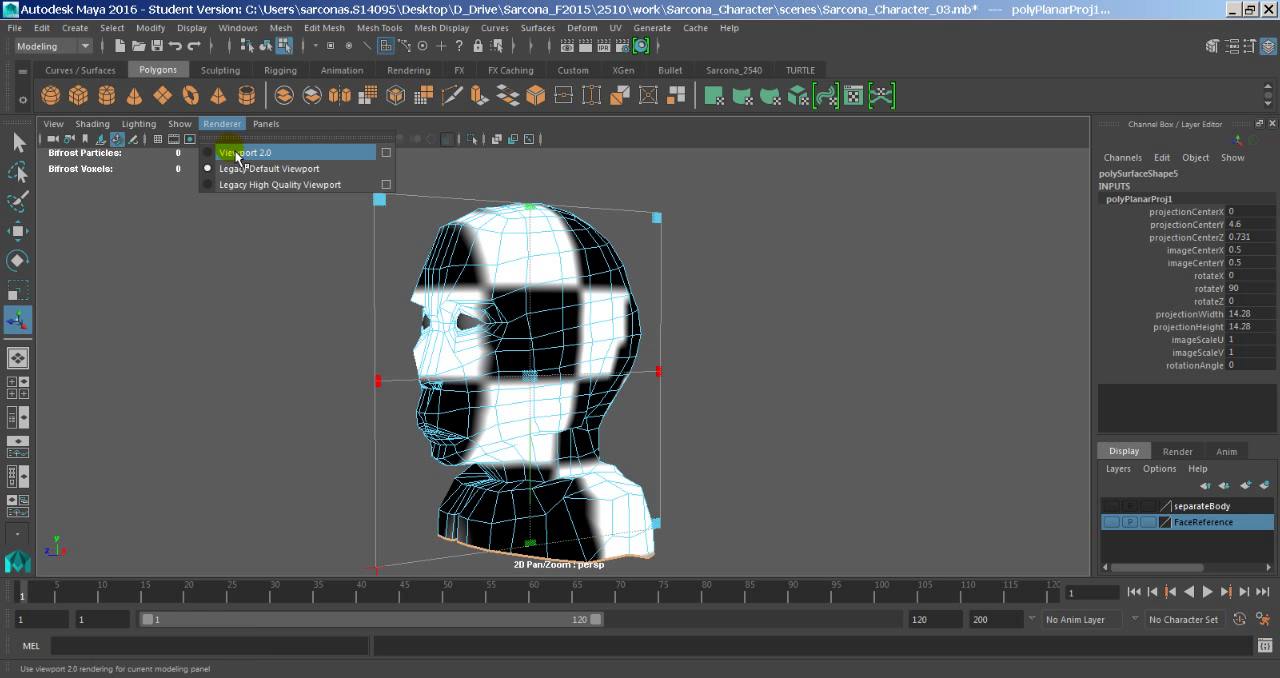
pyautogui.click(237, 153)
pyautogui.hotkey('ctrl', 's')
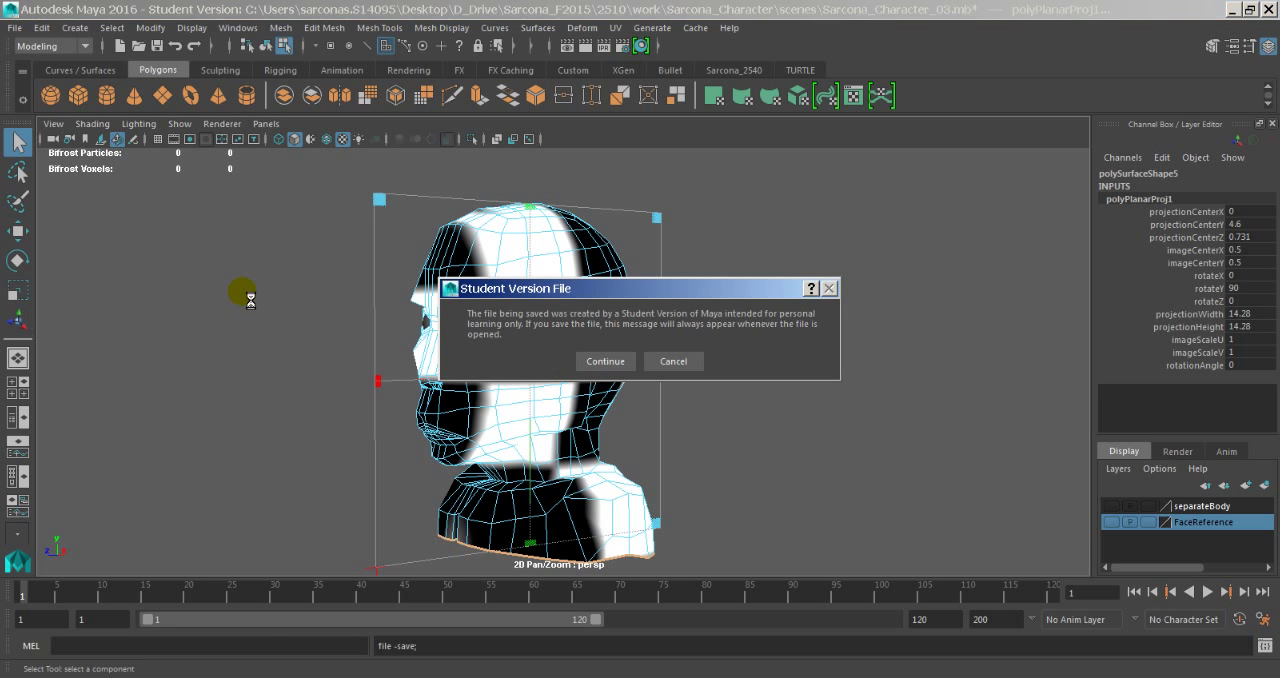
pyautogui.press('Return')
pyautogui.click(230, 124)
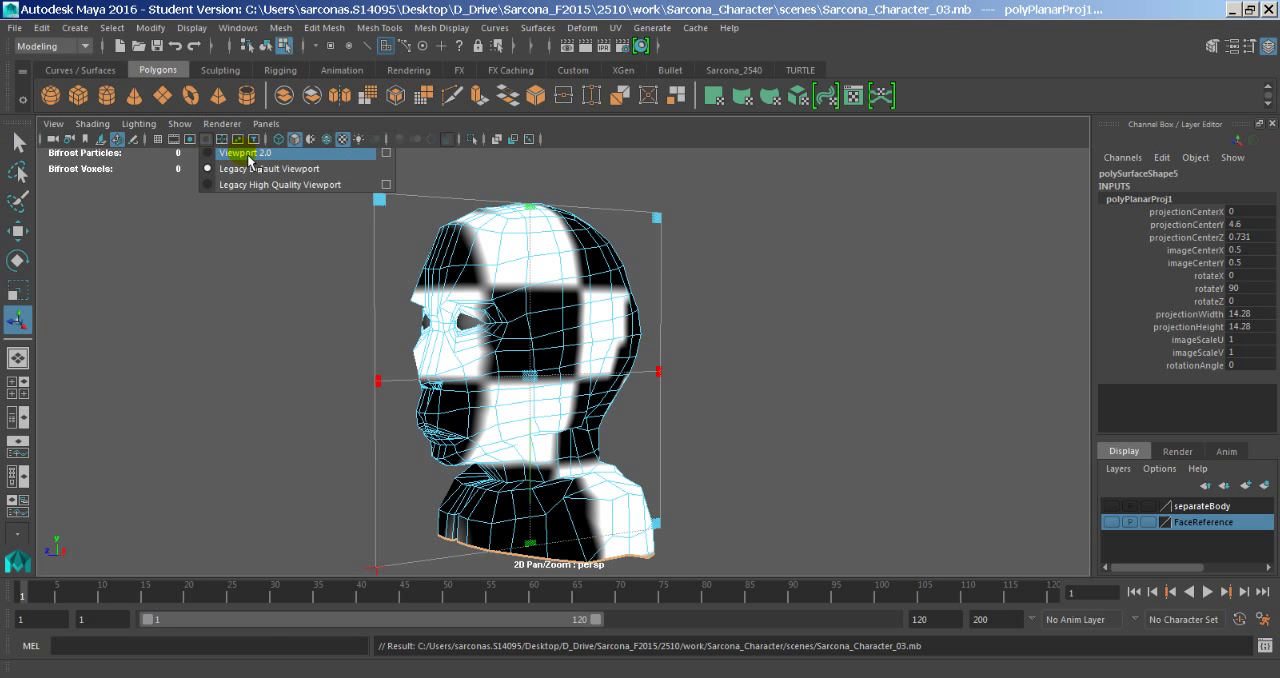
pyautogui.click(245, 153)
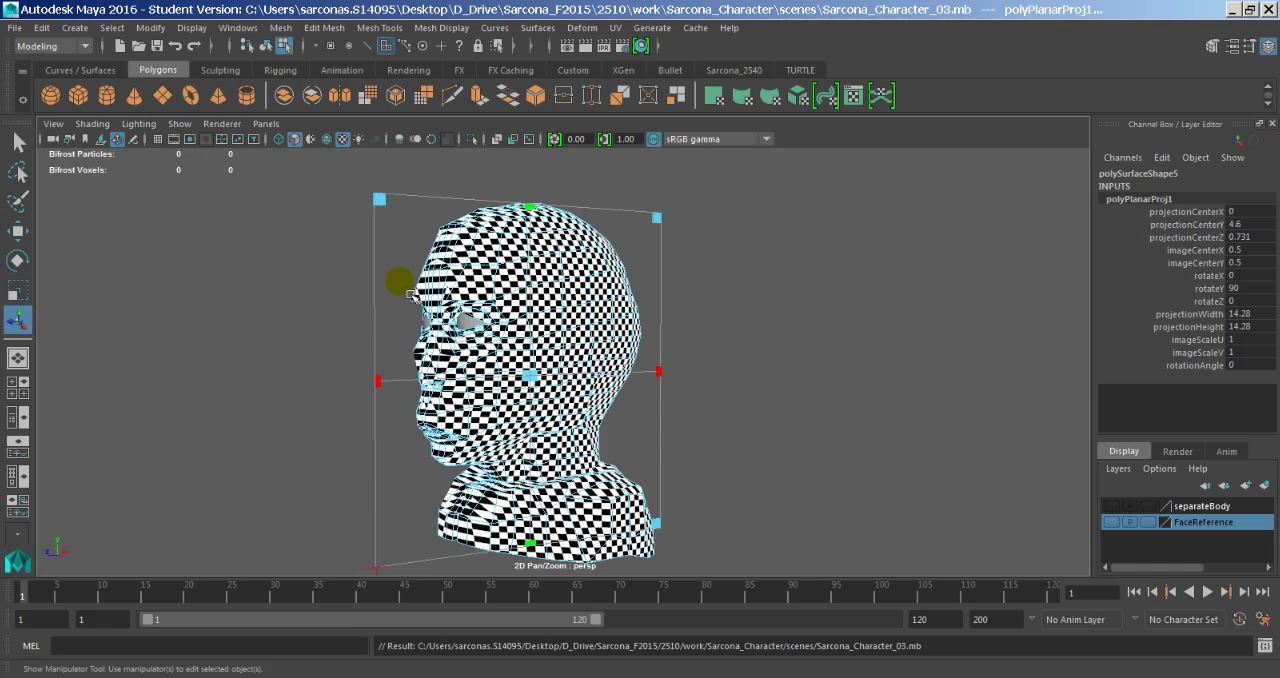
# - Examine the checker pattern on the head from the side and front for stretching in the planar projection
pyautogui.keyDown('alt'); pyautogui.moveTo(637, 411); pyautogui.dragTo(604, 412); pyautogui.keyUp('alt')
pyautogui.keyDown('alt'); pyautogui.moveTo(500, 418); pyautogui.dragTo(1000, 402, button='right'); pyautogui.keyUp('alt')
pyautogui.keyDown('alt'); pyautogui.moveTo(1002, 398); pyautogui.dragTo(964, 385); pyautogui.keyUp('alt')
pyautogui.keyDown('alt'); pyautogui.moveTo(964, 385); pyautogui.dragTo(654, 392, button='middle'); pyautogui.keyUp('alt')
pyautogui.keyDown('alt'); pyautogui.moveTo(726, 400); pyautogui.dragTo(480, 366, button='right'); pyautogui.keyUp('alt')
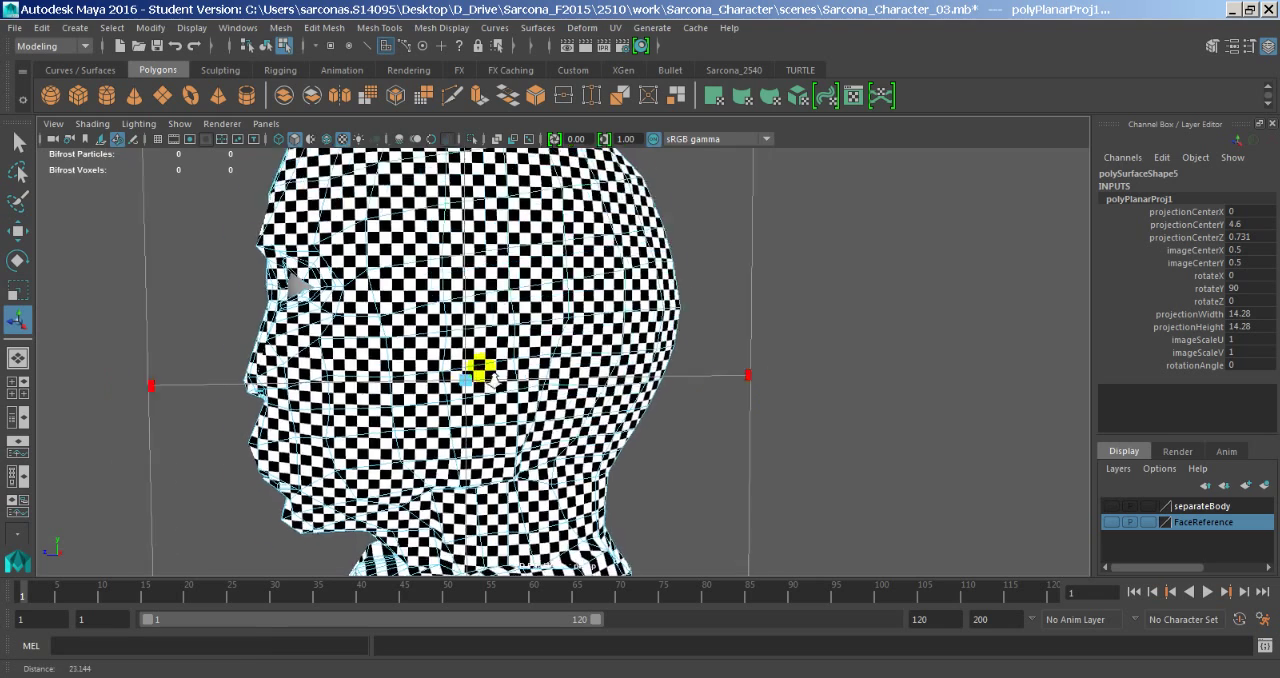
pyautogui.keyDown('alt'); pyautogui.moveTo(480, 366); pyautogui.dragTo(682, 336); pyautogui.keyUp('alt')
pyautogui.keyDown('alt'); pyautogui.moveTo(664, 357); pyautogui.dragTo(654, 292, button='middle'); pyautogui.keyUp('alt')
pyautogui.keyDown('alt'); pyautogui.moveTo(656, 360); pyautogui.dragTo(545, 350, button='right'); pyautogui.keyUp('alt')
pyautogui.keyDown('alt'); pyautogui.moveTo(656, 359); pyautogui.dragTo(600, 346); pyautogui.keyUp('alt')
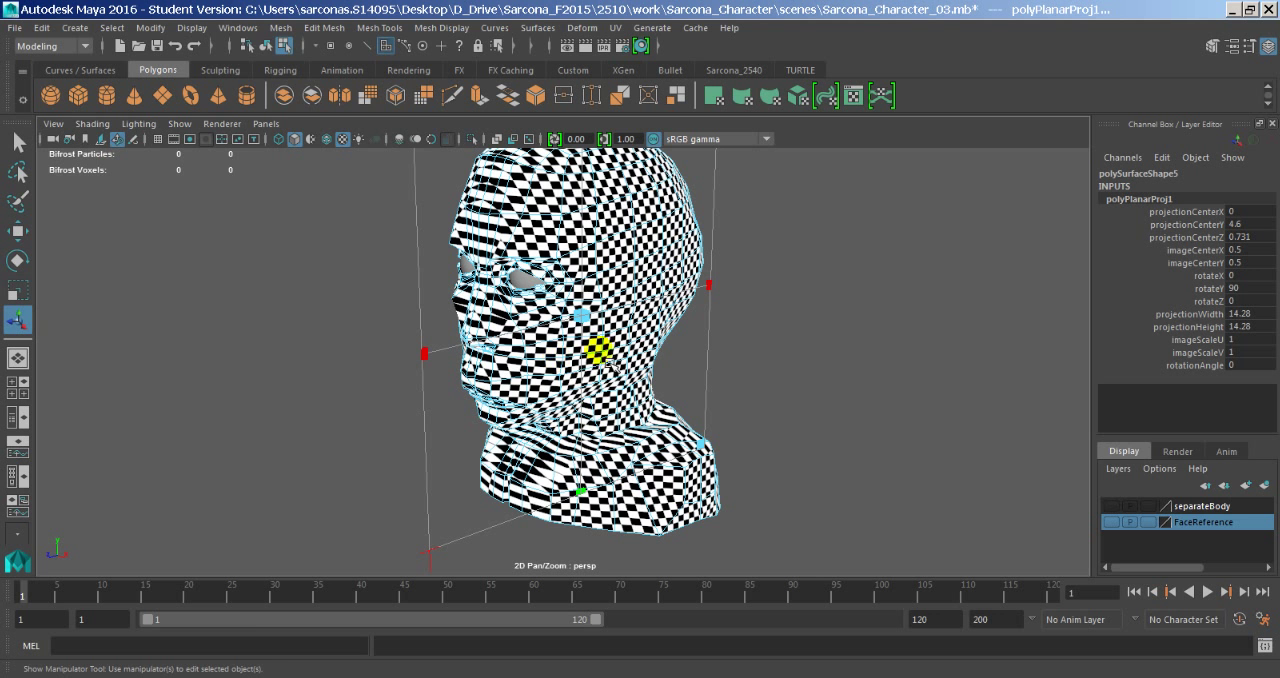
# - Open the UV Editor and frame the whole head in the viewport beside it
pyautogui.click(238, 27)
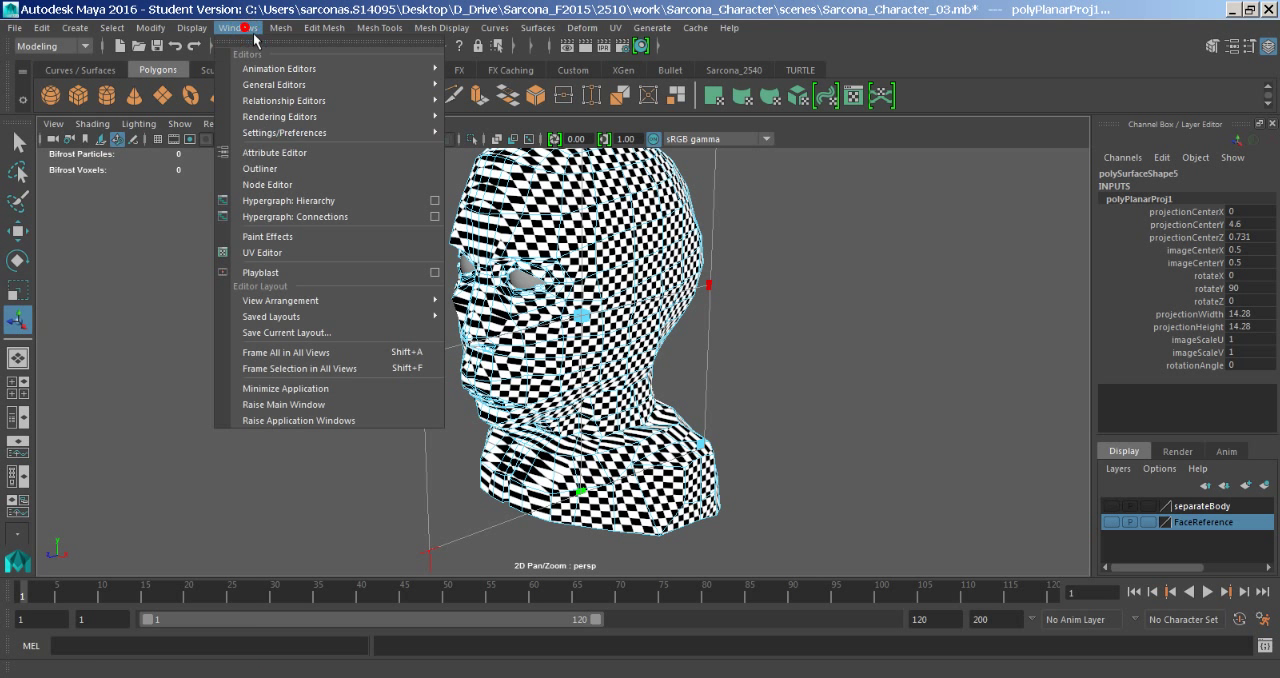
pyautogui.click(316, 258)
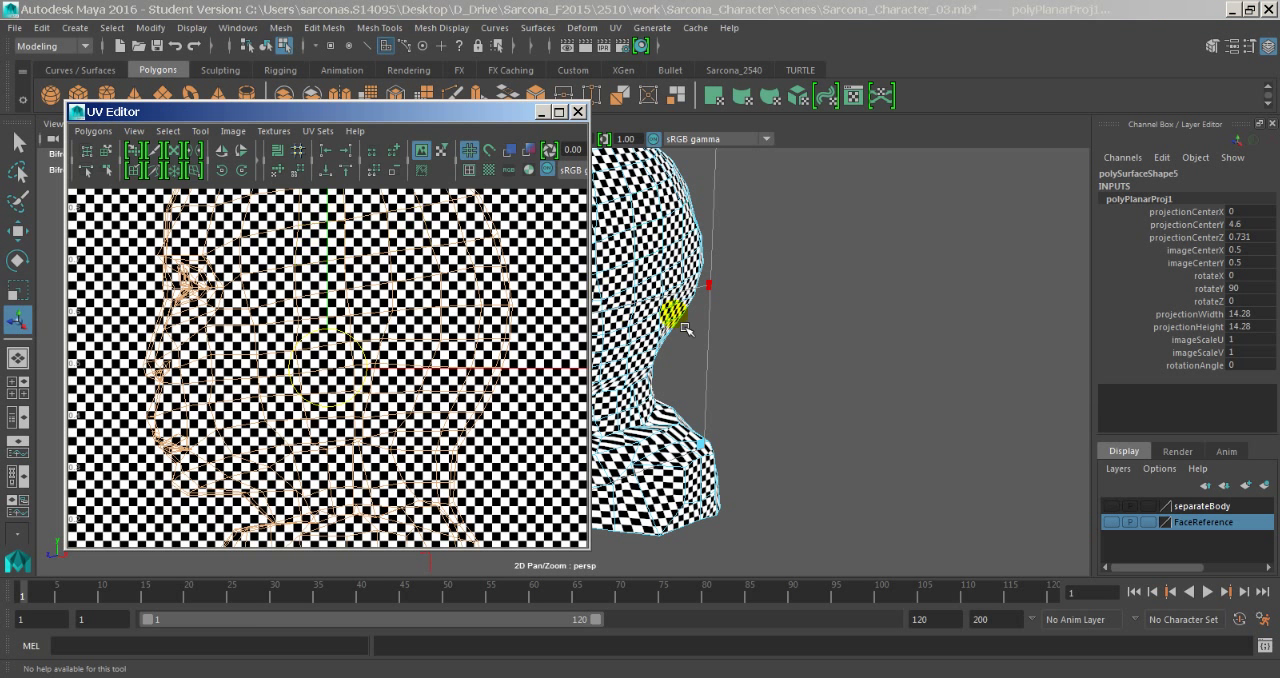
pyautogui.keyDown('alt'); pyautogui.moveTo(735, 347); pyautogui.dragTo(944, 364, button='middle'); pyautogui.keyUp('alt')
pyautogui.keyDown('alt'); pyautogui.moveTo(943, 380); pyautogui.dragTo(745, 370, button='right'); pyautogui.keyUp('alt')
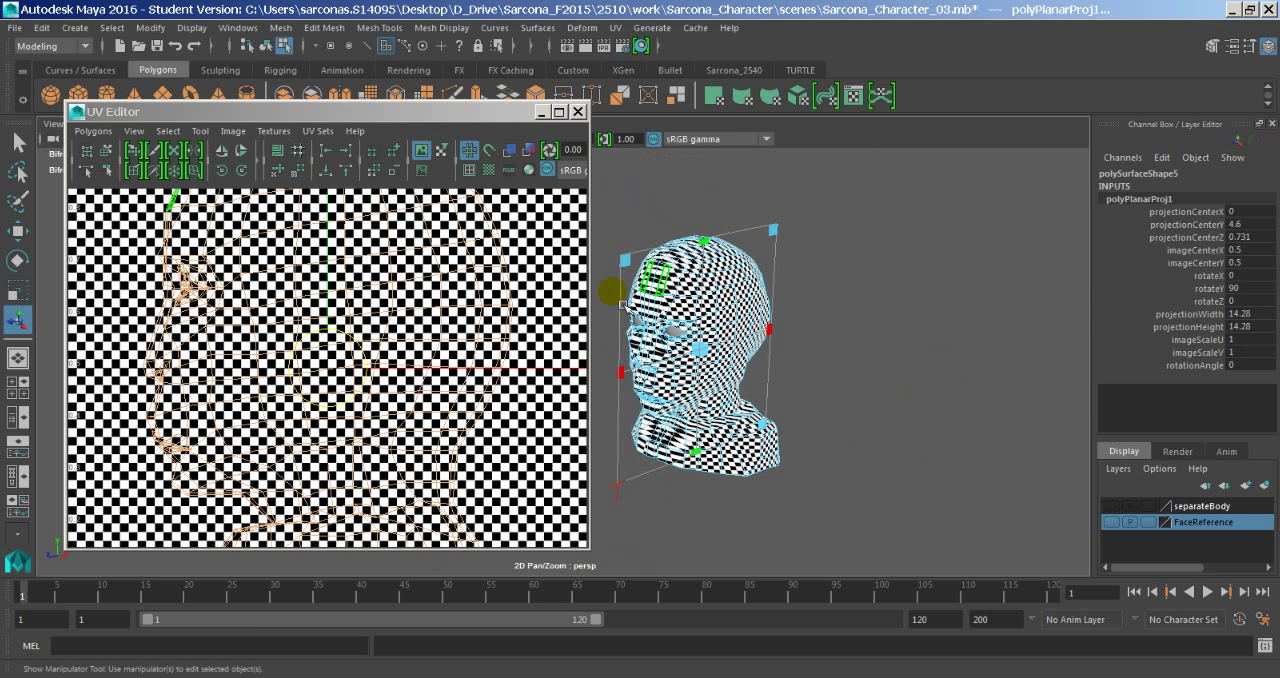
# - Hide the checker image behind the UVs in the UV Editor and inspect the overlapping UVs along the face profile
pyautogui.click(274, 131)
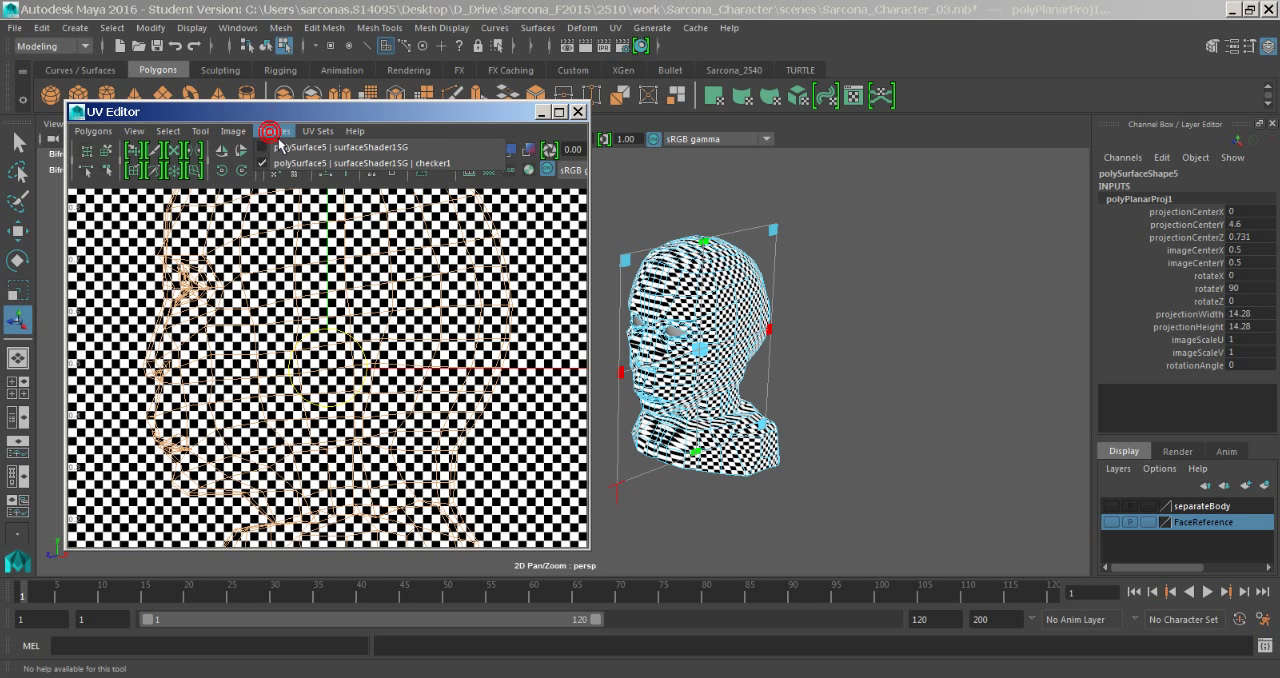
pyautogui.moveTo(233, 131)
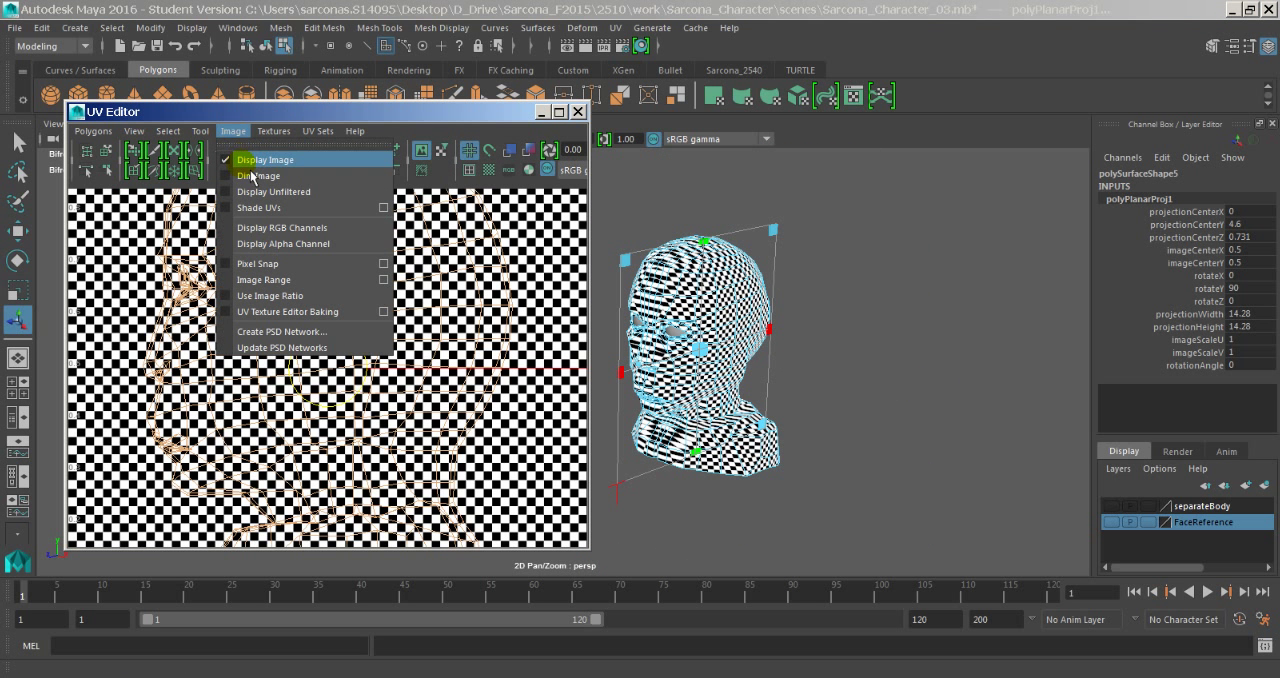
pyautogui.click(250, 163)
pyautogui.scroll(-5, 250, 340)
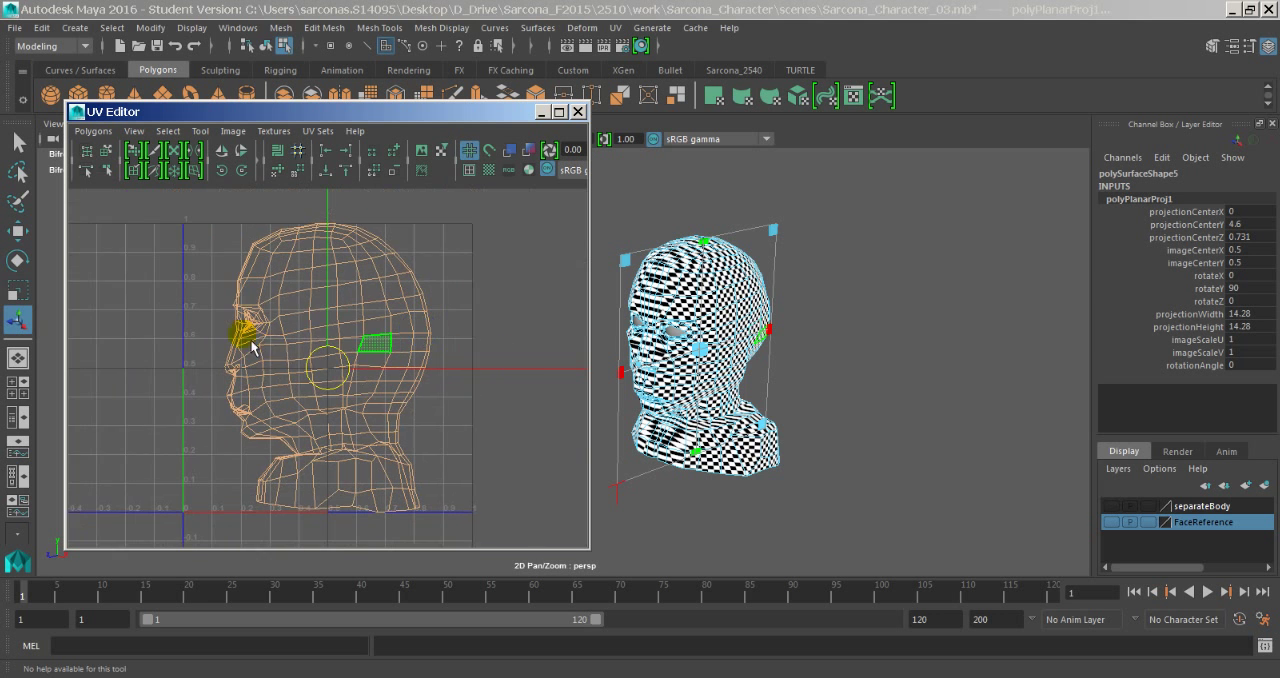
pyautogui.click(236, 284)
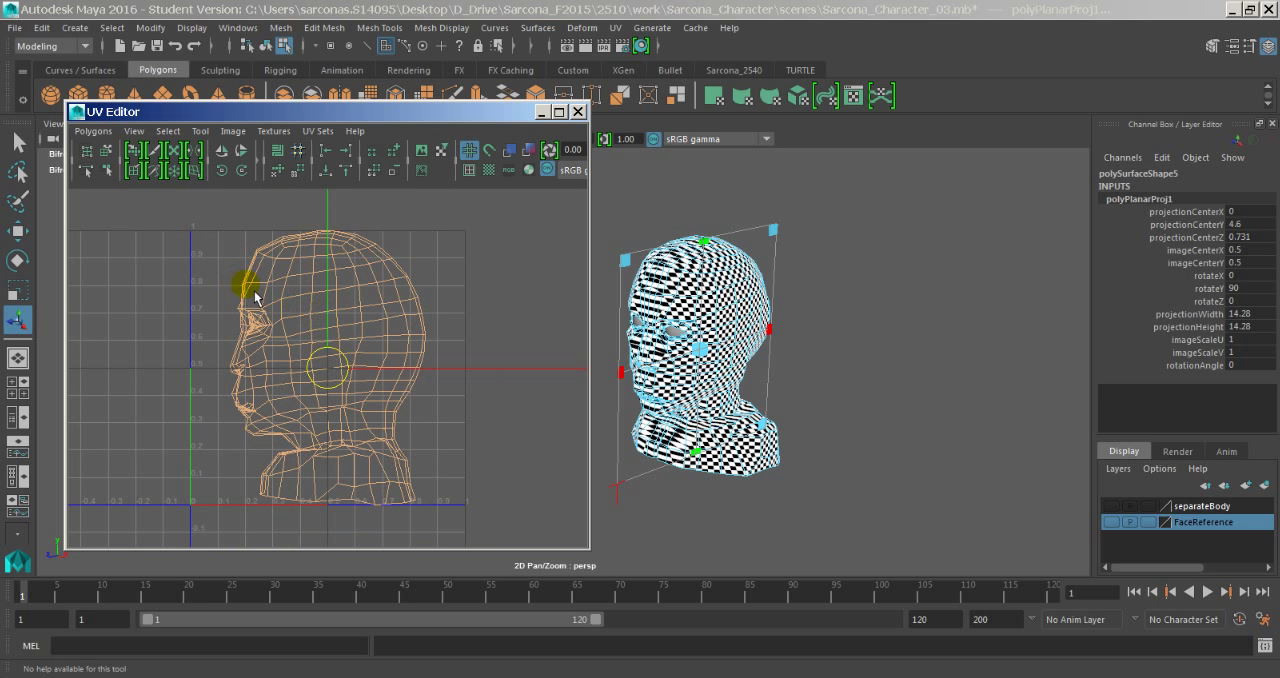
pyautogui.keyDown('alt'); pyautogui.moveTo(254, 291); pyautogui.dragTo(431, 282, button='right'); pyautogui.keyUp('alt')
pyautogui.keyDown('alt'); pyautogui.moveTo(248, 273); pyautogui.dragTo(563, 417, button='middle'); pyautogui.keyUp('alt')
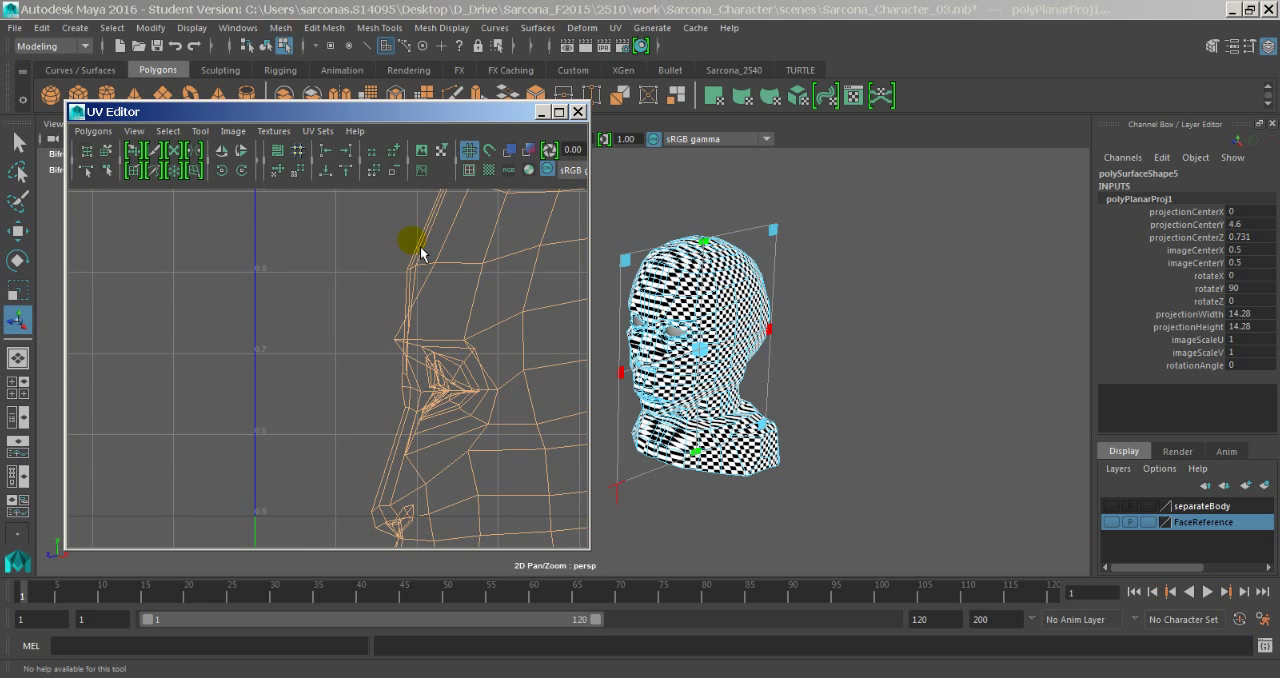
pyautogui.click(436, 394)
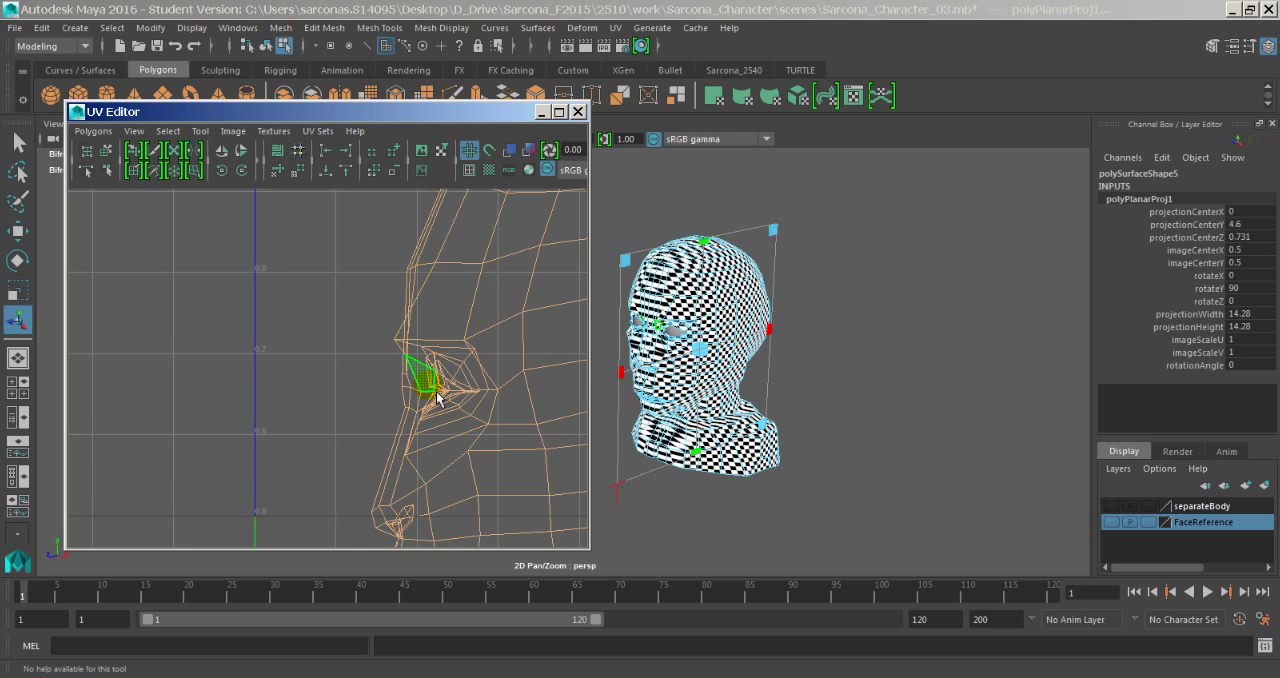
# - Turn off textured display in the viewport and select the vertical edge loop running down the middle of the forehead and face
pyautogui.keyDown('alt'); pyautogui.moveTo(728, 361); pyautogui.dragTo(823, 376); pyautogui.keyUp('alt')
pyautogui.keyDown('alt'); pyautogui.moveTo(823, 376); pyautogui.dragTo(866, 420, button='middle'); pyautogui.keyUp('alt')
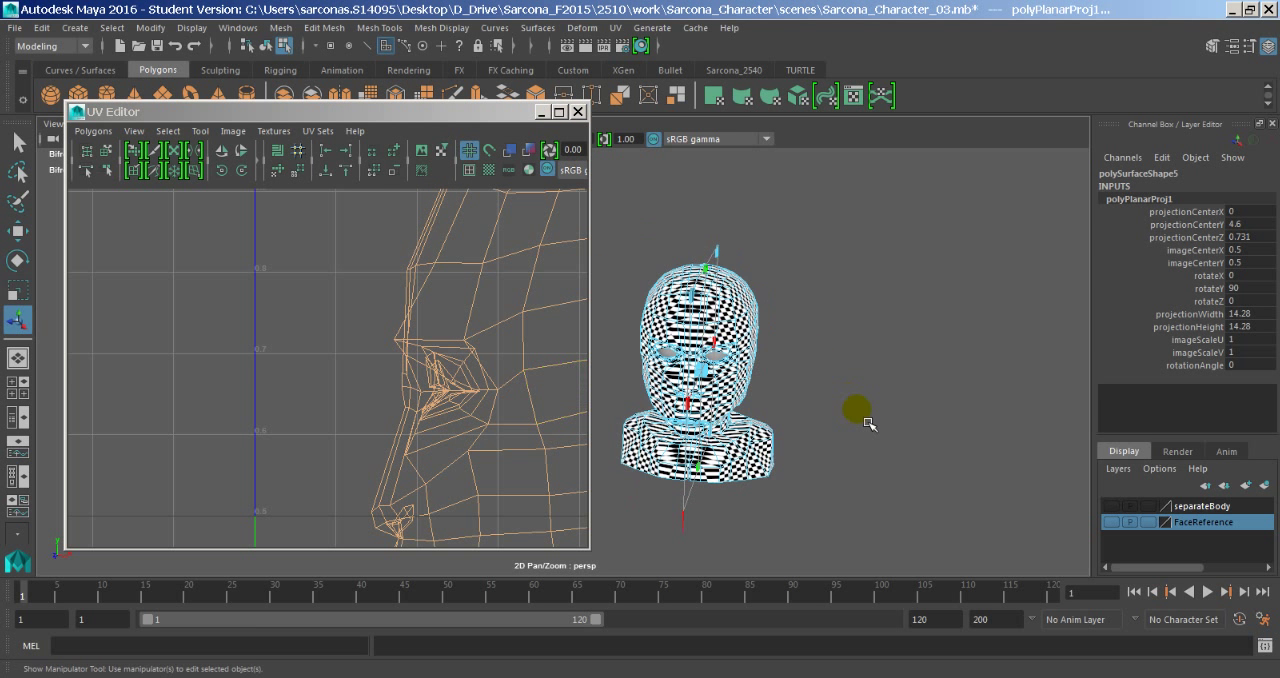
pyautogui.press('5')
pyautogui.moveTo(808, 371)
pyautogui.keyDown('alt'); pyautogui.mouseDown(button='right')
pyautogui.moveTo(874, 371)
pyautogui.moveTo(960, 405)
pyautogui.mouseUp(button='right'); pyautogui.keyUp('alt')
pyautogui.keyDown('alt'); pyautogui.moveTo(960, 405); pyautogui.dragTo(830, 440, button='middle'); pyautogui.keyUp('alt')
pyautogui.keyDown('alt'); pyautogui.moveTo(814, 431); pyautogui.dragTo(880, 377); pyautogui.keyUp('alt')
pyautogui.keyDown('alt'); pyautogui.moveTo(880, 377); pyautogui.dragTo(817, 417, button='middle'); pyautogui.keyUp('alt')
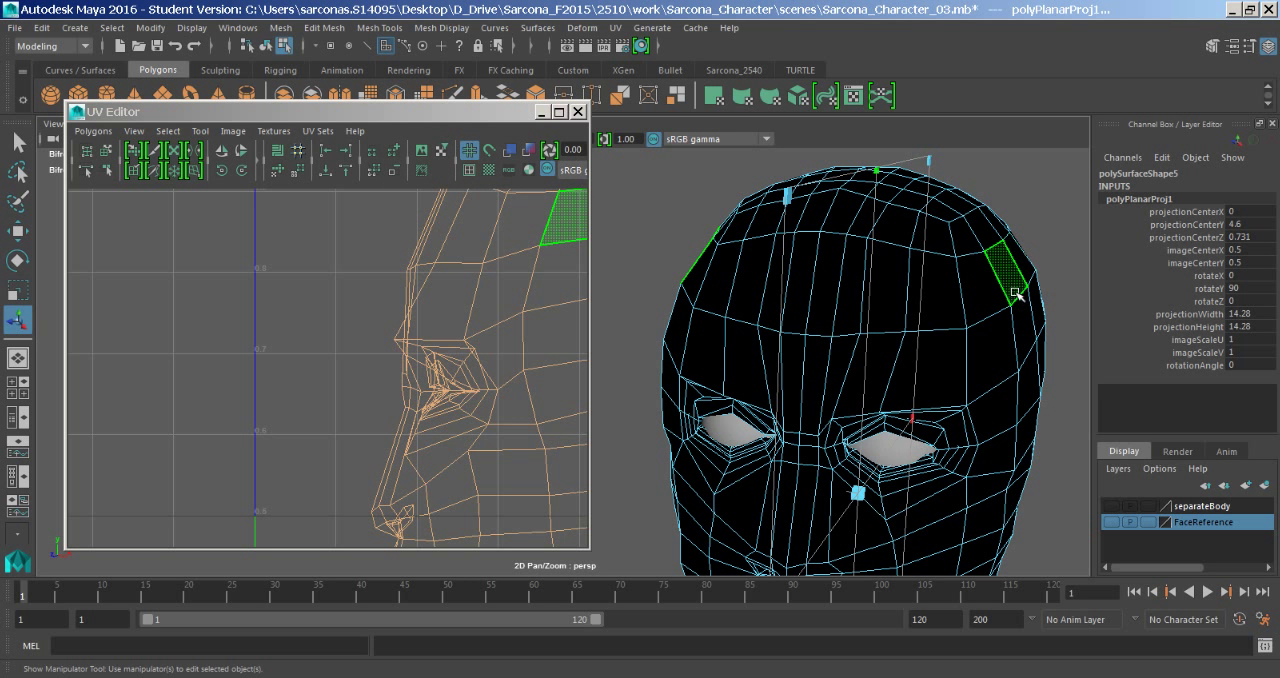
pyautogui.moveTo(832, 275); pyautogui.dragTo(830, 254, button='right')
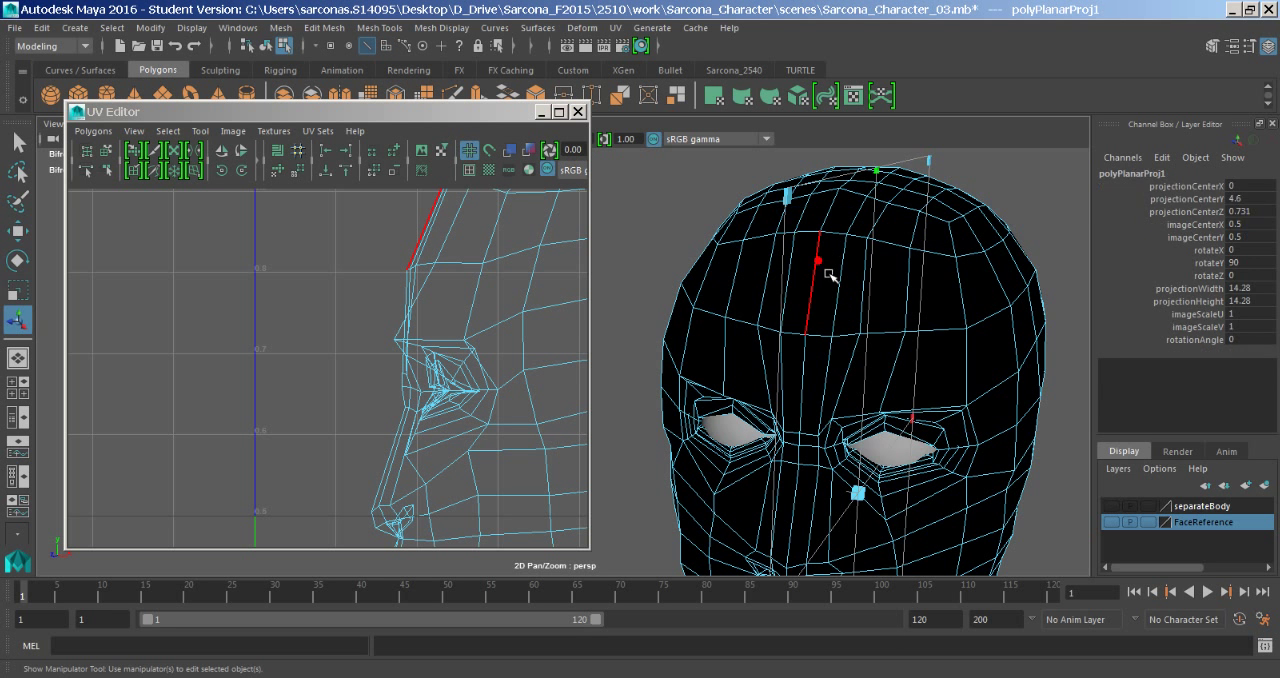
pyautogui.doubleClick(824, 267)
# - Examine the selected centre edge loop over the skull, face, mouth and neck to check that it divides the head in half
pyautogui.keyDown('alt'); pyautogui.moveTo(1070, 258); pyautogui.dragTo(877, 300); pyautogui.keyUp('alt')
pyautogui.keyDown('alt'); pyautogui.moveTo(877, 300); pyautogui.dragTo(846, 183, button='middle'); pyautogui.keyUp('alt')
pyautogui.keyDown('alt'); pyautogui.moveTo(846, 183); pyautogui.dragTo(790, 345, button='right'); pyautogui.keyUp('alt')
pyautogui.keyDown('alt'); pyautogui.moveTo(790, 345); pyautogui.dragTo(808, 360); pyautogui.keyUp('alt')
pyautogui.keyDown('alt'); pyautogui.moveTo(808, 360); pyautogui.dragTo(797, 231, button='middle'); pyautogui.keyUp('alt')
pyautogui.keyDown('alt'); pyautogui.moveTo(794, 271); pyautogui.dragTo(1051, 346); pyautogui.keyUp('alt')
pyautogui.keyDown('alt'); pyautogui.moveTo(734, 347); pyautogui.dragTo(784, 236, button='middle'); pyautogui.keyUp('alt')
pyautogui.keyDown('alt'); pyautogui.moveTo(786, 234); pyautogui.dragTo(1192, 243, button='right'); pyautogui.keyUp('alt')
pyautogui.keyDown('alt'); pyautogui.moveTo(860, 274); pyautogui.dragTo(754, 289, button='middle'); pyautogui.keyUp('alt')
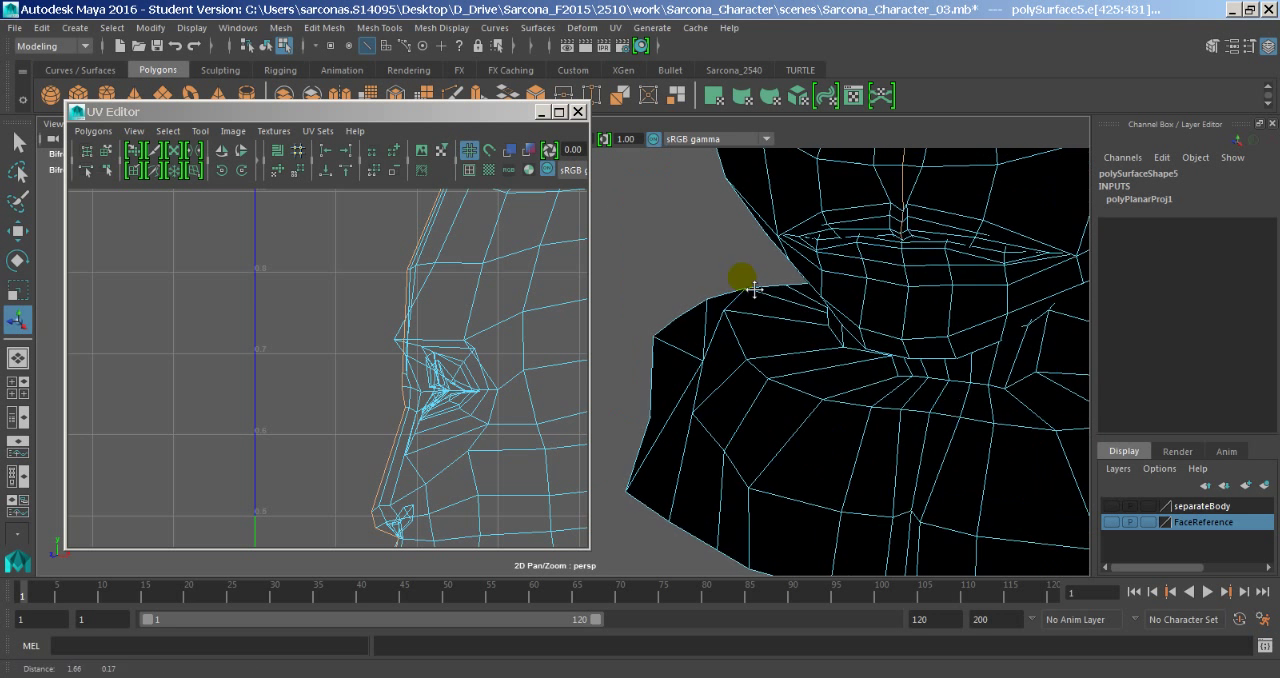
pyautogui.keyDown('alt'); pyautogui.moveTo(797, 273); pyautogui.dragTo(862, 270); pyautogui.keyUp('alt')
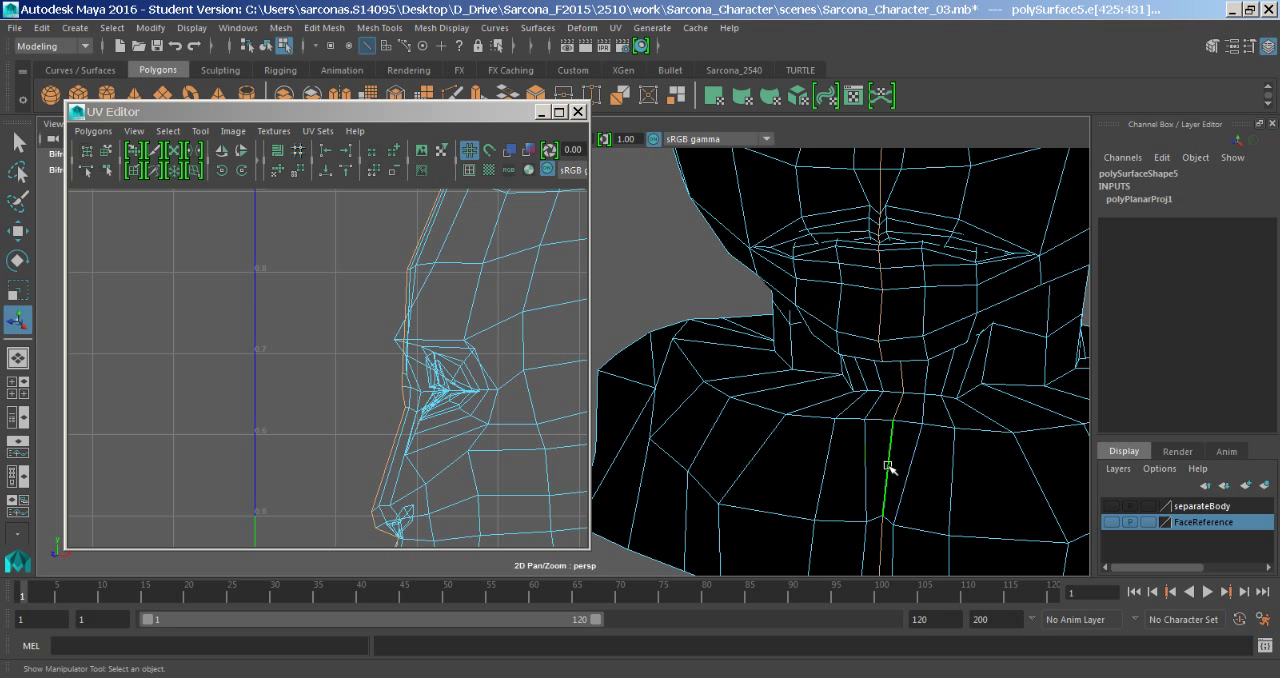
pyautogui.keyDown('alt'); pyautogui.moveTo(950, 367); pyautogui.dragTo(797, 326, button='right'); pyautogui.keyUp('alt')
pyautogui.keyDown('alt'); pyautogui.moveTo(797, 326); pyautogui.dragTo(763, 423, button='middle'); pyautogui.keyUp('alt')
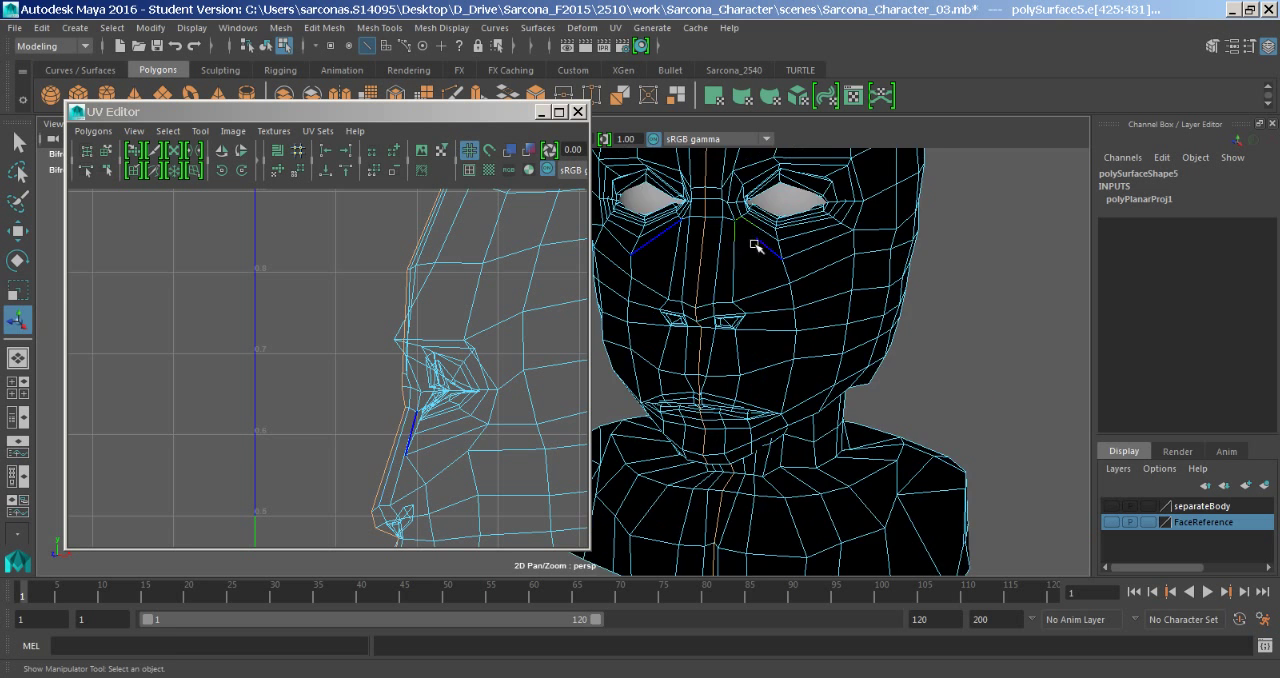
pyautogui.keyDown('alt'); pyautogui.moveTo(762, 276); pyautogui.dragTo(795, 433, button='middle'); pyautogui.keyUp('alt')
pyautogui.keyDown('alt'); pyautogui.moveTo(800, 209); pyautogui.dragTo(743, 317); pyautogui.keyUp('alt')
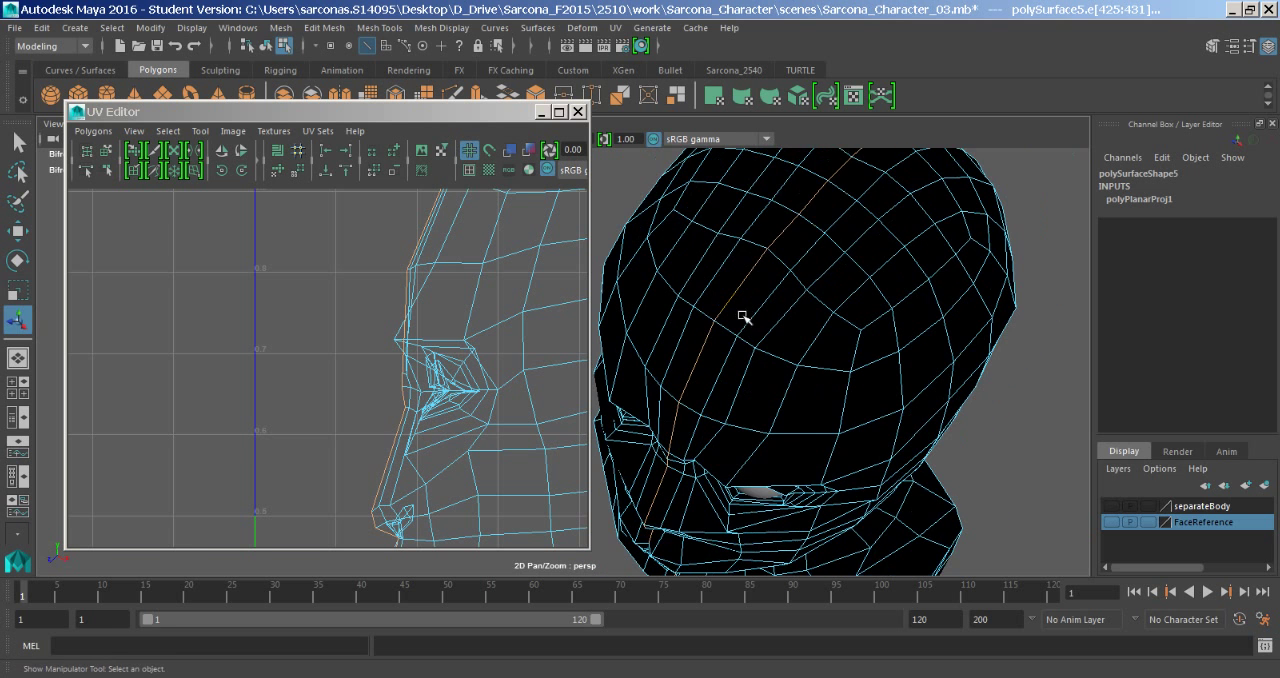
pyautogui.keyDown('alt'); pyautogui.moveTo(942, 349); pyautogui.dragTo(864, 318); pyautogui.keyUp('alt')
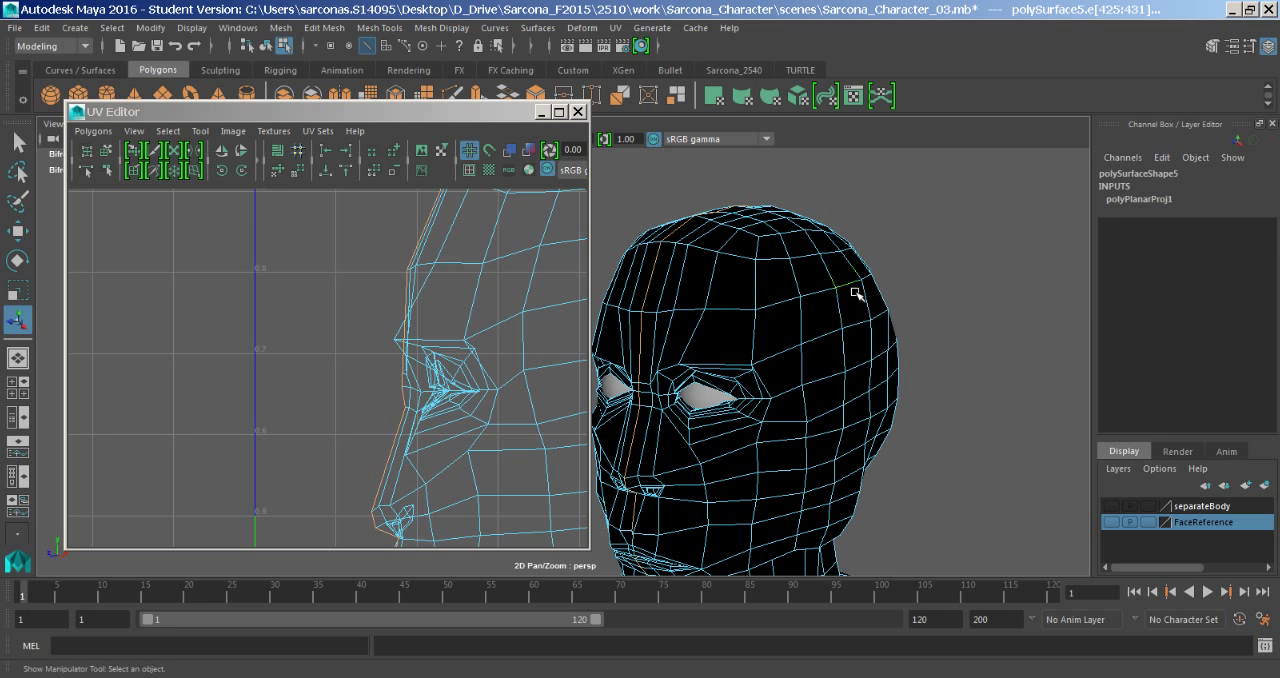
pyautogui.keyDown('alt'); pyautogui.moveTo(855, 293); pyautogui.dragTo(892, 233, button='middle'); pyautogui.keyUp('alt')
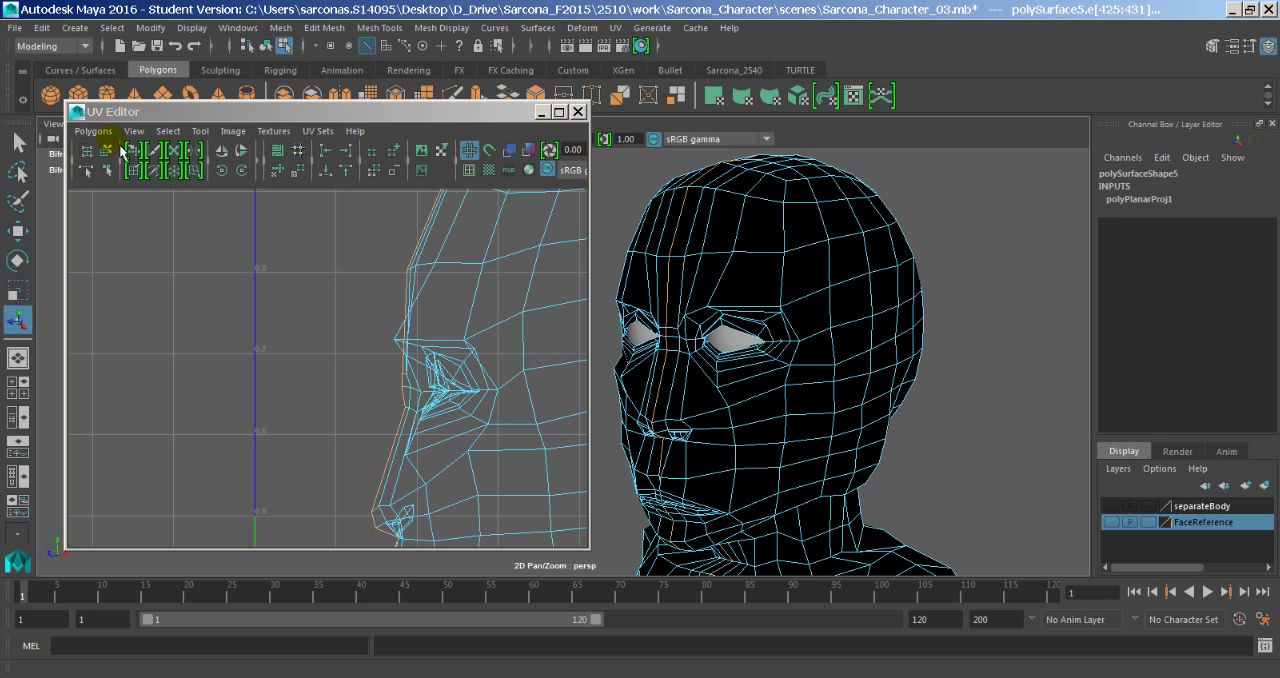
# - Cut the UV edges along the selected centre loop of the head
pyautogui.moveTo(139, 121); pyautogui.dragTo(142, 123)
pyautogui.click(95, 132)
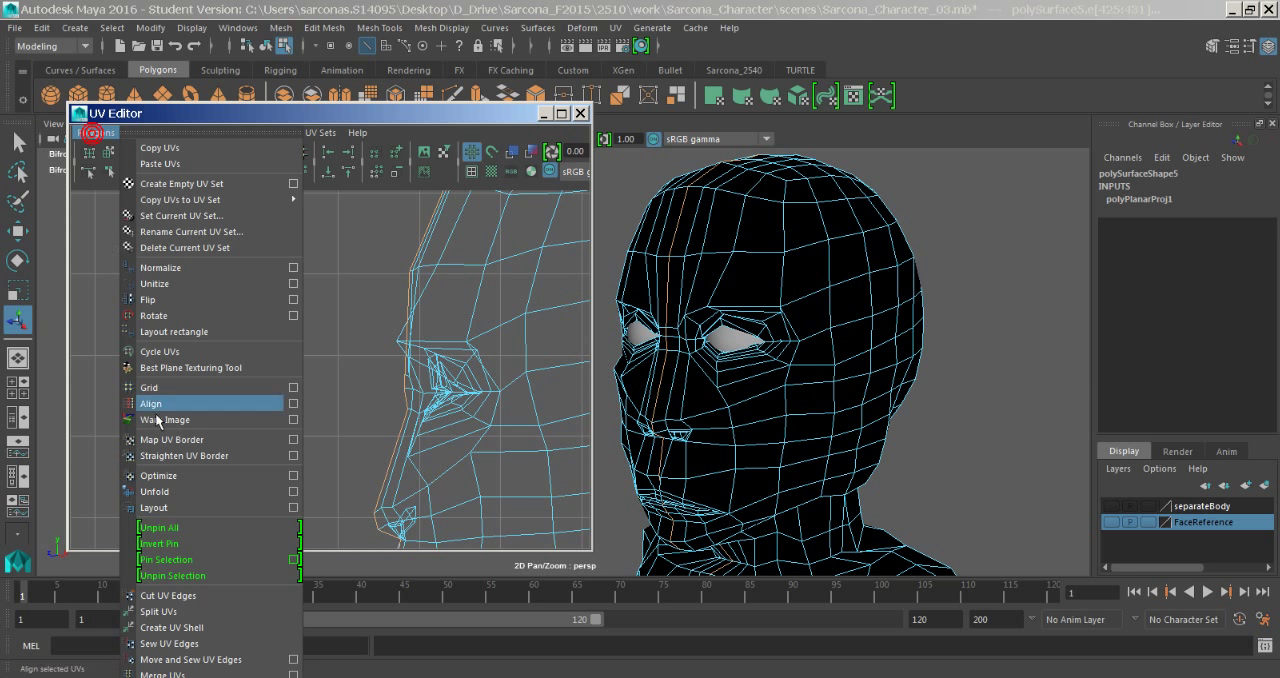
pyautogui.click(183, 600)
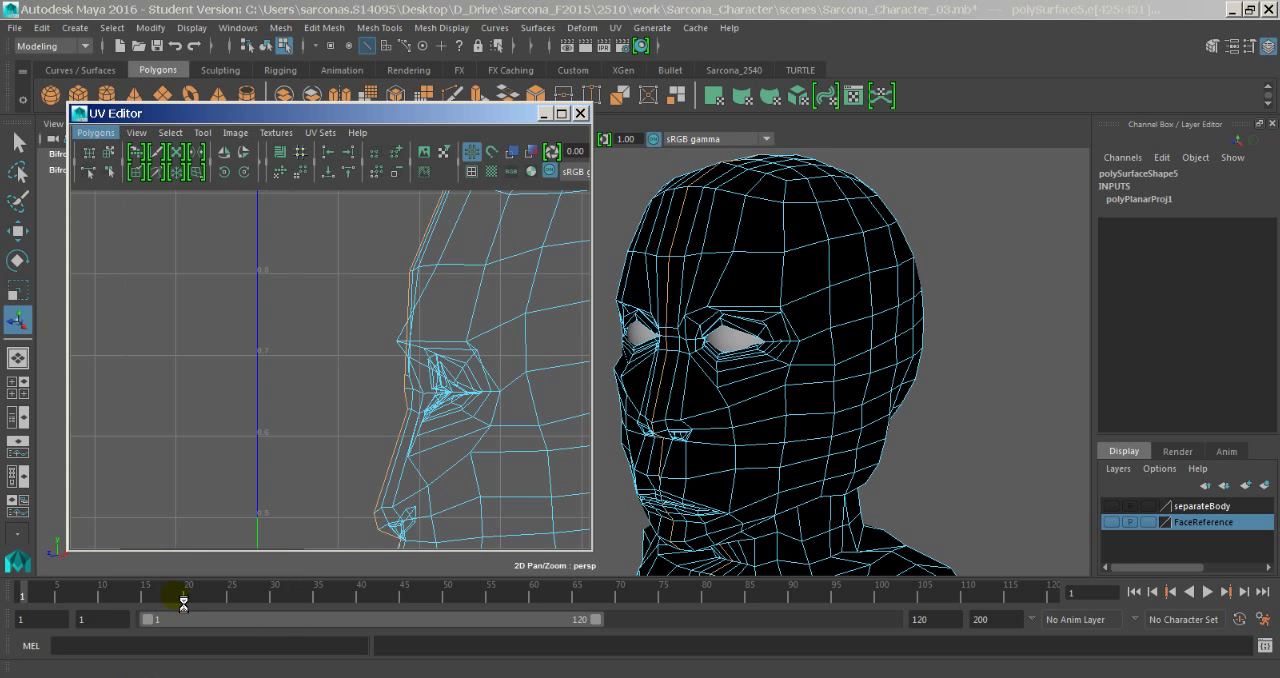
pyautogui.keyDown('alt'); pyautogui.moveTo(446, 412); pyautogui.dragTo(313, 402, button='right'); pyautogui.keyUp('alt')
pyautogui.keyDown('alt'); pyautogui.moveTo(375, 392); pyautogui.dragTo(318, 362, button='middle'); pyautogui.keyUp('alt')
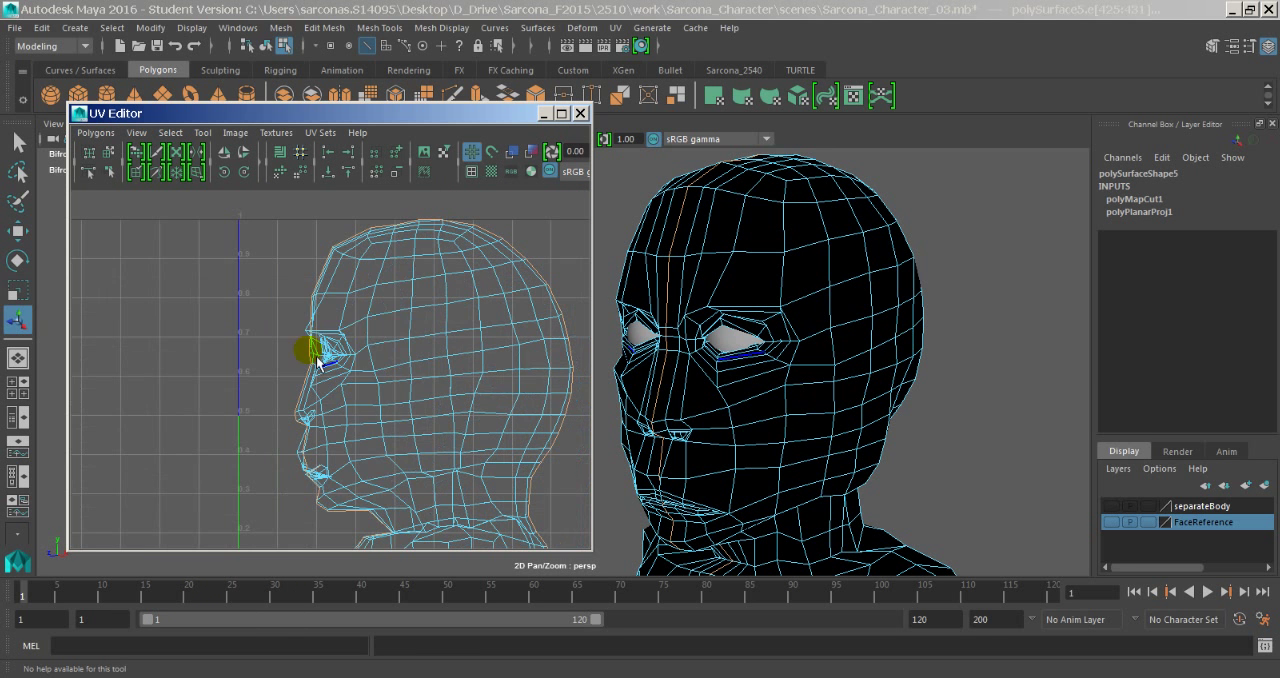
# - Select a UV on one half of the head and extend the selection to its whole UV shell
pyautogui.moveTo(380, 322); pyautogui.dragTo(427, 331, button='right')
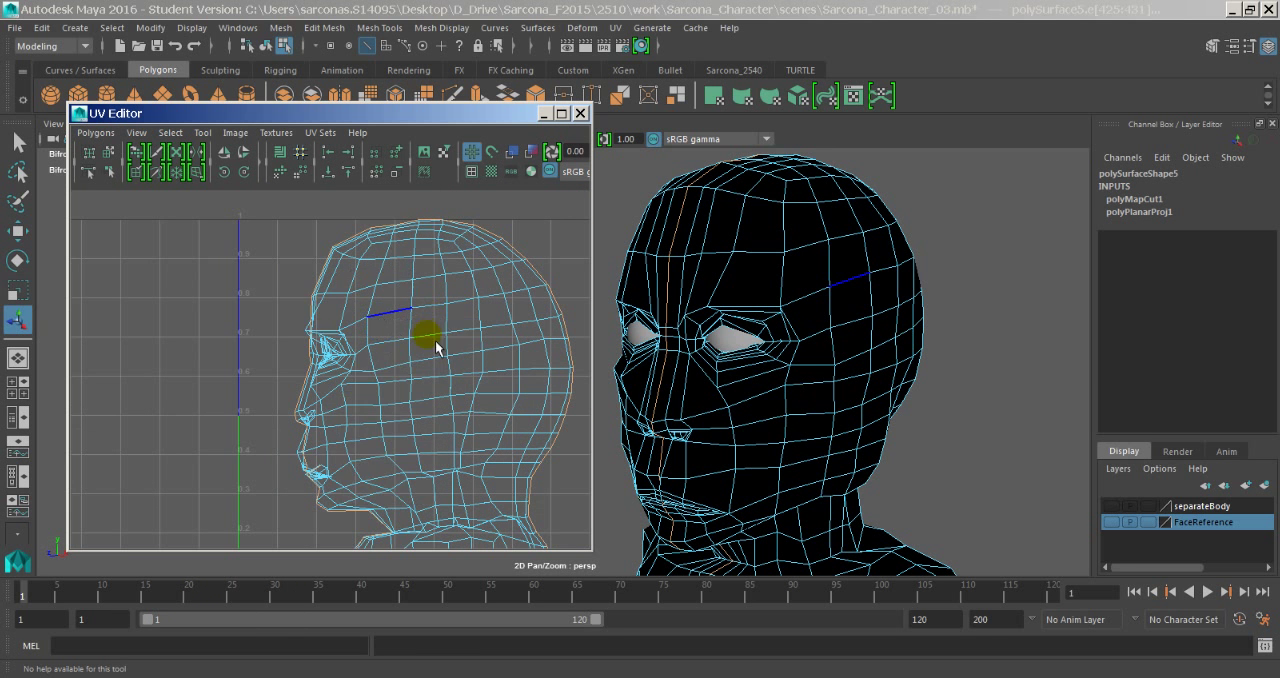
pyautogui.click(411, 314)
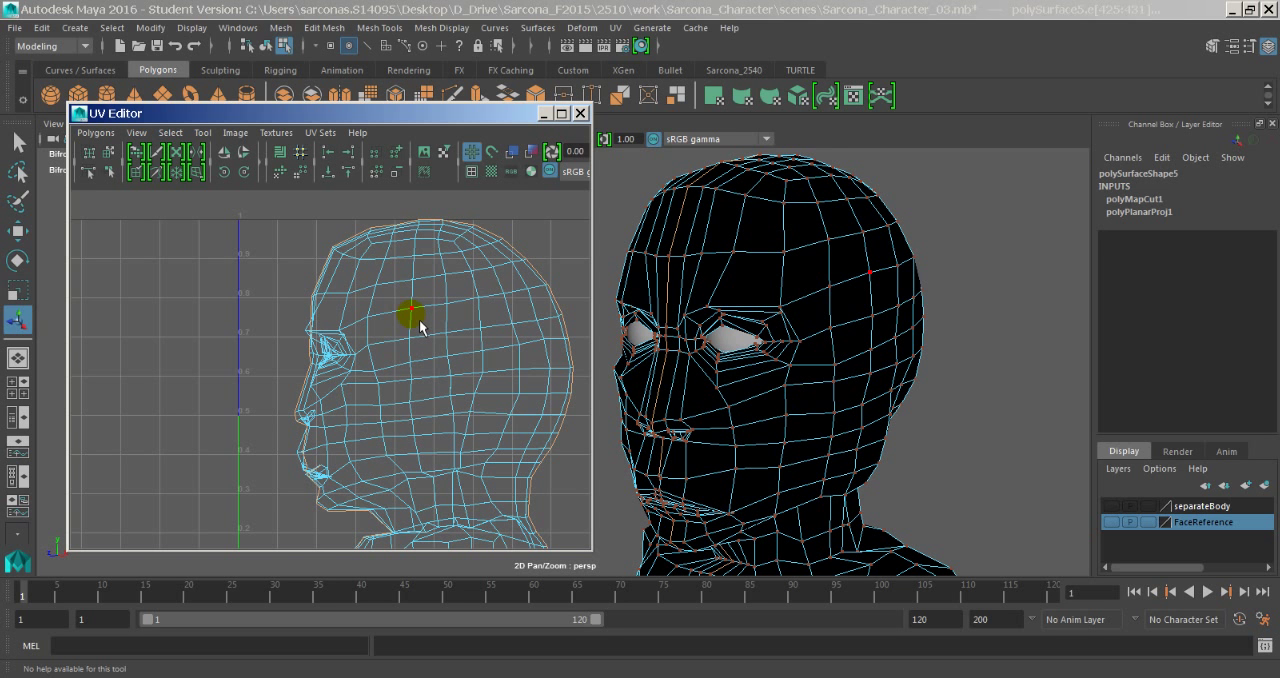
pyautogui.click(415, 316)
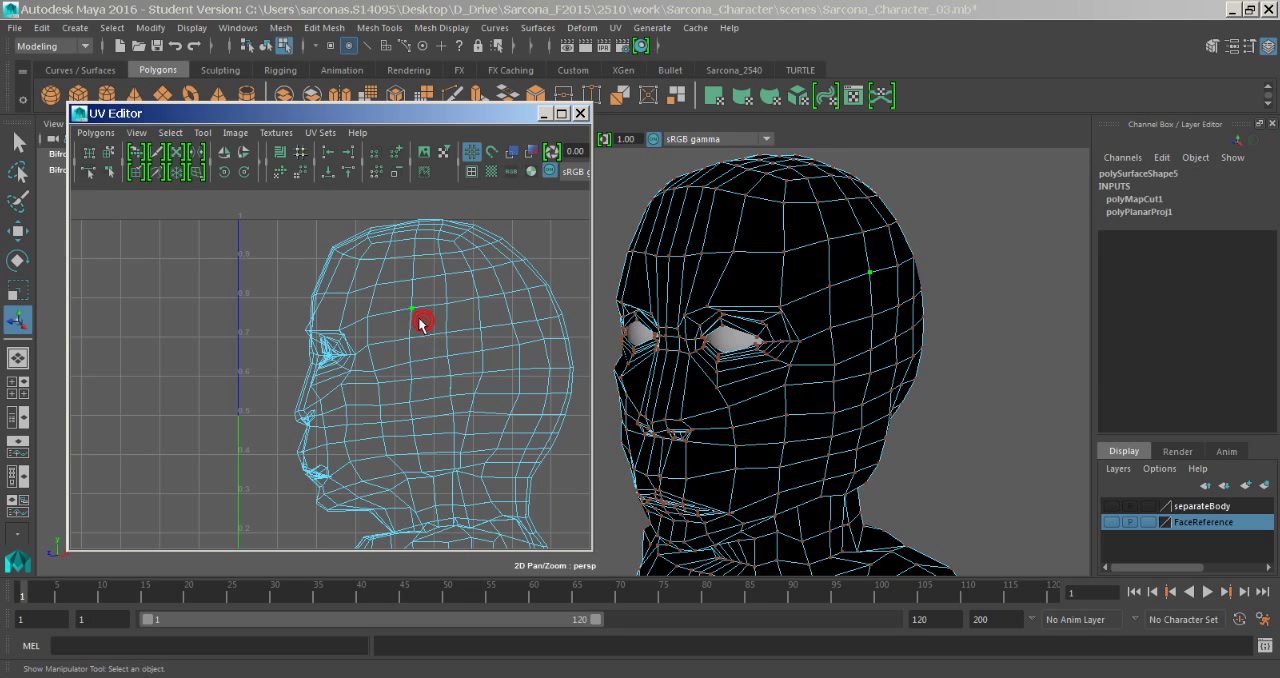
pyautogui.click(171, 132)
pyautogui.click(221, 205)
# - Move the selected UV shell sideways in front of the other half's face so the two head halves no longer overlap
pyautogui.press('w')
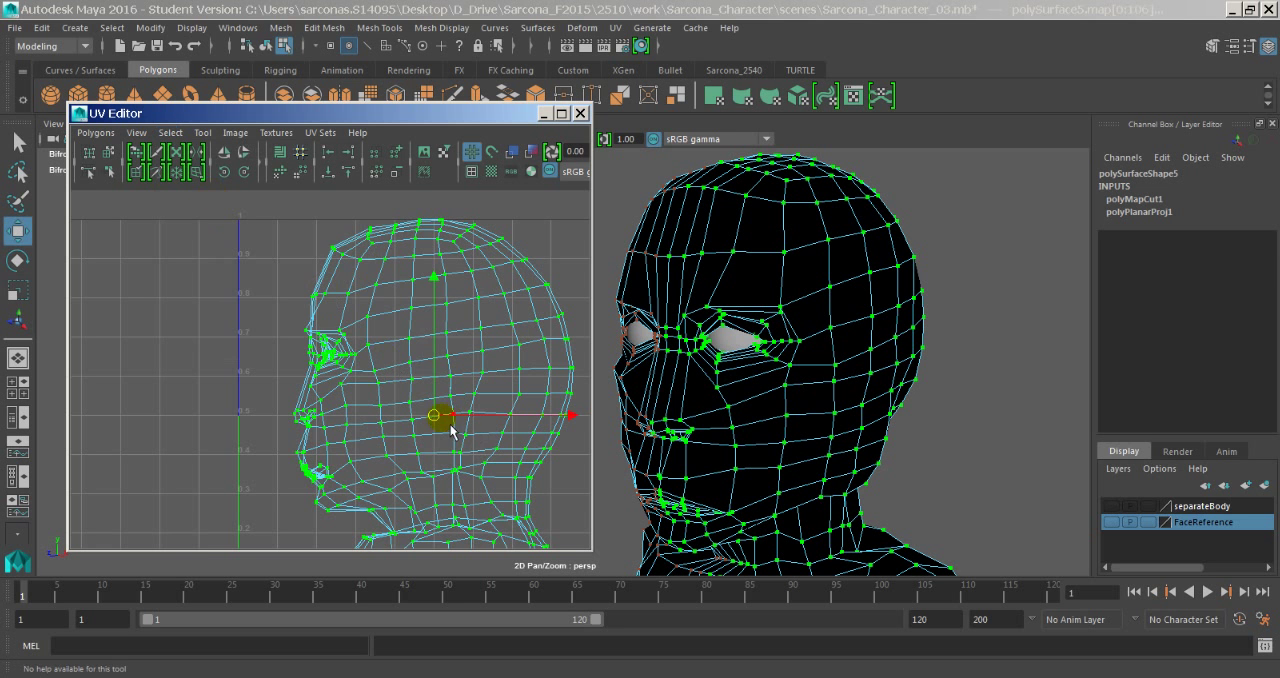
pyautogui.moveTo(441, 421); pyautogui.dragTo(153, 407)
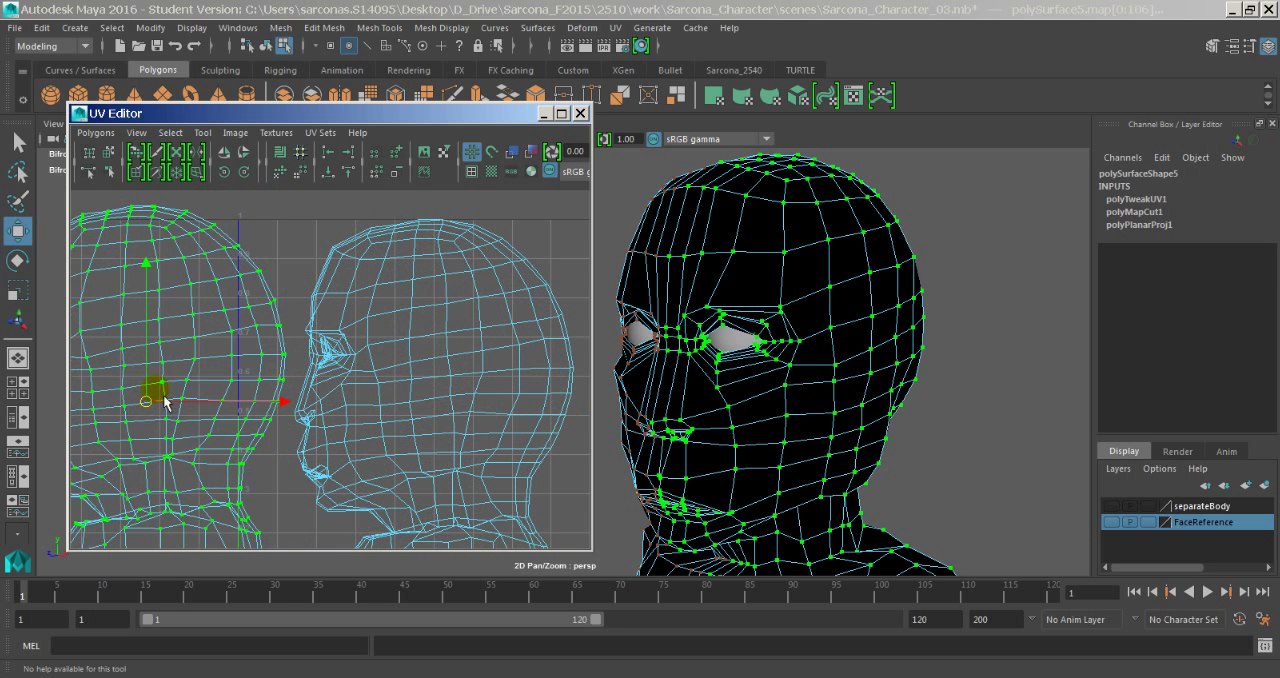
pyautogui.keyDown('alt'); pyautogui.moveTo(262, 392); pyautogui.dragTo(294, 372, button='middle'); pyautogui.keyUp('alt')
pyautogui.keyDown('alt'); pyautogui.moveTo(378, 352); pyautogui.dragTo(441, 327, button='middle'); pyautogui.keyUp('alt')
pyautogui.keyDown('alt'); pyautogui.moveTo(438, 325); pyautogui.dragTo(344, 329, button='right'); pyautogui.keyUp('alt')
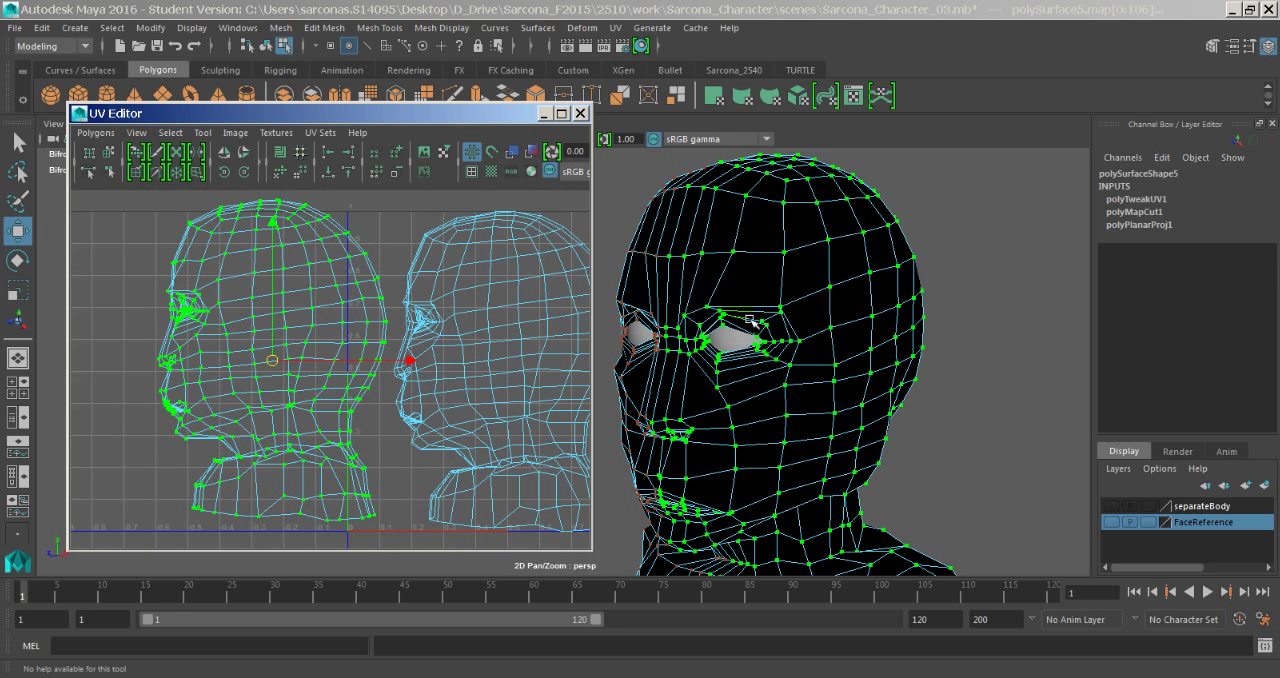
pyautogui.keyDown('alt'); pyautogui.moveTo(750, 320); pyautogui.dragTo(797, 300, button='middle'); pyautogui.keyUp('alt')
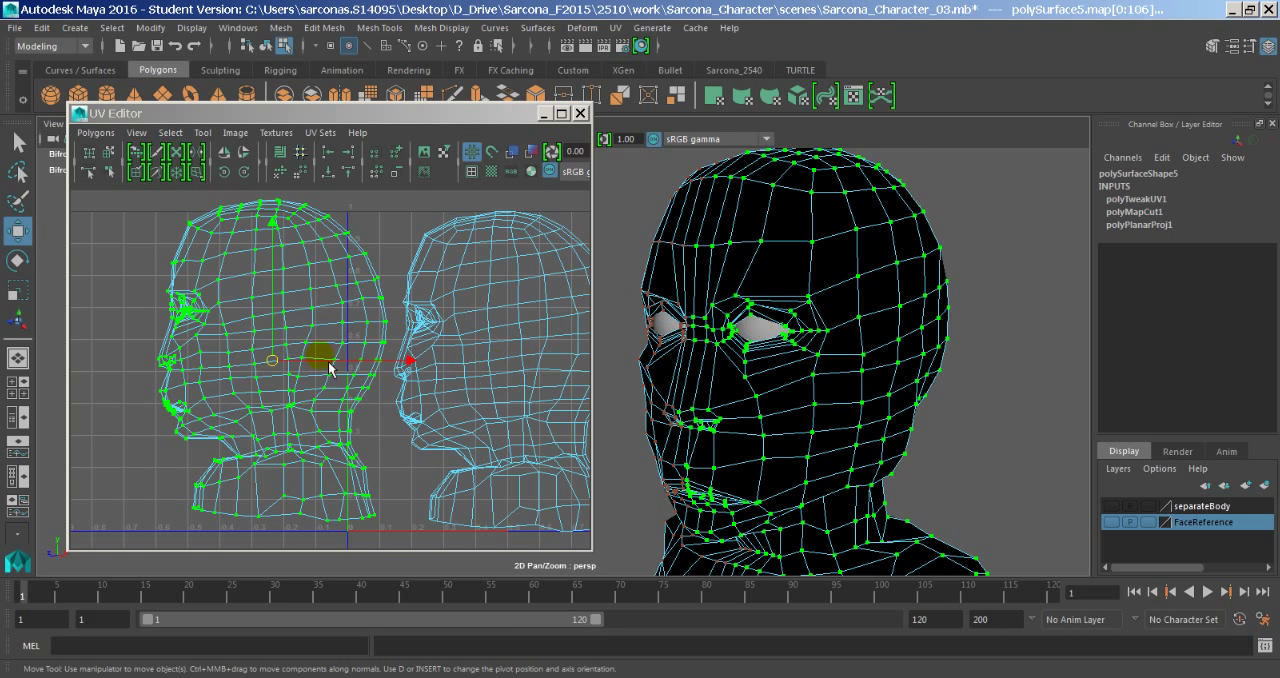
# - Examine the checker texture on the face for stretching, then return the model to plain shaded display
pyautogui.press('6')
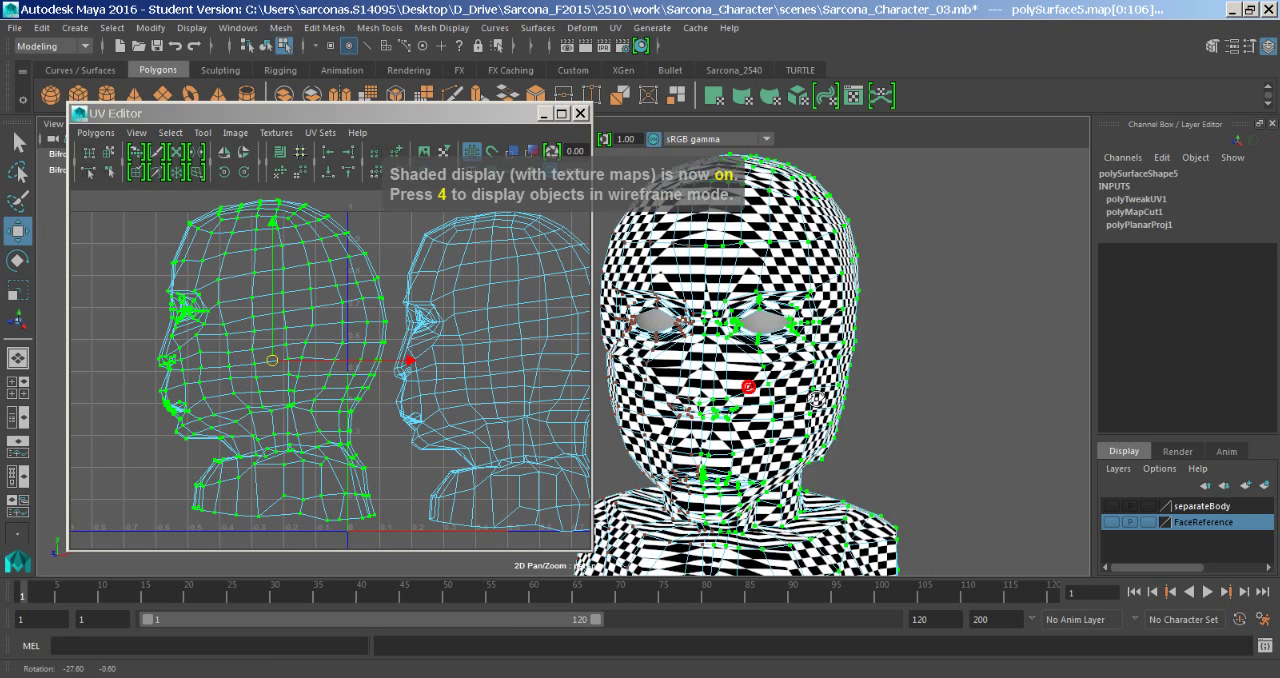
pyautogui.moveTo(772, 405)
pyautogui.keyDown('alt'); pyautogui.mouseDown()
pyautogui.moveTo(757, 386)
pyautogui.moveTo(770, 385)
pyautogui.mouseUp(); pyautogui.keyUp('alt')
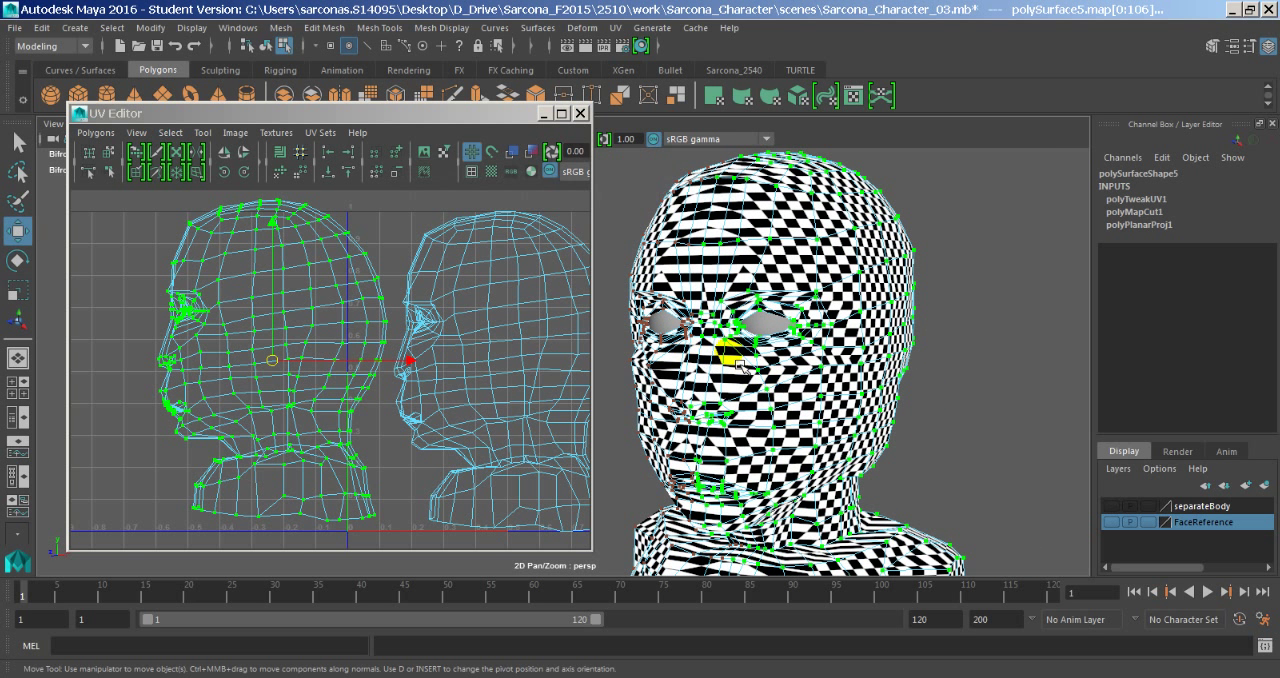
pyautogui.press('7')
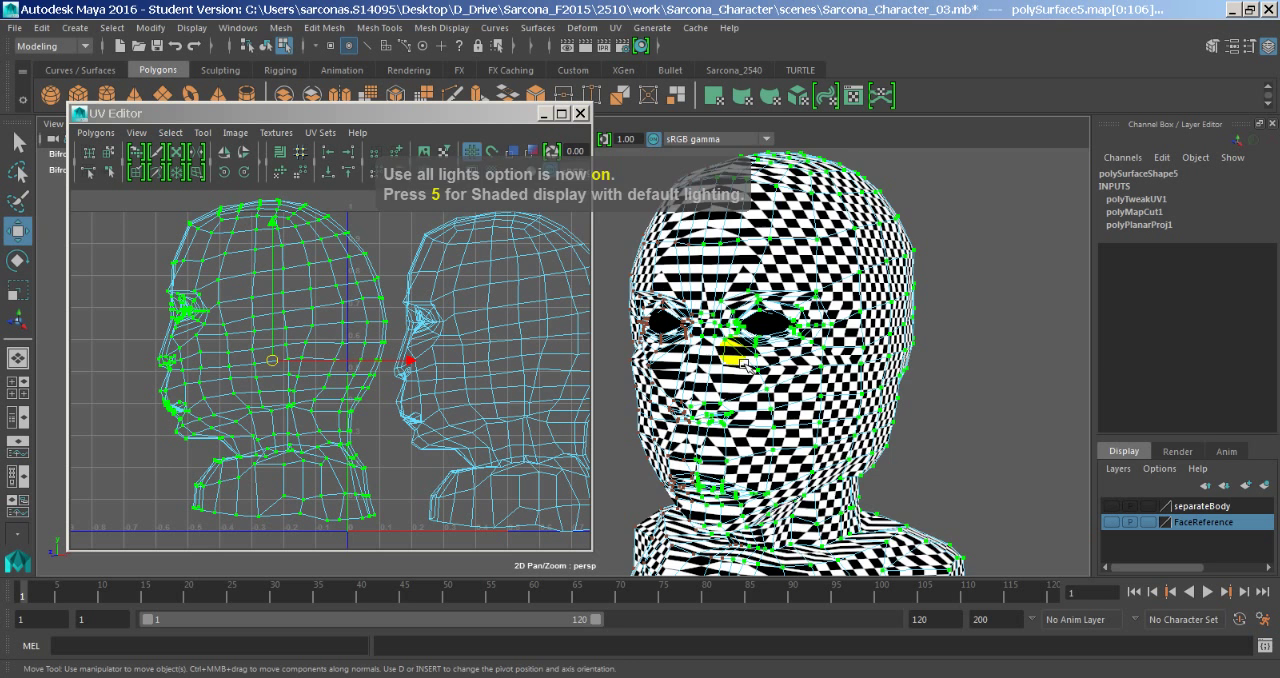
pyautogui.press('5')
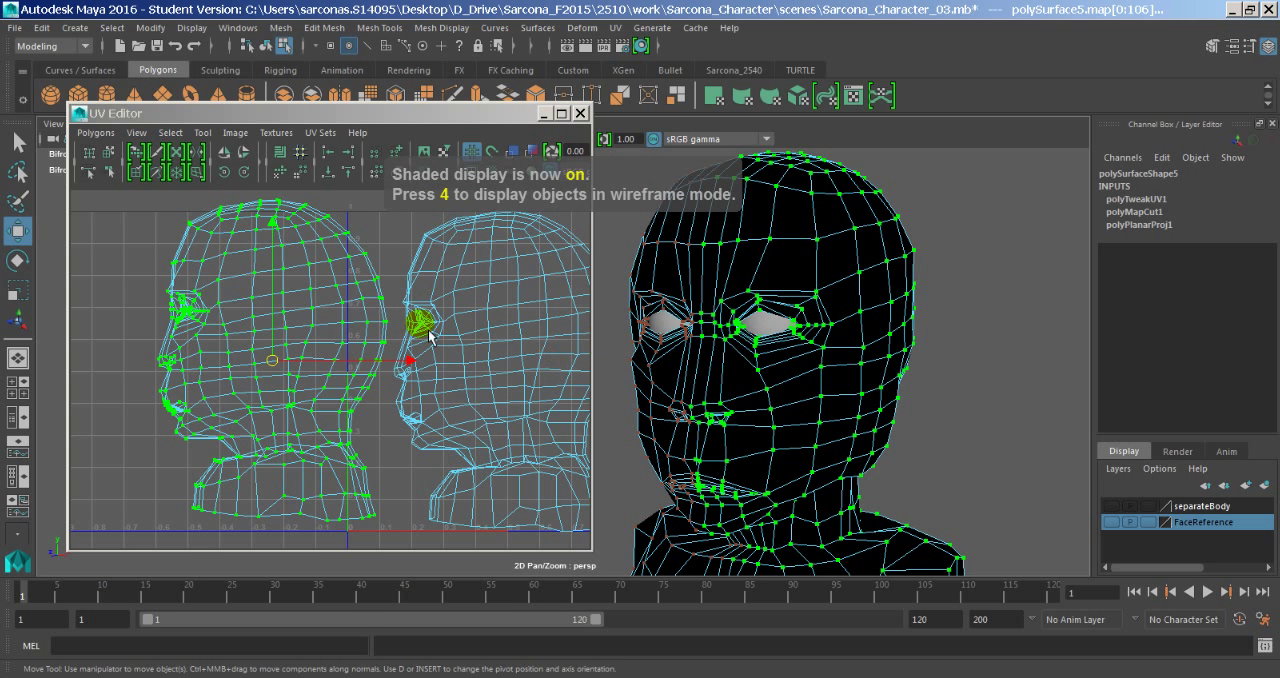
# - Select the edge loop around the base of the neck and cut the UV edges along it
pyautogui.keyDown('alt'); pyautogui.moveTo(430, 337); pyautogui.dragTo(387, 325, button='middle'); pyautogui.keyUp('alt')
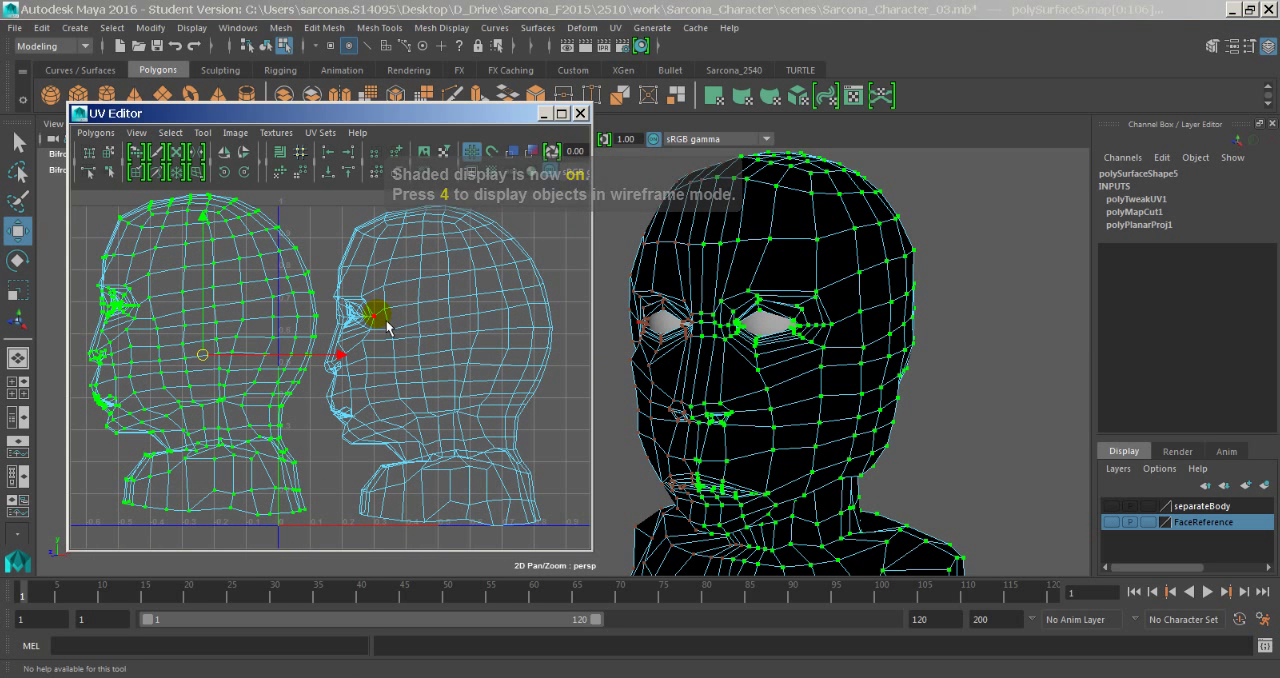
pyautogui.keyDown('alt'); pyautogui.moveTo(802, 323); pyautogui.dragTo(778, 337, button='middle'); pyautogui.keyUp('alt')
pyautogui.keyDown('alt'); pyautogui.moveTo(778, 337); pyautogui.dragTo(871, 369, button='right'); pyautogui.keyUp('alt')
pyautogui.keyDown('alt'); pyautogui.moveTo(871, 460); pyautogui.dragTo(799, 323, button='middle'); pyautogui.keyUp('alt')
pyautogui.keyDown('alt'); pyautogui.moveTo(799, 323); pyautogui.dragTo(810, 409); pyautogui.keyUp('alt')
pyautogui.moveTo(810, 409); pyautogui.dragTo(810, 248, button='right')
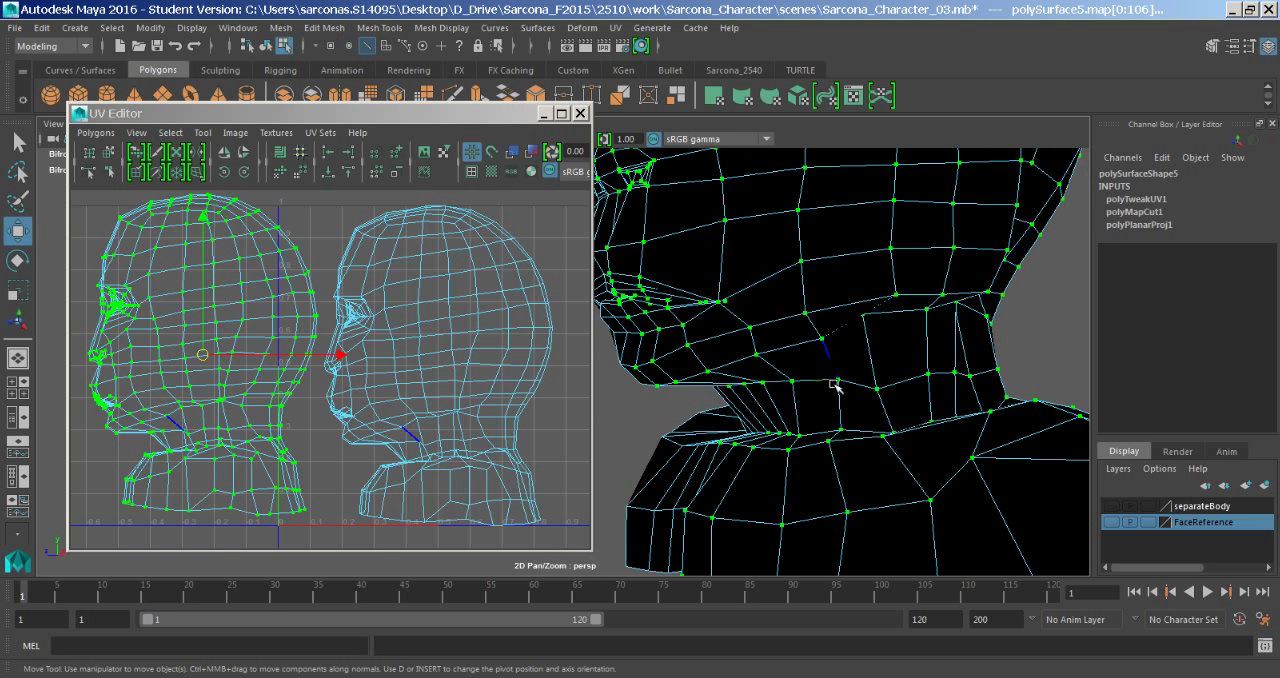
pyautogui.doubleClick(818, 449)
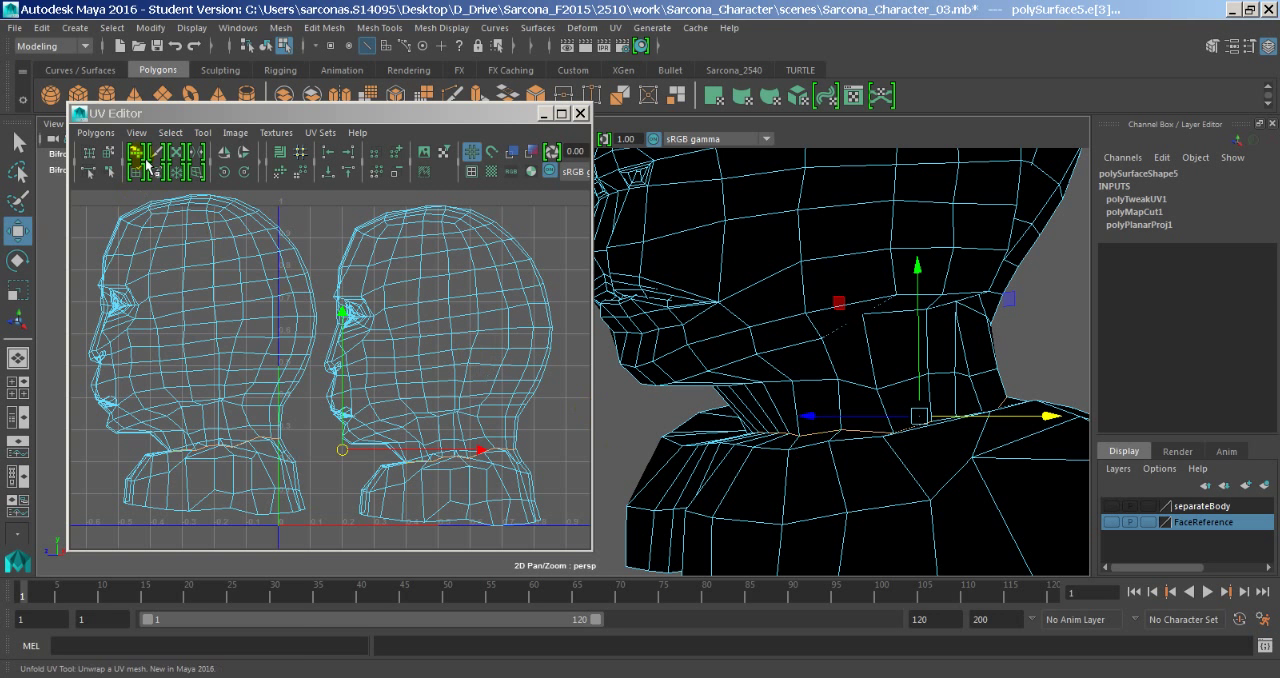
pyautogui.click(96, 132)
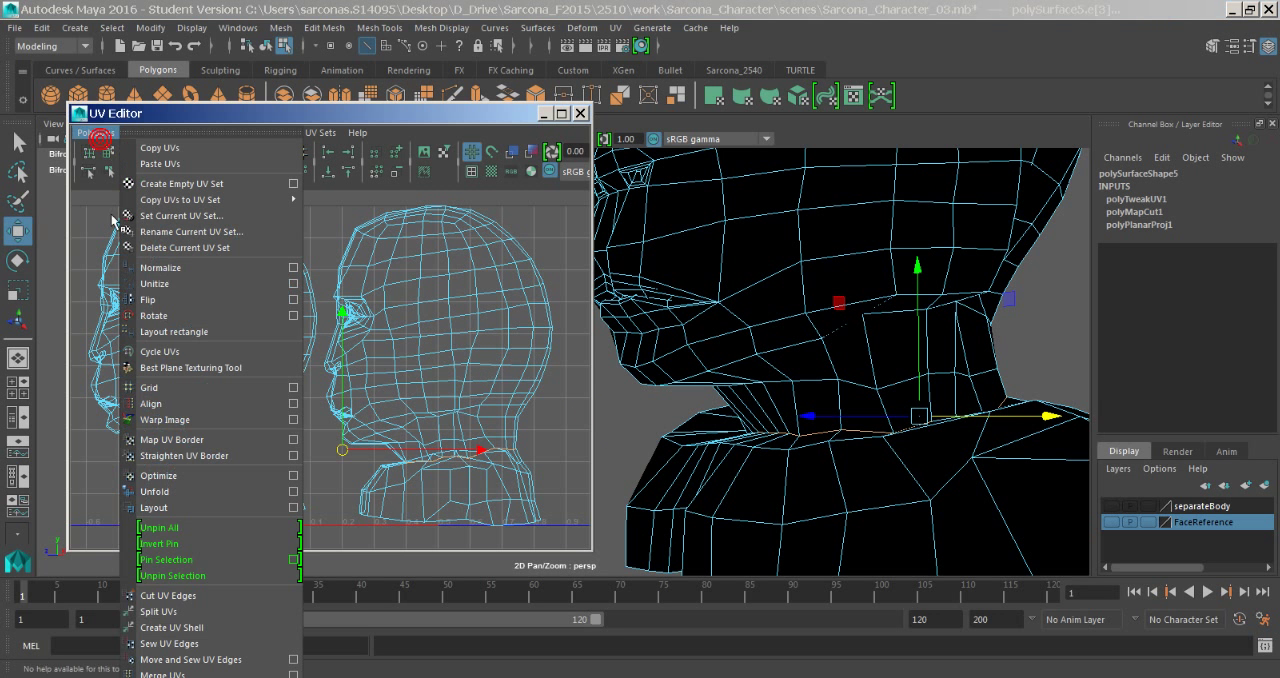
pyautogui.click(203, 601)
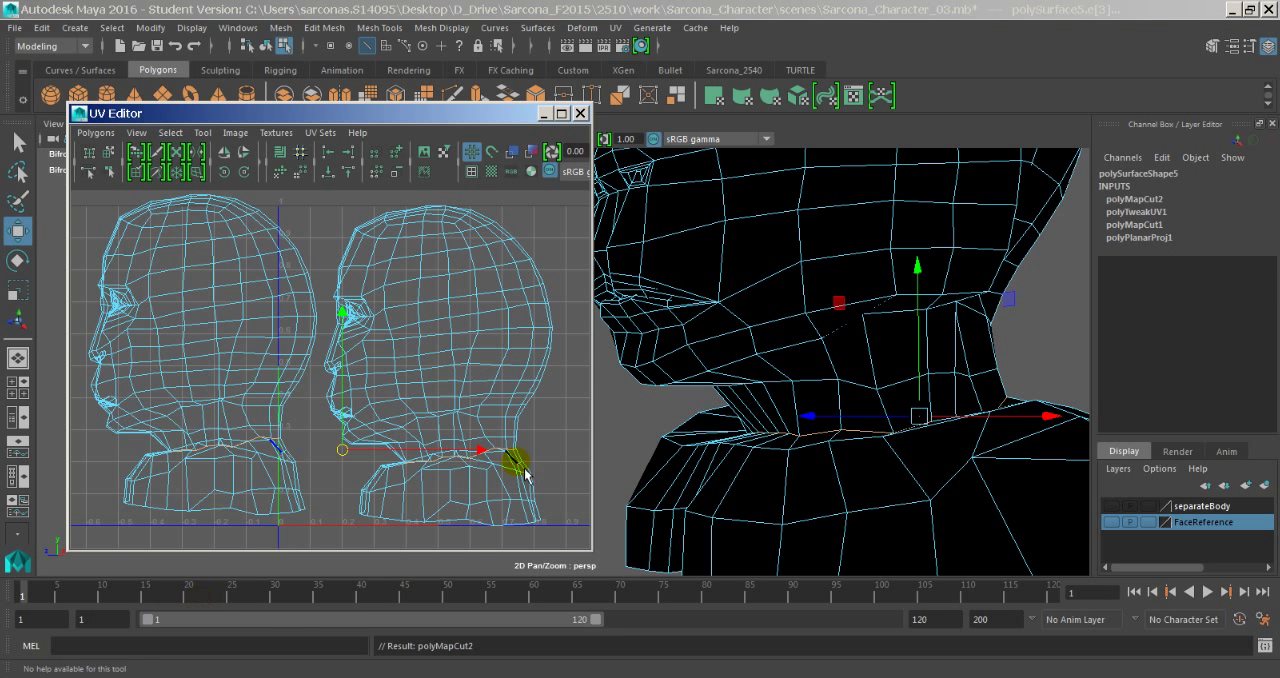
# - Display the checker texture on the model and select all UVs of the head and neck shells
pyautogui.keyDown('alt'); pyautogui.moveTo(534, 462); pyautogui.dragTo(408, 482, button='right'); pyautogui.keyUp('alt')
pyautogui.keyDown('alt'); pyautogui.moveTo(871, 366); pyautogui.dragTo(676, 399, button='right'); pyautogui.keyUp('alt')
pyautogui.keyDown('alt'); pyautogui.moveTo(678, 400); pyautogui.dragTo(748, 506, button='middle'); pyautogui.keyUp('alt')
pyautogui.keyDown('alt'); pyautogui.moveTo(428, 444); pyautogui.dragTo(497, 458, button='middle'); pyautogui.keyUp('alt')
pyautogui.keyDown('alt'); pyautogui.moveTo(596, 482); pyautogui.dragTo(791, 529); pyautogui.keyUp('alt')
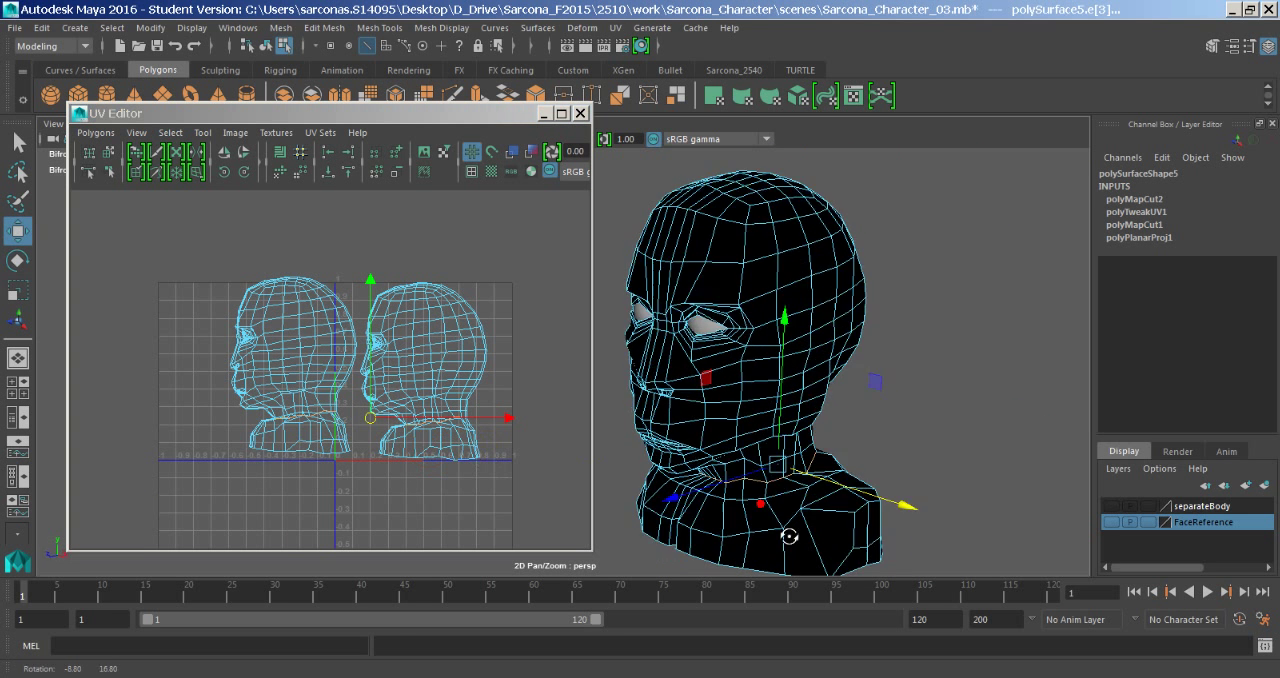
pyautogui.press('6')
pyautogui.keyDown('alt'); pyautogui.moveTo(682, 461); pyautogui.dragTo(724, 448); pyautogui.keyUp('alt')
pyautogui.moveTo(450, 373)
pyautogui.mouseDown(button='right')
pyautogui.moveTo(446, 360)
pyautogui.moveTo(460, 370)
pyautogui.mouseUp(button='right')
pyautogui.moveTo(141, 266); pyautogui.dragTo(536, 520)
pyautogui.moveTo(254, 329); pyautogui.dragTo(325, 346, button='right')
pyautogui.moveTo(195, 222); pyautogui.dragTo(515, 494)
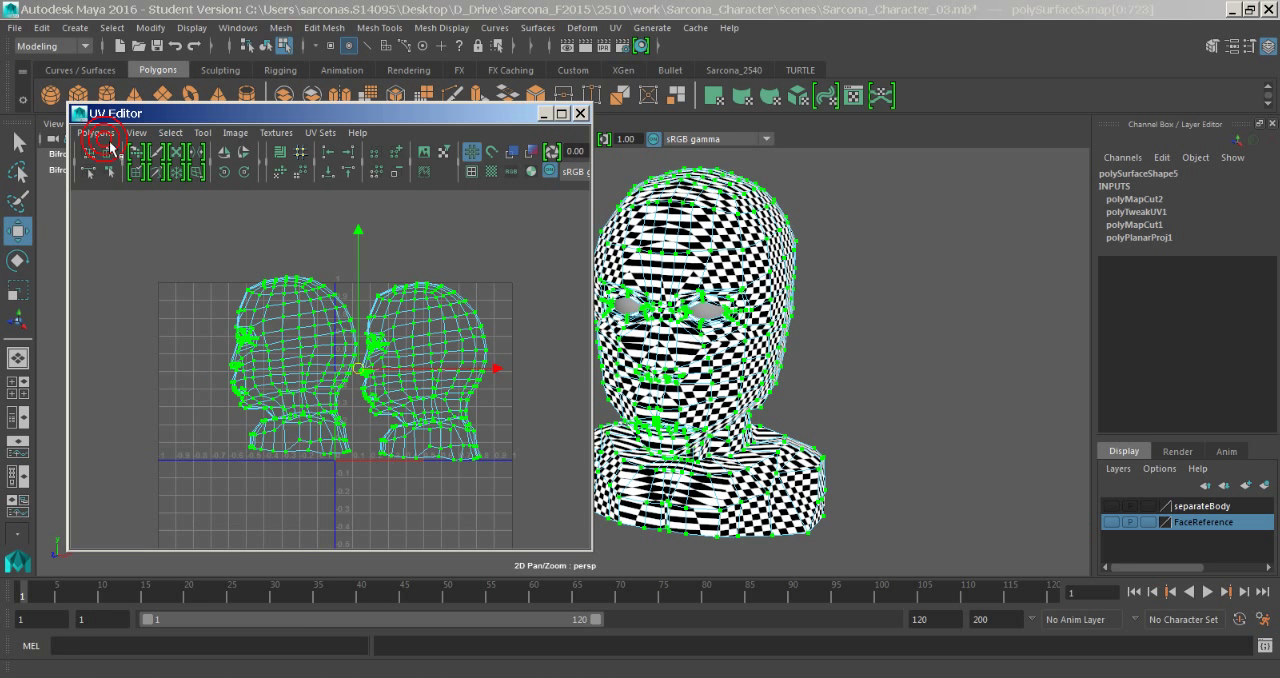
# - Unfold the selected UVs with the Unfold3D method, using 1 iteration, packing, map size 1024 and room space 2
pyautogui.click(108, 137)
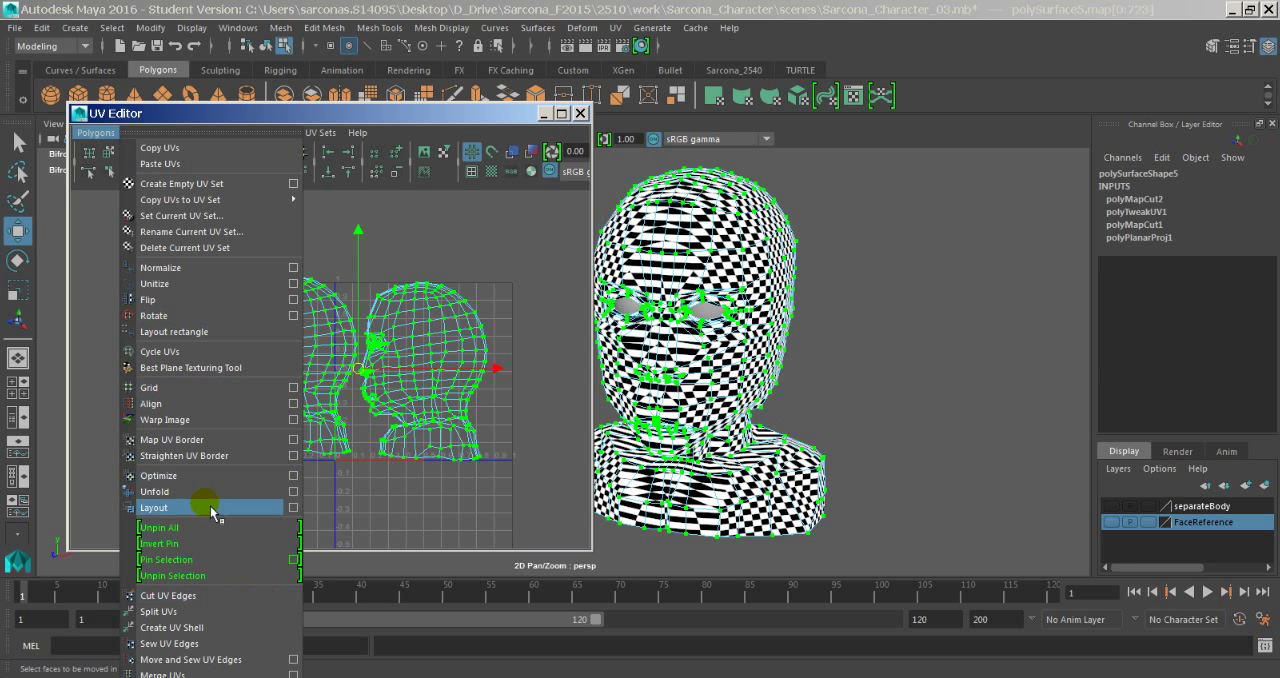
pyautogui.click(294, 492)
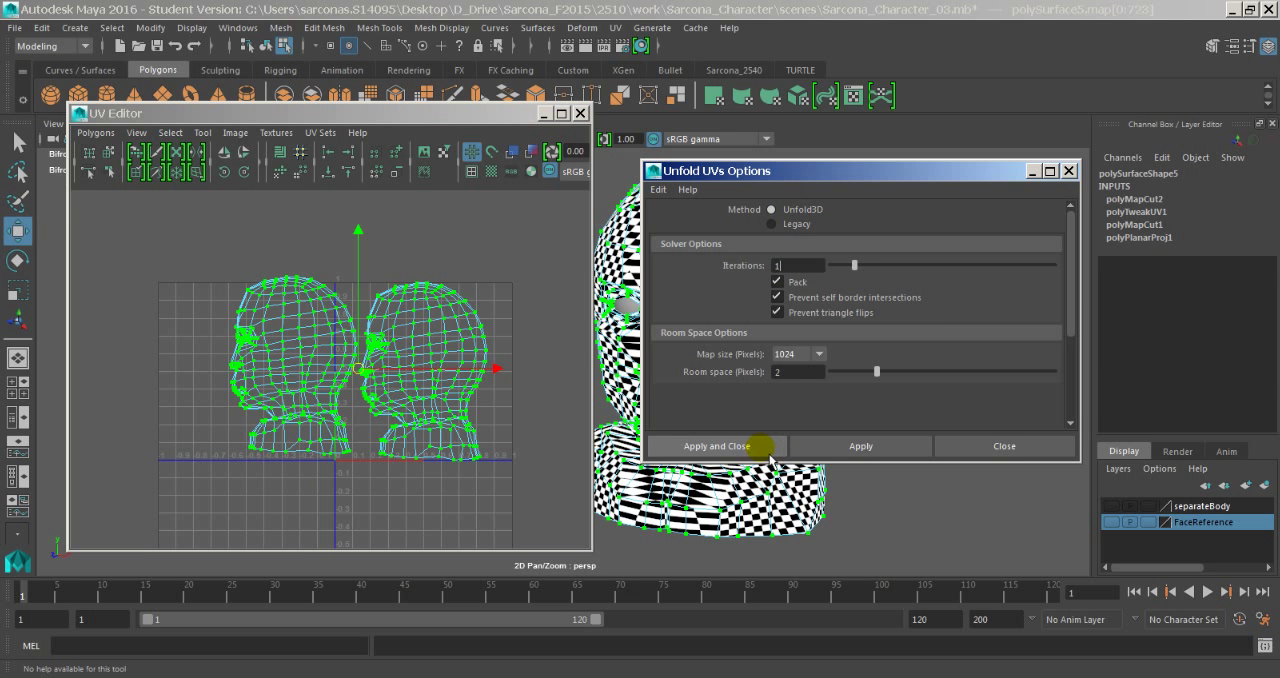
pyautogui.click(768, 452)
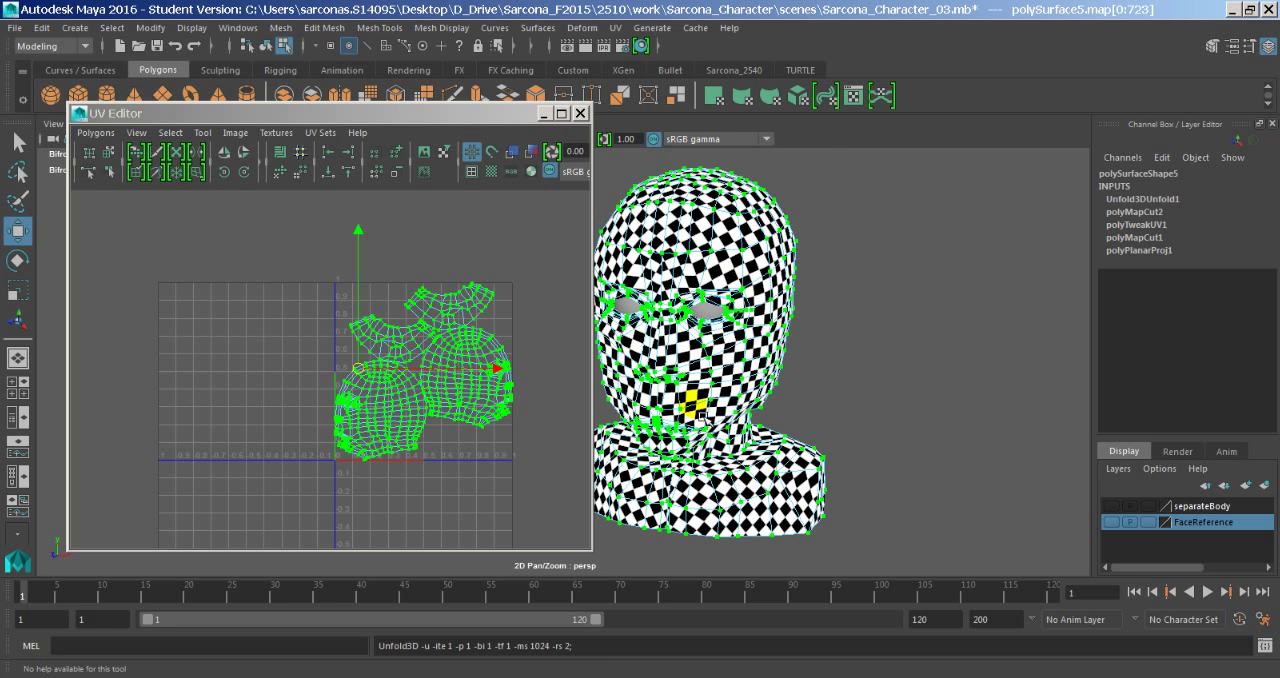
# - Clear the selection to examine the checker pattern on the unfolded head, then reselect the head model
pyautogui.click(849, 342)
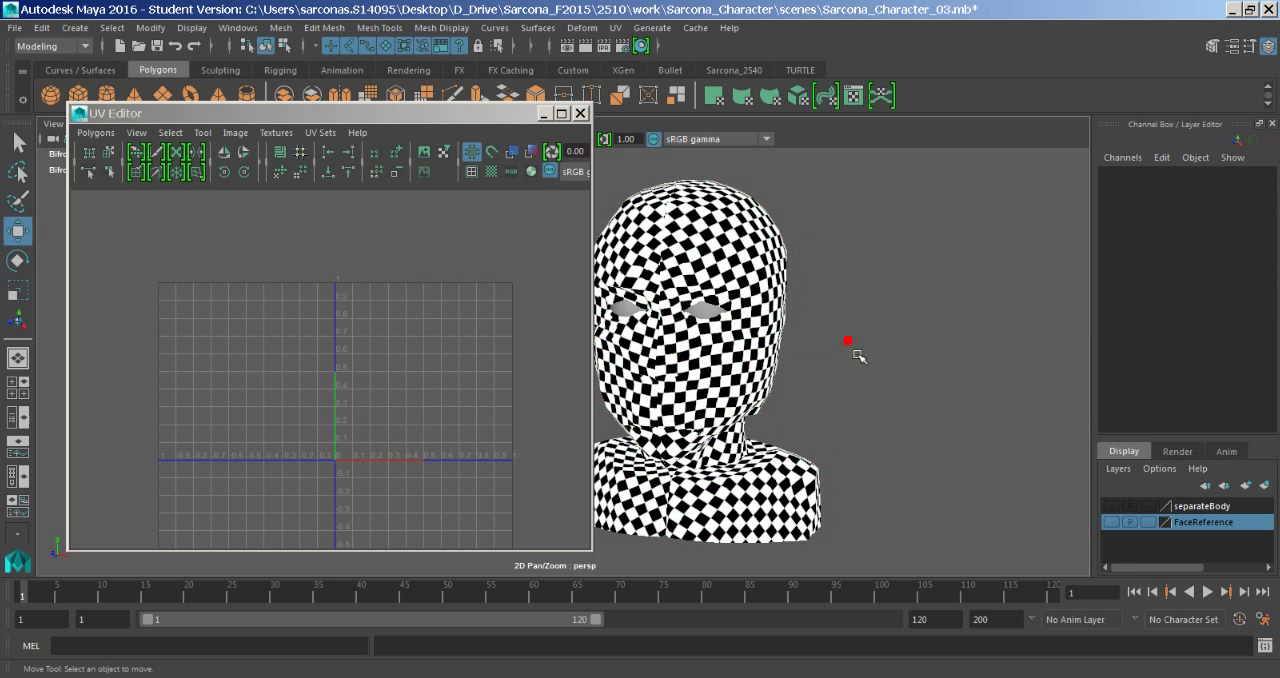
pyautogui.keyDown('alt'); pyautogui.moveTo(816, 321); pyautogui.dragTo(1057, 346); pyautogui.keyUp('alt')
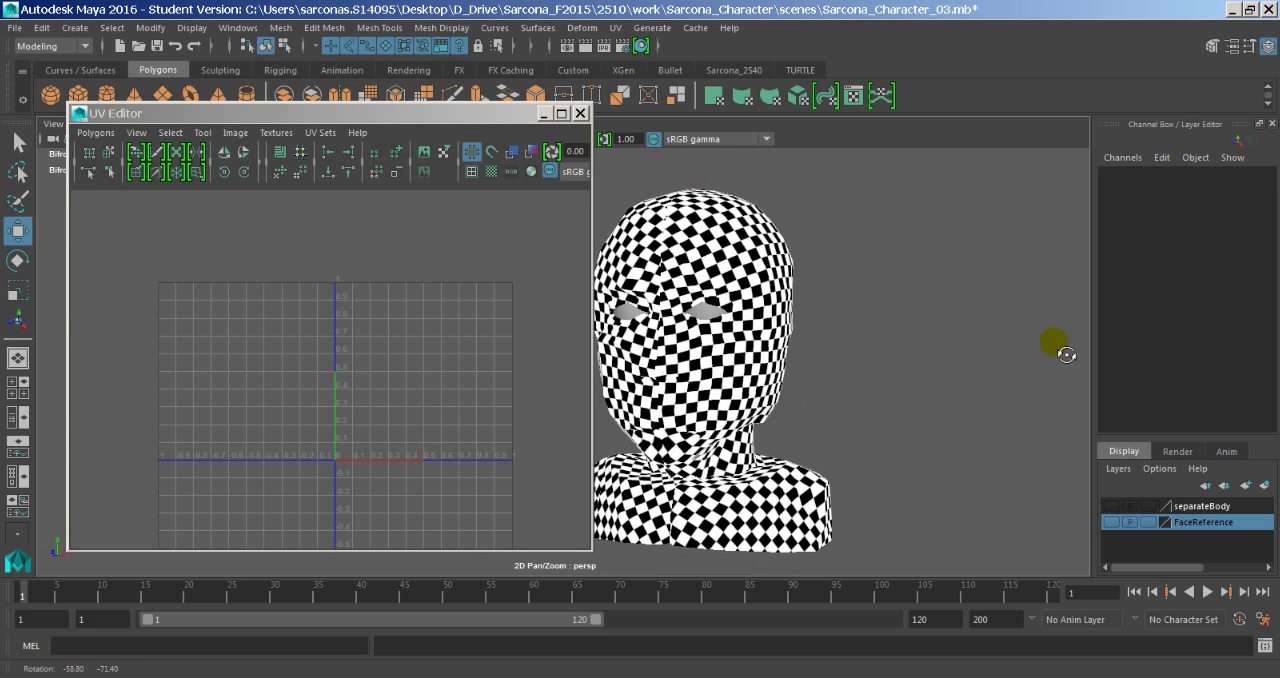
pyautogui.keyDown('alt'); pyautogui.moveTo(766, 366); pyautogui.dragTo(816, 290, button='right'); pyautogui.keyUp('alt')
pyautogui.click(816, 289)
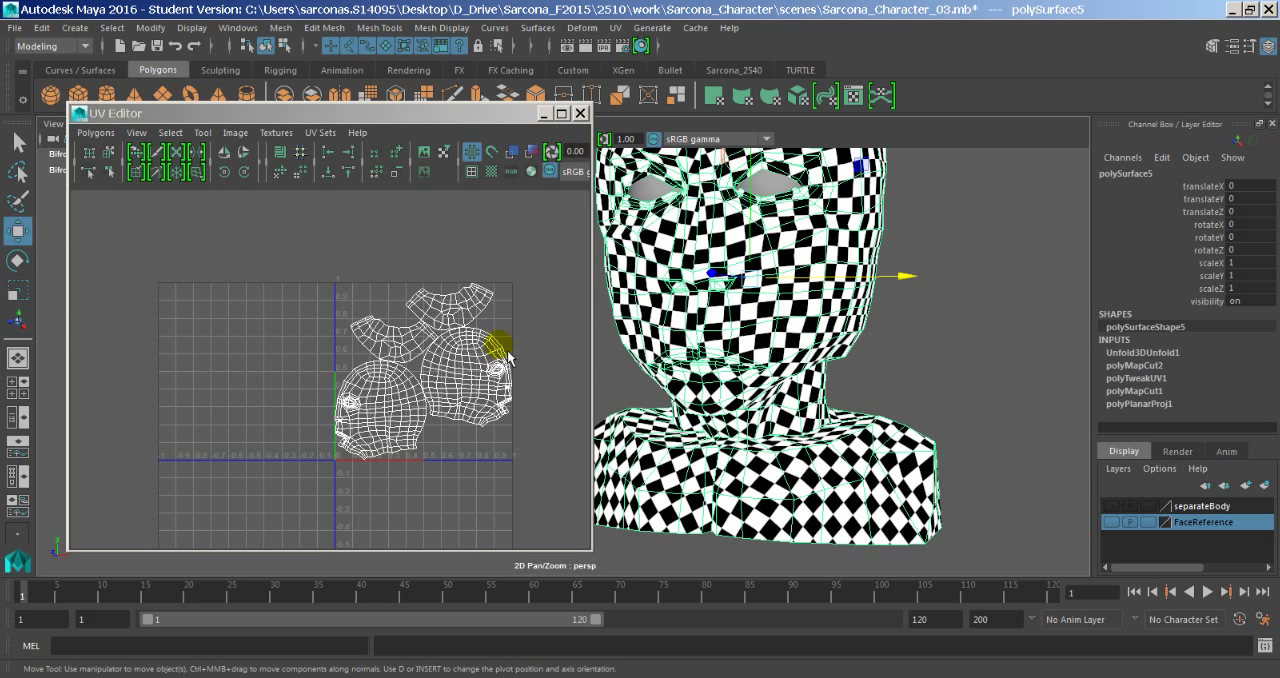
# - Select the border edges along one short end of the upper neck UV shell
pyautogui.keyDown('alt'); pyautogui.moveTo(474, 348); pyautogui.dragTo(431, 322, button='middle'); pyautogui.keyUp('alt')
pyautogui.keyDown('alt'); pyautogui.moveTo(431, 322); pyautogui.dragTo(708, 320, button='right'); pyautogui.keyUp('alt')
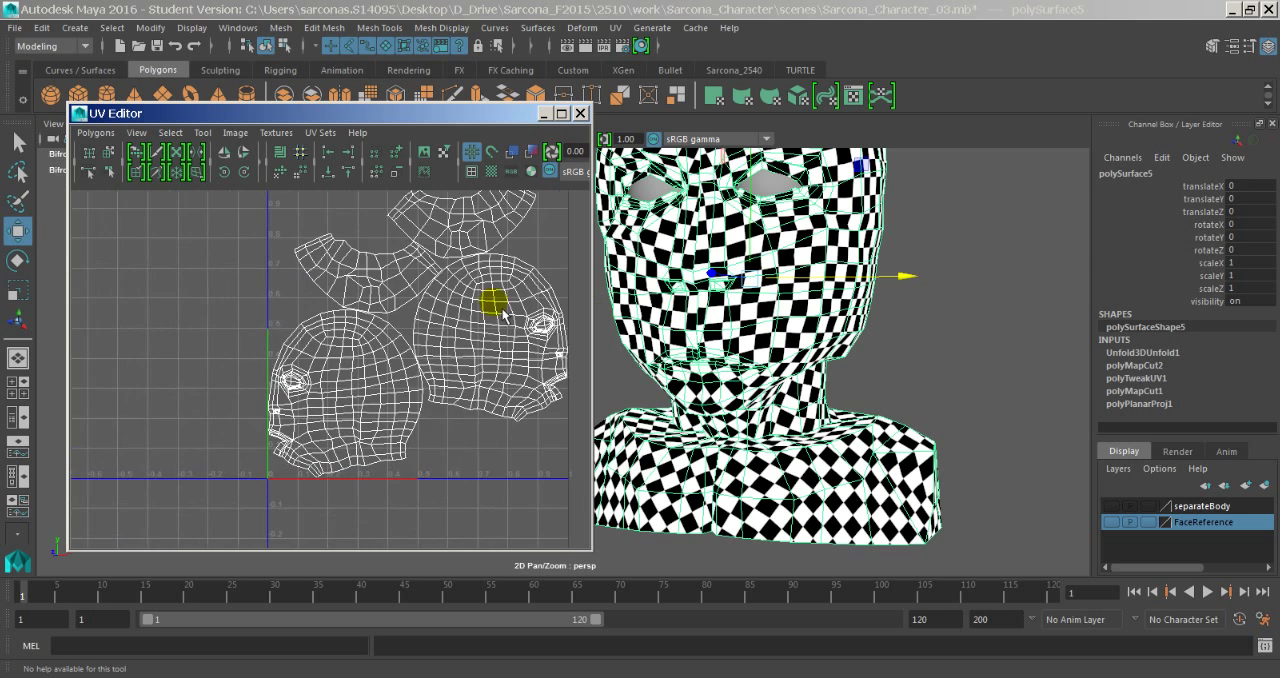
pyautogui.keyDown('alt'); pyautogui.moveTo(473, 331); pyautogui.dragTo(395, 433, button='middle'); pyautogui.keyUp('alt')
pyautogui.keyDown('alt'); pyautogui.moveTo(395, 433); pyautogui.dragTo(648, 382, button='right'); pyautogui.keyUp('alt')
pyautogui.keyDown('alt'); pyautogui.moveTo(406, 358); pyautogui.dragTo(380, 411, button='middle'); pyautogui.keyUp('alt')
pyautogui.keyDown('alt'); pyautogui.moveTo(403, 402); pyautogui.dragTo(618, 382, button='right'); pyautogui.keyUp('alt')
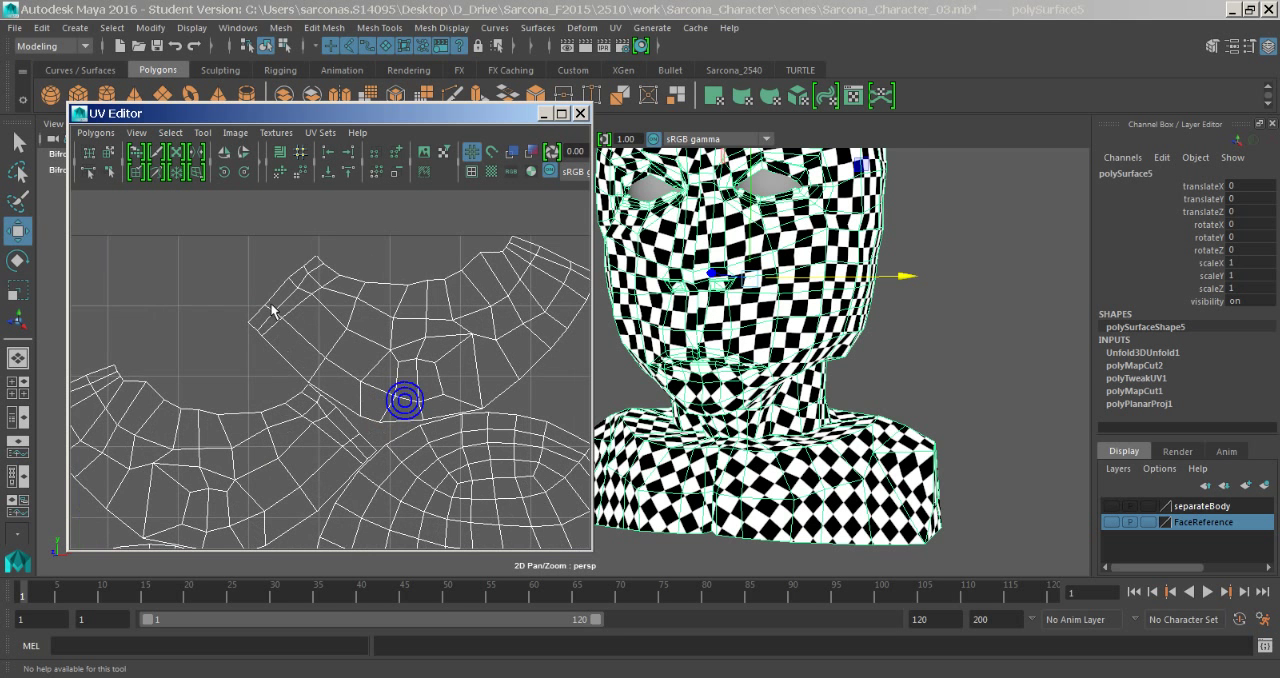
pyautogui.moveTo(313, 278); pyautogui.dragTo(309, 266, button='right')
pyautogui.click(318, 268)
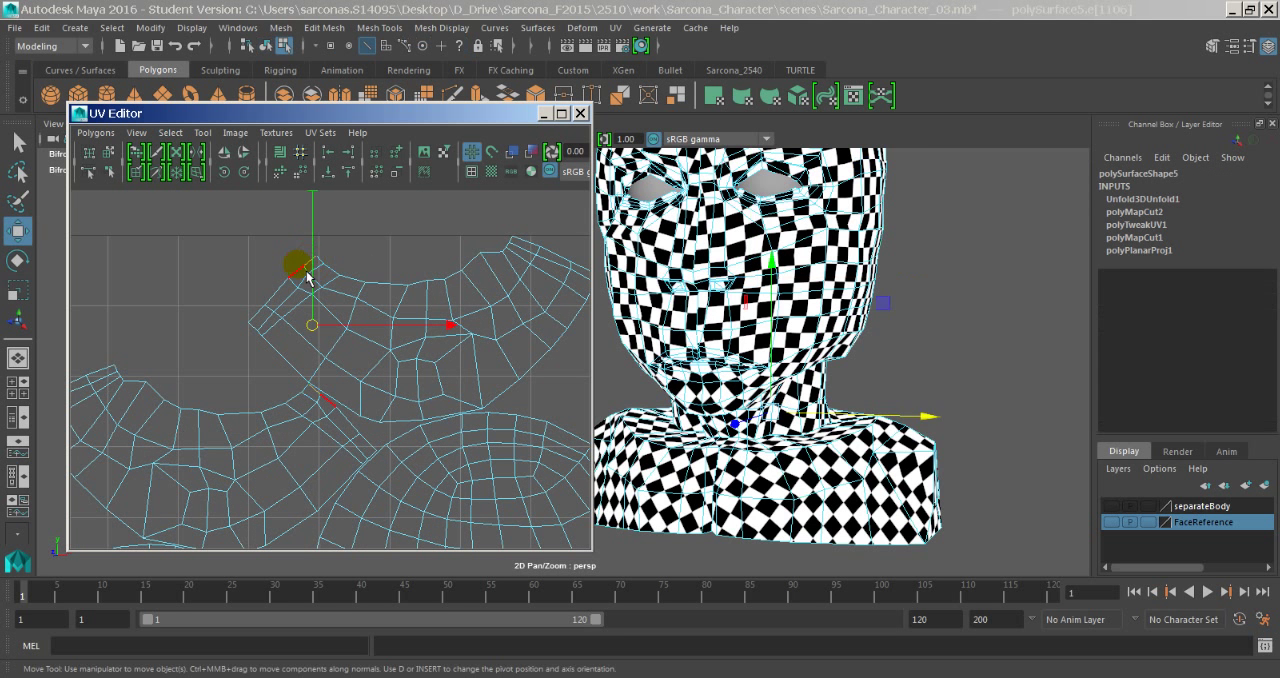
pyautogui.keyDown('shift'); pyautogui.click(305, 275); pyautogui.keyUp('shift')
pyautogui.keyDown('shift'); pyautogui.click(292, 290); pyautogui.keyUp('shift')
pyautogui.keyDown('shift'); pyautogui.click(264, 318); pyautogui.keyUp('shift')
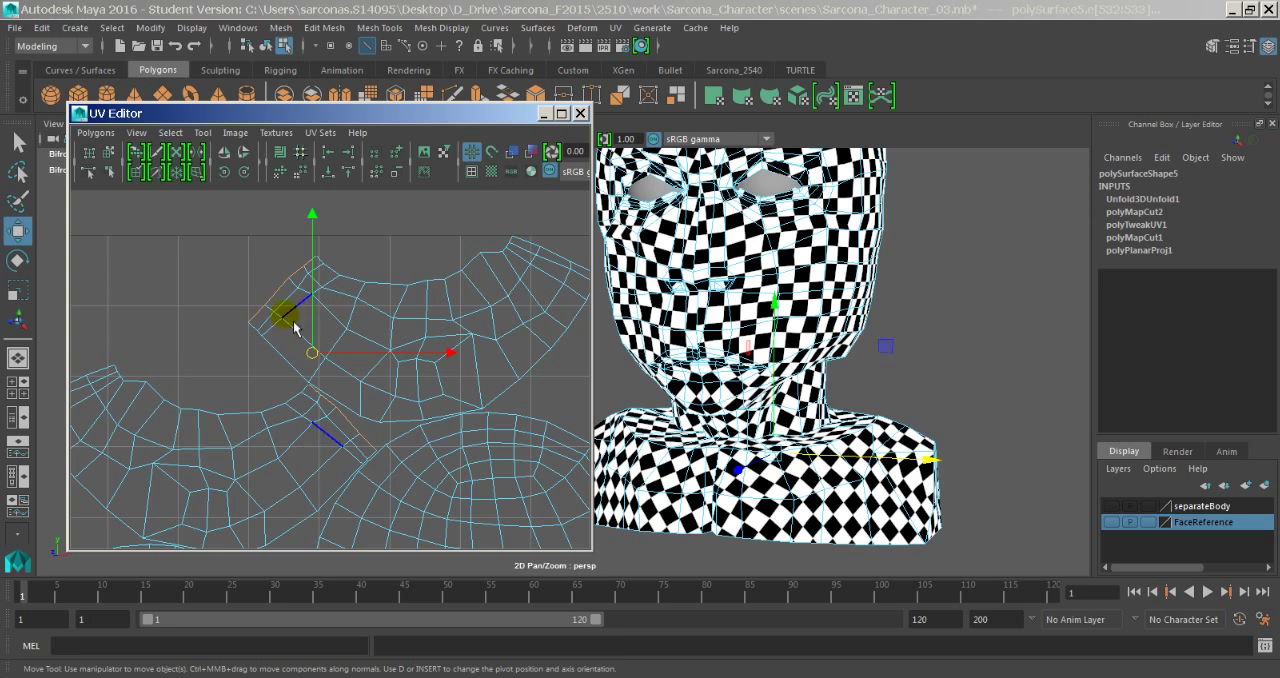
# - Examine where the selected border edges lie on the shaded model's neck, viewing it from back and front
pyautogui.keyDown('alt'); pyautogui.moveTo(826, 519); pyautogui.dragTo(715, 505); pyautogui.keyUp('alt')
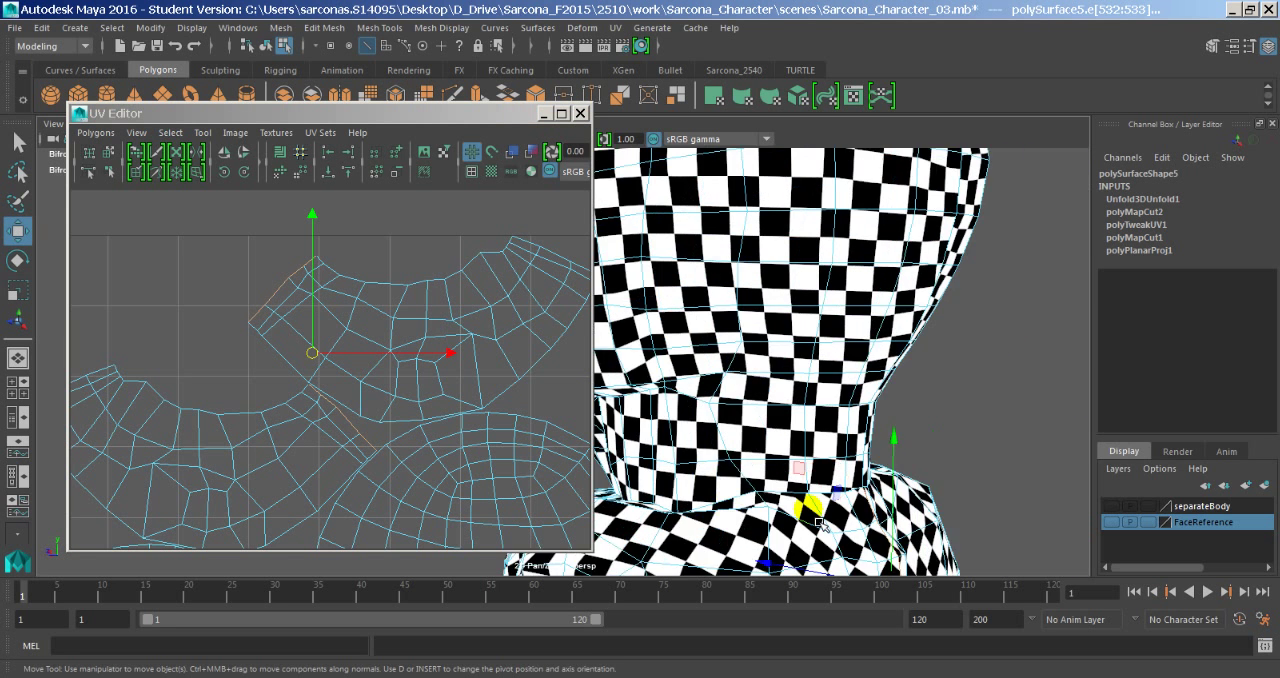
pyautogui.keyDown('alt'); pyautogui.moveTo(822, 490); pyautogui.dragTo(795, 421, button='middle'); pyautogui.keyUp('alt')
pyautogui.press('5')
pyautogui.click(540, 358)
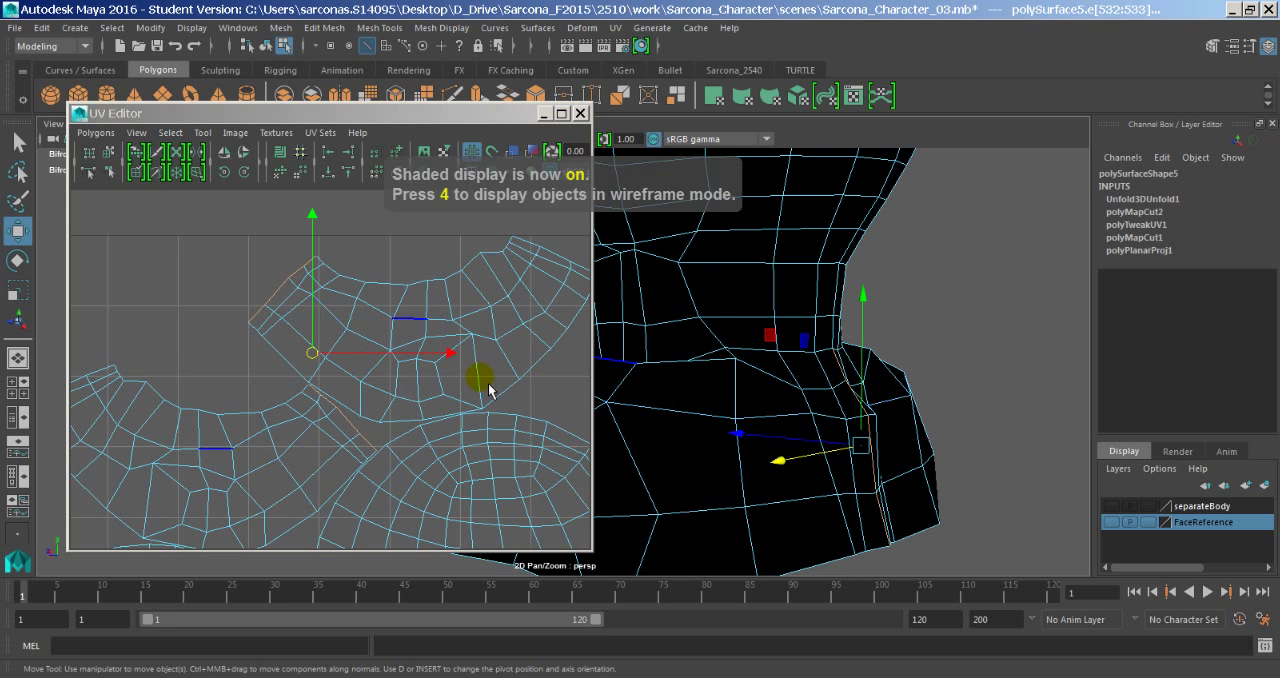
pyautogui.keyDown('alt'); pyautogui.moveTo(489, 390); pyautogui.dragTo(334, 418, button='middle'); pyautogui.keyUp('alt')
pyautogui.scroll(-5, 662, 452)
pyautogui.keyDown('alt'); pyautogui.moveTo(651, 437); pyautogui.dragTo(889, 463); pyautogui.keyUp('alt')
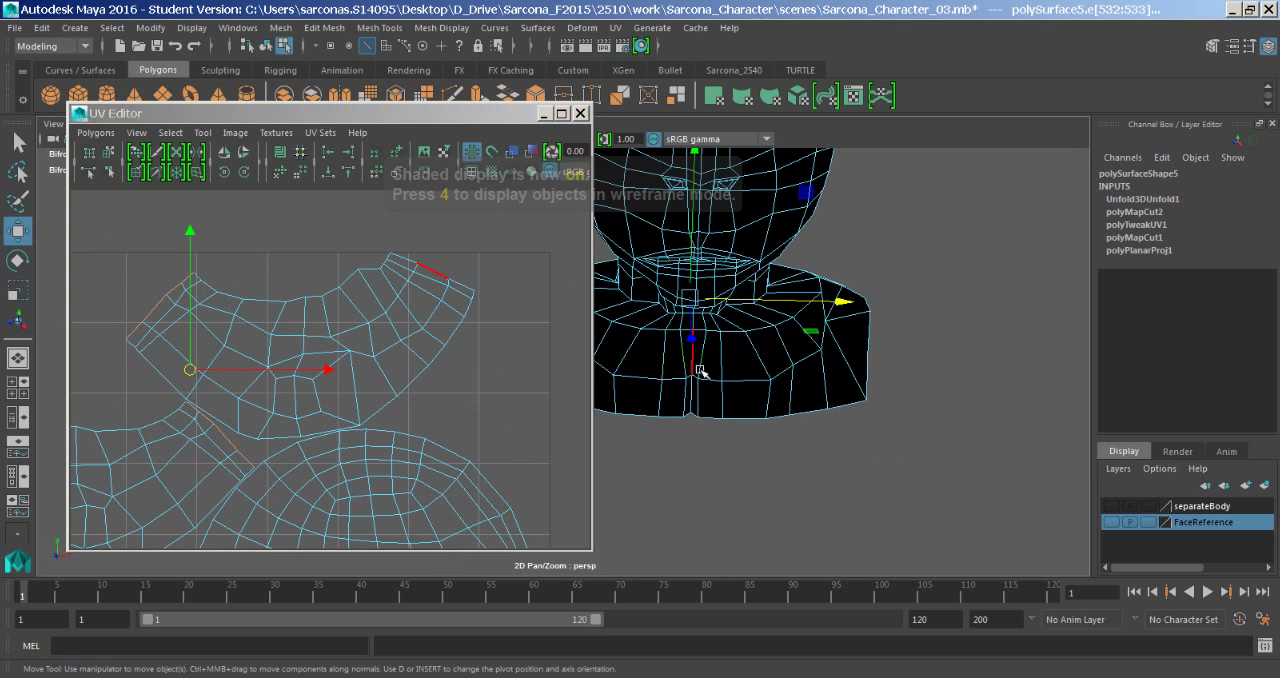
# - Select the front centre edges at the opposite end of the neck shell and move and sew the two neck halves together
pyautogui.click(420, 264)
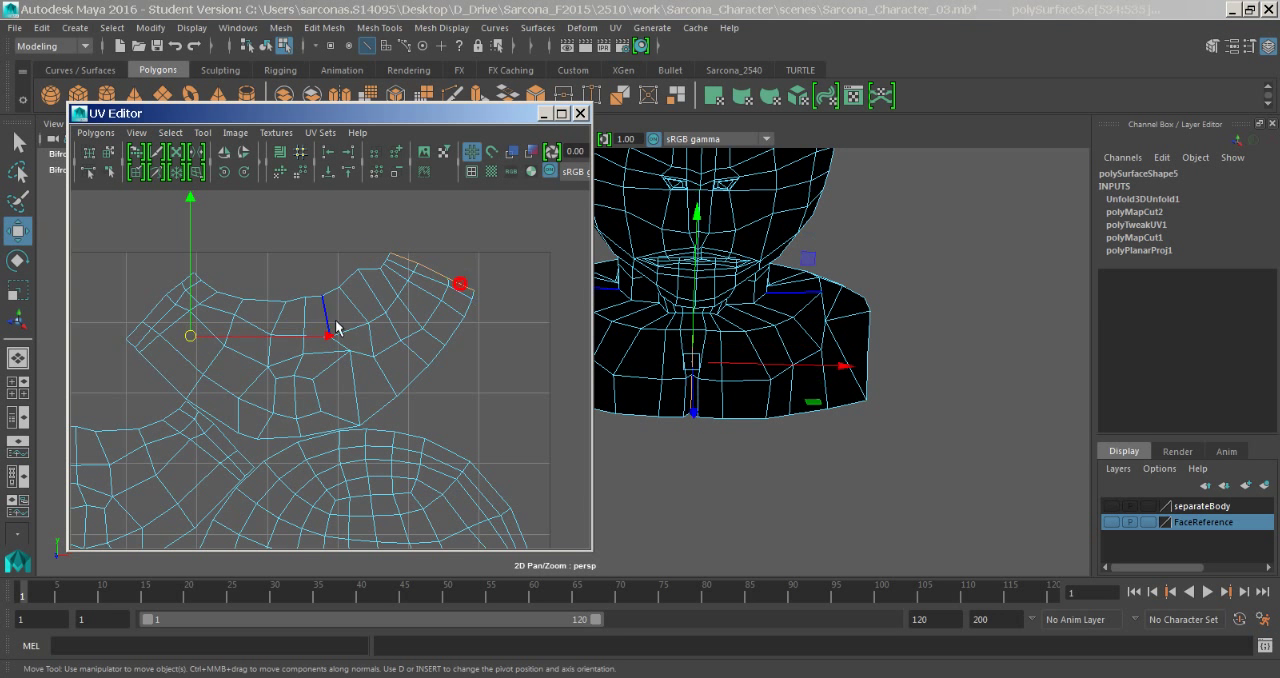
pyautogui.keyDown('alt'); pyautogui.moveTo(336, 324); pyautogui.dragTo(464, 310, button='middle'); pyautogui.keyUp('alt')
pyautogui.keyDown('alt'); pyautogui.moveTo(464, 310); pyautogui.dragTo(385, 330, button='right'); pyautogui.keyUp('alt')
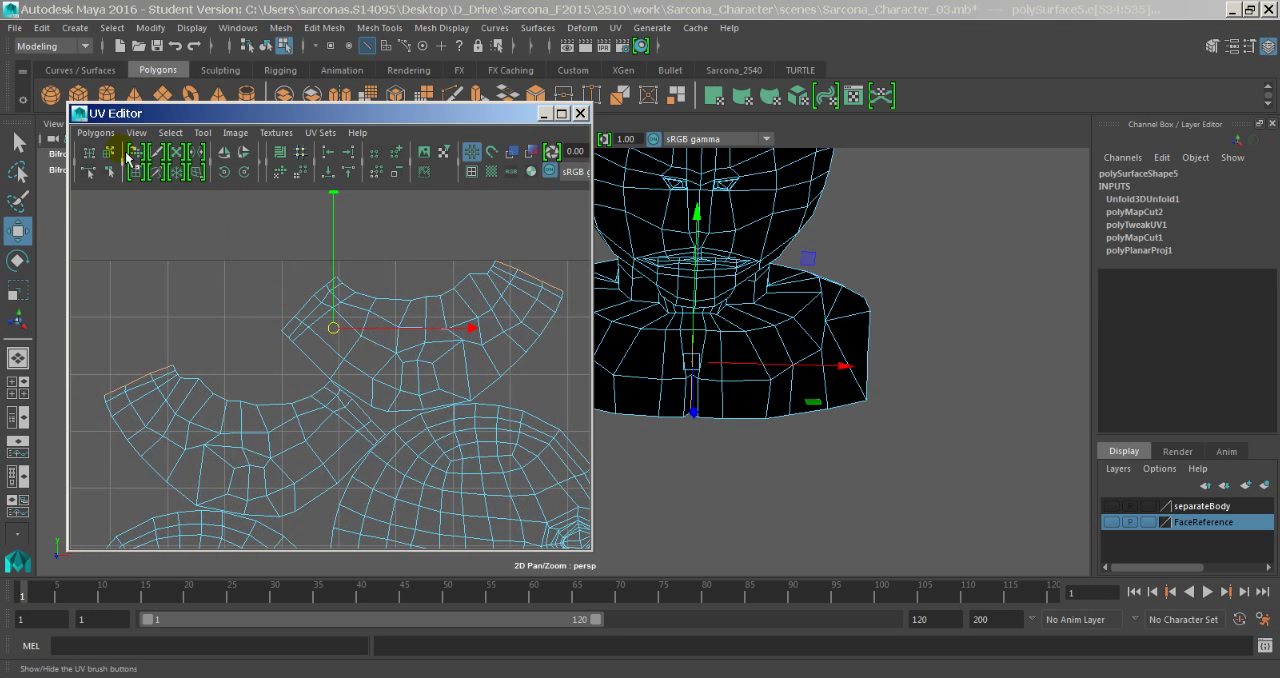
pyautogui.click(96, 132)
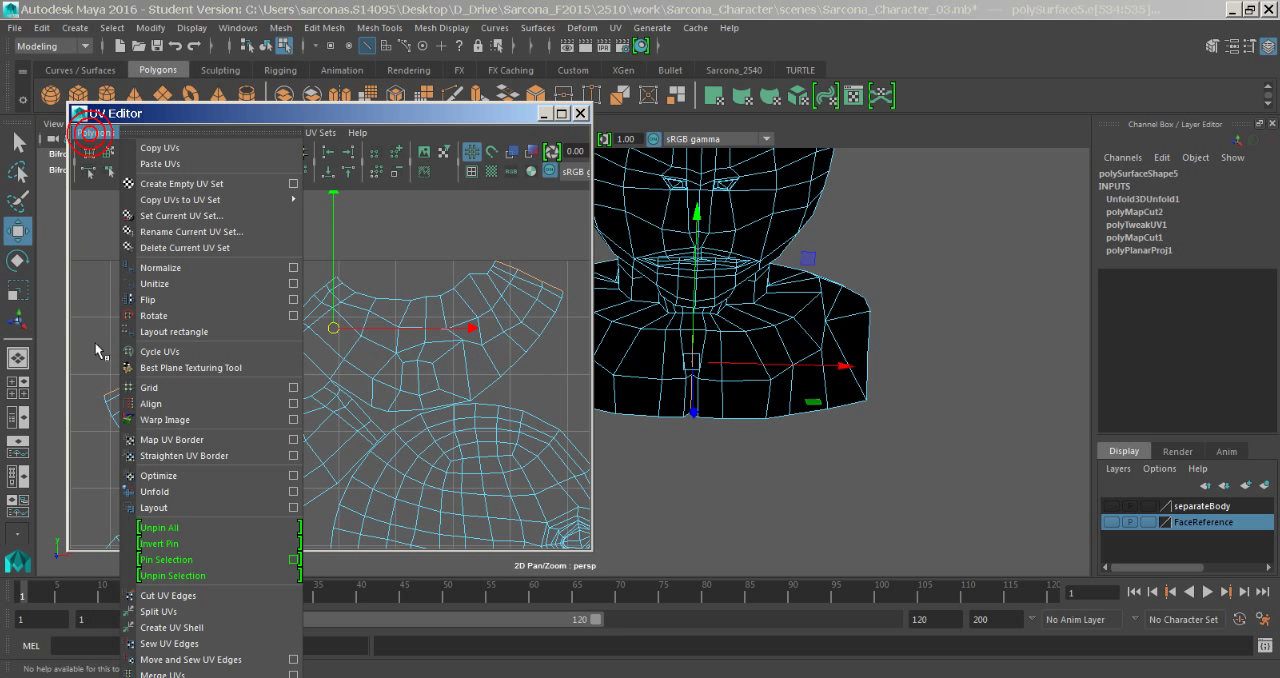
pyautogui.click(203, 660)
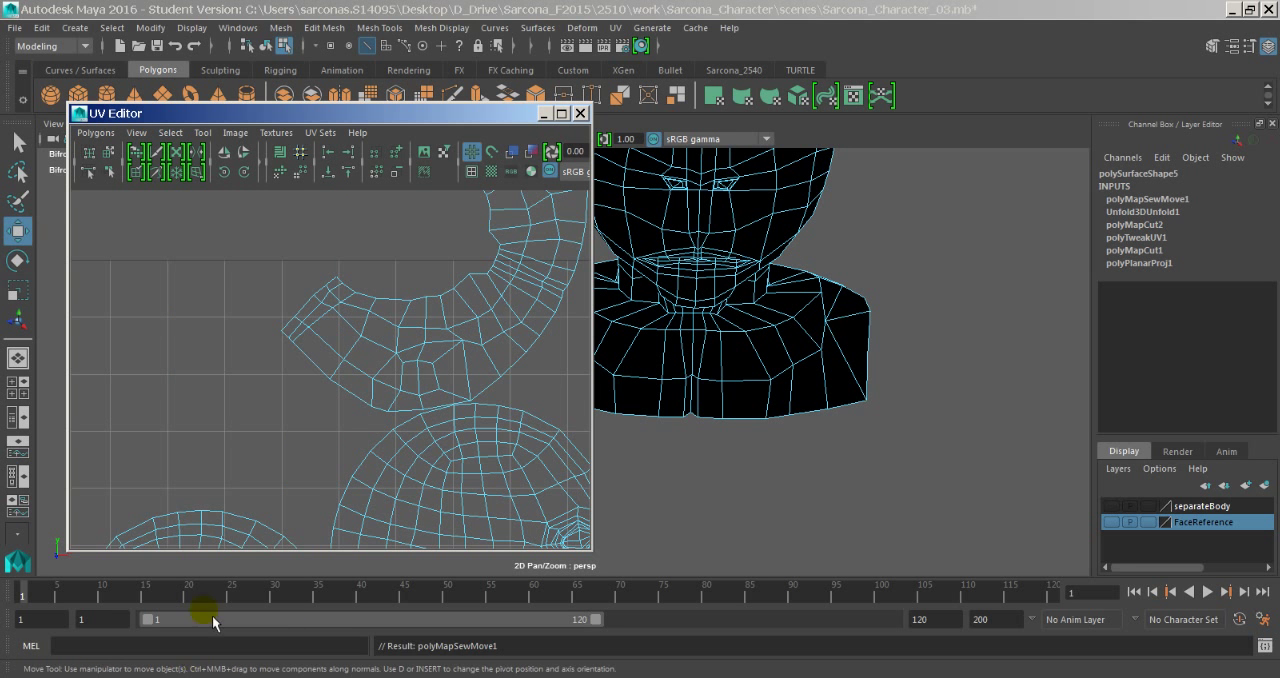
# - Select the edges along the face profile of one head shell, from the nose bridge down to the chin
pyautogui.keyDown('alt'); pyautogui.moveTo(540, 390); pyautogui.dragTo(322, 387, button='right'); pyautogui.keyUp('alt')
pyautogui.keyDown('alt'); pyautogui.moveTo(342, 386); pyautogui.dragTo(355, 272, button='middle'); pyautogui.keyUp('alt')
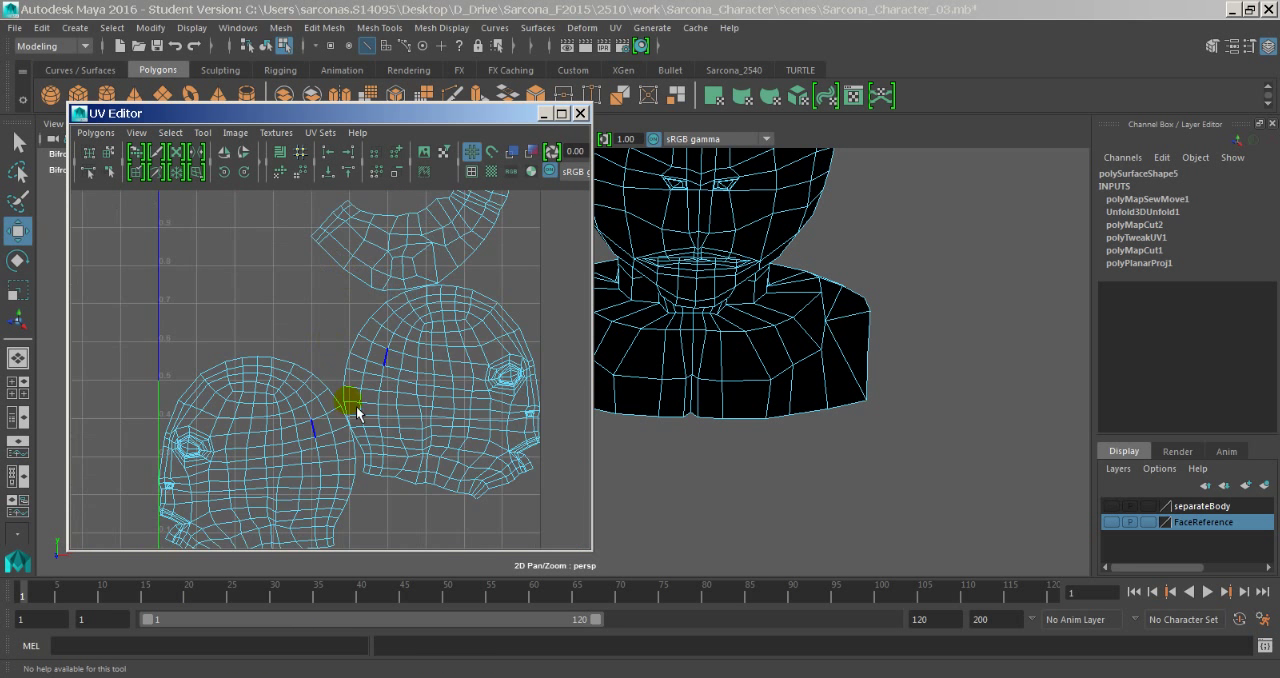
pyautogui.keyDown('alt'); pyautogui.moveTo(357, 410); pyautogui.dragTo(329, 311, button='middle'); pyautogui.keyUp('alt')
pyautogui.keyDown('alt'); pyautogui.moveTo(388, 362); pyautogui.dragTo(580, 372, button='right'); pyautogui.keyUp('alt')
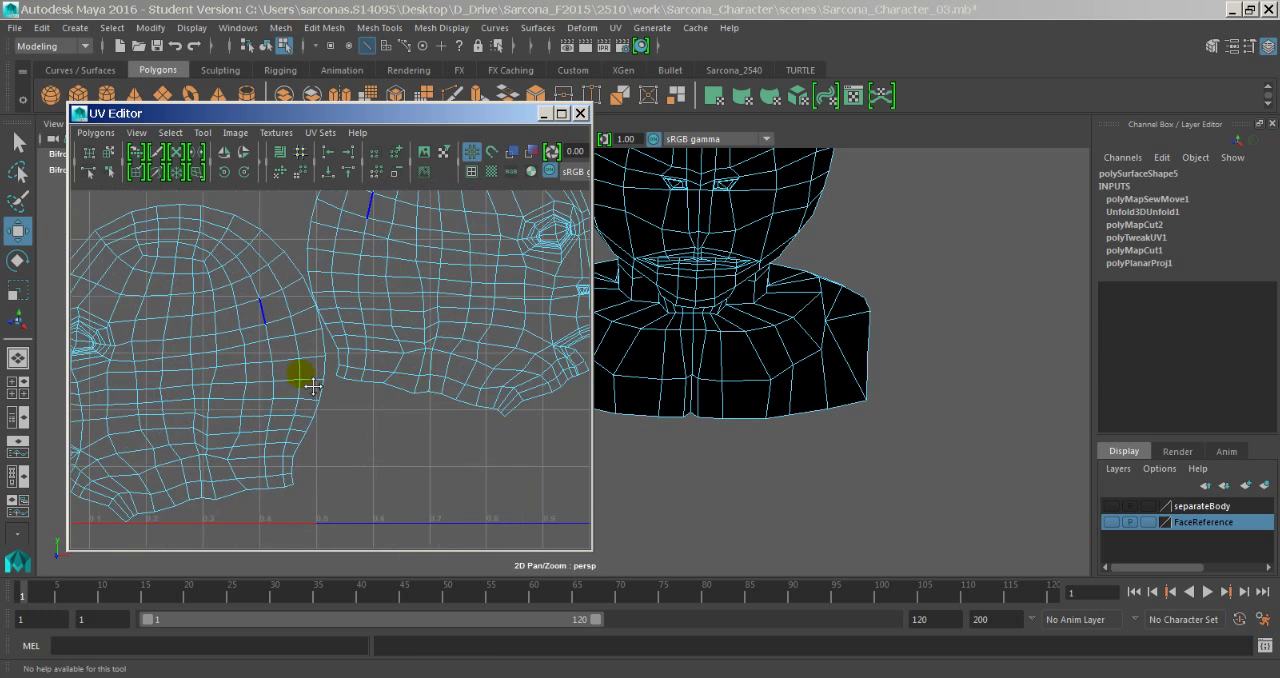
pyautogui.keyDown('alt'); pyautogui.moveTo(313, 386); pyautogui.dragTo(494, 343, button='middle'); pyautogui.keyUp('alt')
pyautogui.keyDown('alt'); pyautogui.moveTo(249, 364); pyautogui.dragTo(357, 387, button='right'); pyautogui.keyUp('alt')
pyautogui.keyDown('alt'); pyautogui.moveTo(279, 420); pyautogui.dragTo(314, 413, button='right'); pyautogui.keyUp('alt')
pyautogui.click(183, 389)
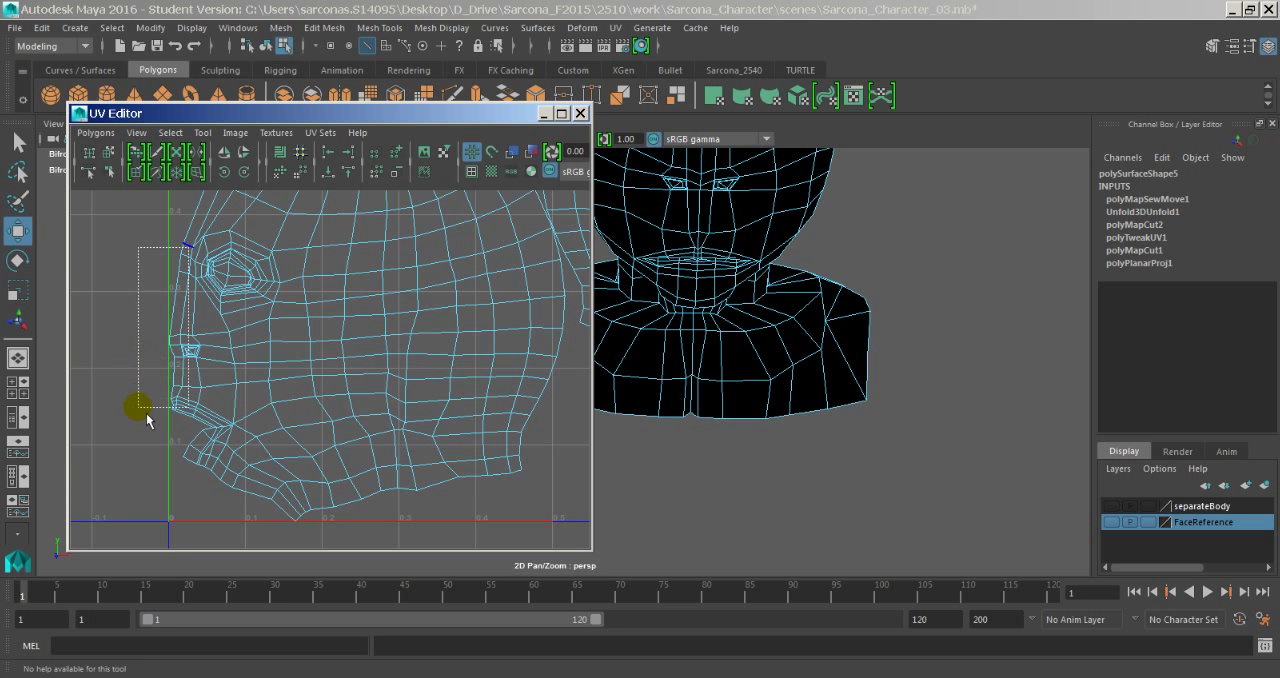
pyautogui.moveTo(146, 413); pyautogui.dragTo(286, 519)
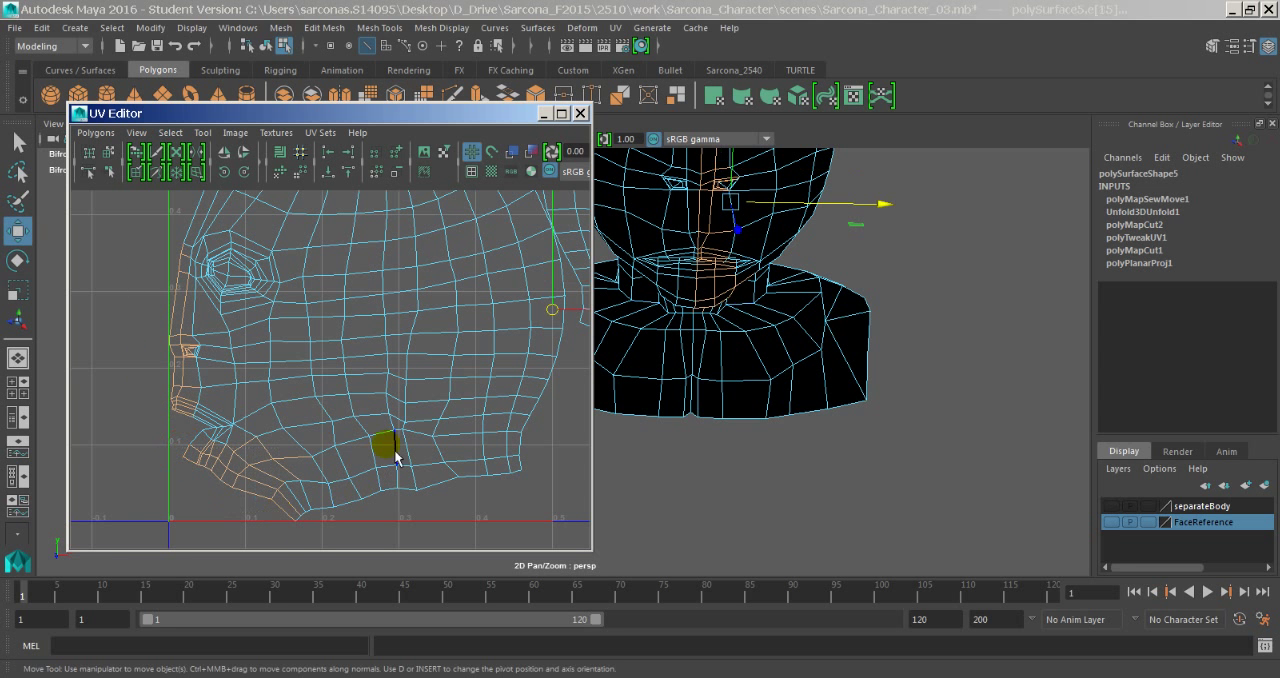
# - Examine the sewn neck shell and the jaw and neck borders of the two head shells
pyautogui.keyDown('alt'); pyautogui.moveTo(367, 388); pyautogui.dragTo(206, 589, button='middle'); pyautogui.keyUp('alt')
pyautogui.keyDown('alt'); pyautogui.moveTo(368, 294); pyautogui.dragTo(239, 503, button='middle'); pyautogui.keyUp('alt')
pyautogui.keyDown('alt'); pyautogui.moveTo(333, 296); pyautogui.dragTo(259, 231, button='middle'); pyautogui.keyUp('alt')
pyautogui.keyDown('alt'); pyautogui.moveTo(233, 348); pyautogui.dragTo(289, 259, button='middle'); pyautogui.keyUp('alt')
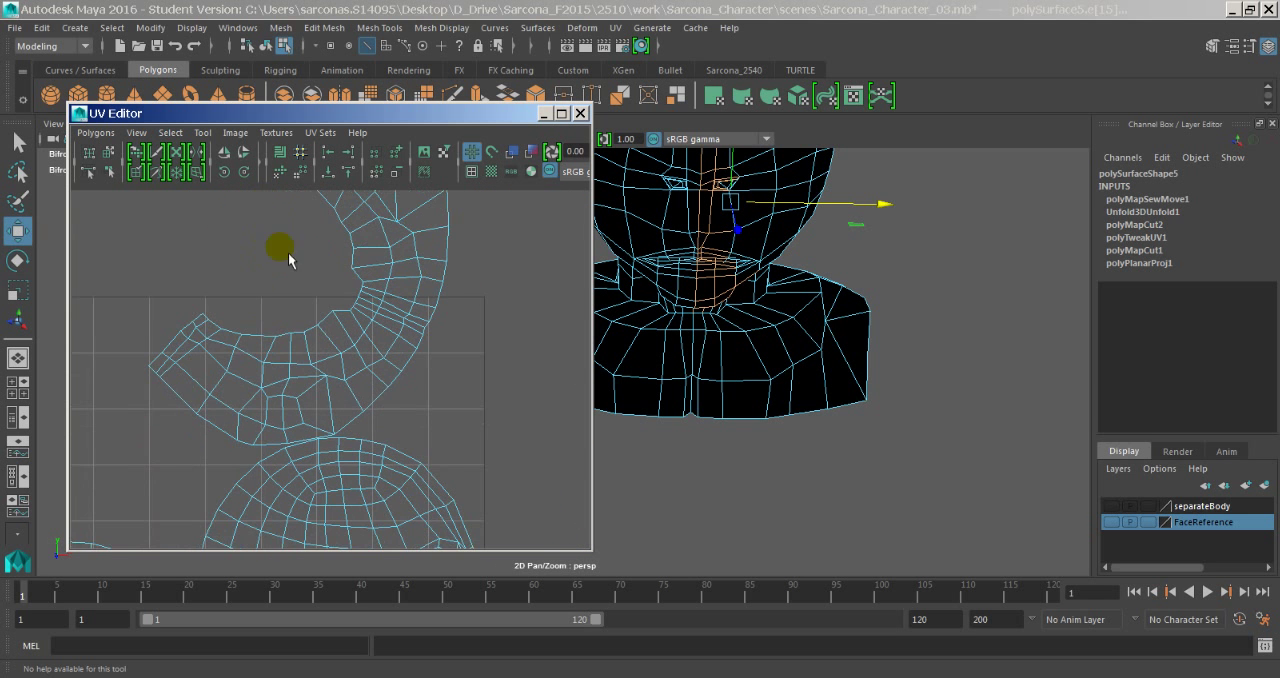
pyautogui.keyDown('alt'); pyautogui.moveTo(397, 421); pyautogui.dragTo(390, 293, button='middle'); pyautogui.keyUp('alt')
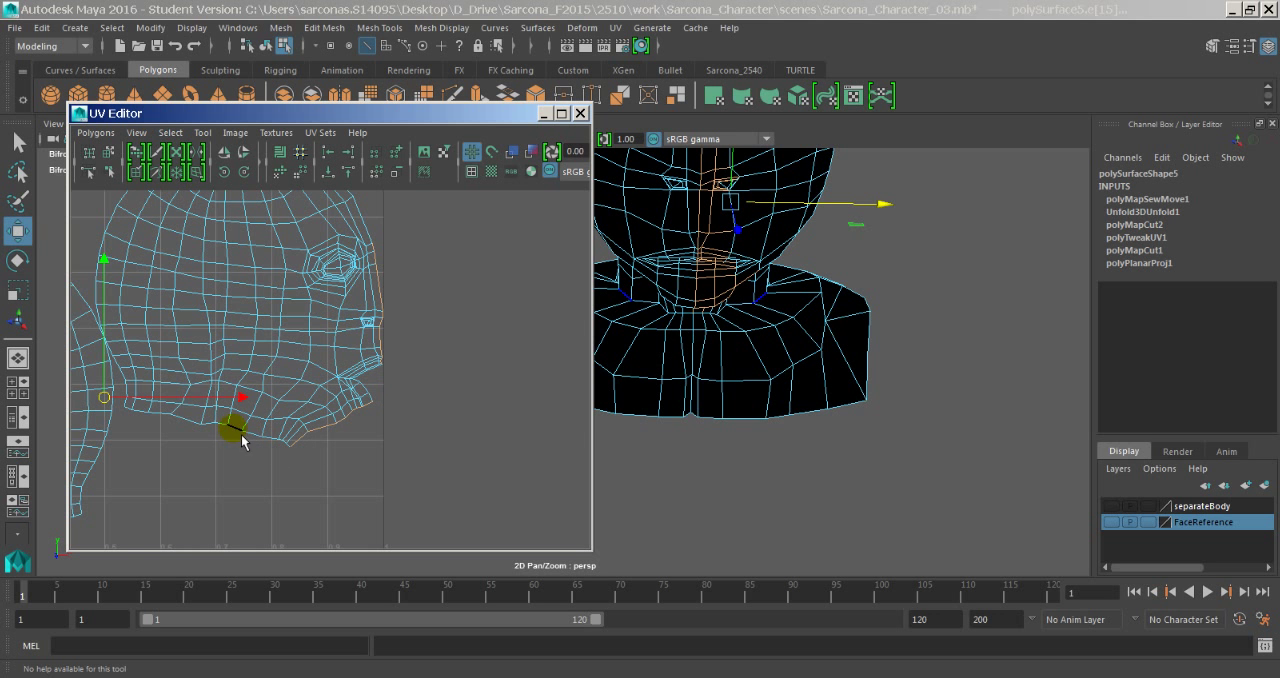
pyautogui.keyDown('alt'); pyautogui.moveTo(289, 377); pyautogui.dragTo(315, 590, button='middle'); pyautogui.keyUp('alt')
pyautogui.keyDown('alt'); pyautogui.moveTo(262, 535); pyautogui.dragTo(65, 434, button='right'); pyautogui.keyUp('alt')
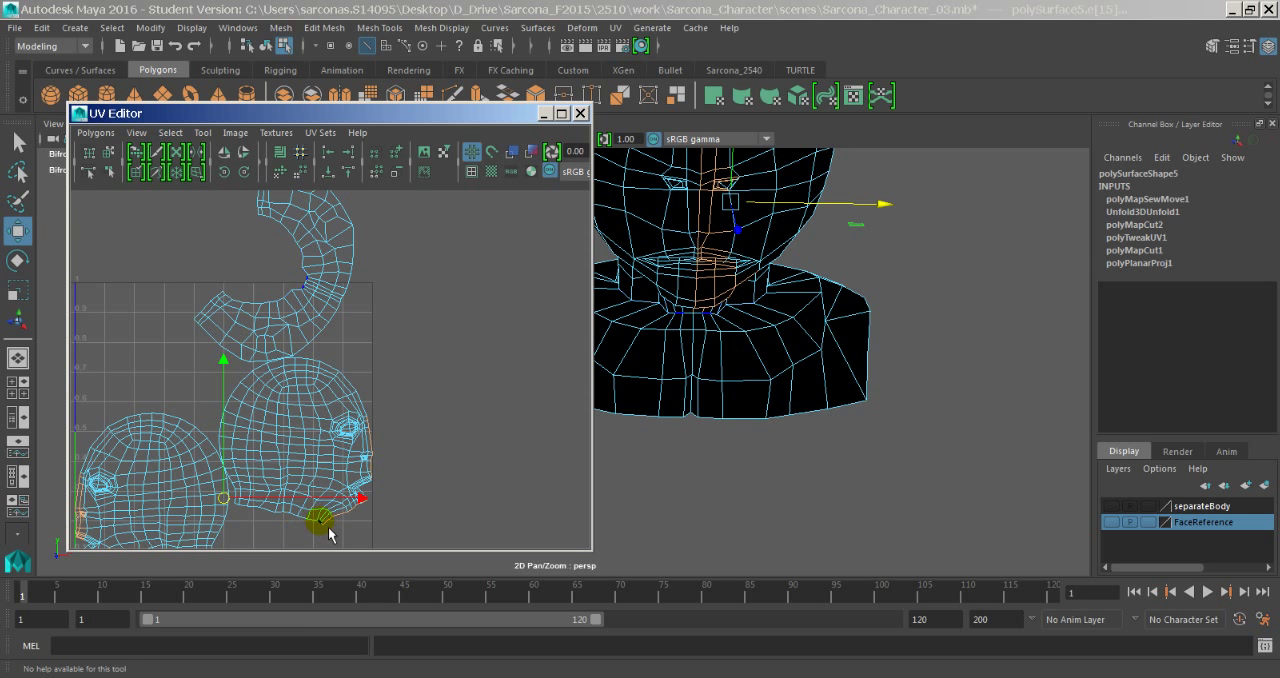
# - Move and sew the selected face-profile edges to join the two head shells
pyautogui.click(98, 134)
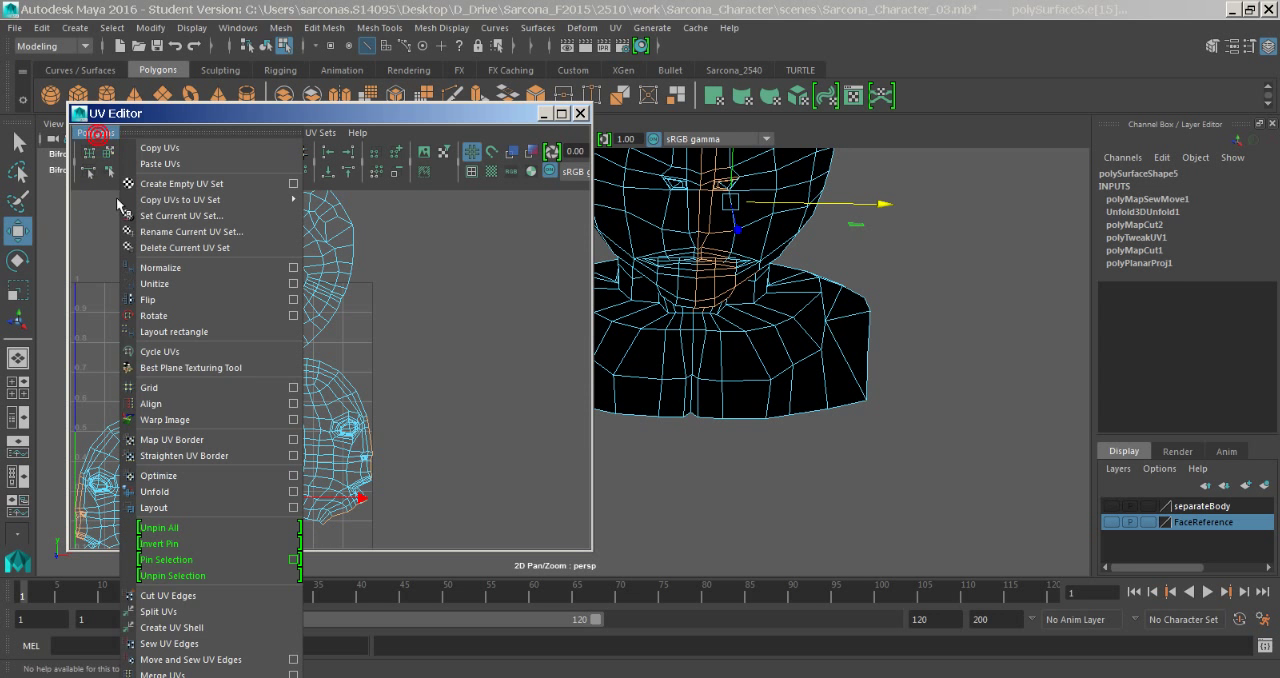
pyautogui.click(206, 665)
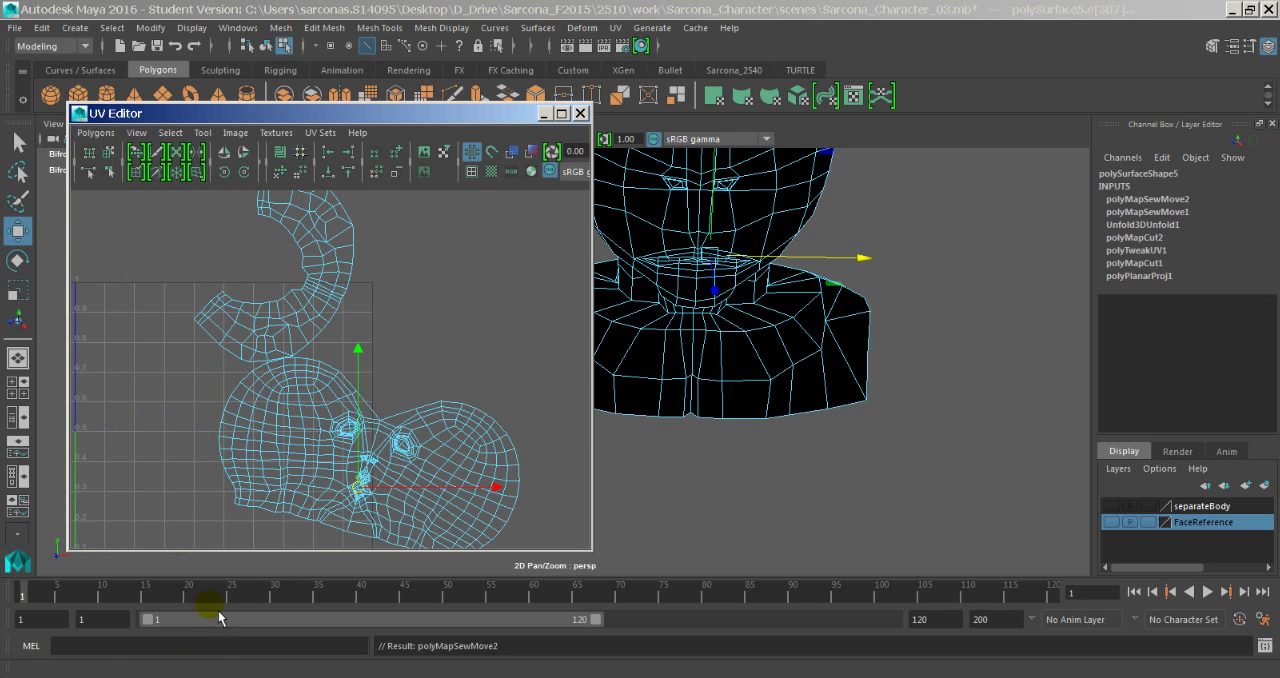
pyautogui.keyDown('alt'); pyautogui.moveTo(354, 412); pyautogui.dragTo(338, 377, button='middle'); pyautogui.keyUp('alt')
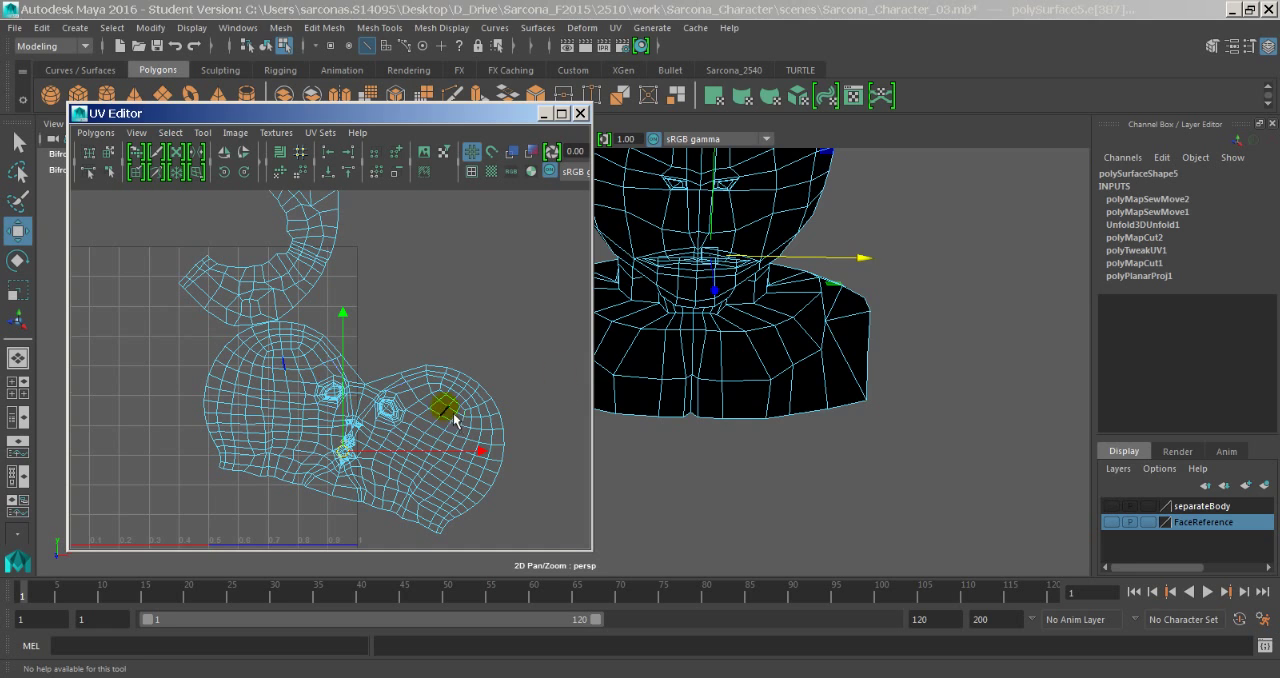
# - Show the model with its checker texture and examine the pattern along the face's centre seam between the eyes
pyautogui.keyDown('alt'); pyautogui.moveTo(685, 335); pyautogui.dragTo(736, 367, button='middle'); pyautogui.keyUp('alt')
pyautogui.press('6')
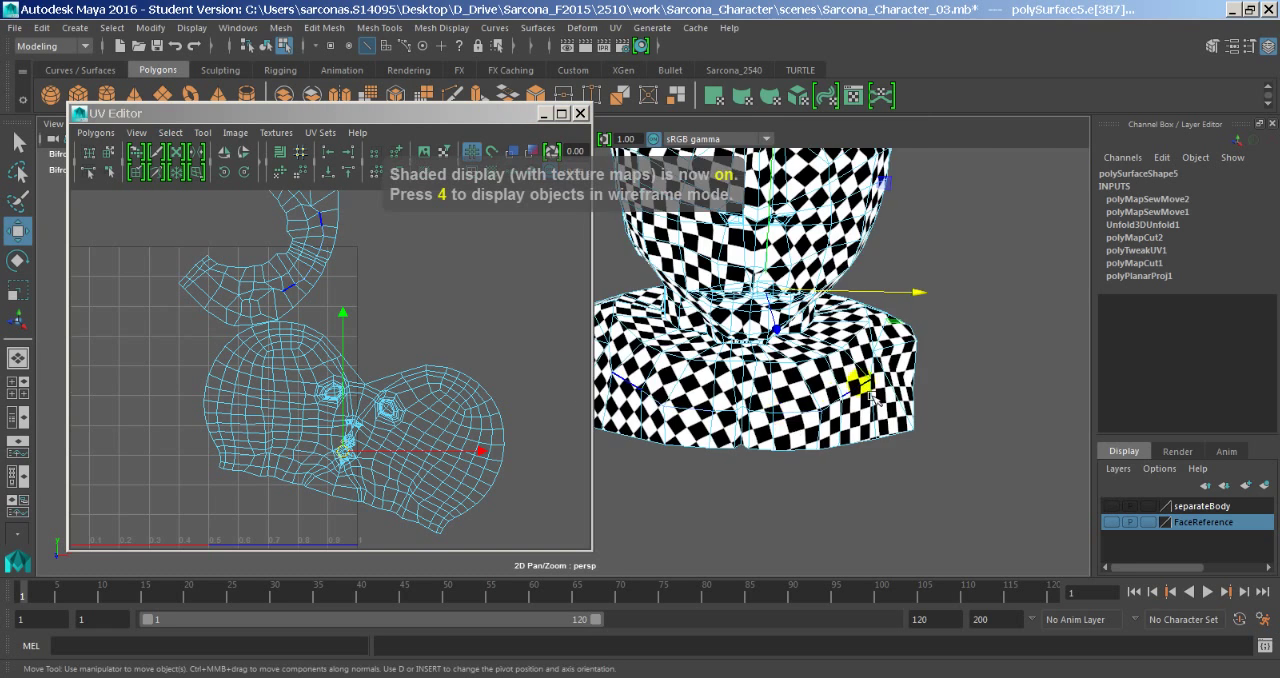
pyautogui.keyDown('alt'); pyautogui.moveTo(860, 384); pyautogui.dragTo(880, 540, button='middle'); pyautogui.keyUp('alt')
pyautogui.keyDown('alt'); pyautogui.moveTo(875, 452); pyautogui.dragTo(815, 432); pyautogui.keyUp('alt')
pyautogui.keyDown('alt'); pyautogui.moveTo(790, 285); pyautogui.dragTo(782, 328, button='middle'); pyautogui.keyUp('alt')
pyautogui.keyDown('alt'); pyautogui.moveTo(782, 328); pyautogui.dragTo(790, 355); pyautogui.keyUp('alt')
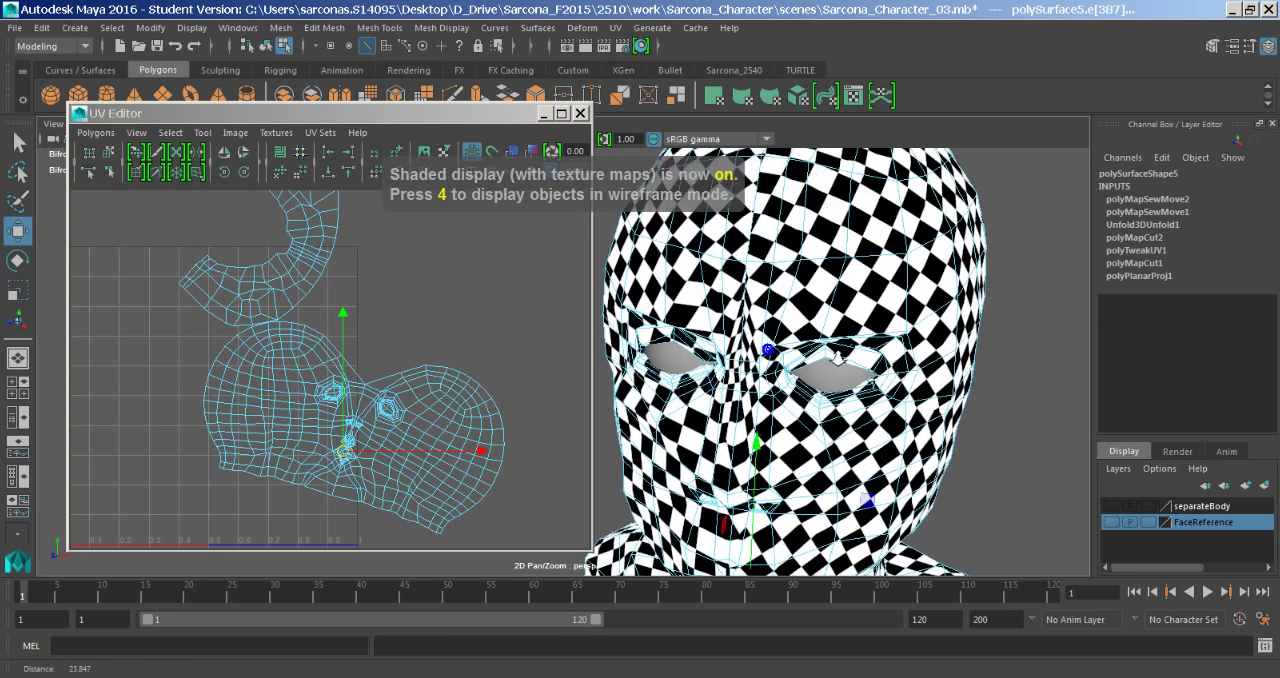
pyautogui.keyDown('alt'); pyautogui.moveTo(800, 355); pyautogui.dragTo(966, 346, button='right'); pyautogui.keyUp('alt')
pyautogui.keyDown('alt'); pyautogui.moveTo(900, 350); pyautogui.dragTo(853, 321, button='middle'); pyautogui.keyUp('alt')
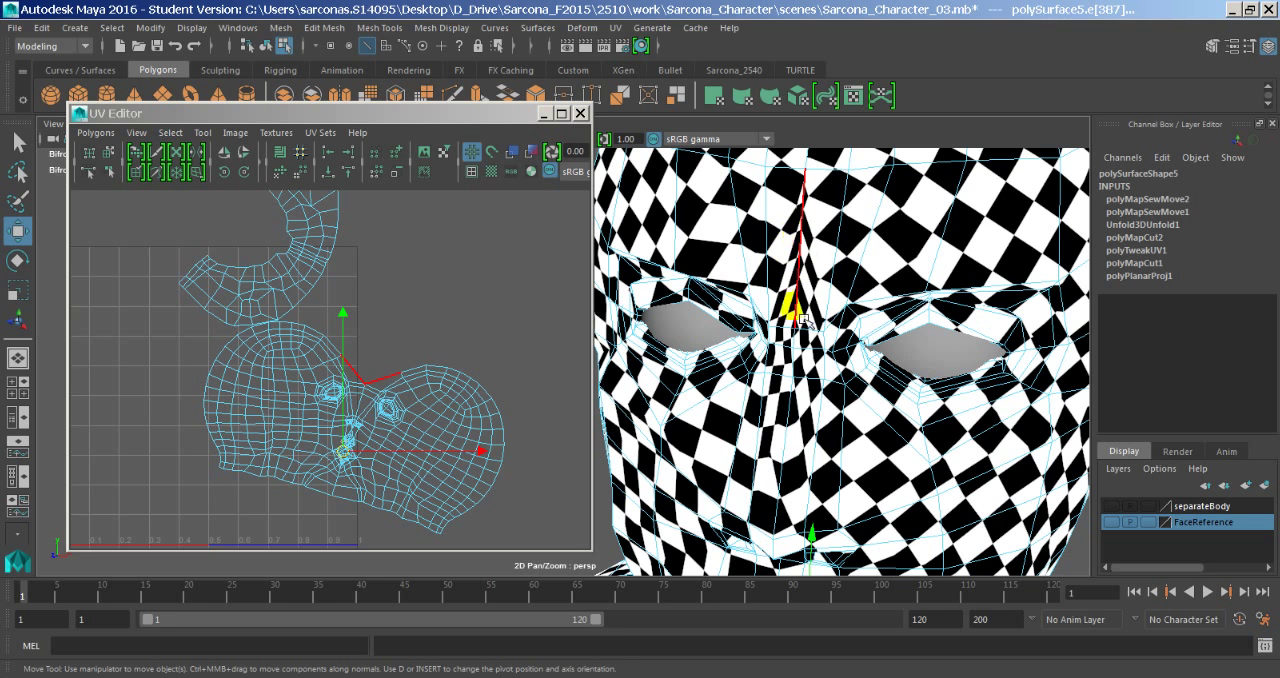
# - Select all UVs of the neck and head shells and unfold them
pyautogui.keyDown('alt'); pyautogui.moveTo(503, 381); pyautogui.dragTo(288, 388, button='right'); pyautogui.keyUp('alt')
pyautogui.moveTo(280, 392); pyautogui.dragTo(346, 441)
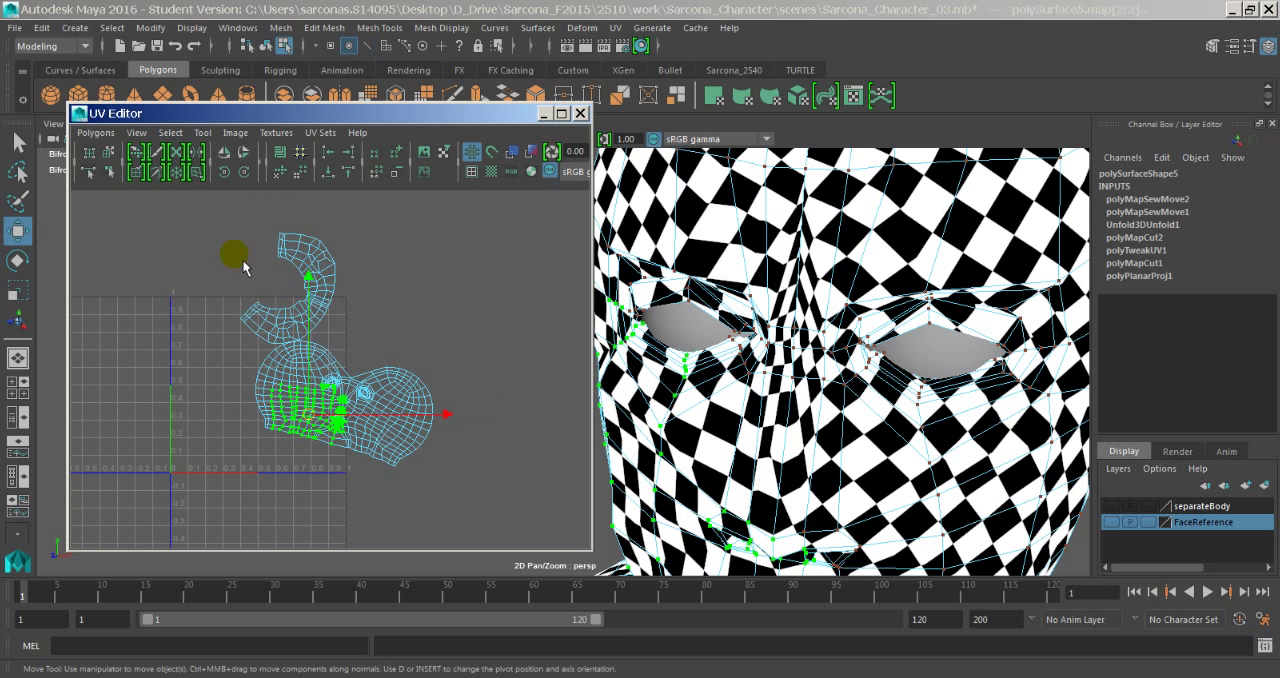
pyautogui.moveTo(197, 206); pyautogui.dragTo(497, 523)
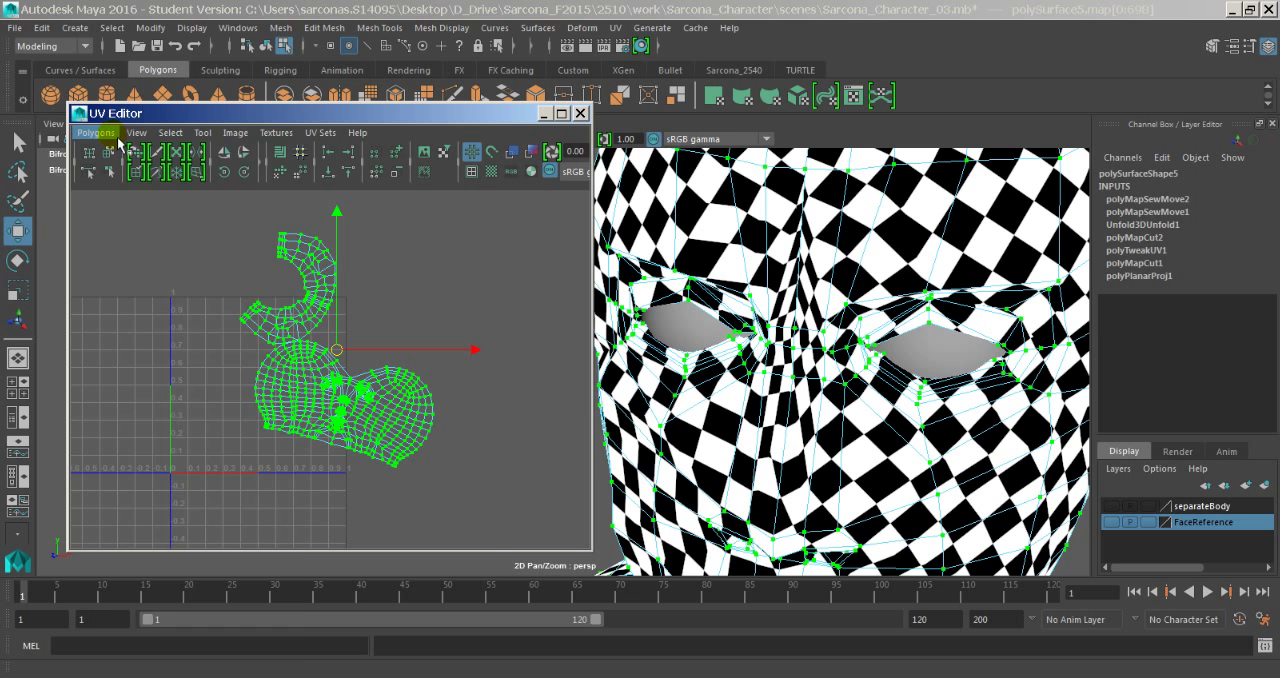
pyautogui.click(117, 140)
pyautogui.click(190, 494)
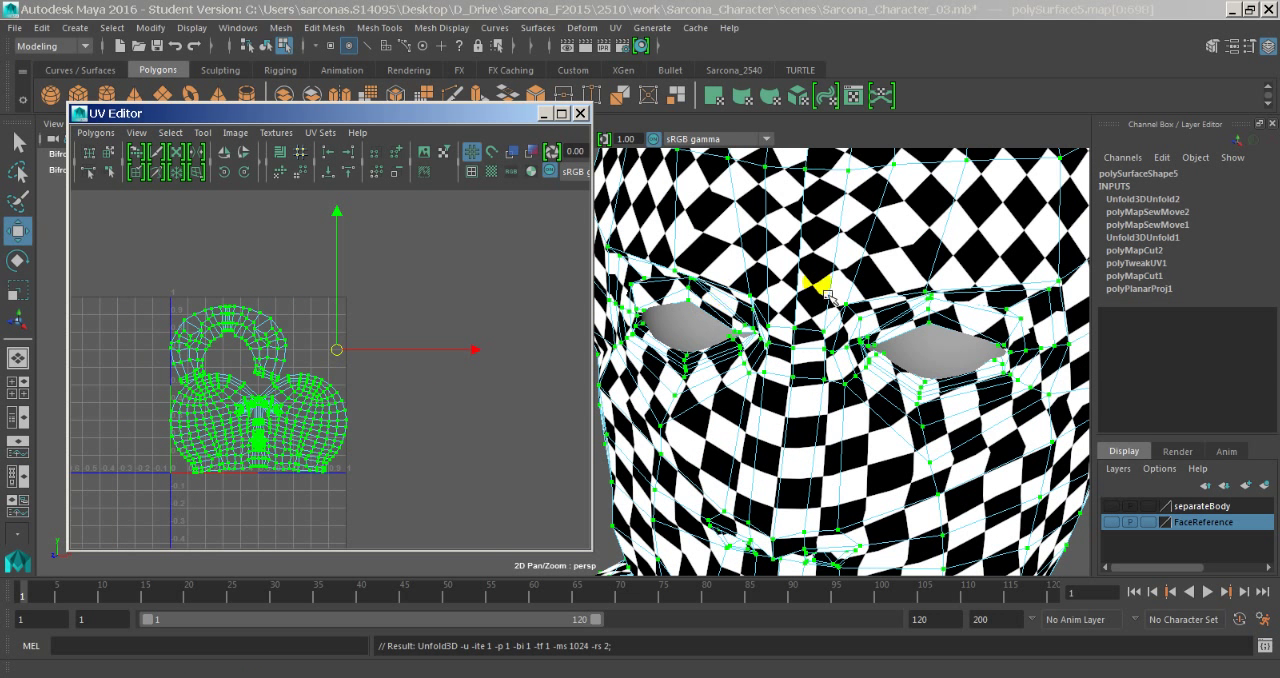
pyautogui.click(409, 400)
pyautogui.keyDown('alt'); pyautogui.moveTo(245, 397); pyautogui.dragTo(543, 365, button='right'); pyautogui.keyUp('alt')
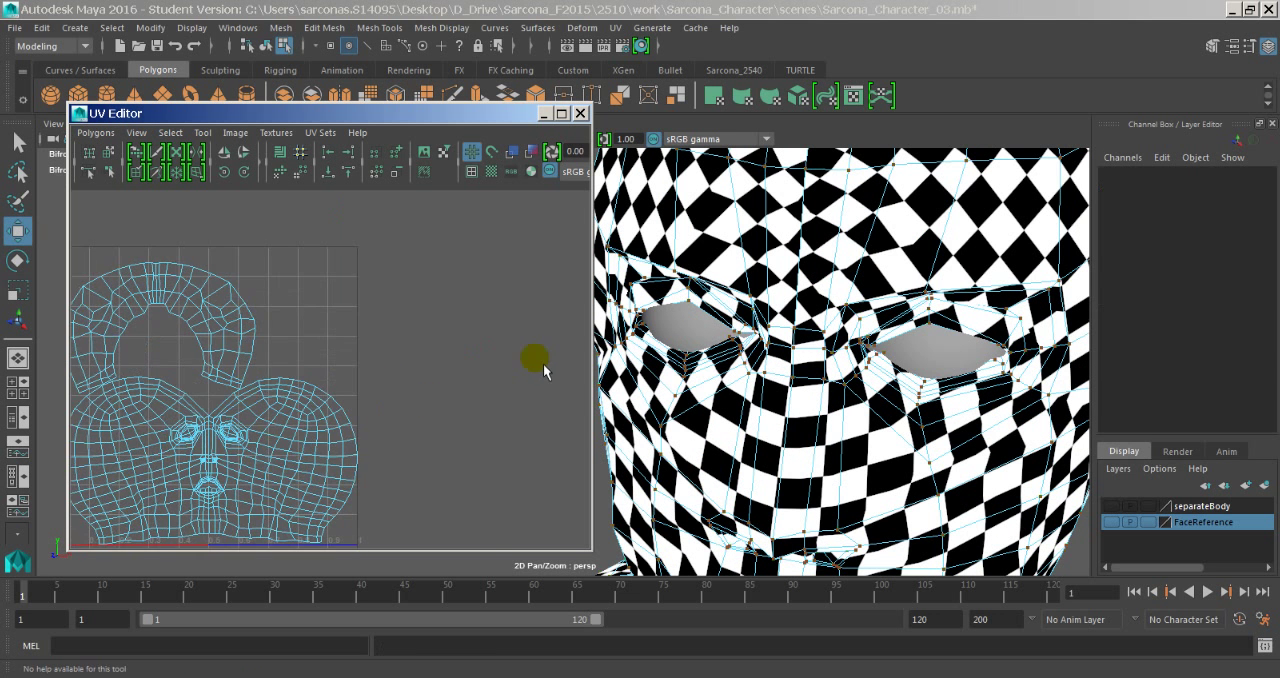
# - Examine the checker pattern around the face, back of the head and neck, and compare it with the unfolded shells
pyautogui.keyDown('alt'); pyautogui.moveTo(784, 343); pyautogui.dragTo(781, 324); pyautogui.keyUp('alt')
pyautogui.keyDown('alt'); pyautogui.moveTo(840, 317); pyautogui.dragTo(803, 307, button='right'); pyautogui.keyUp('alt')
pyautogui.moveTo(790, 310)
pyautogui.keyDown('alt'); pyautogui.mouseDown(button='middle')
pyautogui.moveTo(774, 383)
pyautogui.moveTo(815, 310)
pyautogui.mouseUp(button='middle'); pyautogui.keyUp('alt')
pyautogui.keyDown('alt'); pyautogui.moveTo(845, 376); pyautogui.dragTo(697, 370); pyautogui.keyUp('alt')
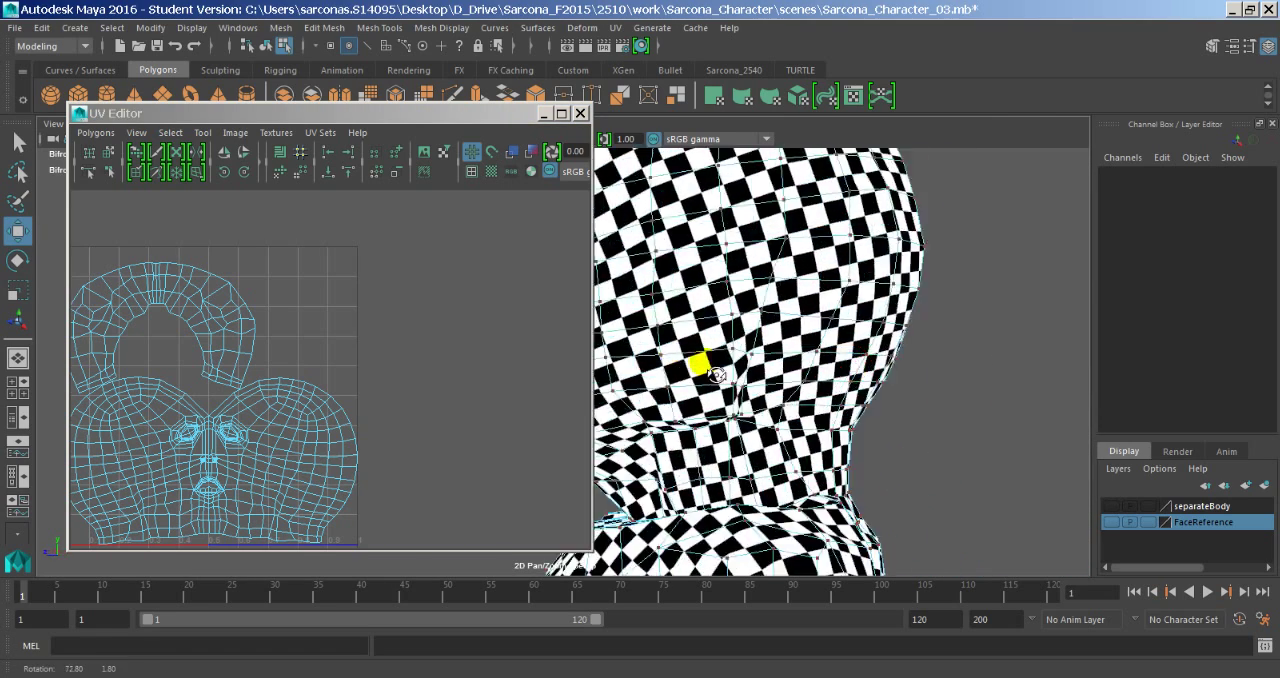
pyautogui.keyDown('alt'); pyautogui.moveTo(845, 348); pyautogui.dragTo(738, 355); pyautogui.keyUp('alt')
pyautogui.keyDown('alt'); pyautogui.moveTo(740, 355); pyautogui.dragTo(973, 382, button='middle'); pyautogui.keyUp('alt')
pyautogui.keyDown('alt'); pyautogui.moveTo(973, 382); pyautogui.dragTo(822, 387, button='right'); pyautogui.keyUp('alt')
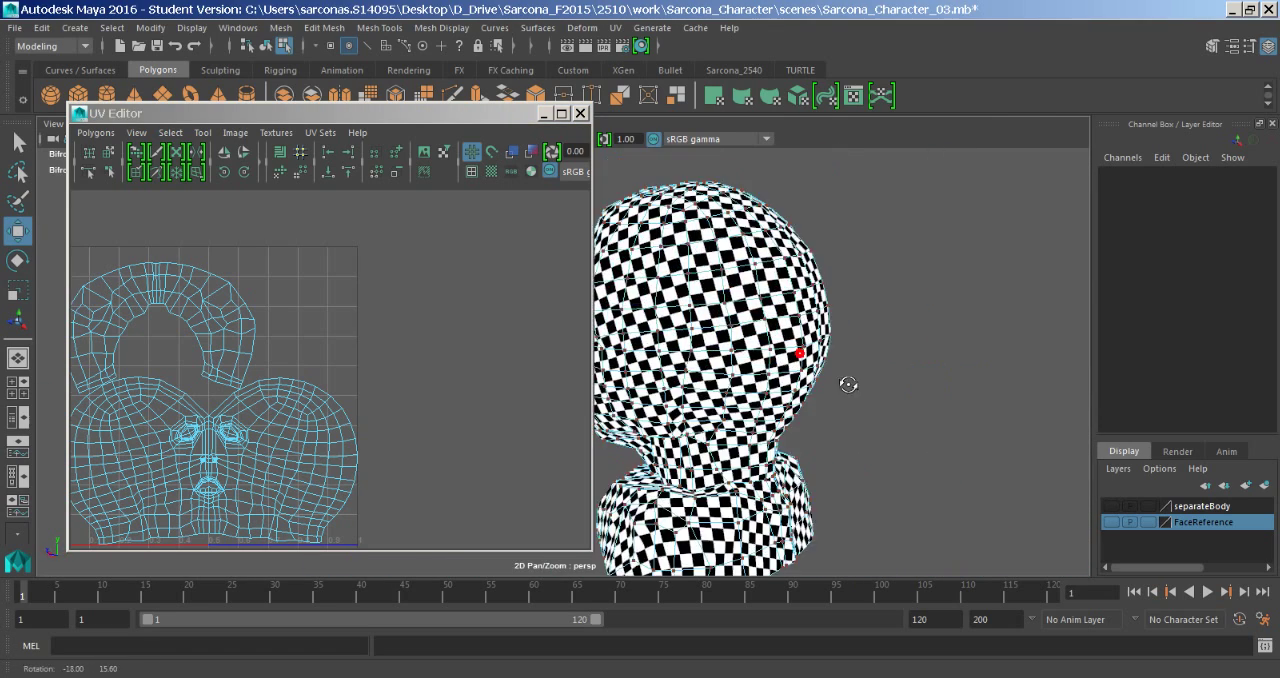
pyautogui.keyDown('alt'); pyautogui.moveTo(849, 383); pyautogui.dragTo(996, 369); pyautogui.keyUp('alt')
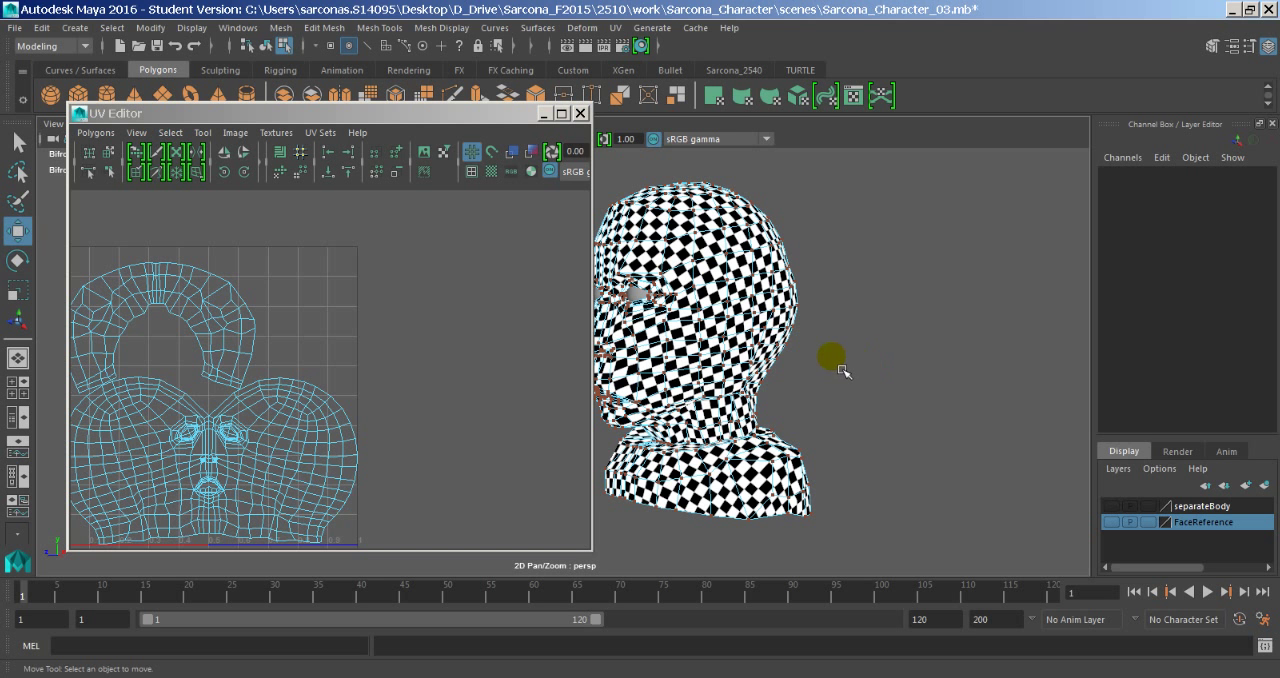
pyautogui.press('f')
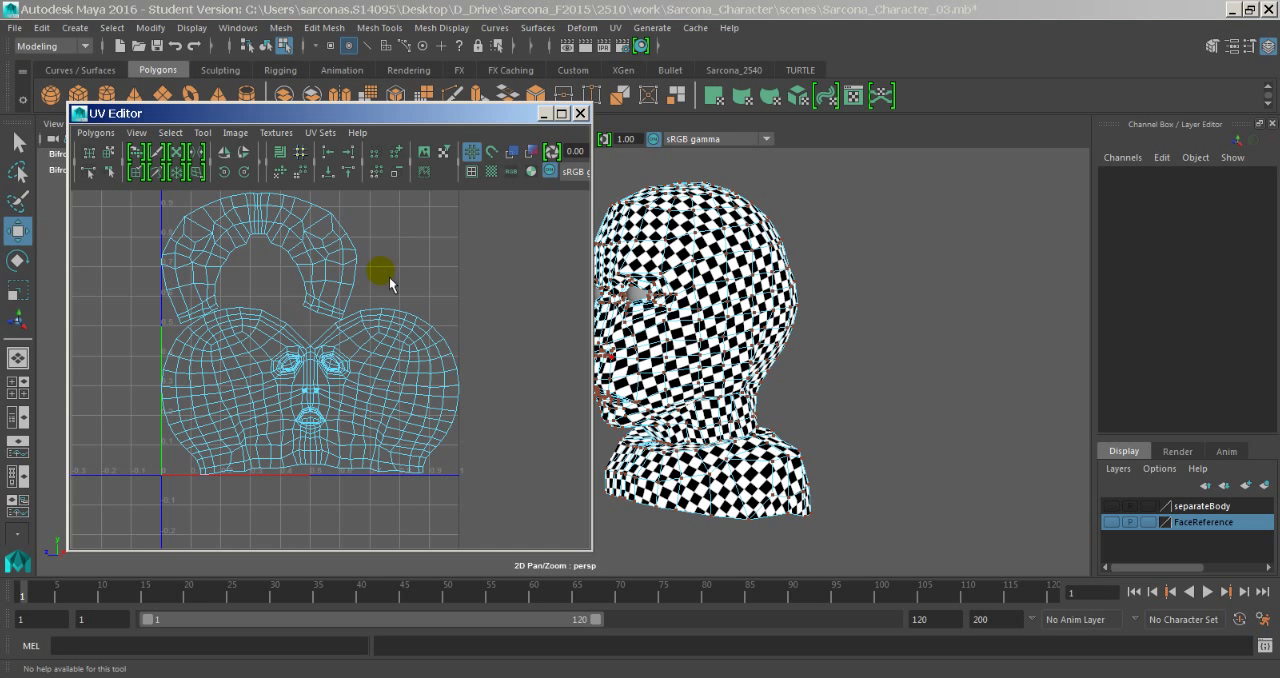
pyautogui.keyDown('alt'); pyautogui.moveTo(726, 371); pyautogui.dragTo(829, 337); pyautogui.keyUp('alt')
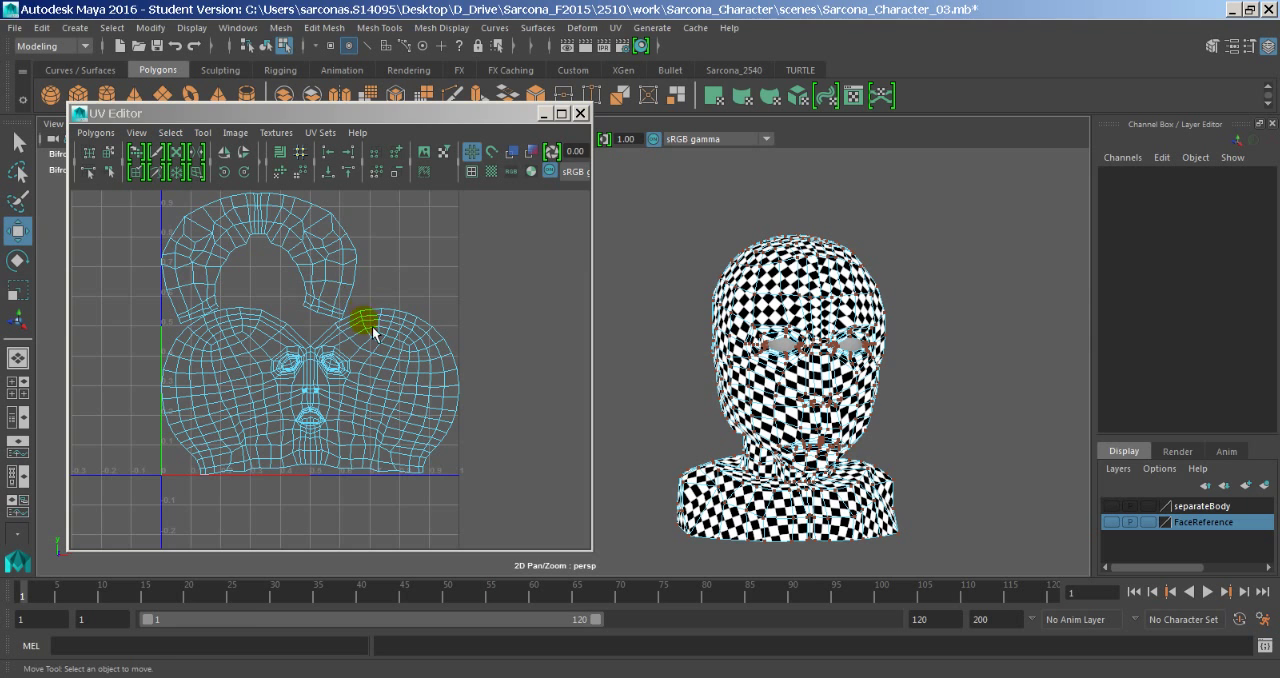
pyautogui.keyDown('alt'); pyautogui.moveTo(388, 344); pyautogui.dragTo(386, 371, button='middle'); pyautogui.keyUp('alt')
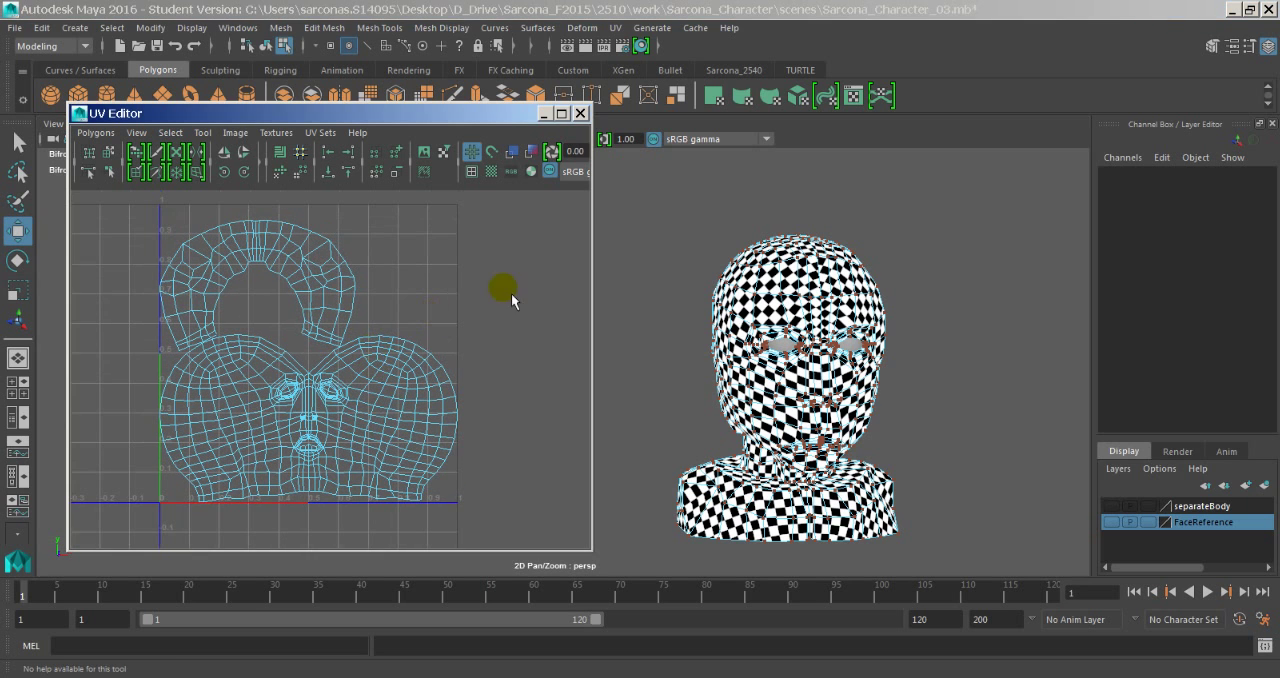
# - Maximize the UV Editor window and fit the neck and head shells in view
pyautogui.click(561, 116)
pyautogui.keyDown('alt'); pyautogui.moveTo(589, 326); pyautogui.dragTo(177, 280, button='right'); pyautogui.keyUp('alt')
pyautogui.keyDown('alt'); pyautogui.moveTo(383, 320); pyautogui.dragTo(288, 338, button='right'); pyautogui.keyUp('alt')
pyautogui.keyDown('alt'); pyautogui.moveTo(488, 332); pyautogui.dragTo(187, 357, button='middle'); pyautogui.keyUp('alt')
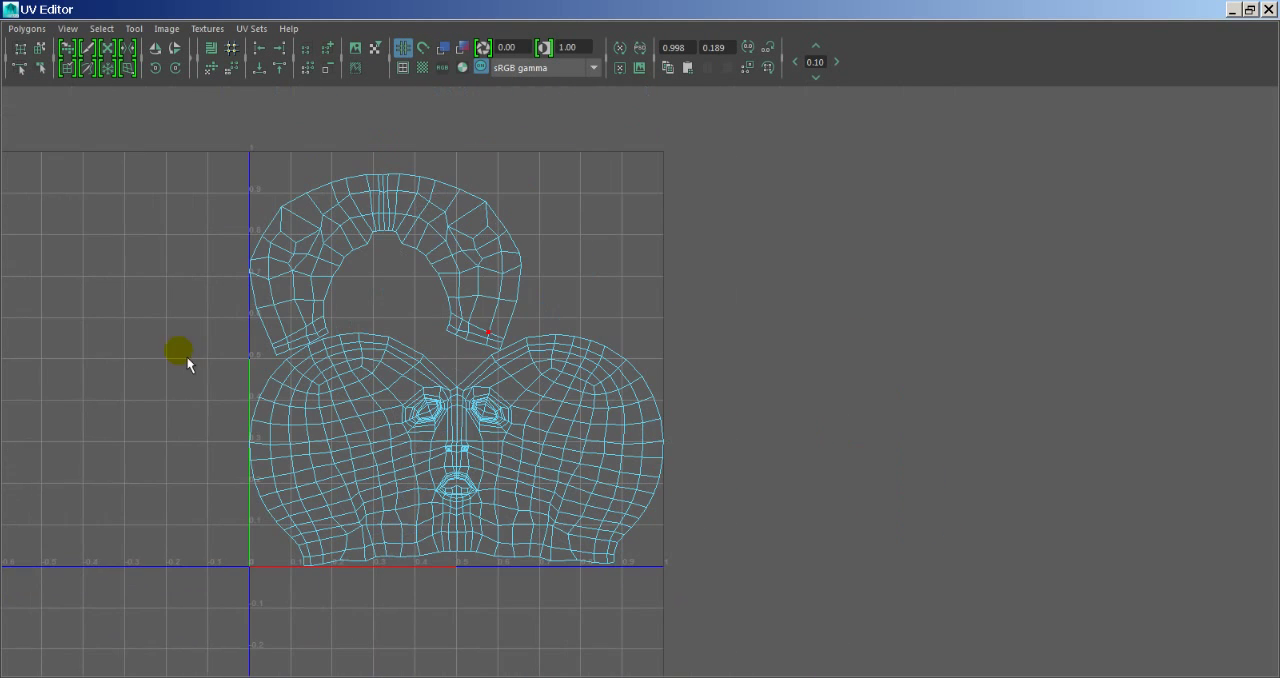
pyautogui.keyDown('alt'); pyautogui.moveTo(444, 361); pyautogui.dragTo(394, 368, button='right'); pyautogui.keyUp('alt')
pyautogui.keyDown('alt'); pyautogui.moveTo(366, 360); pyautogui.dragTo(321, 364, button='middle'); pyautogui.keyUp('alt')
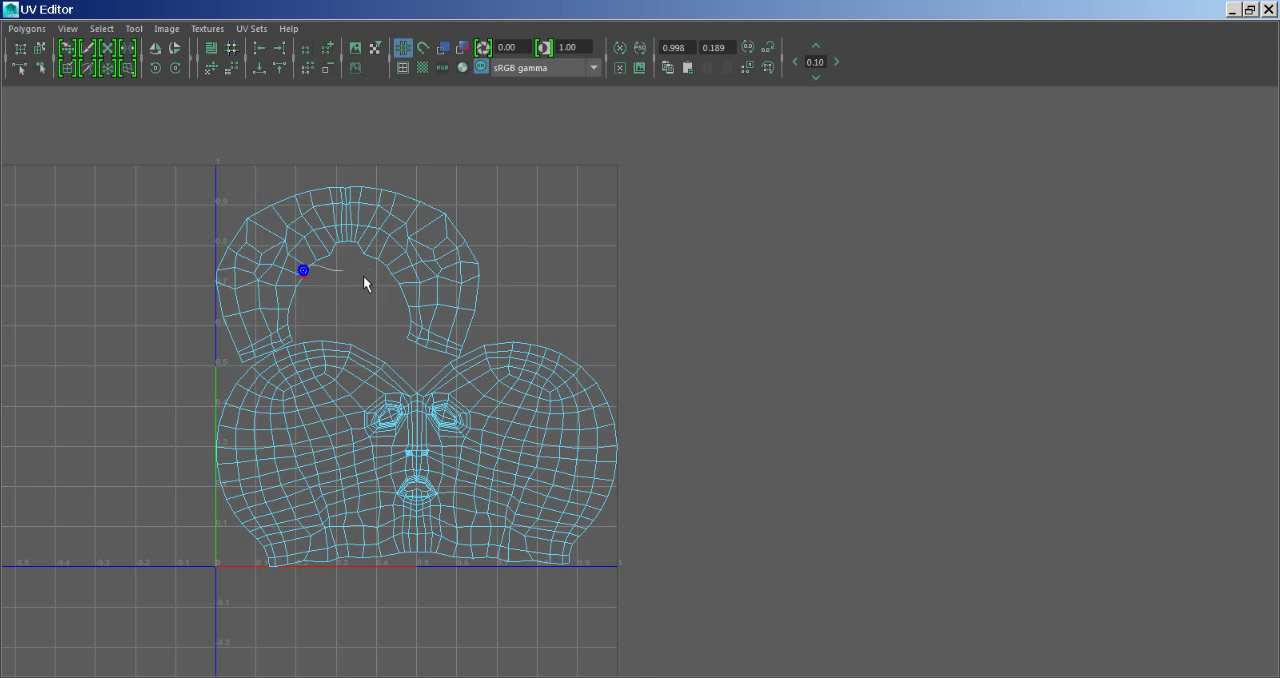
pyautogui.moveTo(364, 284); pyautogui.dragTo(378, 274, button='right')
# - Extend a partial UV selection to the whole neck shell and try moving it up beyond the 0-to-1 space
pyautogui.moveTo(190, 155); pyautogui.dragTo(496, 297)
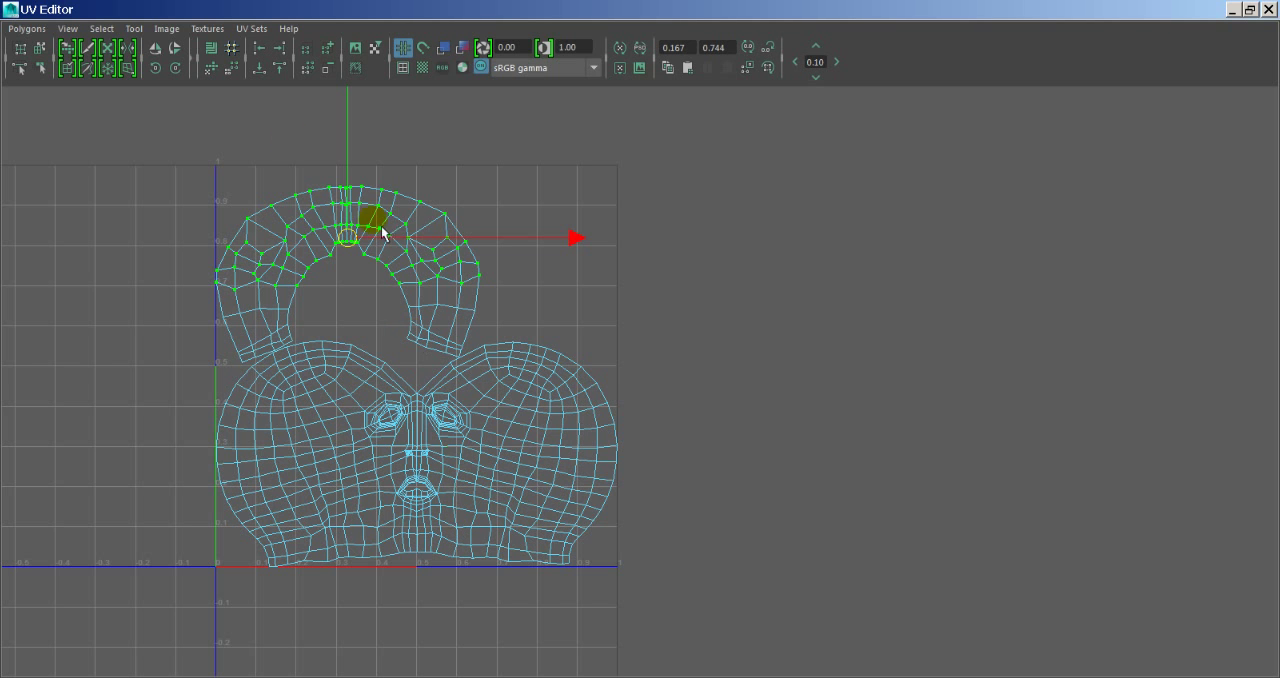
pyautogui.keyDown('alt'); pyautogui.moveTo(330, 490); pyautogui.dragTo(974, 485, button='right'); pyautogui.keyUp('alt')
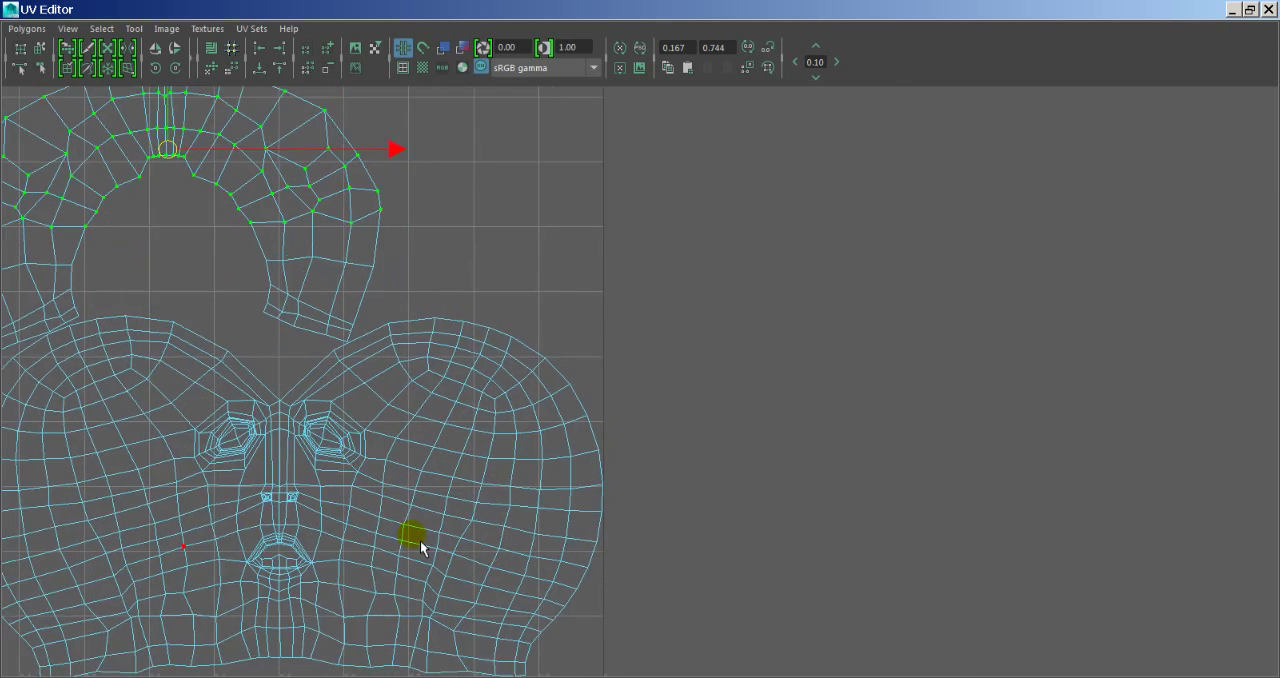
pyautogui.keyDown('alt'); pyautogui.moveTo(420, 545); pyautogui.dragTo(777, 411, button='middle'); pyautogui.keyUp('alt')
pyautogui.keyDown('alt'); pyautogui.moveTo(571, 426); pyautogui.dragTo(266, 406, button='right'); pyautogui.keyUp('alt')
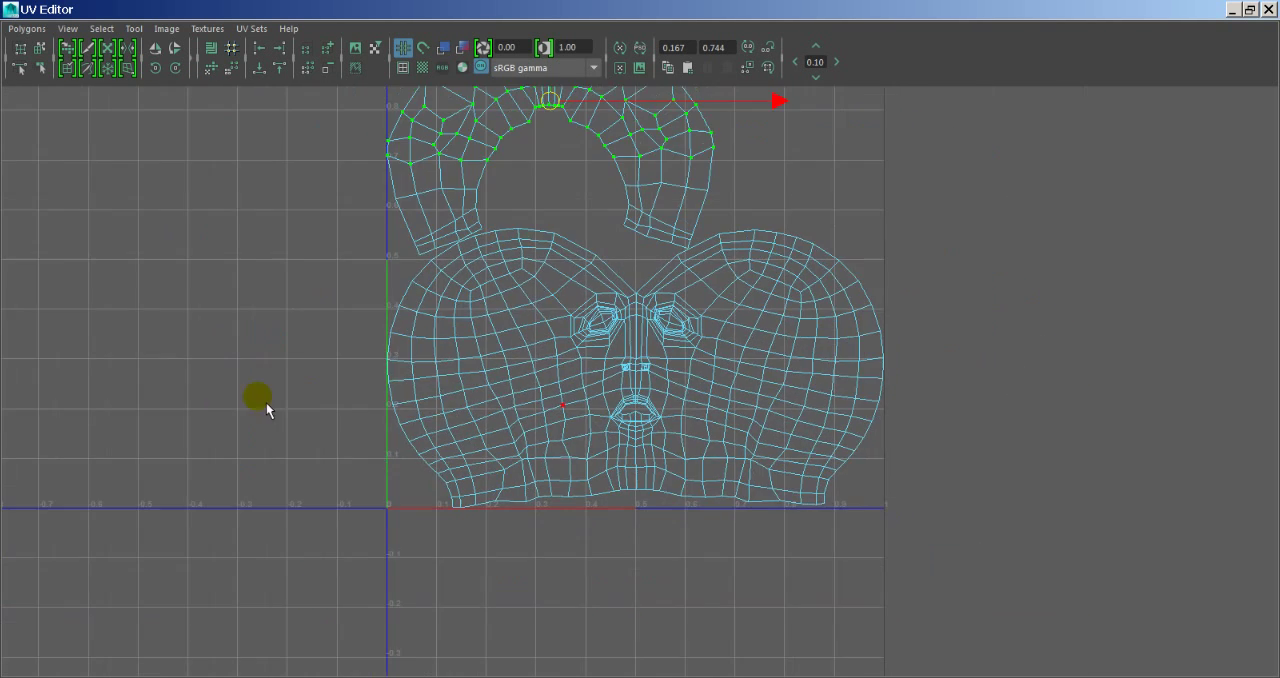
pyautogui.keyDown('alt'); pyautogui.moveTo(497, 419); pyautogui.dragTo(260, 411, button='right'); pyautogui.keyUp('alt')
pyautogui.keyDown('alt'); pyautogui.moveTo(527, 413); pyautogui.dragTo(342, 488, button='middle'); pyautogui.keyUp('alt')
pyautogui.keyDown('alt'); pyautogui.moveTo(433, 487); pyautogui.dragTo(337, 476, button='right'); pyautogui.keyUp('alt')
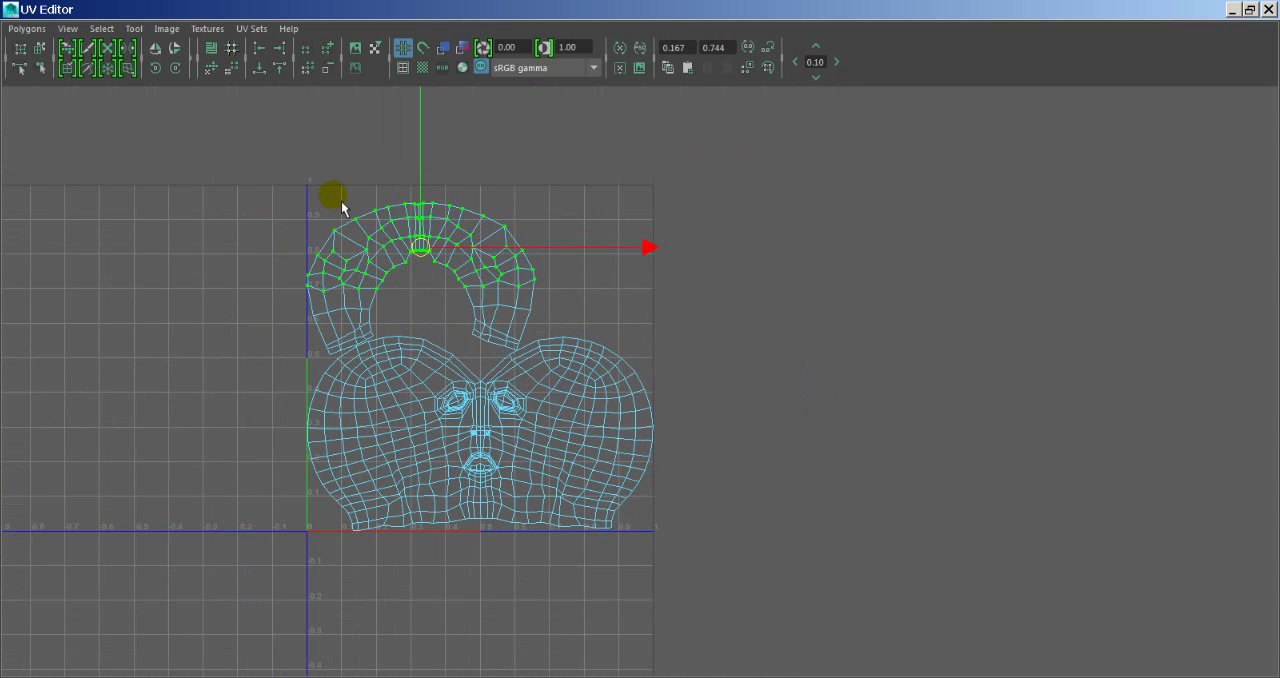
pyautogui.click(101, 28)
pyautogui.click(140, 90)
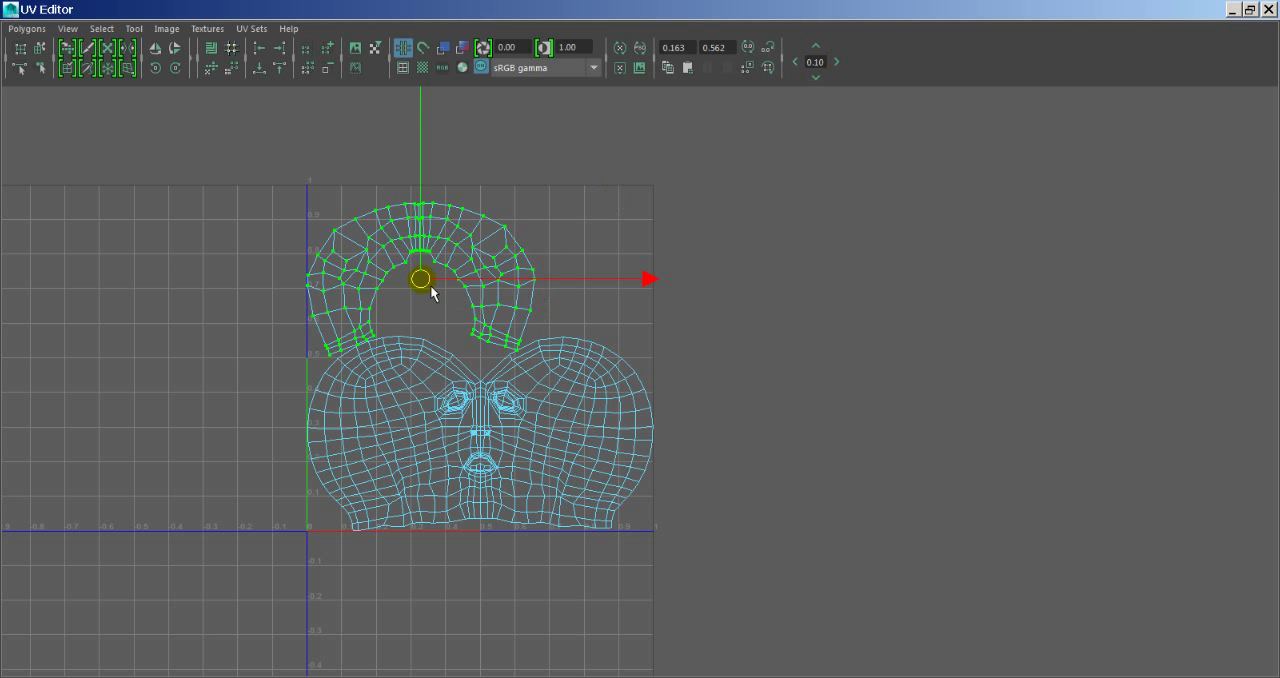
pyautogui.moveTo(432, 292); pyautogui.dragTo(551, 166)
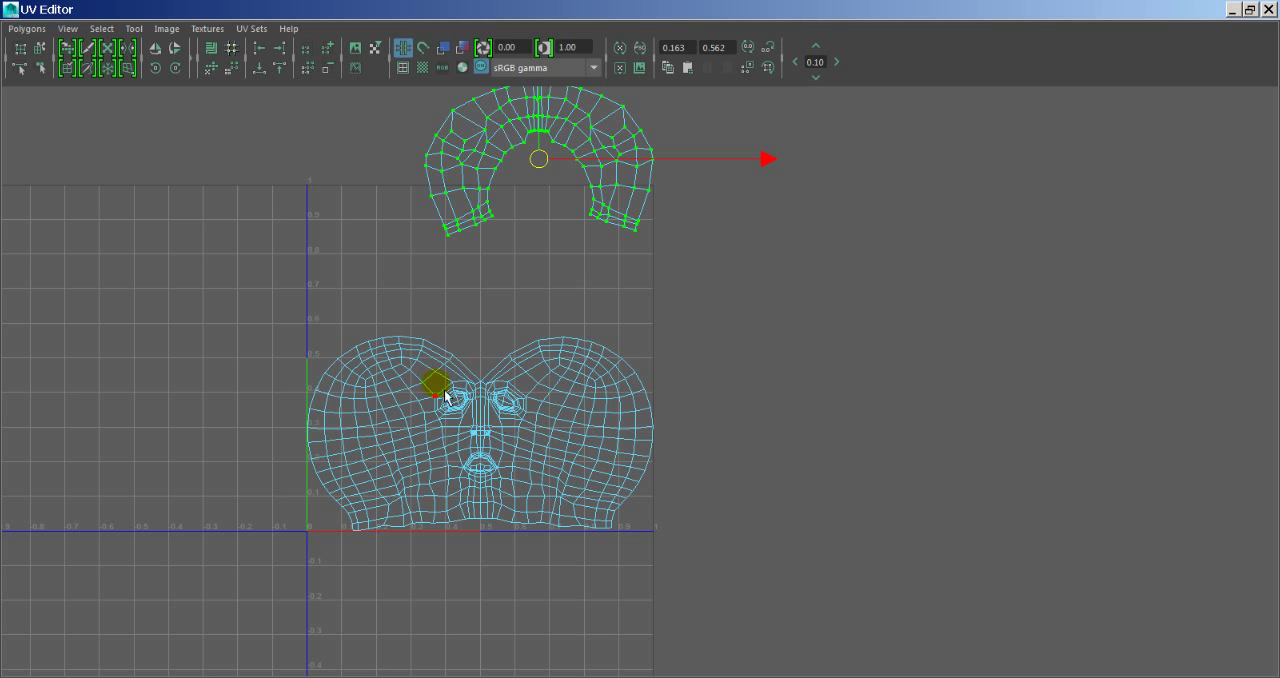
pyautogui.hotkey('ctrl', 'z')
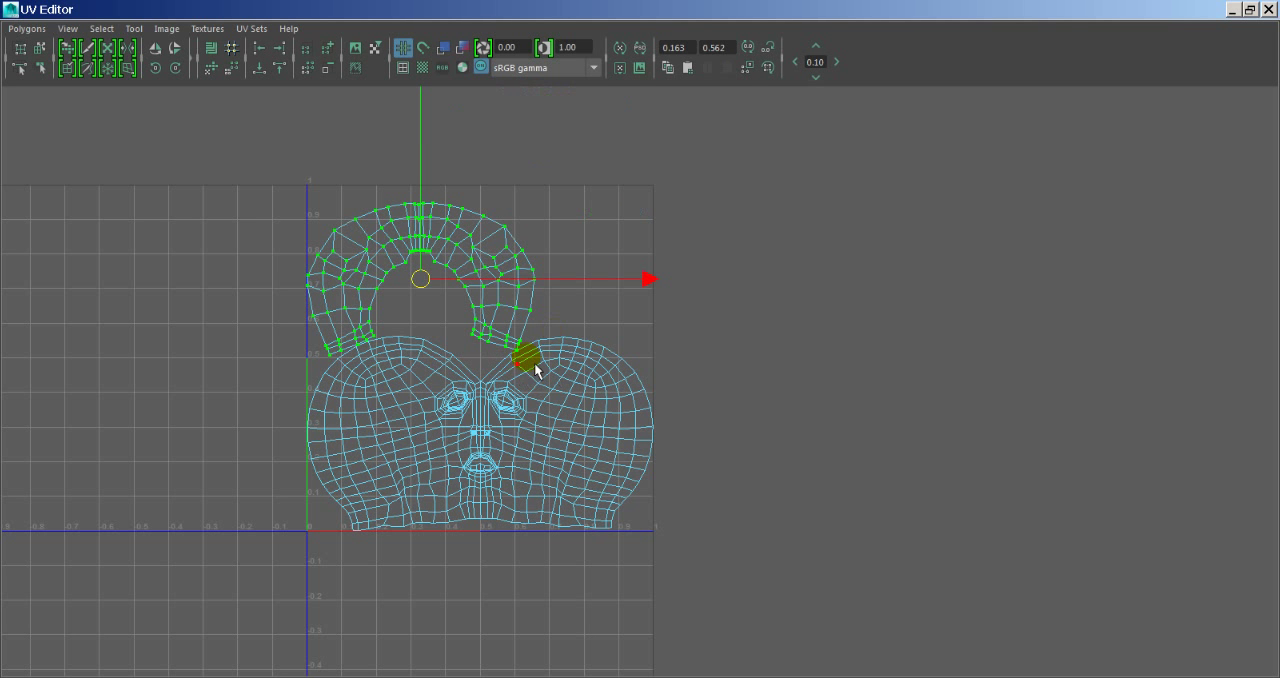
# - Select all UVs of both shells and scale them down uniformly to leave a small margin inside the 0-to-1 space
pyautogui.moveTo(283, 163); pyautogui.dragTo(674, 537)
pyautogui.press('r')
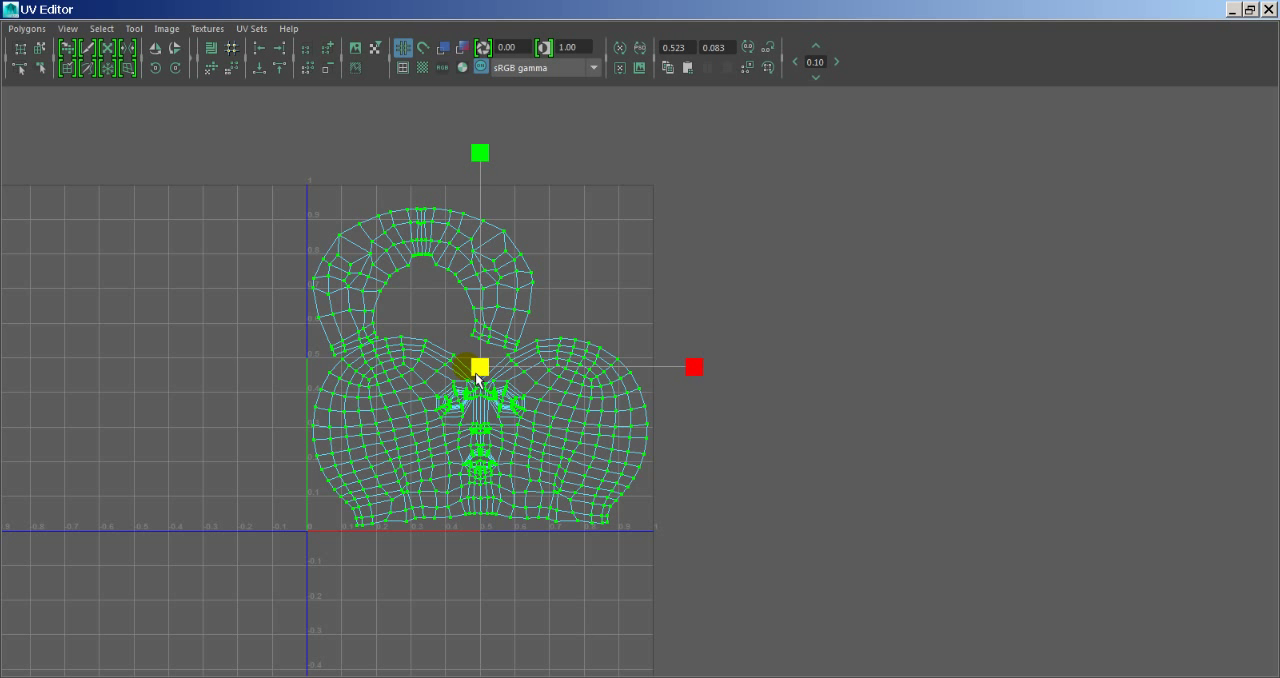
pyautogui.moveTo(706, 376); pyautogui.dragTo(545, 378)
pyautogui.hotkey('ctrl', 'z')
pyautogui.moveTo(480, 147); pyautogui.dragTo(480, 206)
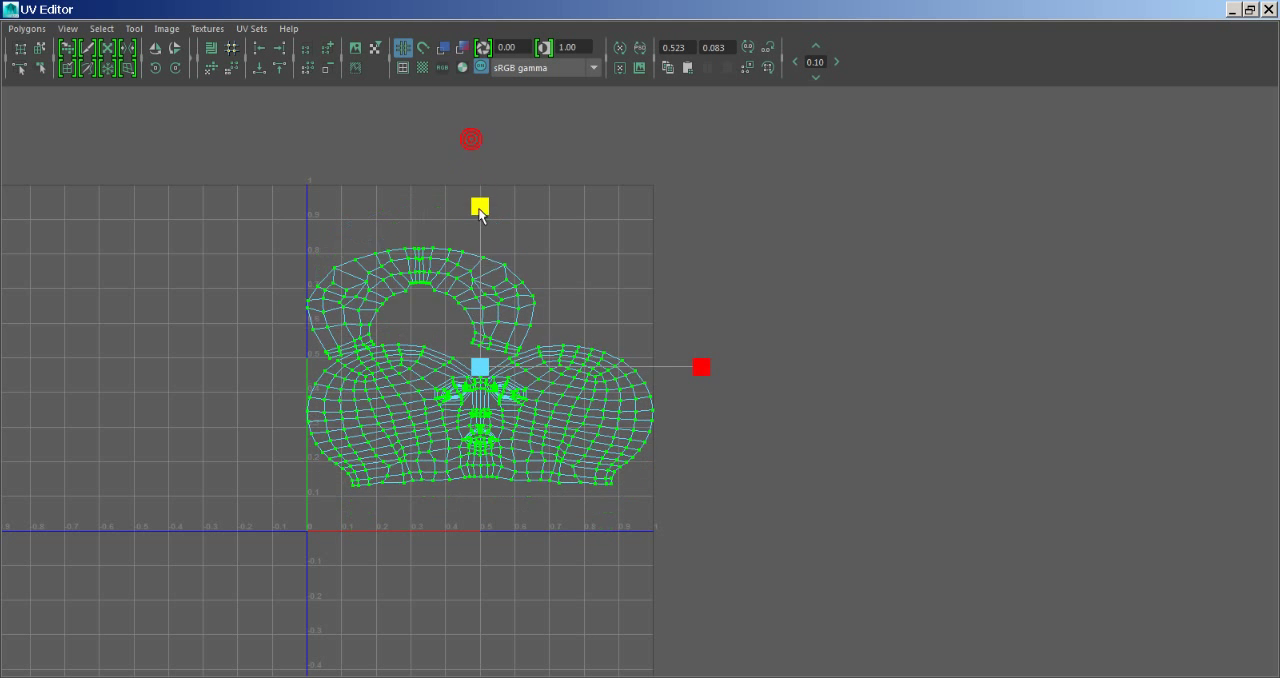
pyautogui.hotkey('ctrl', 'z')
pyautogui.moveTo(485, 381); pyautogui.dragTo(471, 382)
pyautogui.click(373, 302)
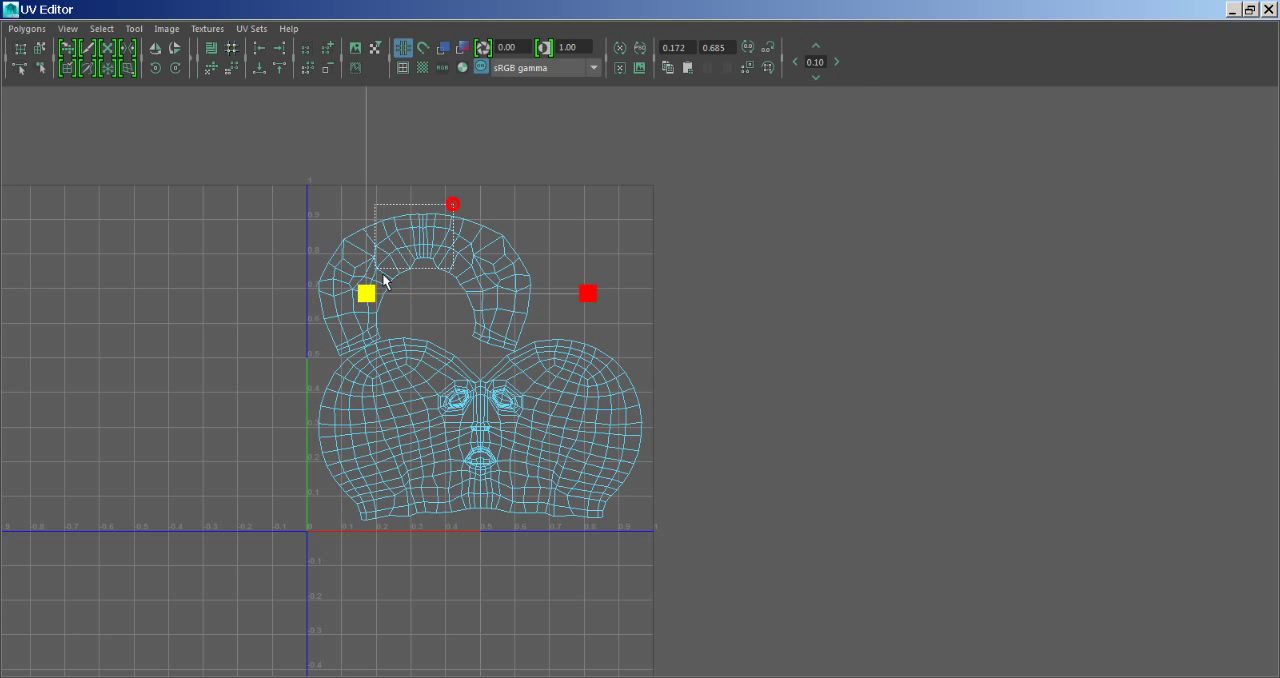
# - Select the whole neck shell and try shifting it sideways out of the 0-to-1 space with a move step of 1.00
pyautogui.moveTo(449, 200); pyautogui.dragTo(380, 282)
pyautogui.click(101, 28)
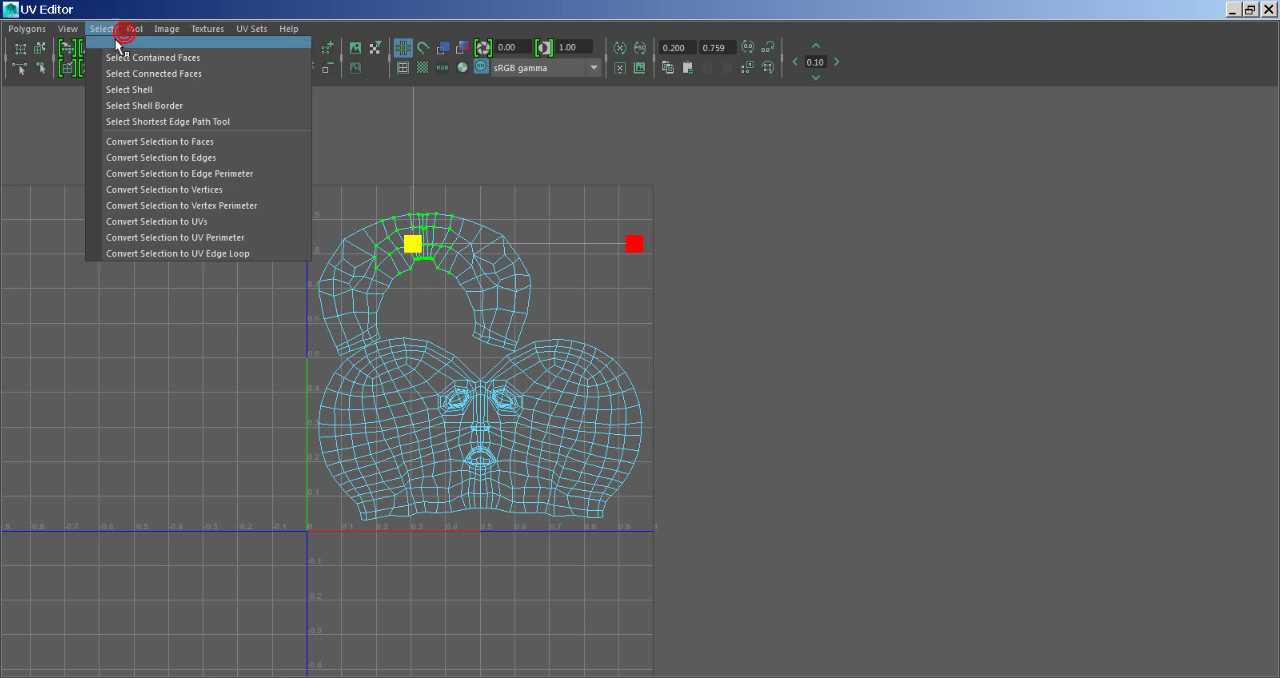
pyautogui.click(122, 86)
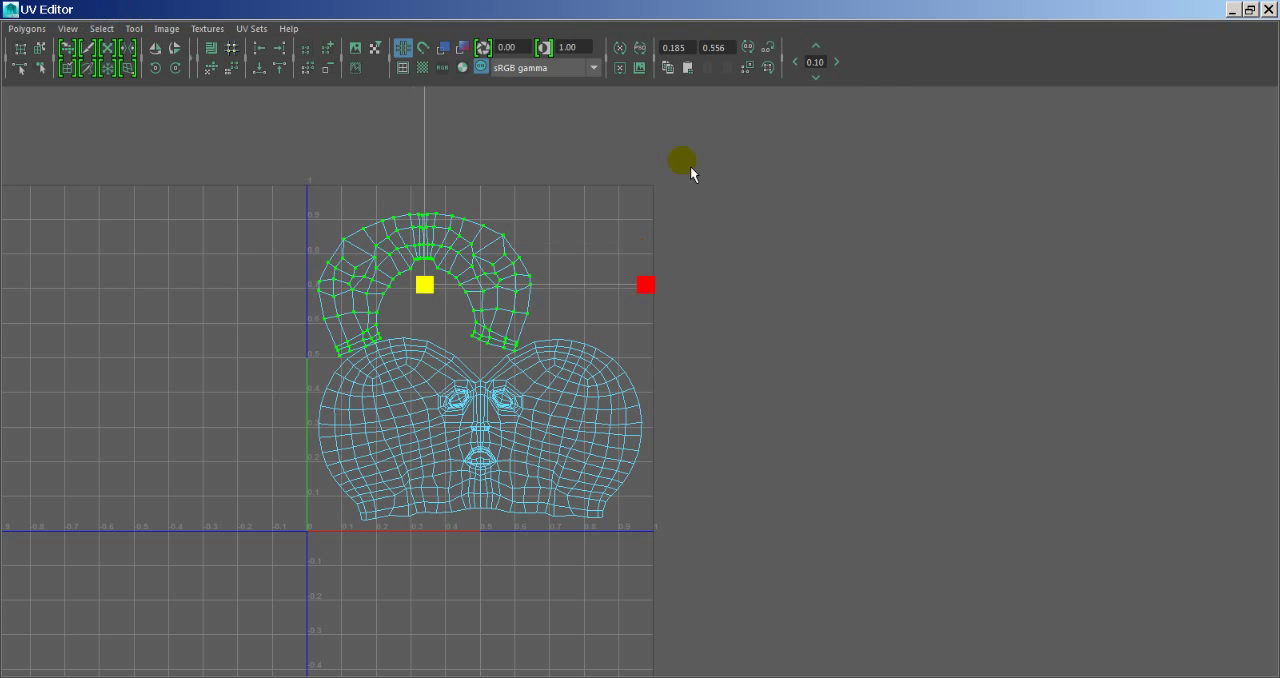
pyautogui.click(838, 63)
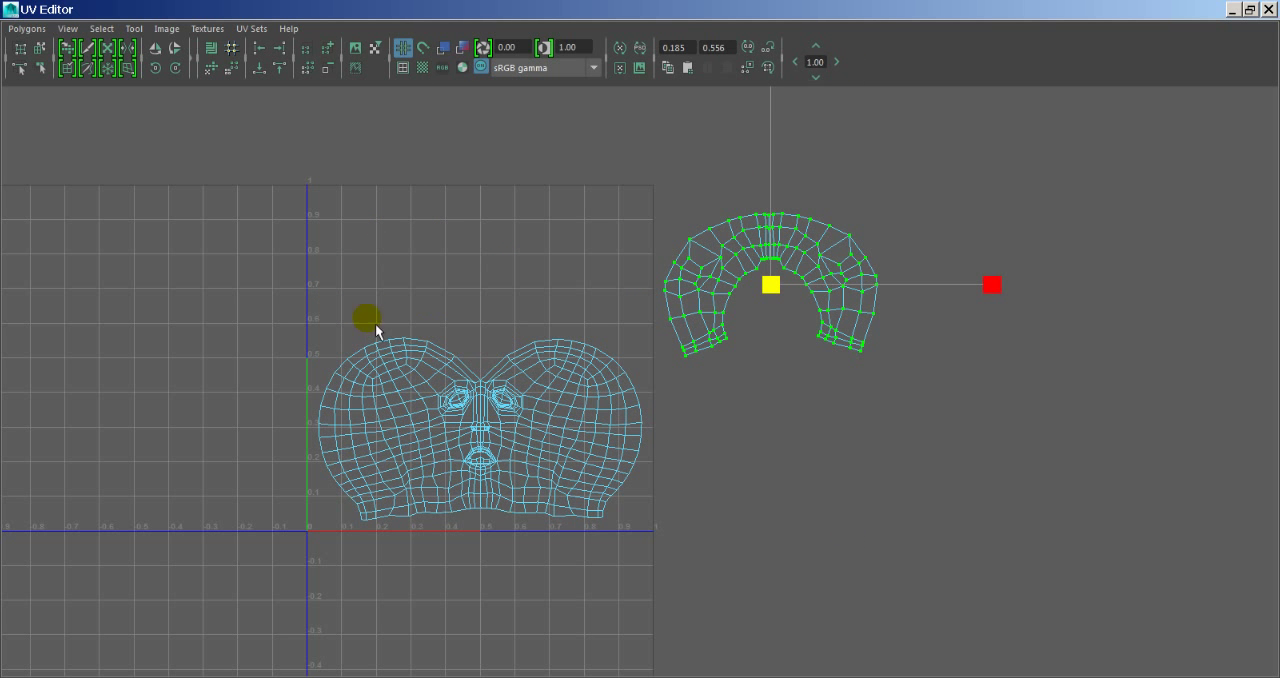
pyautogui.hotkey('ctrl', 'z')
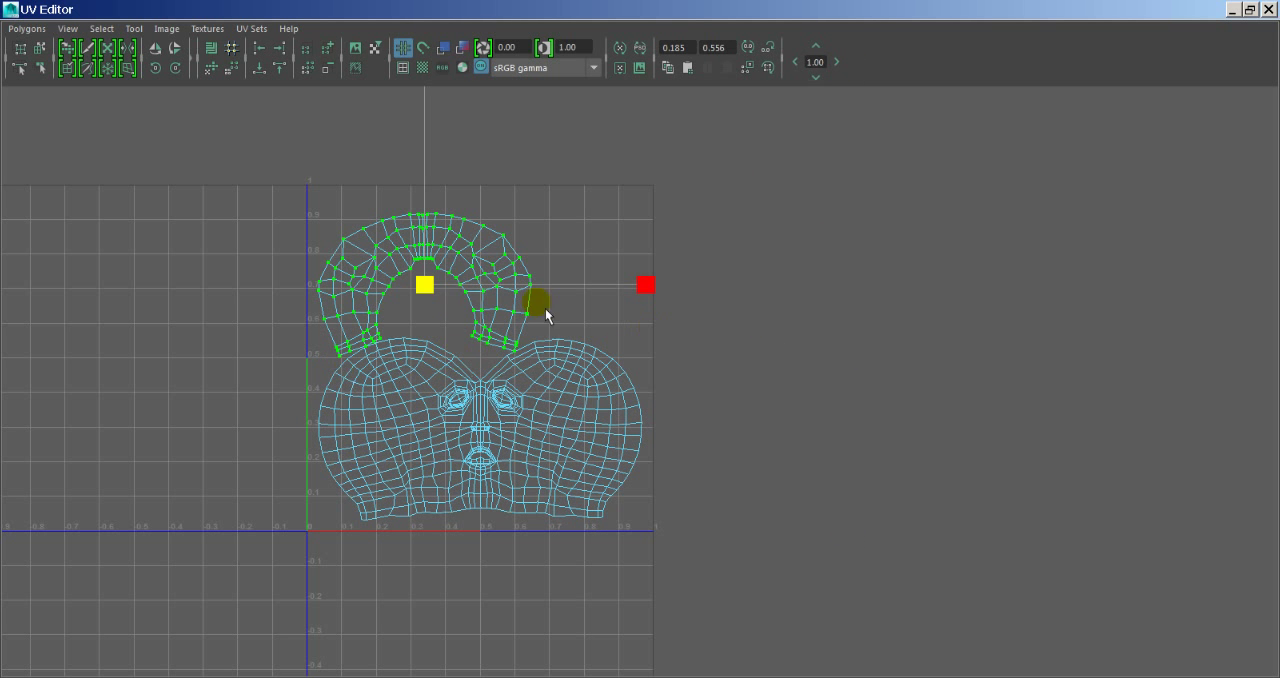
pyautogui.moveTo(412, 398); pyautogui.dragTo(636, 561)
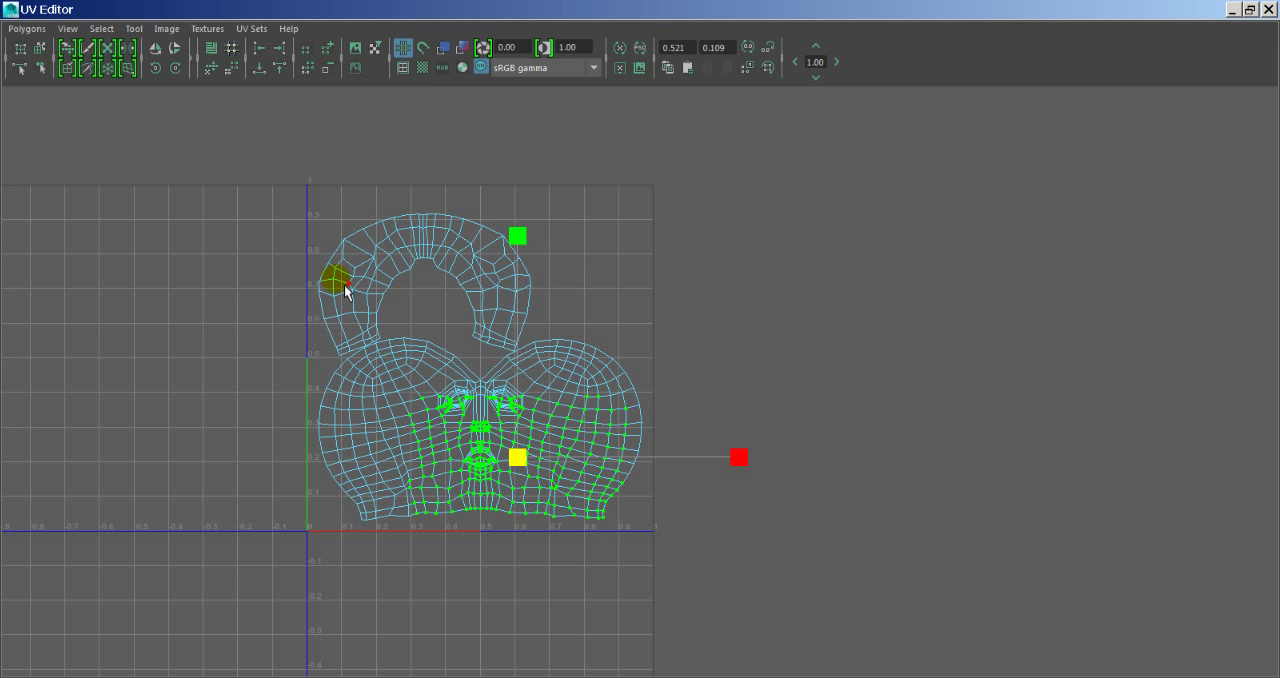
pyautogui.click(312, 268)
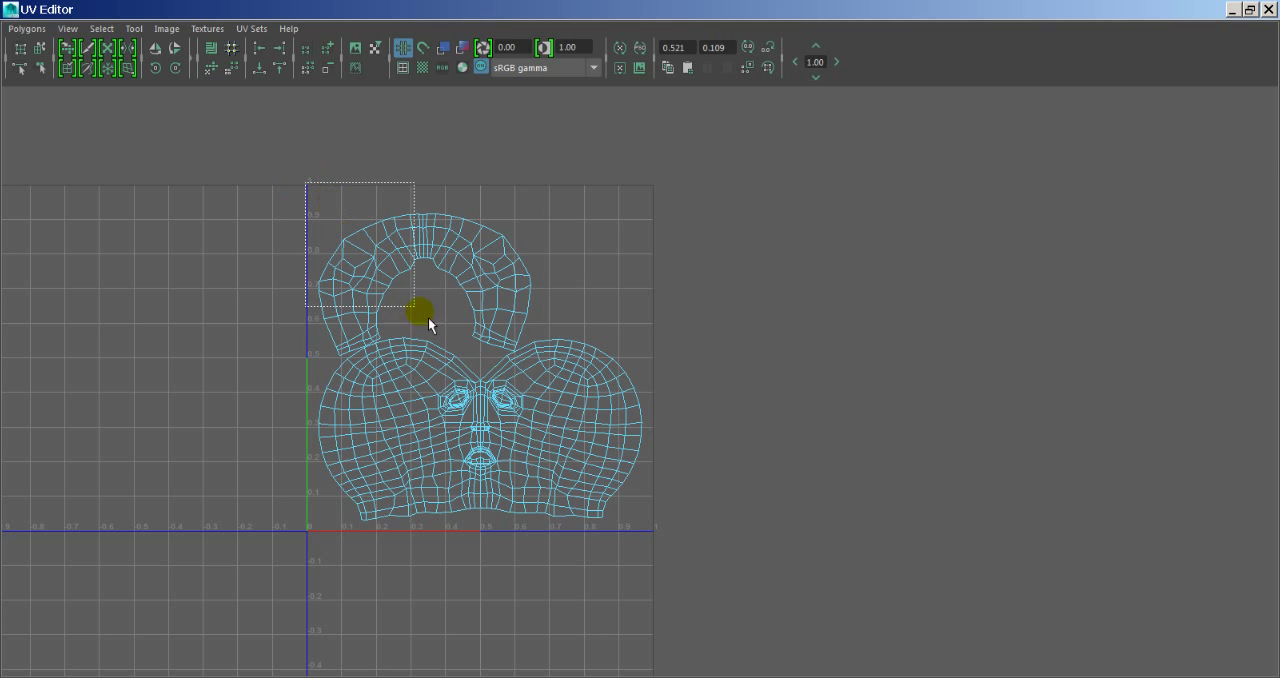
pyautogui.moveTo(428, 317); pyautogui.dragTo(662, 536)
pyautogui.keyDown('alt'); pyautogui.moveTo(469, 452); pyautogui.dragTo(645, 371, button='middle'); pyautogui.keyUp('alt')
pyautogui.click(375, 431)
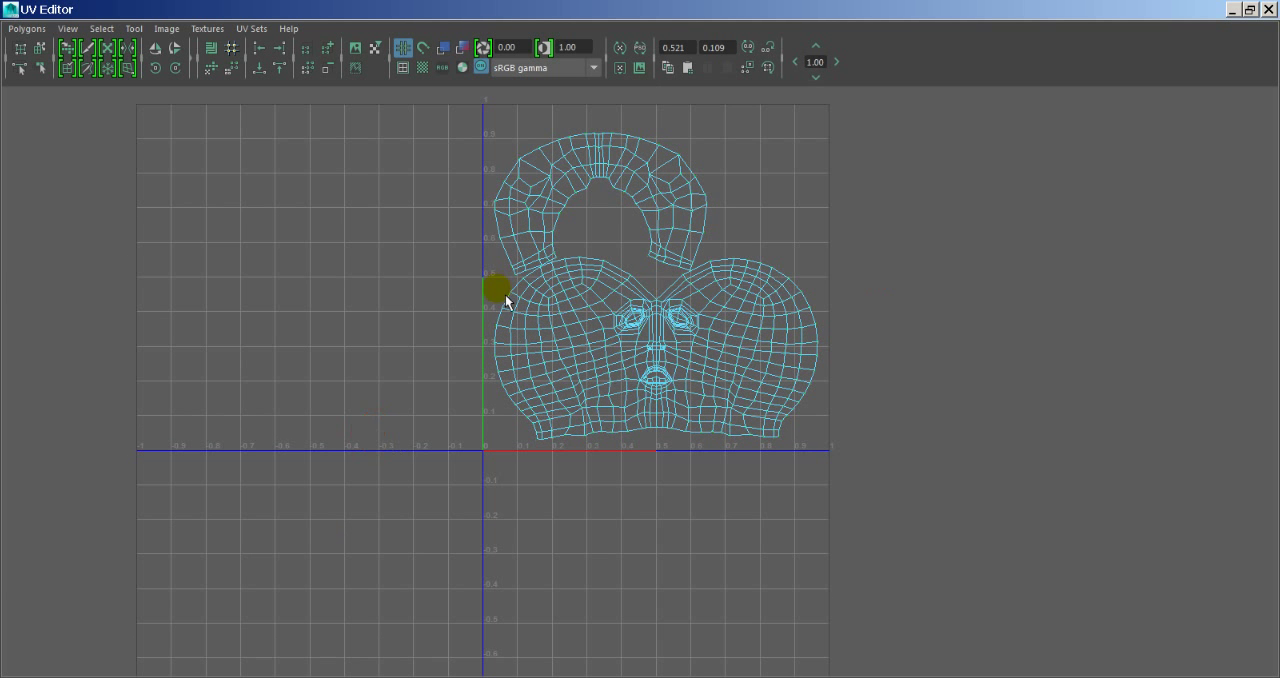
# - Select the UVs of both shells and try moving them flush against the zero edge of the UV space
pyautogui.keyDown('alt'); pyautogui.moveTo(505, 300); pyautogui.dragTo(431, 352, button='middle'); pyautogui.keyUp('alt')
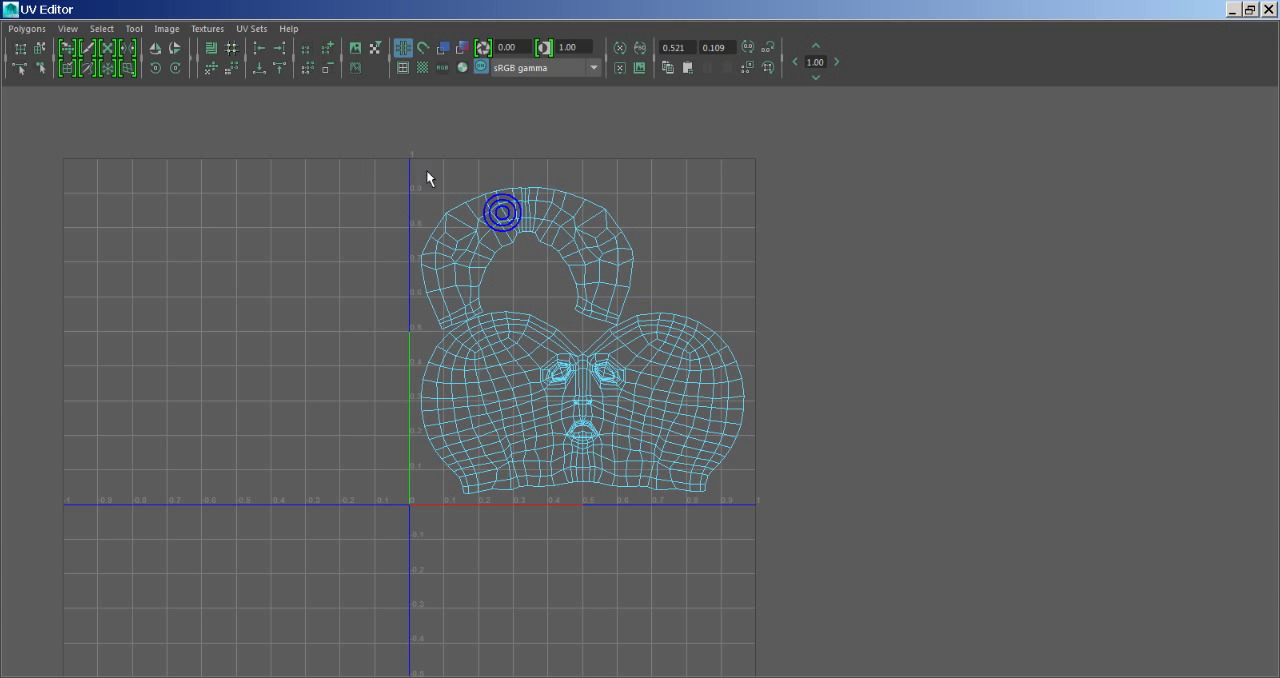
pyautogui.moveTo(357, 143); pyautogui.dragTo(871, 553)
pyautogui.moveTo(818, 341)
pyautogui.mouseDown()
pyautogui.moveTo(790, 348)
pyautogui.moveTo(812, 349)
pyautogui.mouseUp()
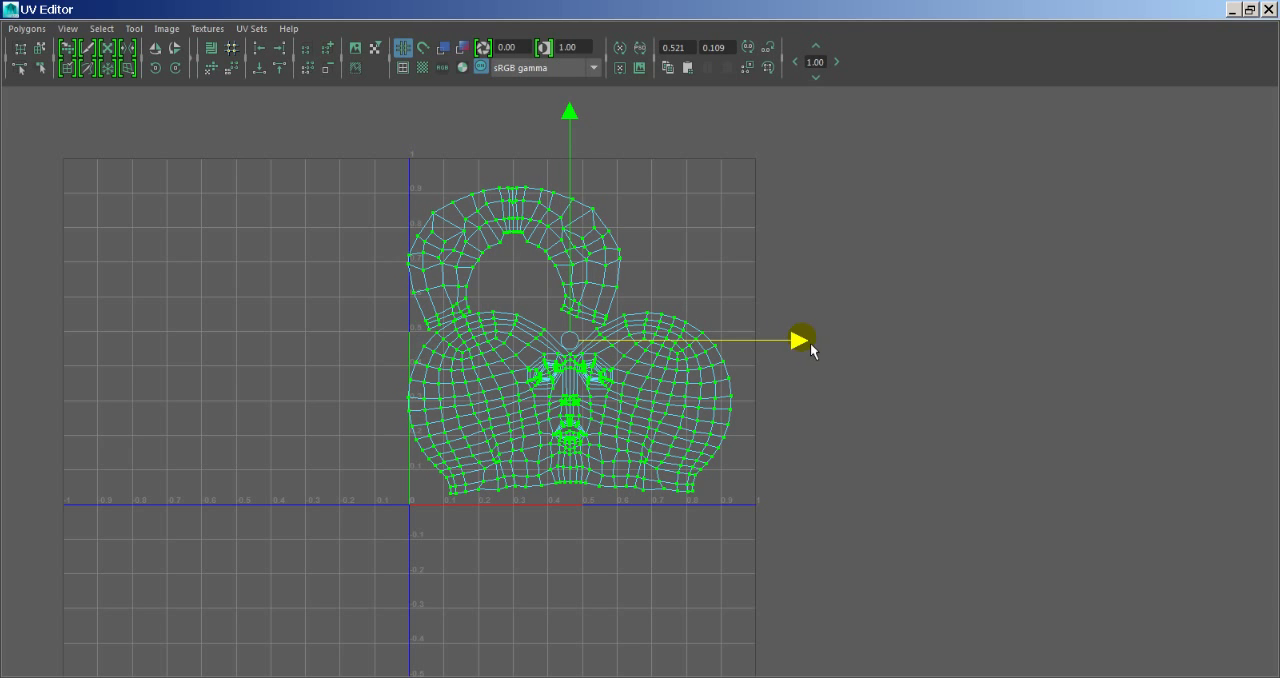
pyautogui.keyDown('alt'); pyautogui.moveTo(578, 392); pyautogui.dragTo(747, 354, button='middle'); pyautogui.keyUp('alt')
pyautogui.keyDown('alt'); pyautogui.moveTo(523, 394); pyautogui.dragTo(931, 391, button='right'); pyautogui.keyUp('alt')
pyautogui.keyDown('alt'); pyautogui.moveTo(335, 382); pyautogui.dragTo(968, 374, button='right'); pyautogui.keyUp('alt')
pyautogui.keyDown('alt'); pyautogui.moveTo(469, 386); pyautogui.dragTo(577, 391, button='middle'); pyautogui.keyUp('alt')
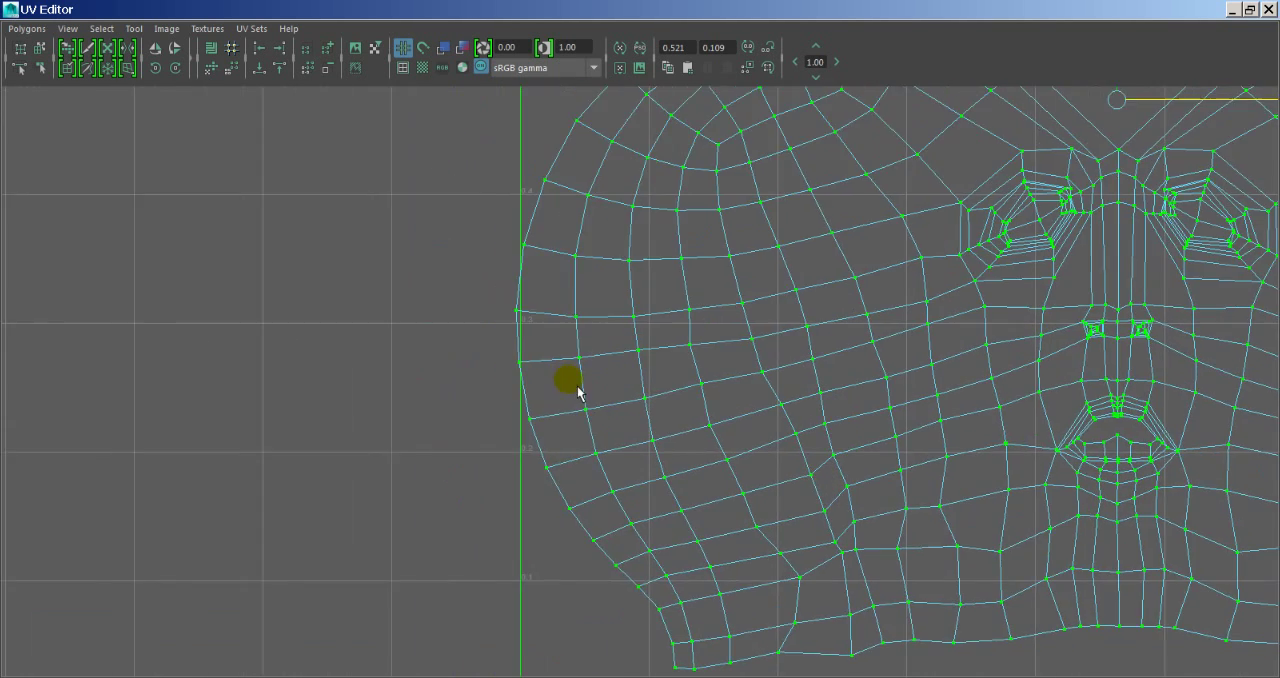
pyautogui.keyDown('alt'); pyautogui.moveTo(583, 383); pyautogui.dragTo(643, 371, button='right'); pyautogui.keyUp('alt')
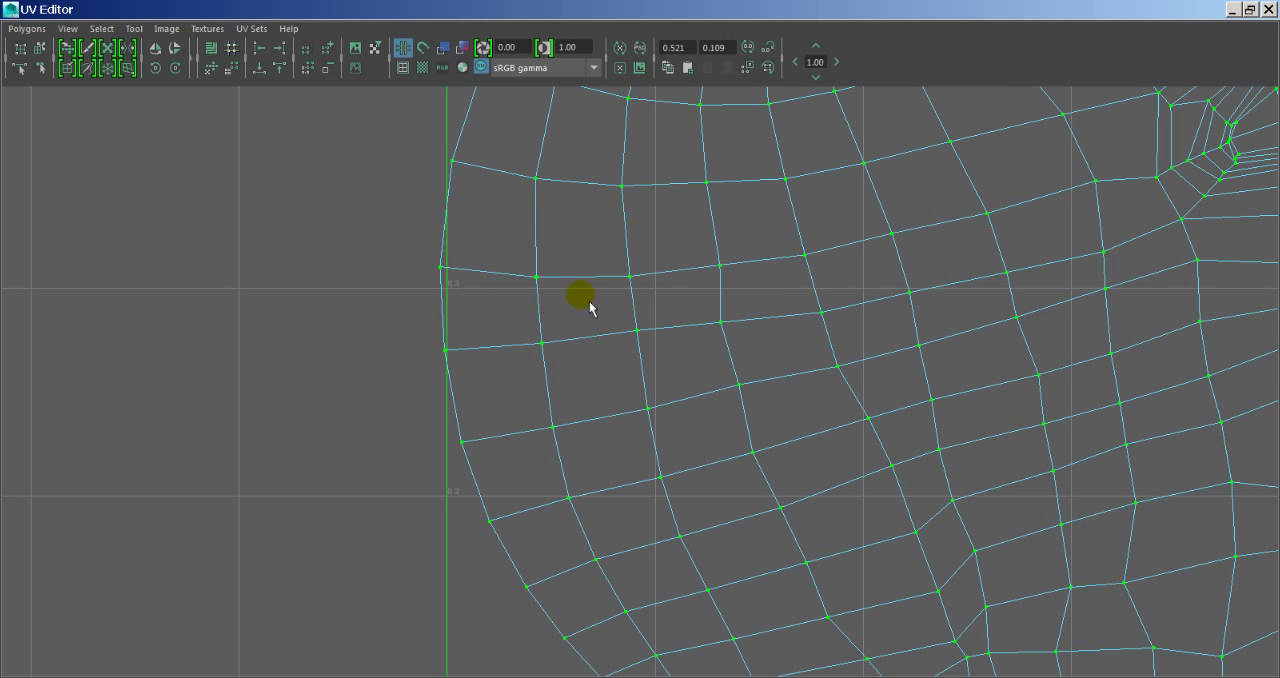
pyautogui.moveTo(591, 307); pyautogui.dragTo(632, 340, button='middle')
pyautogui.press('f')
pyautogui.keyDown('alt'); pyautogui.moveTo(643, 343); pyautogui.dragTo(500, 334, button='right'); pyautogui.keyUp('alt')
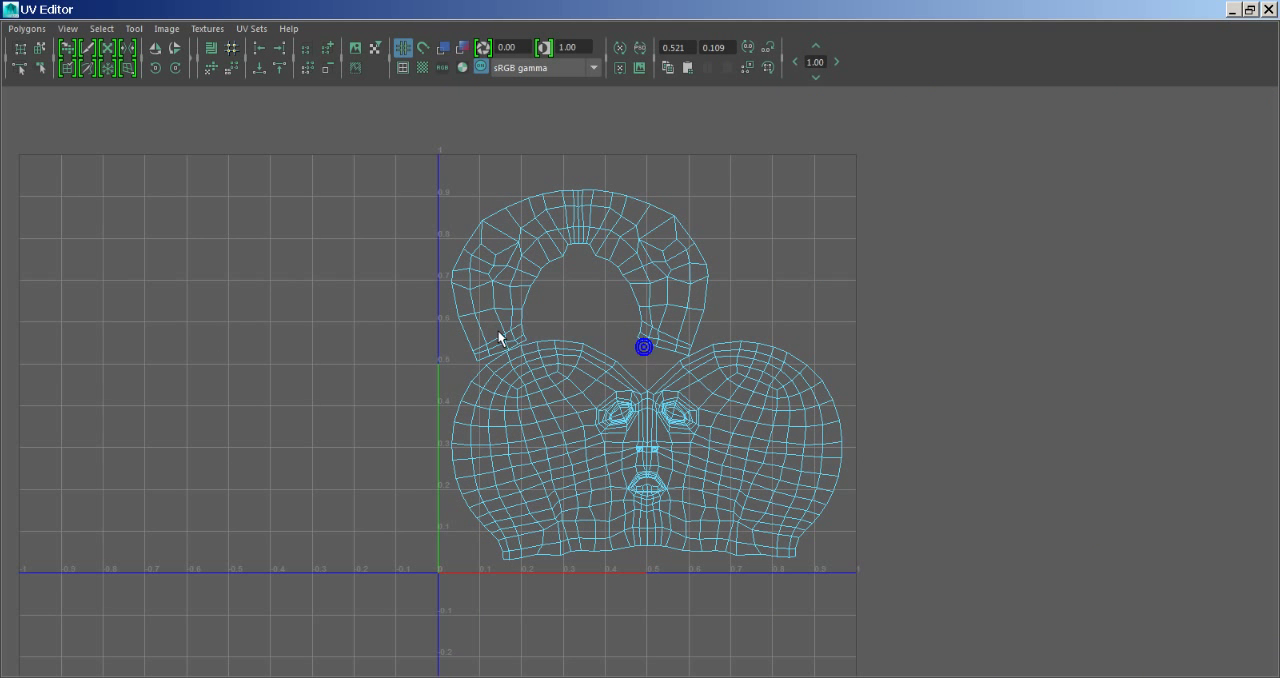
# - Select the whole neck shell, raise it clear of the head shell and centre it horizontally above the face
pyautogui.moveTo(400, 174); pyautogui.dragTo(957, 663)
pyautogui.keyDown('alt'); pyautogui.moveTo(734, 483); pyautogui.dragTo(691, 438, button='middle'); pyautogui.keyUp('alt')
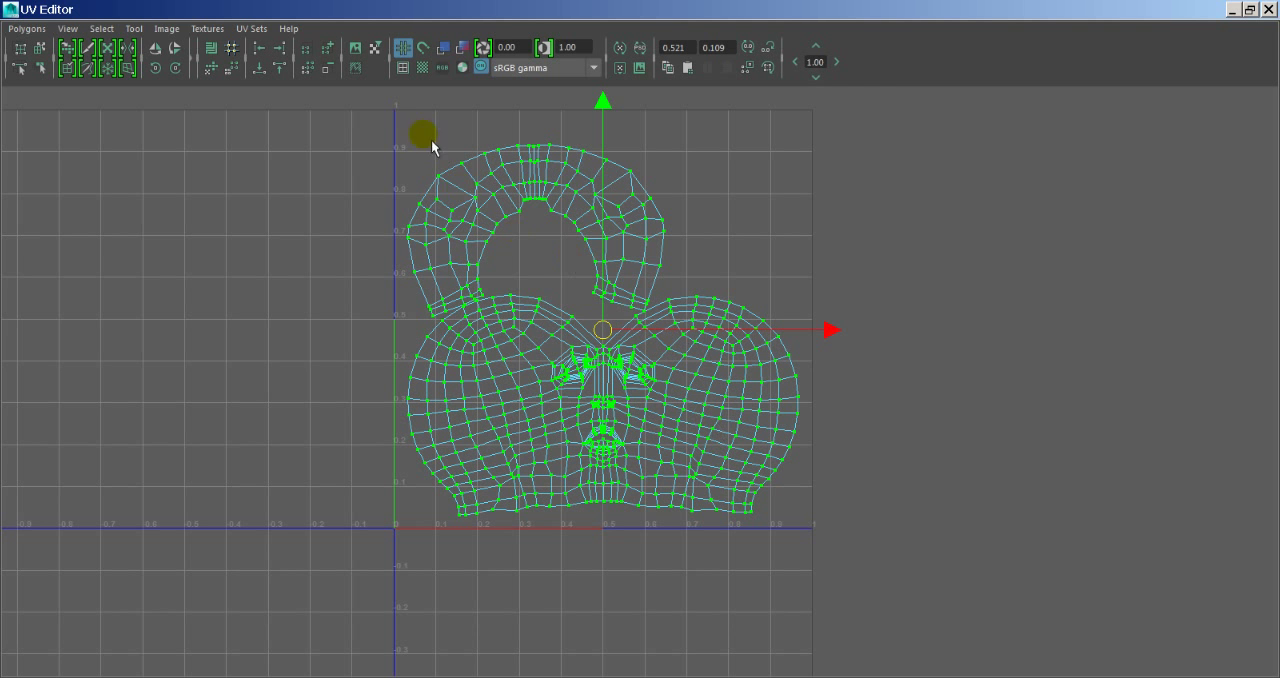
pyautogui.moveTo(450, 260); pyautogui.dragTo(612, 86)
pyautogui.click(101, 28)
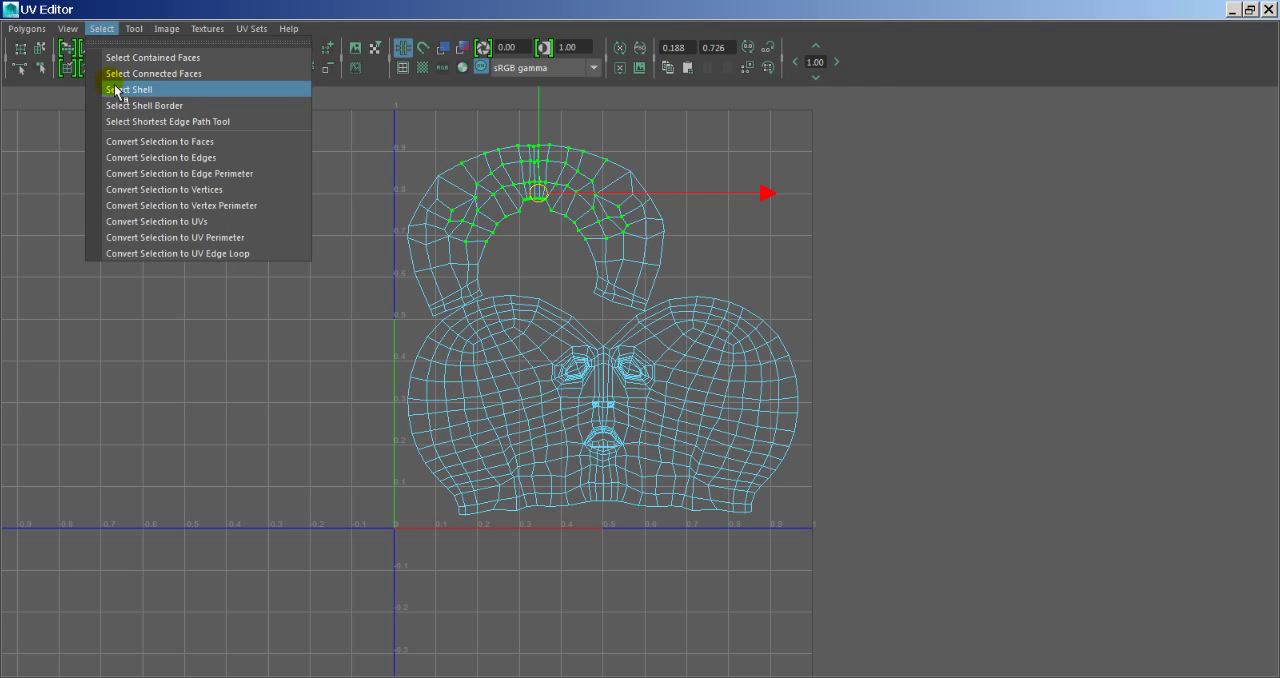
pyautogui.click(115, 88)
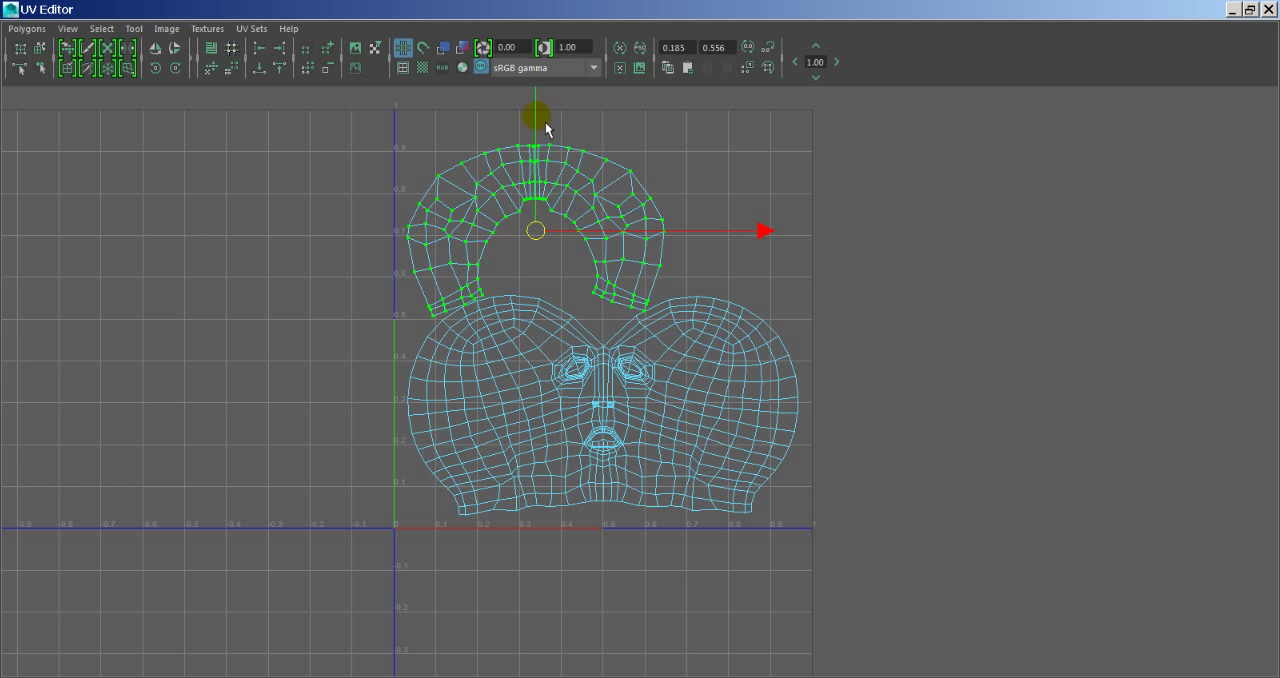
pyautogui.moveTo(545, 122); pyautogui.dragTo(593, 118)
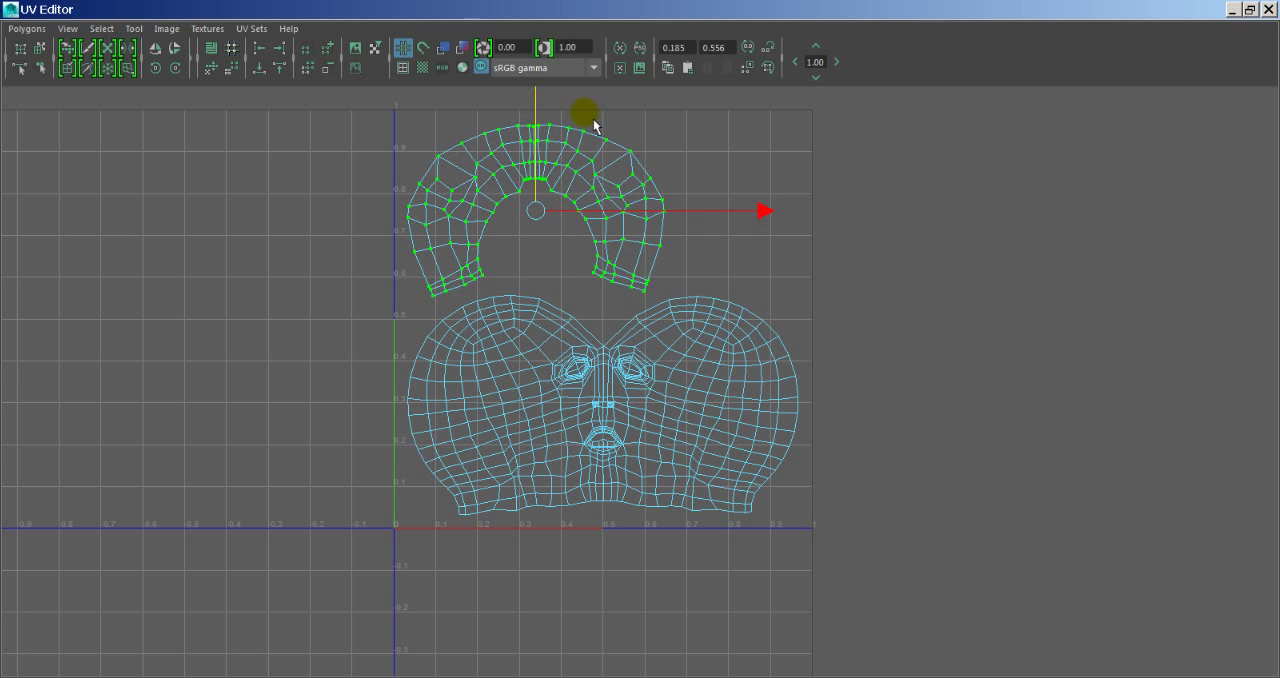
pyautogui.moveTo(746, 209); pyautogui.dragTo(840, 228)
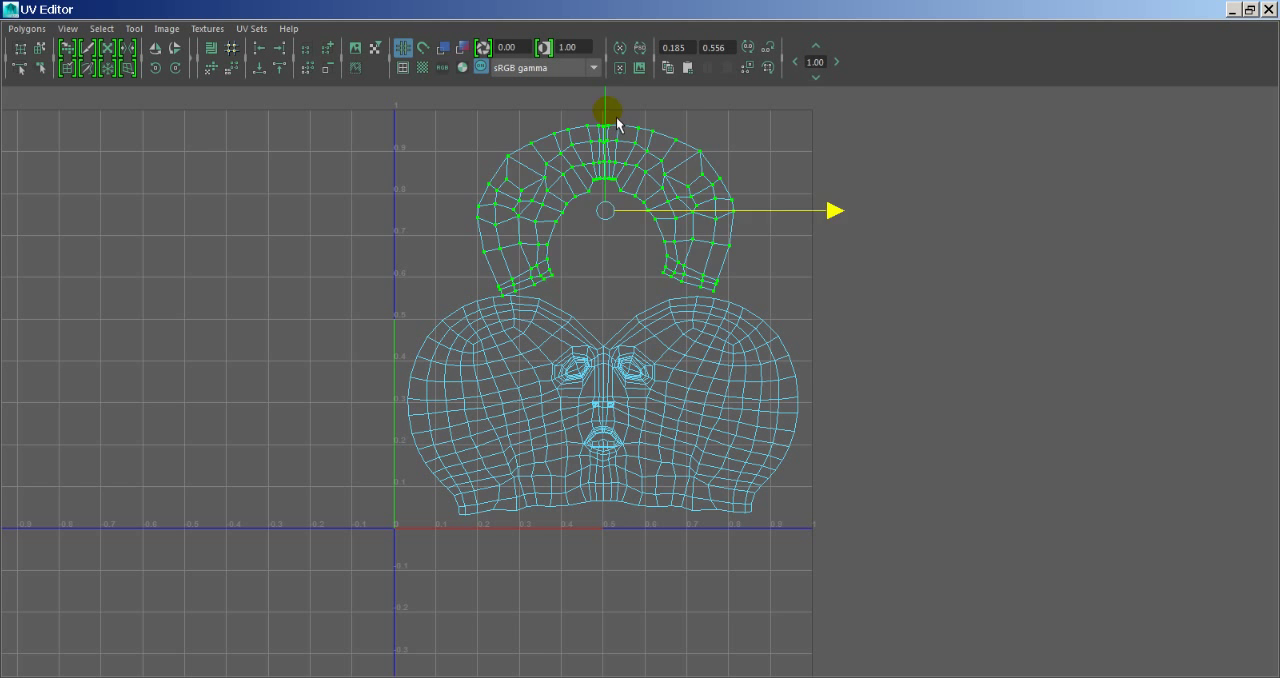
# - Move the neck shell to the lower part of the 0-to-1 space and raise the head shell above it
pyautogui.moveTo(616, 122); pyautogui.dragTo(655, 511)
pyautogui.moveTo(296, 217); pyautogui.dragTo(882, 676)
pyautogui.moveTo(614, 438); pyautogui.dragTo(614, 270)
pyautogui.click(820, 452)
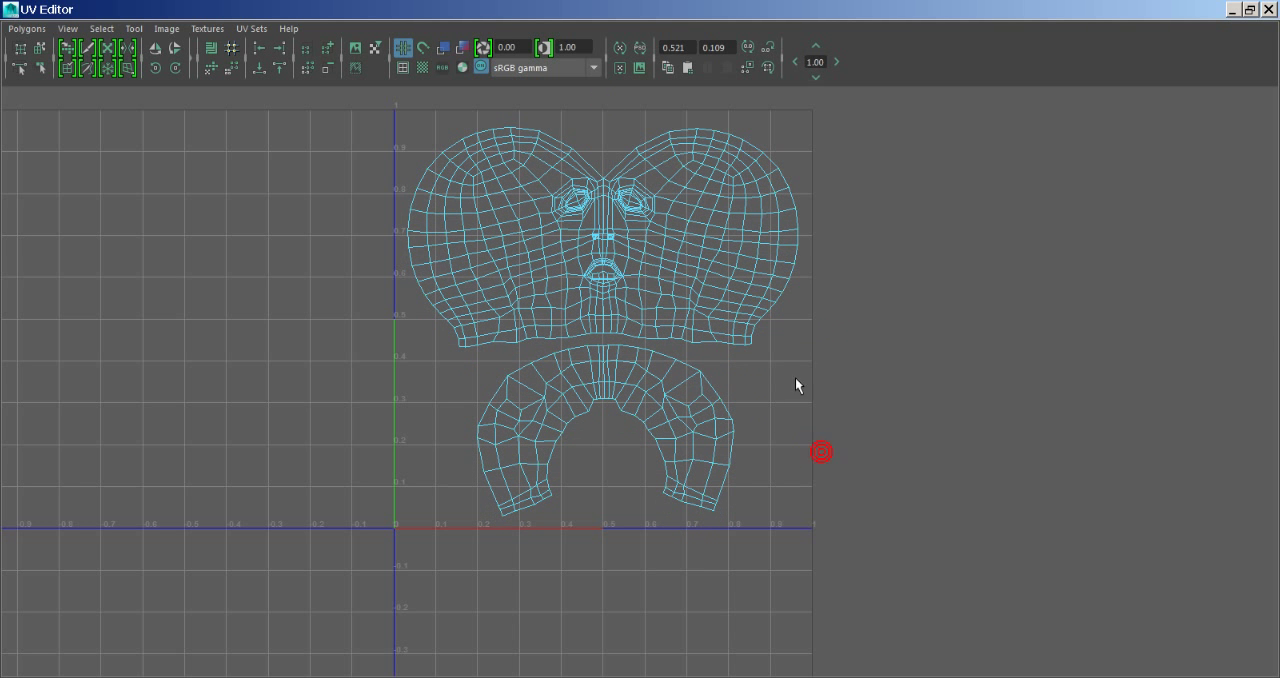
pyautogui.keyDown('alt'); pyautogui.moveTo(777, 357); pyautogui.dragTo(760, 370, button='middle'); pyautogui.keyUp('alt')
pyautogui.keyDown('alt'); pyautogui.moveTo(737, 363); pyautogui.dragTo(722, 365, button='right'); pyautogui.keyUp('alt')
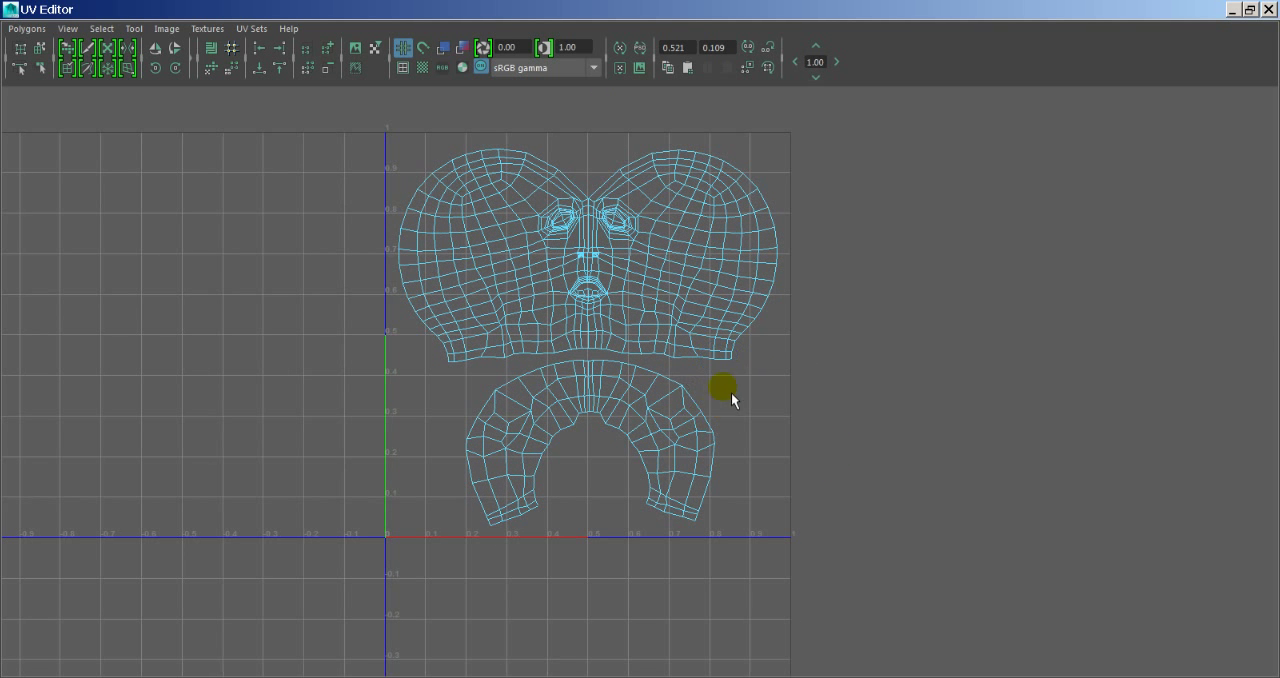
# - Select the whole neck shell, rotate it slightly to level it and shift it sideways to centre it under the face
pyautogui.moveTo(749, 379); pyautogui.dragTo(450, 528)
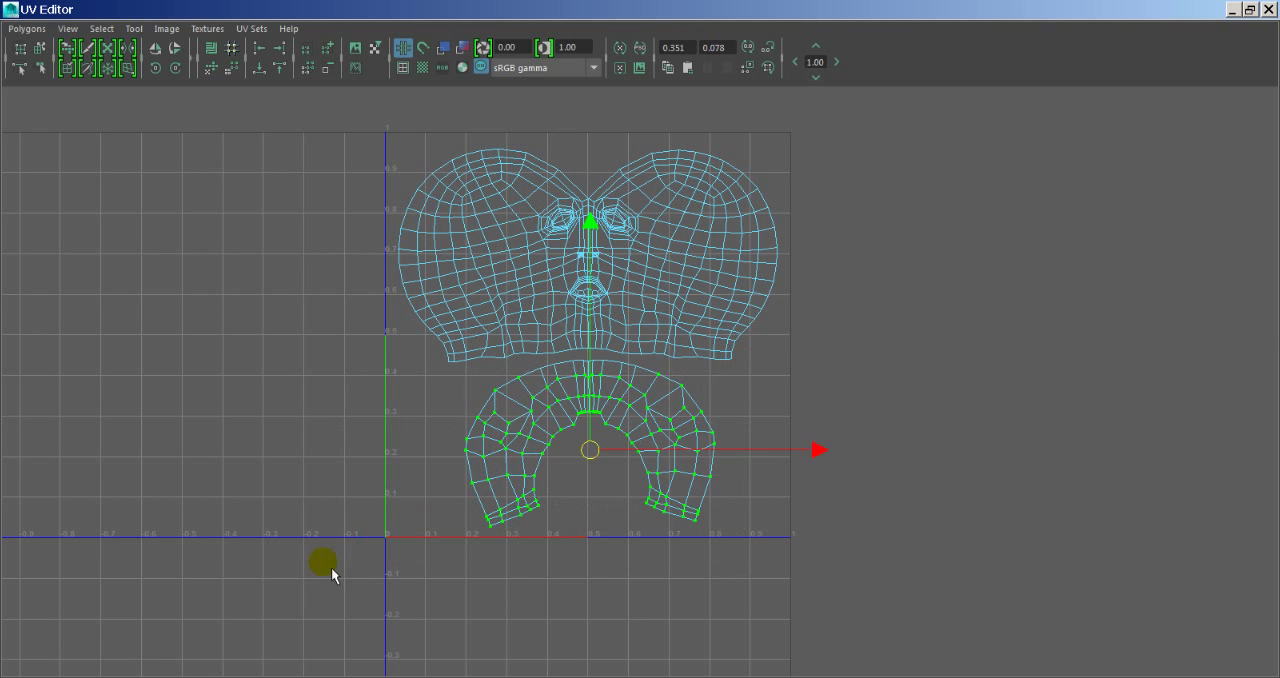
pyautogui.click(108, 29)
pyautogui.click(132, 90)
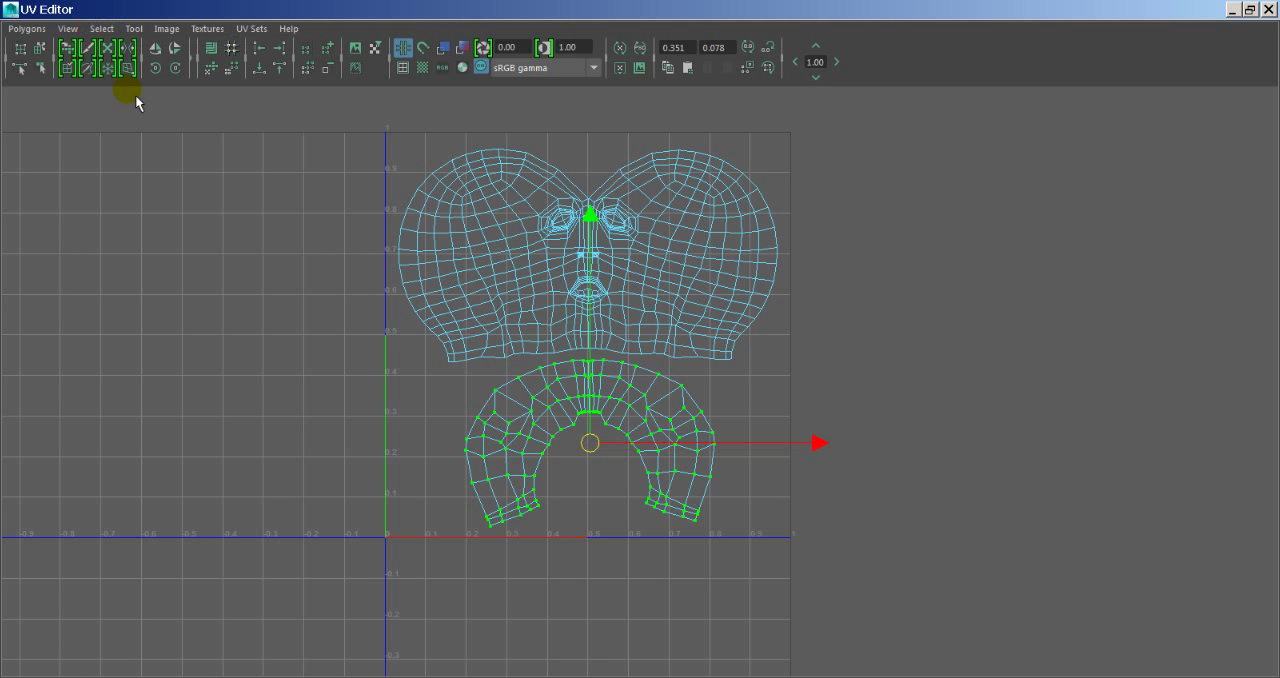
pyautogui.press('e')
pyautogui.click(715, 264)
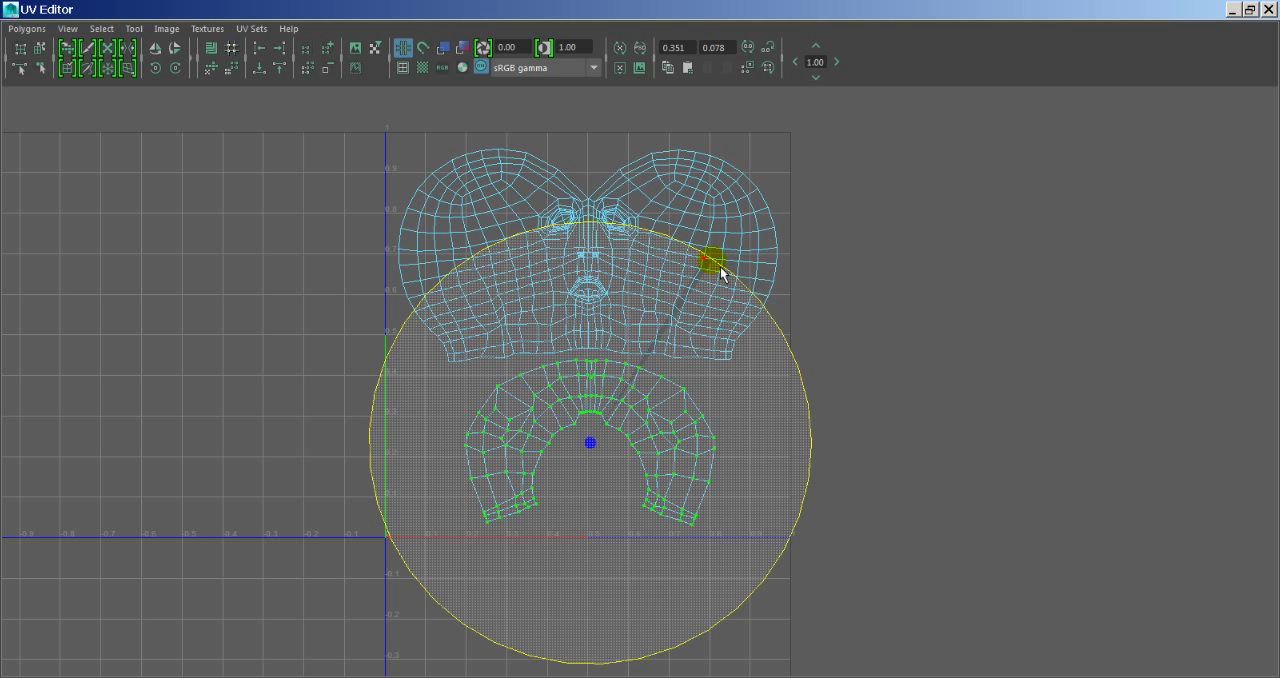
pyautogui.press('w')
pyautogui.moveTo(644, 448); pyautogui.dragTo(640, 455)
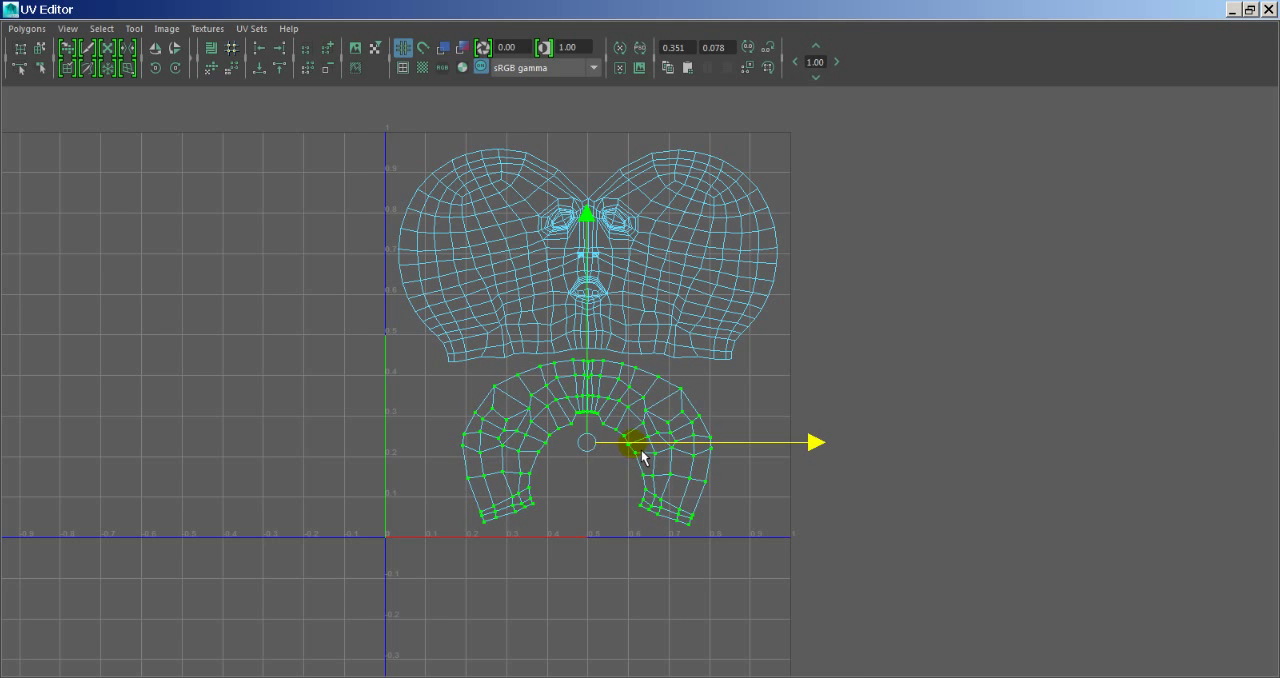
# - Check the neck shell's rotation and centring beneath the face up close, and clear the UV selection
pyautogui.scroll(5, 640, 450)
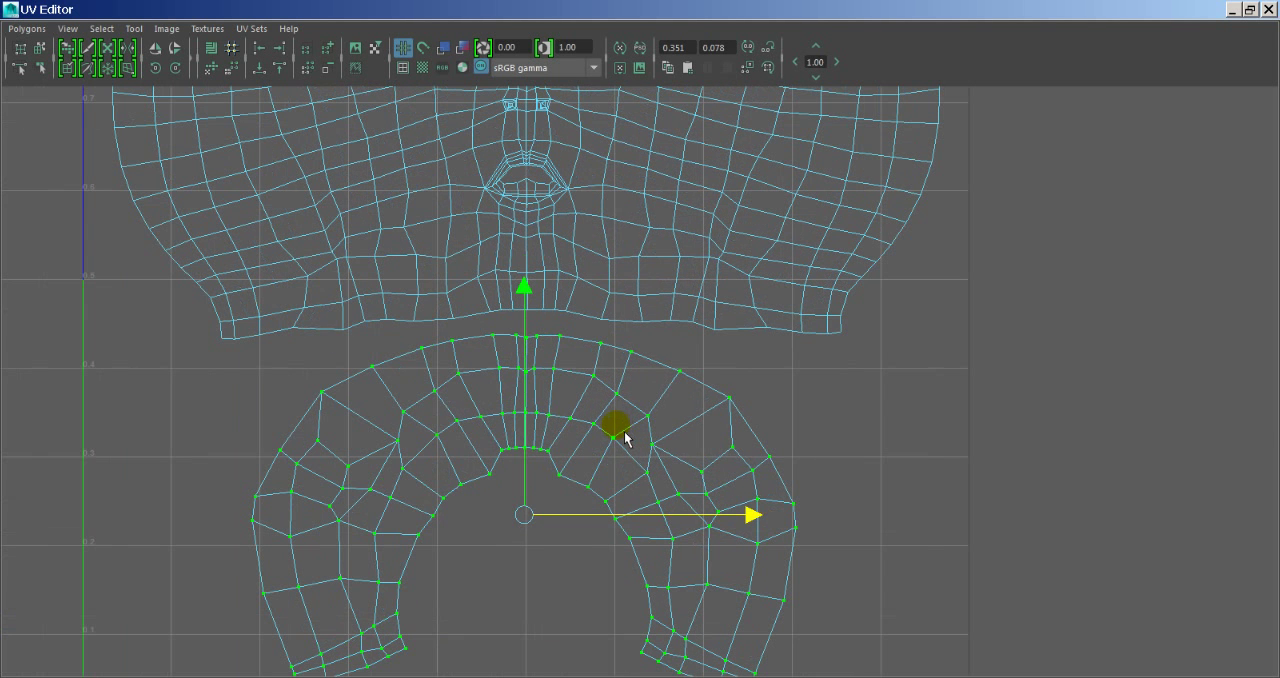
pyautogui.press('e')
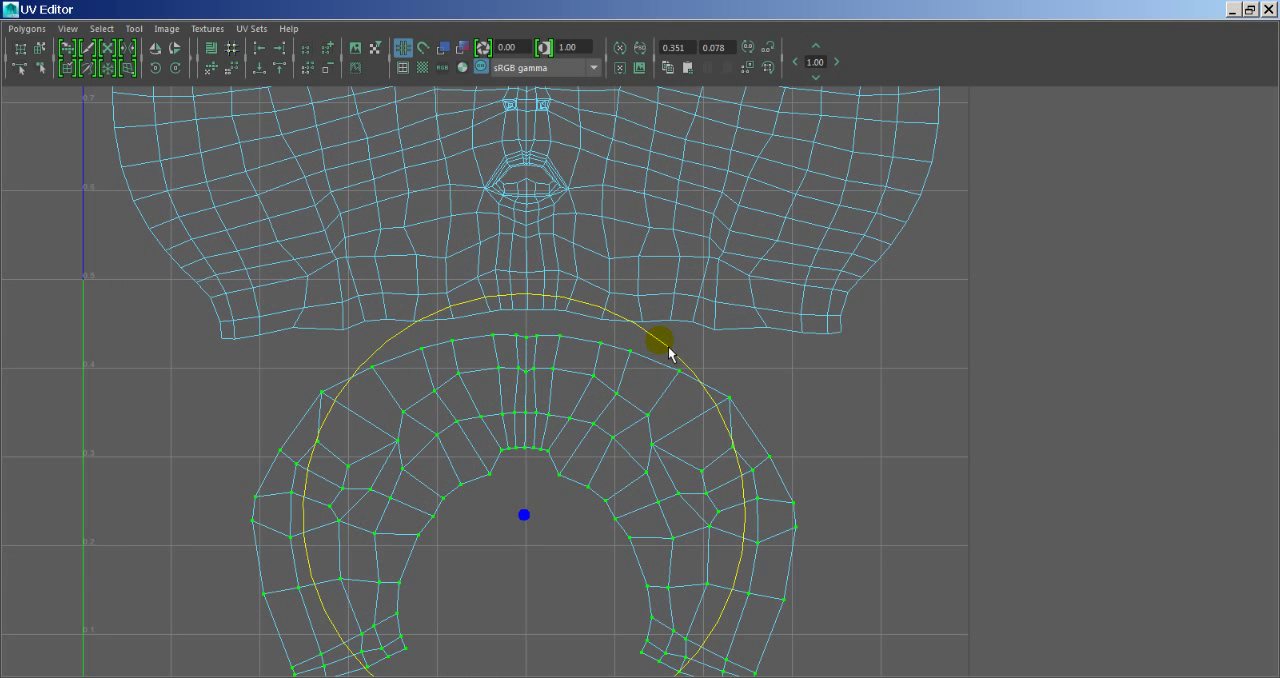
pyautogui.press('w')
pyautogui.scroll(-6, 491, 366)
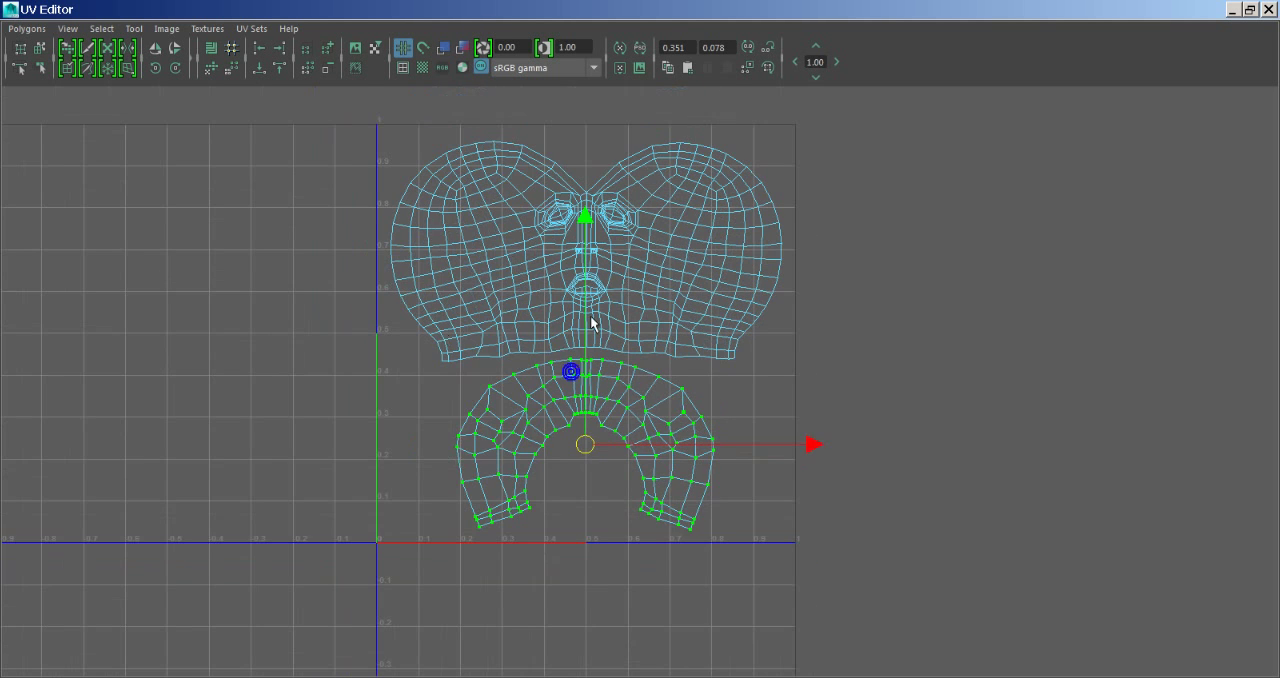
pyautogui.scroll(-3, 700, 414)
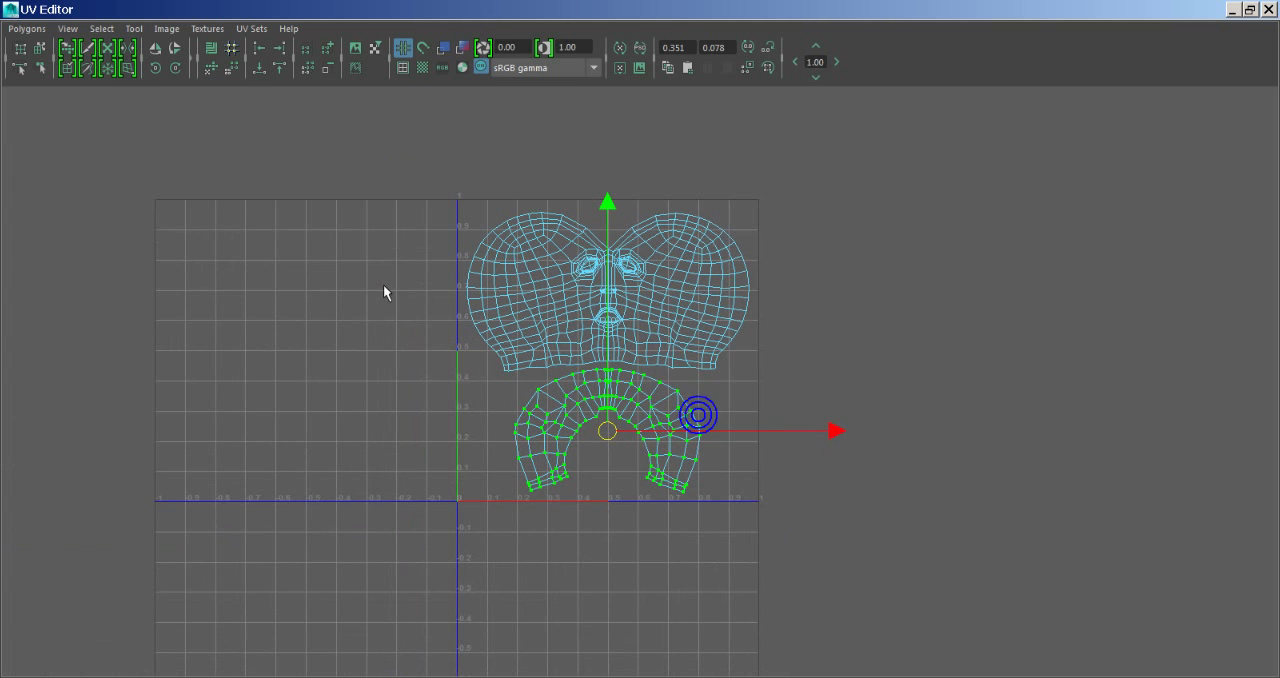
pyautogui.click(383, 286)
pyautogui.keyDown('alt'); pyautogui.moveTo(533, 177); pyautogui.dragTo(506, 210, button='middle'); pyautogui.keyUp('alt')
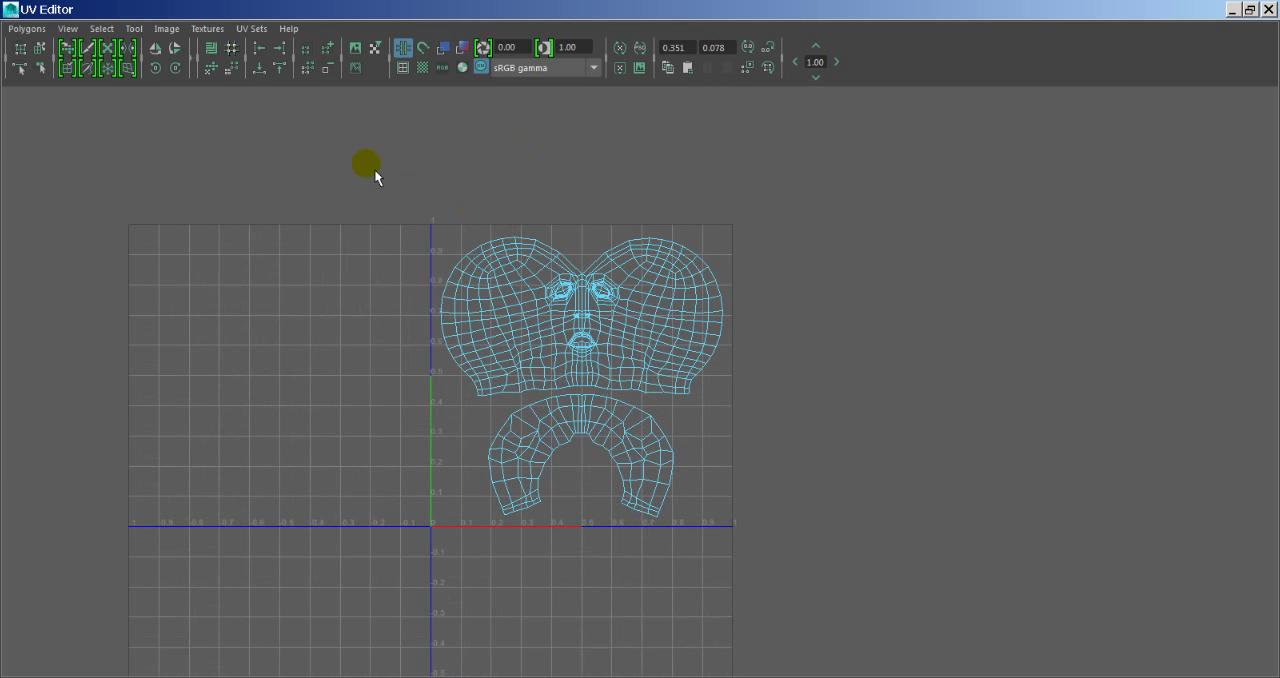
# - Restore the UV Editor to a smaller window and examine the checker pattern on the whole head in the perspective view
pyautogui.click(558, 408)
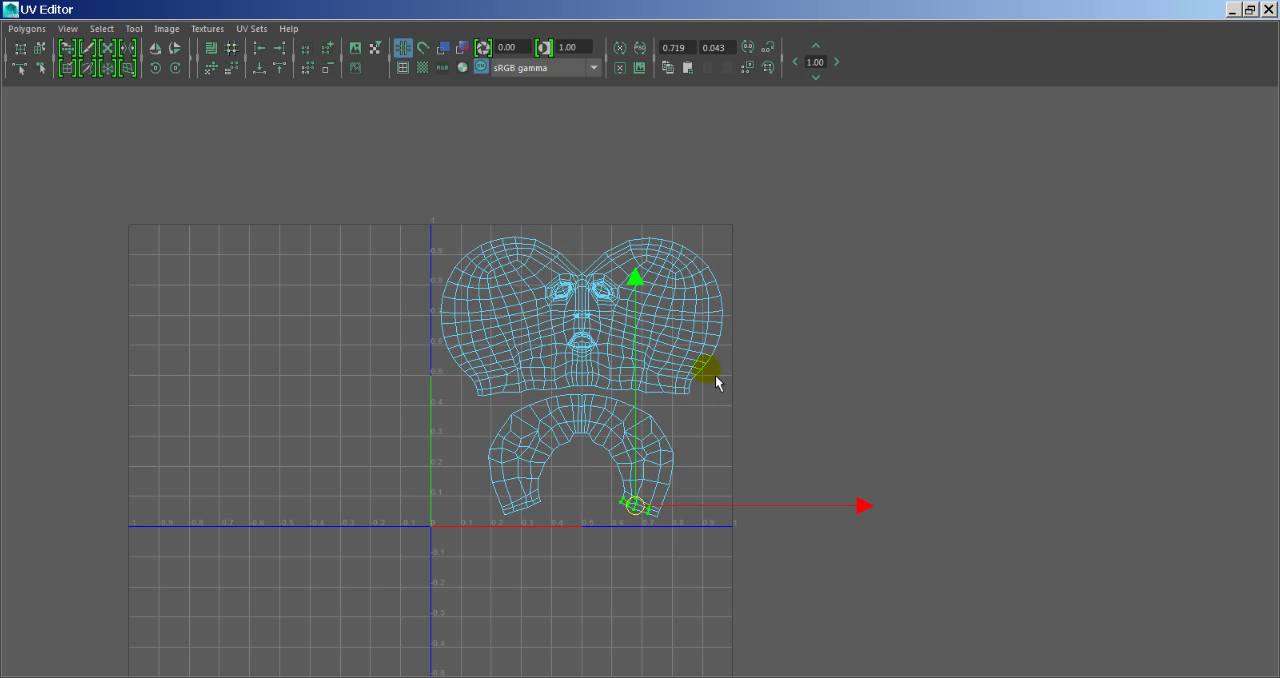
pyautogui.doubleClick(746, 12)
pyautogui.moveTo(651, 120); pyautogui.dragTo(436, 106)
pyautogui.keyDown('alt'); pyautogui.moveTo(847, 332); pyautogui.dragTo(786, 347); pyautogui.keyUp('alt')
pyautogui.press('f')
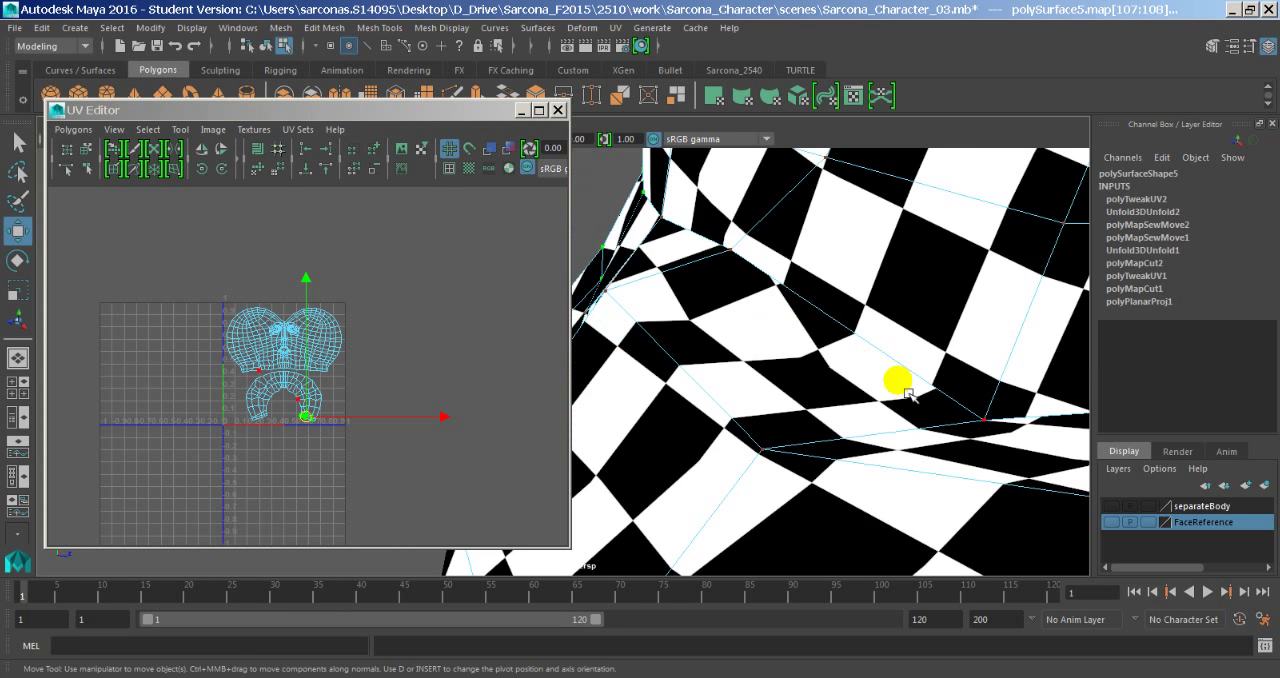
pyautogui.keyDown('alt'); pyautogui.moveTo(897, 380); pyautogui.dragTo(814, 375, button='right'); pyautogui.keyUp('alt')
pyautogui.keyDown('alt'); pyautogui.moveTo(827, 347); pyautogui.dragTo(803, 428, button='middle'); pyautogui.keyUp('alt')
pyautogui.keyDown('alt'); pyautogui.moveTo(795, 419); pyautogui.dragTo(684, 386); pyautogui.keyUp('alt')
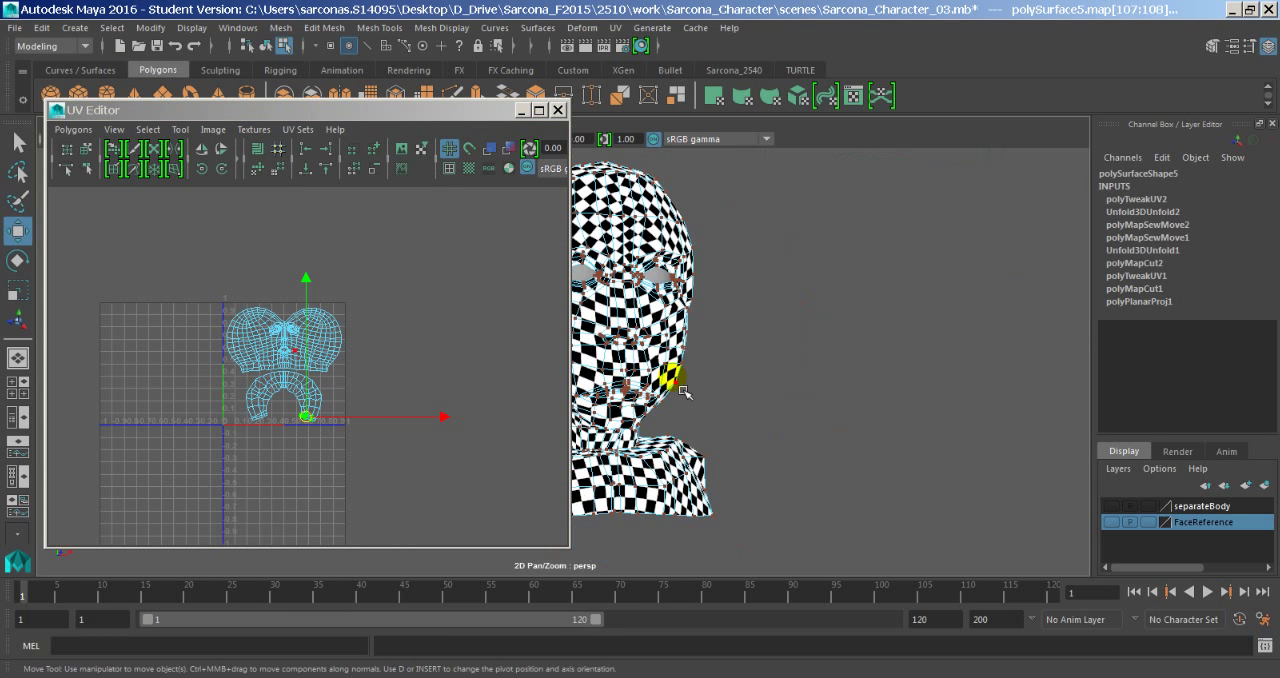
# - Take a last look at the shell layout and close the UV Editor
pyautogui.click(276, 346)
pyautogui.keyDown('alt'); pyautogui.moveTo(307, 270); pyautogui.dragTo(375, 258, button='middle'); pyautogui.keyUp('alt')
pyautogui.keyDown('alt'); pyautogui.moveTo(289, 320); pyautogui.dragTo(538, 337, button='right'); pyautogui.keyUp('alt')
pyautogui.click(558, 110)
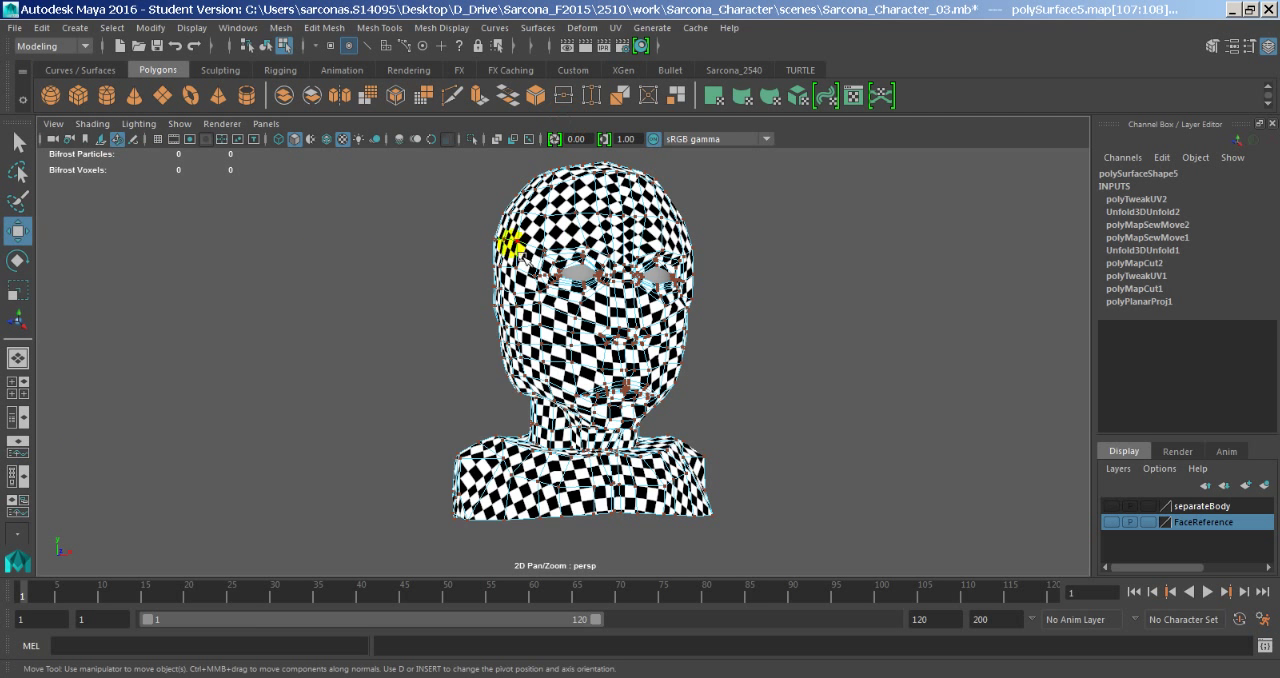
# - Return the head mesh to object mode, delete its construction history and deselect it
pyautogui.moveTo(512, 258); pyautogui.dragTo(580, 237, button='right')
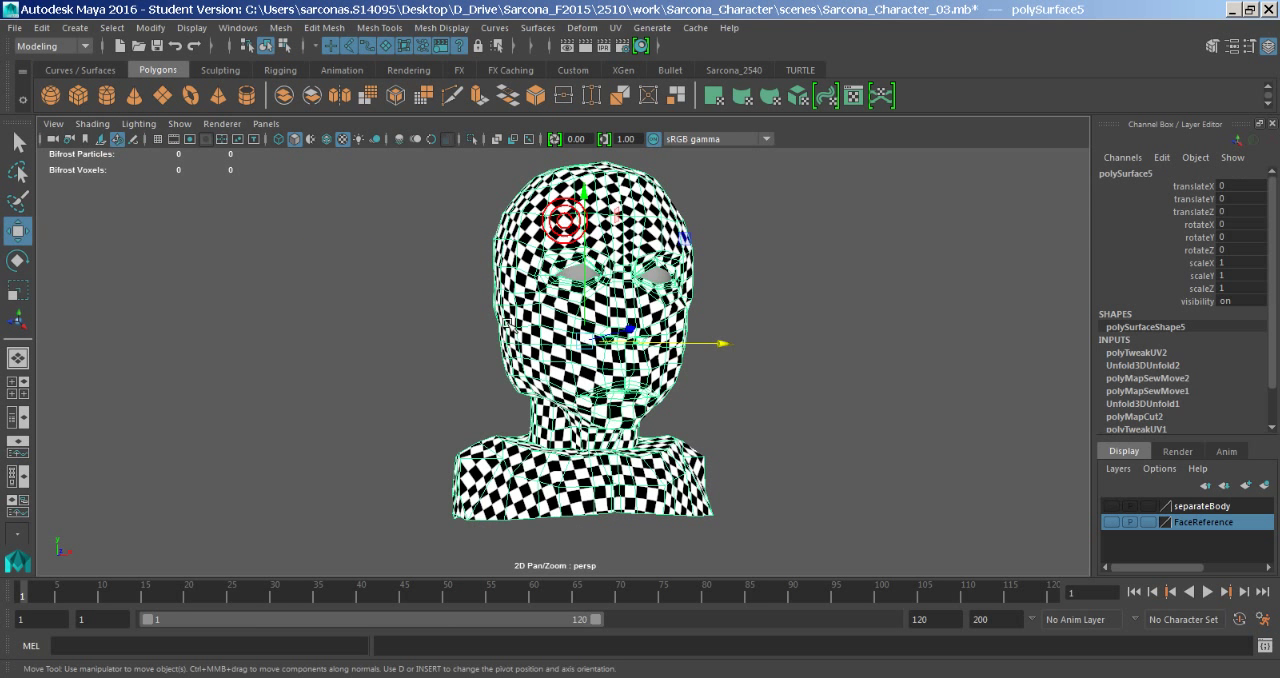
pyautogui.click(43, 28)
pyautogui.moveTo(220, 214)
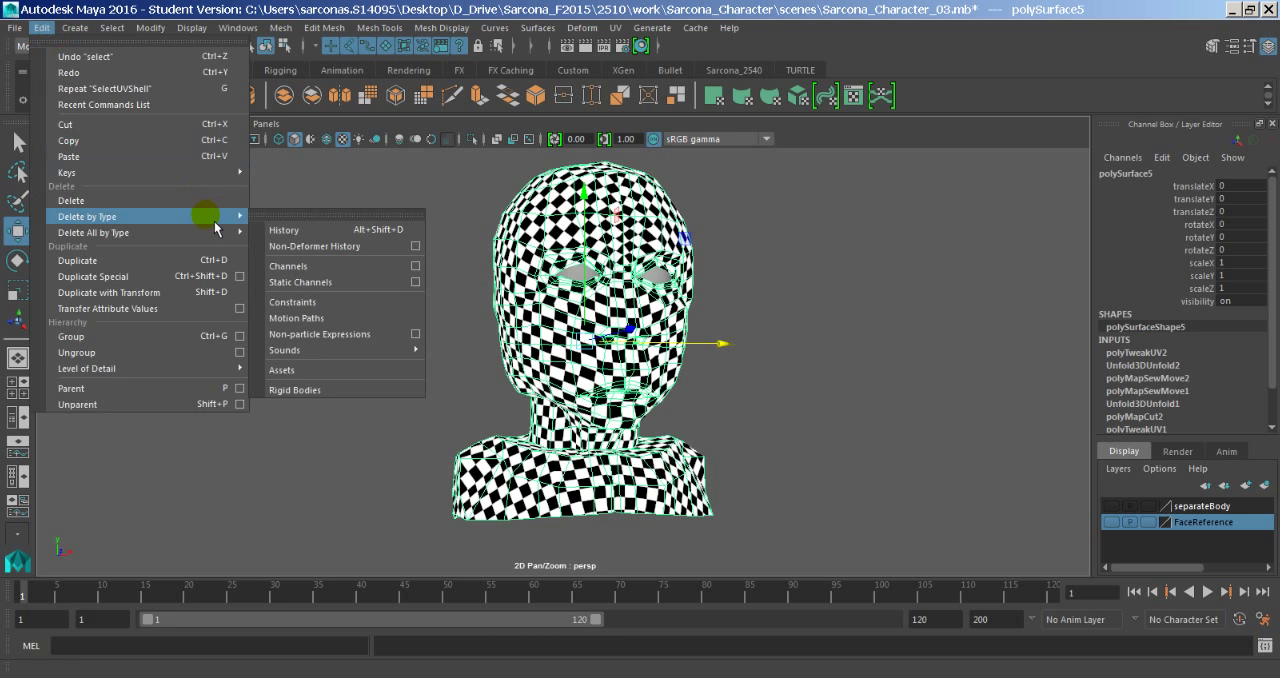
pyautogui.click(265, 225)
pyautogui.click(318, 271)
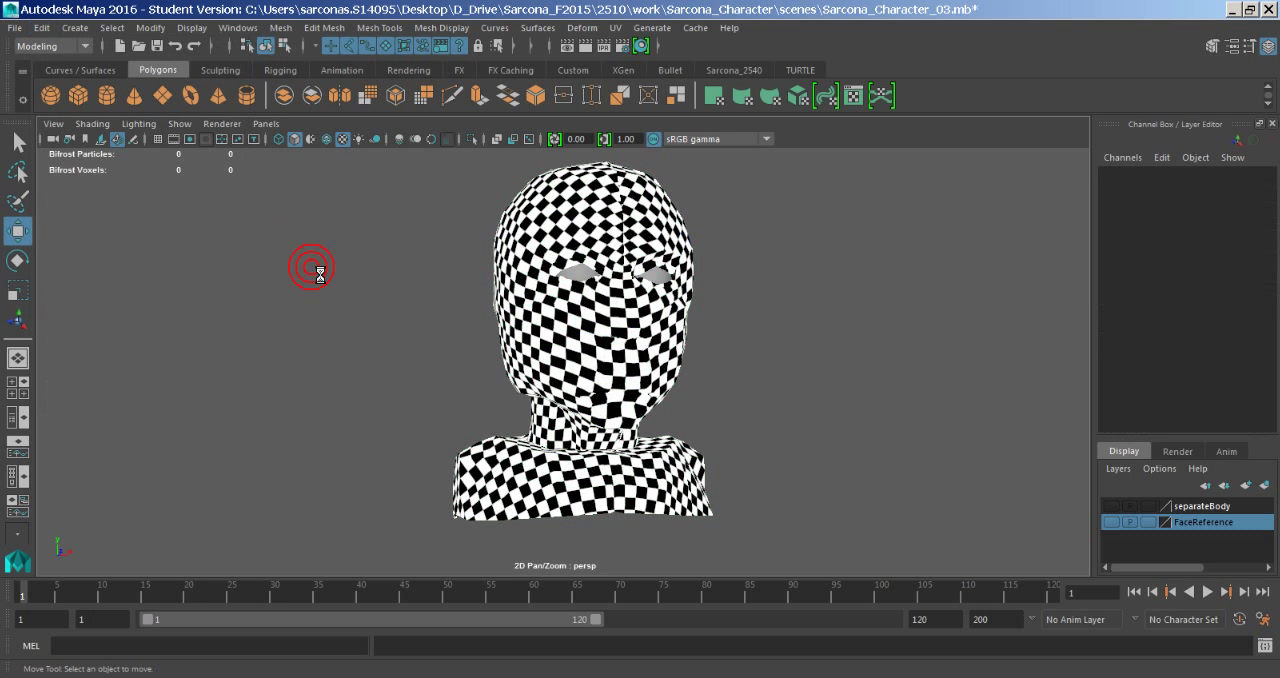
# - Save the scene and check the checkered head and shoulders from another angle
pyautogui.hotkey('ctrl', 's')
pyautogui.click(508, 345)
pyautogui.keyDown('alt'); pyautogui.moveTo(738, 415); pyautogui.dragTo(729, 412, button='right'); pyautogui.keyUp('alt')
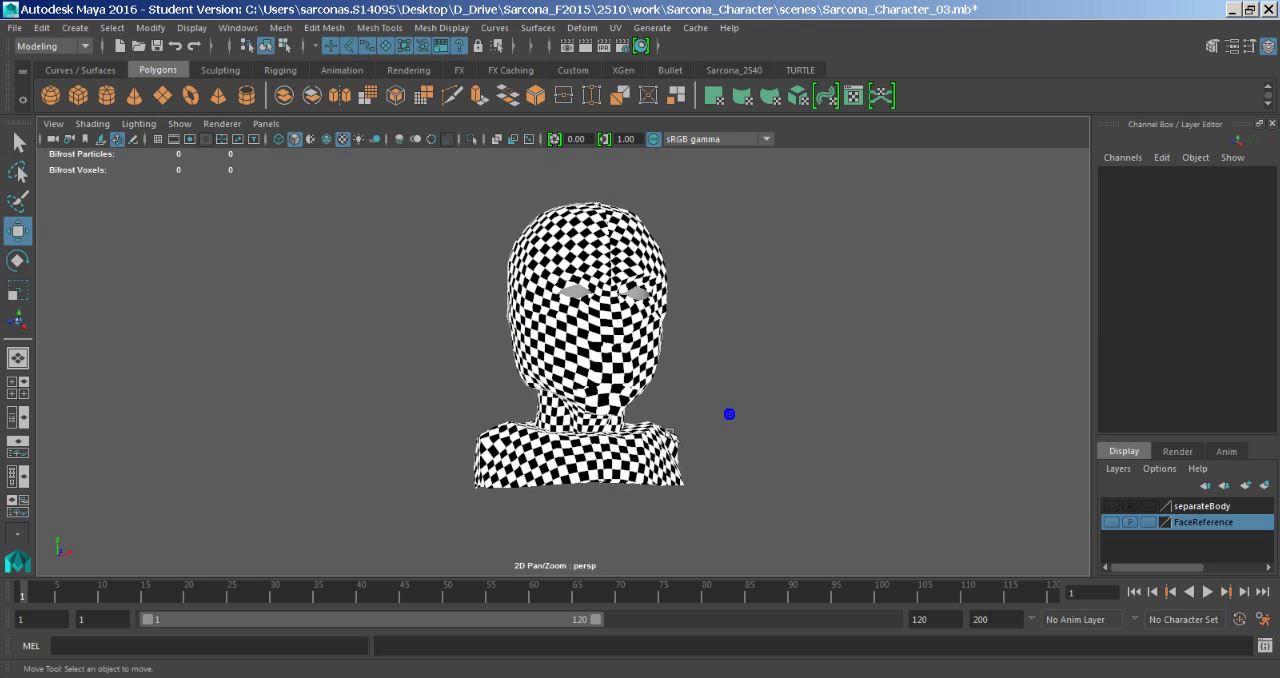
pyautogui.keyDown('alt'); pyautogui.moveTo(729, 413); pyautogui.dragTo(657, 420); pyautogui.keyUp('alt')
pyautogui.keyDown('alt'); pyautogui.moveTo(452, 398); pyautogui.dragTo(432, 344); pyautogui.keyUp('alt')
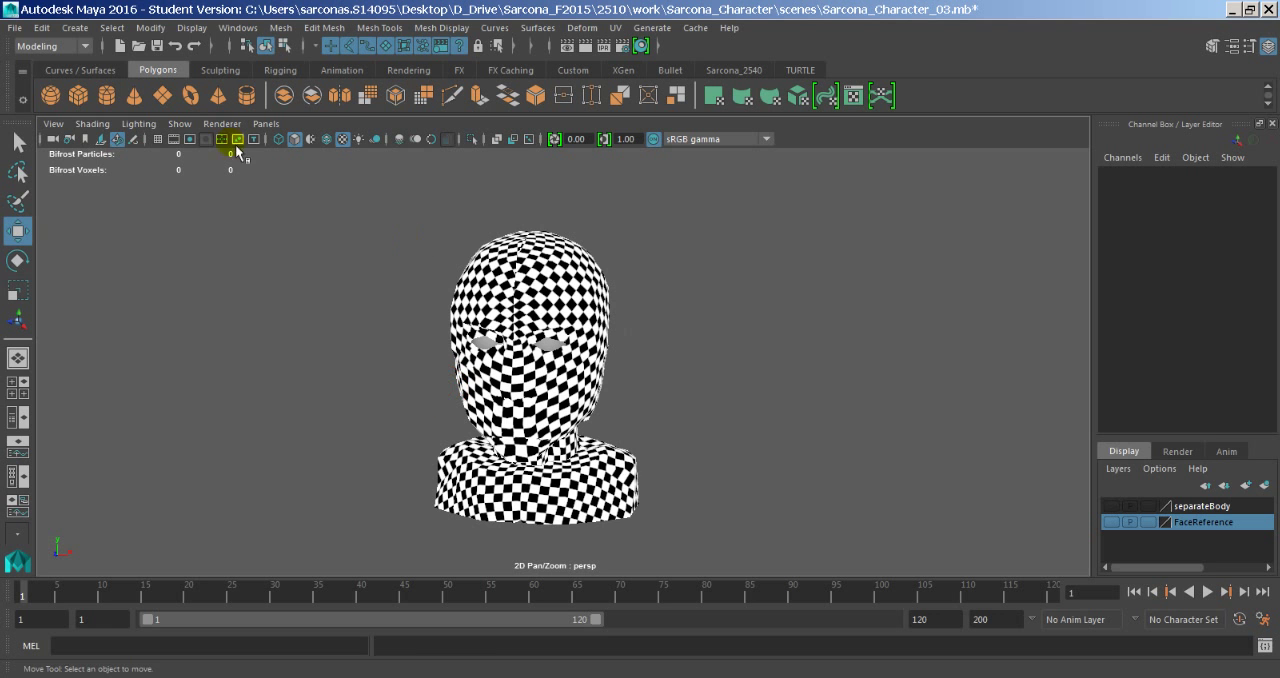
pyautogui.click(20, 30)
pyautogui.click(343, 460)
# - Launch ZBrush 4R7 64-bit and browse the project files in LightBox
pyautogui.press('super')
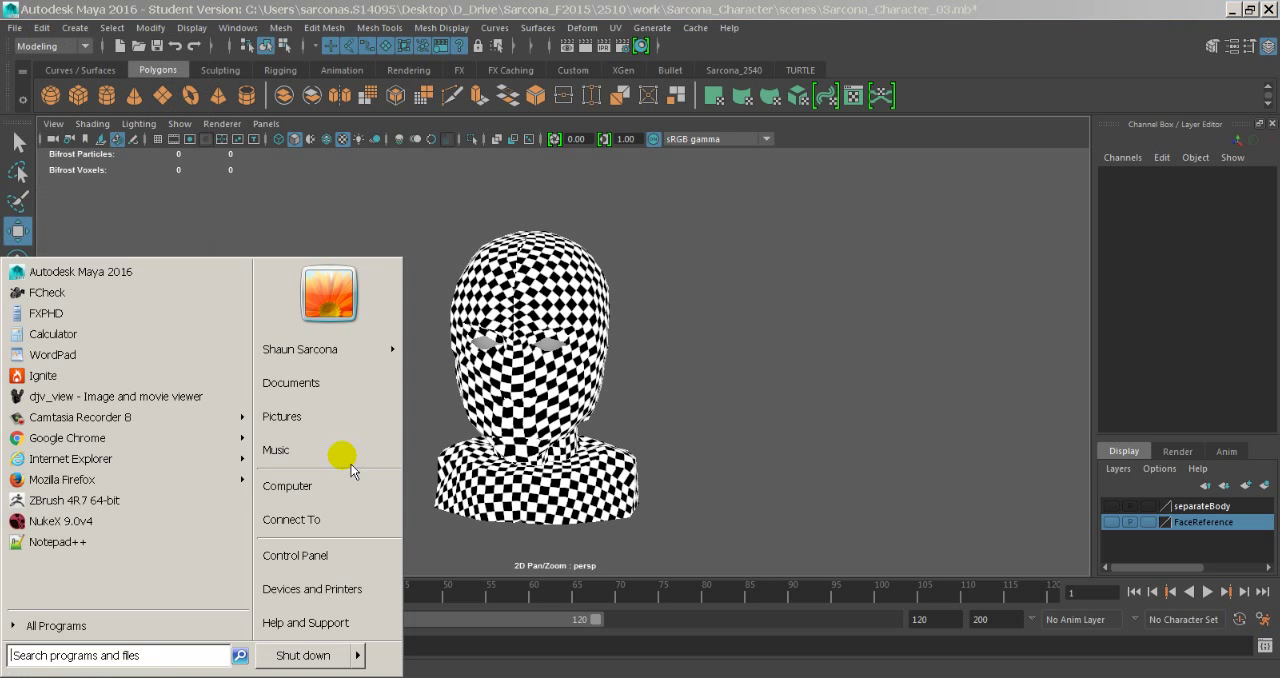
pyautogui.click(75, 506)
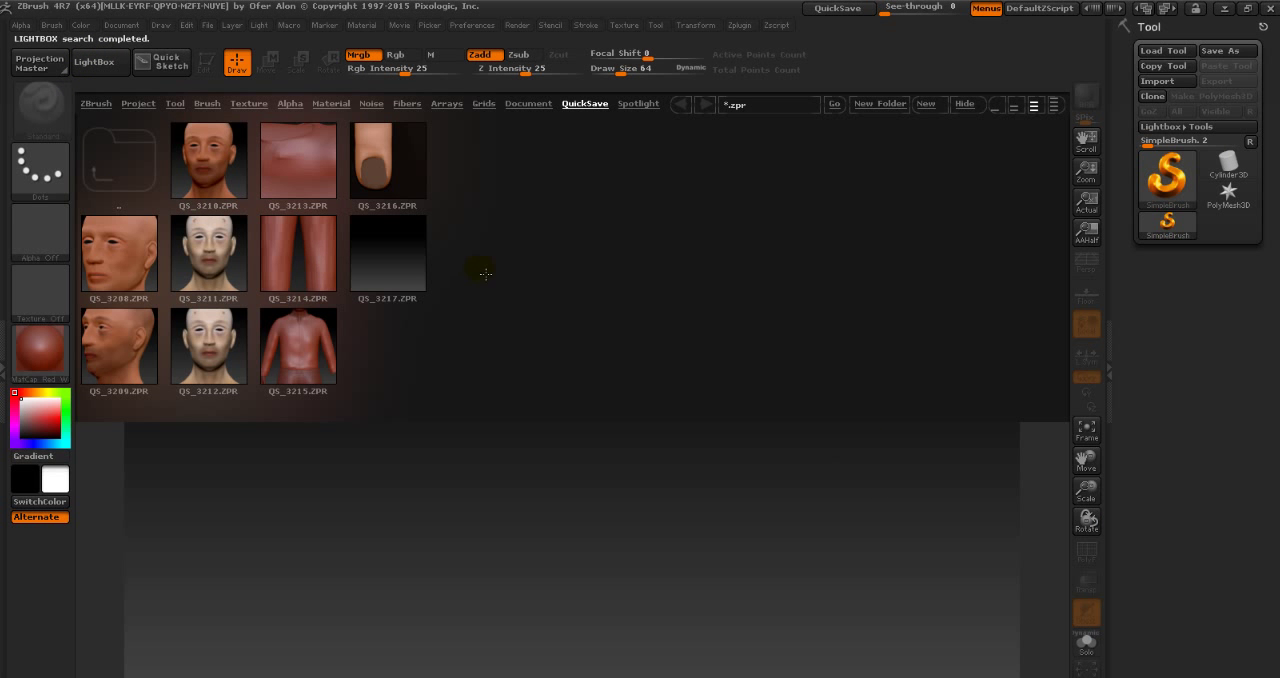
pyautogui.click(536, 105)
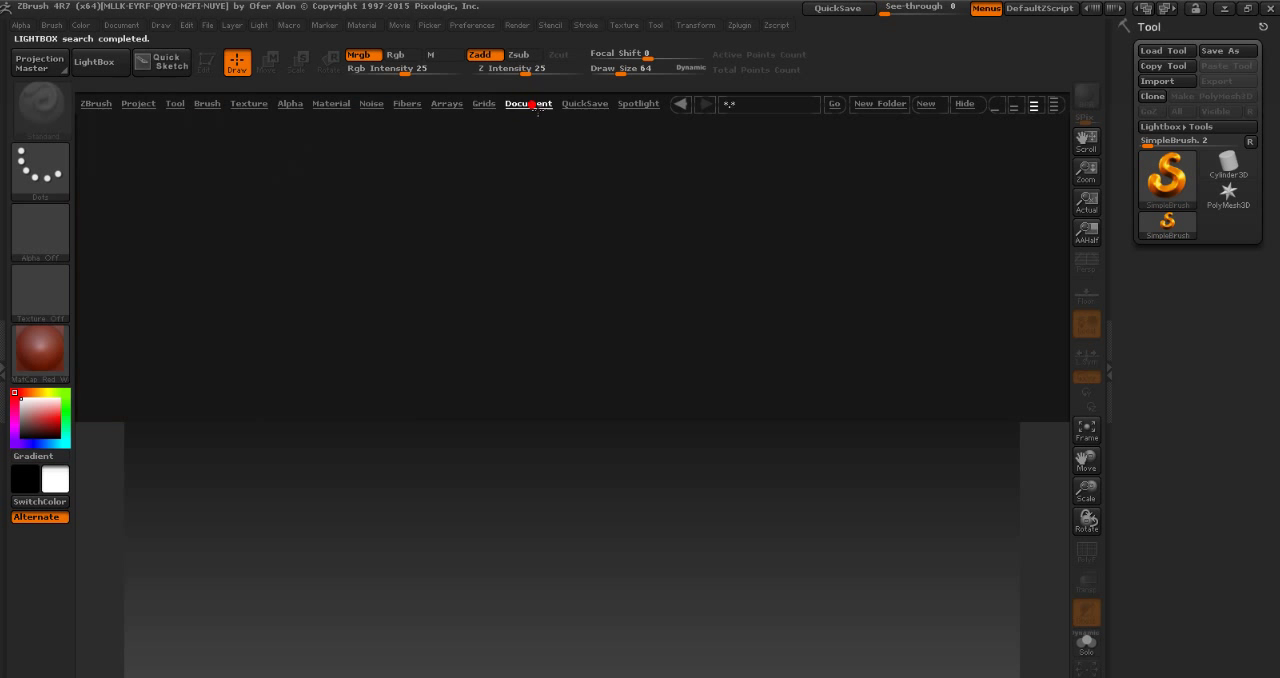
pyautogui.click(484, 105)
pyautogui.click(148, 112)
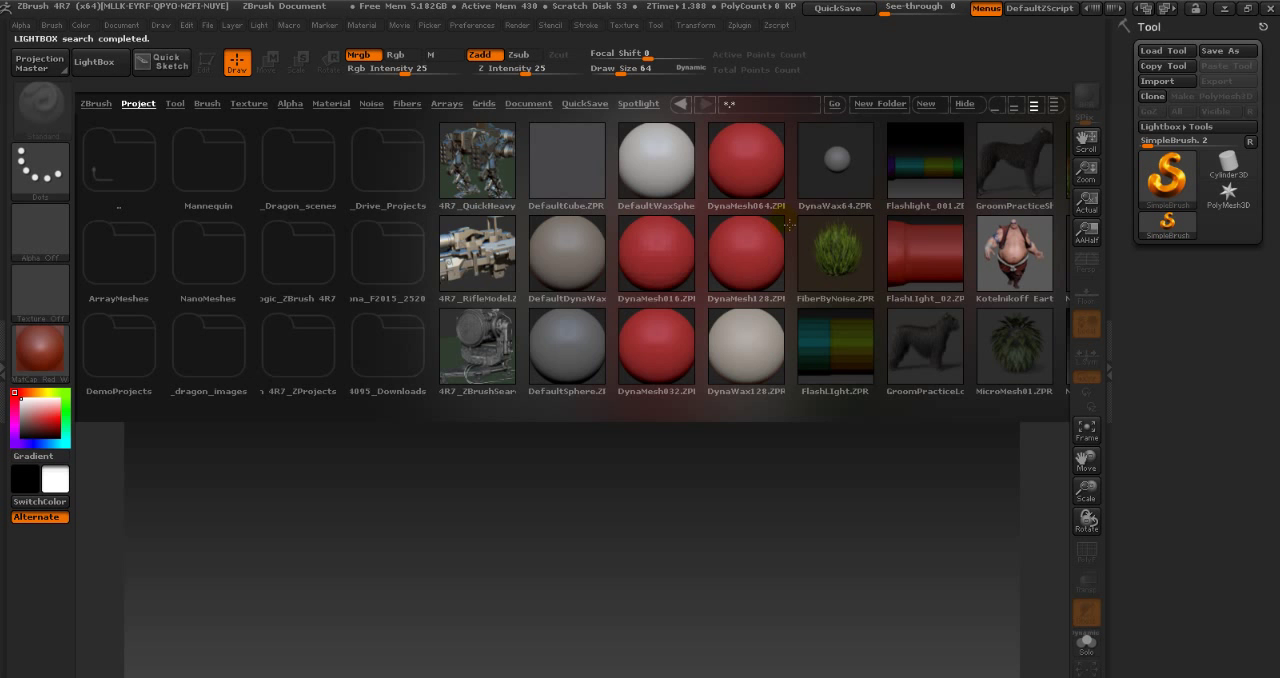
pyautogui.moveTo(805, 213); pyautogui.dragTo(577, 221)
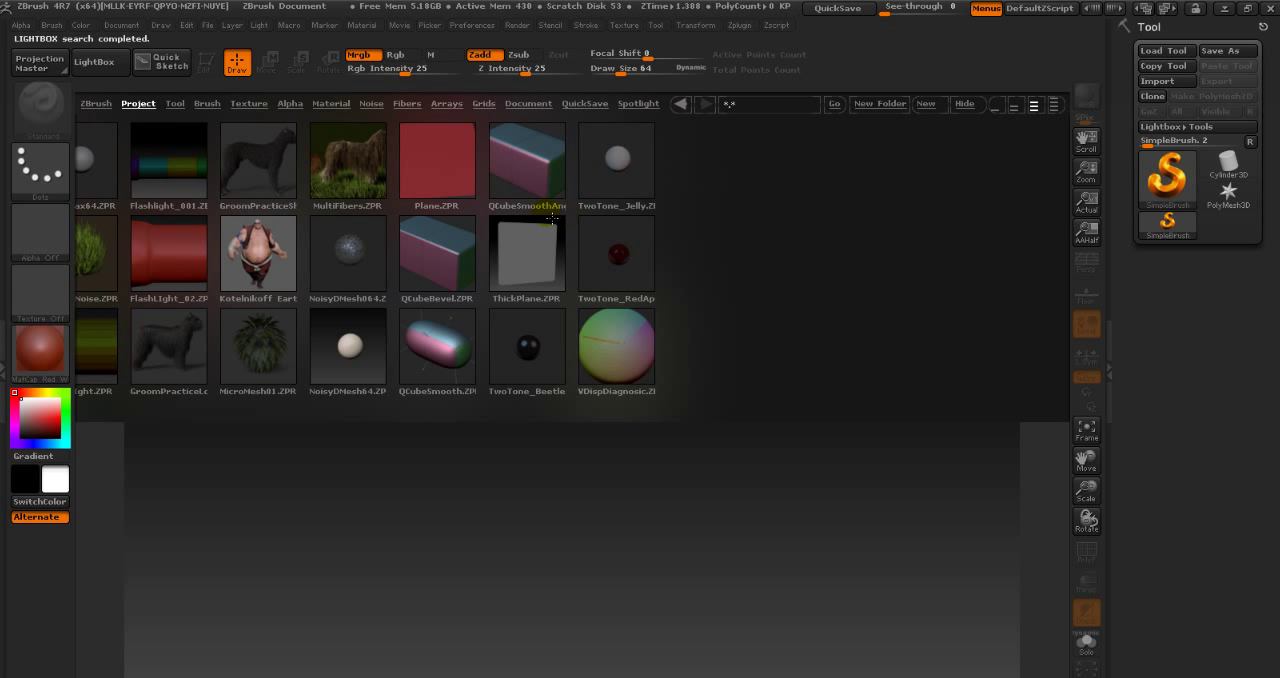
# - Close LightBox and start importing a 3D mesh with the file type set to Maya File (*.ma)
pyautogui.moveTo(260, 206); pyautogui.dragTo(497, 238)
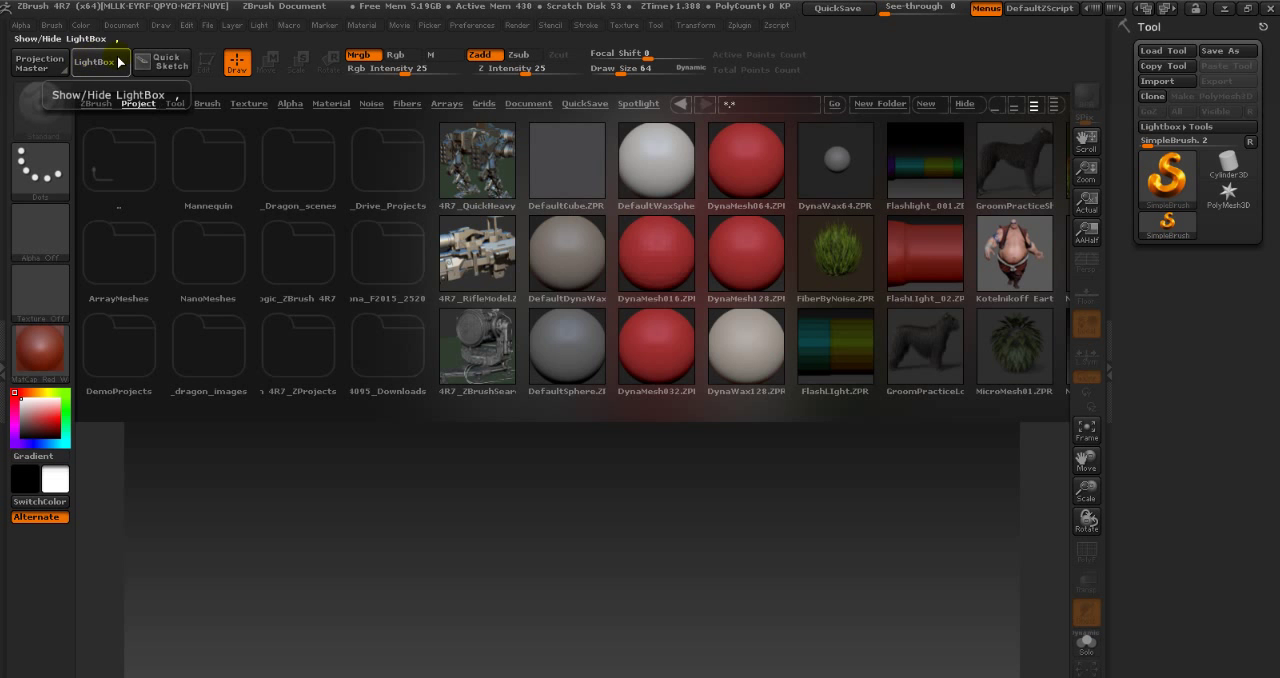
pyautogui.click(87, 62)
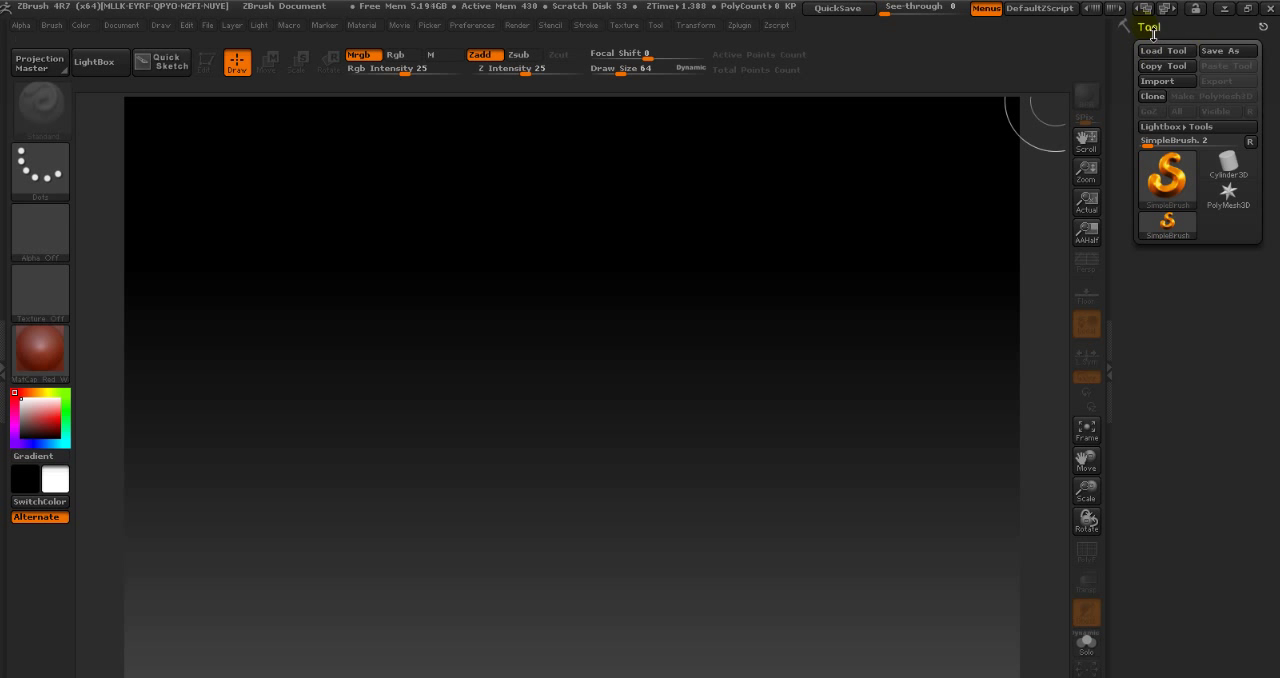
pyautogui.click(1167, 81)
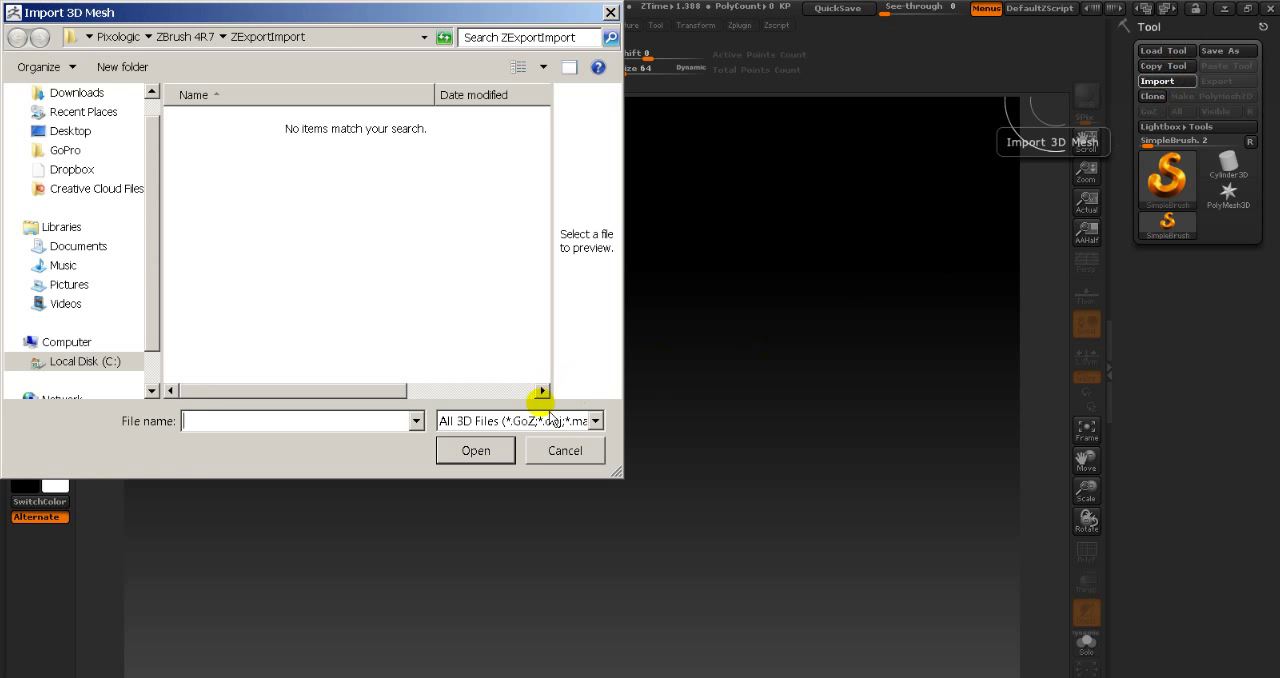
pyautogui.click(540, 421)
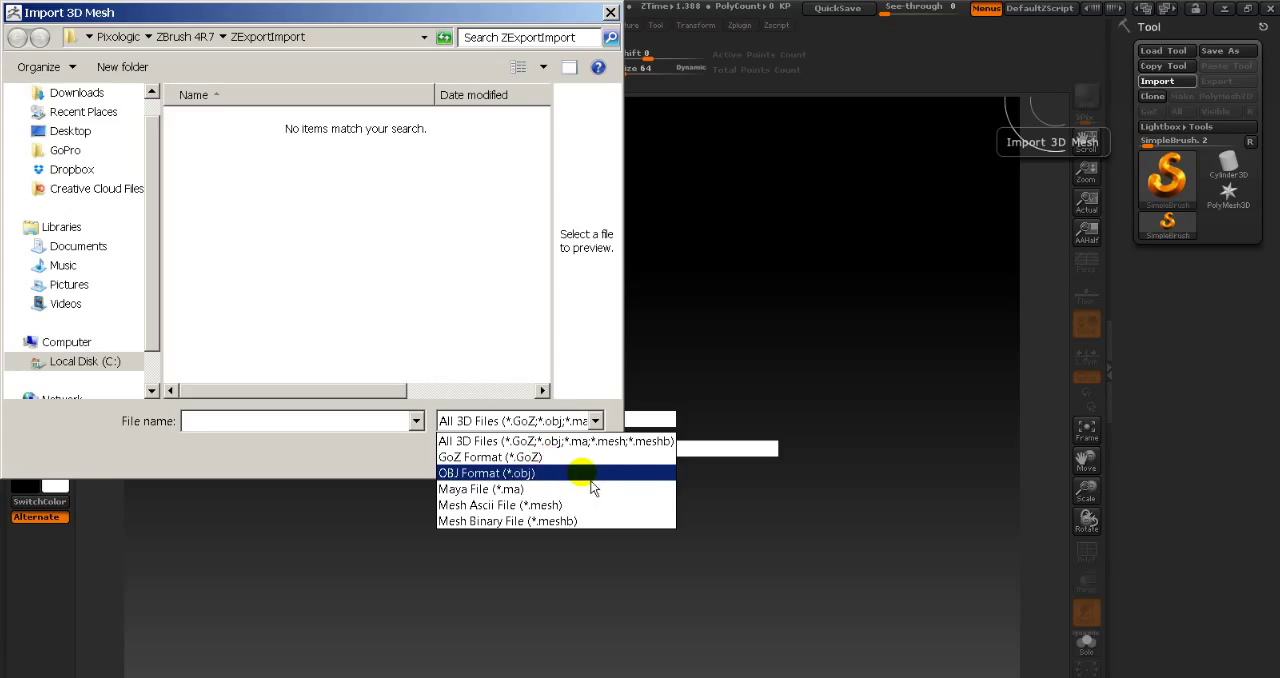
pyautogui.click(512, 489)
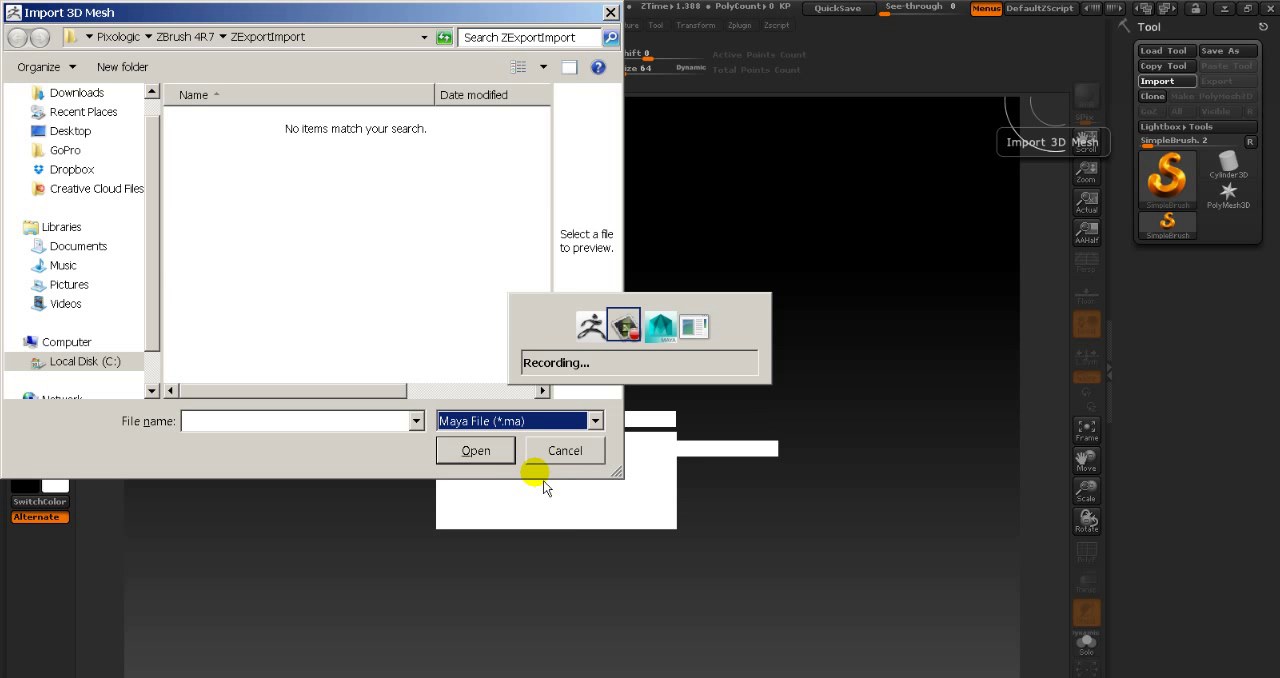
# - Switch to Maya and begin saving the scene under the new name SarconaCharacter_ToZbrush
pyautogui.hotkey('alt', 'Tab')
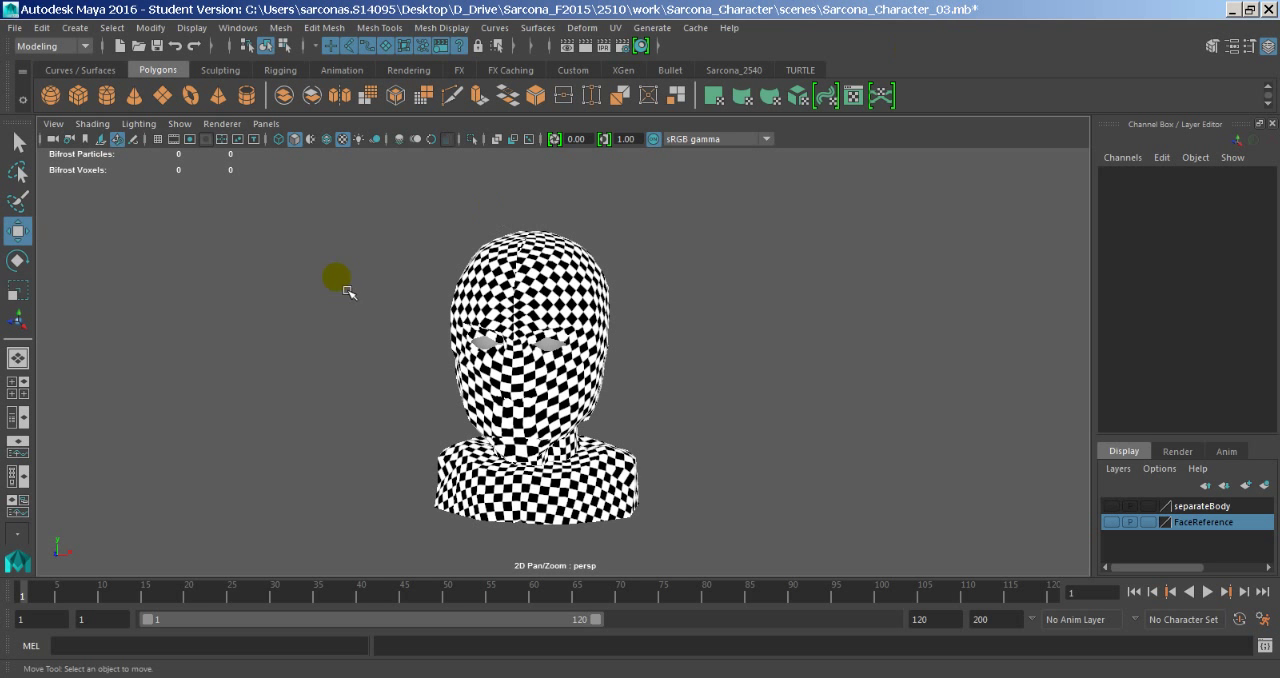
pyautogui.click(15, 27)
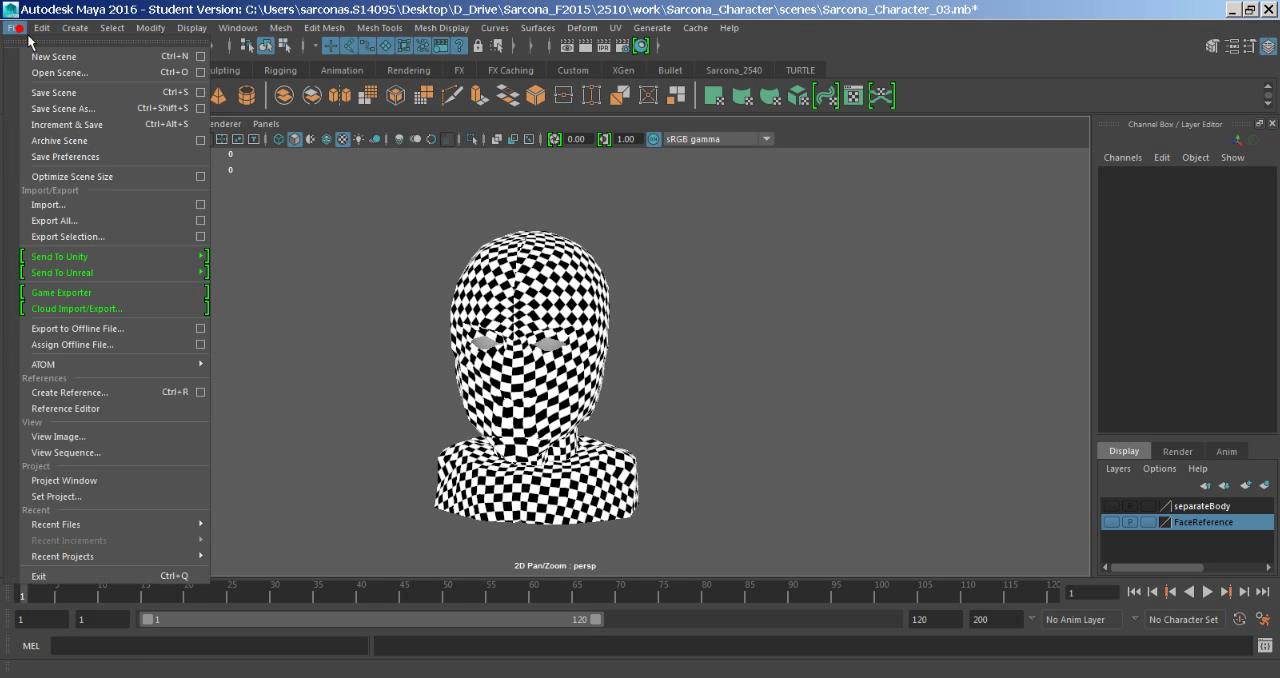
pyautogui.click(85, 117)
pyautogui.moveTo(374, 409); pyautogui.dragTo(146, 428)
pyautogui.write('S')
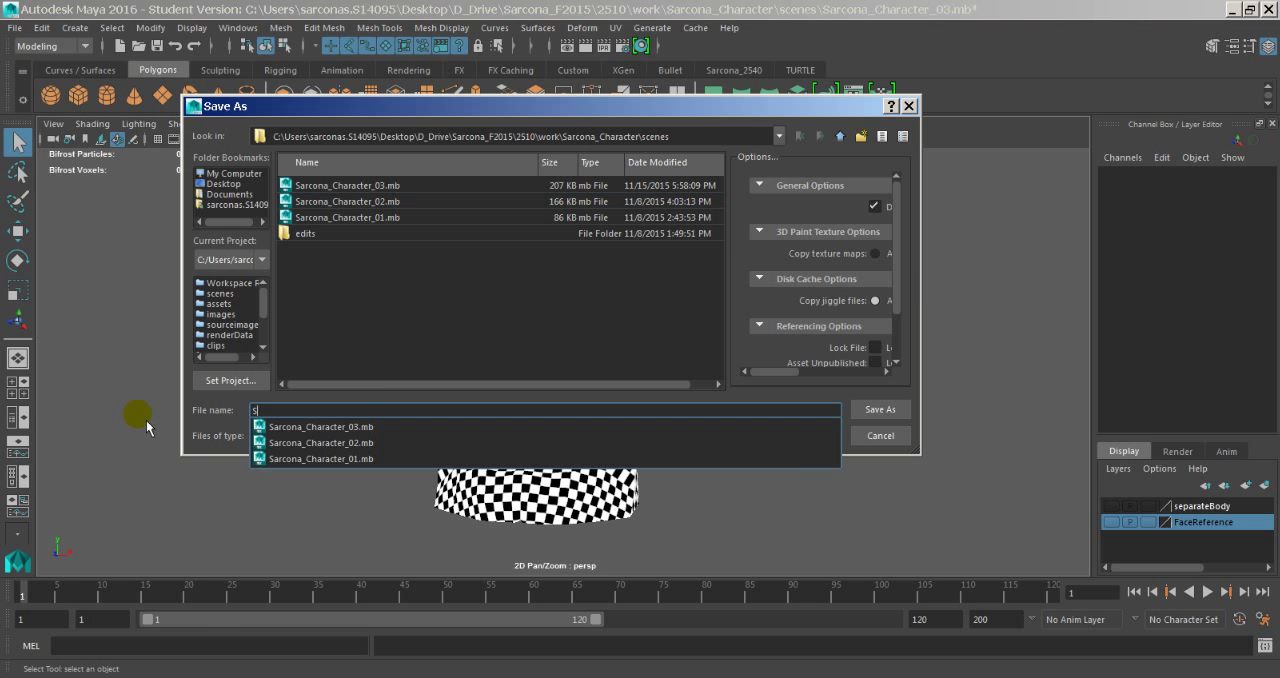
pyautogui.write('arconaCharac')
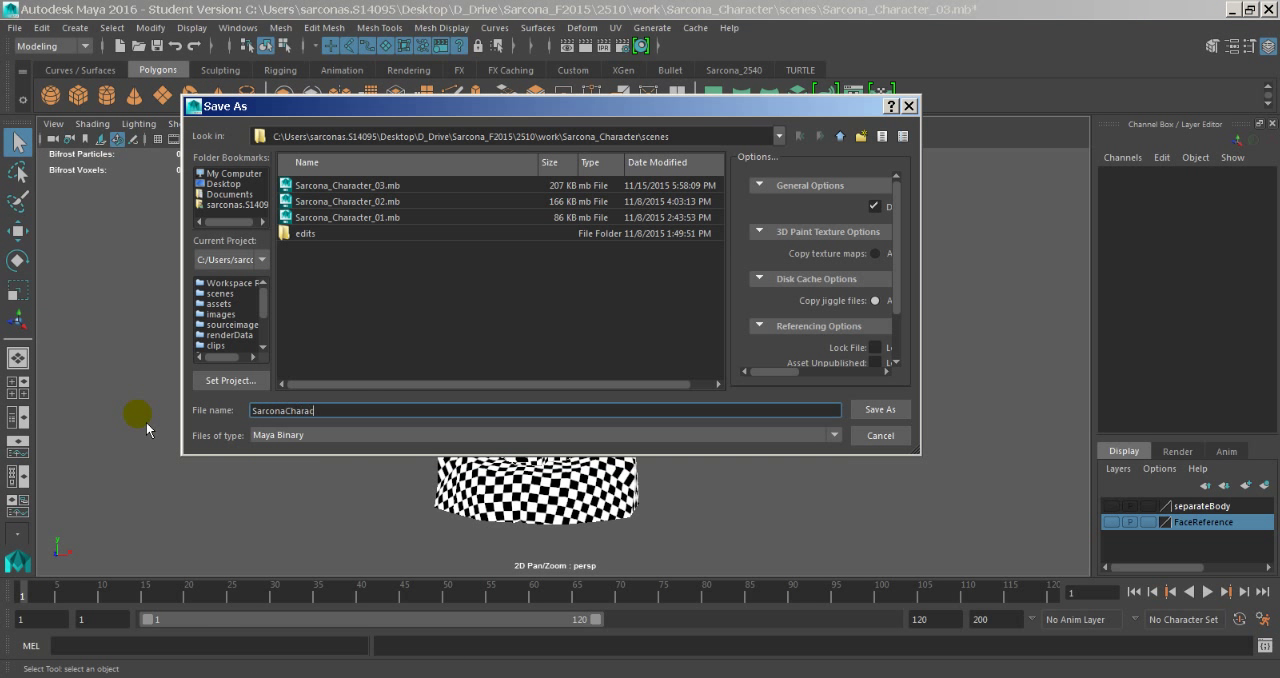
pyautogui.write('ter_ToZbrush')
# - Set the file type to Maya ASCII and save the scene copy, continuing past the student version notice
pyautogui.click(320, 436)
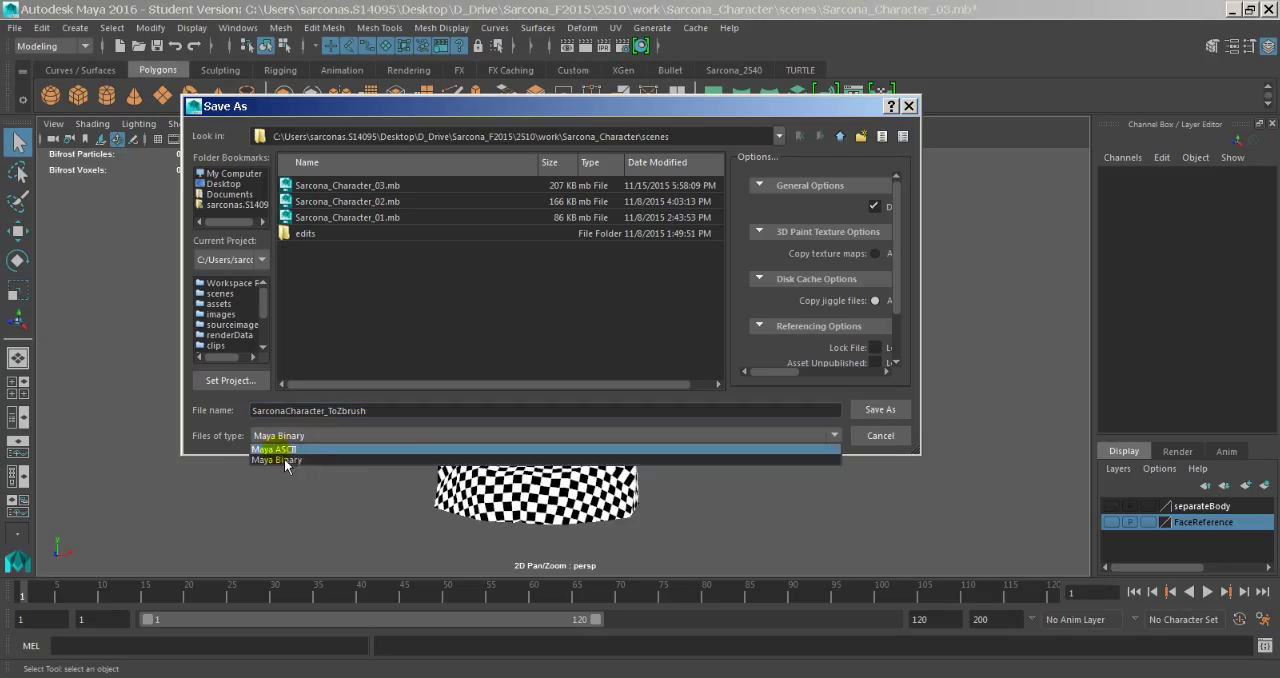
pyautogui.click(300, 449)
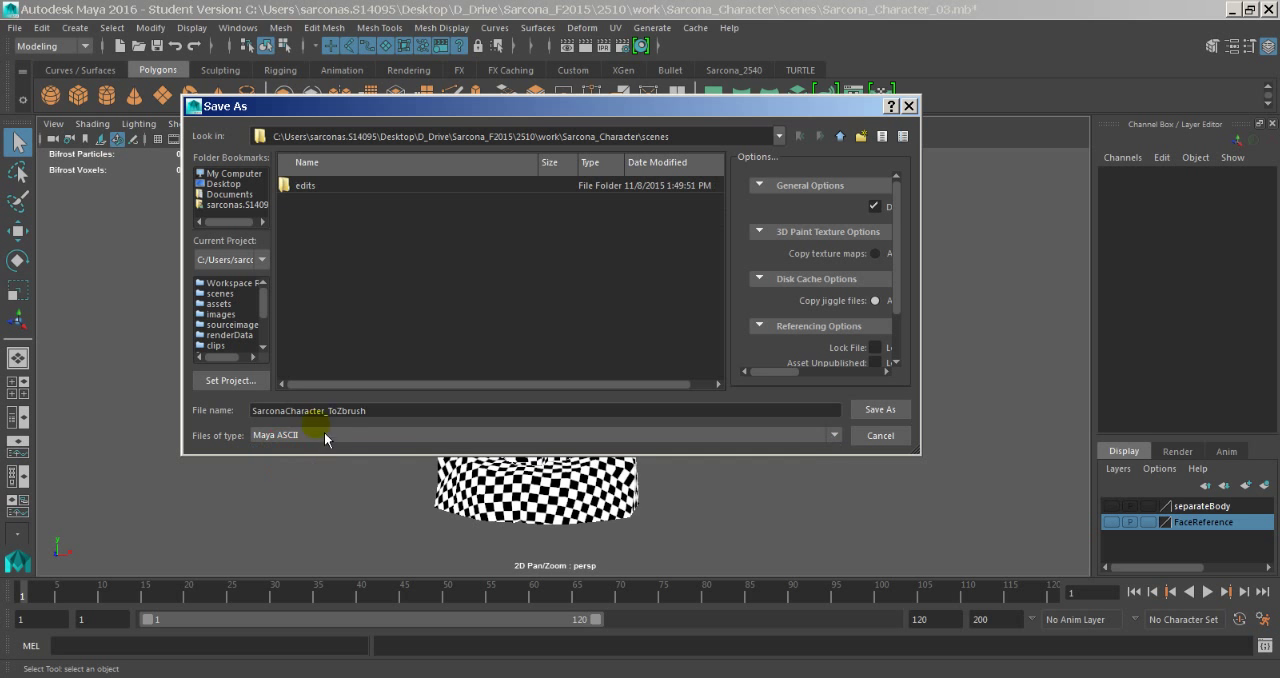
pyautogui.click(386, 410)
pyautogui.moveTo(394, 415); pyautogui.dragTo(286, 422)
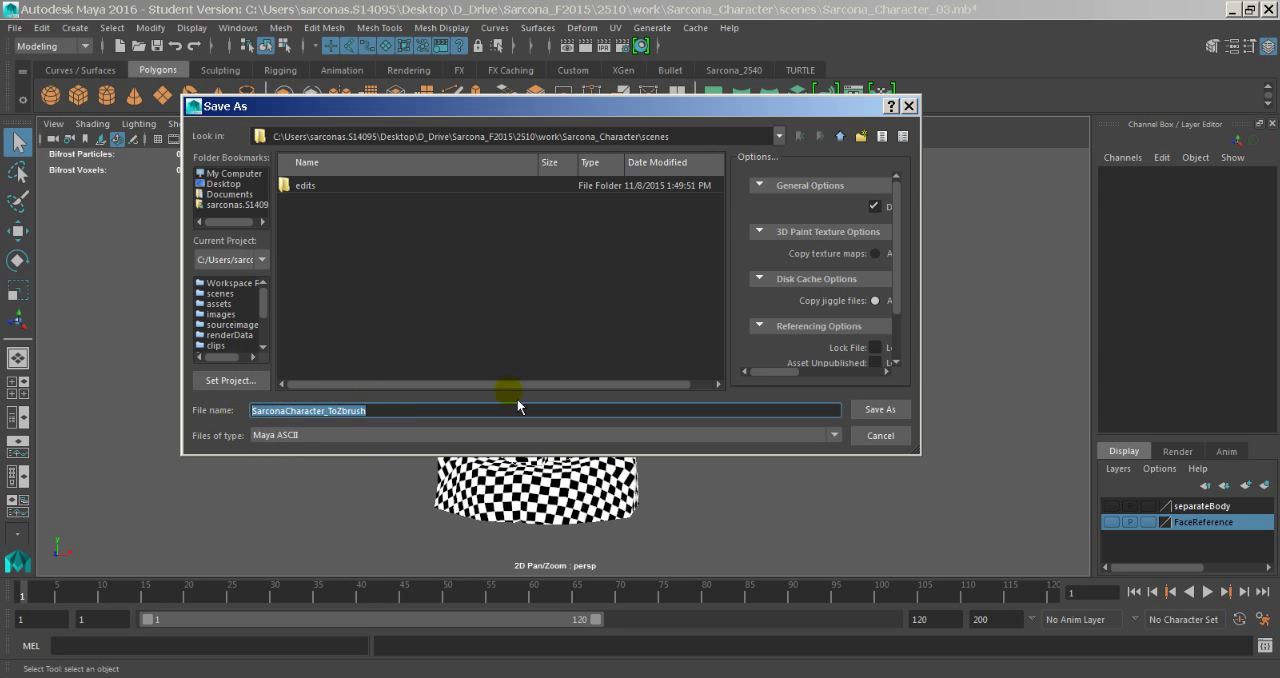
pyautogui.click(879, 410)
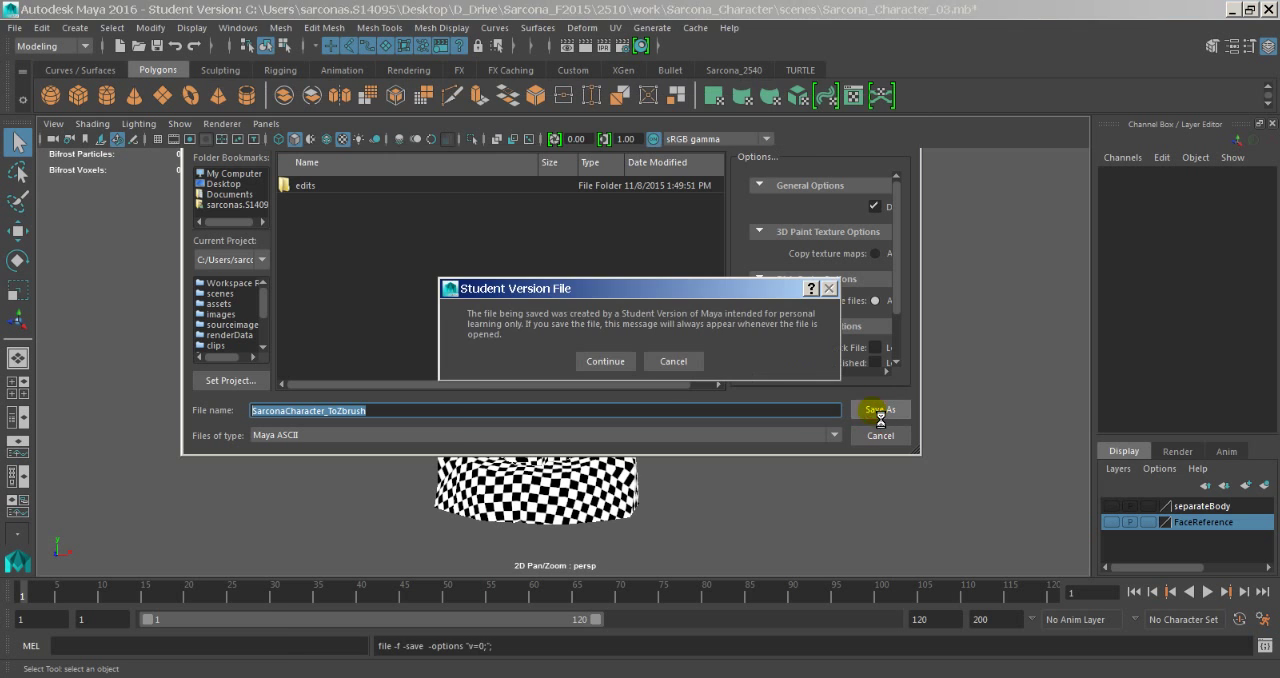
pyautogui.click(605, 361)
pyautogui.press('w')
# - Return to ZBrush and browse the import to the Sarcona_Character scenes folder under D_Drive, Sarcona_F2015, 2510, work
pyautogui.hotkey('alt', 'Tab')
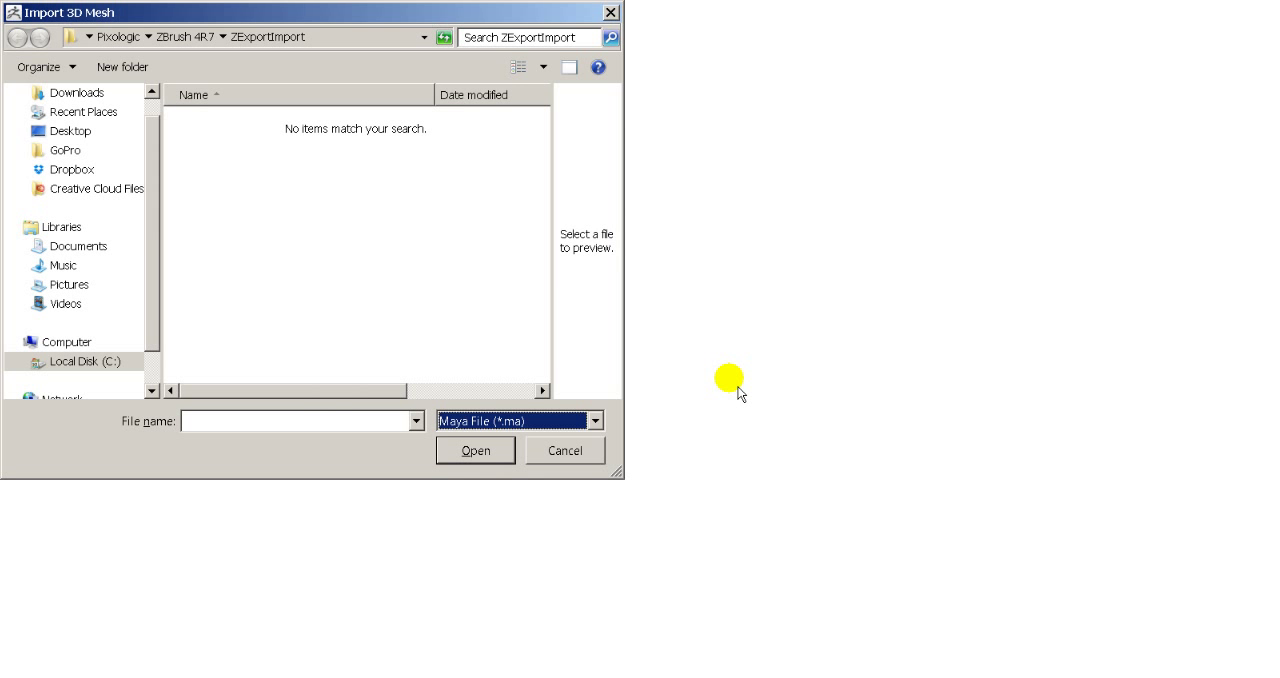
pyautogui.click(98, 135)
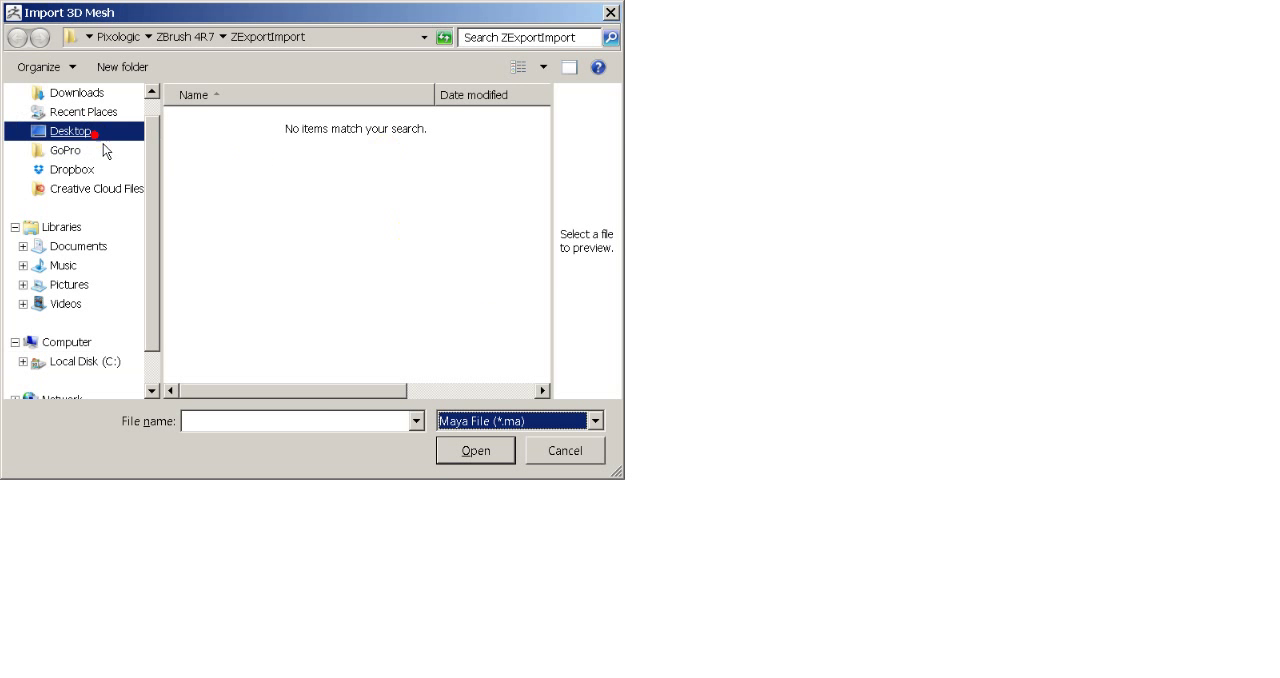
pyautogui.doubleClick(265, 342)
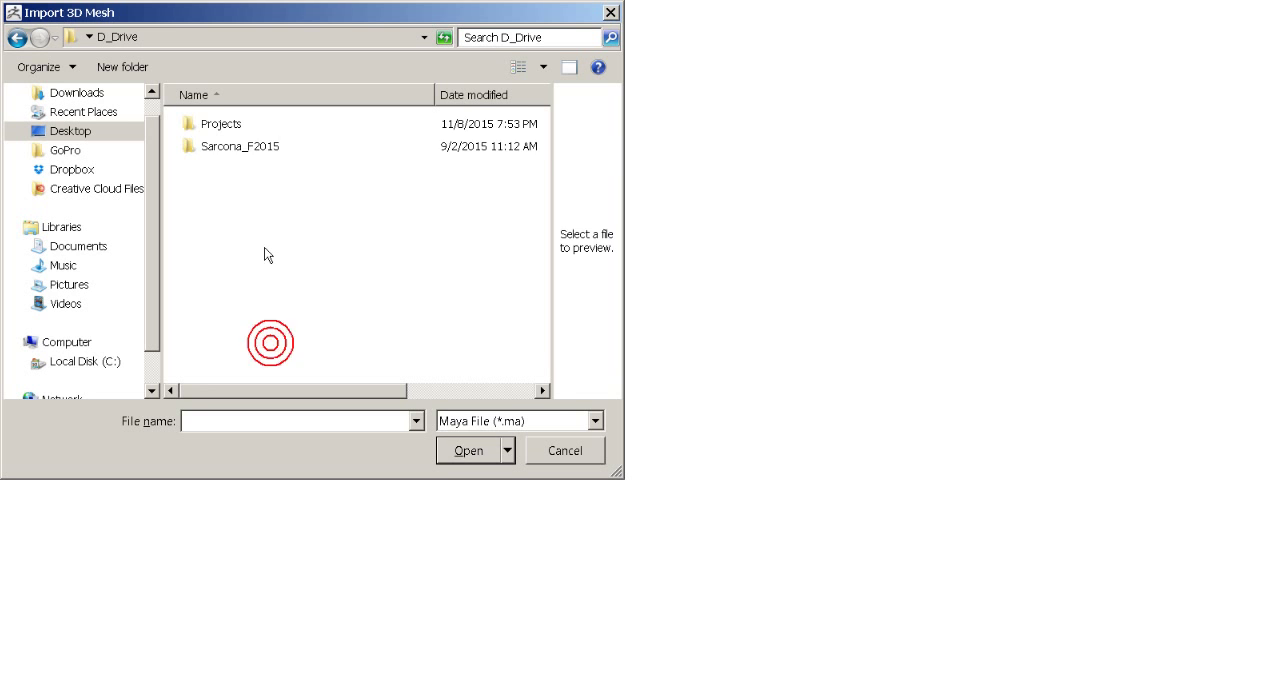
pyautogui.doubleClick(242, 148)
pyautogui.doubleClick(212, 147)
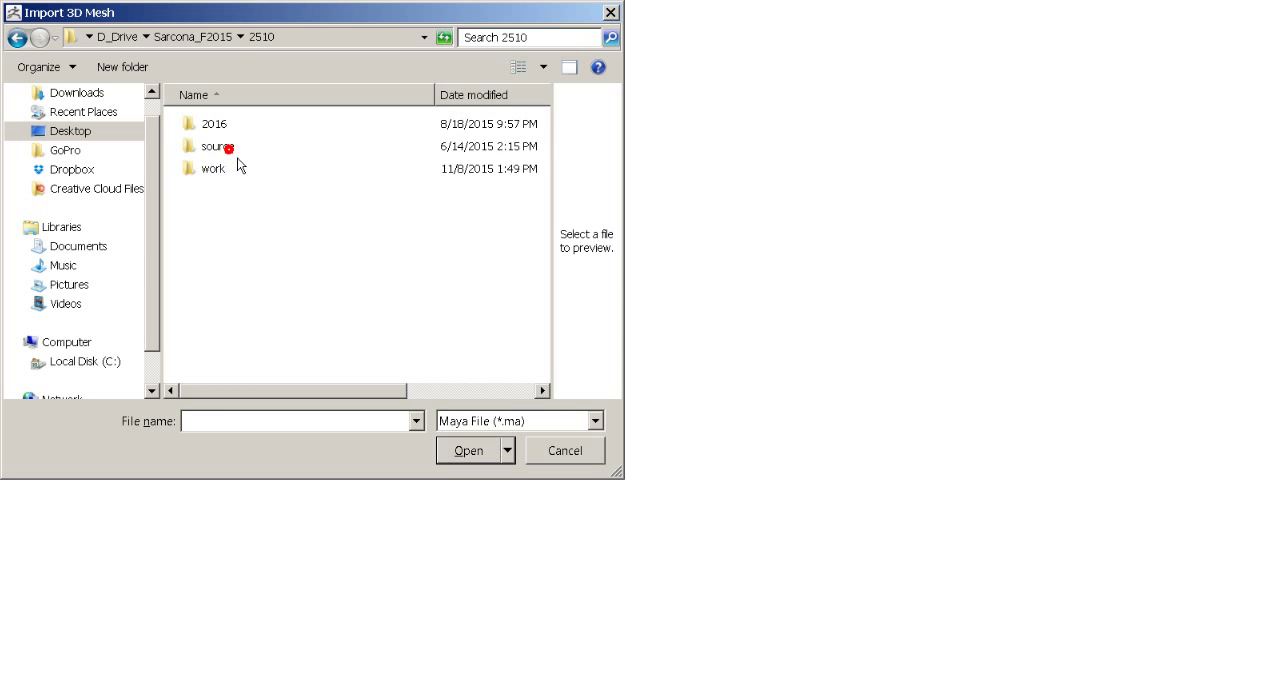
pyautogui.doubleClick(224, 167)
pyautogui.doubleClick(230, 146)
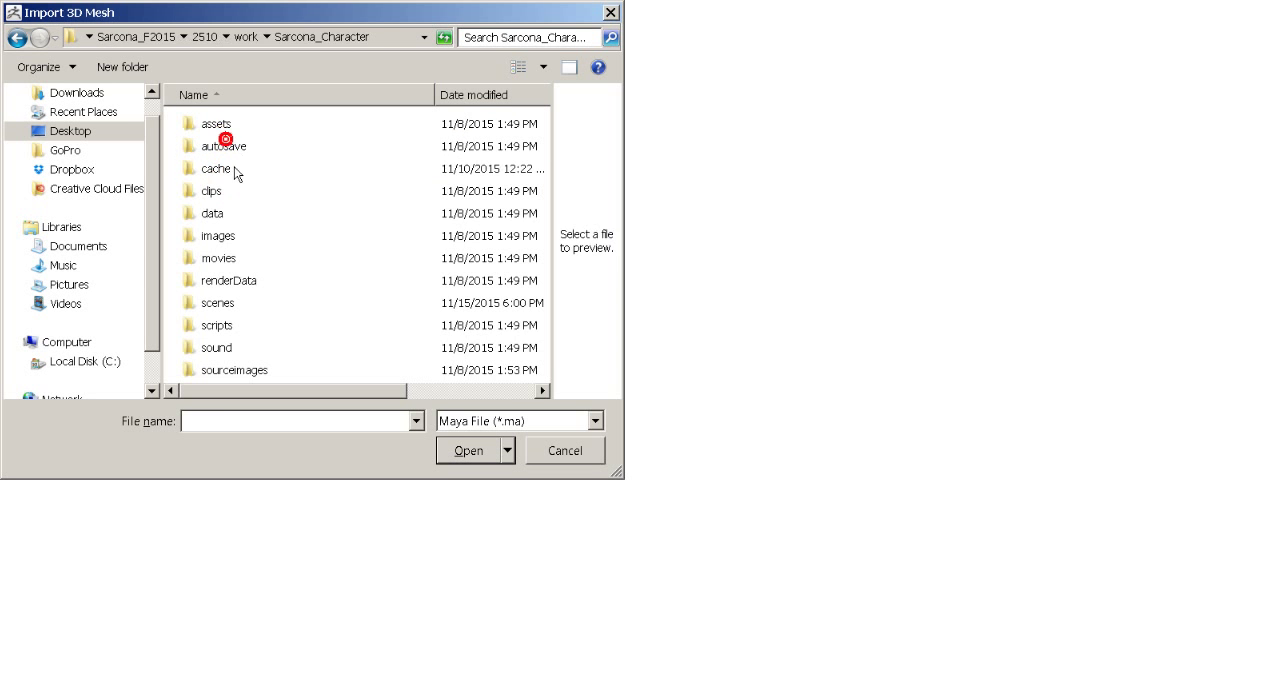
pyautogui.doubleClick(222, 303)
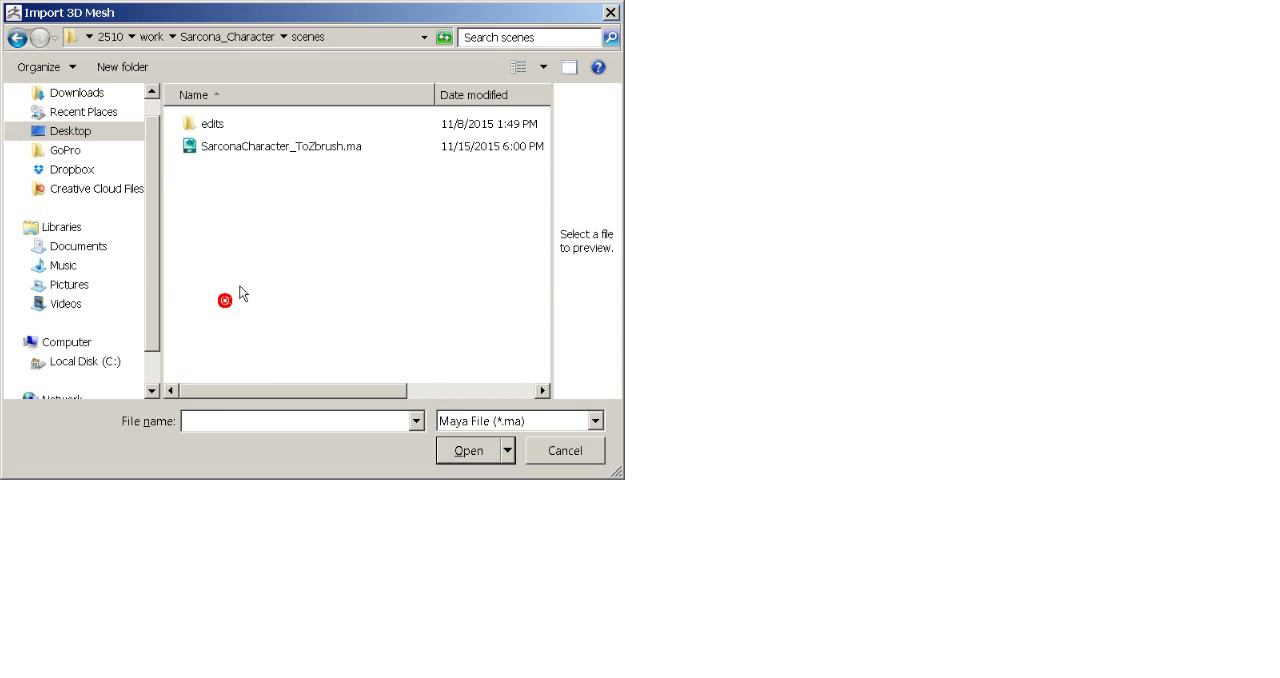
# - Import SarconaCharacter_ToZbrush.ma as a Maya file
pyautogui.click(245, 148)
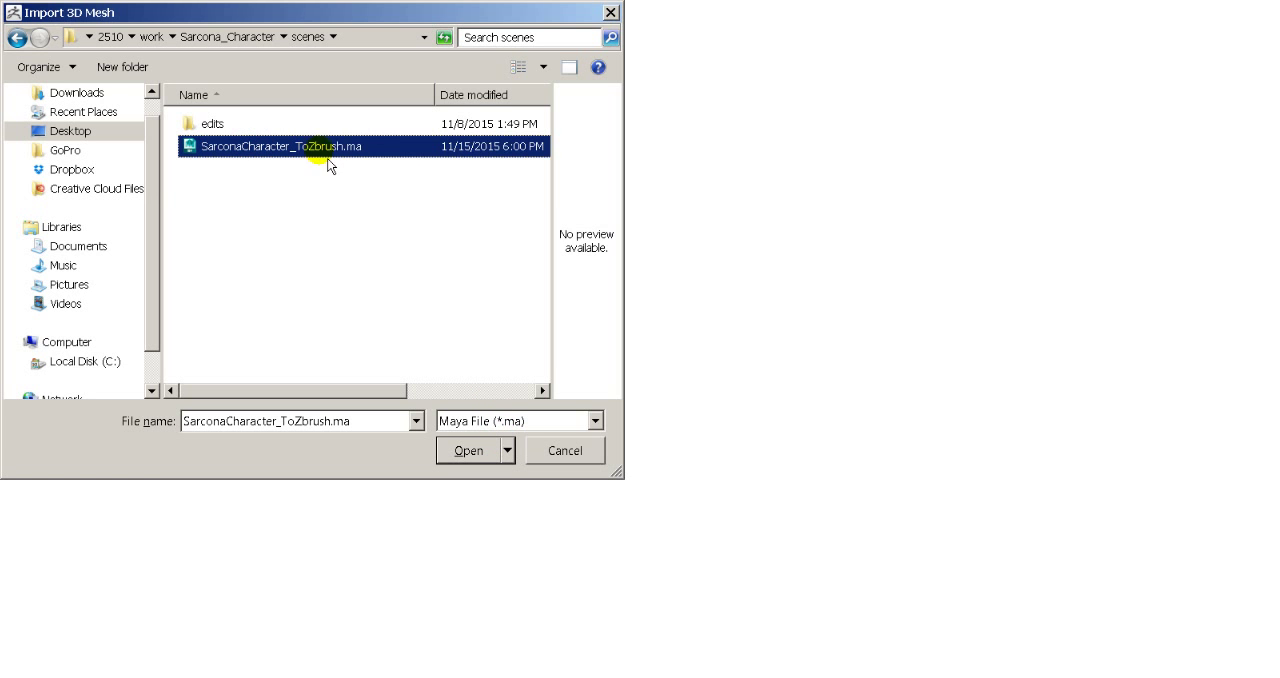
pyautogui.click(517, 421)
pyautogui.click(450, 420)
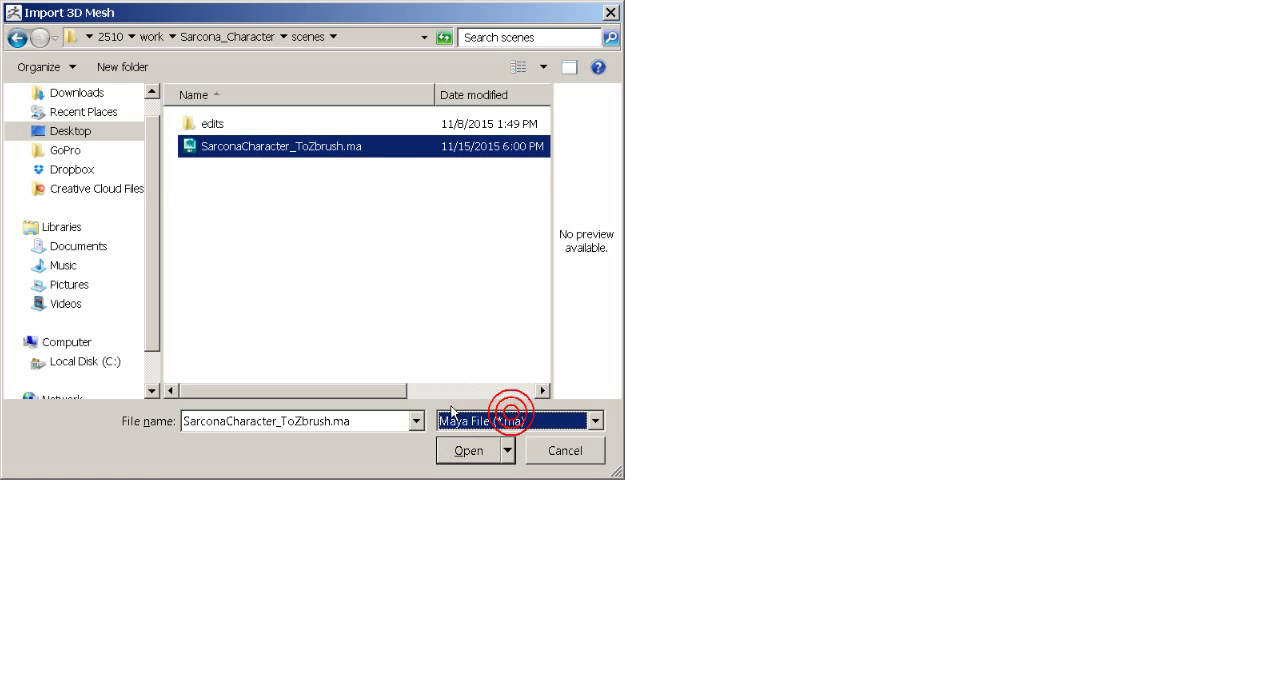
pyautogui.click(453, 421)
pyautogui.click(462, 428)
pyautogui.click(483, 462)
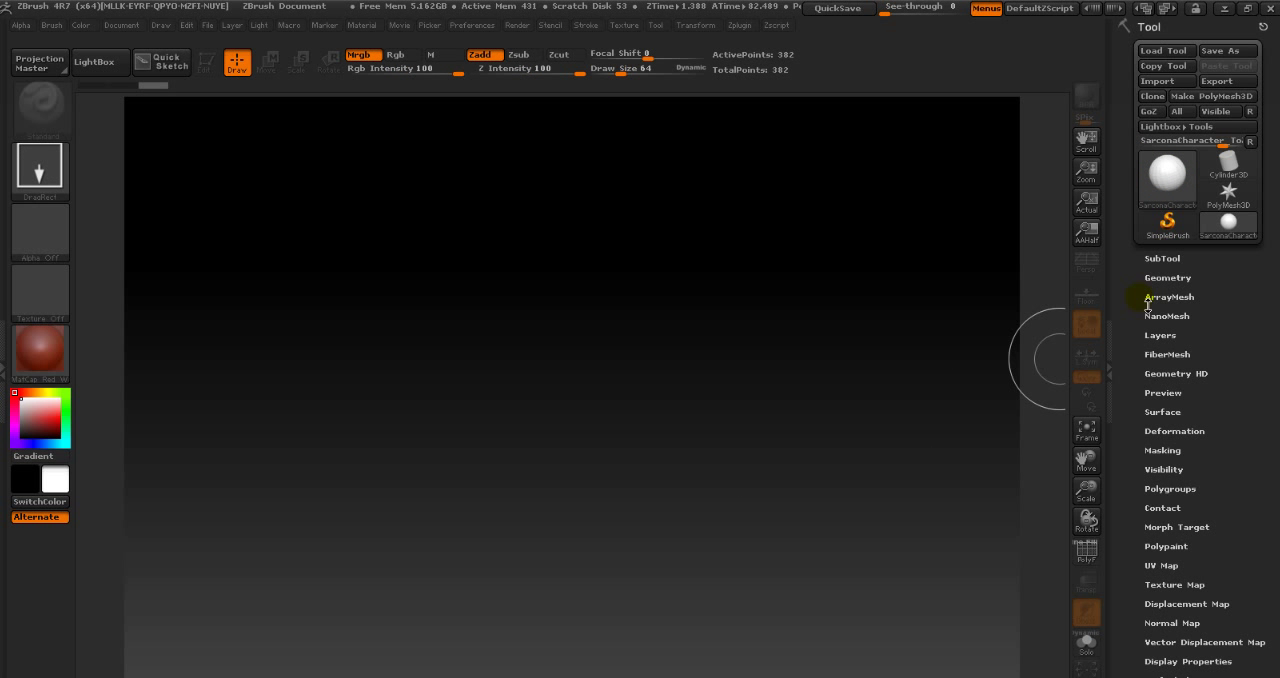
# - Draw the imported mesh at the canvas centre and add four more copies around it
pyautogui.moveTo(1175, 193)
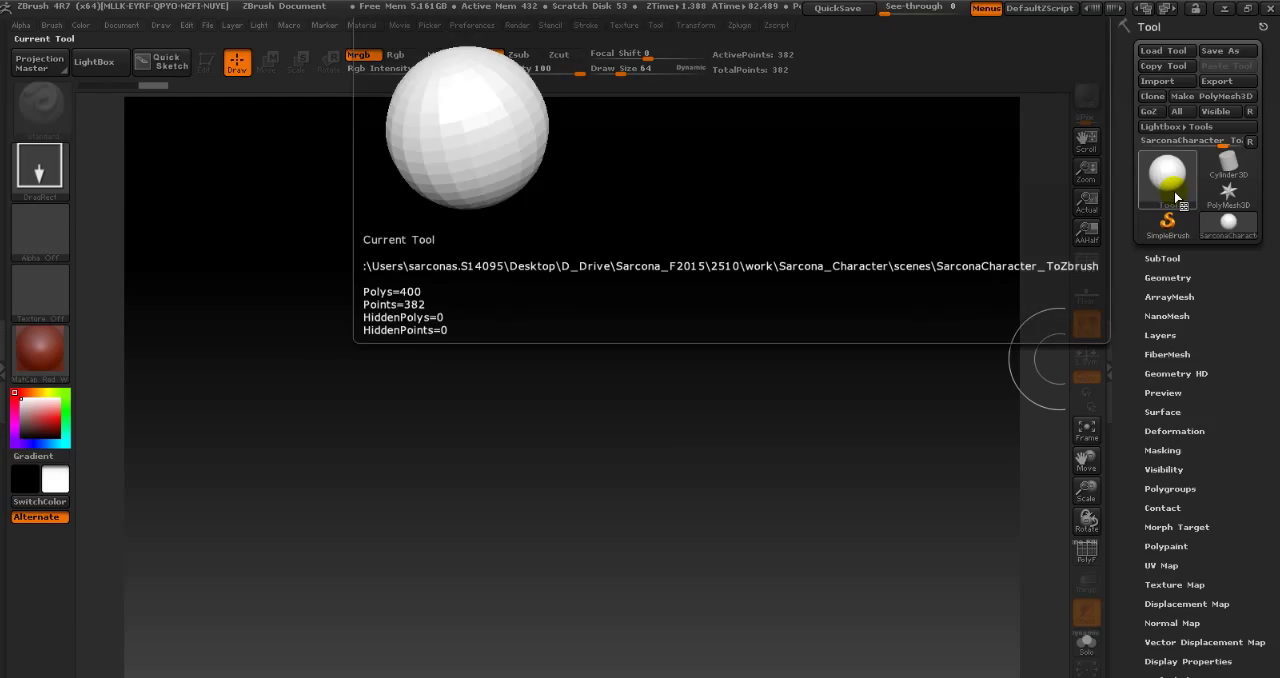
pyautogui.click(1174, 191)
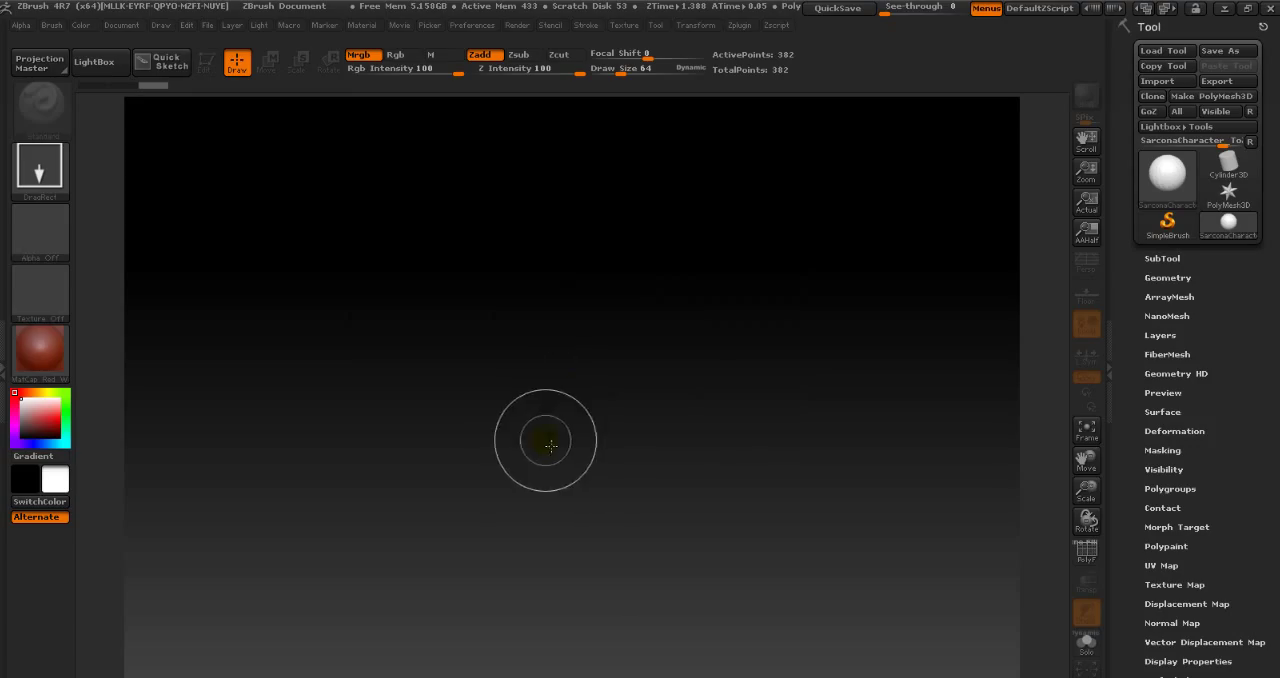
pyautogui.moveTo(551, 446); pyautogui.dragTo(762, 443)
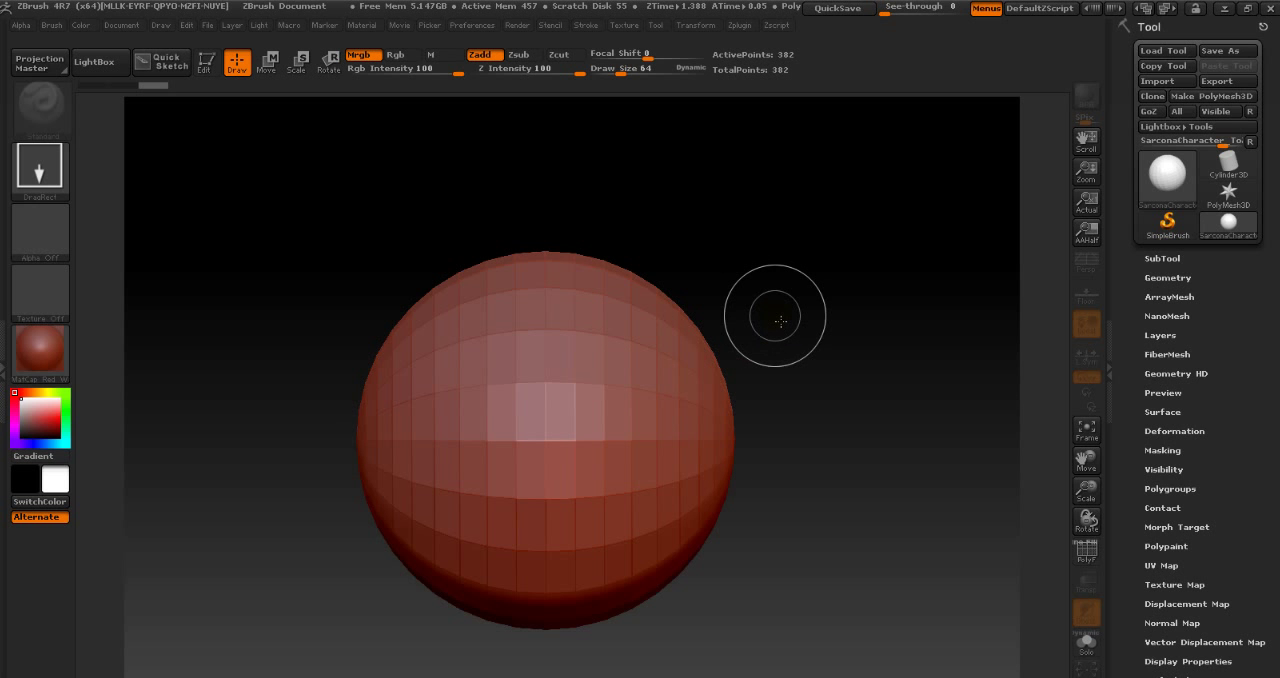
pyautogui.moveTo(778, 312); pyautogui.dragTo(976, 332)
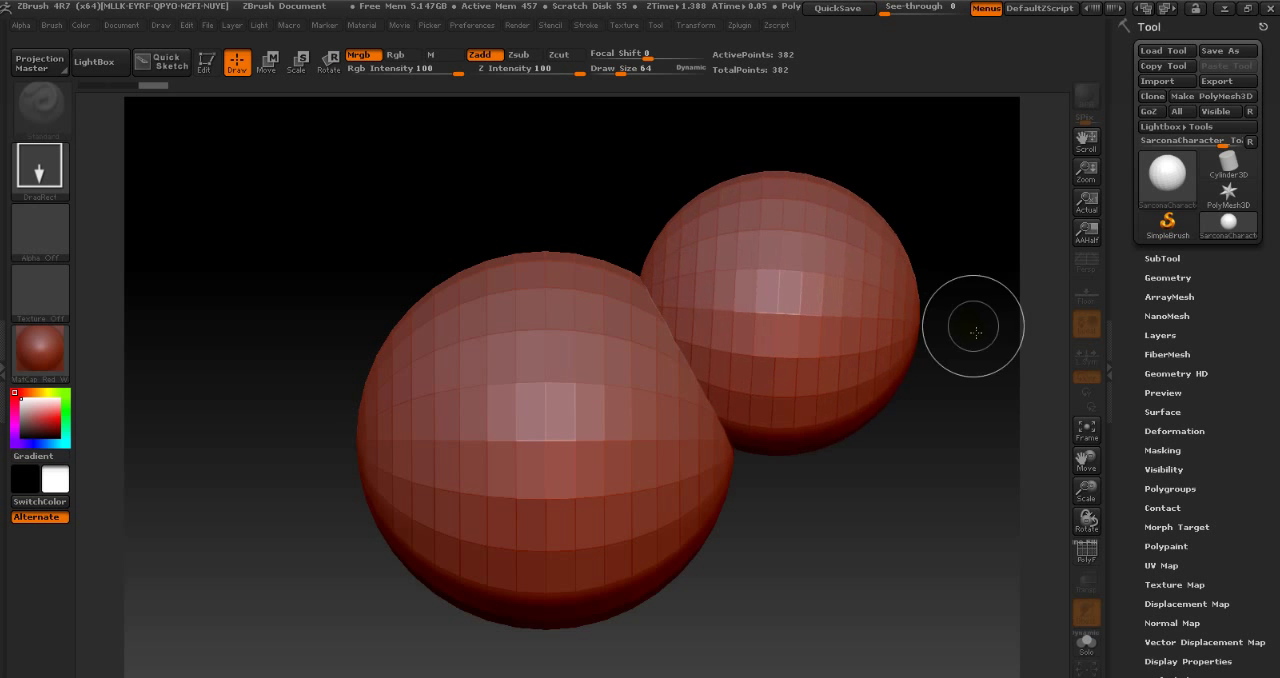
pyautogui.moveTo(778, 510); pyautogui.dragTo(882, 514)
pyautogui.moveTo(435, 229); pyautogui.dragTo(623, 220)
pyautogui.moveTo(249, 457); pyautogui.dragTo(392, 455)
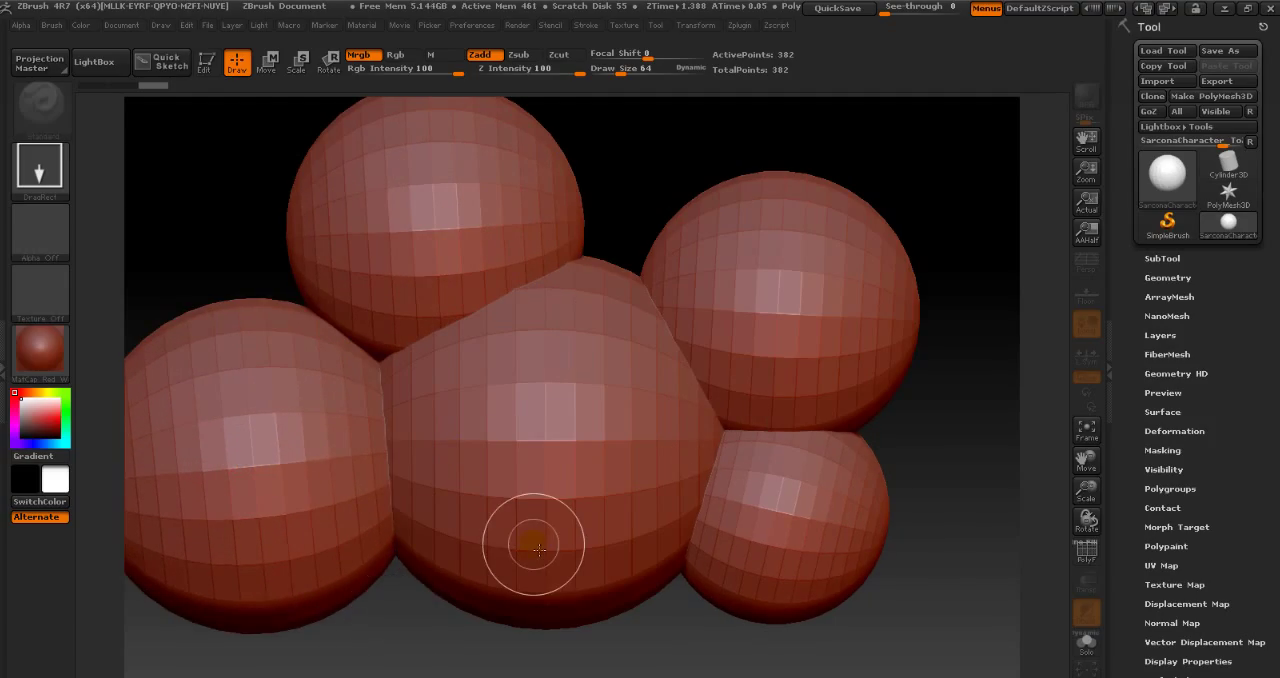
# - Undo the mesh copies drawn on the canvas
pyautogui.hotkey('ctrl', 'z')
pyautogui.hotkey('ctrl', 'z')
pyautogui.hotkey('ctrl', 'z')
pyautogui.hotkey('ctrl', 'z')
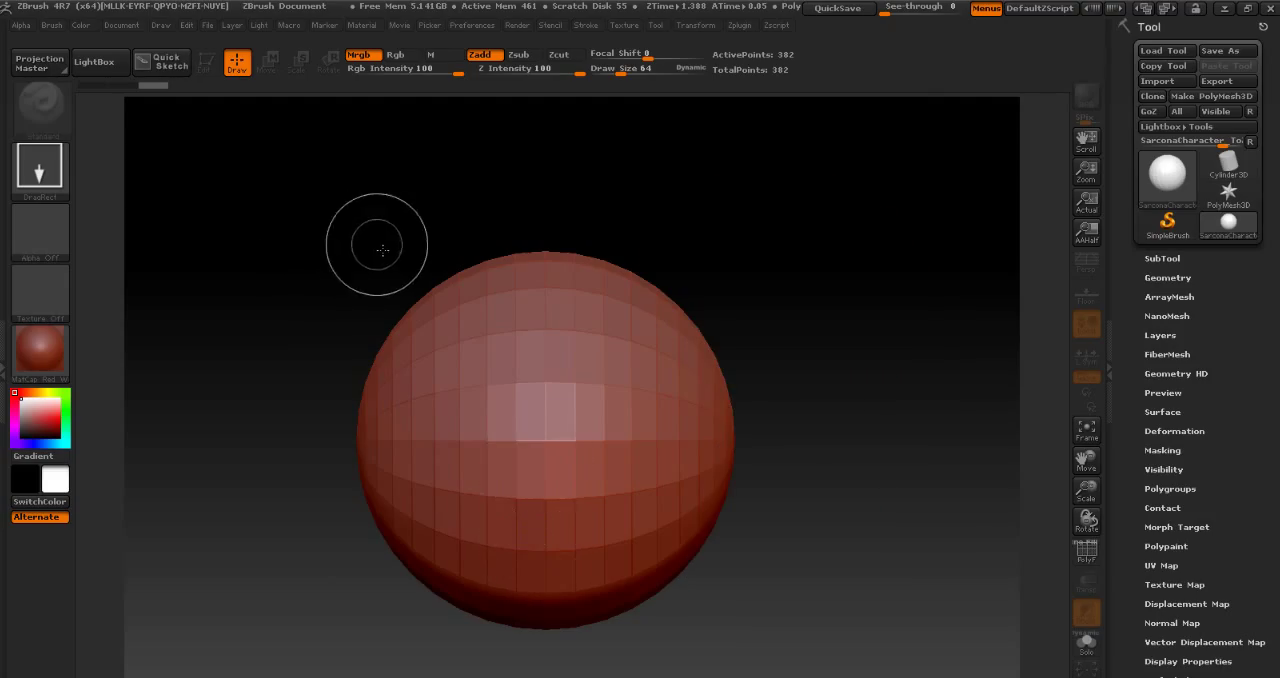
pyautogui.hotkey('ctrl', 'z')
# - Draw a single copy of the imported mesh in Edit mode, rotate it and expand its SubTool list
pyautogui.moveTo(570, 404); pyautogui.dragTo(803, 444)
pyautogui.press('t')
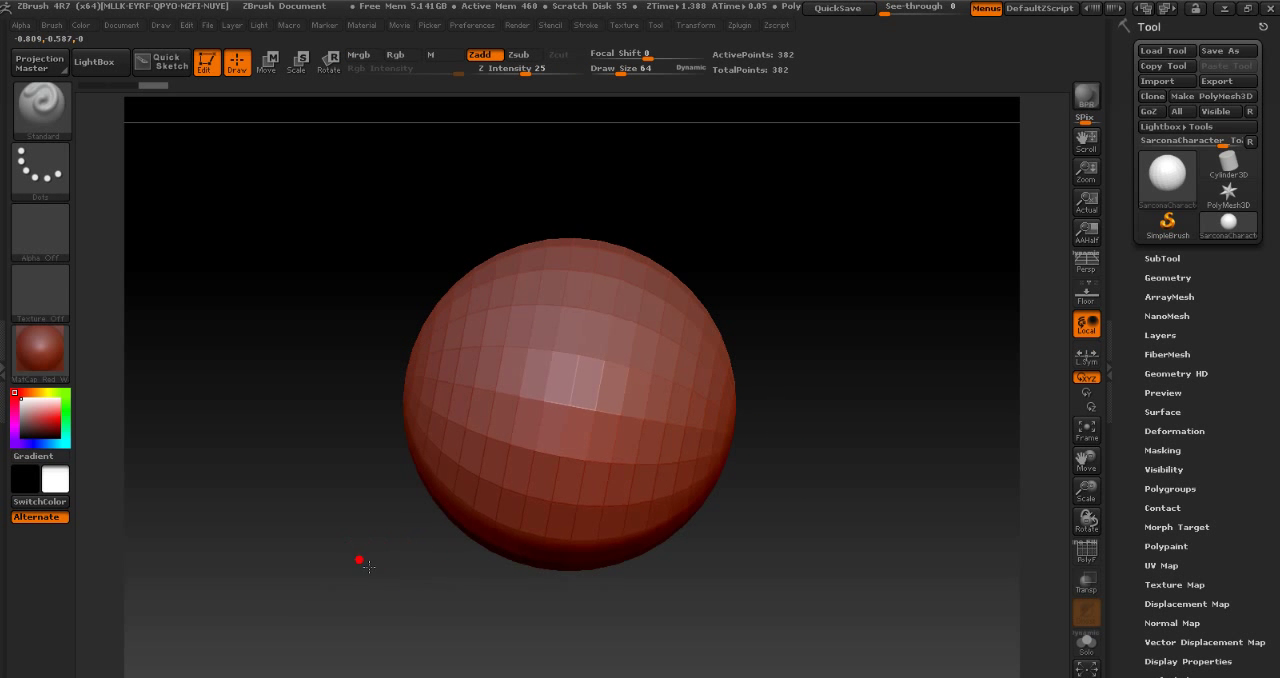
pyautogui.moveTo(368, 567); pyautogui.dragTo(414, 583)
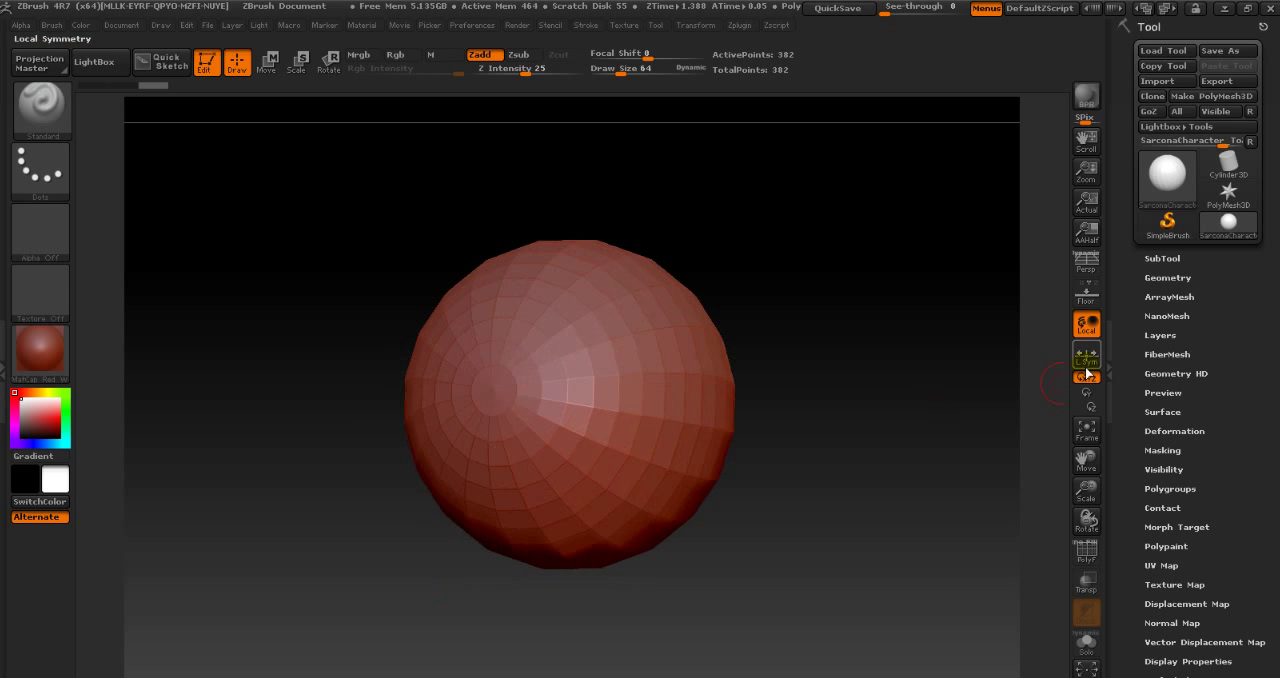
pyautogui.click(1165, 262)
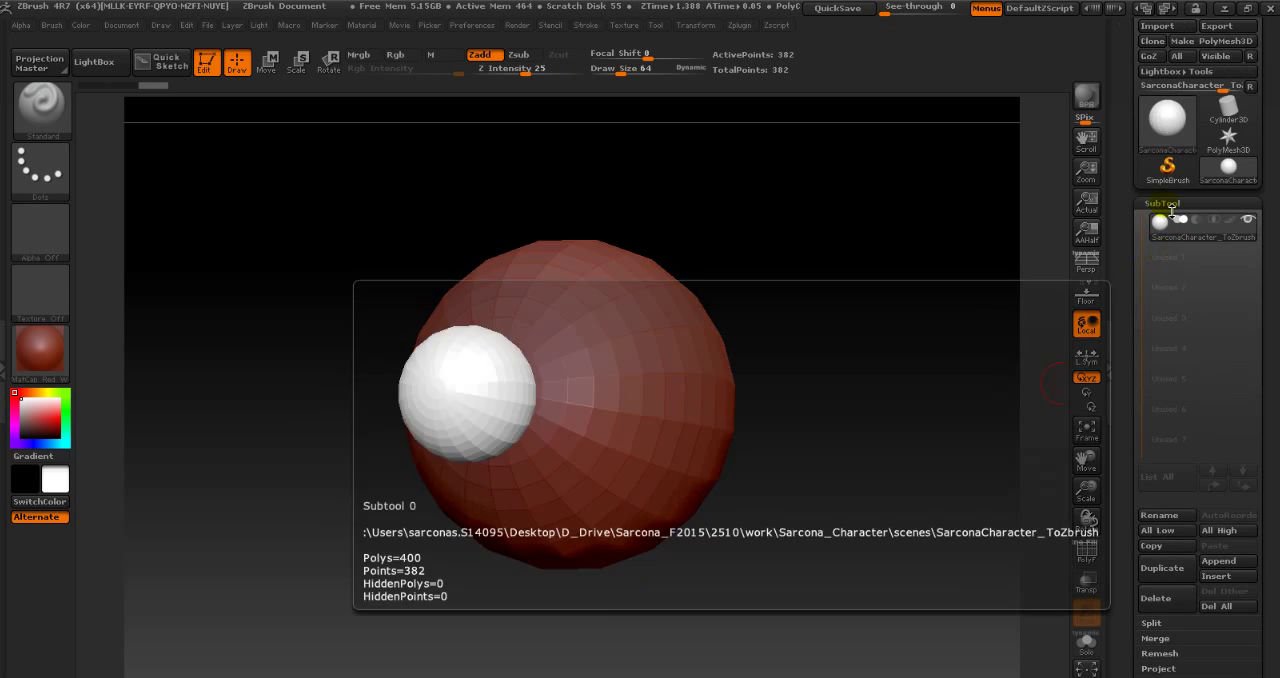
pyautogui.moveTo(1162, 233)
# - Switch to Maya, select the eyeball sphere in the character's left eye socket and open the Outliner
pyautogui.hotkey('alt', 'Tab')
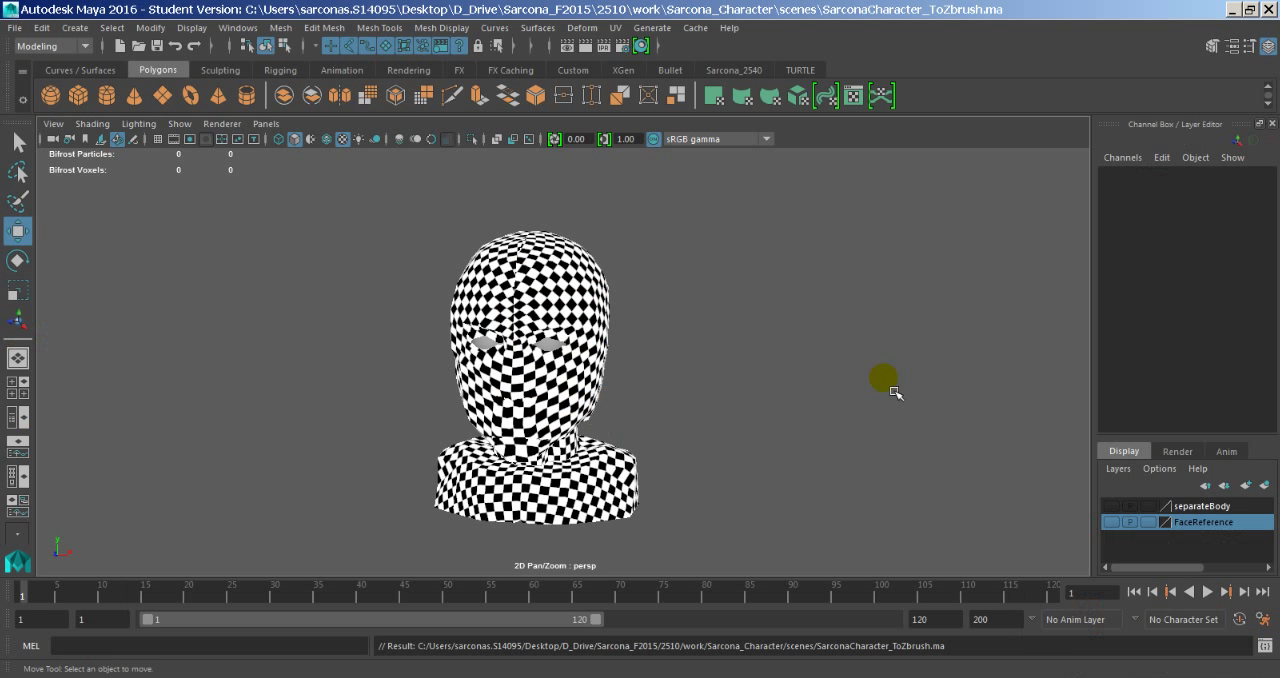
pyautogui.click(492, 348)
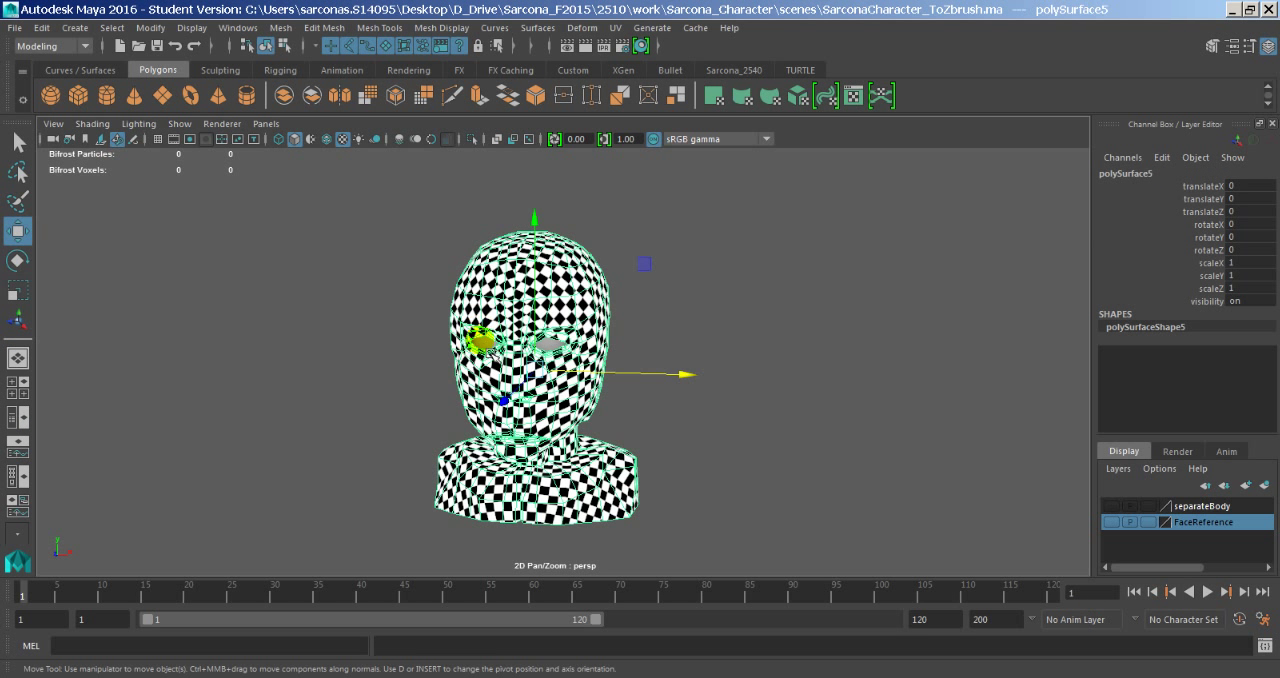
pyautogui.click(500, 346)
pyautogui.moveTo(508, 352); pyautogui.dragTo(550, 354)
pyautogui.click(560, 300)
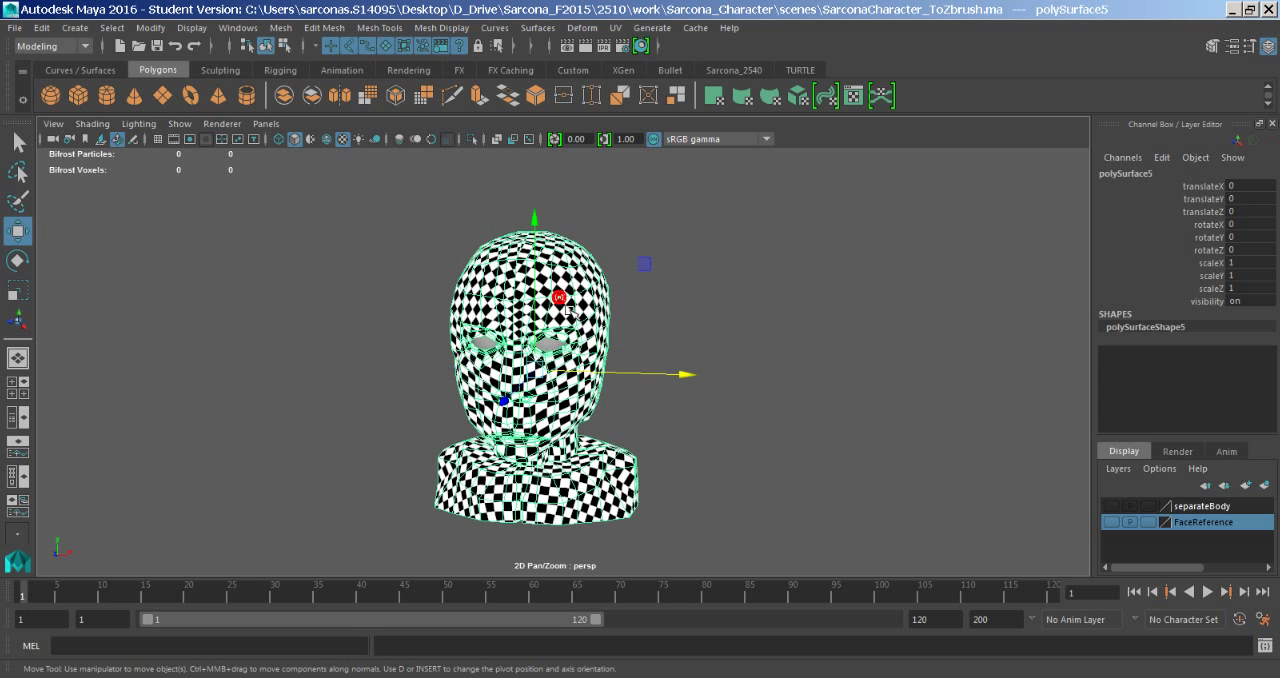
pyautogui.keyDown('alt'); pyautogui.moveTo(427, 323); pyautogui.dragTo(752, 332, button='right'); pyautogui.keyUp('alt')
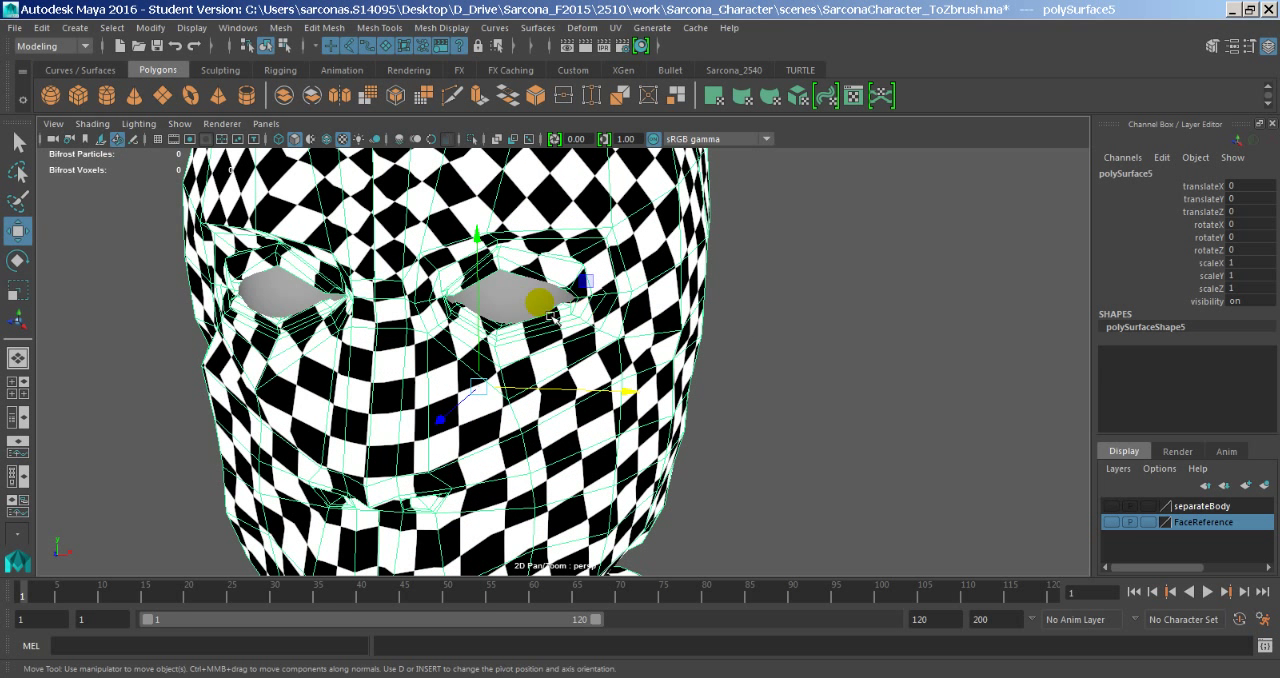
pyautogui.click(523, 301)
pyautogui.click(238, 32)
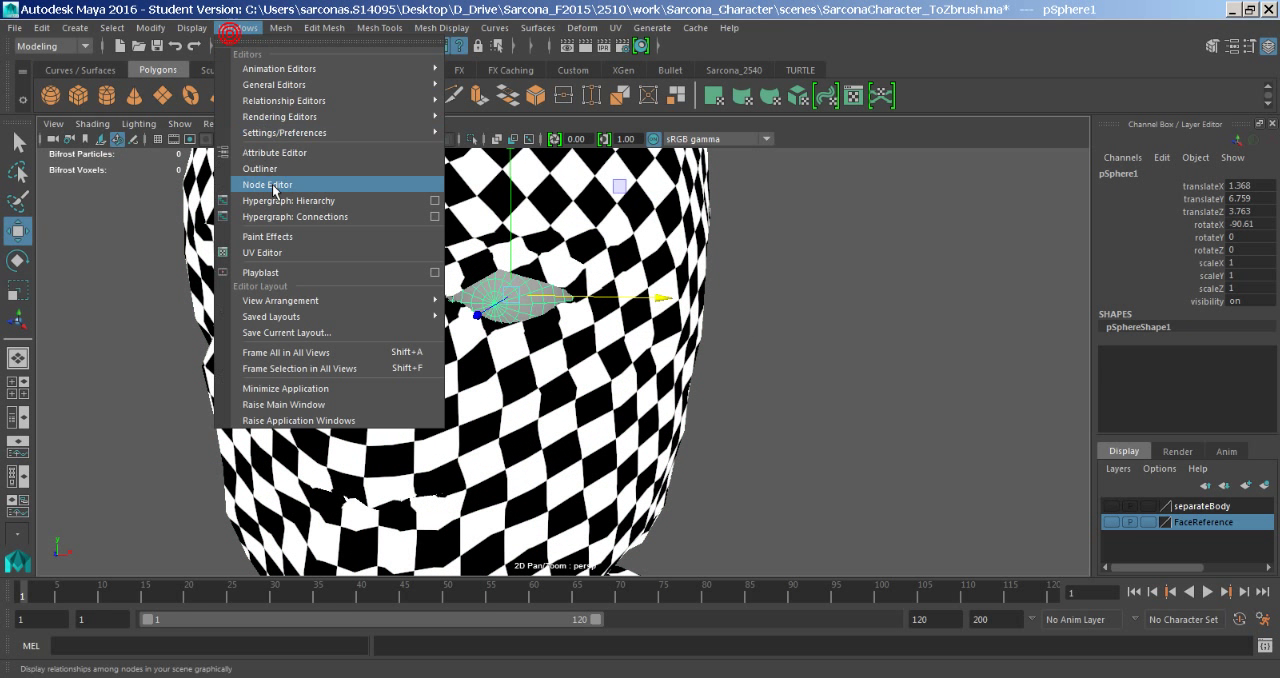
pyautogui.click(278, 171)
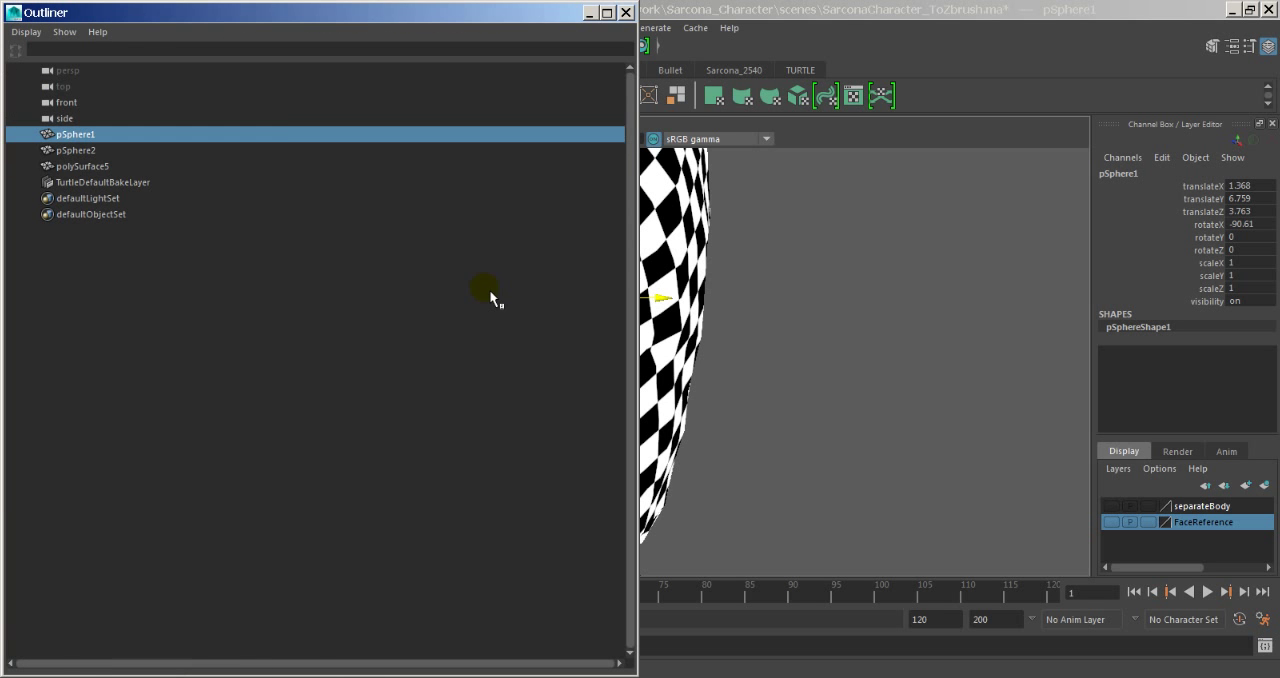
# - Try to delete the TurtleDefaultBakeLayer node from the scene
pyautogui.click(186, 184)
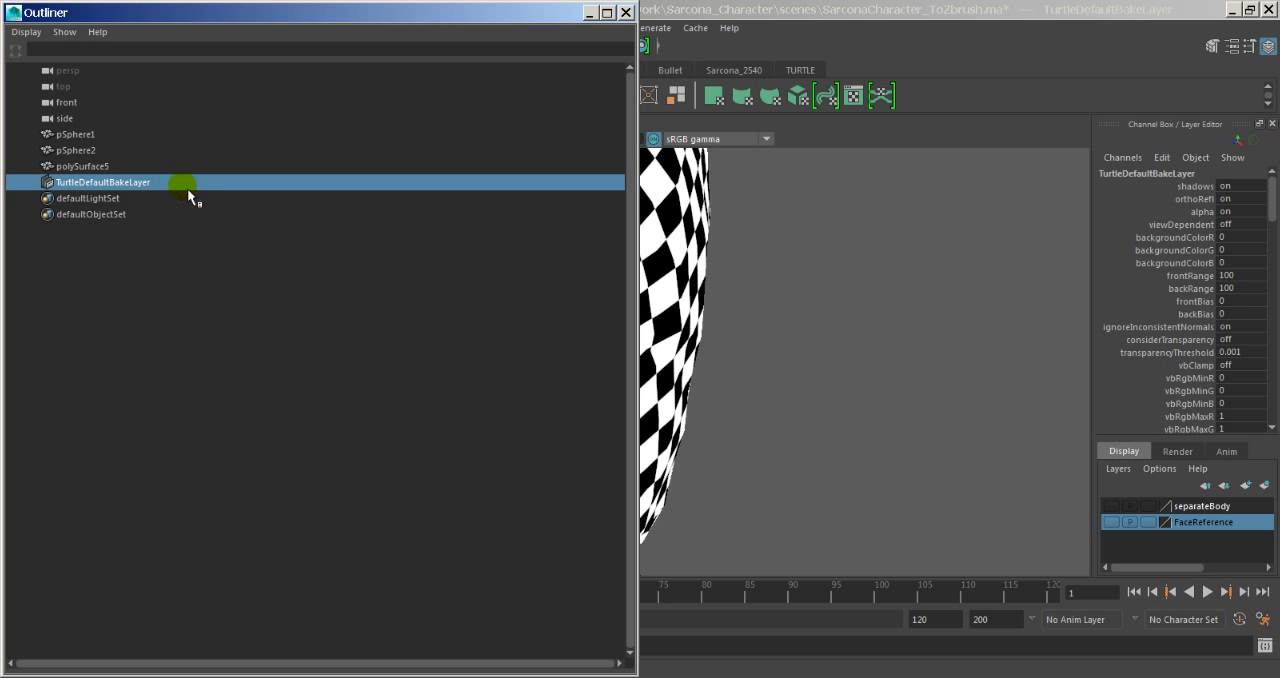
pyautogui.press('Delete')
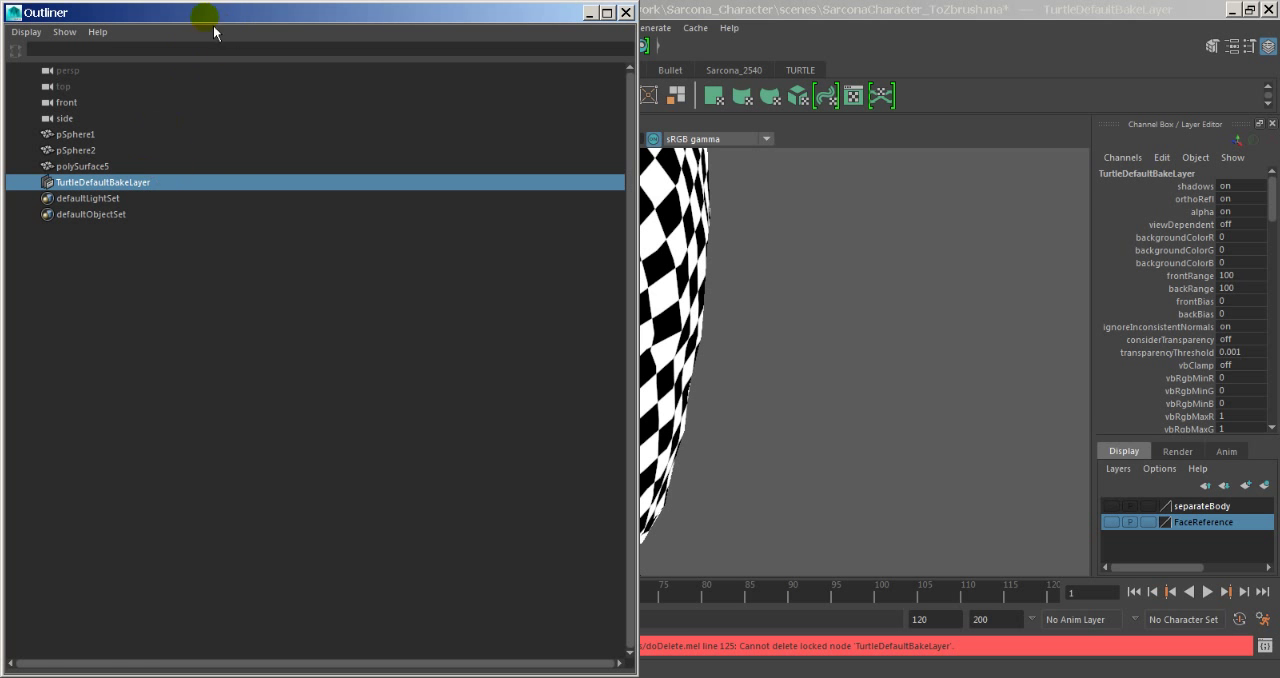
pyautogui.moveTo(257, 18); pyautogui.dragTo(394, 18)
# - Delete both eyeball spheres, pSphere1 and pSphere2, moving the Outliner aside to see the head
pyautogui.click(266, 136)
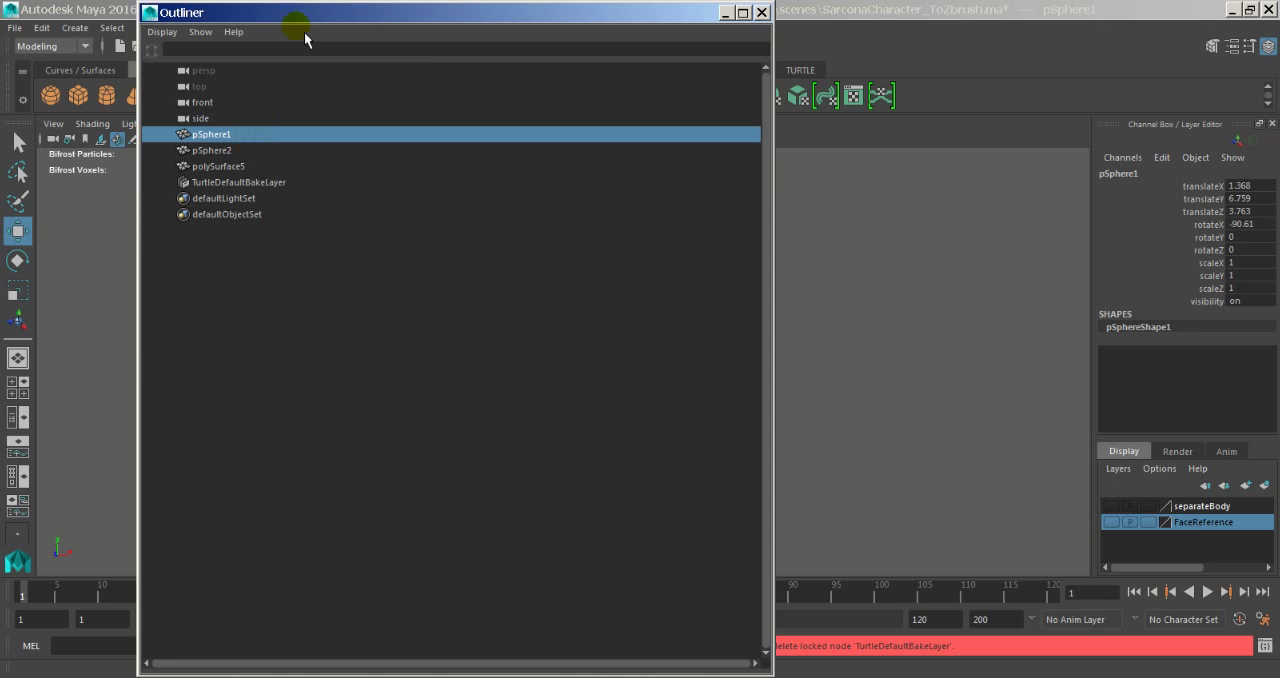
pyautogui.moveTo(304, 32); pyautogui.dragTo(754, 36)
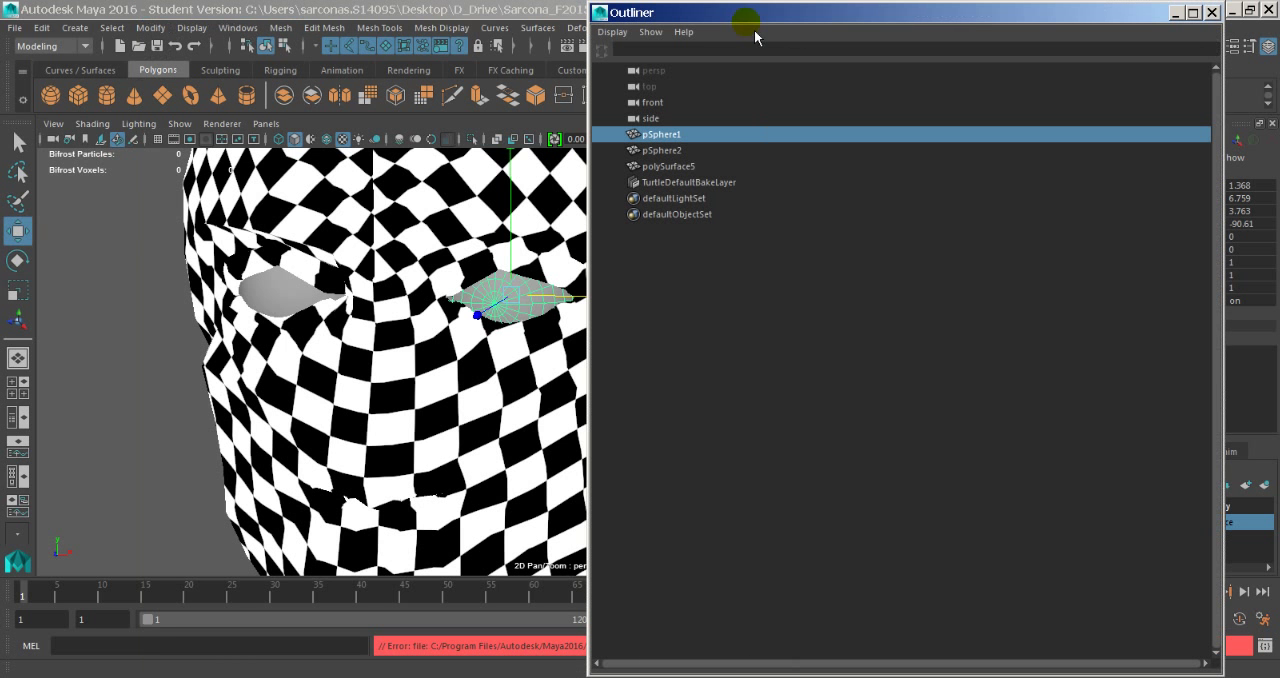
pyautogui.keyDown('shift'); pyautogui.click(689, 152); pyautogui.keyUp('shift')
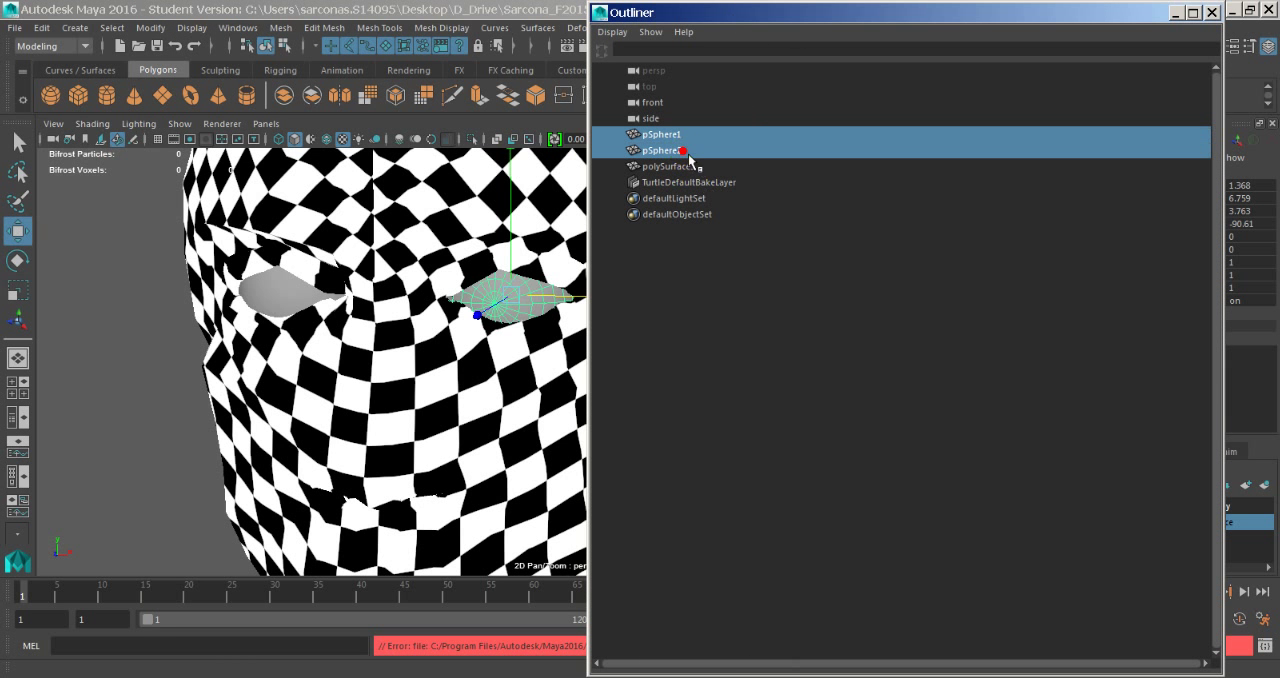
pyautogui.doubleClick(823, 14)
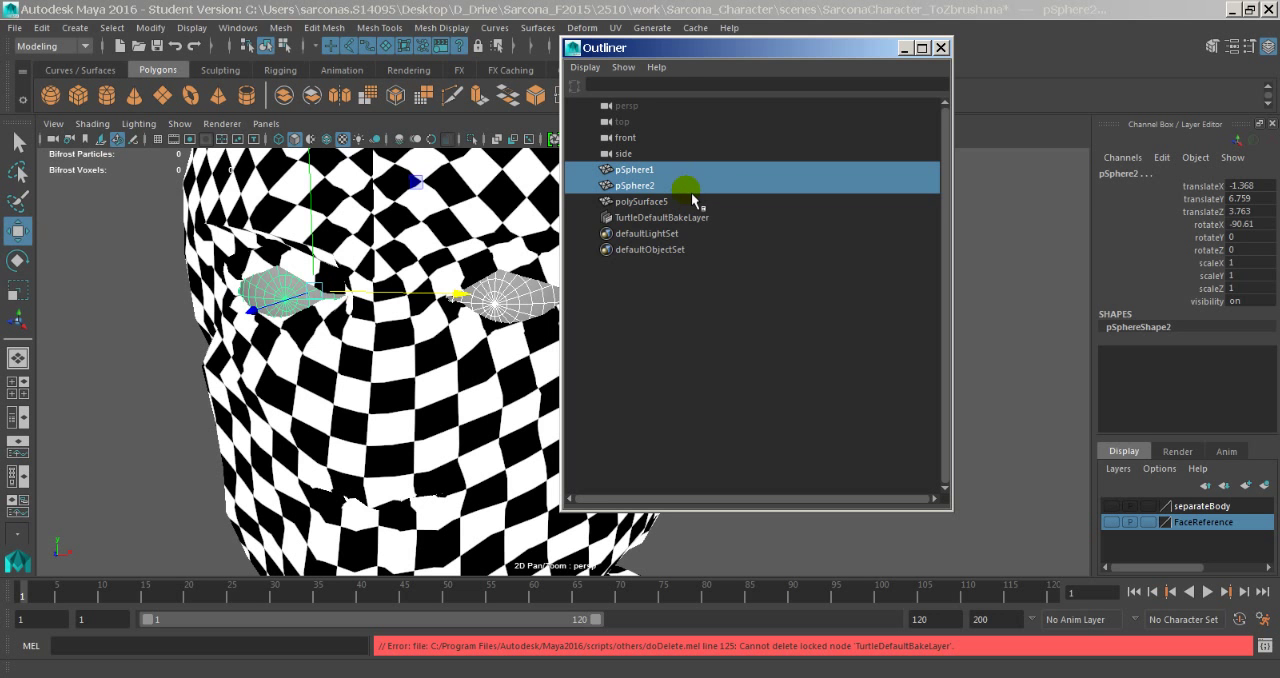
pyautogui.press('Delete')
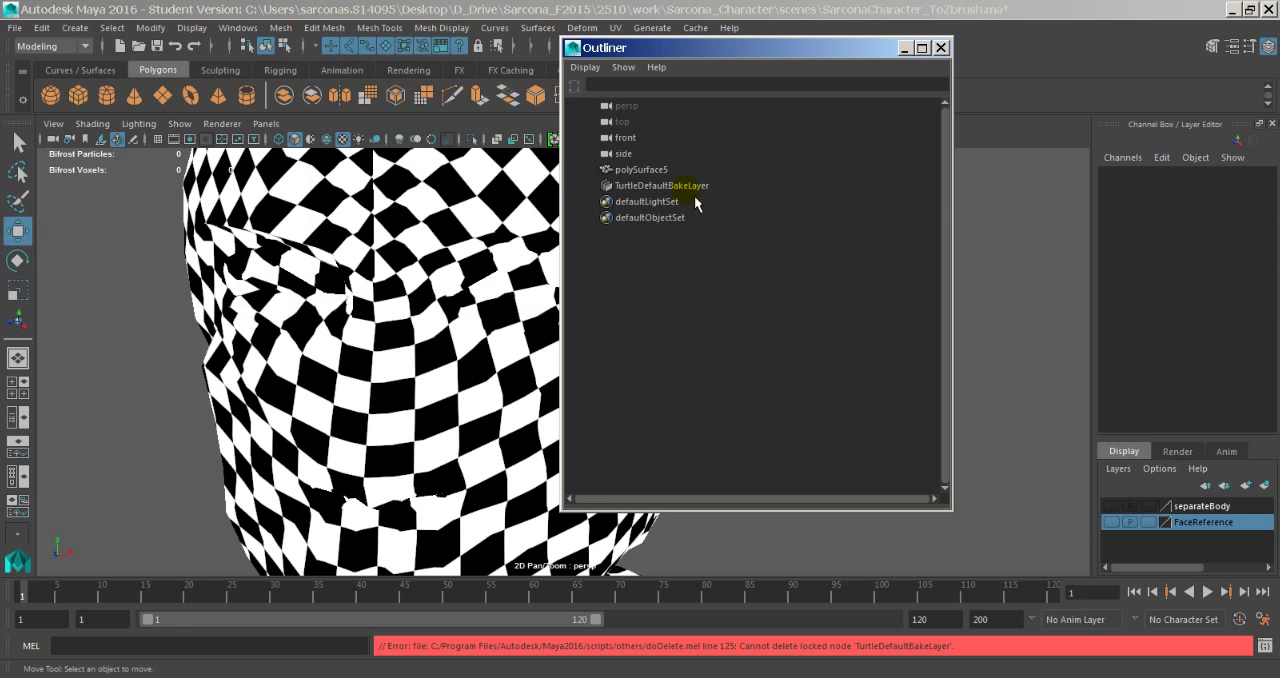
# - Save the Maya scene under its current file name, accepting the student version notice, and switch back to ZBrush
pyautogui.click(24, 30)
pyautogui.click(55, 93)
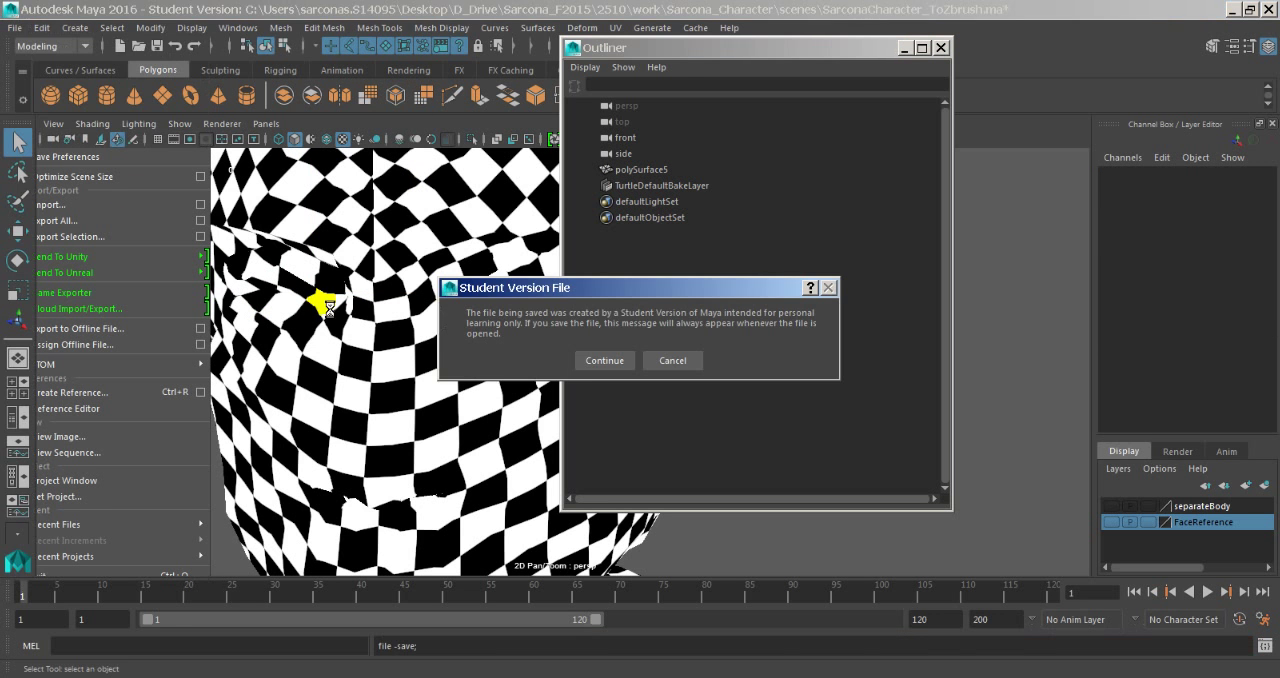
pyautogui.click(600, 360)
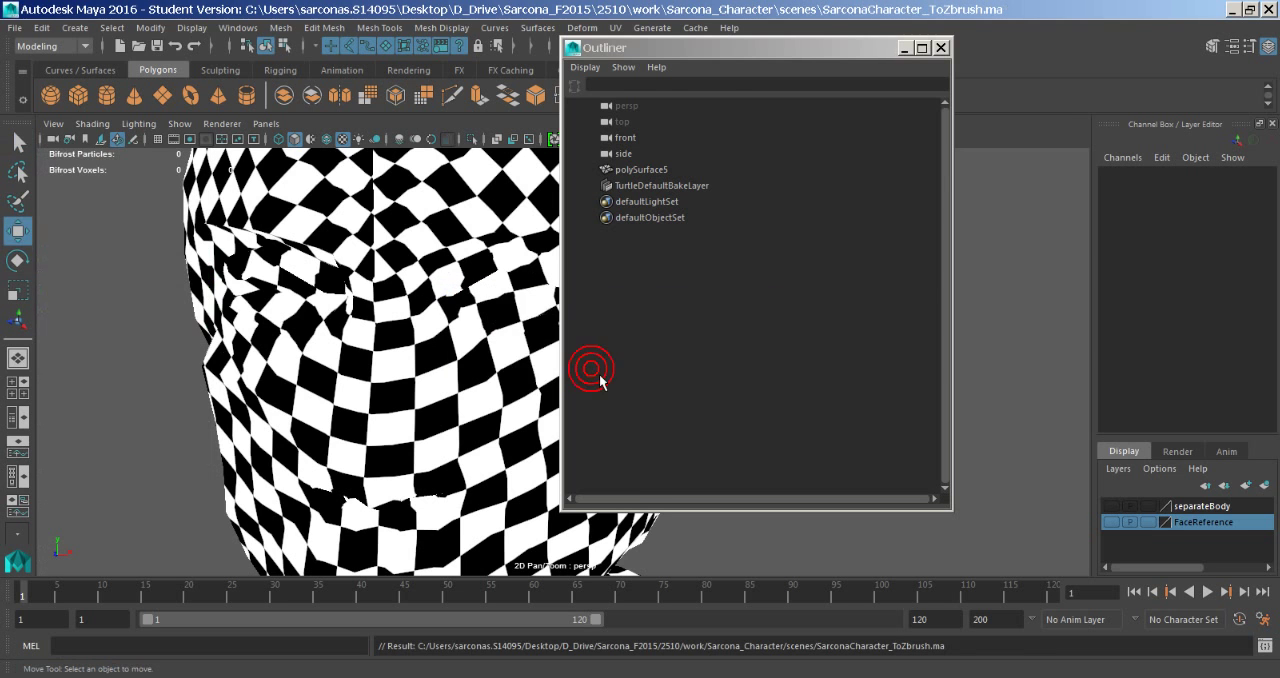
pyautogui.hotkey('alt', 'Tab')
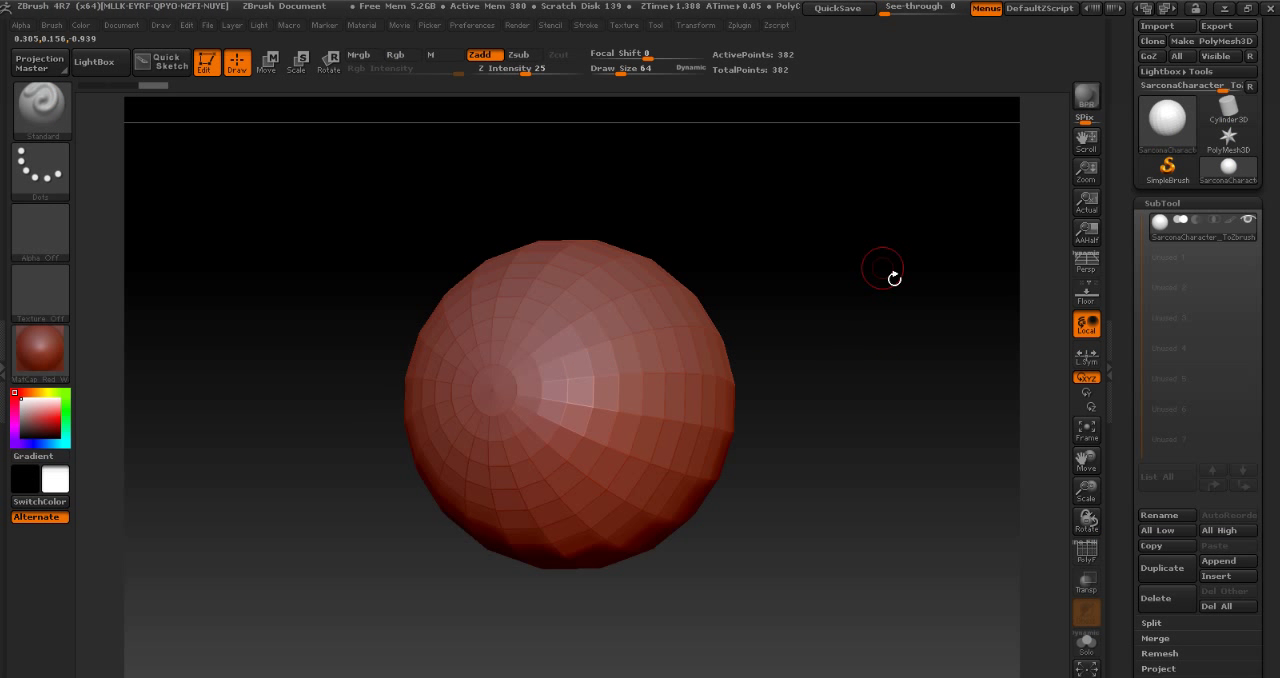
# - Try to import SarconaCharacter_ToZbrush.ma into the current mesh tool and dismiss the import errors
pyautogui.click(1157, 26)
pyautogui.click(315, 146)
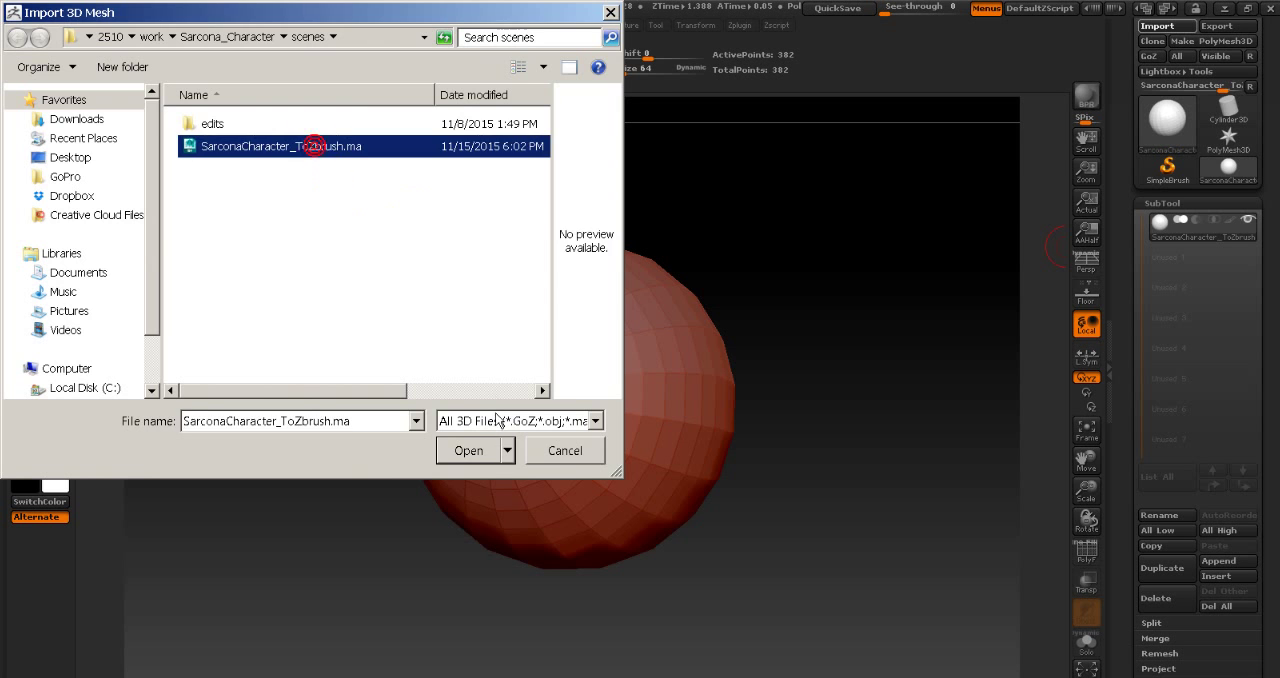
pyautogui.click(487, 455)
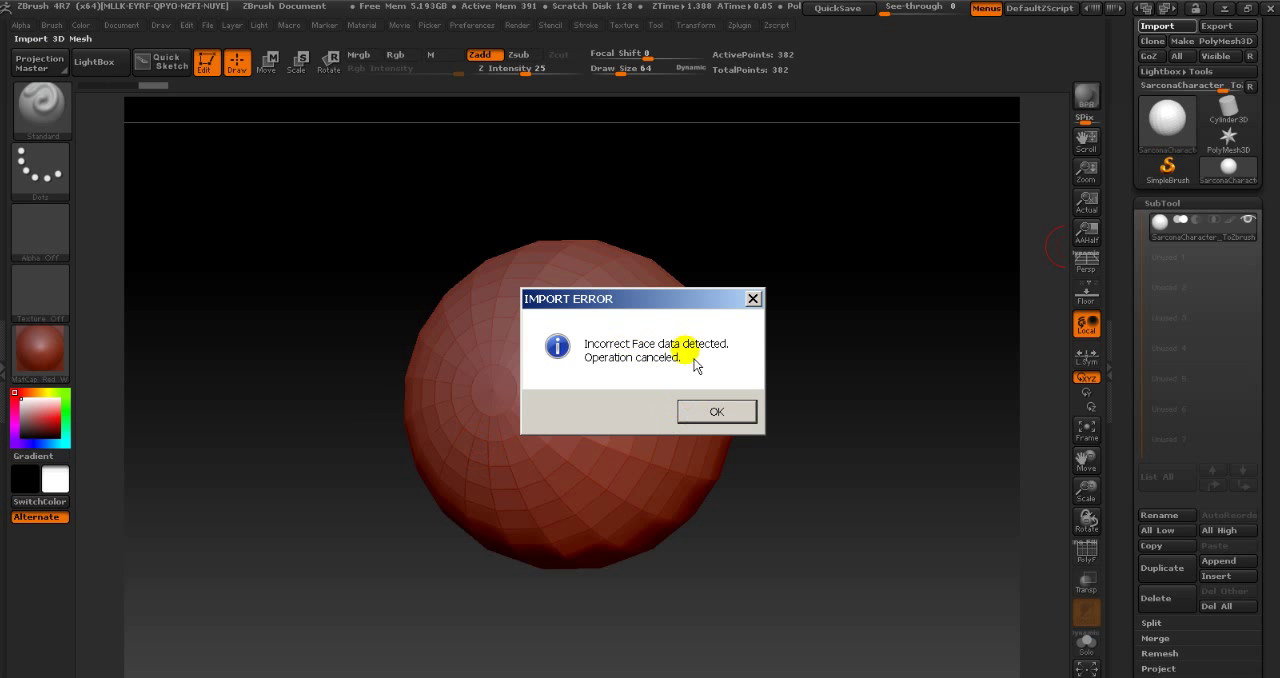
pyautogui.click(727, 416)
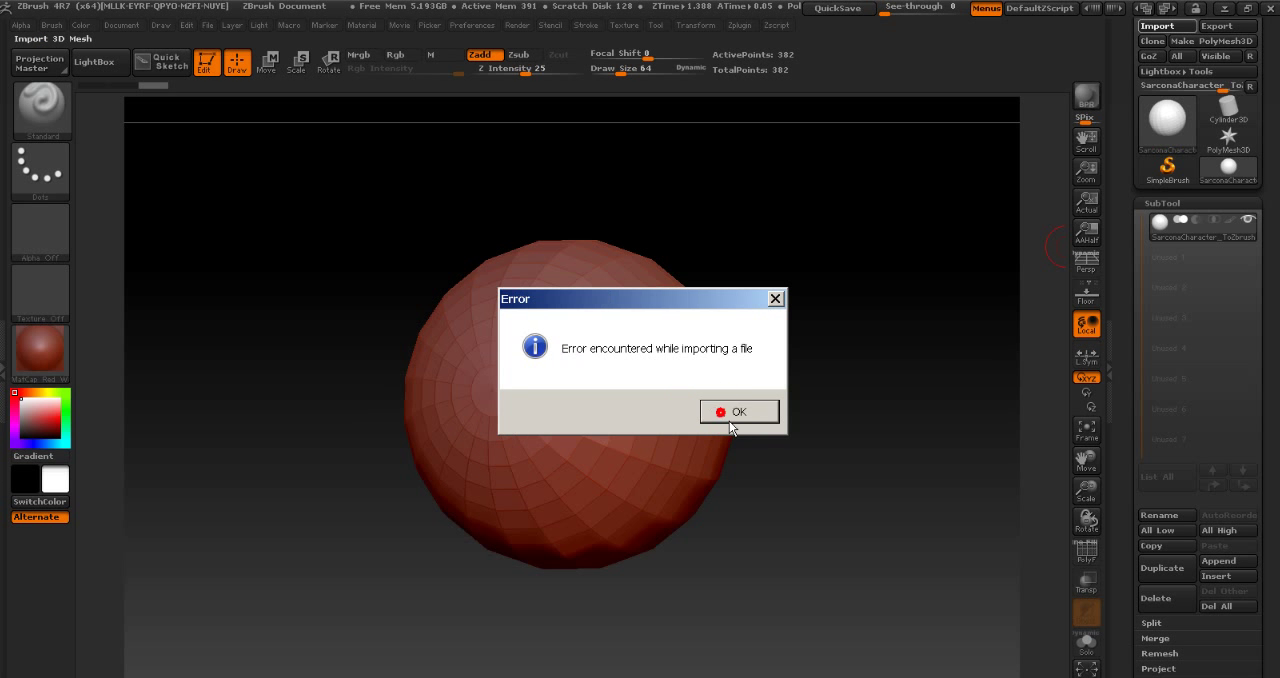
pyautogui.click(738, 411)
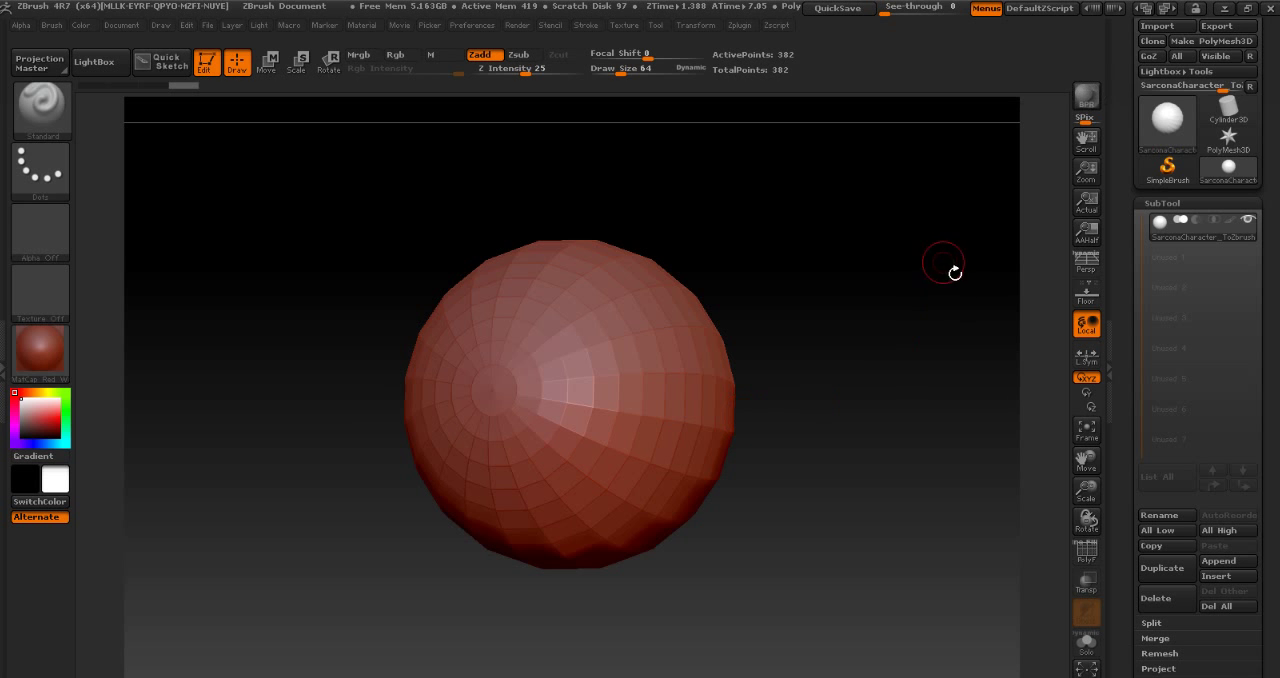
# - Switch to the Cylinder3D tool and try importing SarconaCharacter_ToZbrush.ma again, dismissing the errors
pyautogui.click(1228, 110)
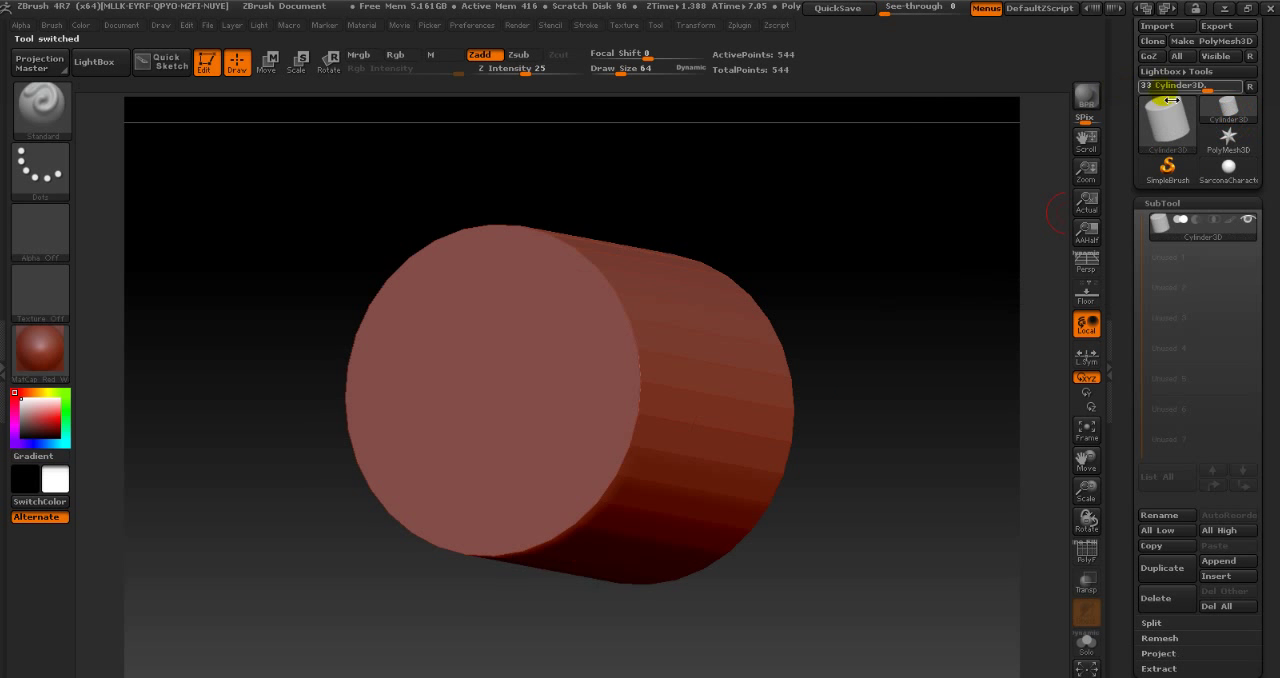
pyautogui.click(1164, 28)
pyautogui.doubleClick(300, 147)
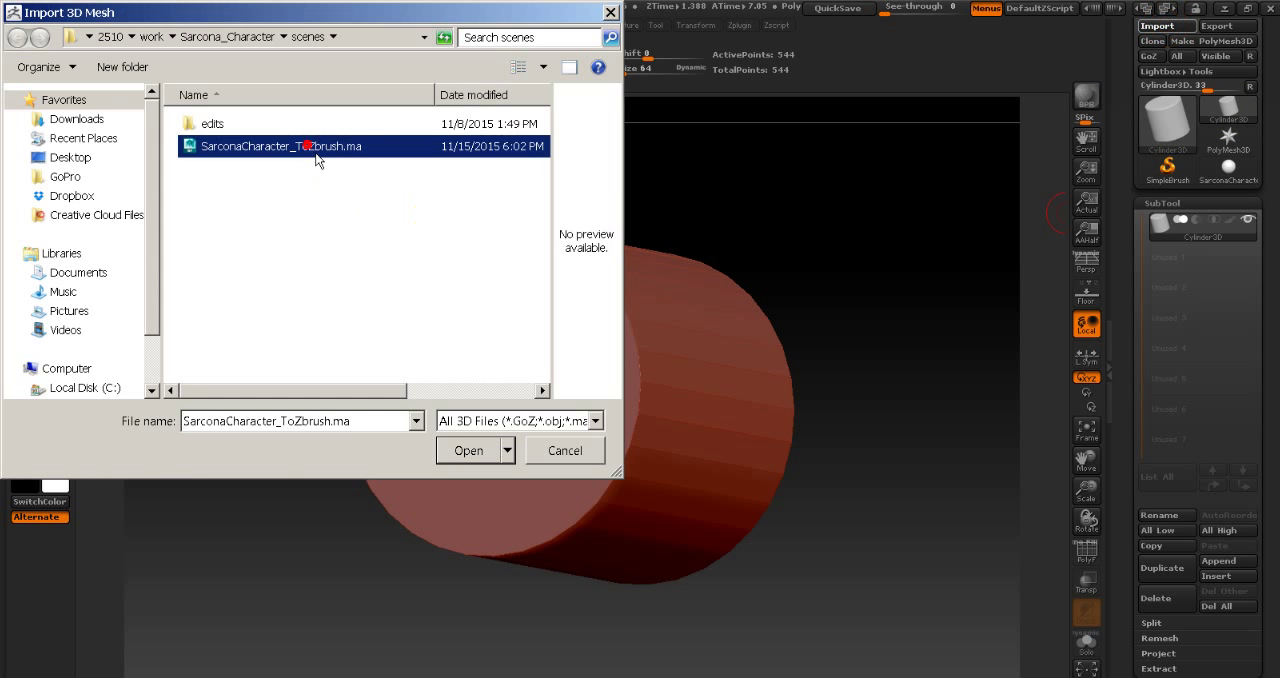
pyautogui.click(712, 410)
pyautogui.click(706, 410)
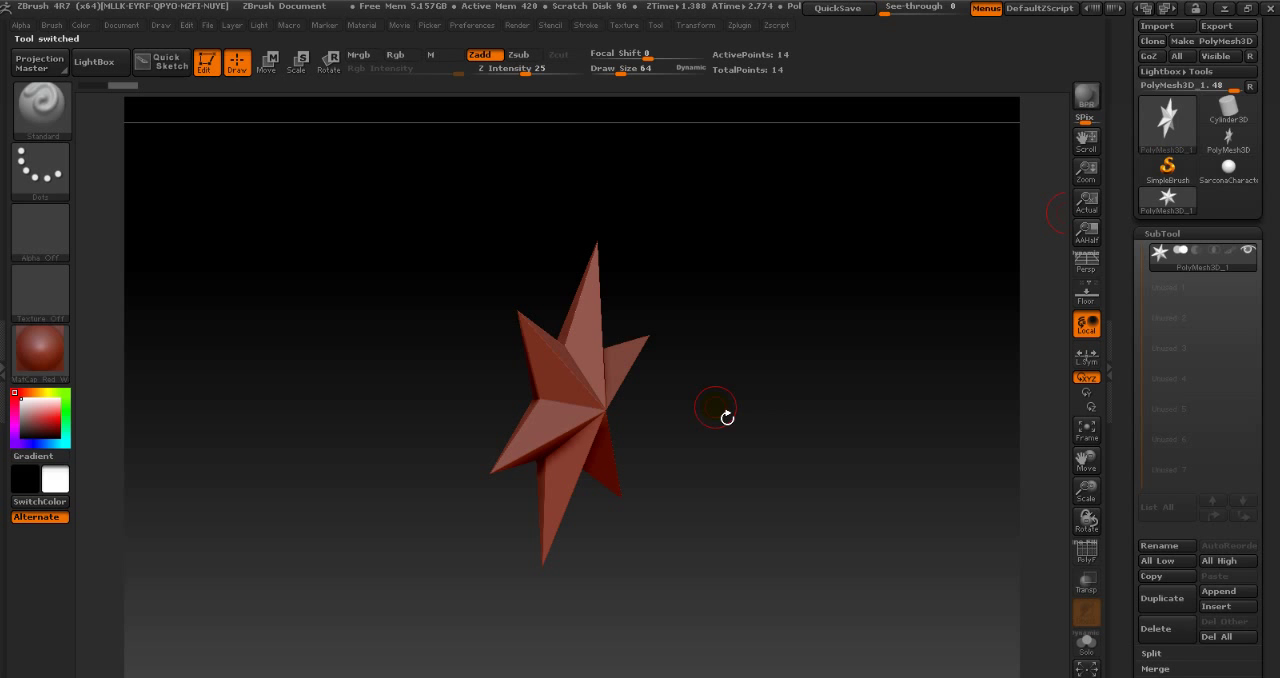
# - Switch to Maya, move the Outliner clear of the mesh, and examine the bust's open underside in untextured shaded display
pyautogui.hotkey('alt', 'Tab')
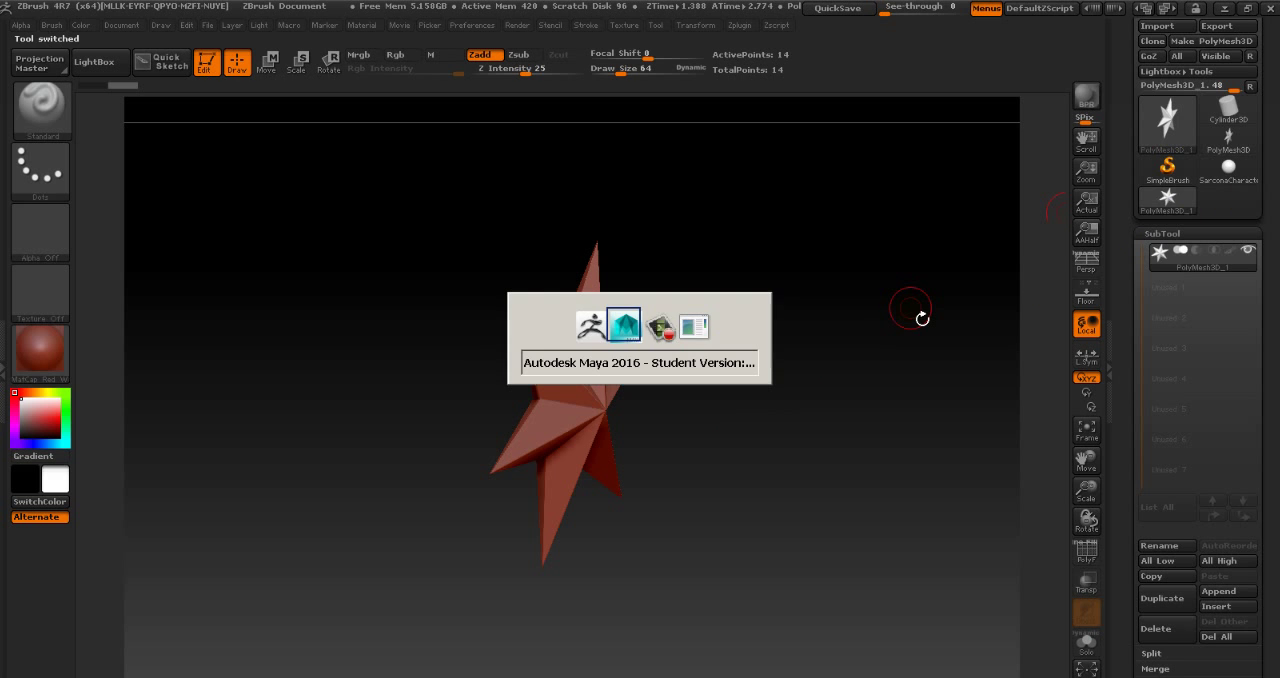
pyautogui.click(450, 288)
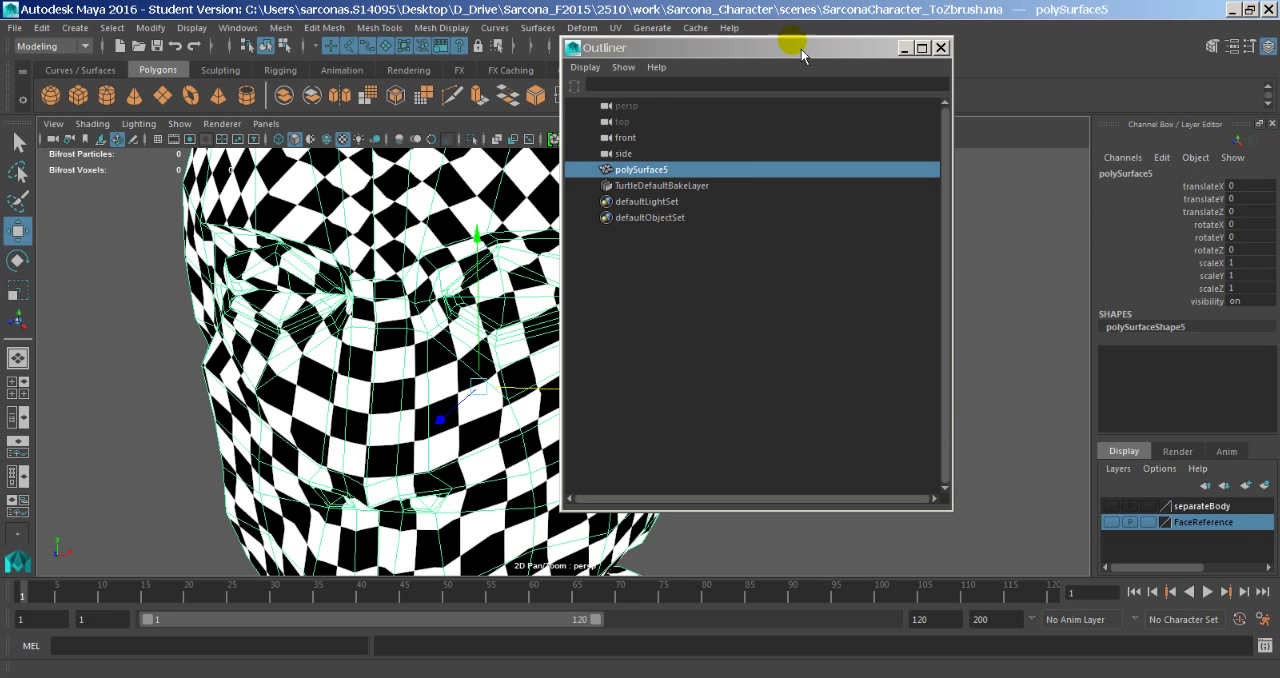
pyautogui.moveTo(801, 49); pyautogui.dragTo(1165, 47)
pyautogui.keyDown('alt'); pyautogui.moveTo(695, 366); pyautogui.dragTo(594, 345); pyautogui.keyUp('alt')
pyautogui.keyDown('alt'); pyautogui.moveTo(590, 325); pyautogui.dragTo(412, 302, button='right'); pyautogui.keyUp('alt')
pyautogui.keyDown('alt'); pyautogui.moveTo(412, 300); pyautogui.dragTo(530, 339); pyautogui.keyUp('alt')
pyautogui.keyDown('alt'); pyautogui.moveTo(530, 304); pyautogui.dragTo(528, 190, button='middle'); pyautogui.keyUp('alt')
pyautogui.keyDown('alt'); pyautogui.moveTo(474, 295); pyautogui.dragTo(687, 314, button='right'); pyautogui.keyUp('alt')
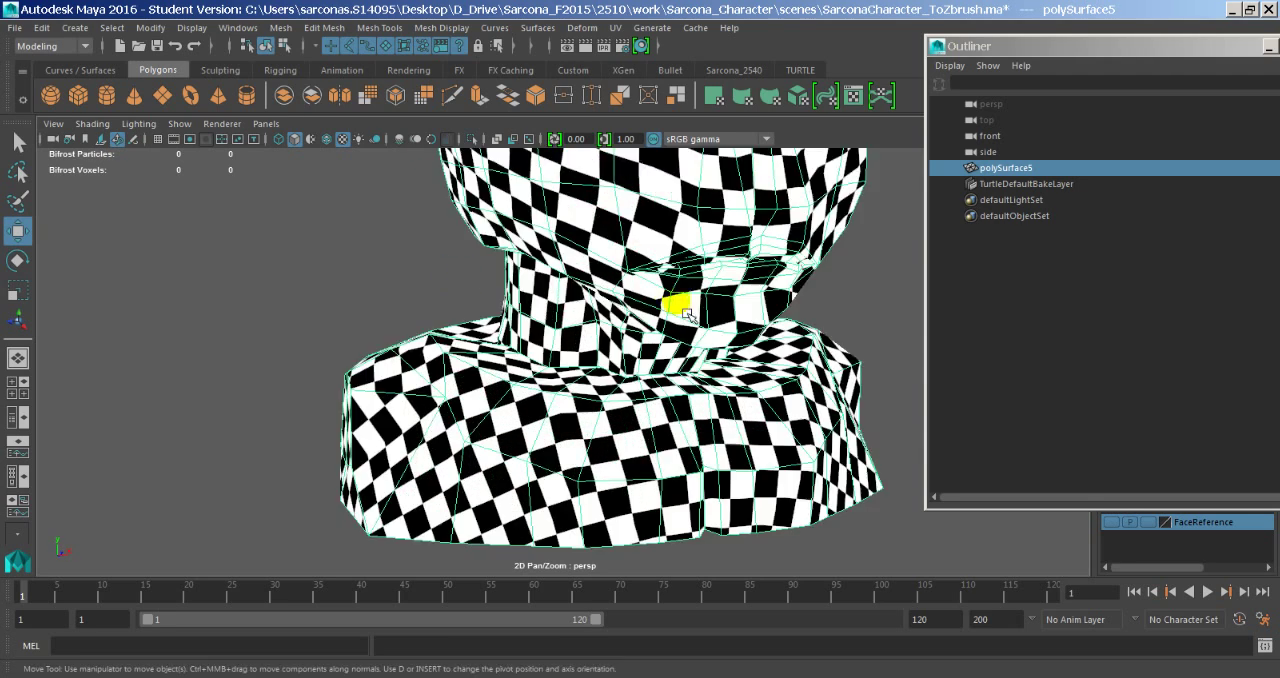
pyautogui.moveTo(687, 314)
pyautogui.keyDown('alt'); pyautogui.mouseDown()
pyautogui.moveTo(672, 307)
pyautogui.moveTo(698, 294)
pyautogui.moveTo(594, 288)
pyautogui.mouseUp(); pyautogui.keyUp('alt')
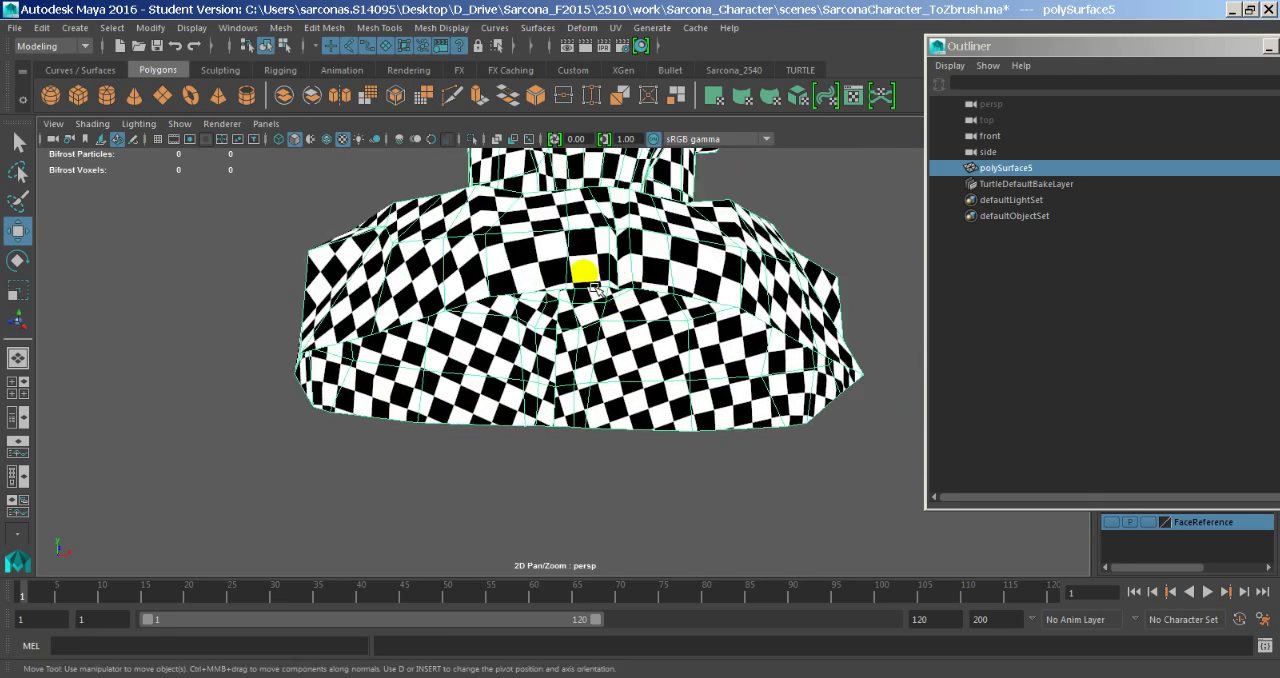
pyautogui.press('5')
pyautogui.keyDown('alt'); pyautogui.moveTo(520, 345); pyautogui.dragTo(503, 298); pyautogui.keyUp('alt')
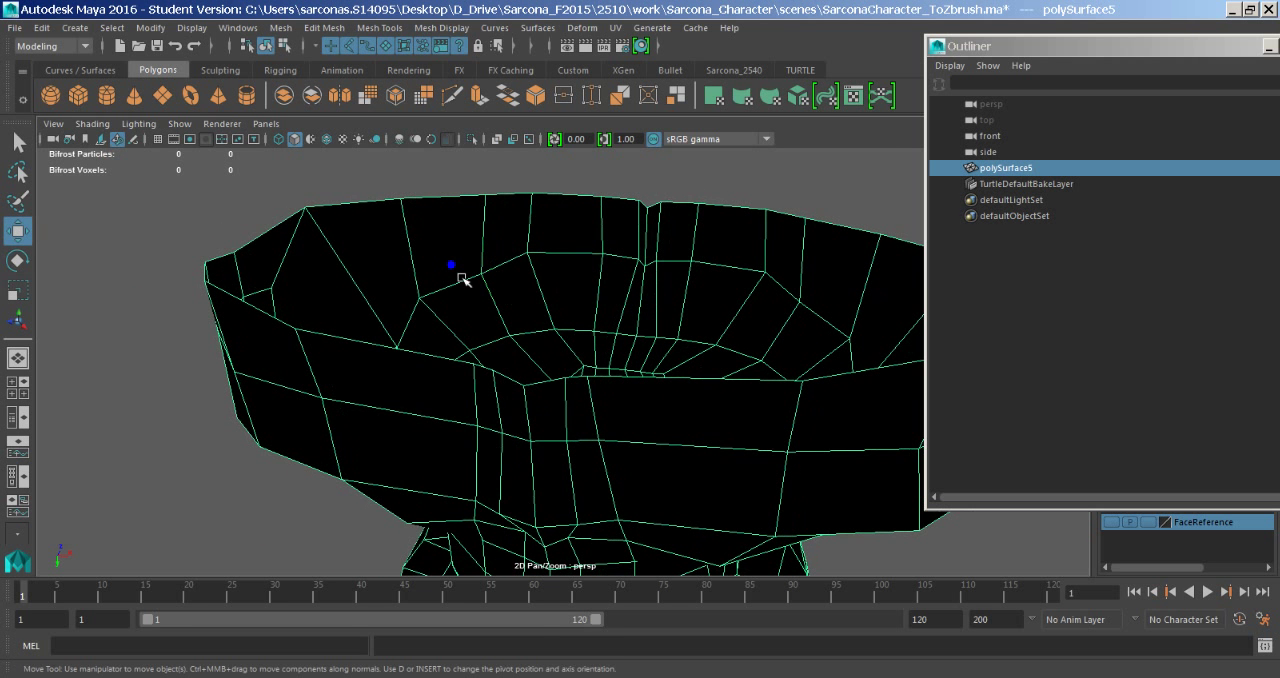
# - With the Append to Polygon Tool, bridge the opposite rim edges on one side of the centre line across the bust's open base
pyautogui.keyDown('shift'); pyautogui.rightClick(451, 265); pyautogui.keyUp('shift')
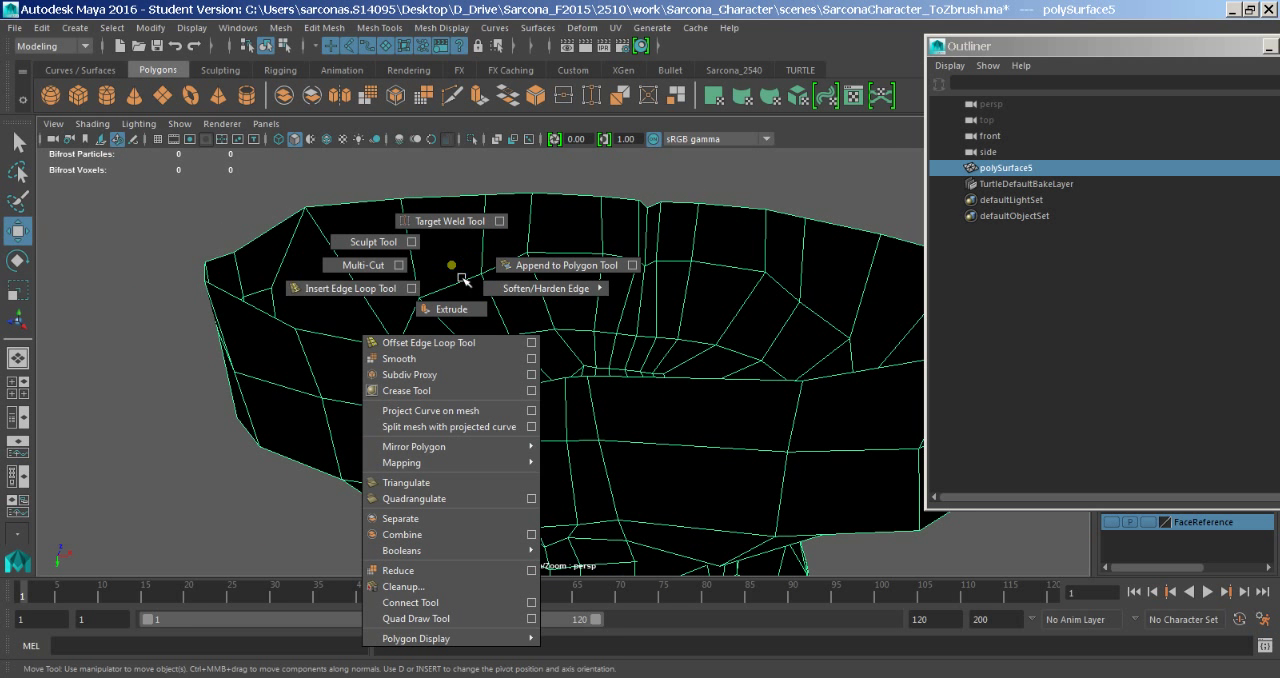
pyautogui.click(587, 278)
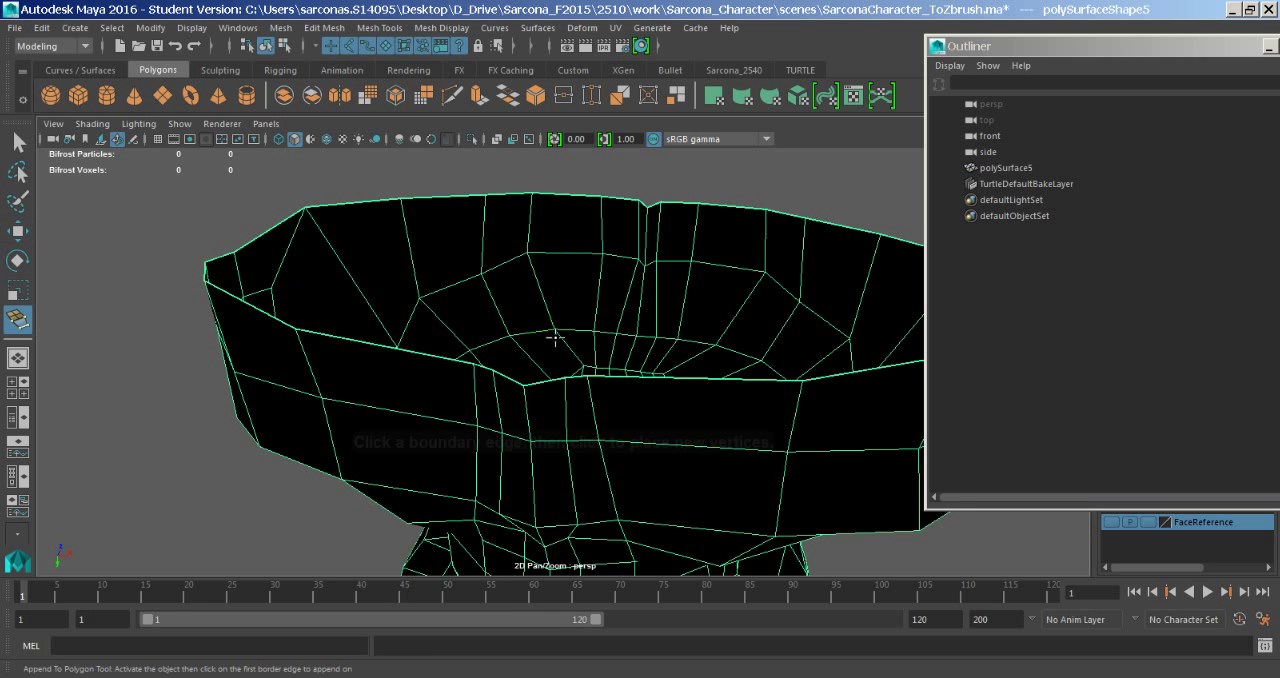
pyautogui.keyDown('alt'); pyautogui.moveTo(529, 346); pyautogui.dragTo(617, 347); pyautogui.keyUp('alt')
pyautogui.keyDown('alt'); pyautogui.moveTo(617, 347); pyautogui.dragTo(640, 351, button='right'); pyautogui.keyUp('alt')
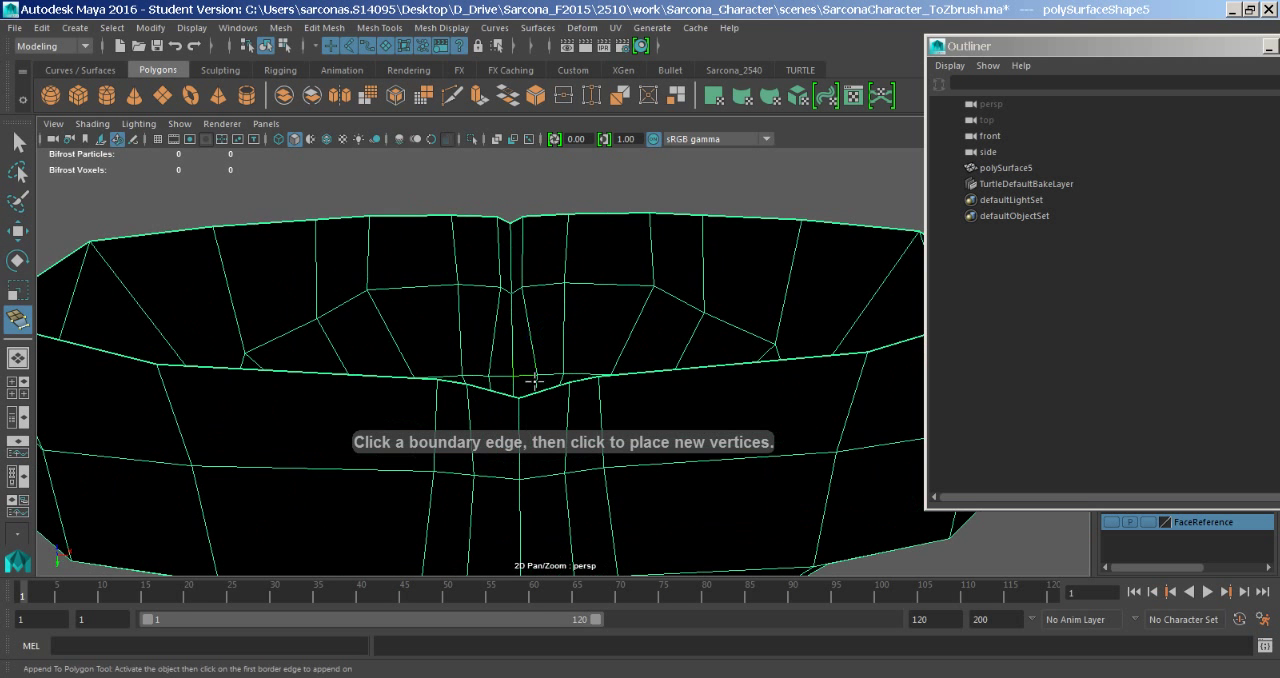
pyautogui.click(480, 230)
pyautogui.keyDown('alt'); pyautogui.moveTo(466, 223); pyautogui.dragTo(463, 257, button='right'); pyautogui.keyUp('alt')
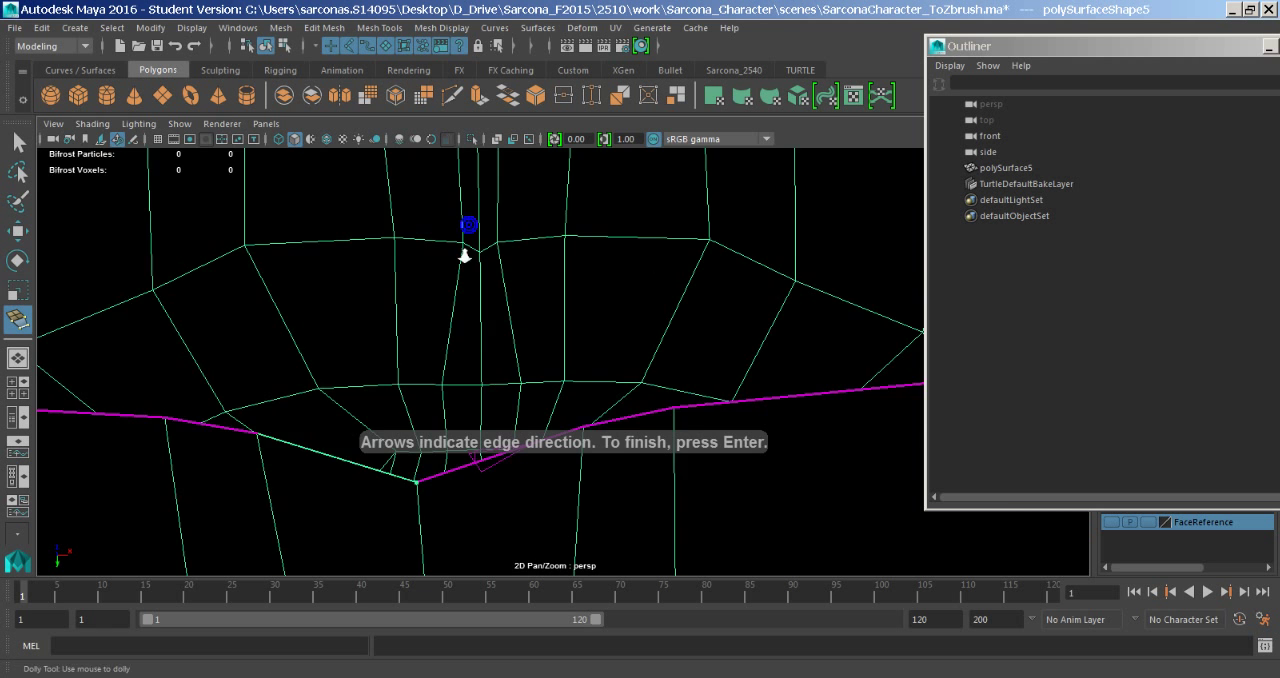
pyautogui.keyDown('alt'); pyautogui.moveTo(451, 243); pyautogui.dragTo(546, 487, button='middle'); pyautogui.keyUp('alt')
pyautogui.click(489, 199)
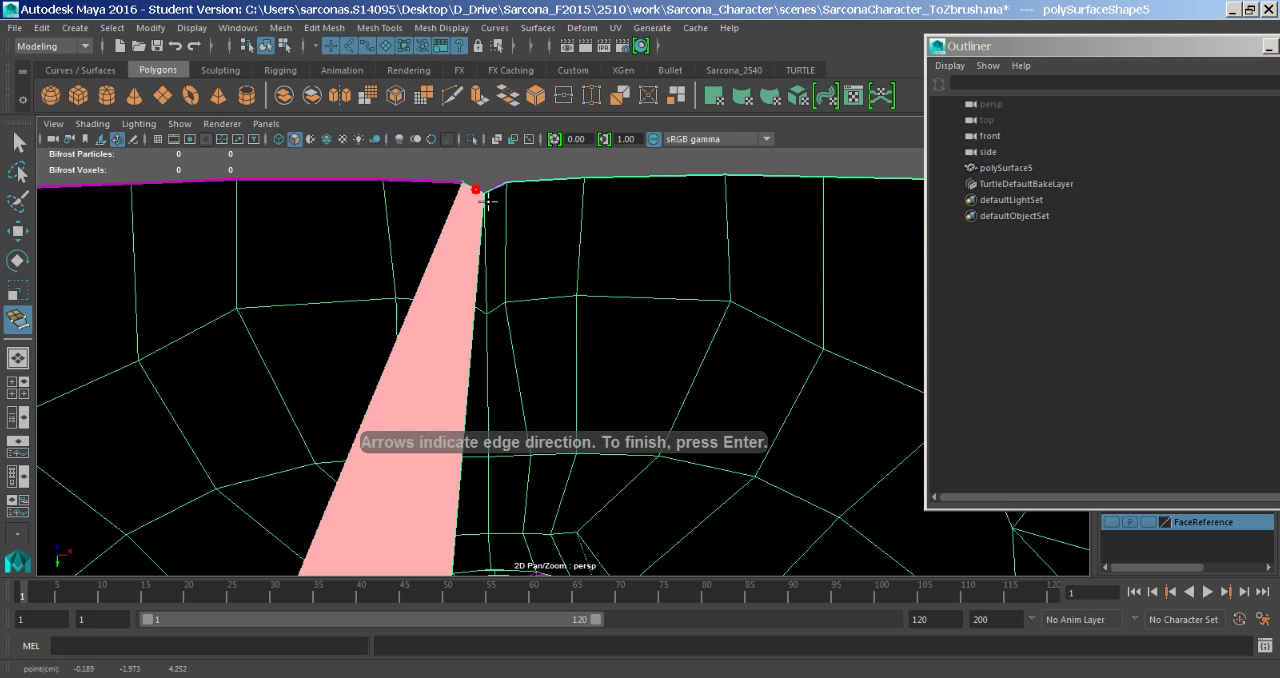
pyautogui.keyDown('alt'); pyautogui.moveTo(523, 286); pyautogui.dragTo(522, 314, button='right'); pyautogui.keyUp('alt')
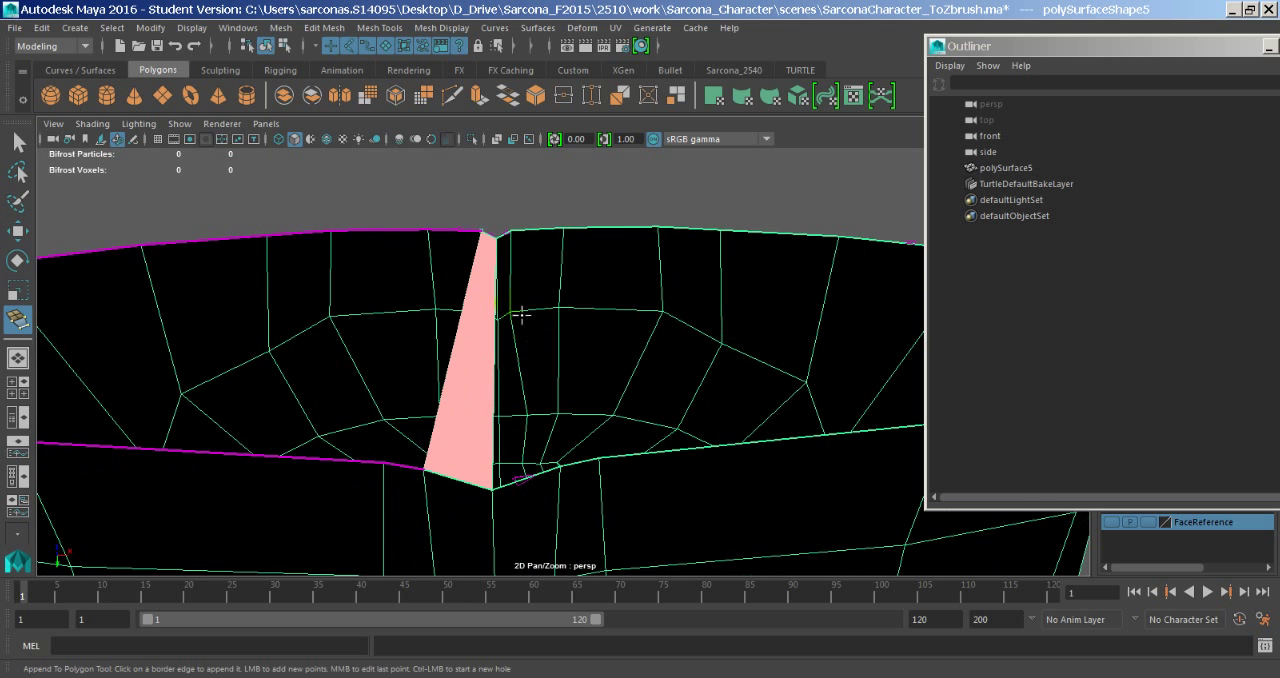
pyautogui.press('Return')
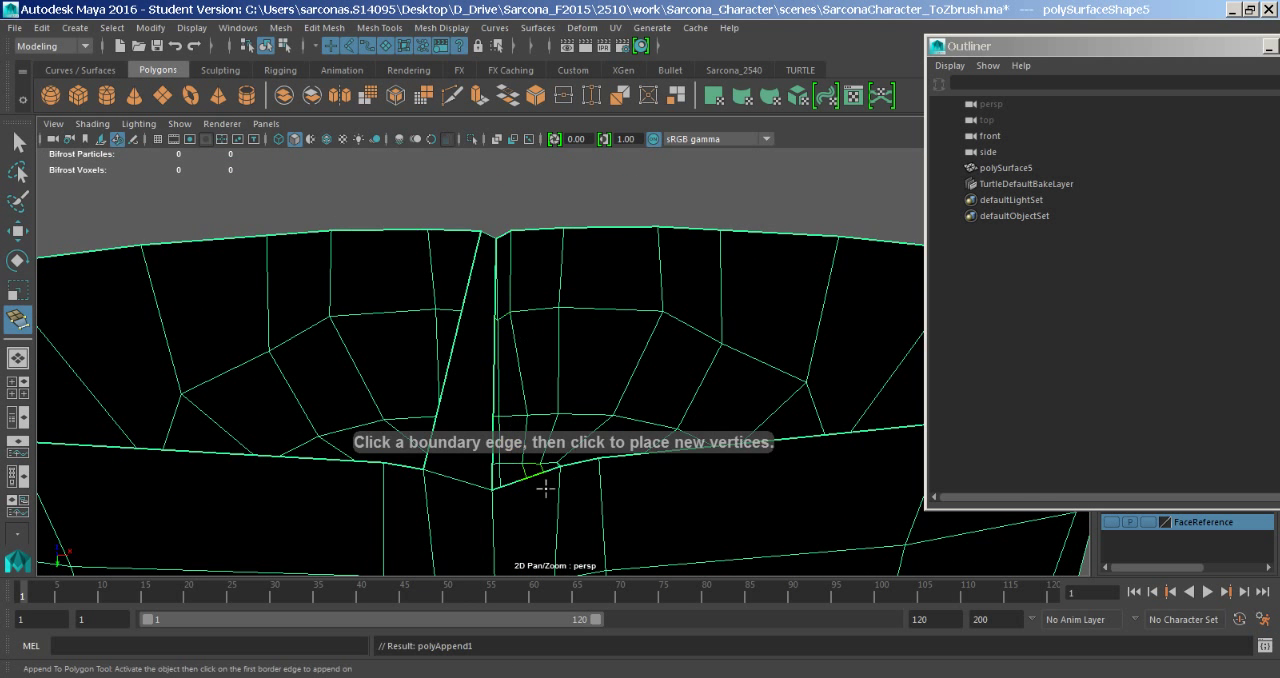
# - Append three more polygons across the open base on the other side of the centre line, working outward to the wide rim edges
pyautogui.click(540, 477)
pyautogui.click(514, 237)
pyautogui.press('Return')
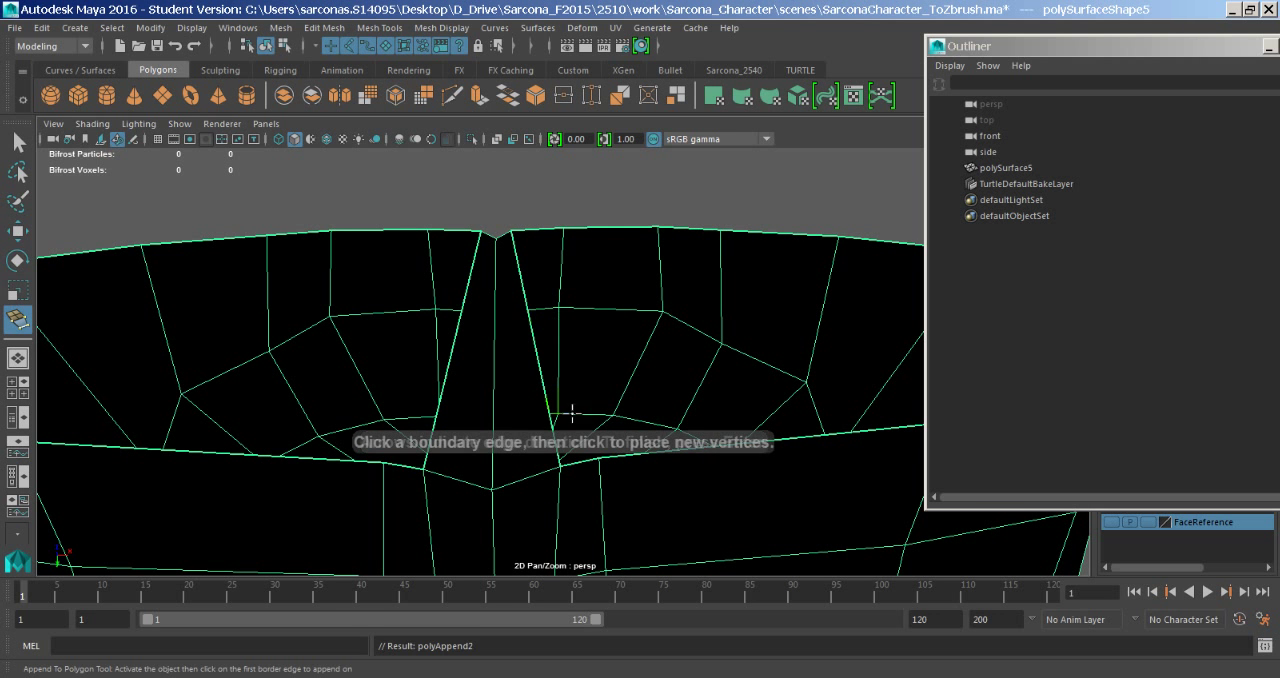
pyautogui.click(574, 467)
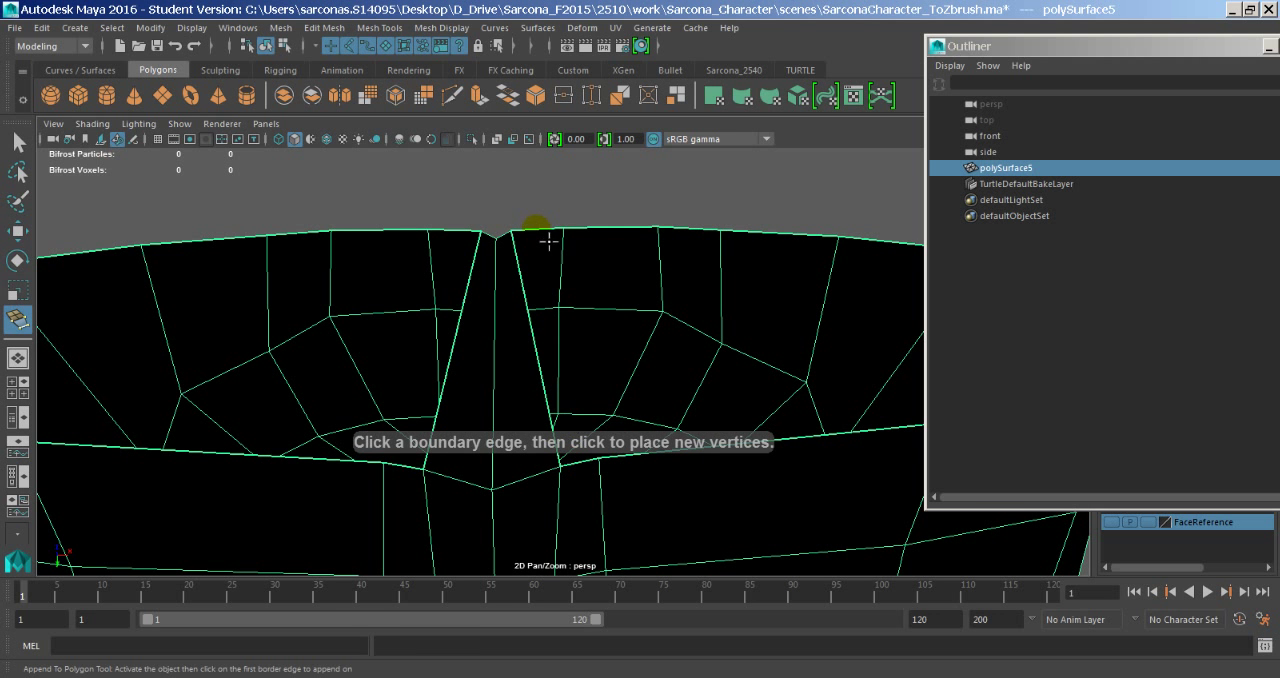
pyautogui.click(545, 236)
pyautogui.click(586, 462)
pyautogui.press('Return')
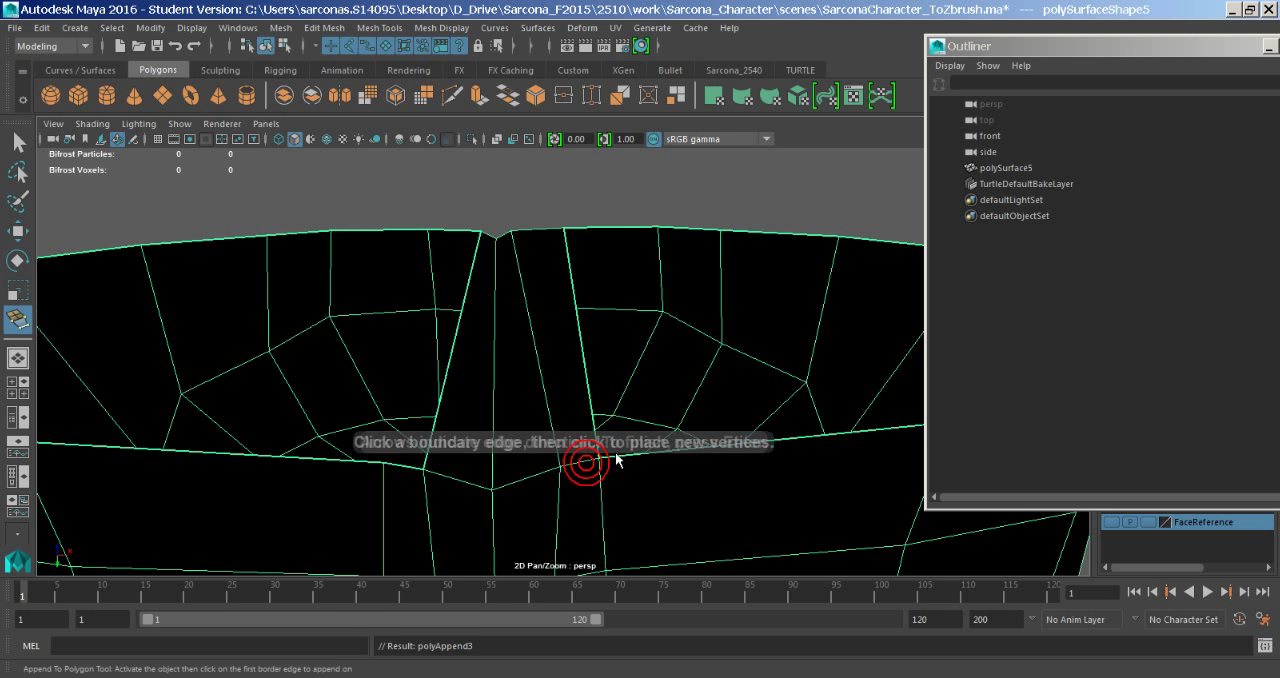
pyautogui.click(590, 229)
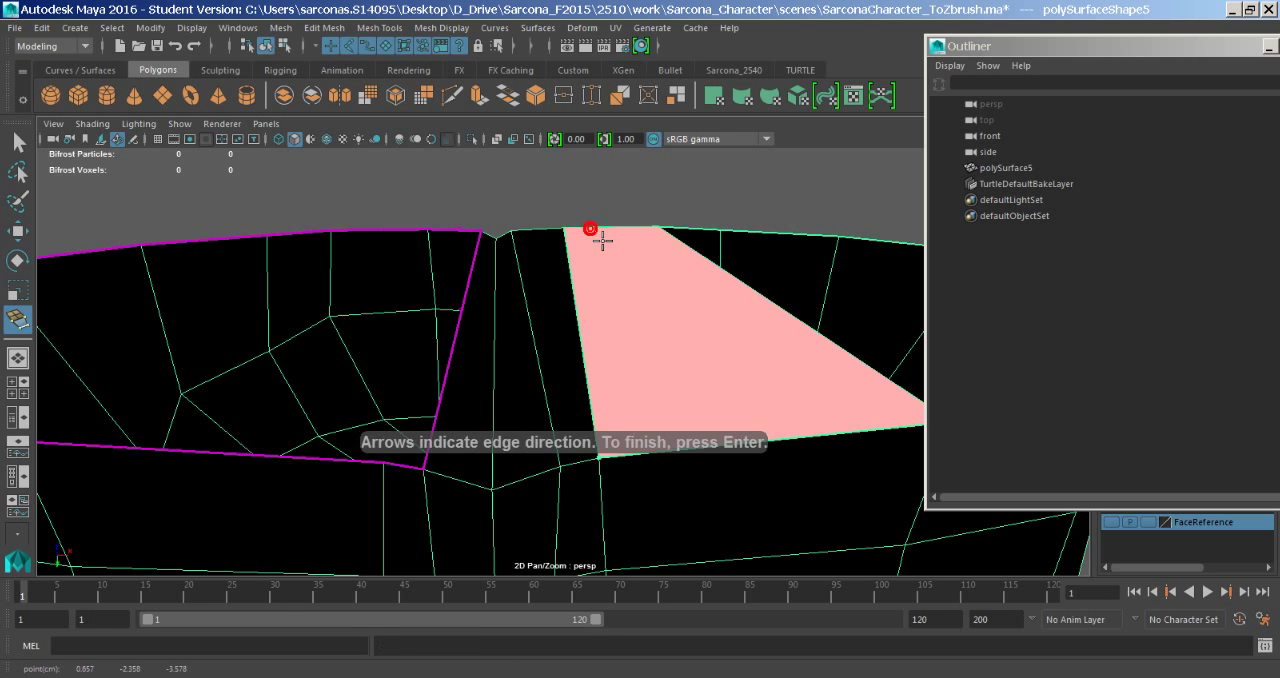
pyautogui.press('Return')
# - Append two matching polygons across the base beside the first appended face, ending with the wide rim edges
pyautogui.click(404, 468)
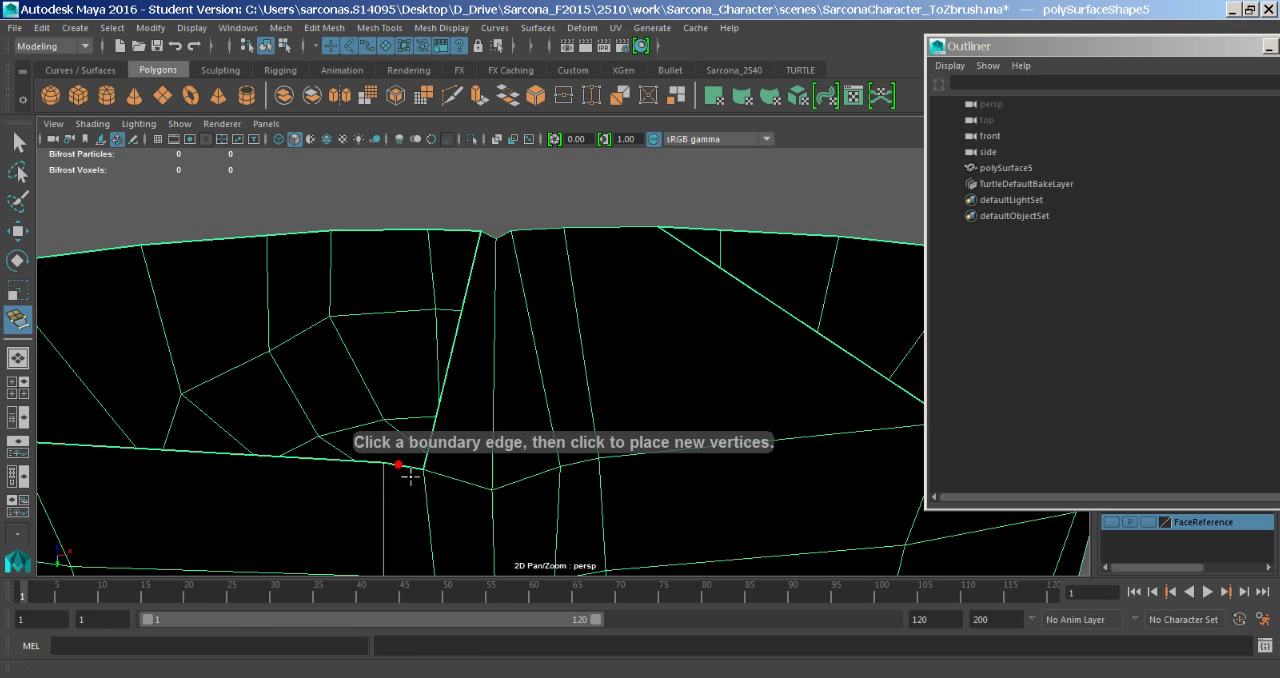
pyautogui.click(461, 233)
pyautogui.press('Return')
pyautogui.click(408, 240)
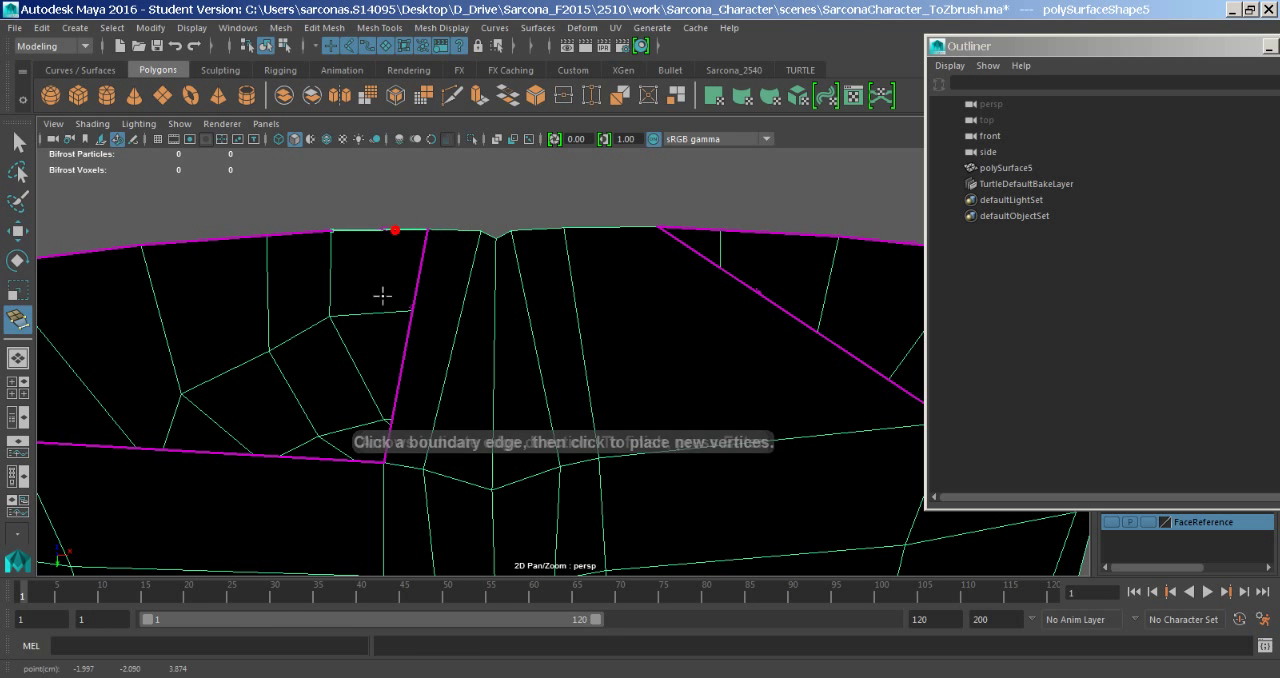
pyautogui.click(309, 462)
pyautogui.press('Return')
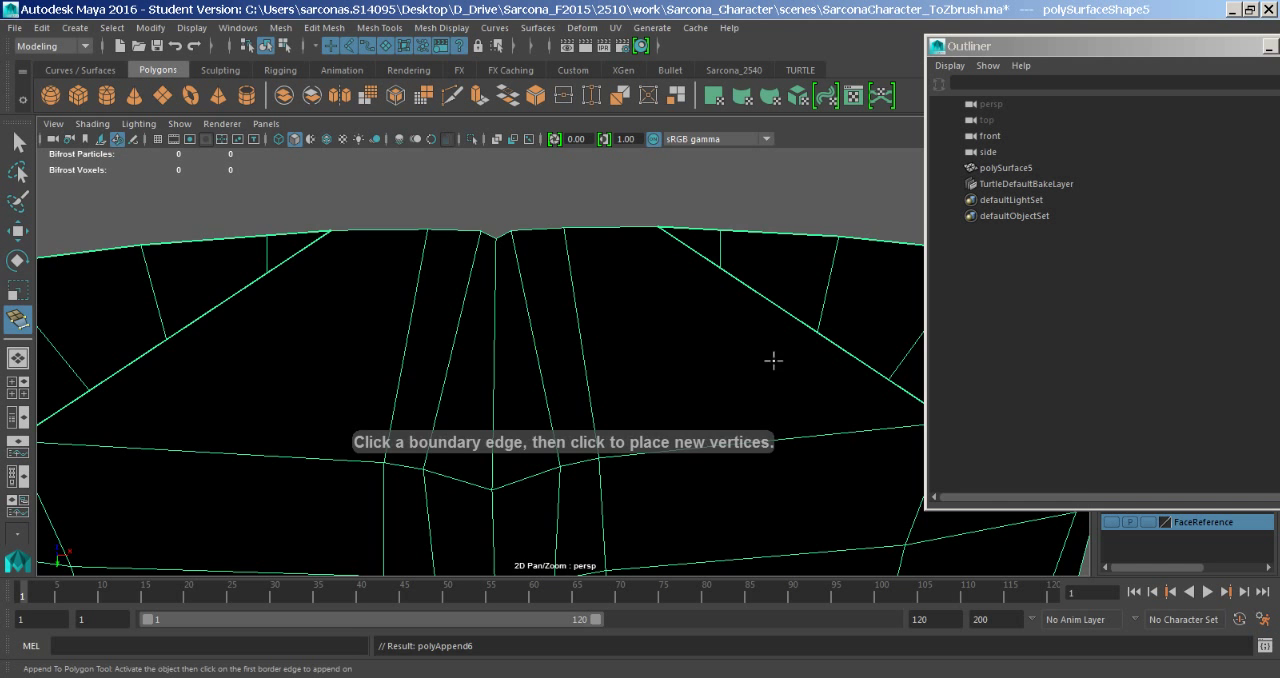
# - Append a polygon from the wide centre section toward one shoulder across the remaining opening, then return to the Move Tool
pyautogui.keyDown('alt'); pyautogui.moveTo(740, 356); pyautogui.dragTo(423, 374, button='right'); pyautogui.keyUp('alt')
pyautogui.keyDown('alt'); pyautogui.moveTo(686, 369); pyautogui.dragTo(598, 390); pyautogui.keyUp('alt')
pyautogui.keyDown('alt'); pyautogui.moveTo(600, 388); pyautogui.dragTo(497, 351, button='middle'); pyautogui.keyUp('alt')
pyautogui.keyDown('alt'); pyautogui.moveTo(614, 355); pyautogui.dragTo(738, 393, button='right'); pyautogui.keyUp('alt')
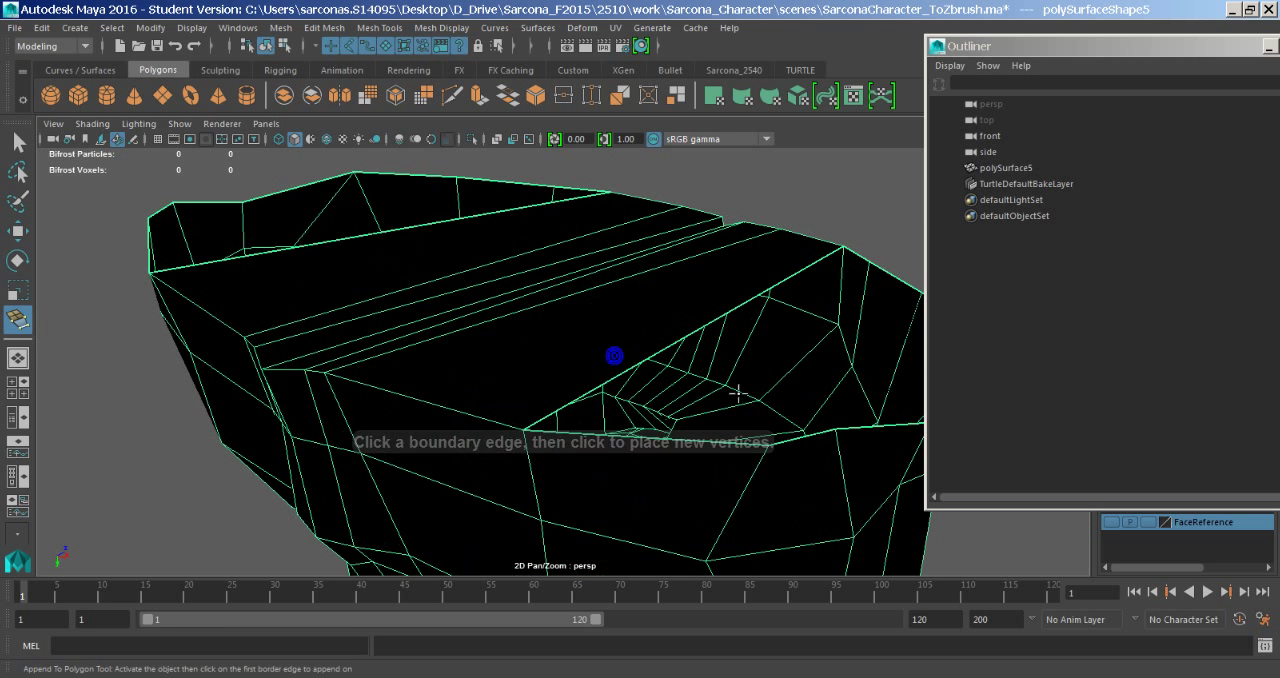
pyautogui.click(714, 438)
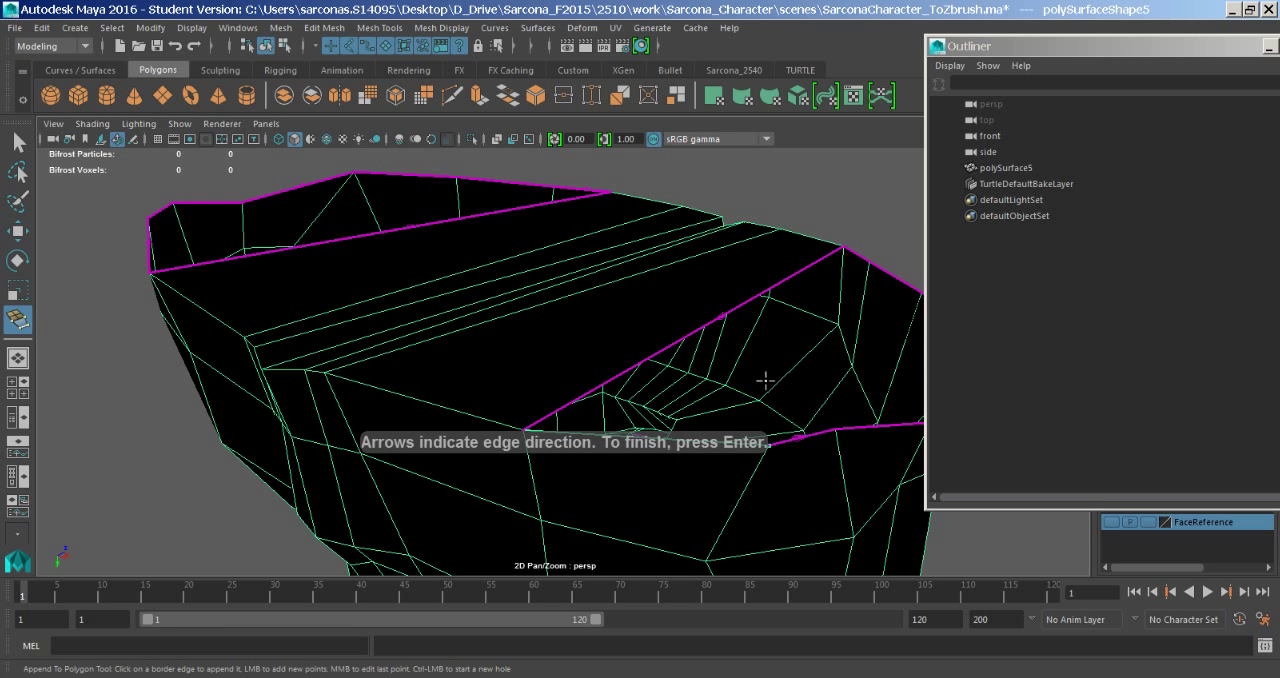
pyautogui.click(905, 287)
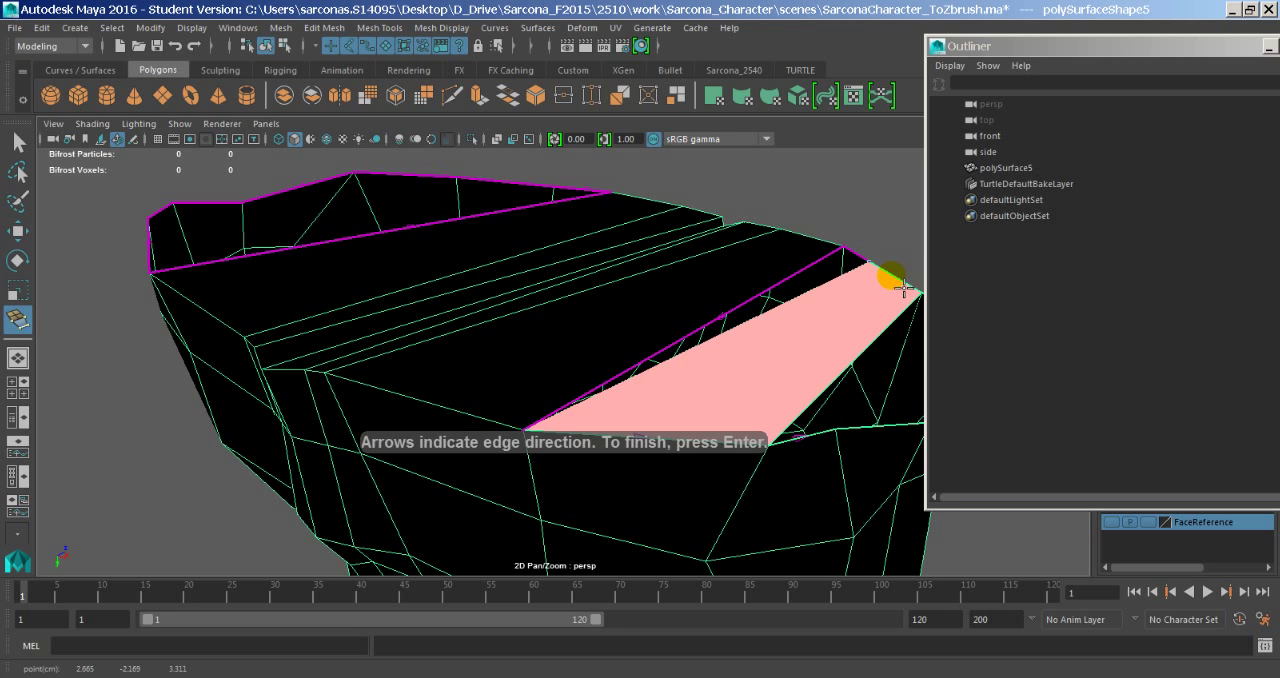
pyautogui.press('Return')
pyautogui.press('w')
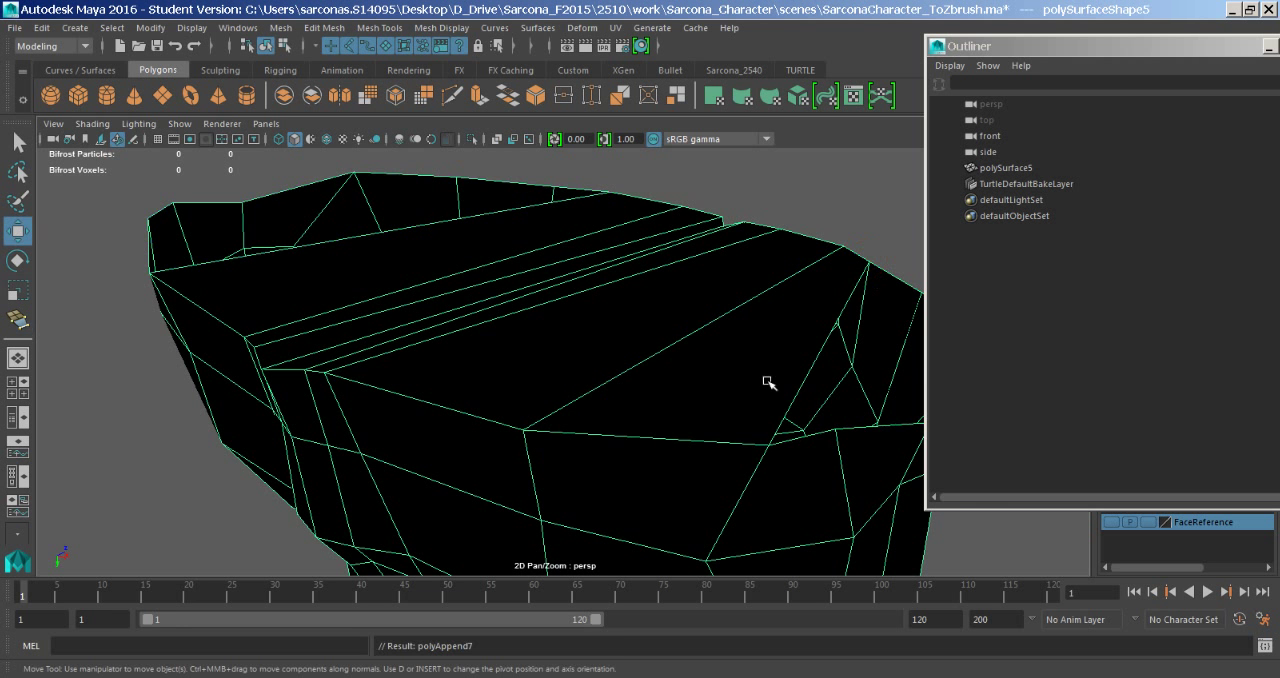
# - Reactivate the Append to Polygon Tool and bridge the next pair of opposite rim edges farther out in the same shoulder opening
pyautogui.keyDown('alt'); pyautogui.moveTo(768, 382); pyautogui.dragTo(649, 426); pyautogui.keyUp('alt')
pyautogui.press('y')
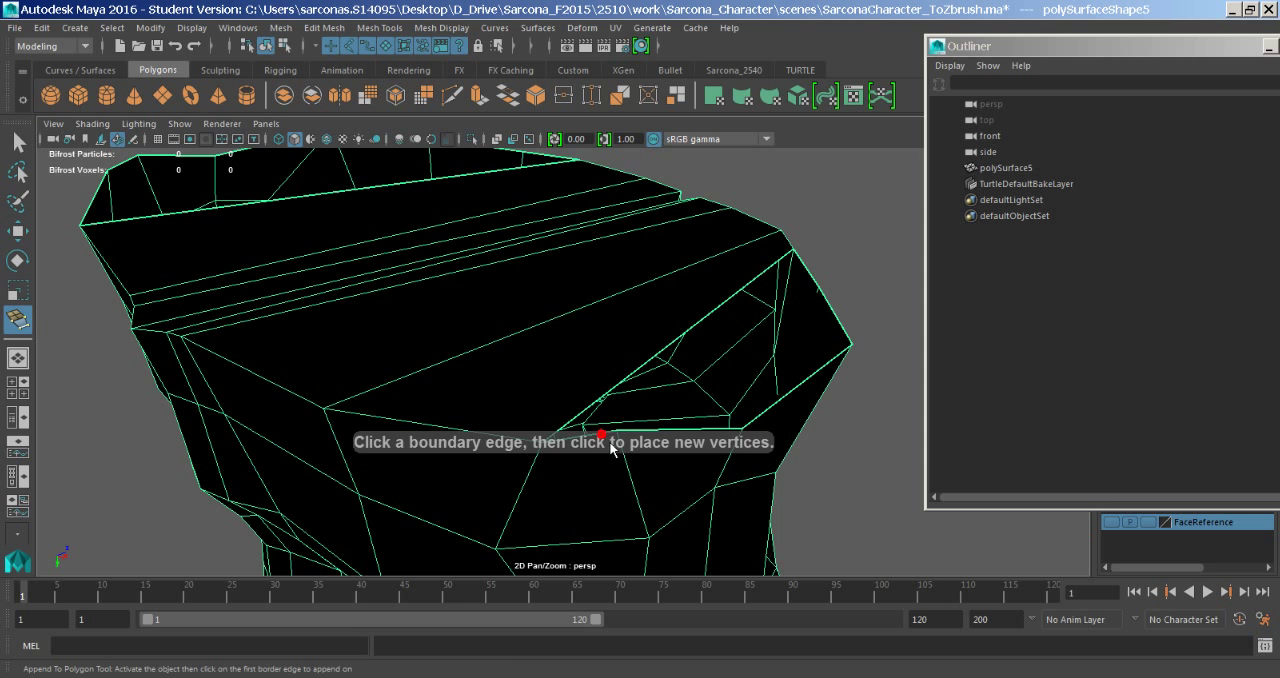
pyautogui.click(602, 435)
pyautogui.keyDown('alt'); pyautogui.moveTo(600, 434); pyautogui.dragTo(709, 409); pyautogui.keyUp('alt')
pyautogui.keyDown('alt'); pyautogui.moveTo(569, 429); pyautogui.dragTo(589, 346, button='middle'); pyautogui.keyUp('alt')
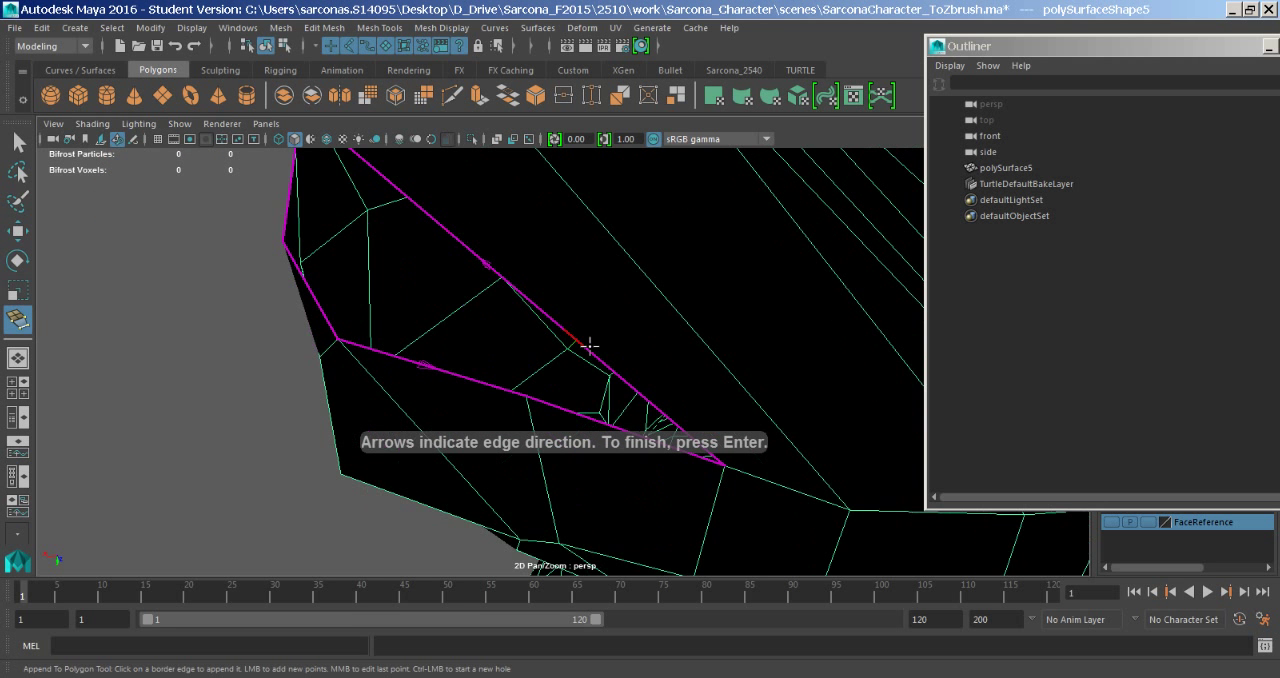
pyautogui.keyDown('alt'); pyautogui.moveTo(632, 410); pyautogui.dragTo(596, 368, button='middle'); pyautogui.keyUp('alt')
pyautogui.click(588, 403)
pyautogui.press('Return')
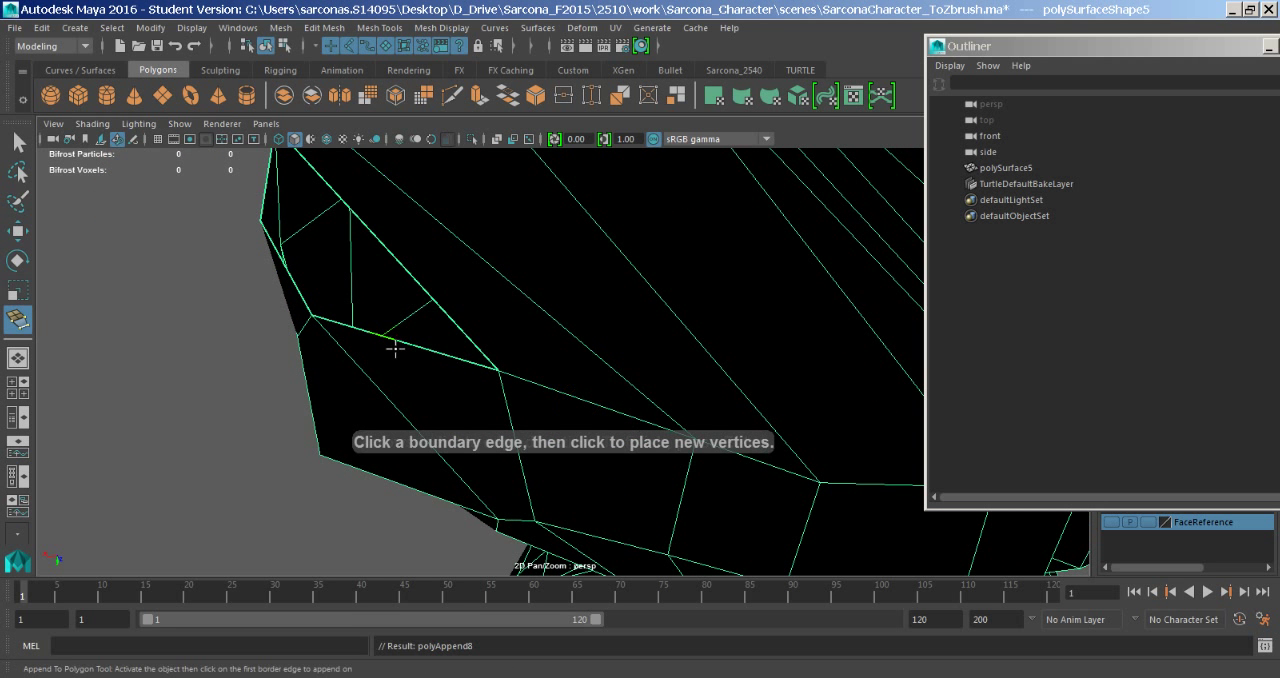
# - Append a four-sided polygon that fills the last remaining opening at this shoulder end of the bust's base
pyautogui.moveTo(394, 352)
pyautogui.keyDown('alt'); pyautogui.mouseDown()
pyautogui.moveTo(406, 346)
pyautogui.moveTo(378, 343)
pyautogui.mouseUp(); pyautogui.keyUp('alt')
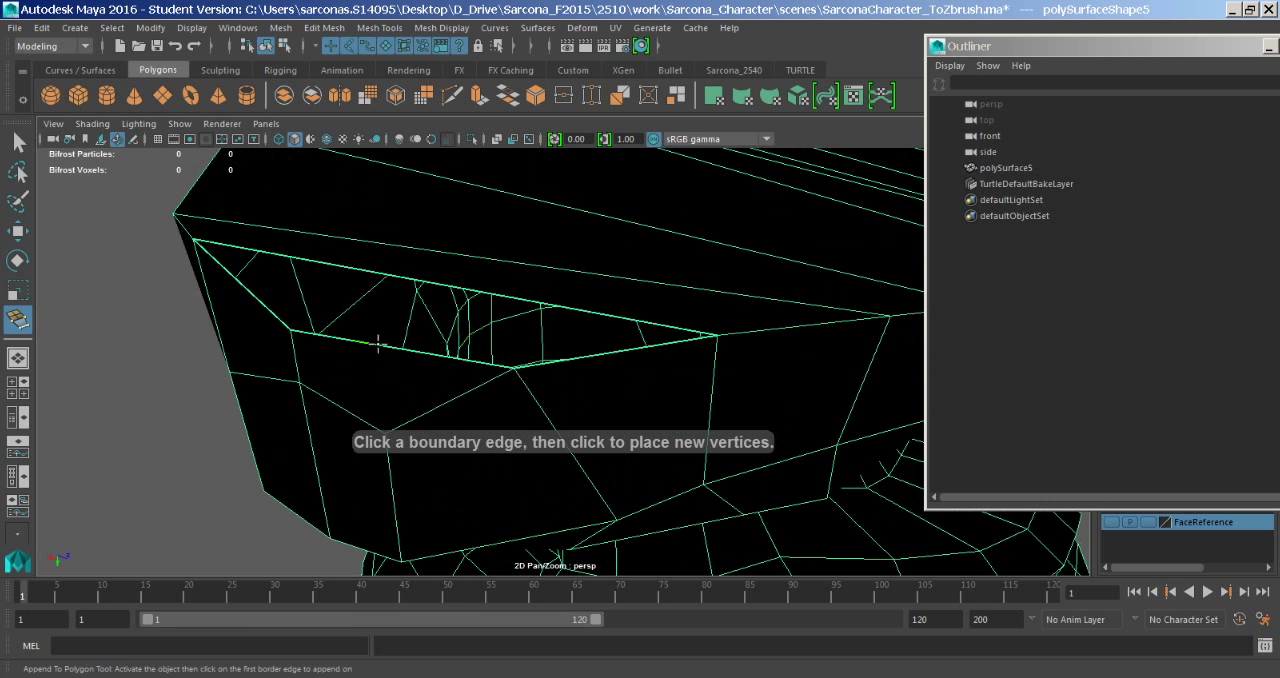
pyautogui.click(262, 303)
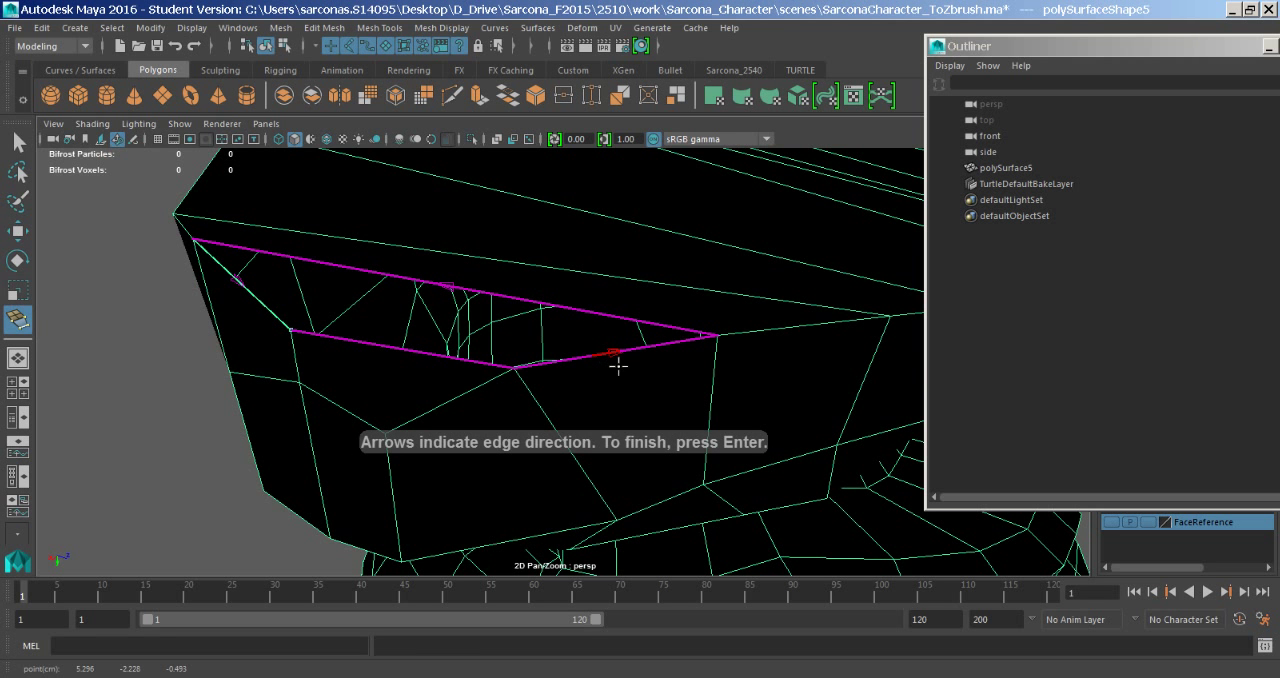
pyautogui.click(468, 370)
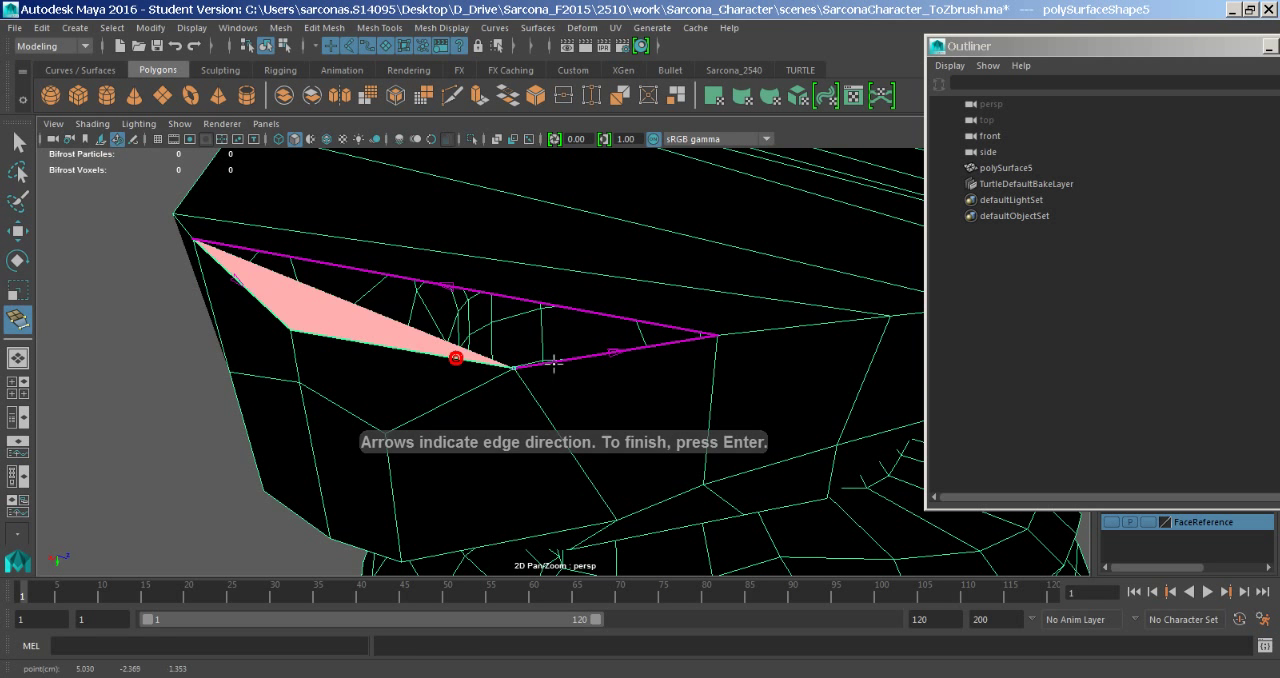
pyautogui.click(629, 367)
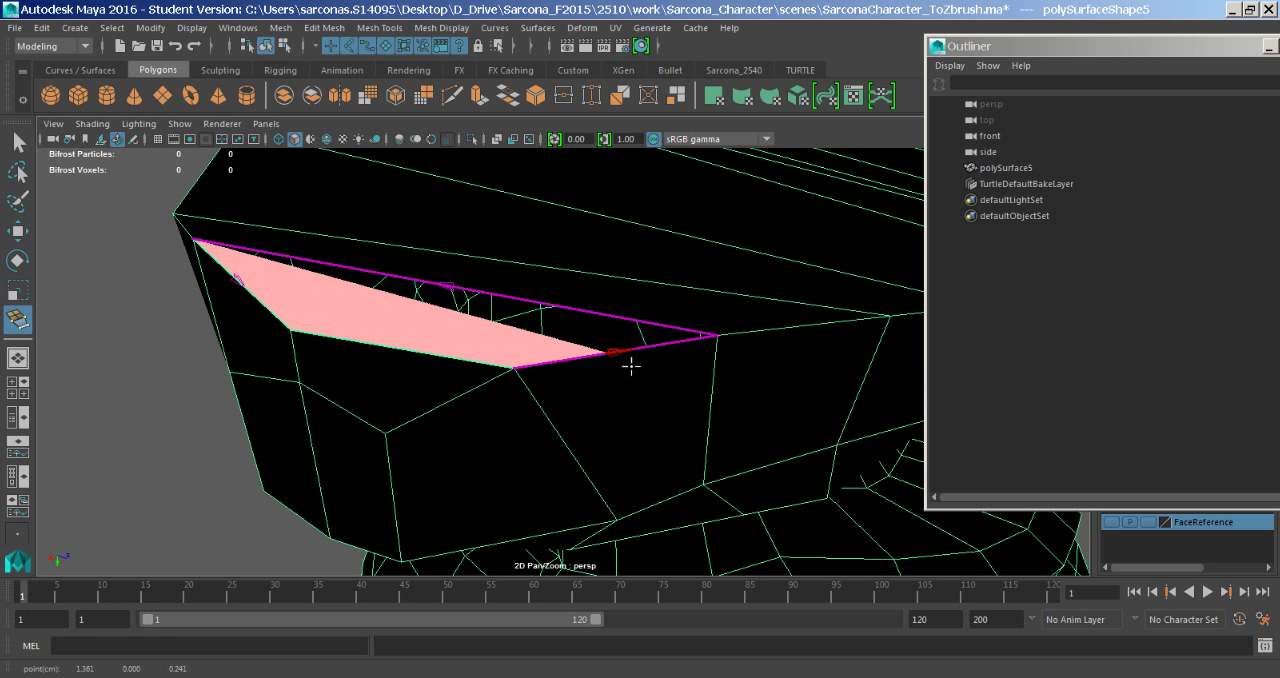
pyautogui.click(628, 364)
pyautogui.press('Return')
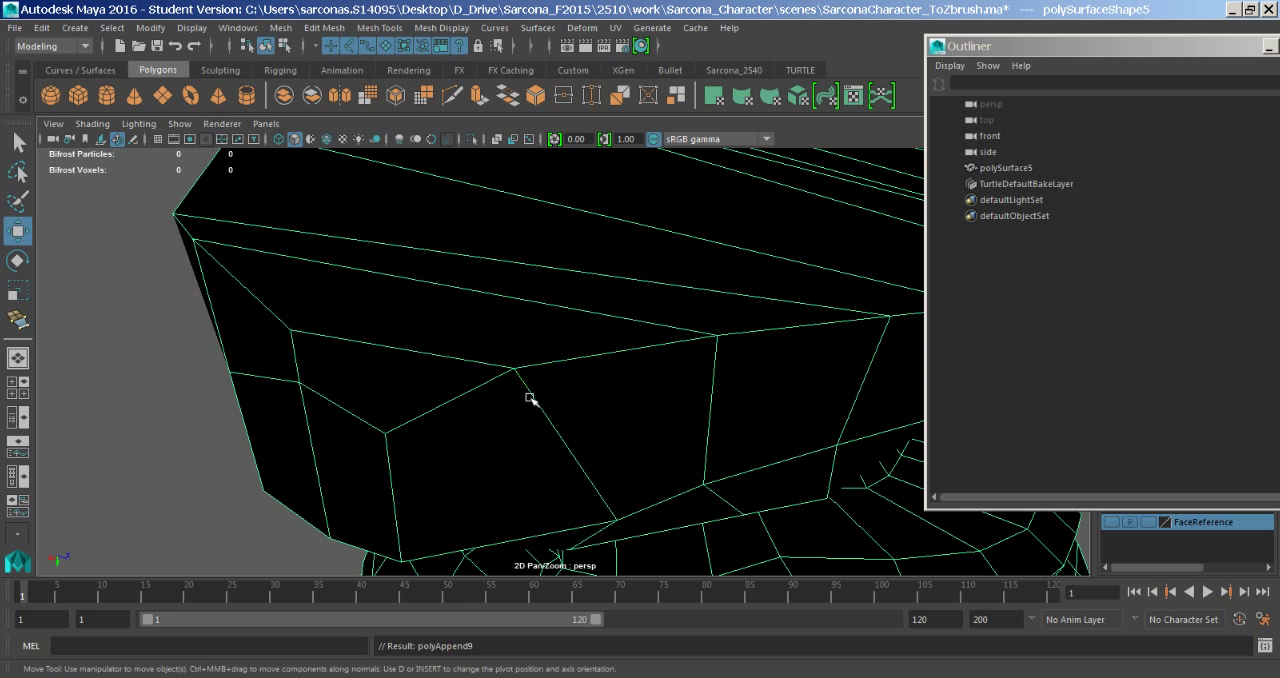
# - Append a polygon across the opening at the opposite shoulder, bridging the rim edges next to the filled centre section
pyautogui.keyDown('alt'); pyautogui.moveTo(535, 383); pyautogui.dragTo(604, 391); pyautogui.keyUp('alt')
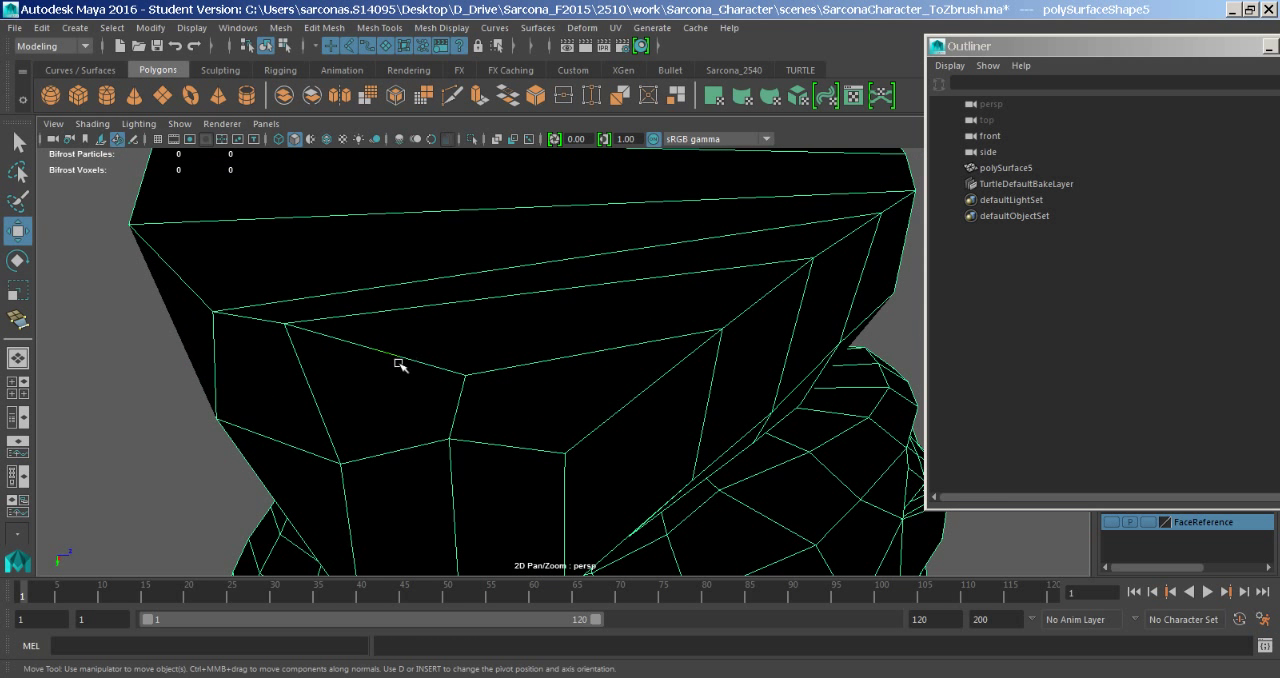
pyautogui.keyDown('alt'); pyautogui.moveTo(804, 335); pyautogui.dragTo(443, 314, button='right'); pyautogui.keyUp('alt')
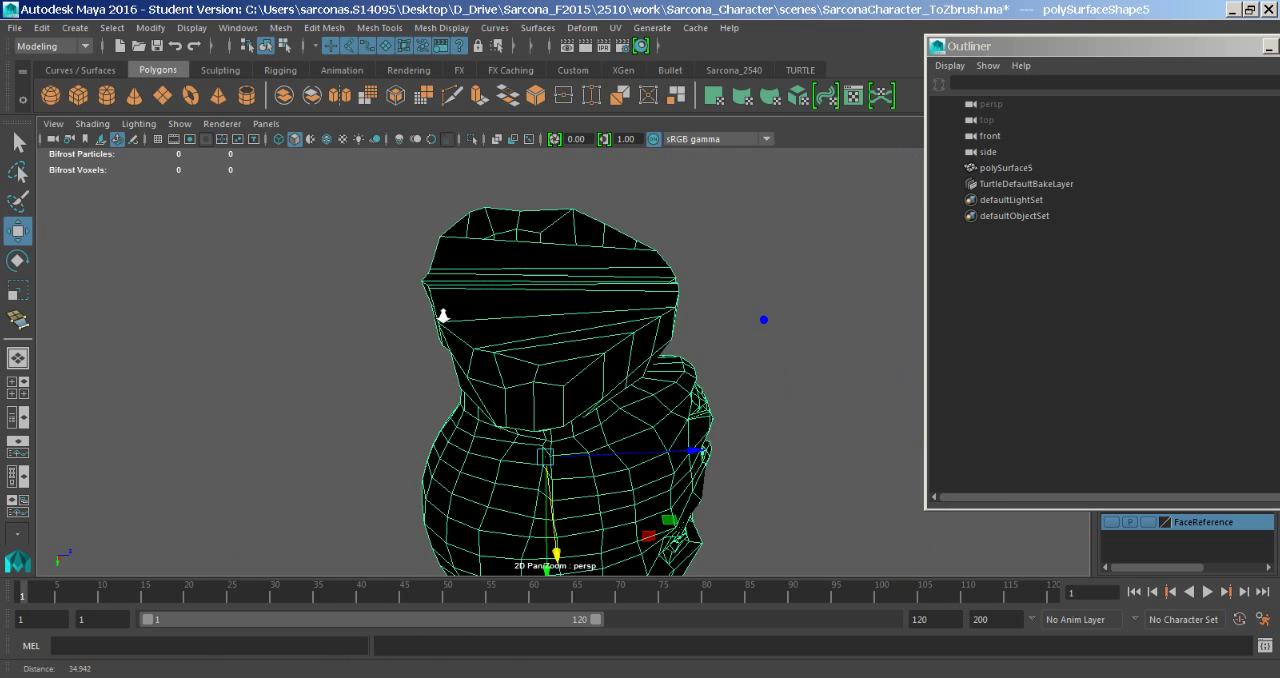
pyautogui.keyDown('alt'); pyautogui.moveTo(443, 314); pyautogui.dragTo(538, 274); pyautogui.keyUp('alt')
pyautogui.keyDown('alt'); pyautogui.moveTo(538, 274); pyautogui.dragTo(739, 315, button='right'); pyautogui.keyUp('alt')
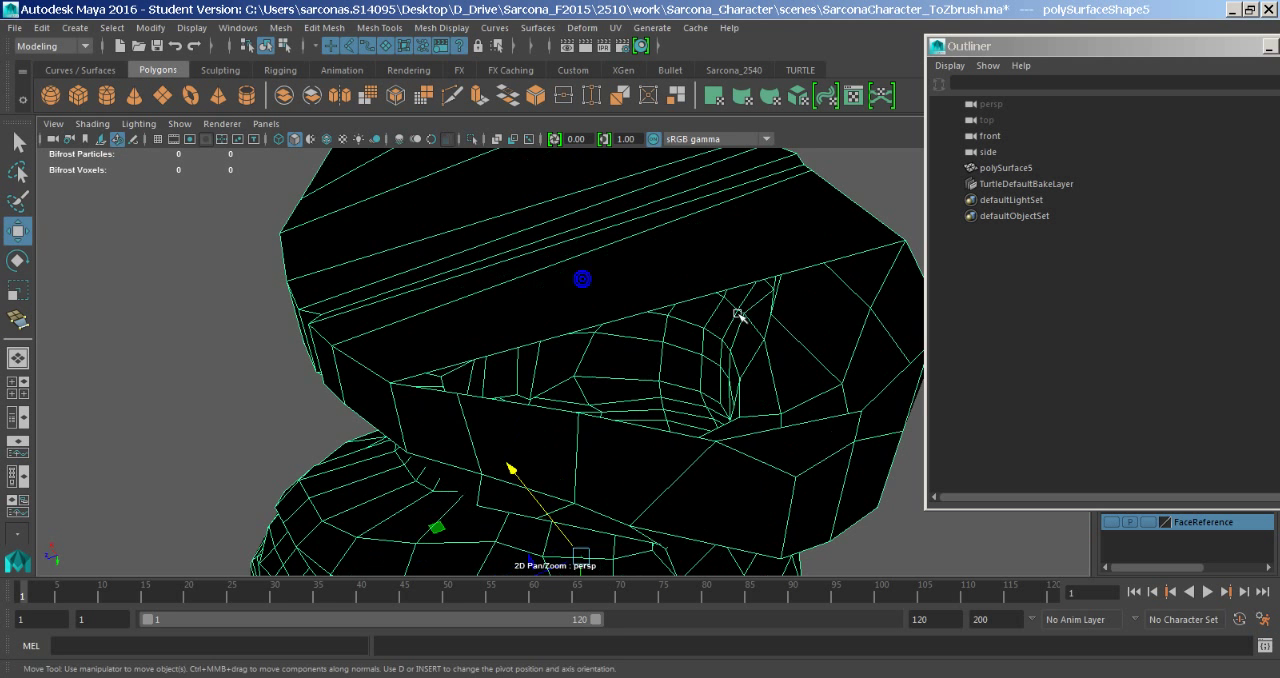
pyautogui.press('y')
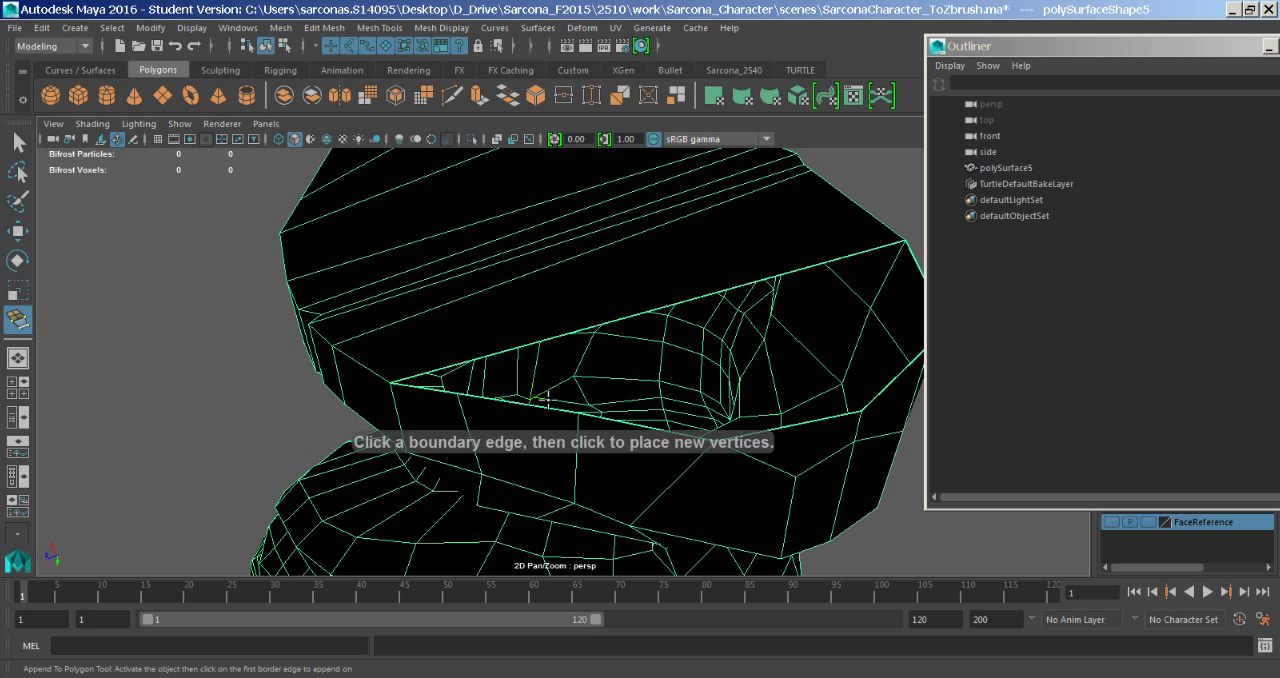
pyautogui.click(450, 392)
pyautogui.click(919, 267)
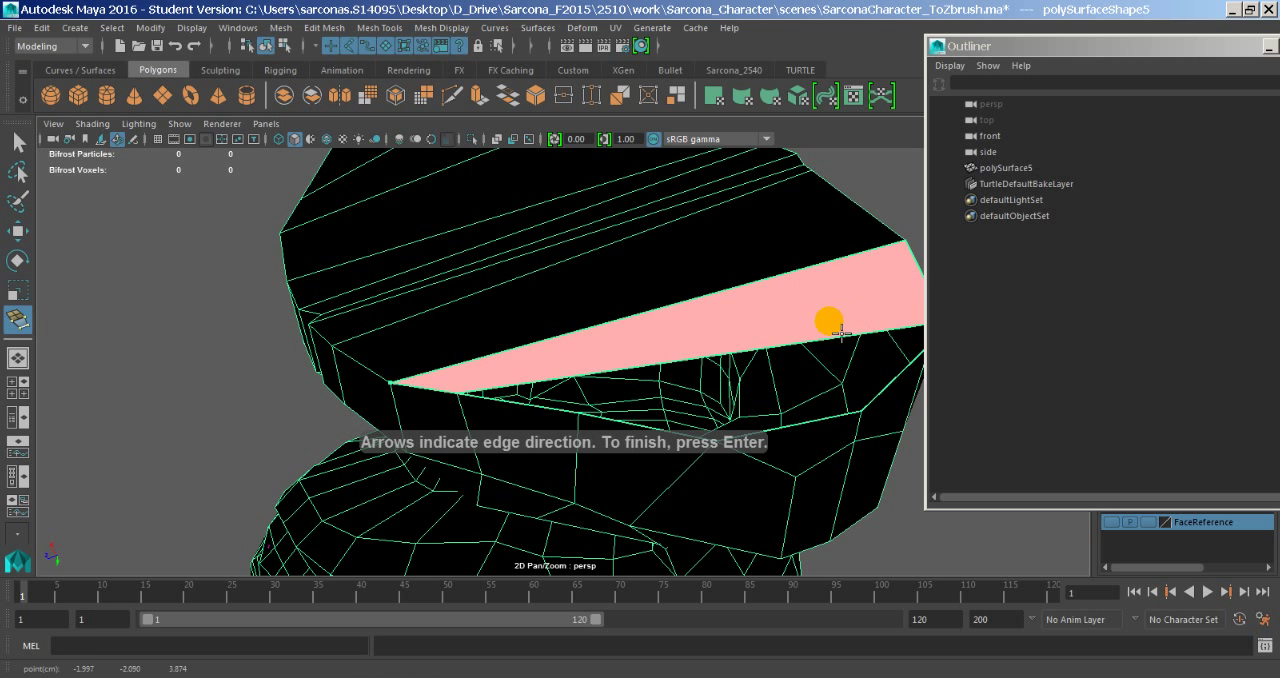
pyautogui.press('y')
# - Append the next polygon farther out at this shoulder and fill the remaining four-sided opening with a final polygon
pyautogui.keyDown('alt'); pyautogui.moveTo(772, 402); pyautogui.dragTo(602, 376, button='middle'); pyautogui.keyUp('alt')
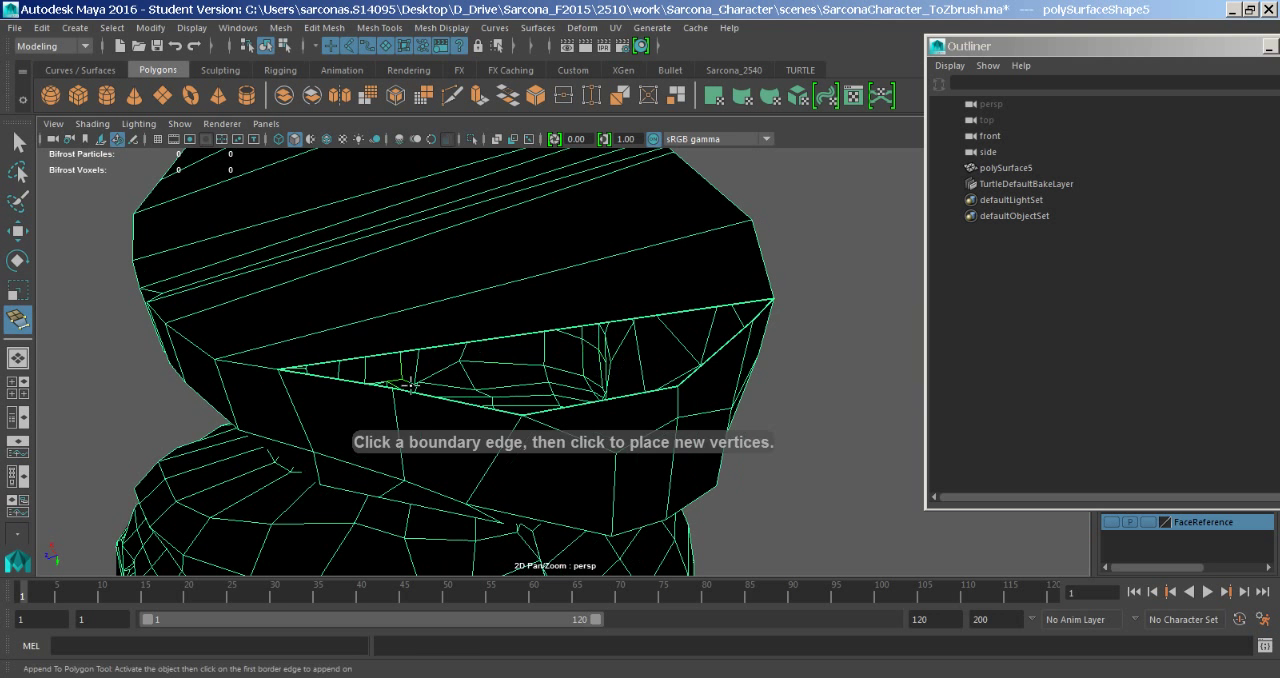
pyautogui.click(373, 395)
pyautogui.click(764, 306)
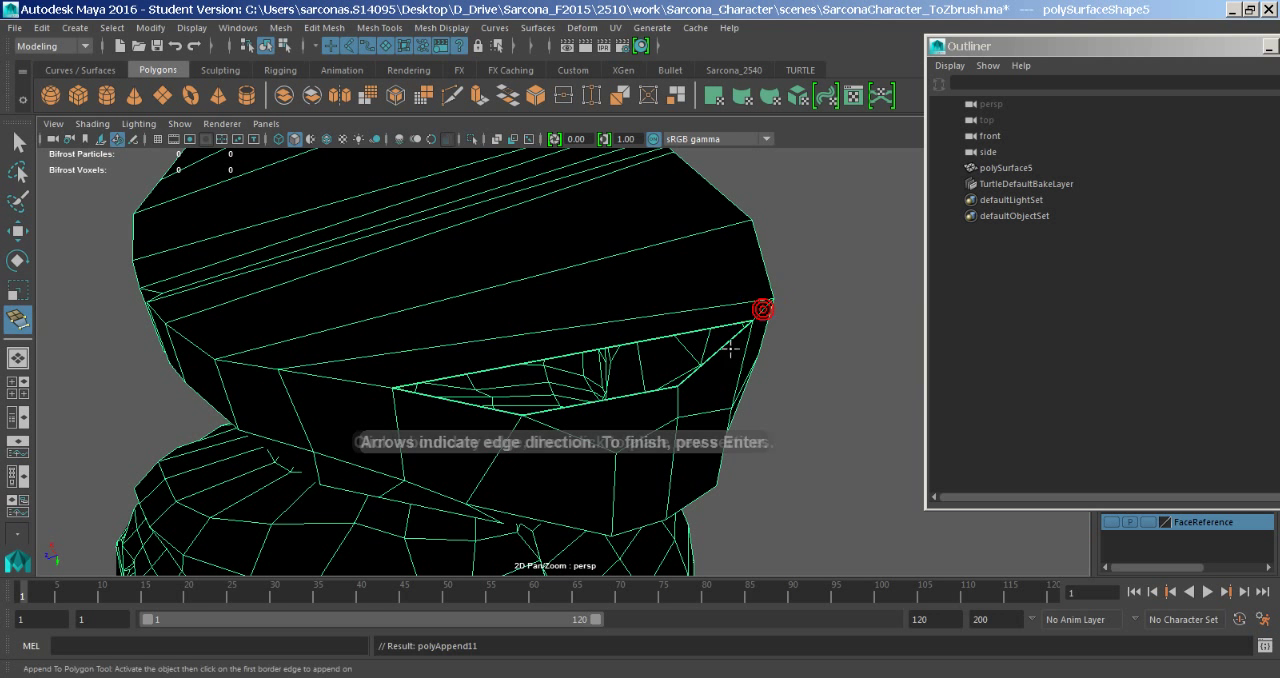
pyautogui.press('Return')
pyautogui.click(716, 355)
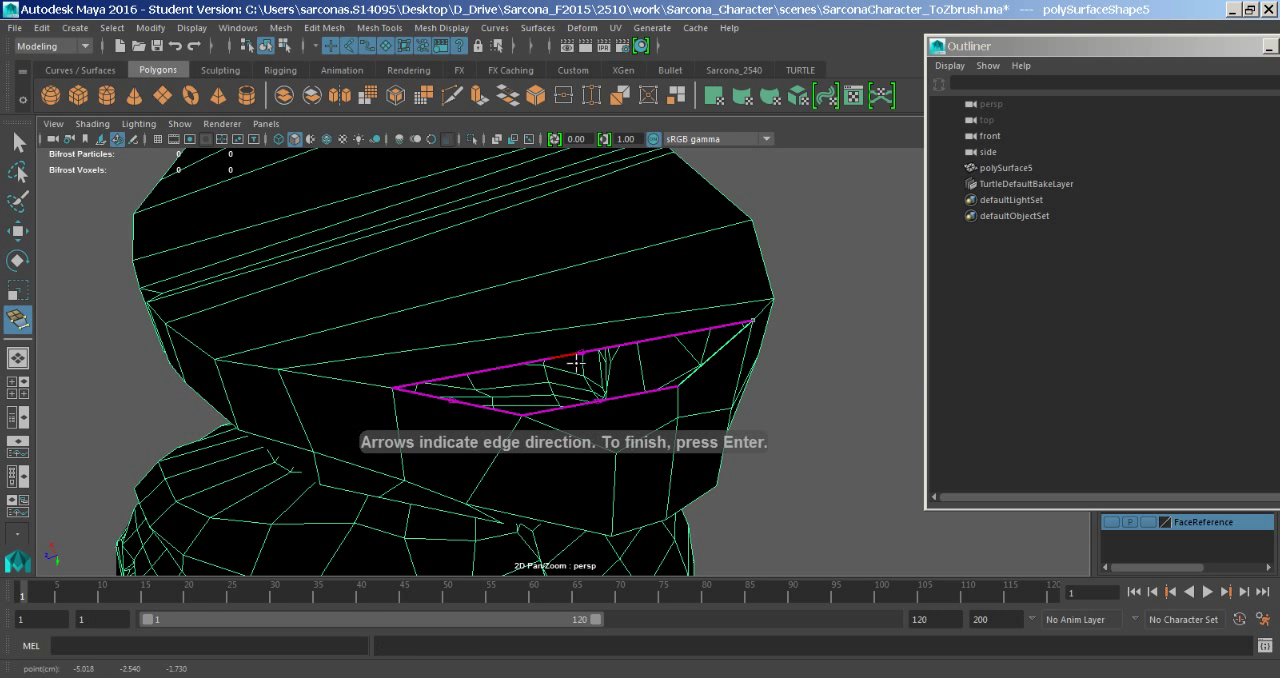
pyautogui.click(577, 360)
pyautogui.click(511, 416)
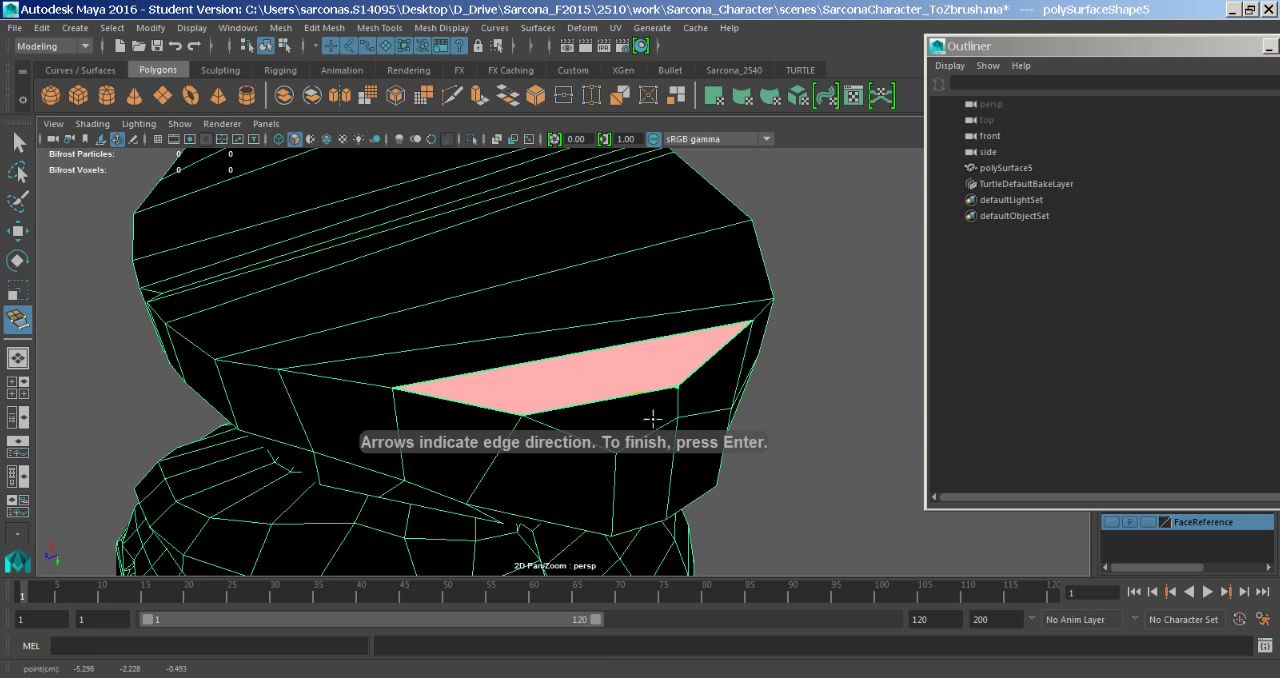
pyautogui.press('Return')
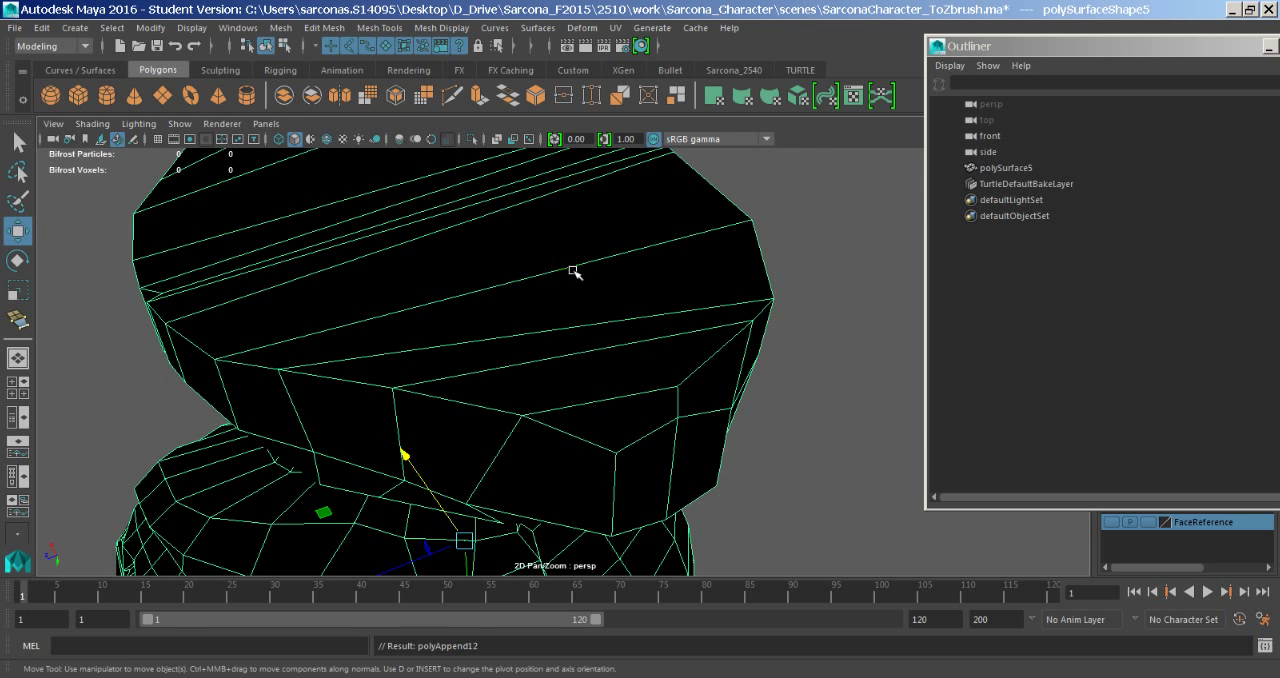
# - Return to a front view of the bust and delete the closed mesh's construction history
pyautogui.keyDown('alt'); pyautogui.moveTo(564, 287); pyautogui.dragTo(806, 503); pyautogui.keyUp('alt')
pyautogui.keyDown('alt'); pyautogui.moveTo(743, 474); pyautogui.dragTo(671, 404, button='right'); pyautogui.keyUp('alt')
pyautogui.keyDown('alt'); pyautogui.moveTo(665, 393); pyautogui.dragTo(534, 332); pyautogui.keyUp('alt')
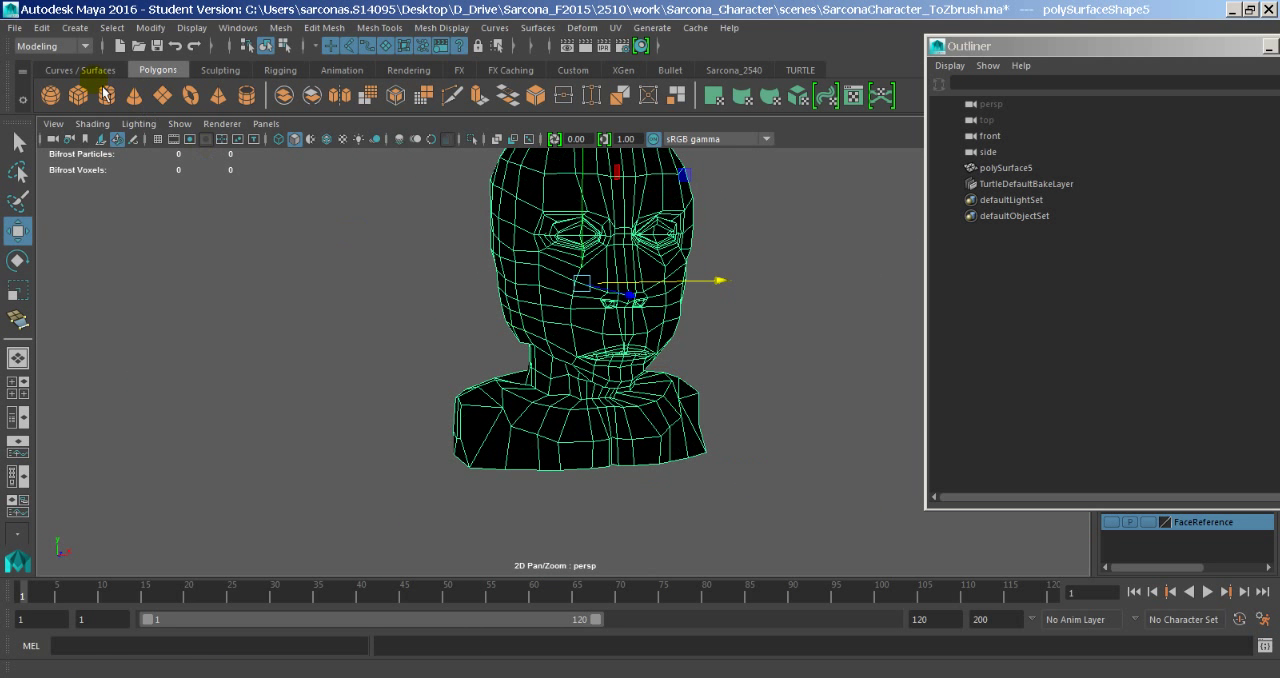
pyautogui.click(42, 27)
pyautogui.moveTo(230, 214)
pyautogui.click(300, 224)
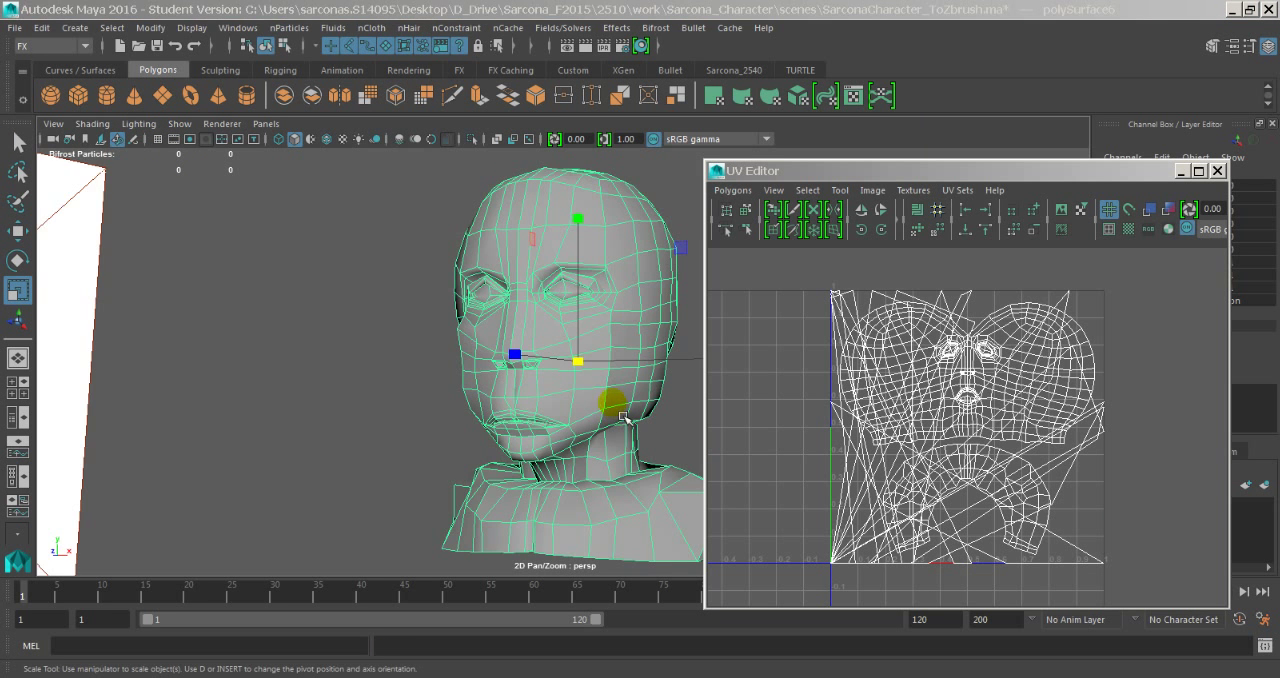
# - Switch to face selection and select all the new faces closing the underside of the bust, on both sides
pyautogui.keyDown('alt'); pyautogui.moveTo(623, 416); pyautogui.dragTo(598, 384); pyautogui.keyUp('alt')
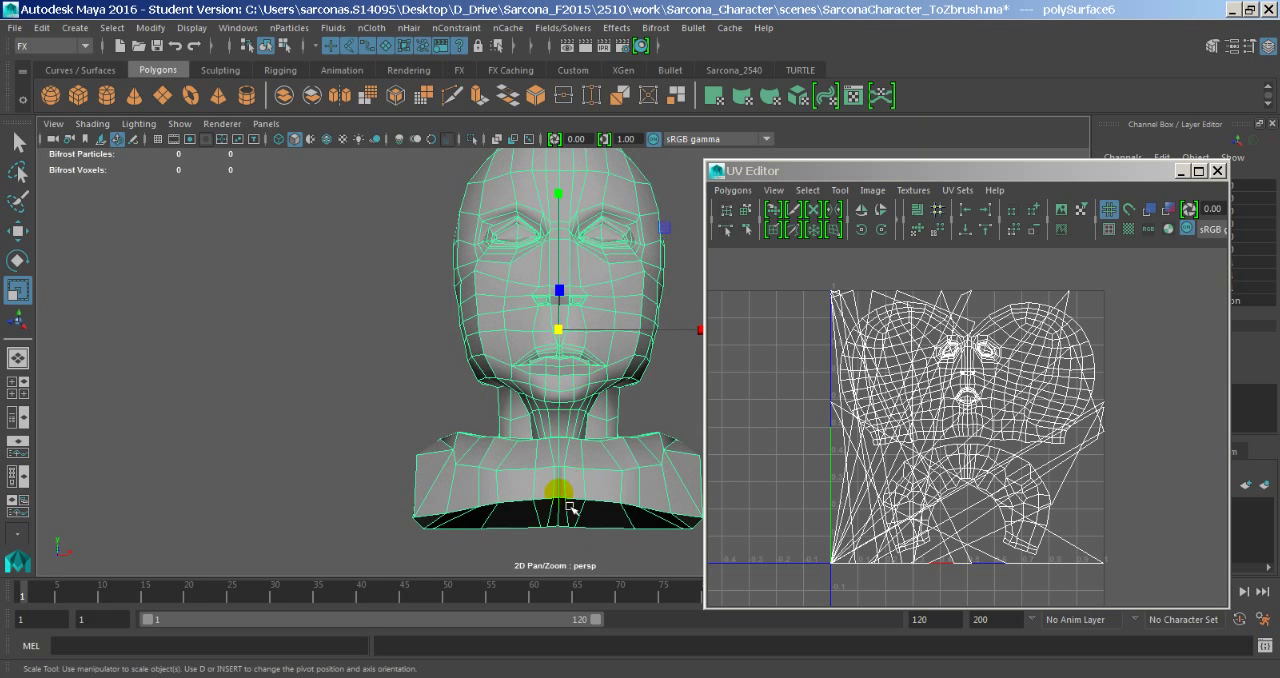
pyautogui.keyDown('alt'); pyautogui.moveTo(571, 509); pyautogui.dragTo(503, 465); pyautogui.keyUp('alt')
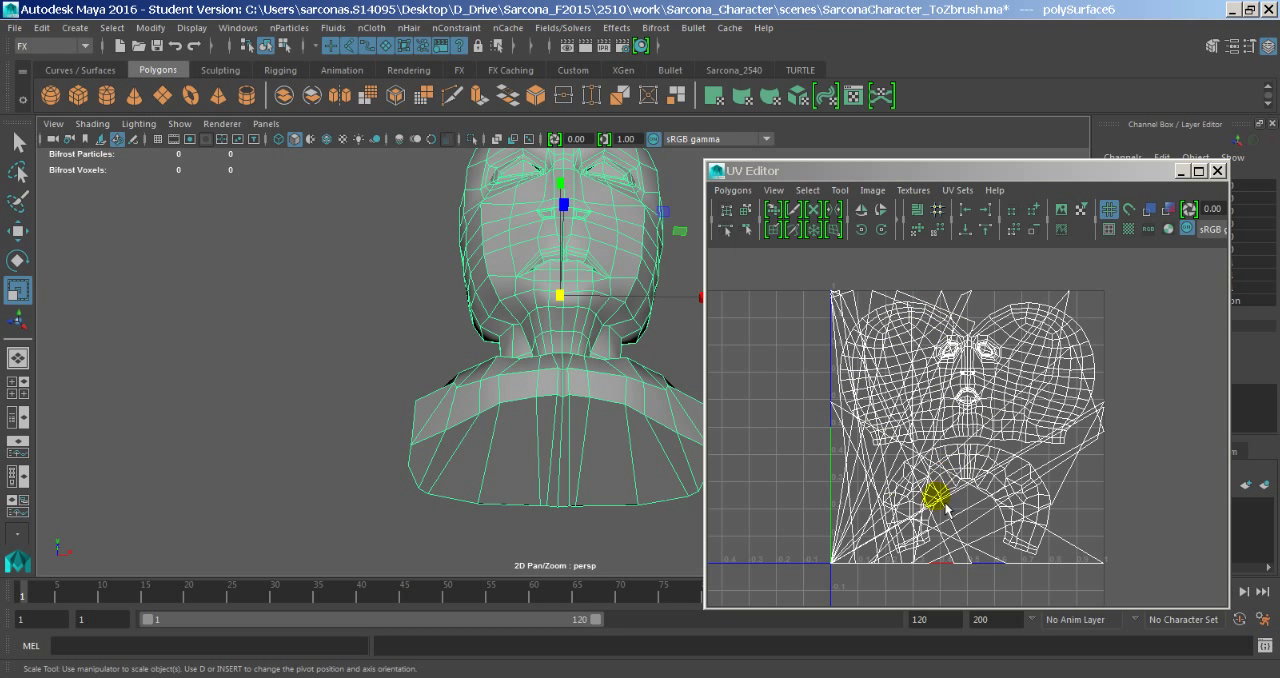
pyautogui.moveTo(503, 386); pyautogui.dragTo(508, 229, button='right')
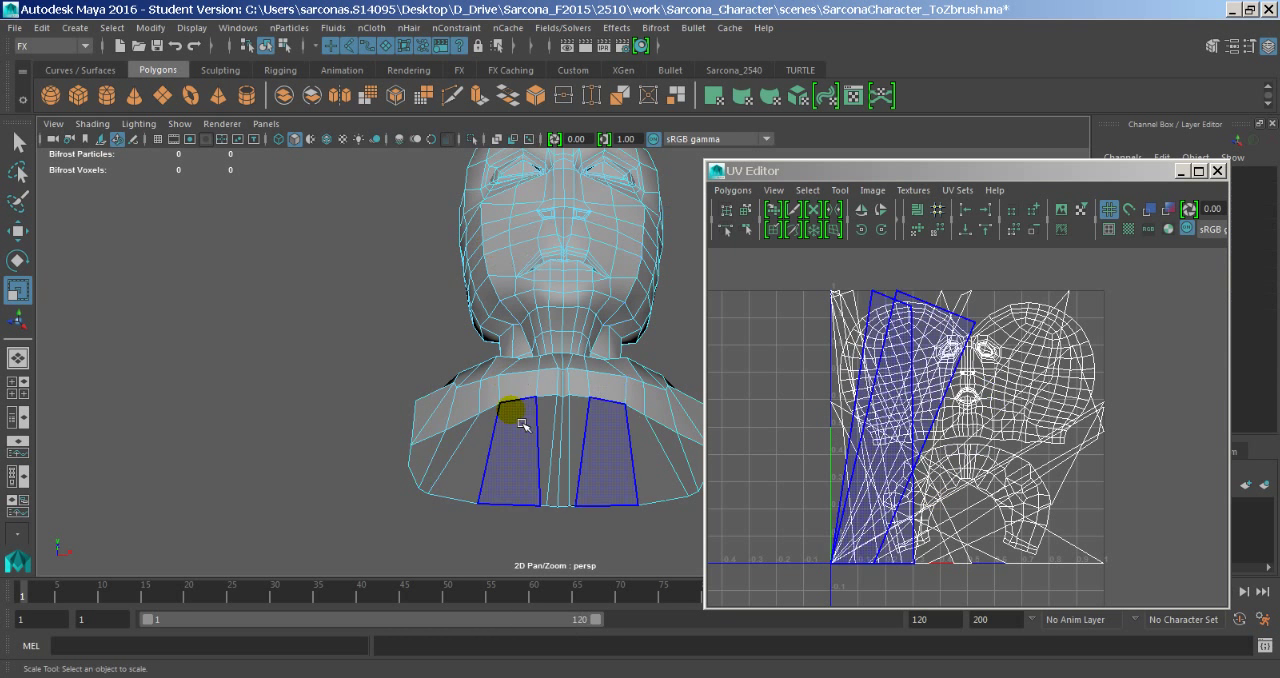
pyautogui.click(440, 455)
pyautogui.click(436, 459)
pyautogui.keyDown('shift'); pyautogui.click(466, 453); pyautogui.keyUp('shift')
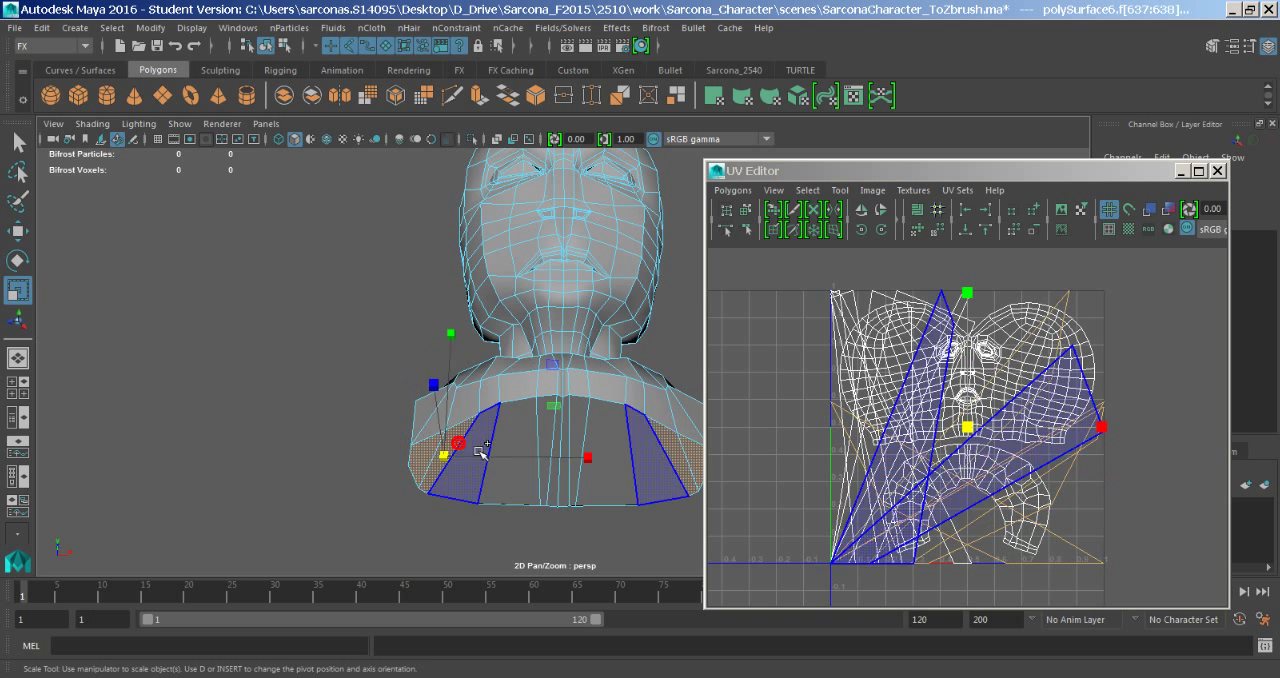
pyautogui.keyDown('shift'); pyautogui.click(482, 449); pyautogui.keyUp('shift')
pyautogui.keyDown('shift'); pyautogui.click(517, 445); pyautogui.keyUp('shift')
pyautogui.click(557, 437)
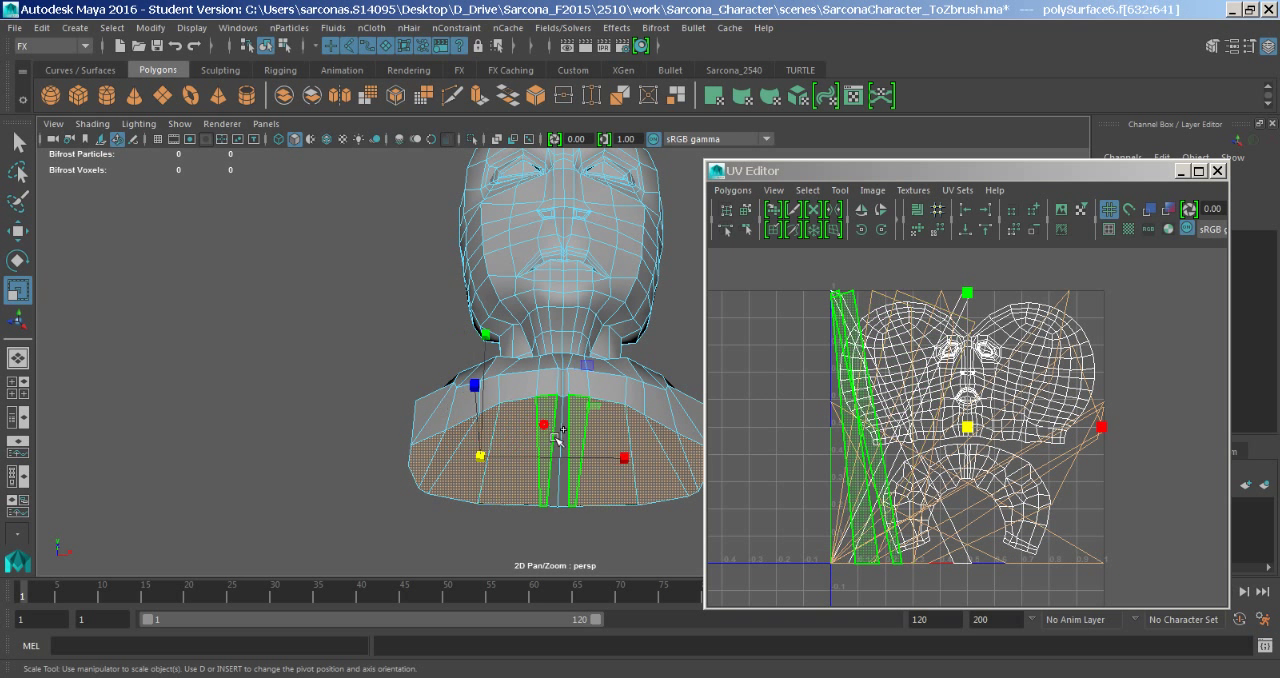
pyautogui.keyDown('shift'); pyautogui.click(566, 444); pyautogui.keyUp('shift')
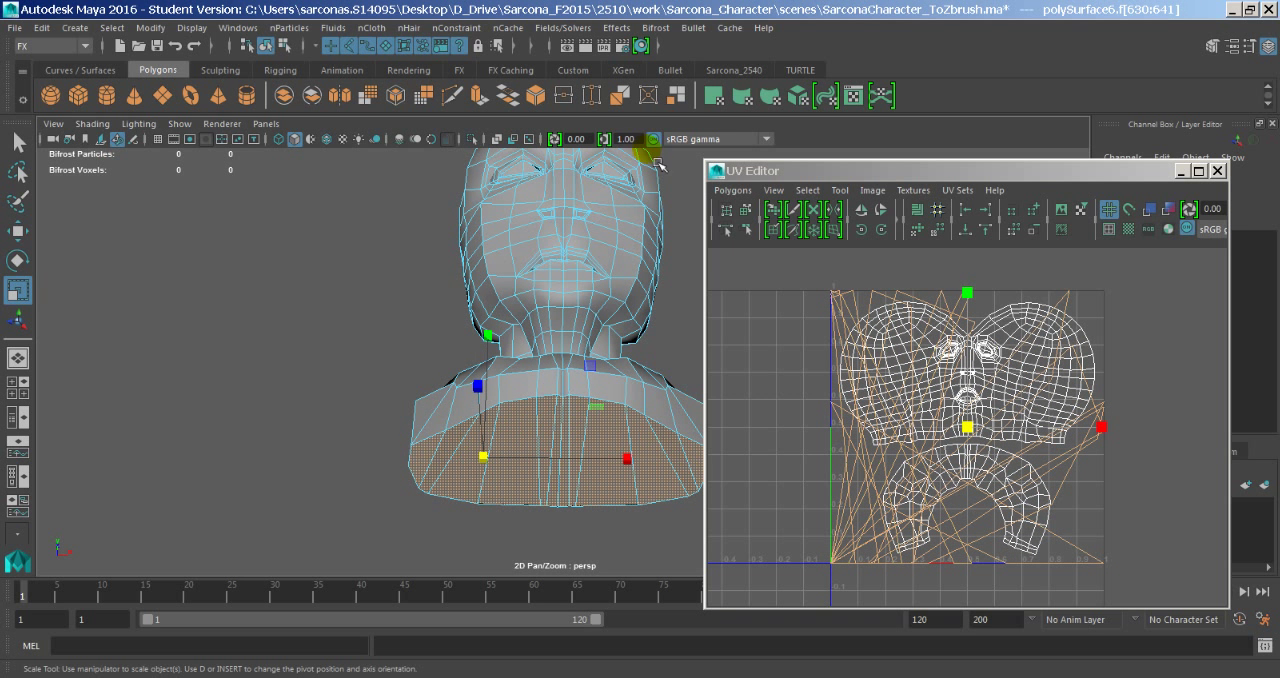
# - Apply a planar UV projection from the Y axis to the selected base faces, fitted to the bounding box
pyautogui.press('space')
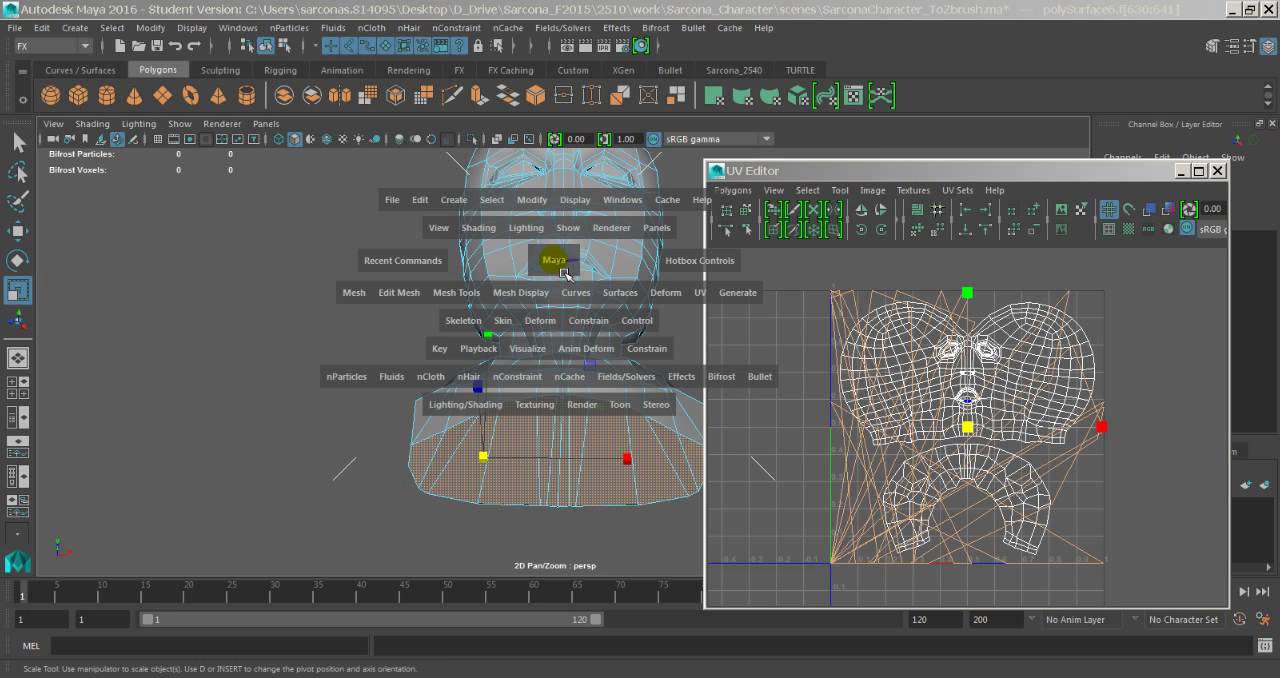
pyautogui.click(705, 296)
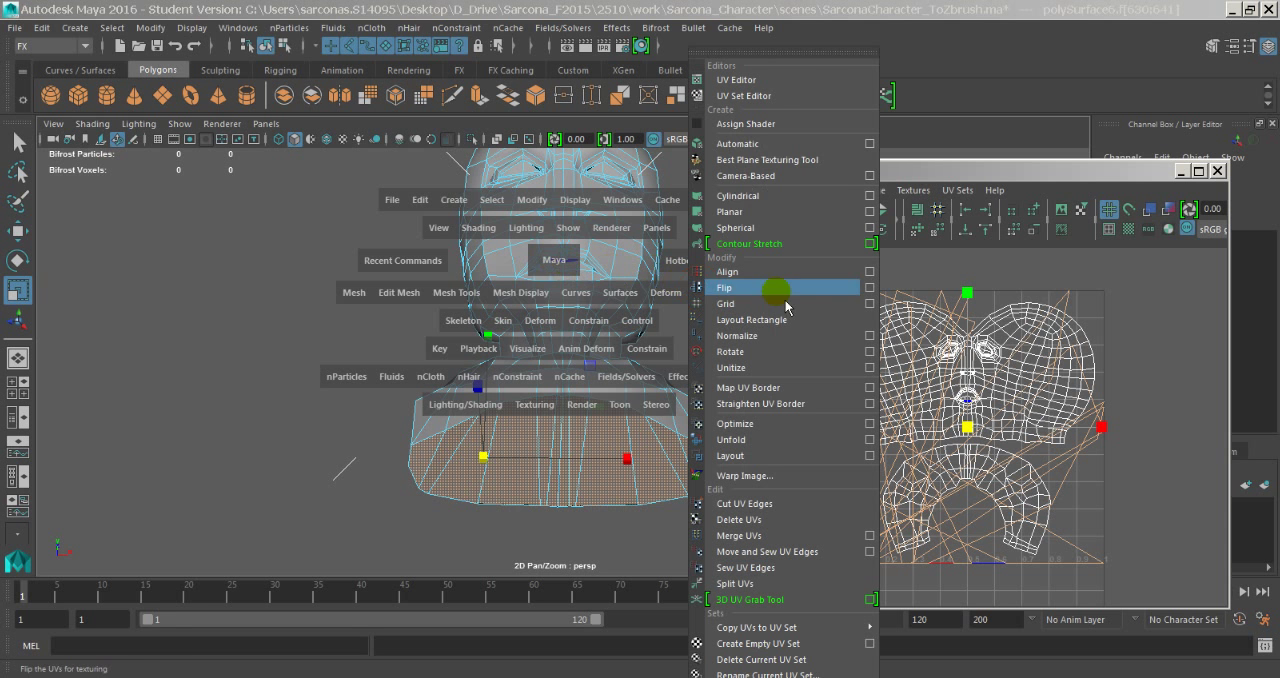
pyautogui.click(869, 213)
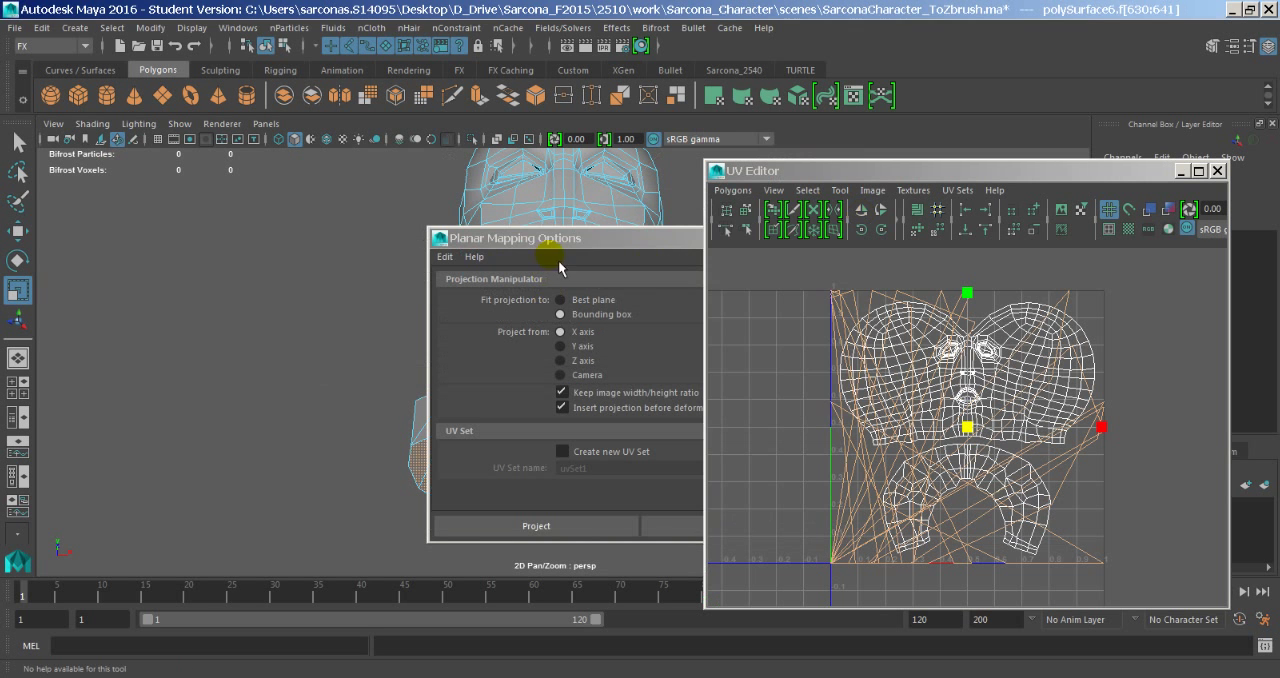
pyautogui.click(552, 248)
pyautogui.moveTo(521, 247); pyautogui.dragTo(223, 199)
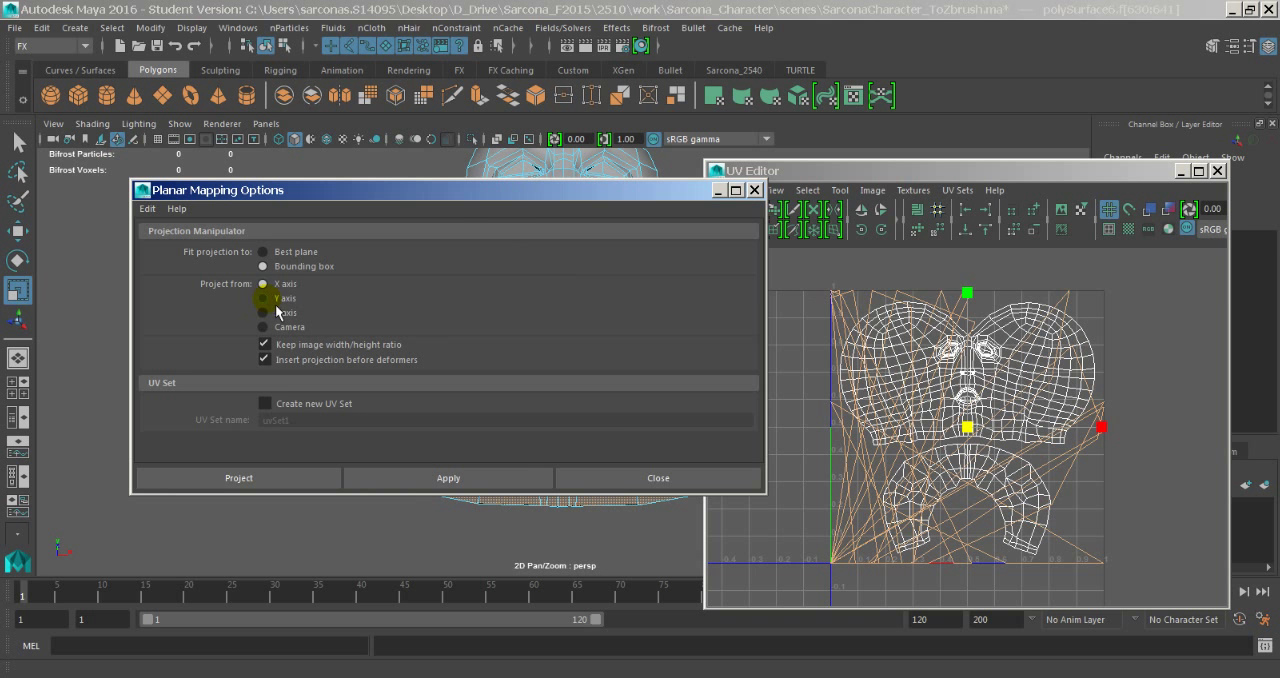
pyautogui.click(267, 477)
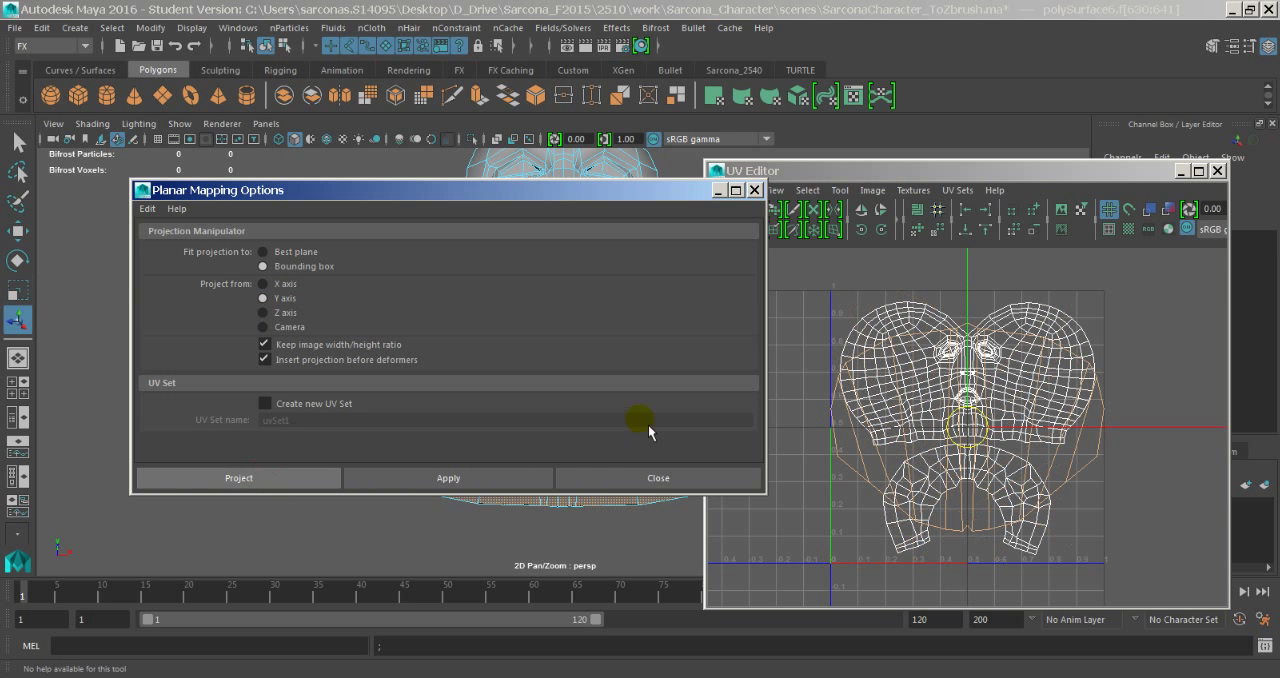
# - Scale down the base's UV shell and place it in the gap inside the arch-shaped shoulder shell
pyautogui.moveTo(990, 437); pyautogui.dragTo(886, 491)
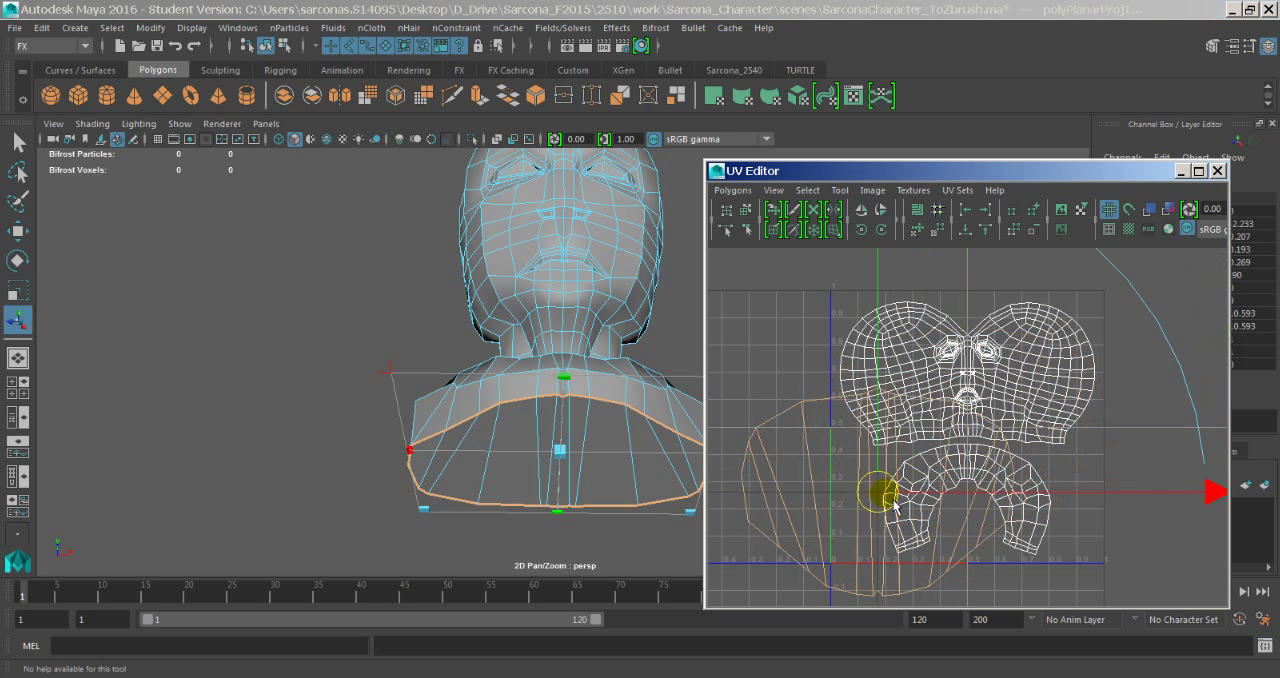
pyautogui.scroll(-3, 886, 407)
pyautogui.scroll(-2, 968, 410)
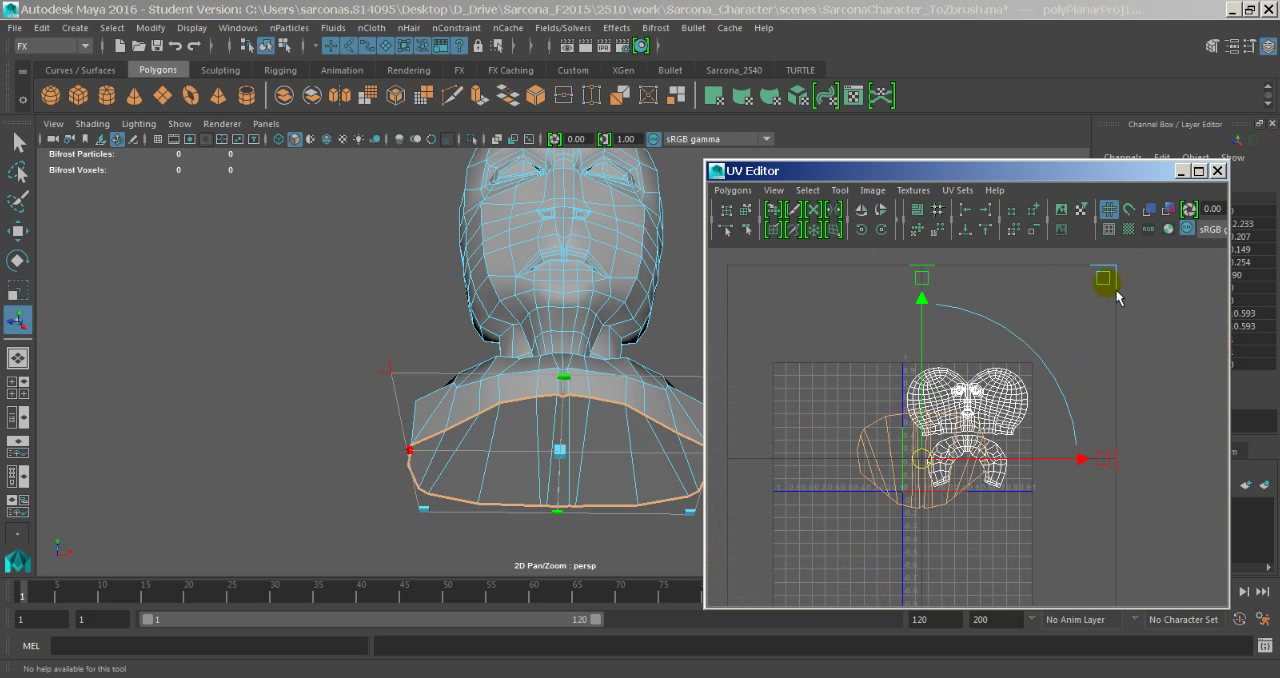
pyautogui.moveTo(1105, 280); pyautogui.dragTo(966, 432)
pyautogui.moveTo(929, 468); pyautogui.dragTo(976, 488)
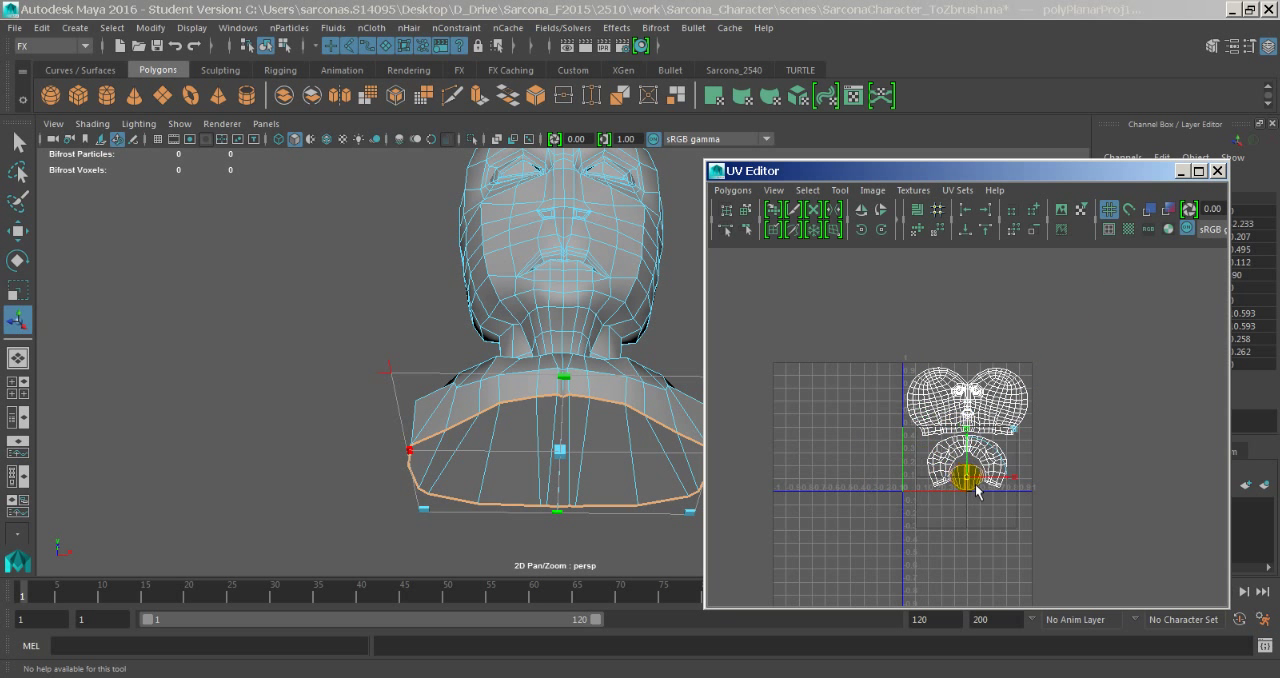
pyautogui.scroll(4, 962, 430)
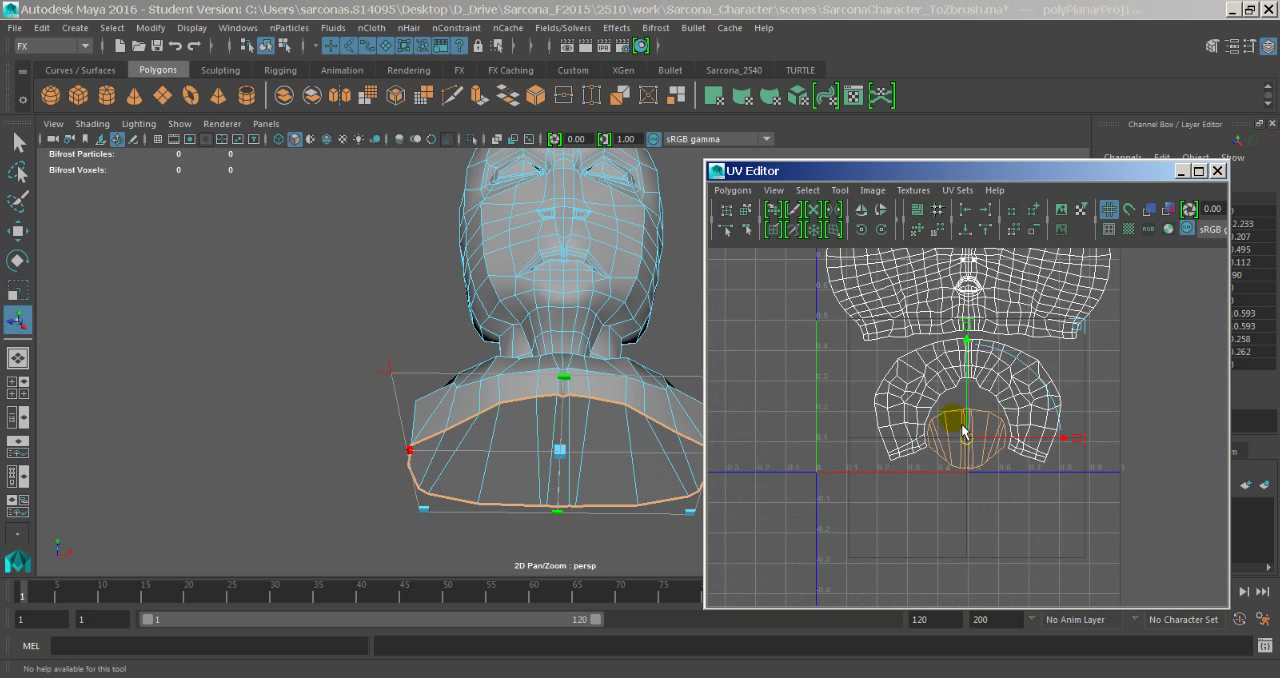
pyautogui.scroll(3, 962, 430)
pyautogui.scroll(-2, 985, 420)
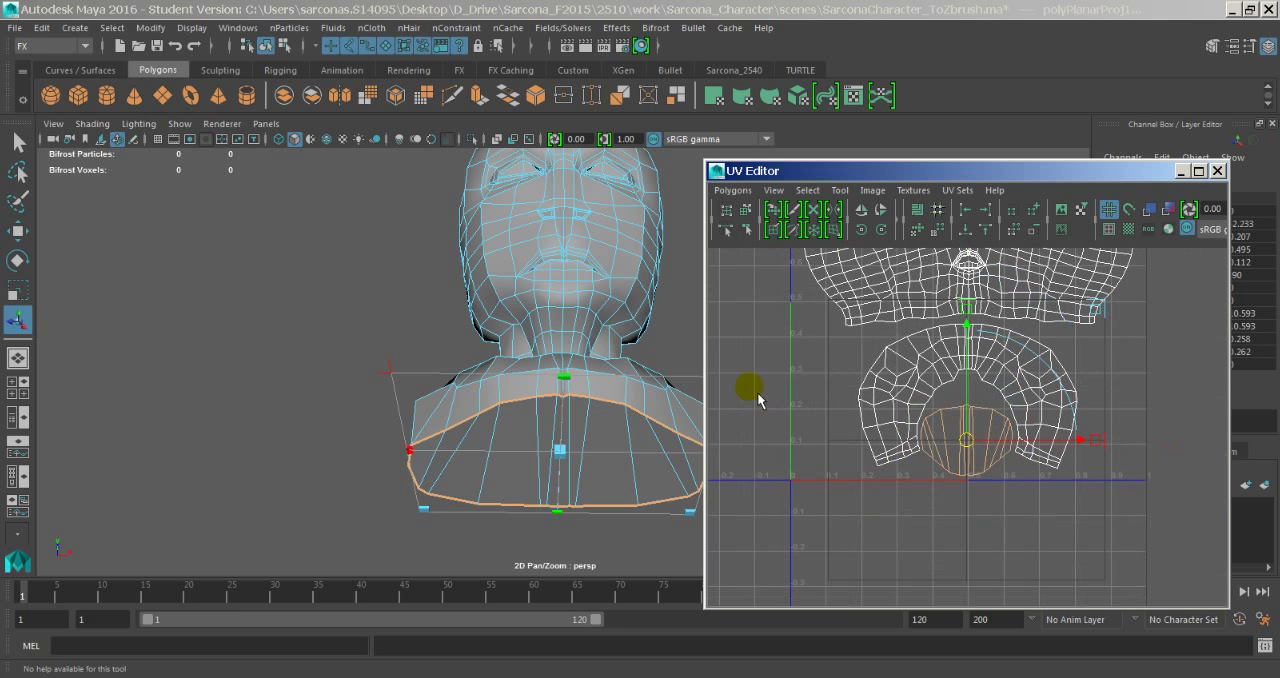
# - Return to object selection and select the whole bust, showing its complete UV layout
pyautogui.moveTo(546, 293); pyautogui.dragTo(606, 184, button='right')
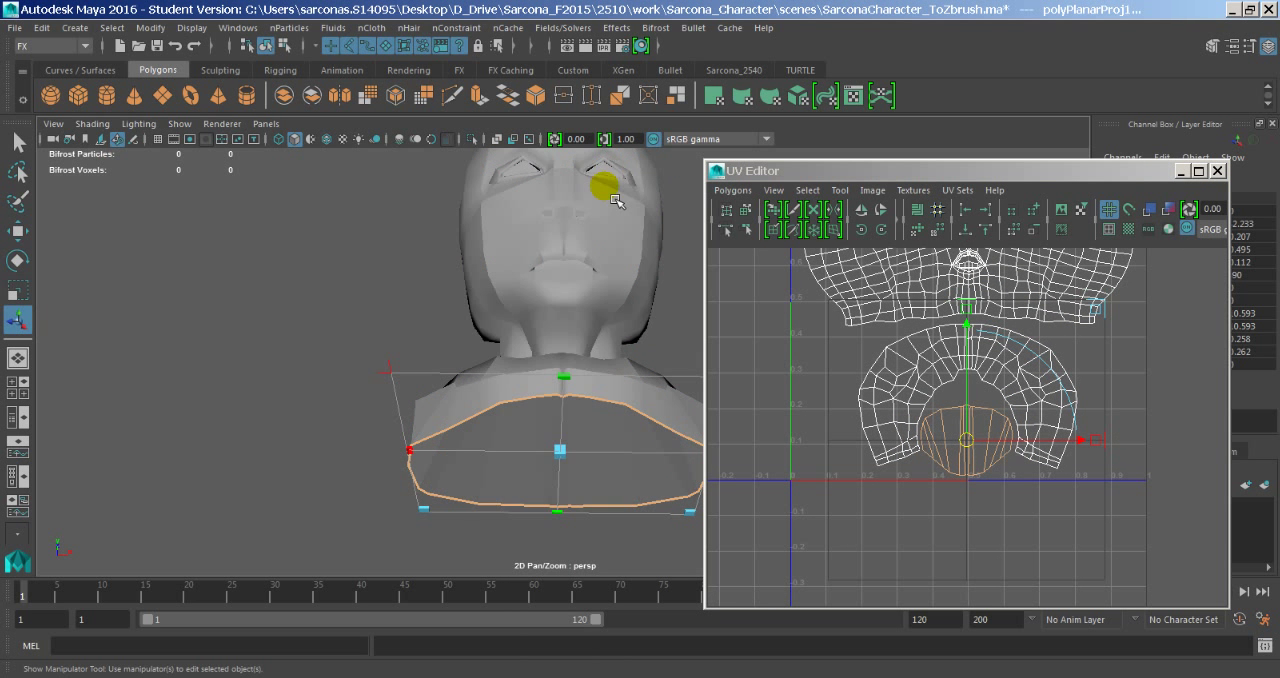
pyautogui.click(605, 187)
pyautogui.keyDown('alt'); pyautogui.moveTo(641, 253); pyautogui.dragTo(612, 297); pyautogui.keyUp('alt')
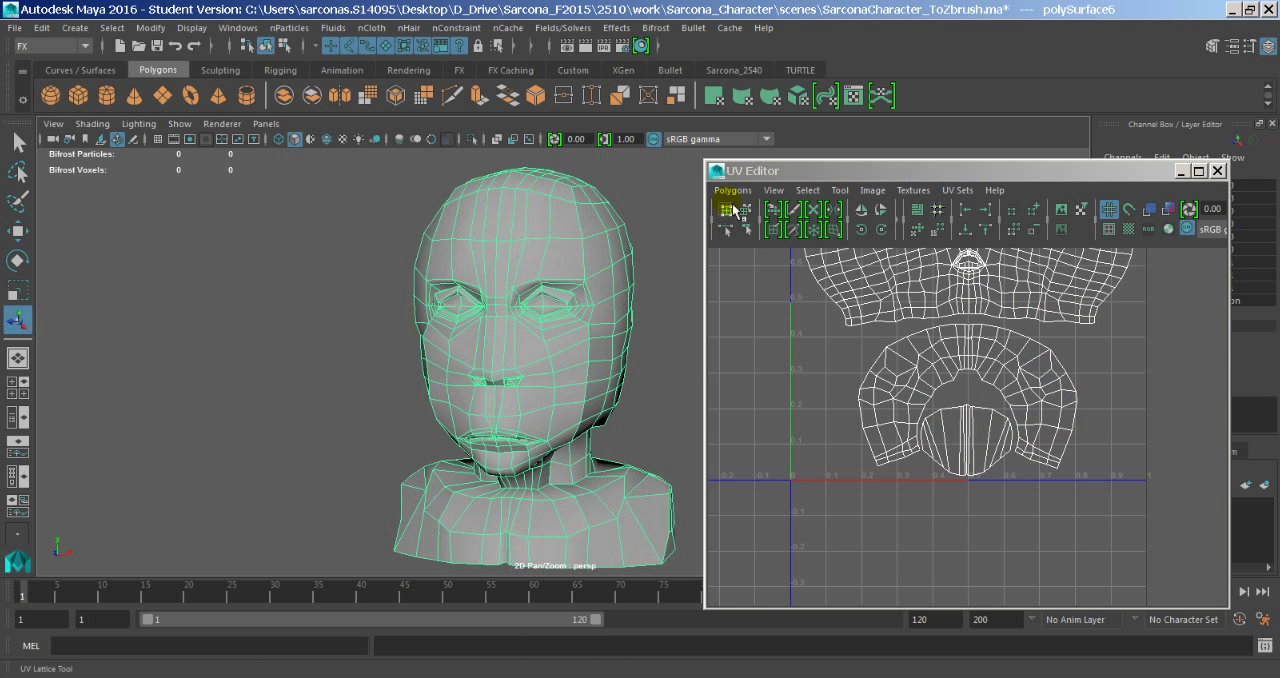
# - Close the UV Editor and save the scene
pyautogui.doubleClick(717, 170)
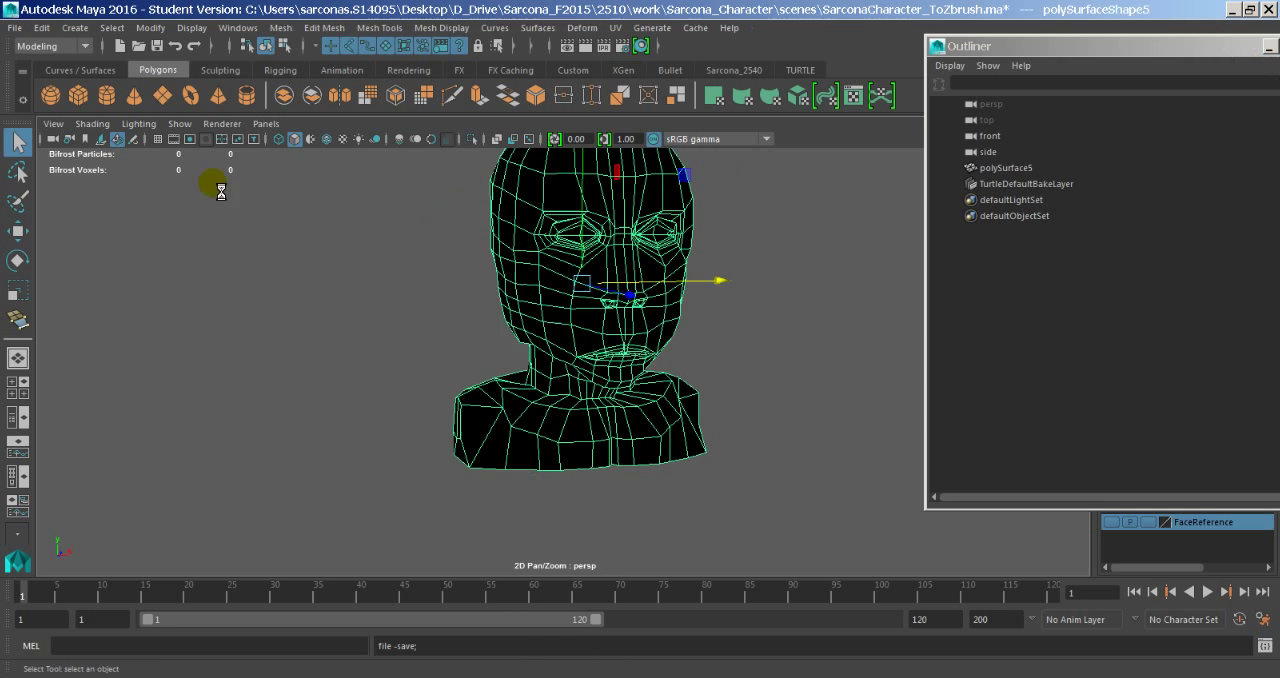
pyautogui.hotkey('ctrl', 's')
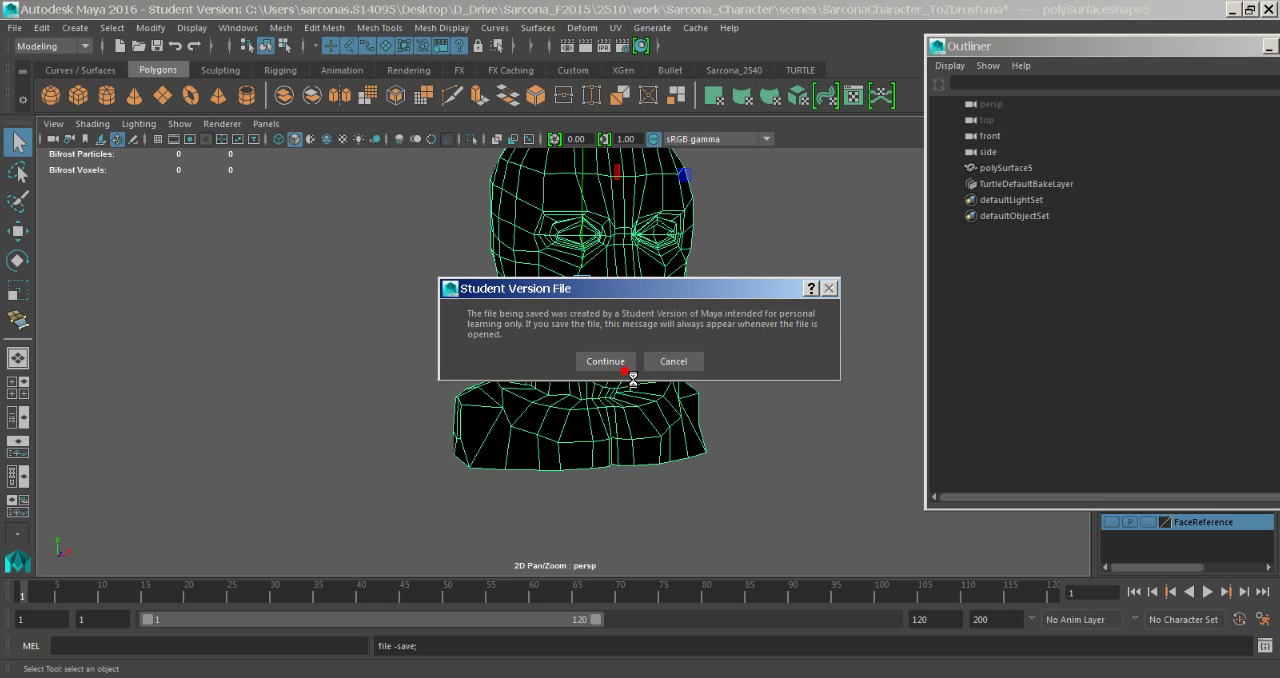
pyautogui.click(622, 366)
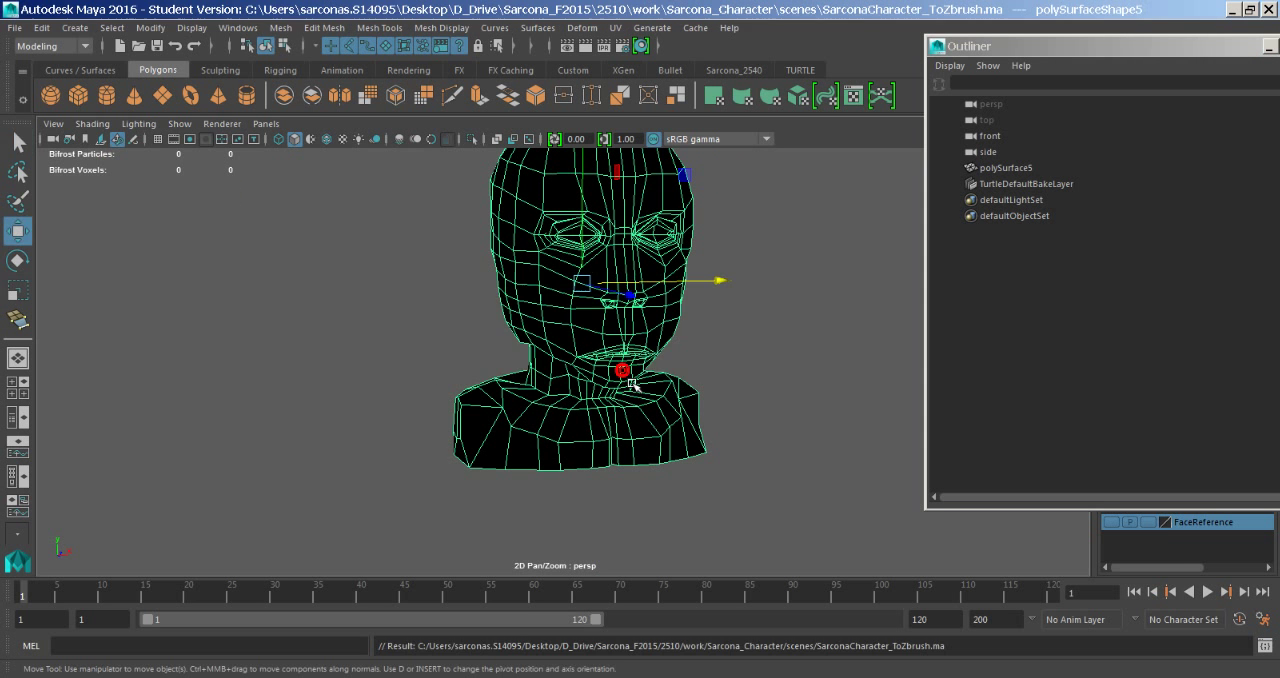
# - Switch to ZBrush and try to import SarconaCharacter_ToZbrush.ma as a 3D mesh
pyautogui.hotkey('alt', 'Tab')
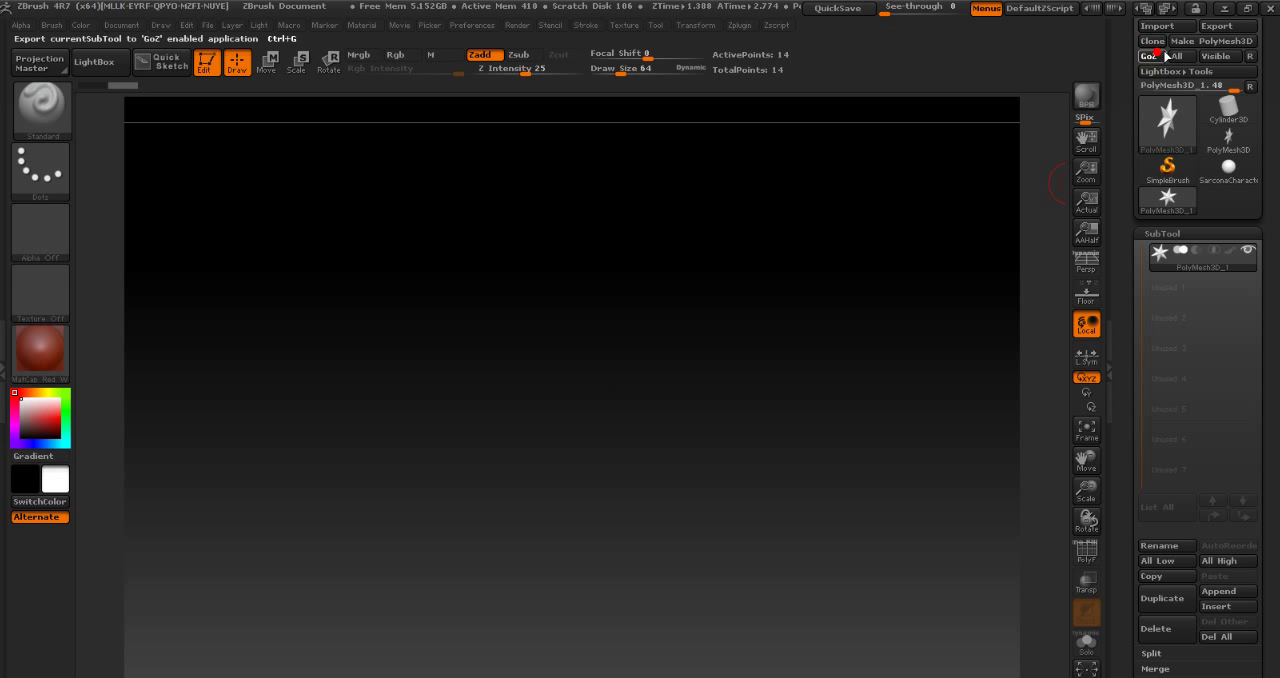
pyautogui.click(1181, 27)
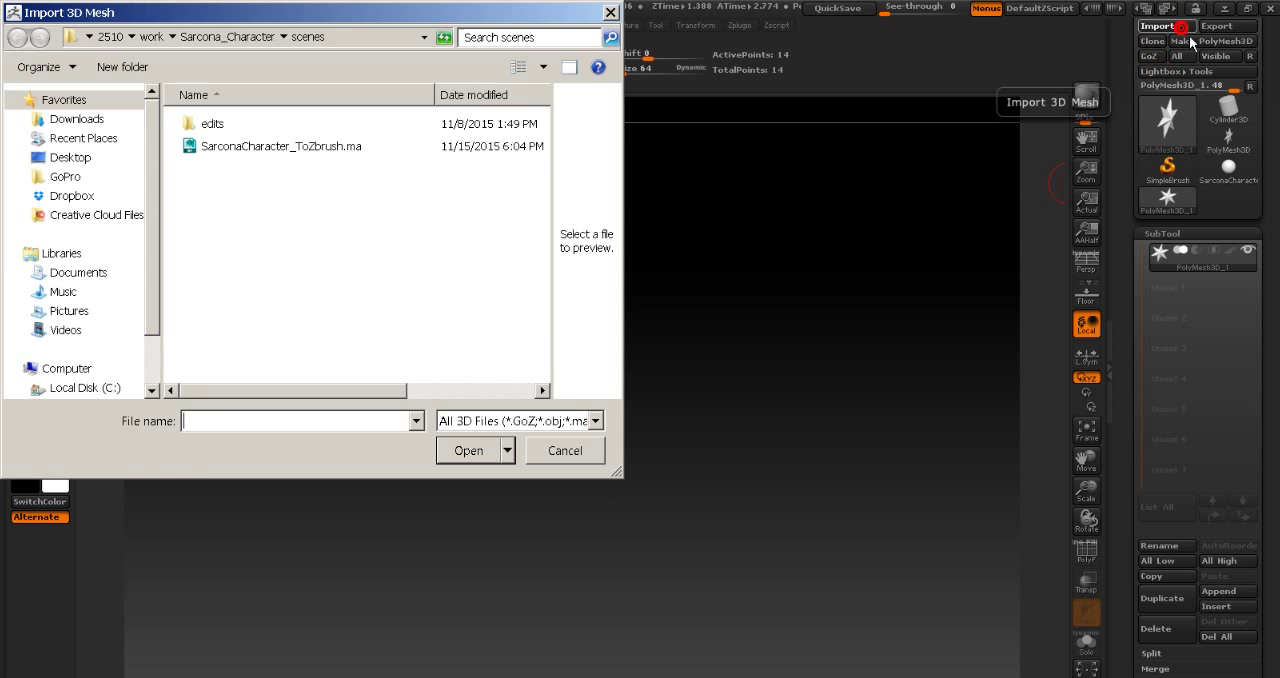
pyautogui.doubleClick(330, 156)
pyautogui.click(716, 416)
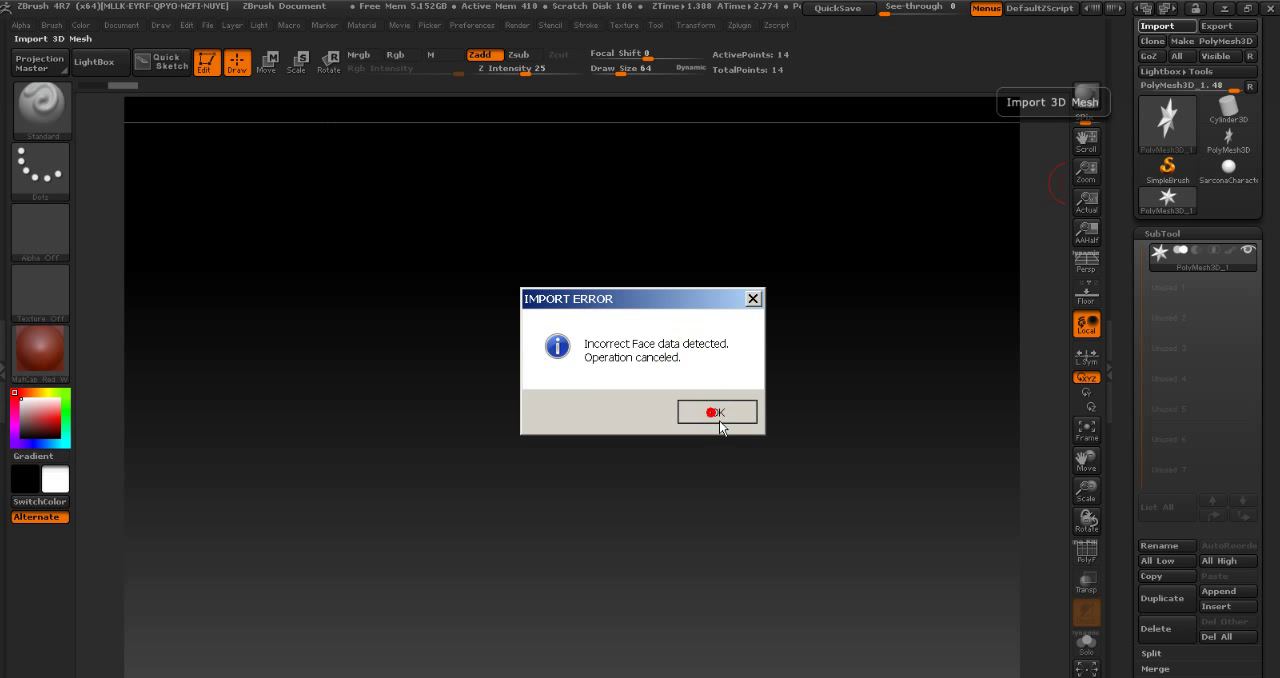
pyautogui.click(722, 414)
pyautogui.moveTo(872, 364)
pyautogui.mouseDown()
pyautogui.moveTo(858, 364)
pyautogui.moveTo(876, 368)
pyautogui.mouseUp()
# - Switch back to Maya, close the Outliner and reselect the head mesh
pyautogui.hotkey('alt', 'Tab')
pyautogui.keyDown('alt'); pyautogui.moveTo(675, 342); pyautogui.dragTo(951, 443); pyautogui.keyUp('alt')
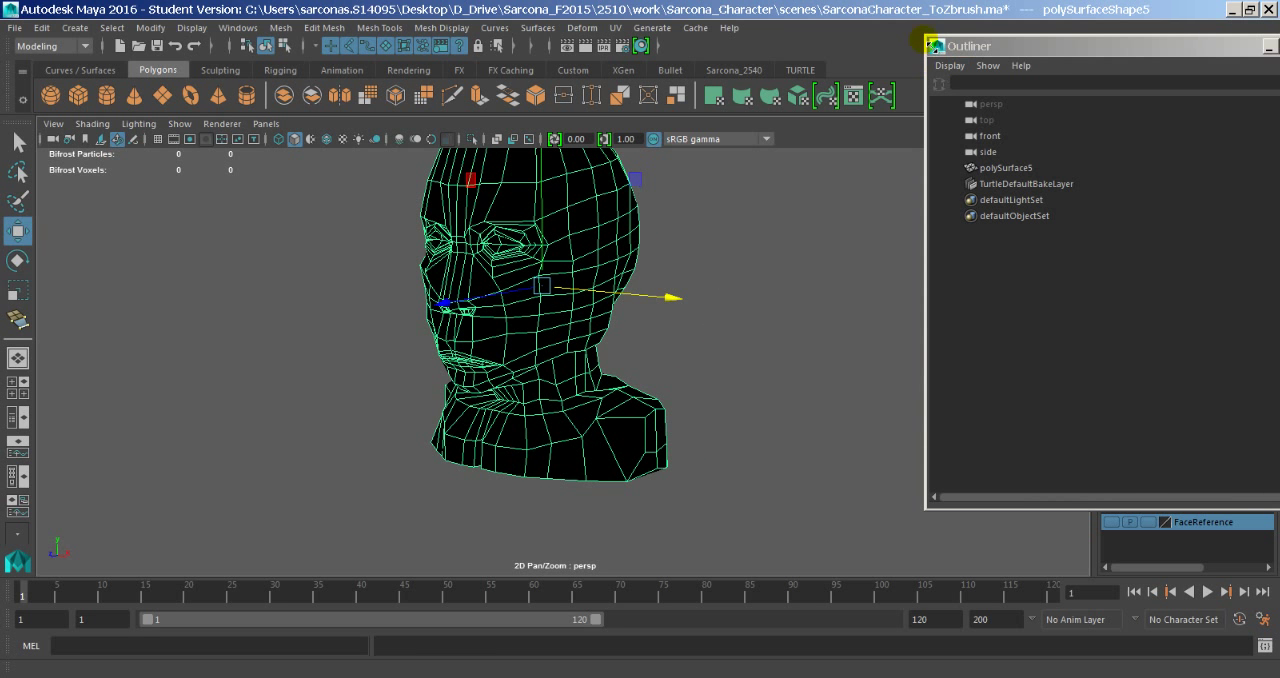
pyautogui.doubleClick(940, 47)
pyautogui.click(806, 290)
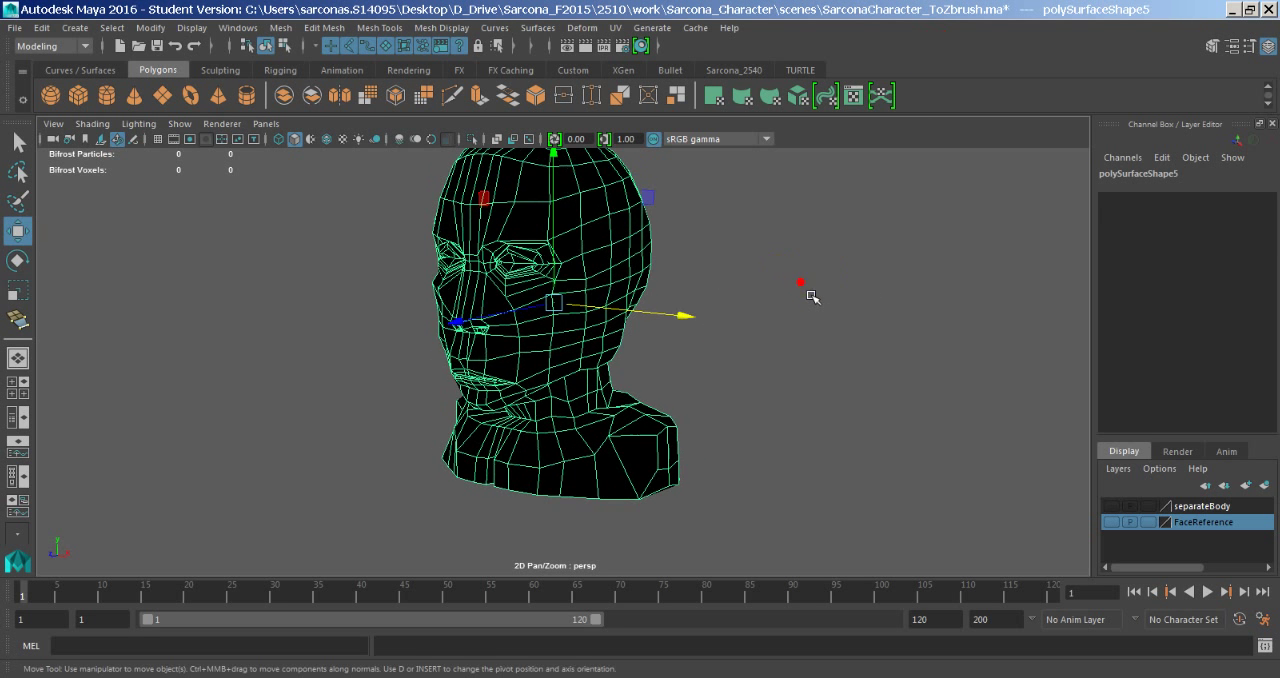
pyautogui.click(521, 268)
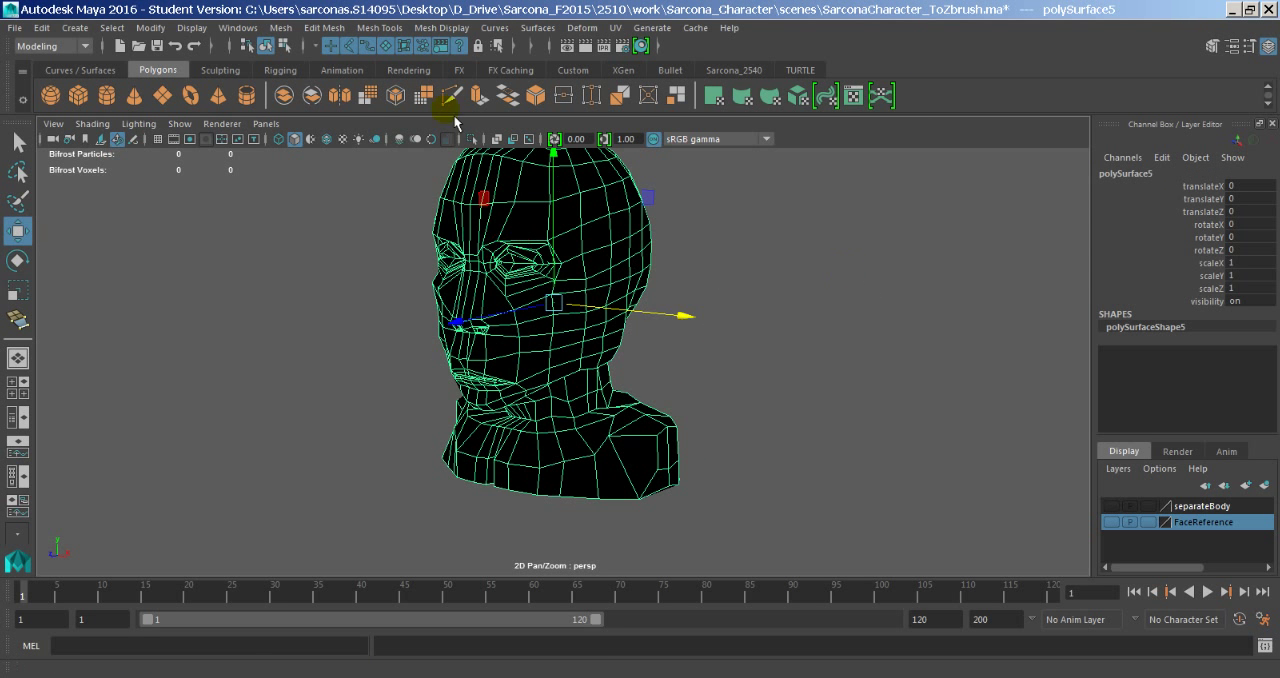
# - Examine the head mesh's input and output connections in the Hypergraph, then close it
pyautogui.click(238, 27)
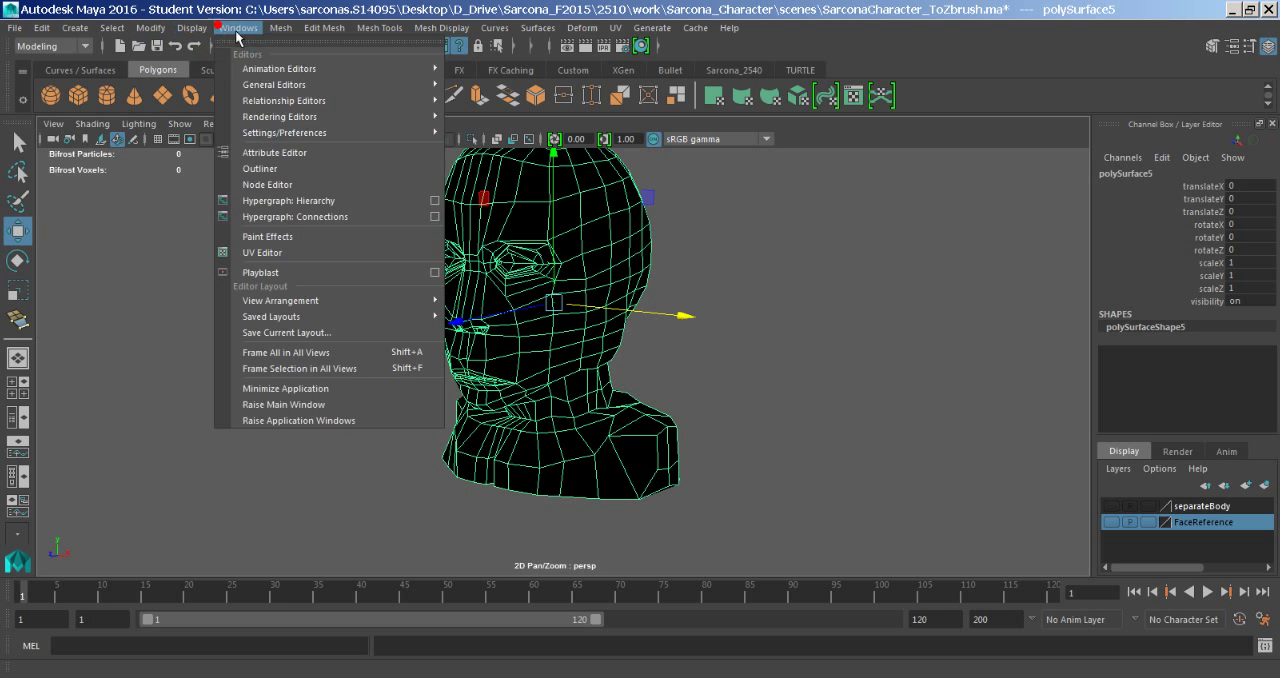
pyautogui.click(288, 204)
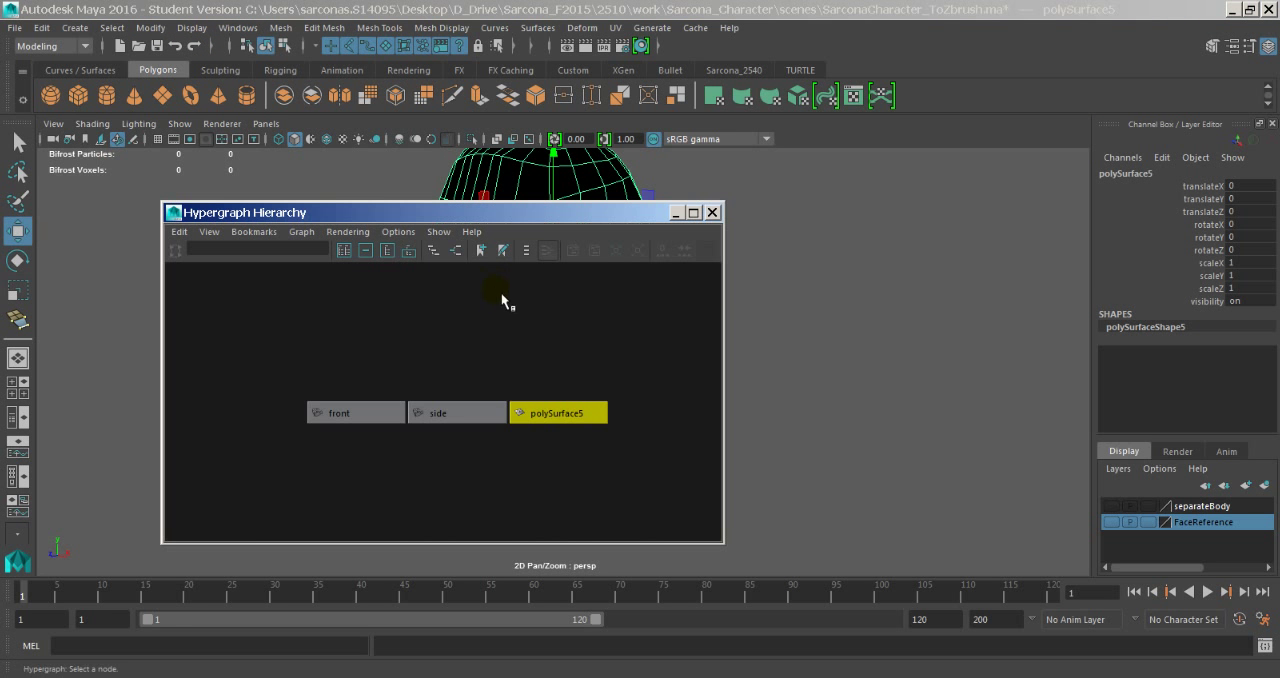
pyautogui.click(458, 252)
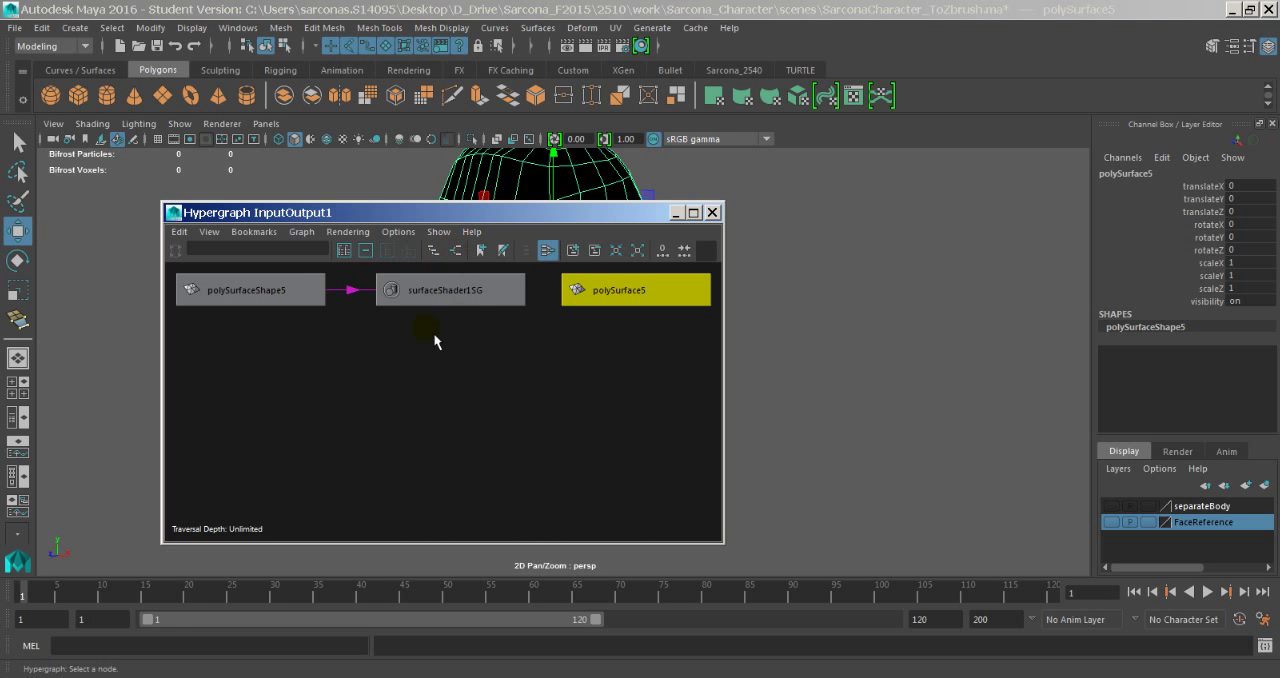
pyautogui.click(711, 213)
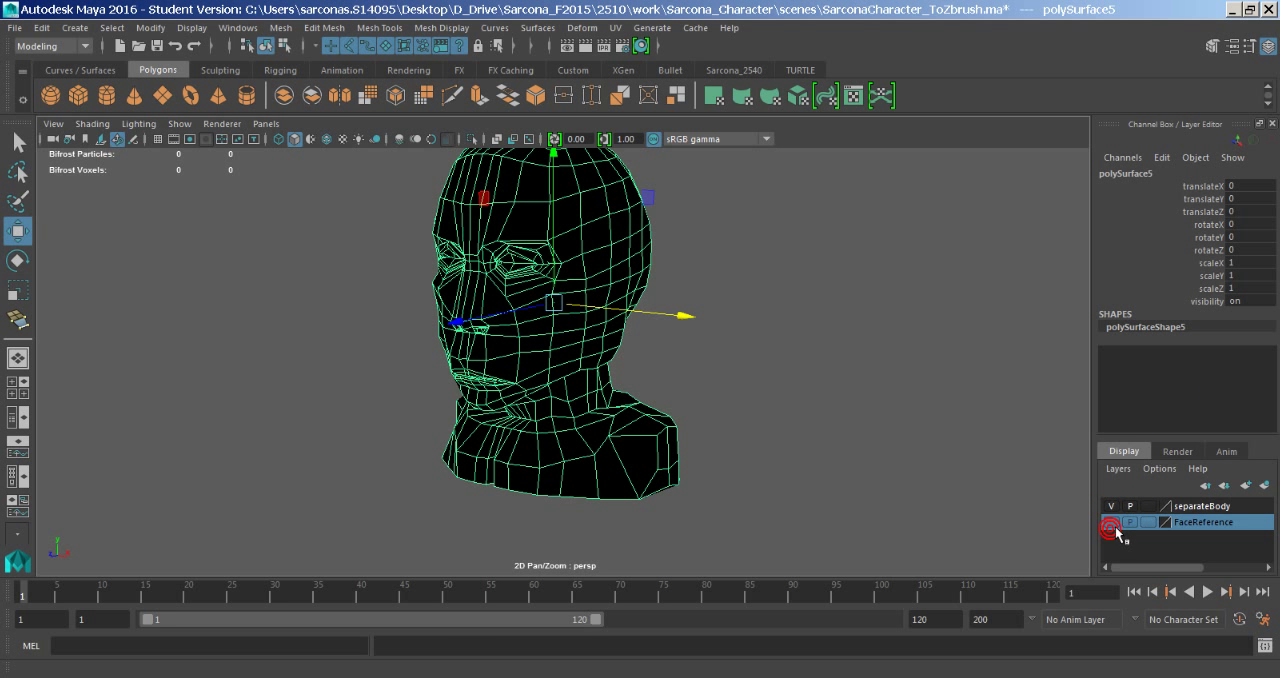
# - Remove the head from the separateBody display layer and delete the separateBody and FaceReference layers
pyautogui.keyDown('alt'); pyautogui.moveTo(974, 541); pyautogui.dragTo(905, 498, button='right'); pyautogui.keyUp('alt')
pyautogui.click(1240, 507)
pyautogui.rightClick(1214, 506)
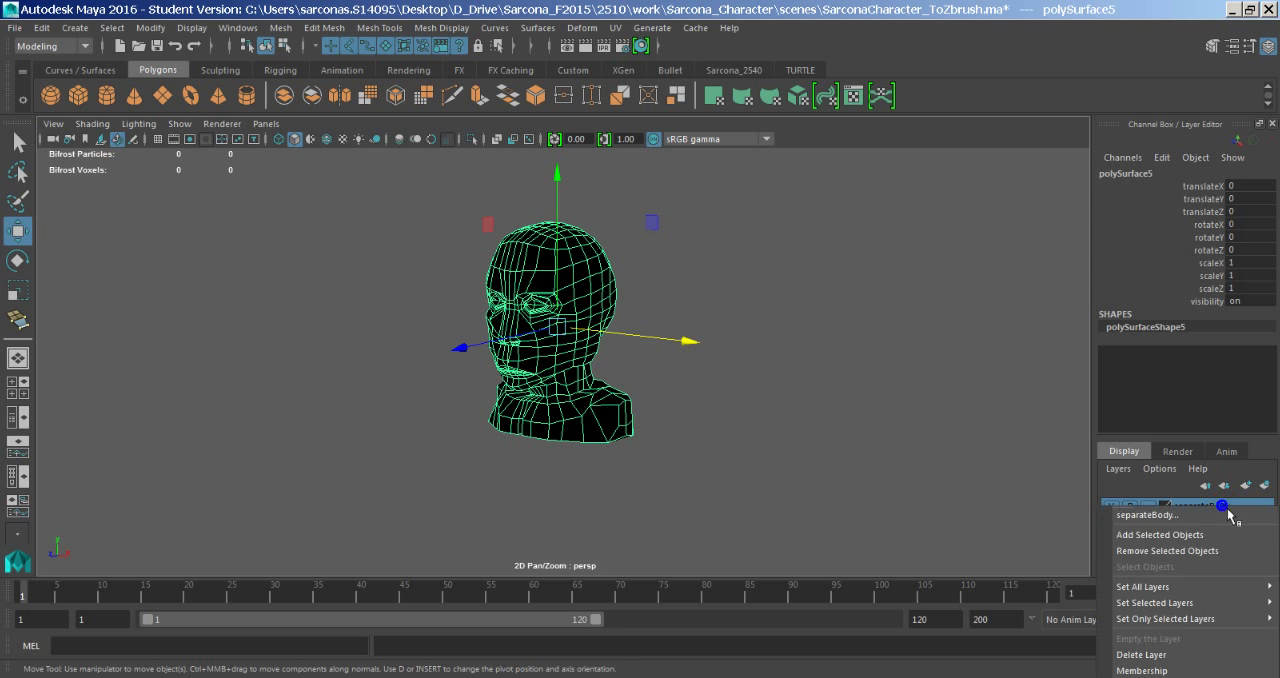
pyautogui.click(1205, 552)
pyautogui.rightClick(1213, 507)
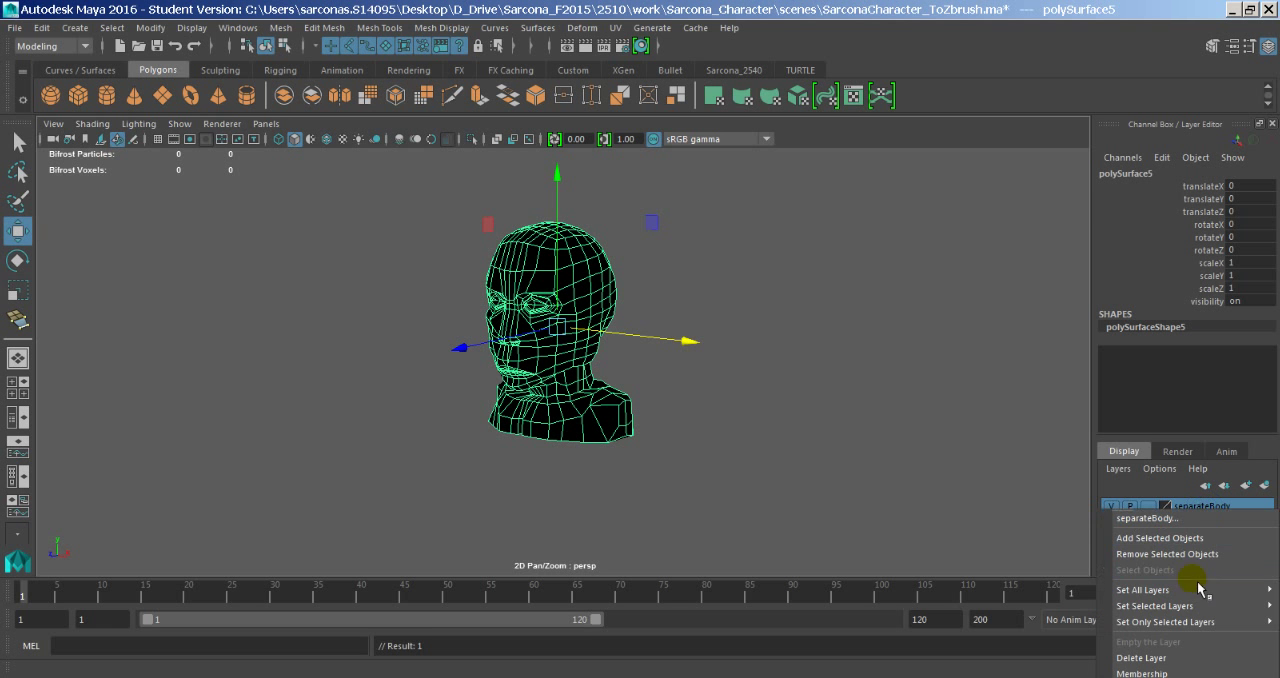
pyautogui.click(1170, 660)
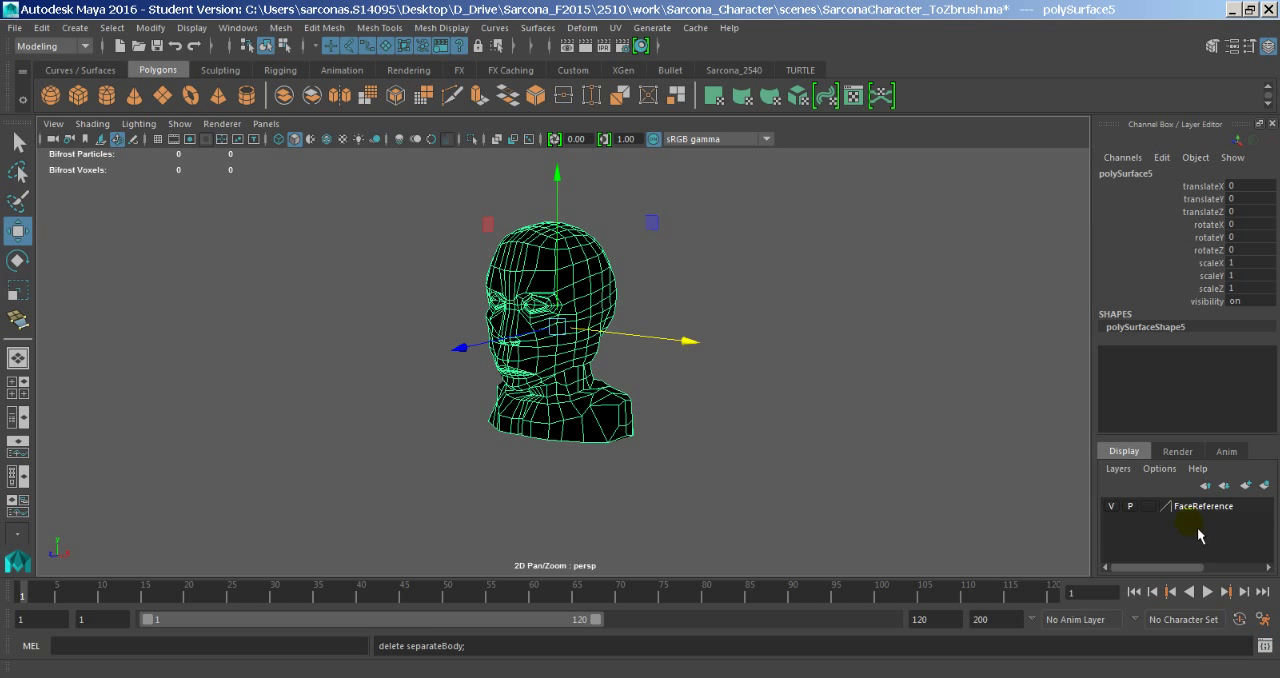
pyautogui.rightClick(1200, 507)
pyautogui.moveTo(1173, 617)
pyautogui.click(1171, 661)
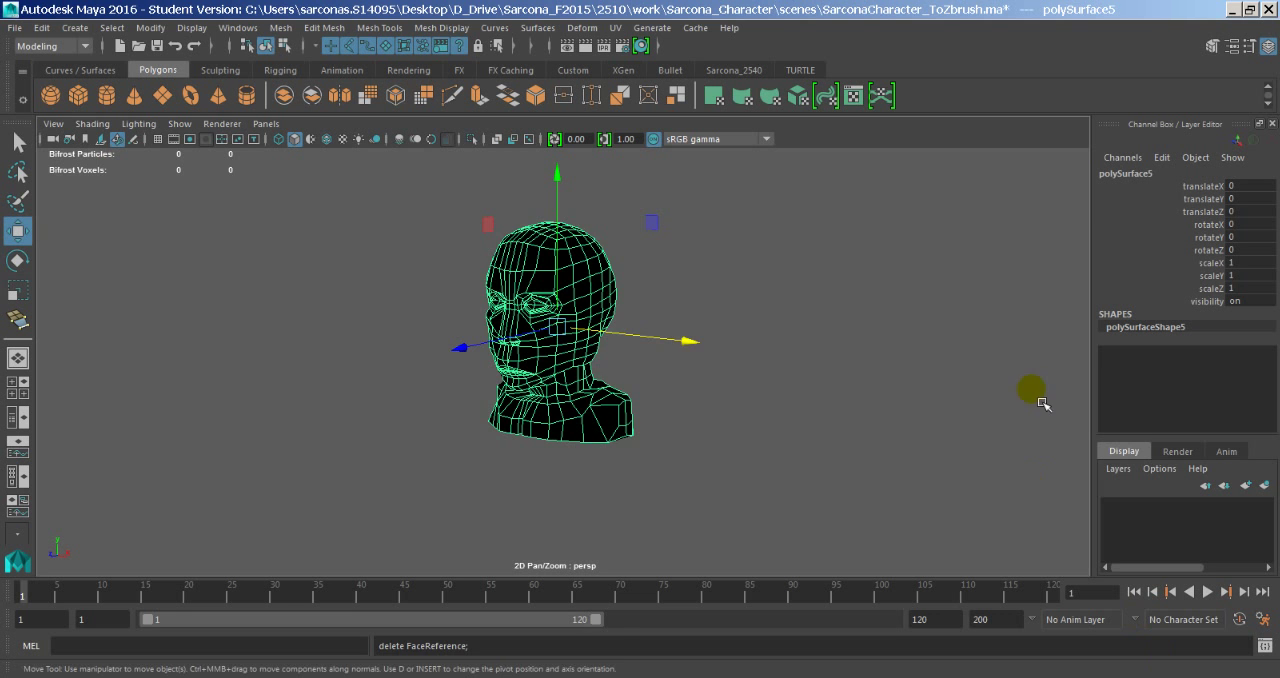
# - Save the scene without its display layers, accepting the student-version notice
pyautogui.keyDown('alt'); pyautogui.moveTo(1002, 402); pyautogui.dragTo(902, 403, button='right'); pyautogui.keyUp('alt')
pyautogui.hotkey('ctrl', 's')
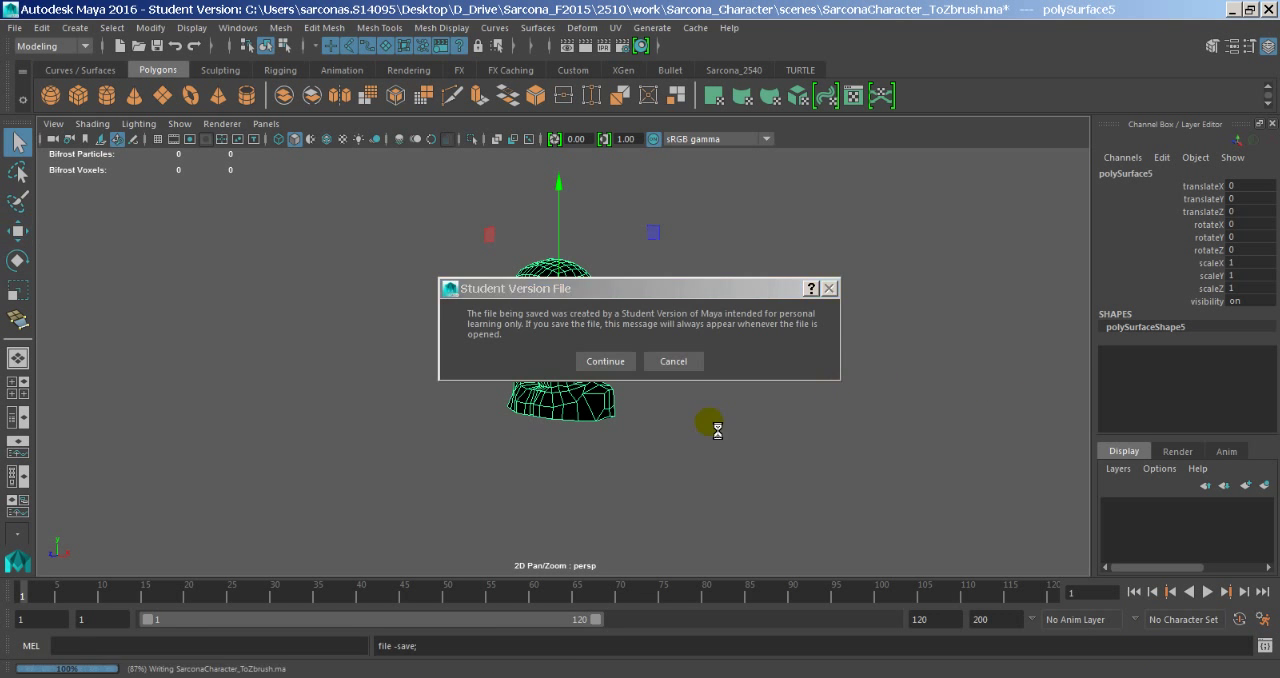
pyautogui.click(603, 360)
# - Switch to ZBrush and retry importing SarconaCharacter_ToZbrush.ma with its display layers removed
pyautogui.hotkey('alt', 'Tab')
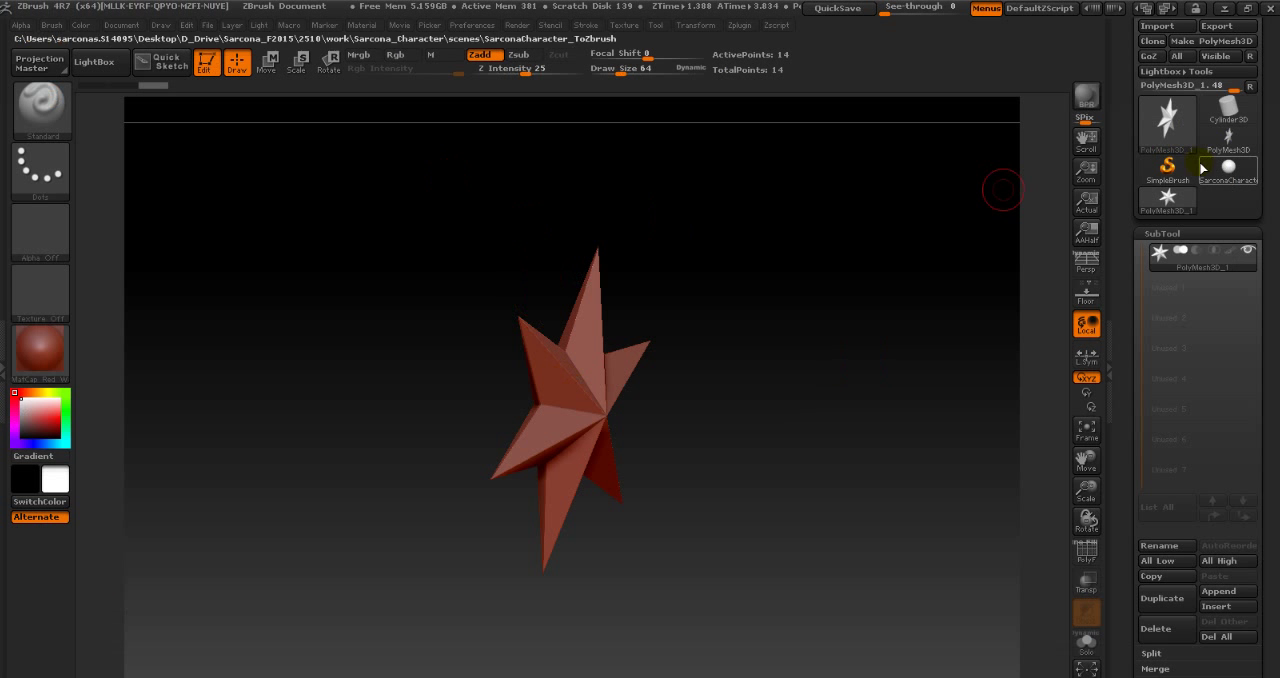
pyautogui.click(1163, 38)
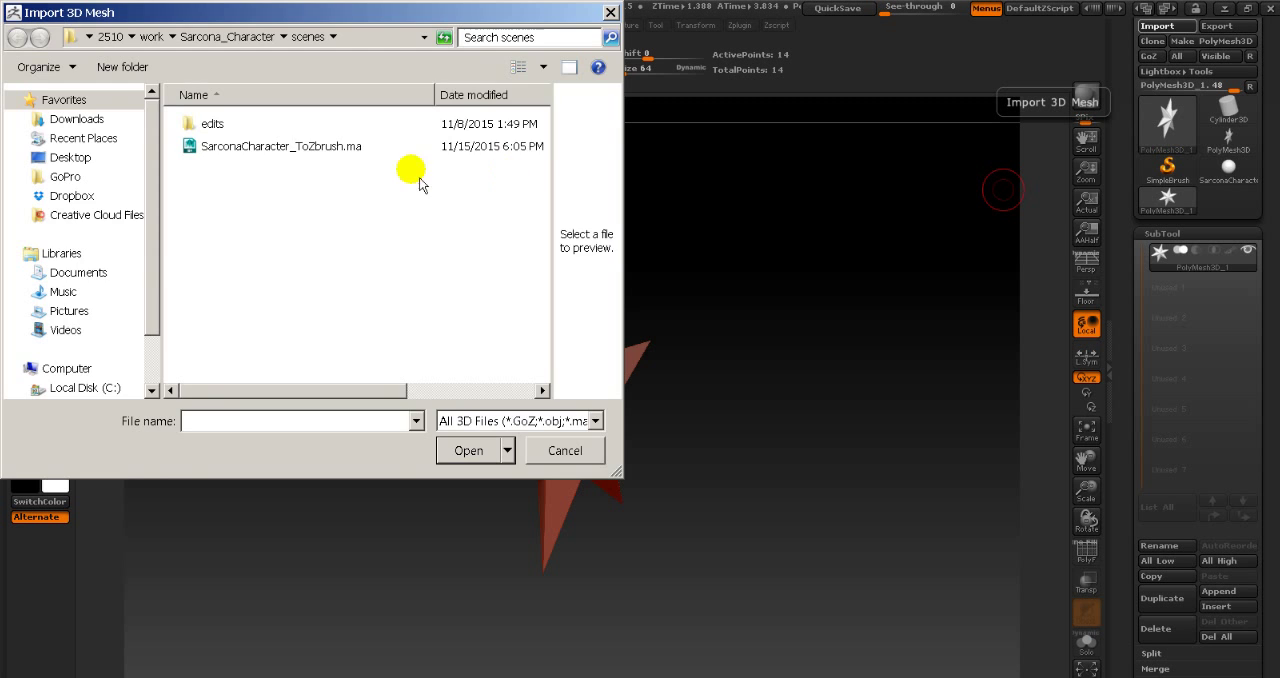
pyautogui.doubleClick(397, 227)
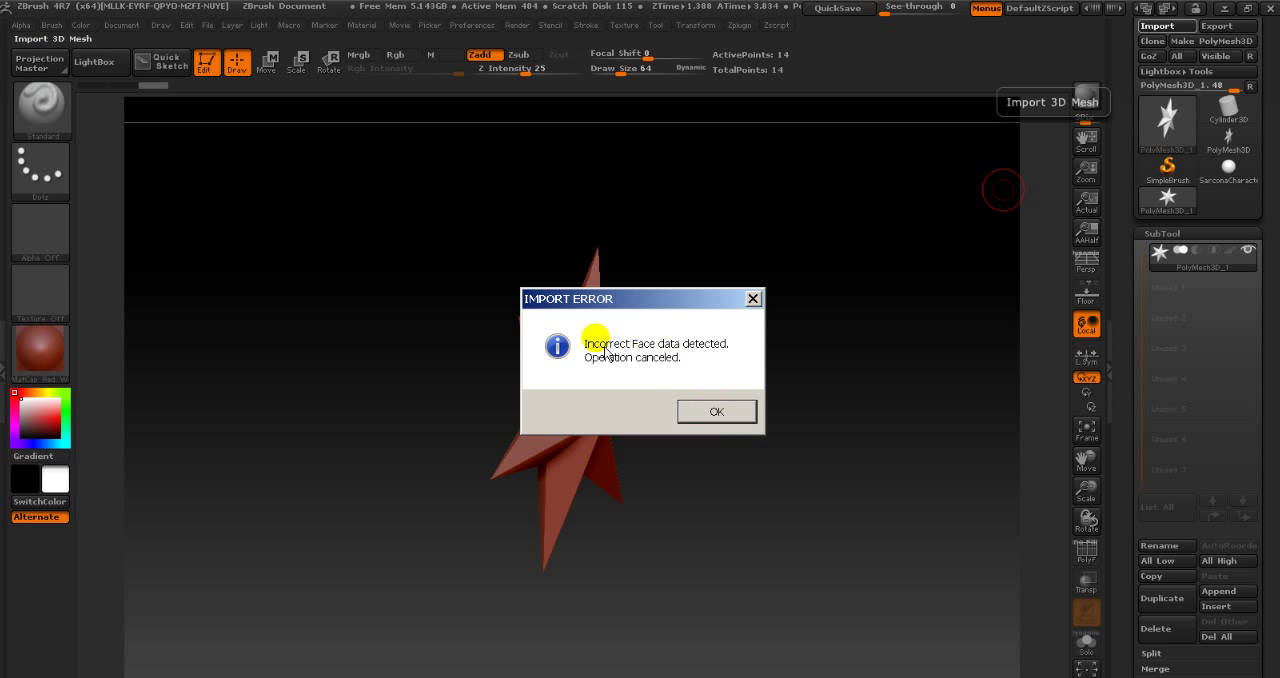
pyautogui.click(721, 409)
pyautogui.click(730, 420)
# - Switch back to Maya and open the mesh Cleanup options for the selected head
pyautogui.hotkey('alt', 'Tab')
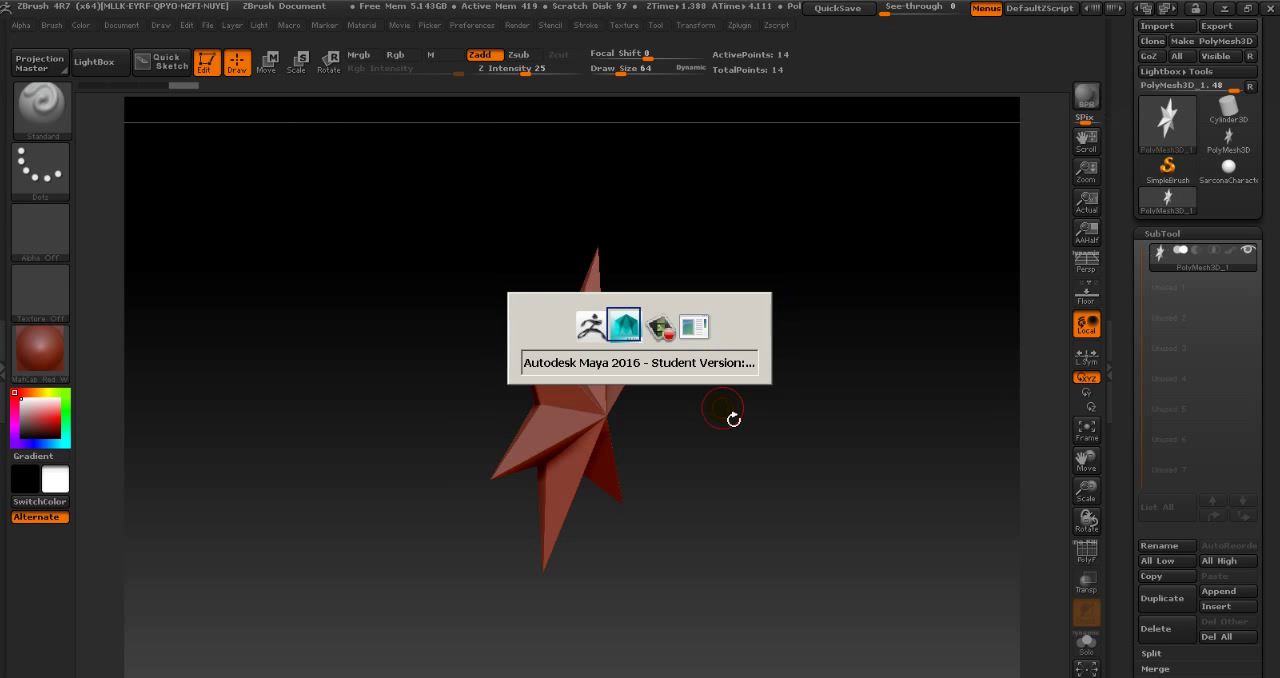
pyautogui.scroll(5, 580, 380)
pyautogui.scroll(-3, 551, 374)
pyautogui.keyDown('alt'); pyautogui.moveTo(551, 374); pyautogui.dragTo(834, 371); pyautogui.keyUp('alt')
pyautogui.keyDown('alt'); pyautogui.moveTo(834, 371); pyautogui.dragTo(693, 408, button='middle'); pyautogui.keyUp('alt')
pyautogui.keyDown('alt'); pyautogui.moveTo(693, 408); pyautogui.dragTo(588, 390); pyautogui.keyUp('alt')
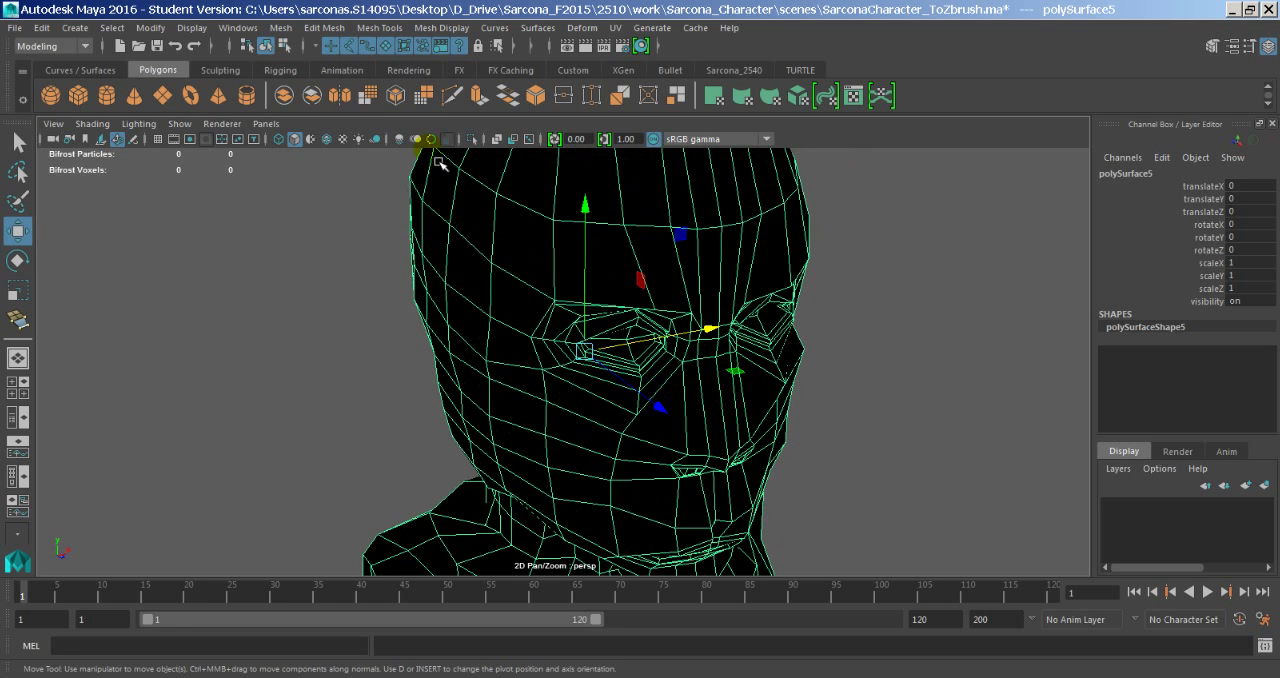
pyautogui.click(283, 28)
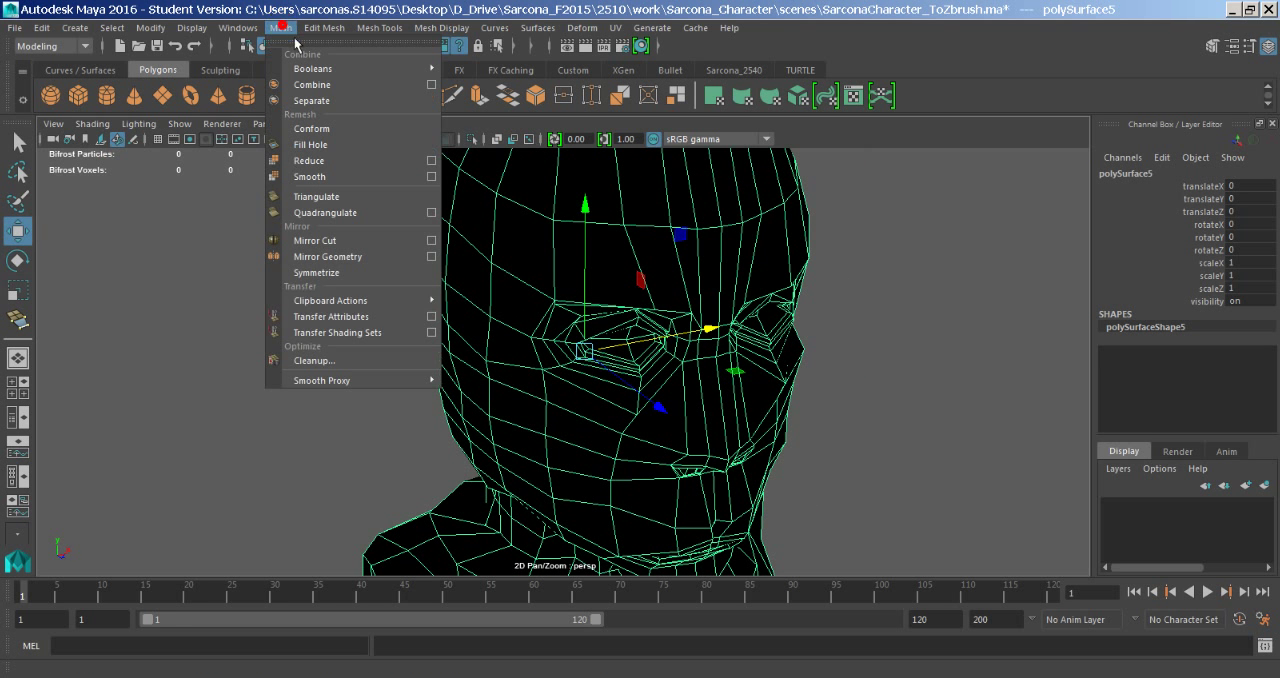
pyautogui.click(398, 359)
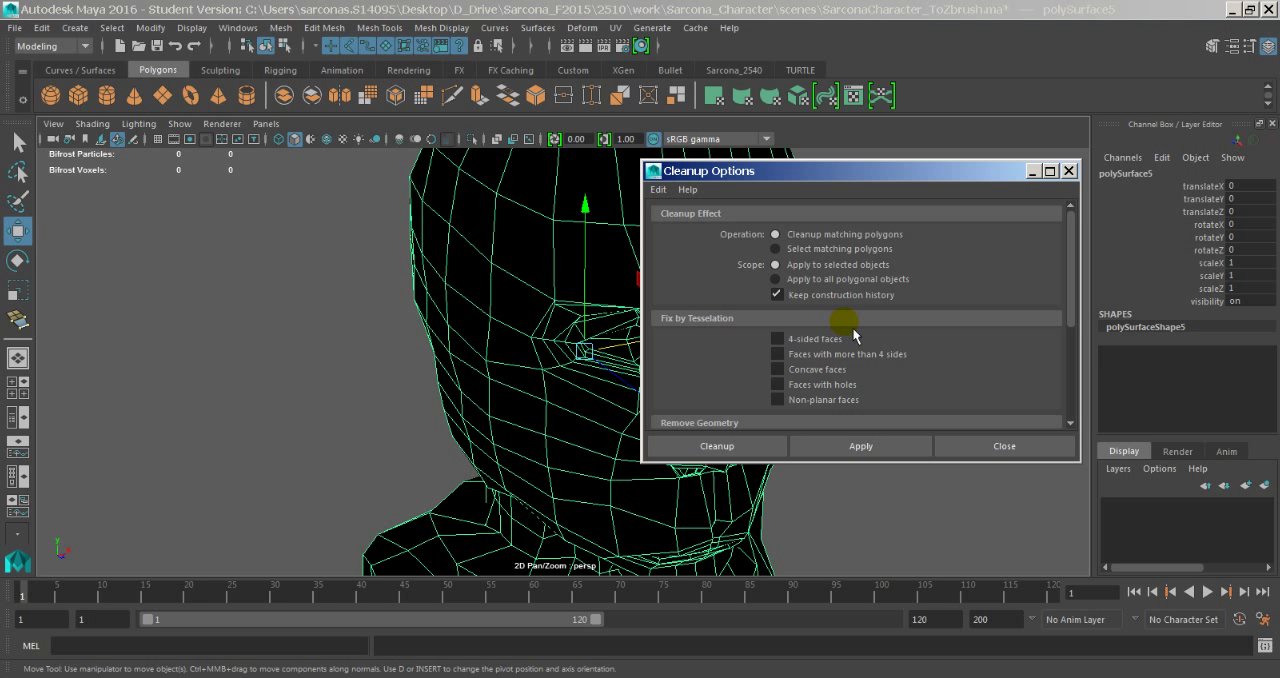
pyautogui.scroll(-1, 923, 348)
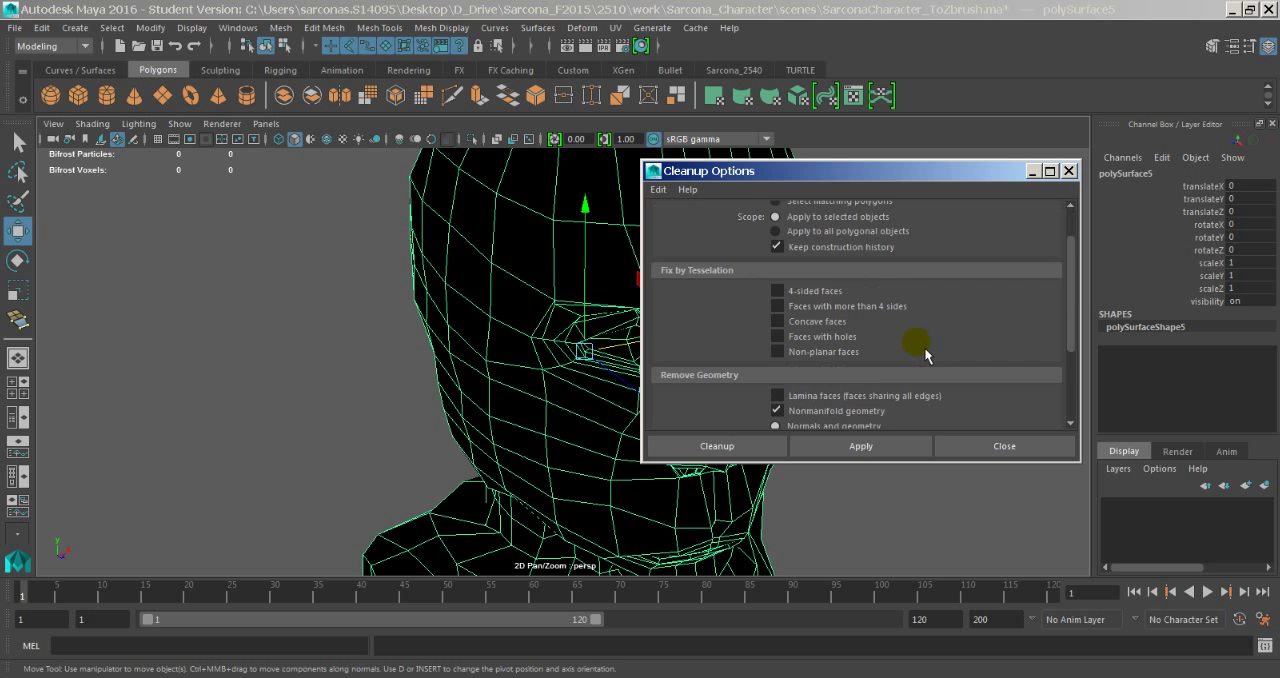
pyautogui.scroll(-1, 876, 362)
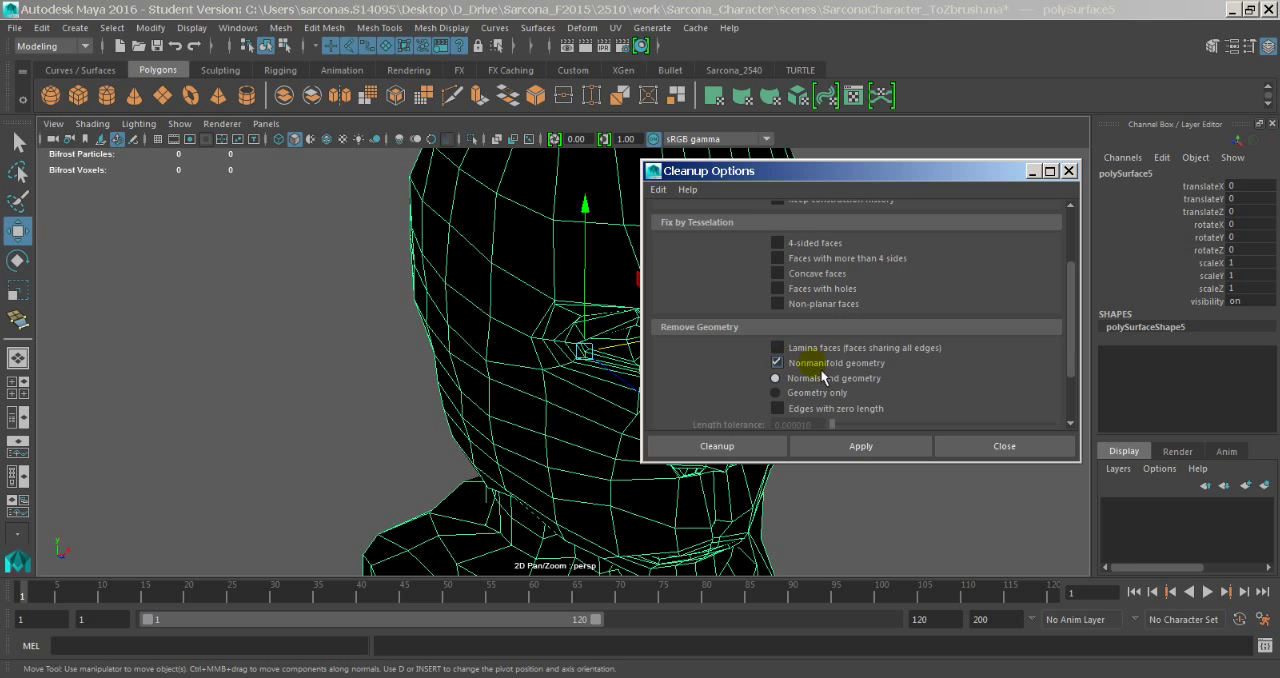
# - Run Cleanup on the head to fix faces with more than 4 sides and remove nonmanifold geometry
pyautogui.click(843, 369)
pyautogui.click(843, 369)
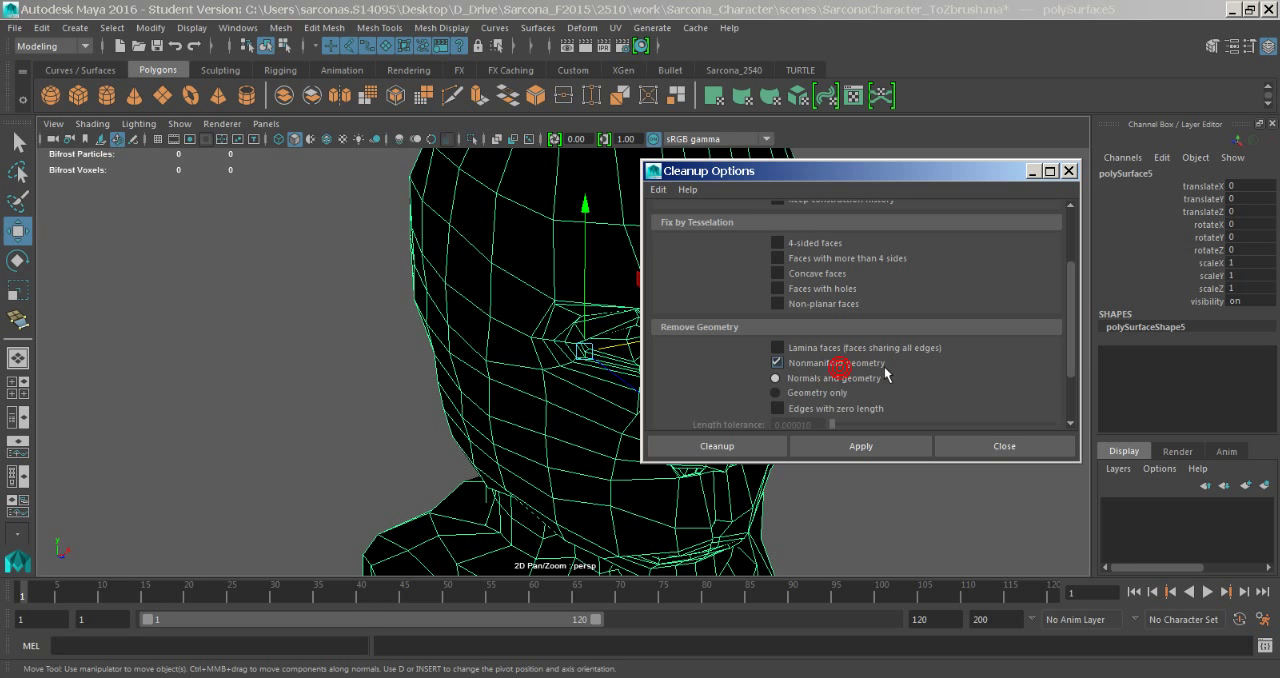
pyautogui.click(658, 189)
pyautogui.click(672, 207)
pyautogui.click(829, 366)
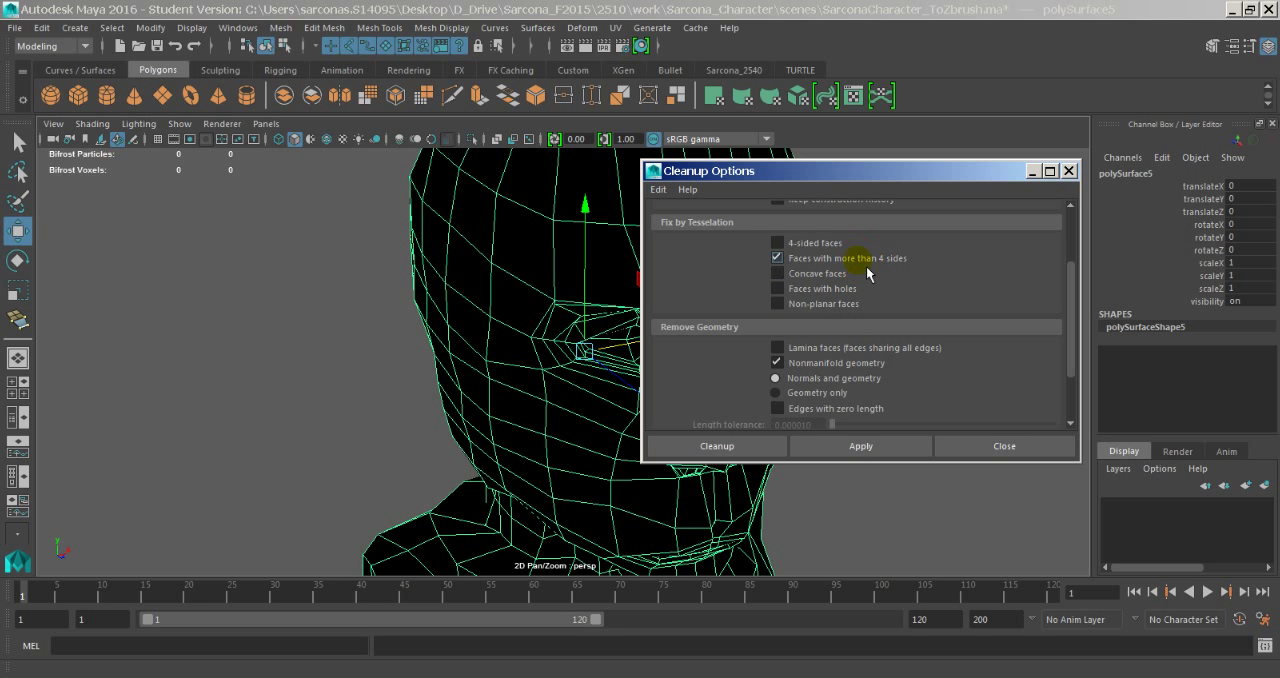
pyautogui.click(769, 448)
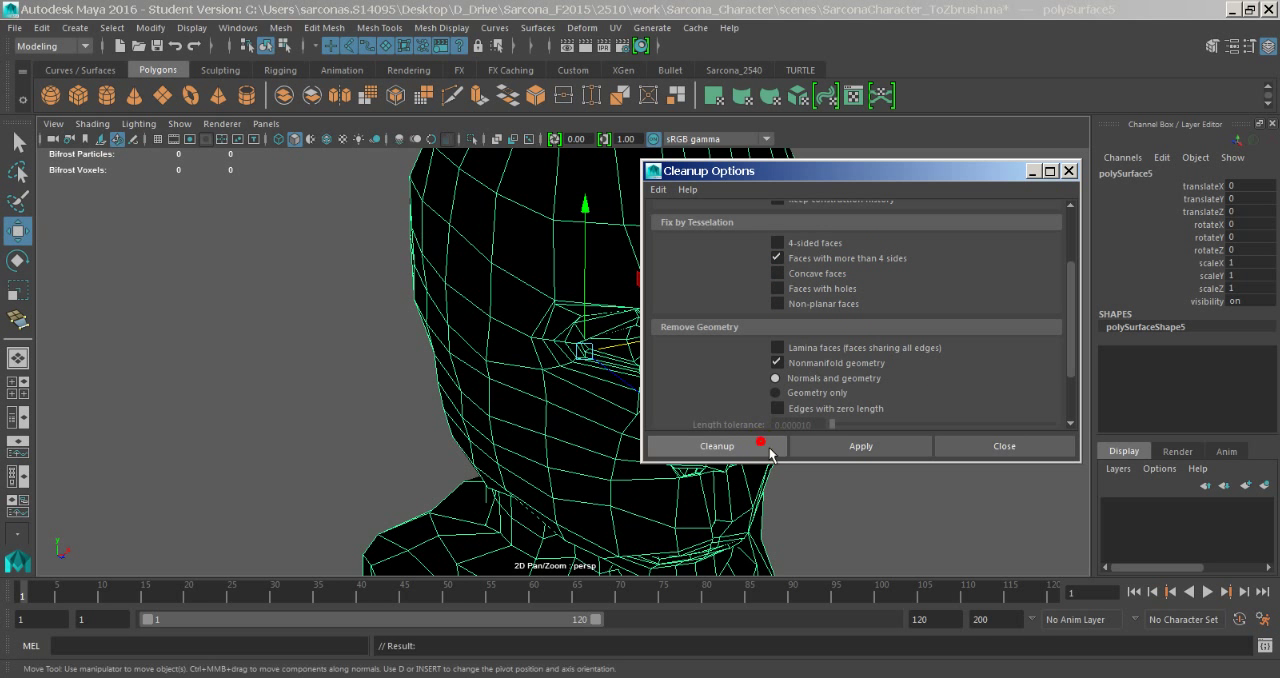
pyautogui.keyDown('alt'); pyautogui.moveTo(867, 439); pyautogui.dragTo(768, 440, button='right'); pyautogui.keyUp('alt')
# - Duplicate the head, move the copy about 11.6 units aside along X, and delete the original
pyautogui.press('4')
pyautogui.moveTo(769, 441)
pyautogui.keyDown('alt'); pyautogui.mouseDown()
pyautogui.moveTo(484, 384)
pyautogui.moveTo(526, 323)
pyautogui.moveTo(710, 344)
pyautogui.moveTo(737, 380)
pyautogui.moveTo(737, 351)
pyautogui.moveTo(603, 372)
pyautogui.moveTo(706, 346)
pyautogui.moveTo(1115, 374)
pyautogui.mouseUp(); pyautogui.keyUp('alt')
pyautogui.press('5')
pyautogui.click(709, 333)
pyautogui.click(646, 310)
pyautogui.hotkey('ctrl', 'd')
pyautogui.moveTo(689, 341); pyautogui.dragTo(606, 305)
pyautogui.press('Delete')
# - Set the duplicate head's Translate X to 0 and save the scene
pyautogui.click(871, 318)
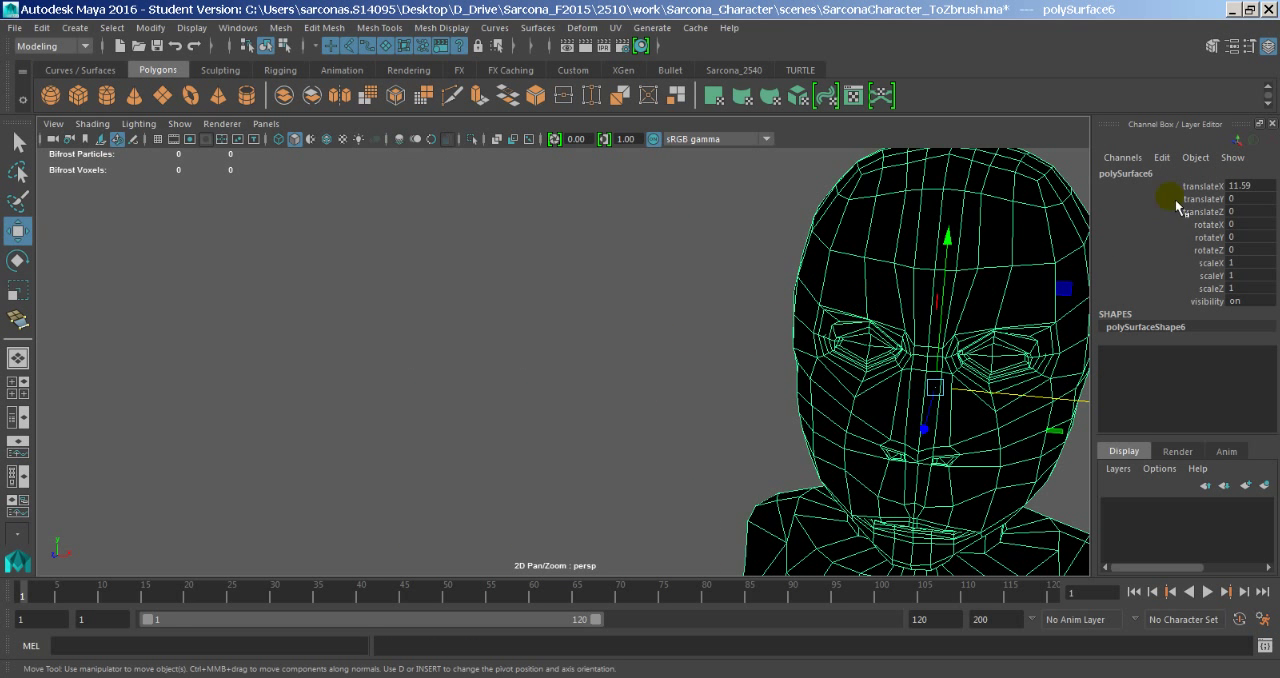
pyautogui.write('0')
pyautogui.press('Return')
pyautogui.click(737, 292)
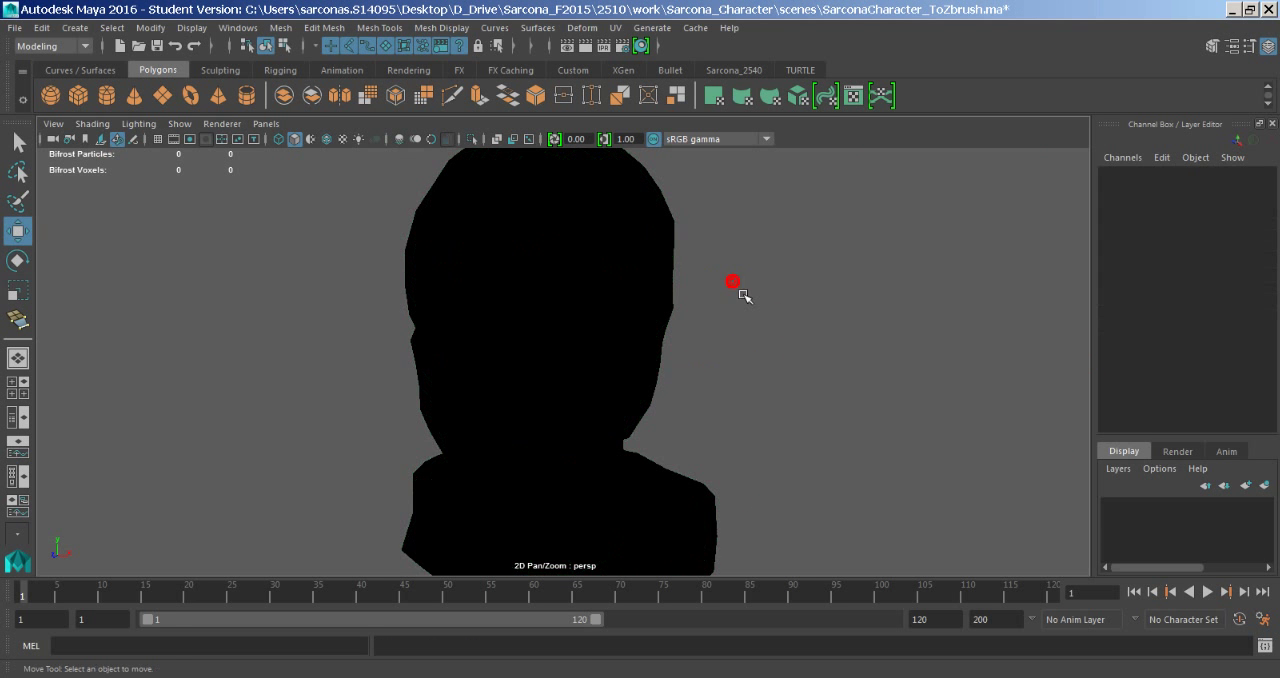
pyautogui.click(615, 309)
pyautogui.hotkey('ctrl', 's')
pyautogui.click(606, 361)
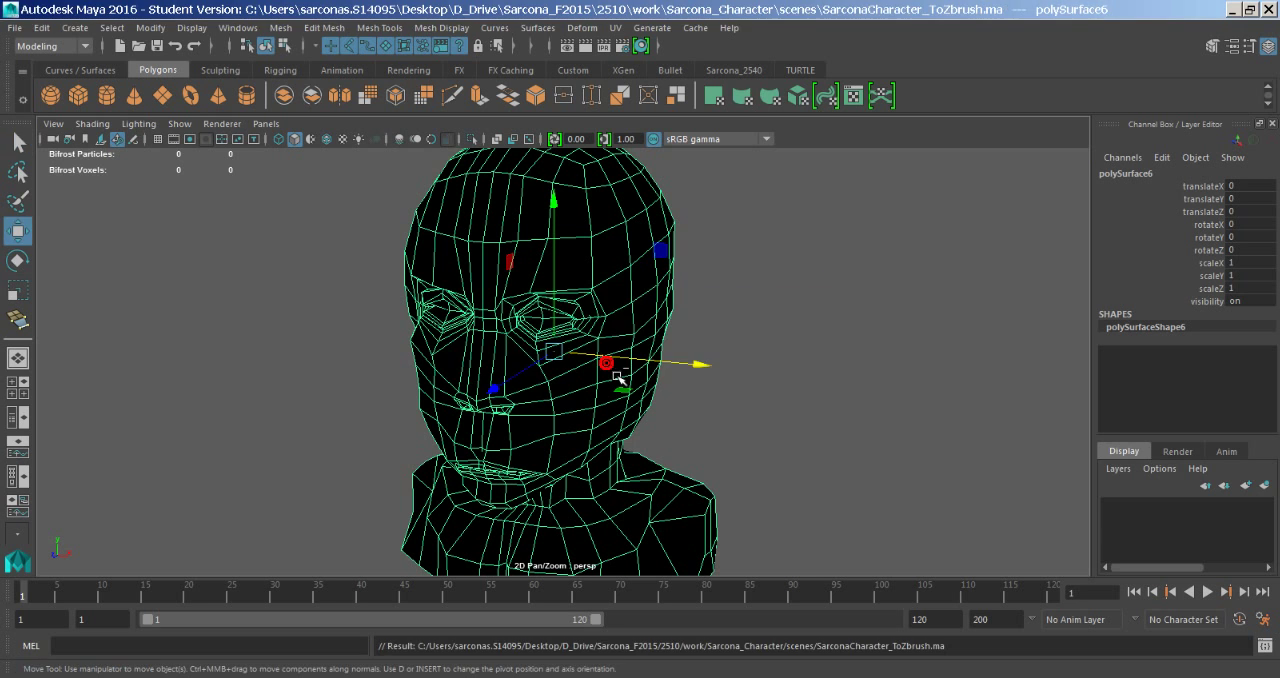
# - Switch to ZBrush and try to import SarconaCharacter_ToZbrush.ma containing the cleaned-up duplicate head
pyautogui.hotkey('alt', 'Tab')
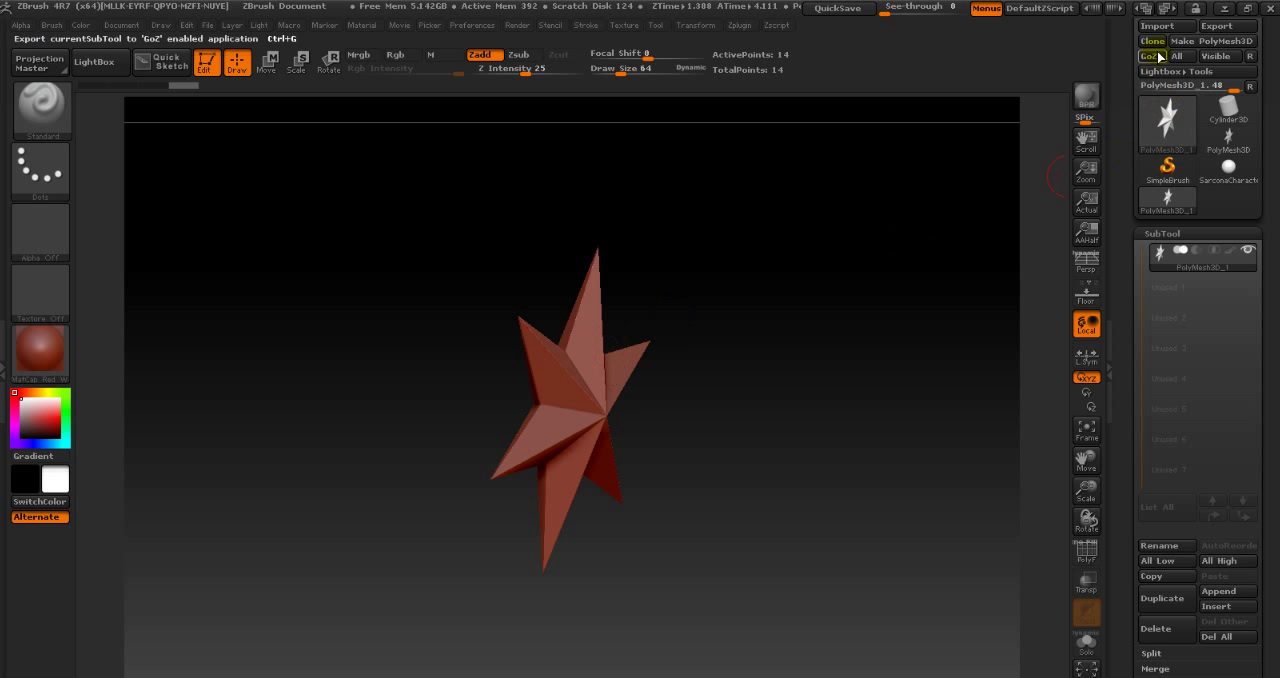
pyautogui.moveTo(1133, 66); pyautogui.dragTo(1147, 177)
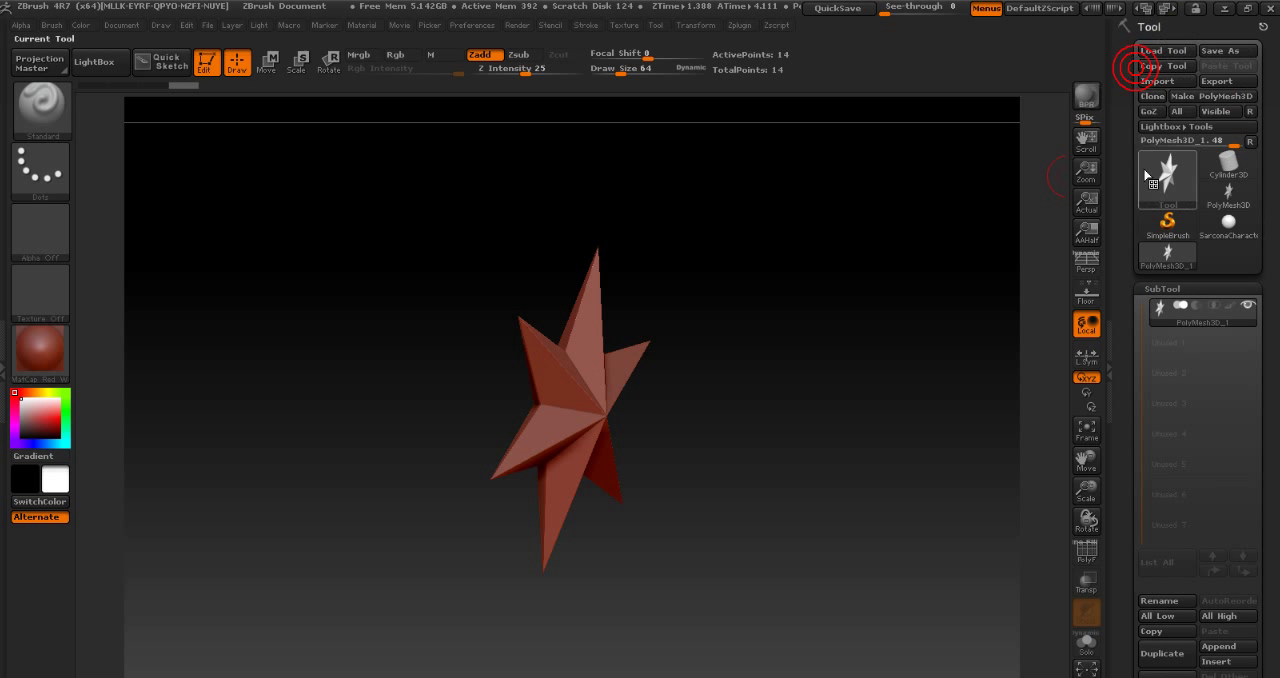
pyautogui.click(1157, 81)
pyautogui.doubleClick(322, 150)
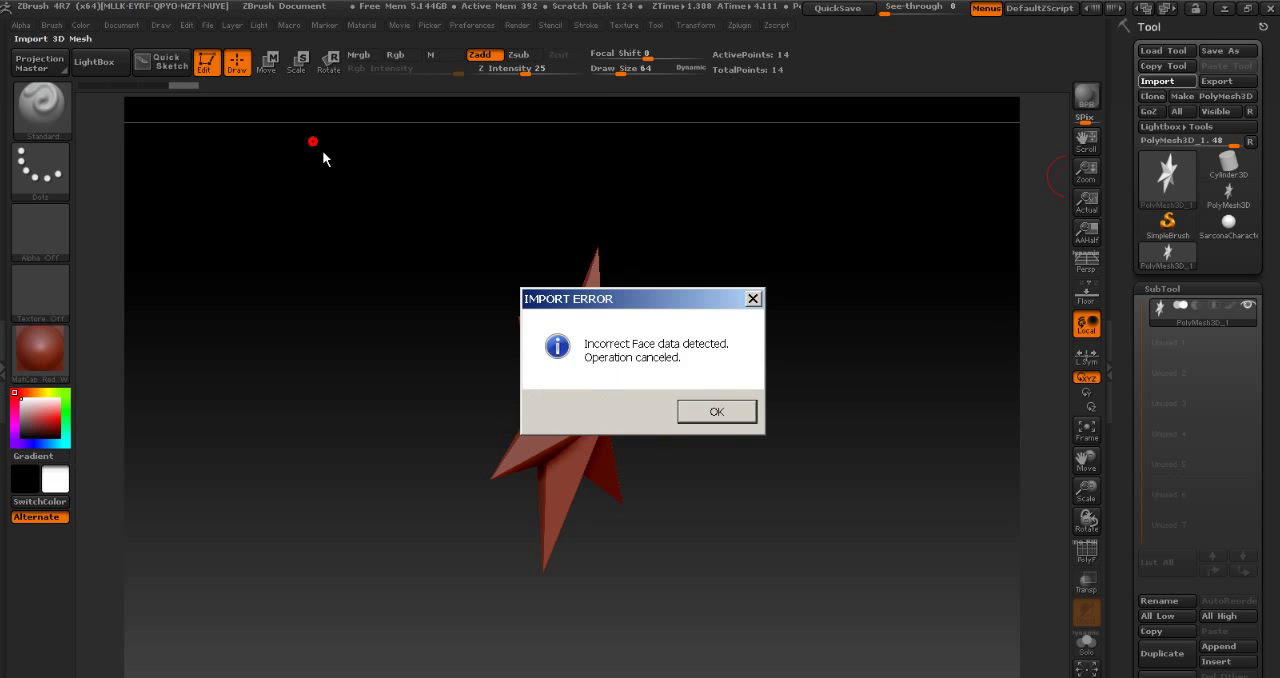
pyautogui.click(700, 408)
pyautogui.click(728, 410)
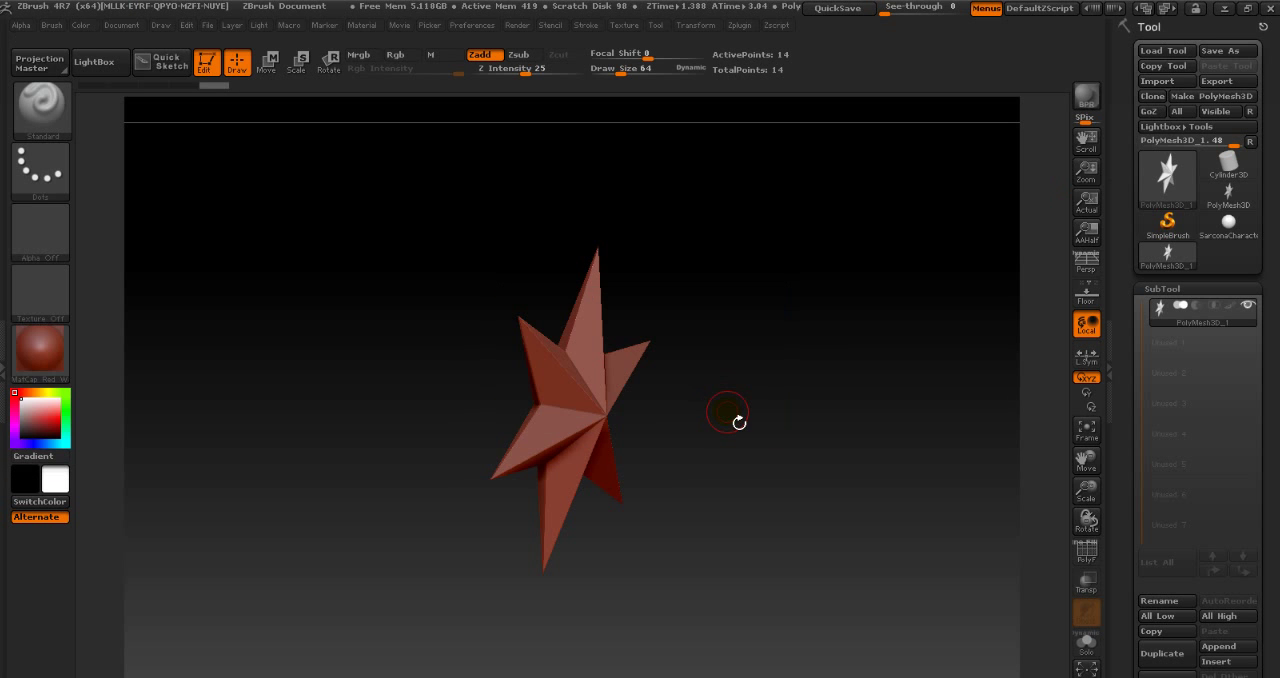
# - Switch to Maya and delete the SculptFreezeColorTemp color set from the head in the Color Set Editor
pyautogui.hotkey('alt', 'Tab')
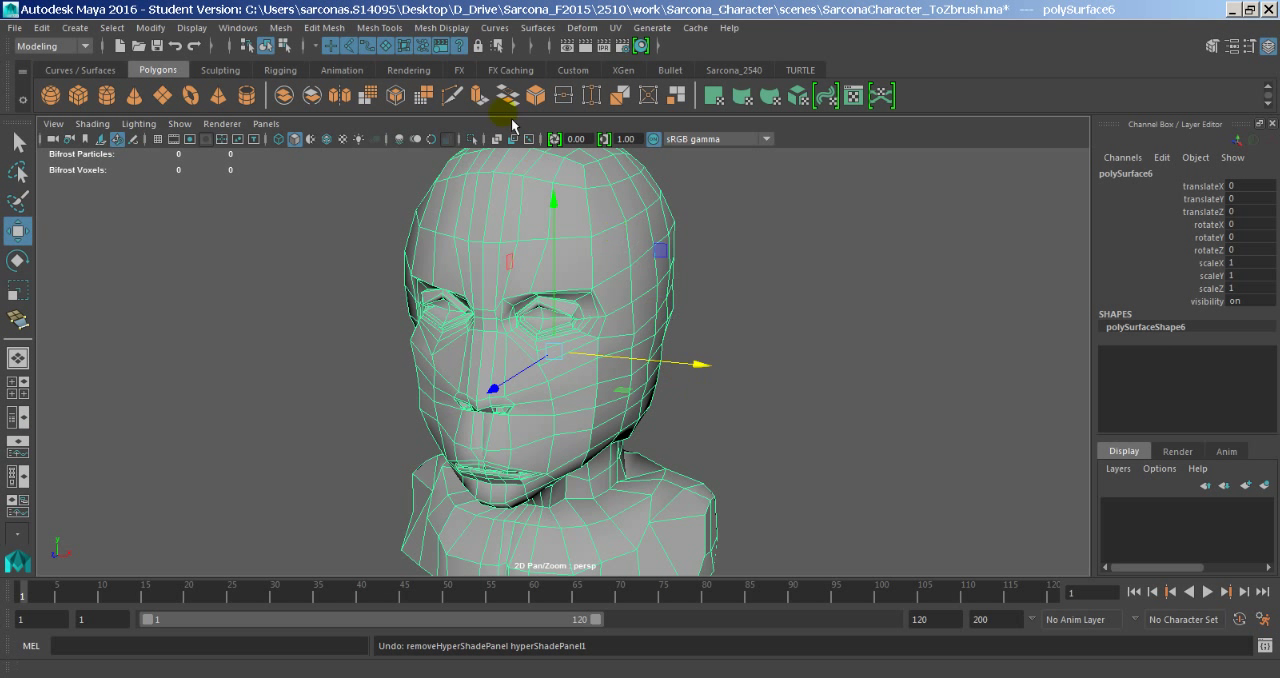
pyautogui.click(440, 27)
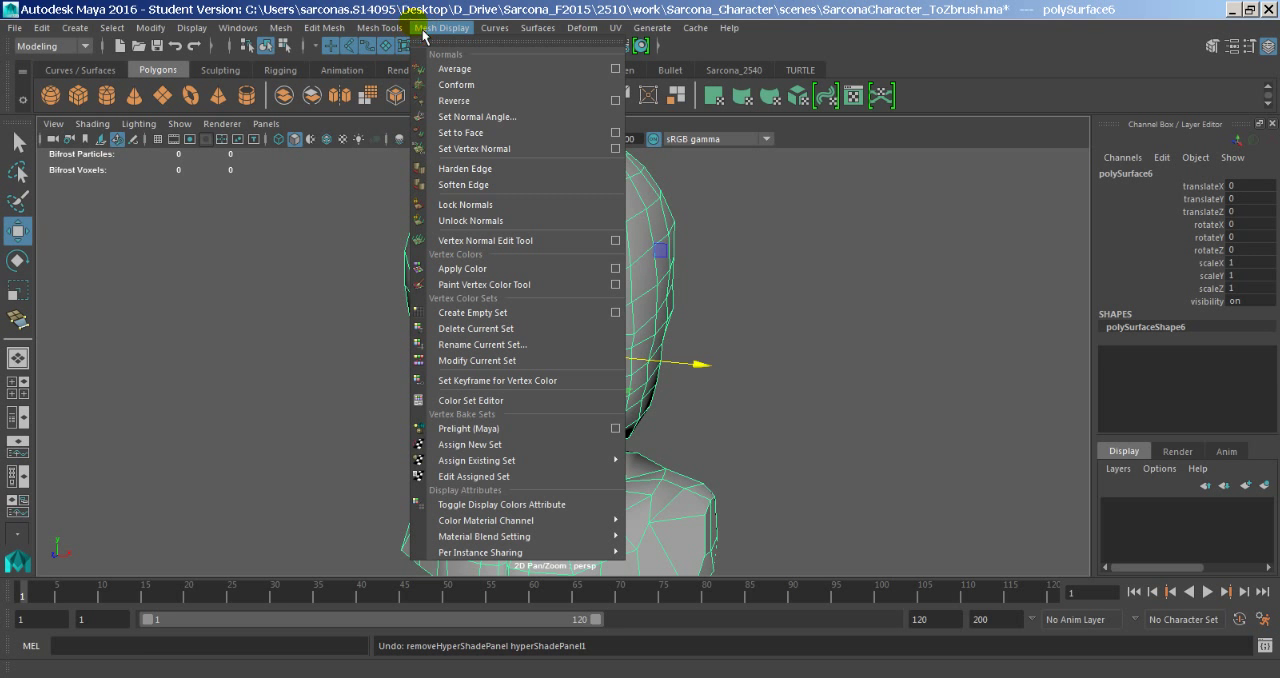
pyautogui.hotkey('alt', 'Tab')
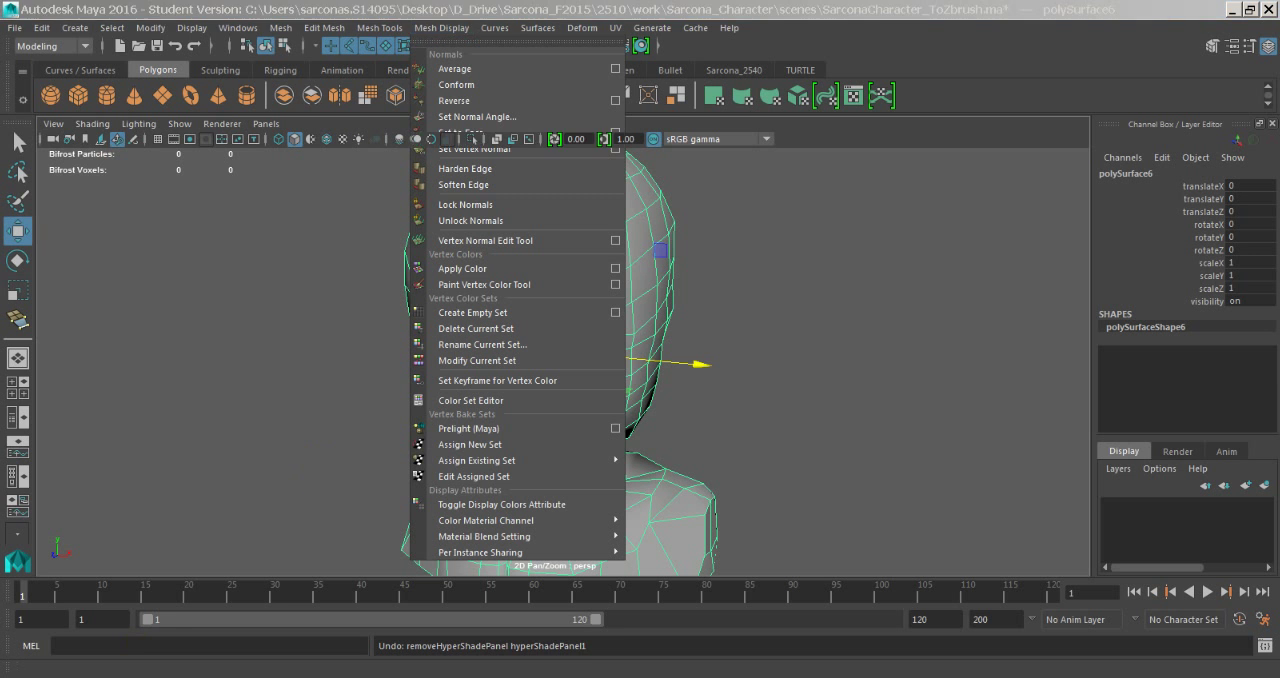
pyautogui.hotkey('ctrl', 'w')
pyautogui.hotkey('alt', 'Tab')
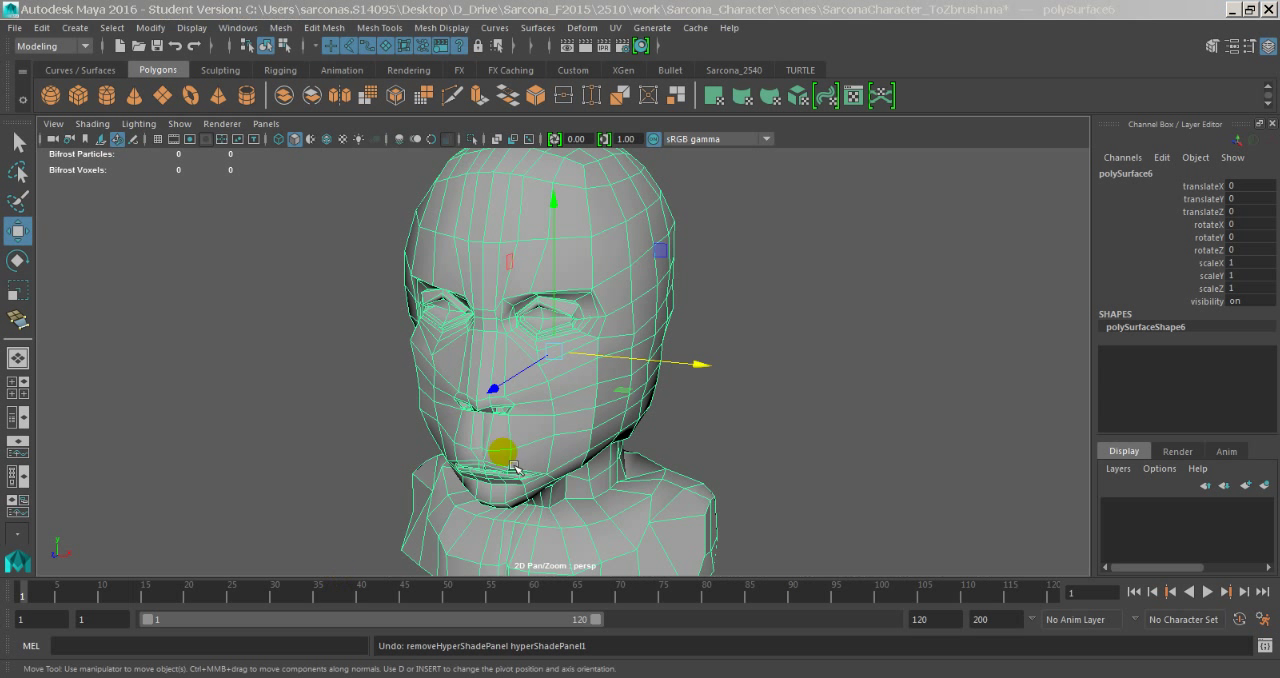
pyautogui.click(440, 27)
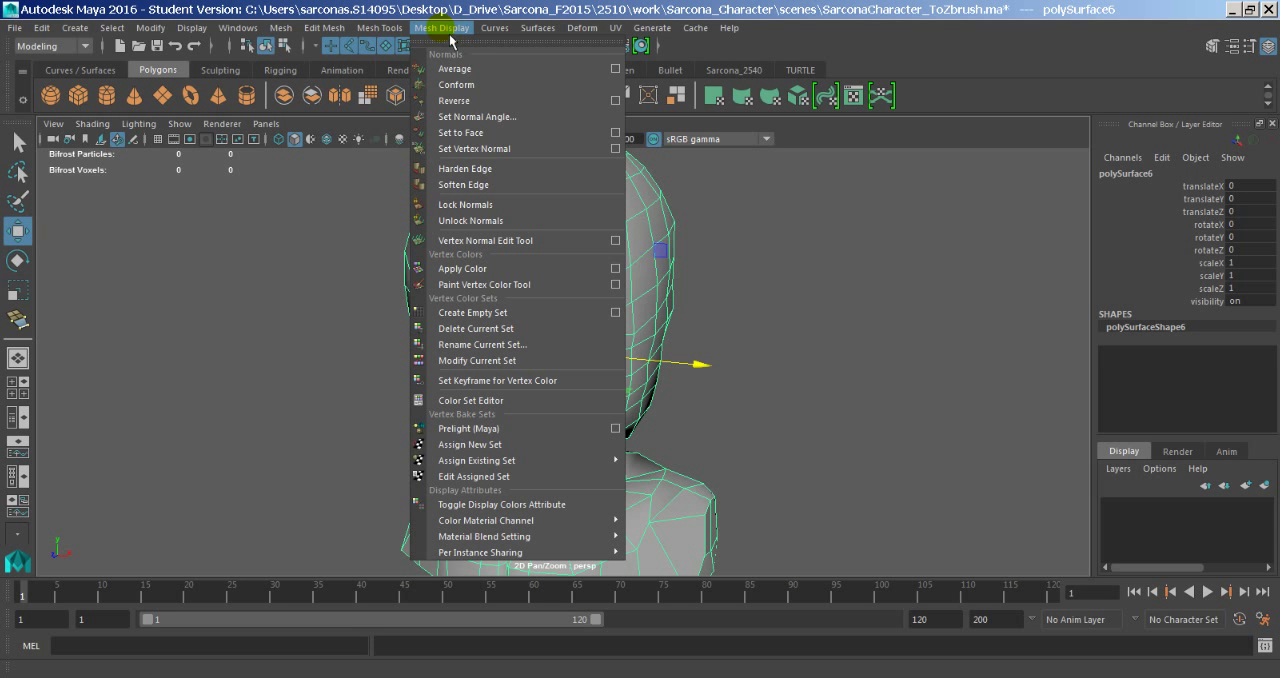
pyautogui.click(484, 401)
pyautogui.click(514, 277)
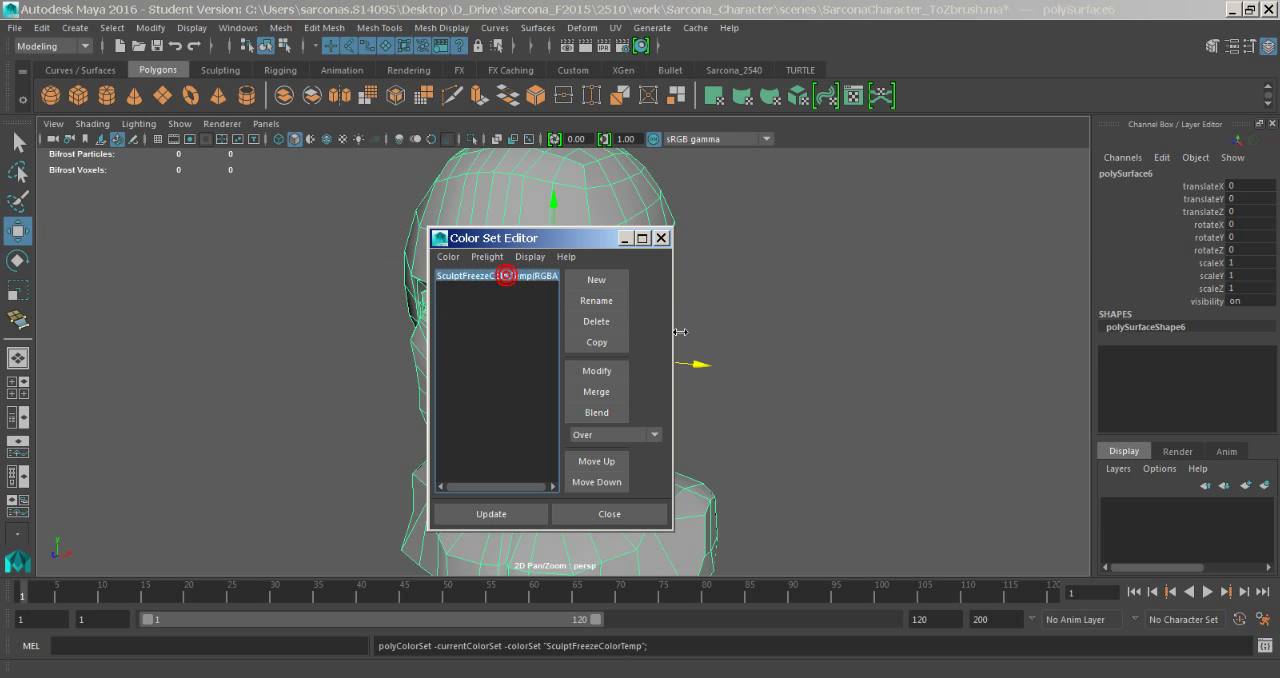
pyautogui.moveTo(679, 328); pyautogui.dragTo(925, 300)
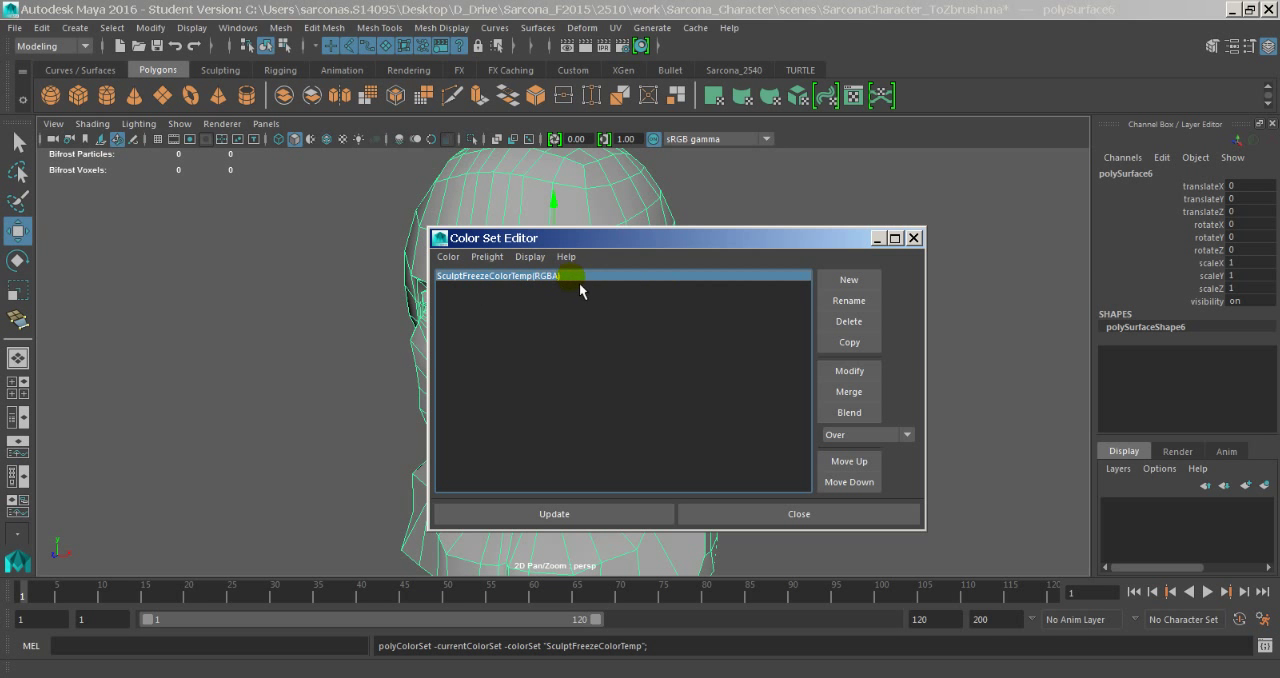
pyautogui.click(852, 322)
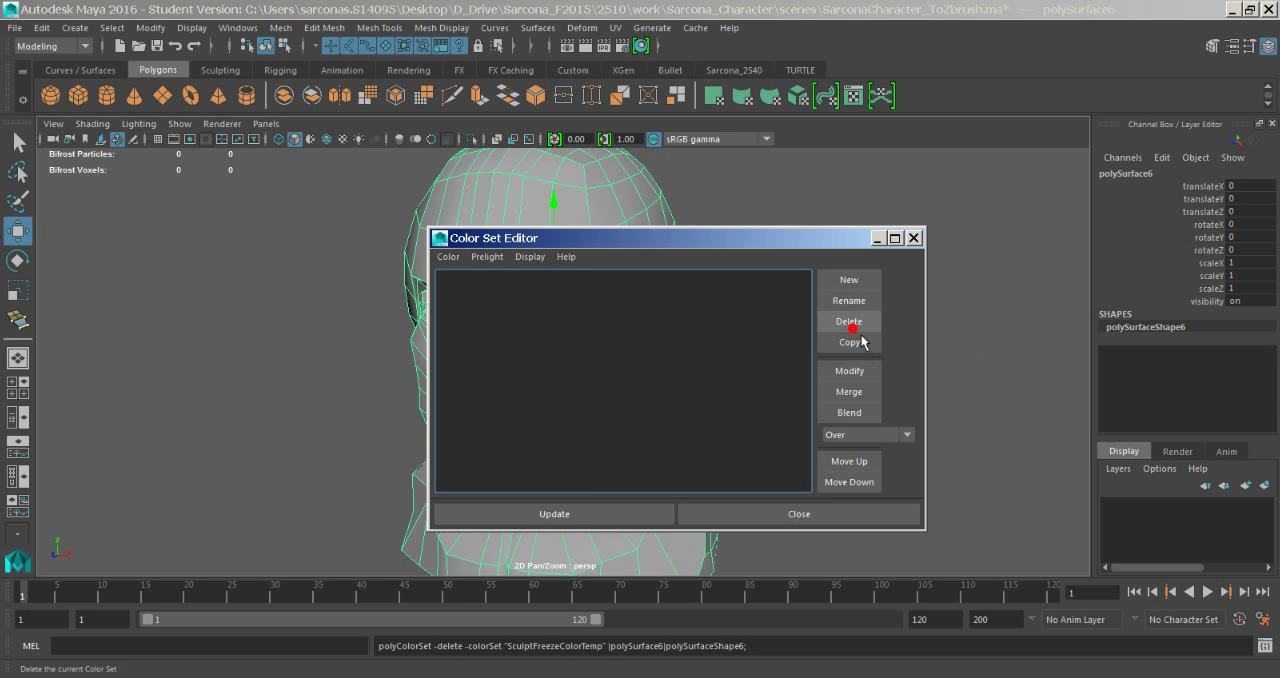
pyautogui.click(731, 515)
# - Save the Maya scene and import the updated SarconaCharacter_ToZbrush.ma into ZBrush
pyautogui.click(582, 280)
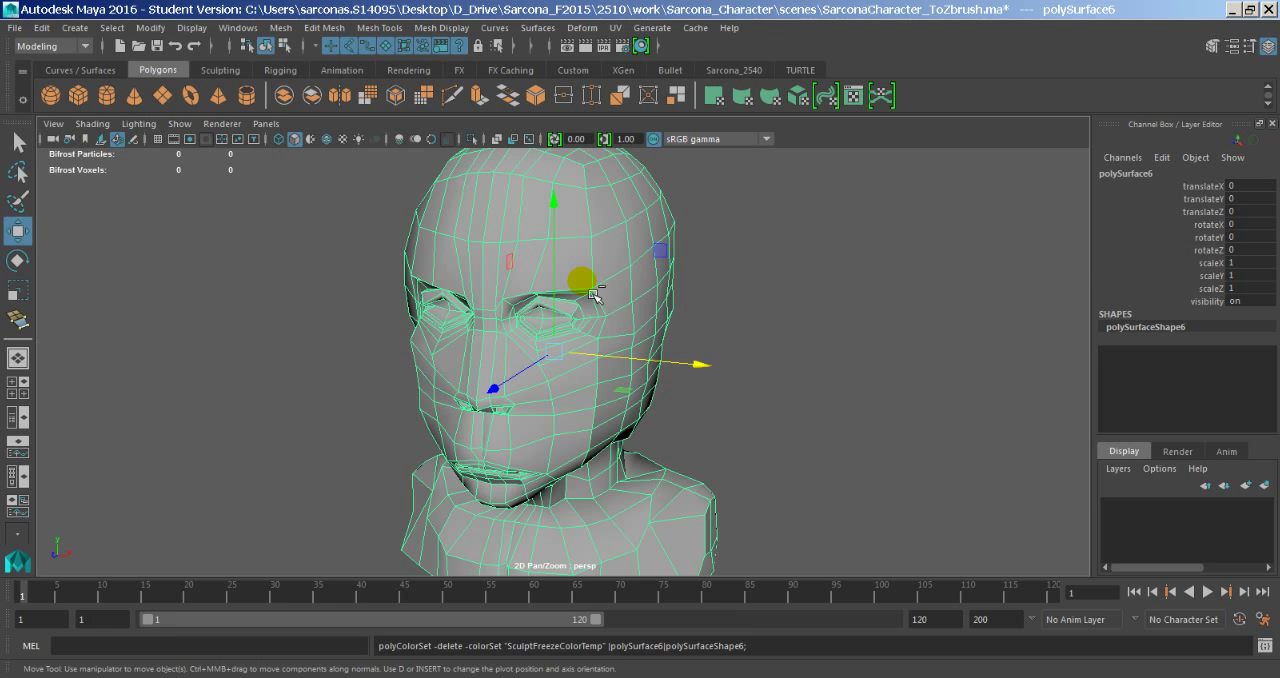
pyautogui.hotkey('ctrl', 's')
pyautogui.press('Return')
pyautogui.hotkey('alt', 'Tab')
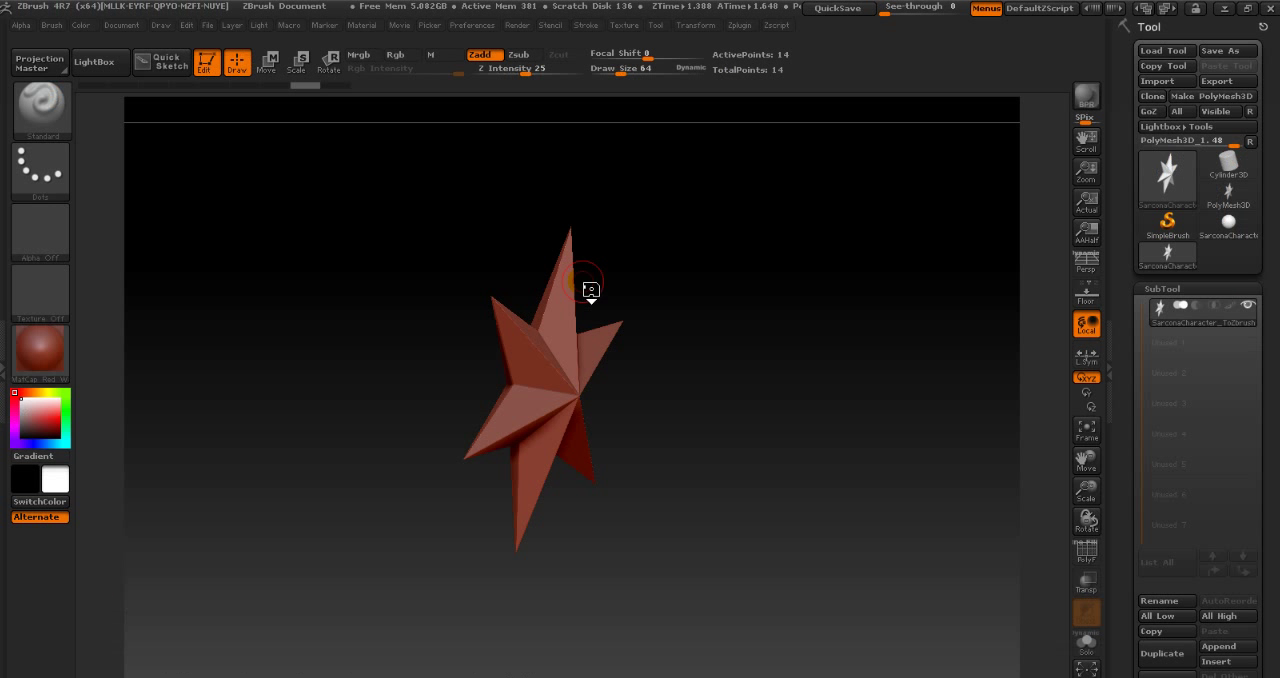
pyautogui.click(1182, 88)
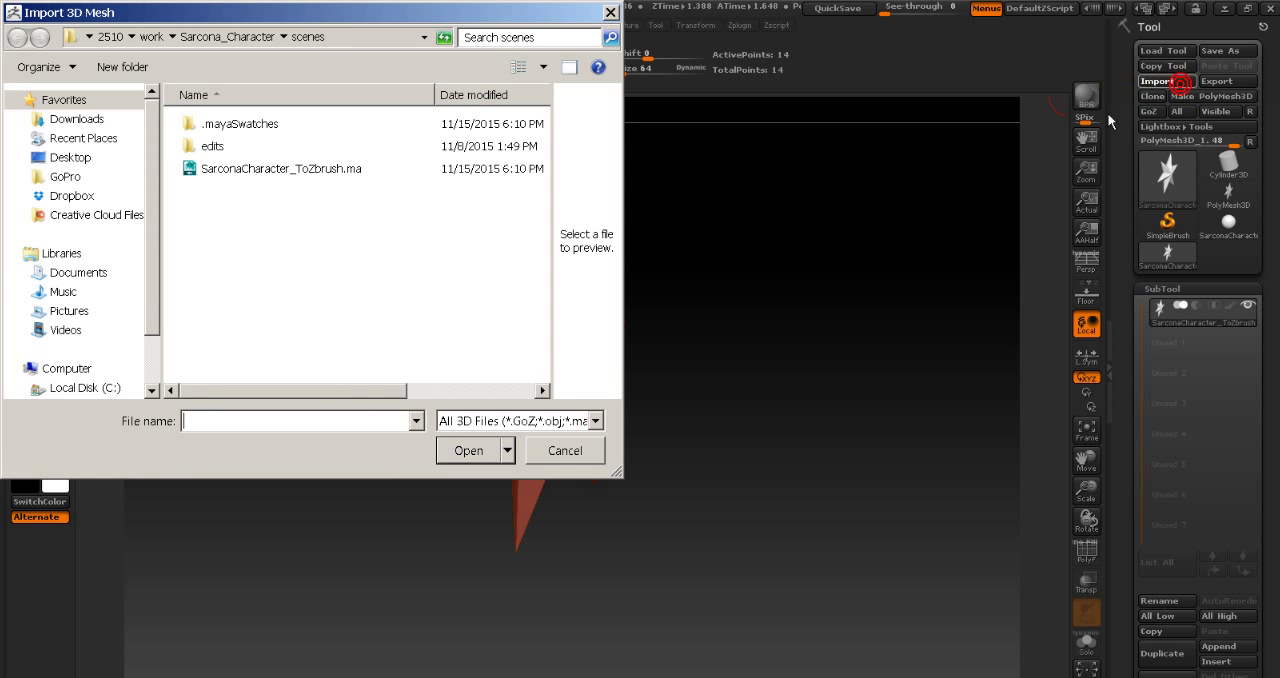
pyautogui.doubleClick(350, 189)
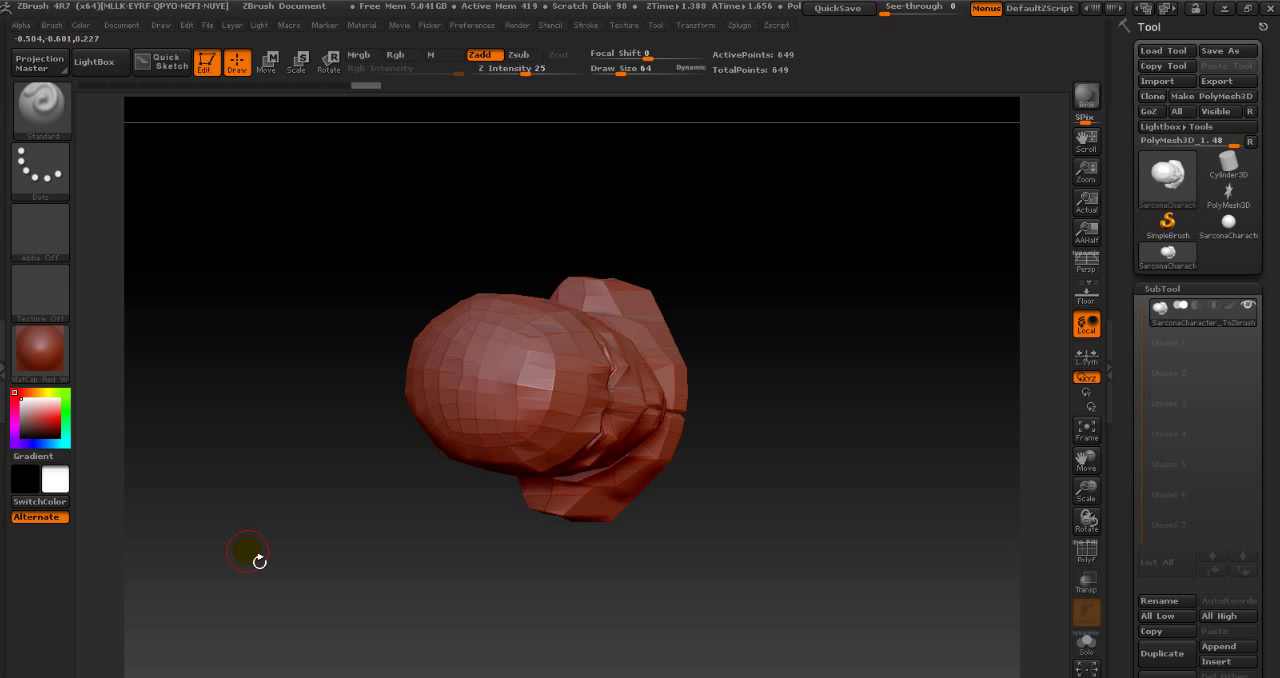
# - Examine the imported bust's faces from the front, the three-quarter view and close up on the cheek
pyautogui.moveTo(258, 561); pyautogui.dragTo(735, 463)
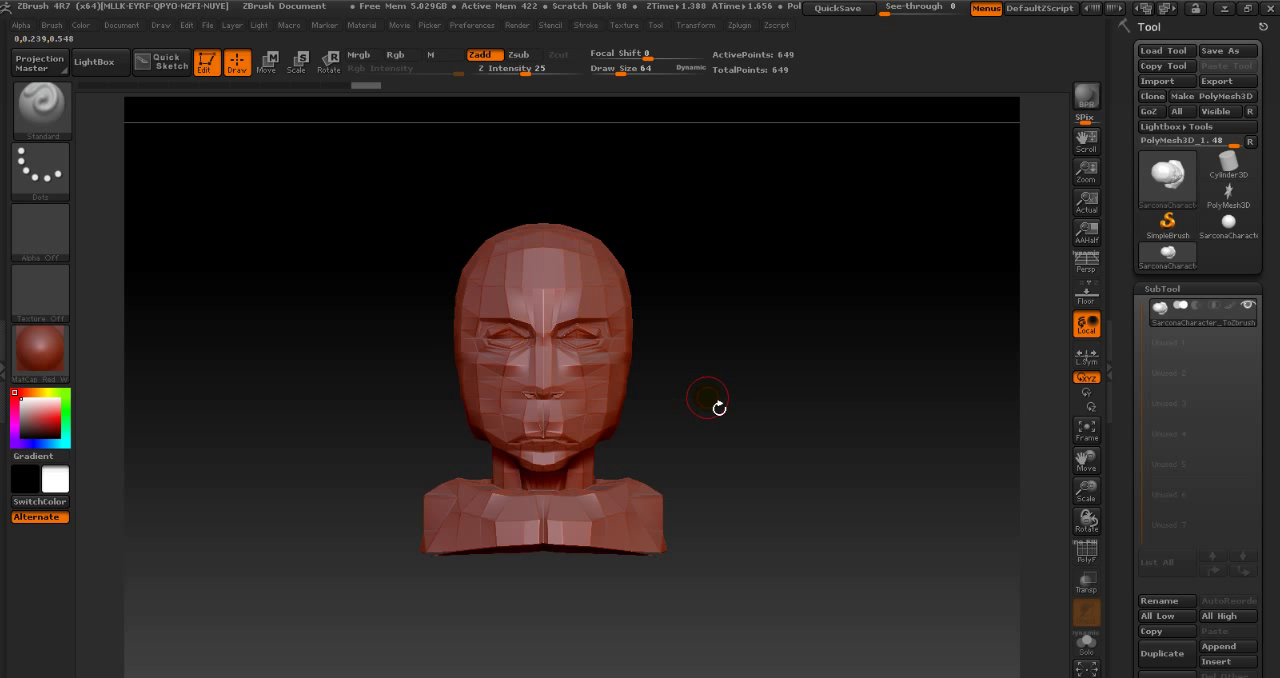
pyautogui.moveTo(696, 394)
pyautogui.keyDown('alt'); pyautogui.mouseDown()
pyautogui.moveTo(794, 403)
pyautogui.moveTo(757, 263)
pyautogui.moveTo(457, 374)
pyautogui.moveTo(808, 443)
pyautogui.moveTo(671, 297)
pyautogui.moveTo(680, 453)
pyautogui.moveTo(777, 349)
pyautogui.moveTo(786, 362)
pyautogui.moveTo(690, 382)
pyautogui.moveTo(837, 380)
pyautogui.moveTo(753, 390)
pyautogui.mouseUp(); pyautogui.keyUp('alt')
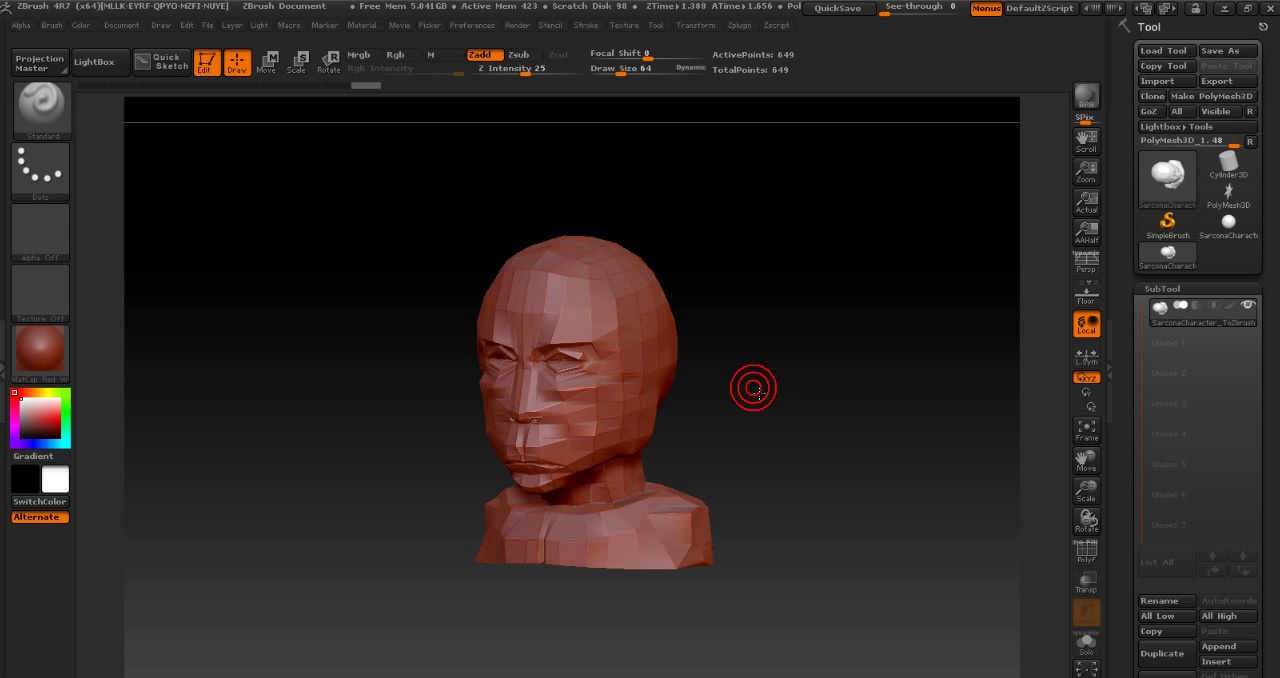
pyautogui.moveTo(757, 390); pyautogui.dragTo(1275, 365)
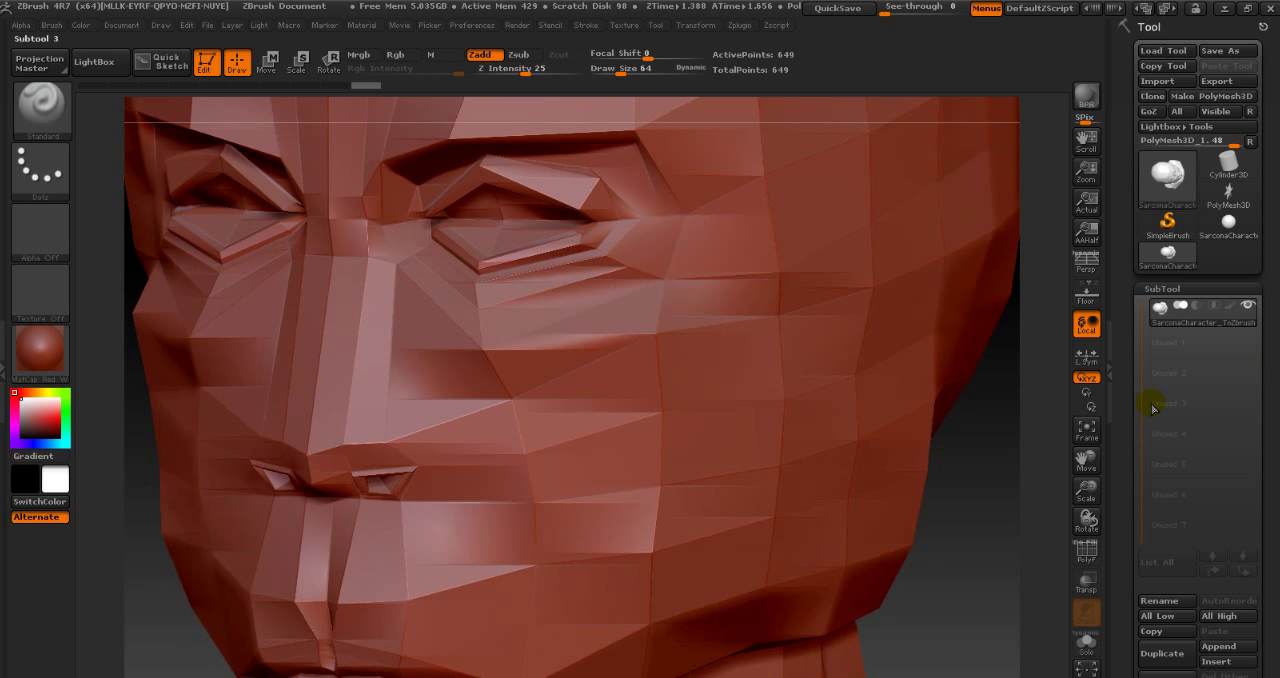
pyautogui.keyDown('alt'); pyautogui.moveTo(1011, 469); pyautogui.dragTo(1255, 430); pyautogui.keyUp('alt')
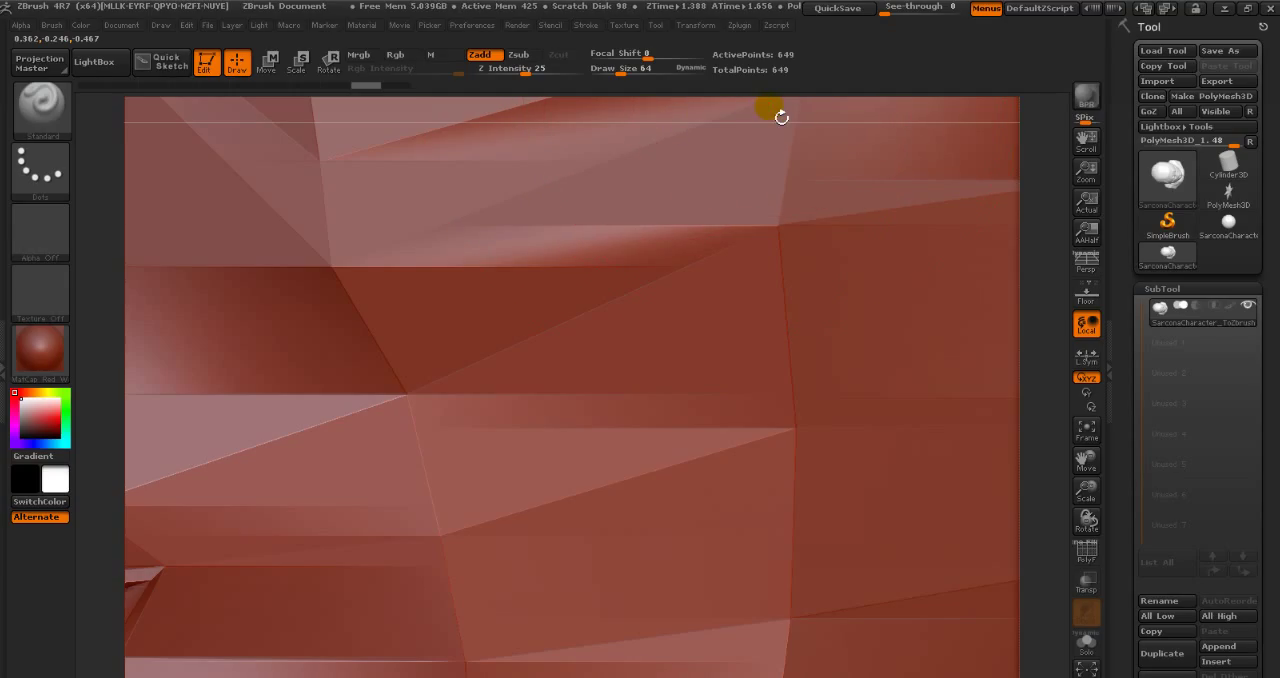
pyautogui.keyDown('alt'); pyautogui.moveTo(760, 116); pyautogui.dragTo(182, 129); pyautogui.keyUp('alt')
pyautogui.keyDown('alt'); pyautogui.moveTo(360, 272); pyautogui.dragTo(337, 478); pyautogui.keyUp('alt')
pyautogui.moveTo(386, 404); pyautogui.dragTo(337, 409)
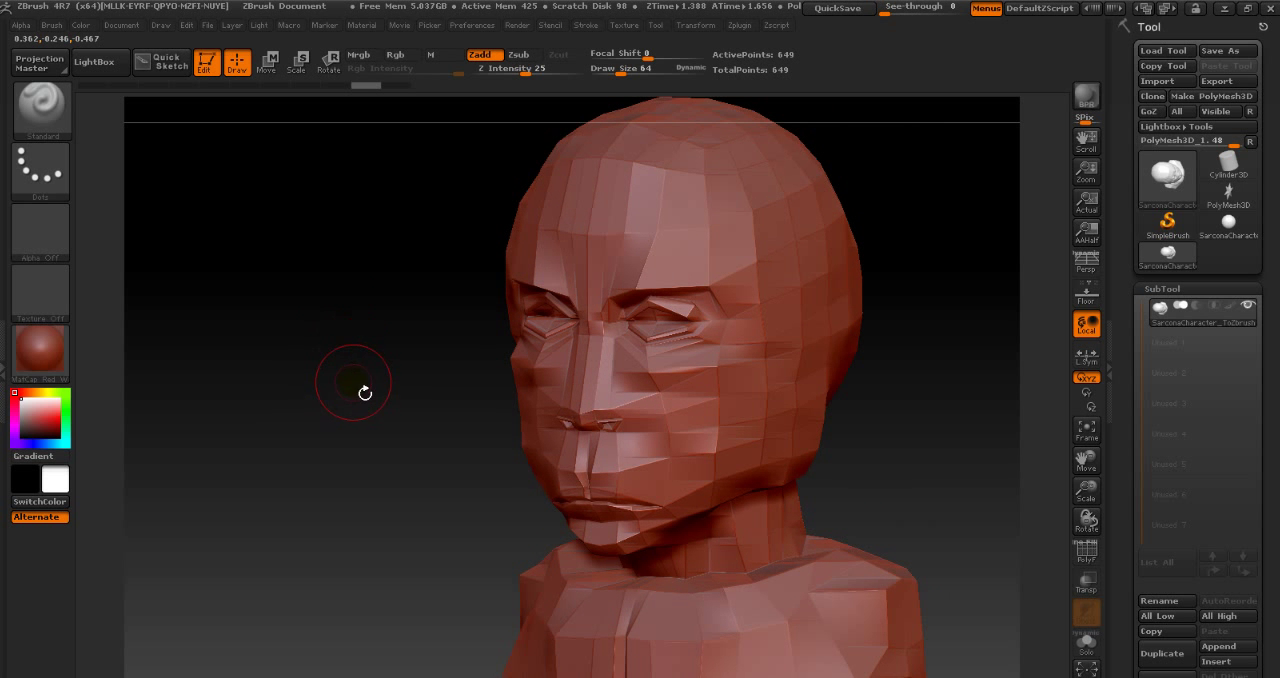
pyautogui.moveTo(347, 428)
pyautogui.mouseDown()
pyautogui.moveTo(334, 418)
pyautogui.moveTo(371, 420)
pyautogui.mouseUp()
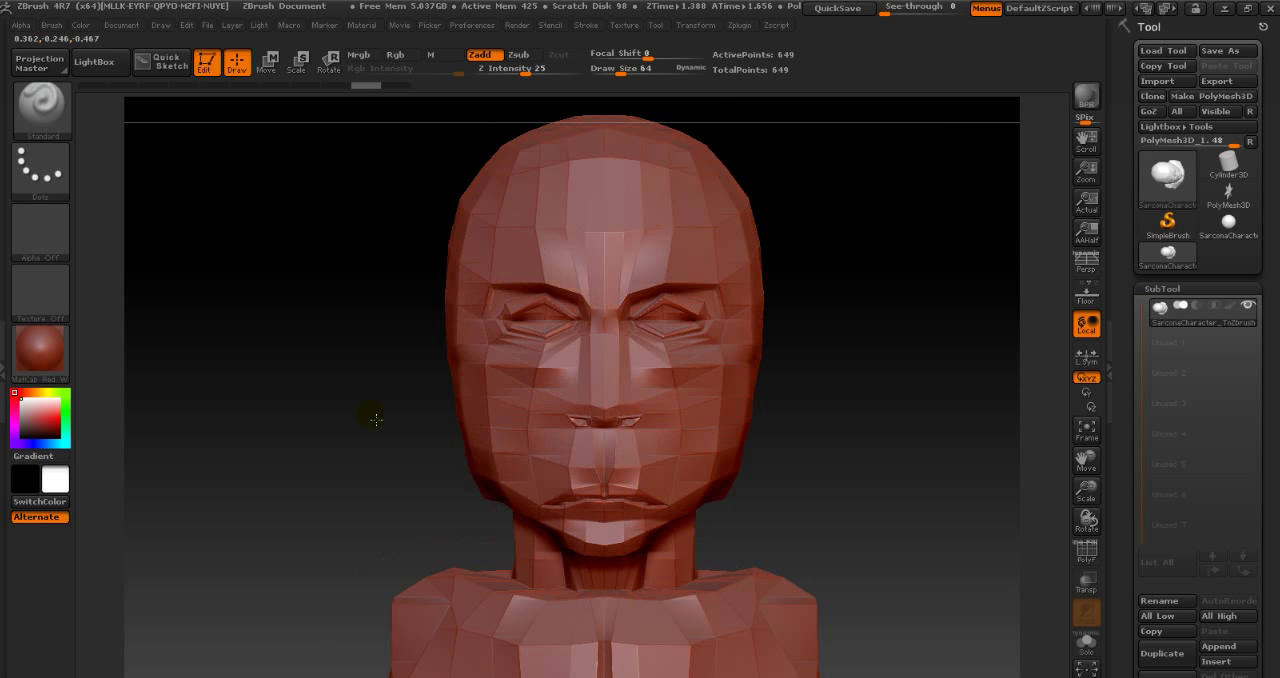
pyautogui.moveTo(284, 347); pyautogui.dragTo(271, 323)
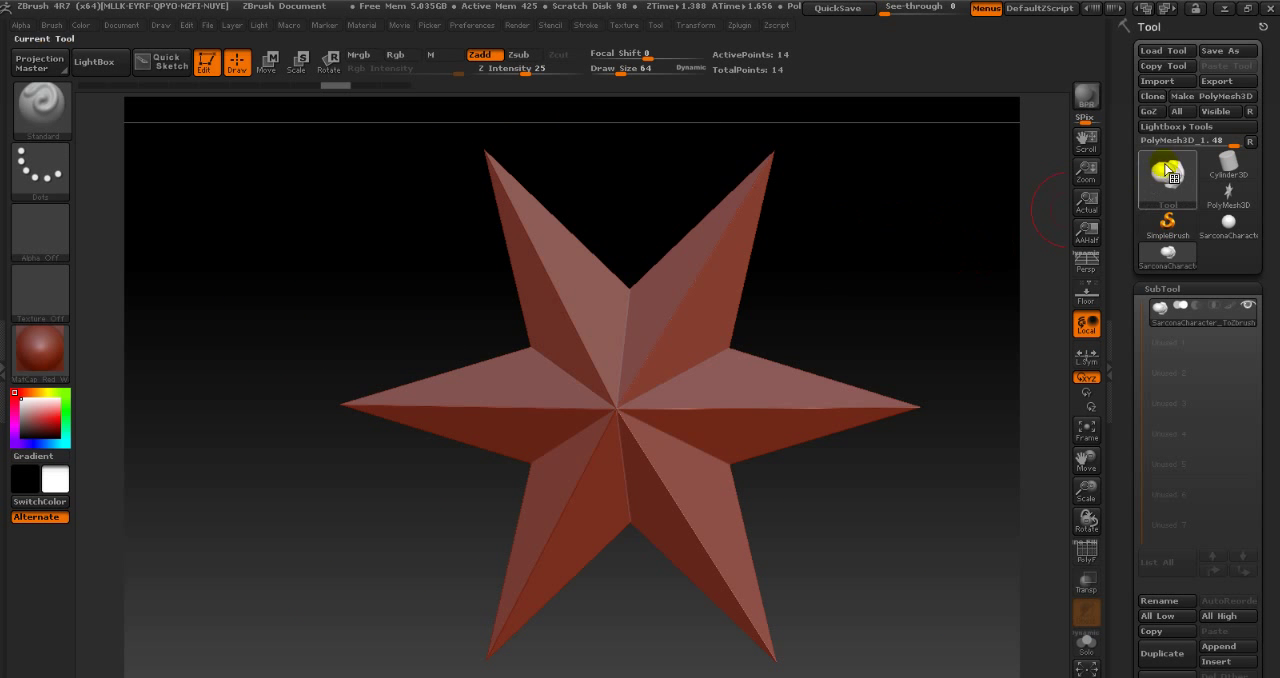
# - Return the tool to the star mesh and import SarconaCharacter_ToZbrush.ma again
pyautogui.click(1168, 172)
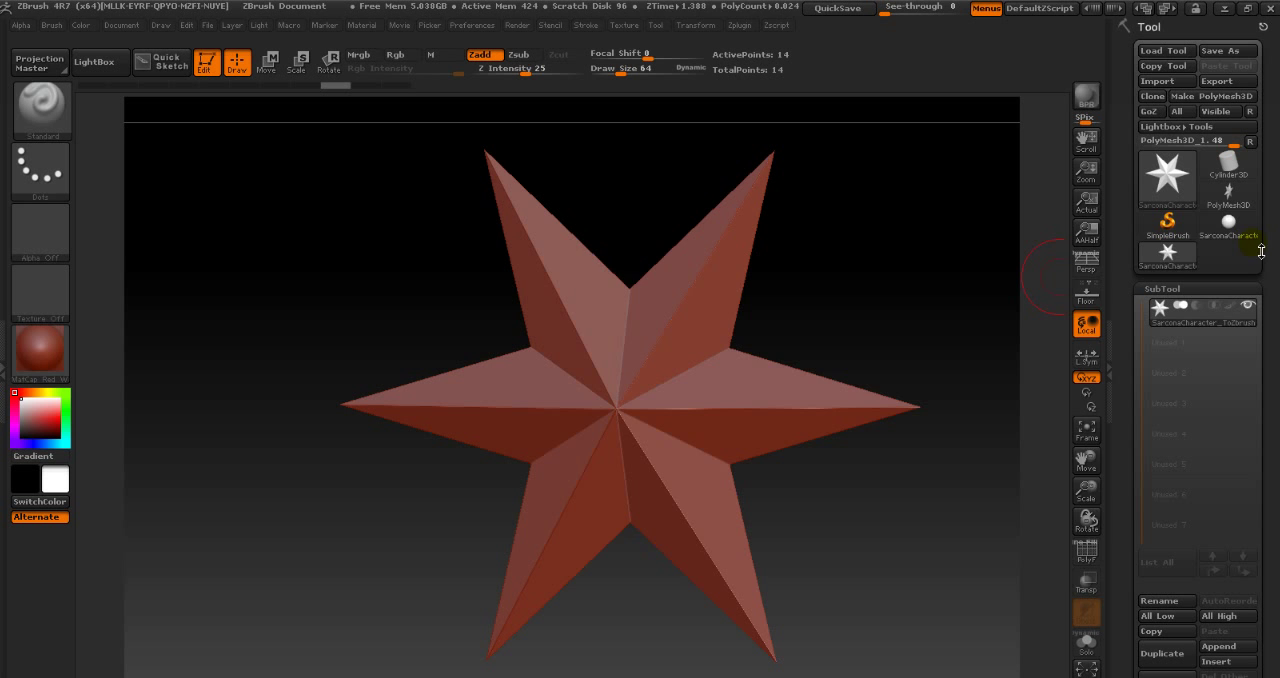
pyautogui.click(1169, 252)
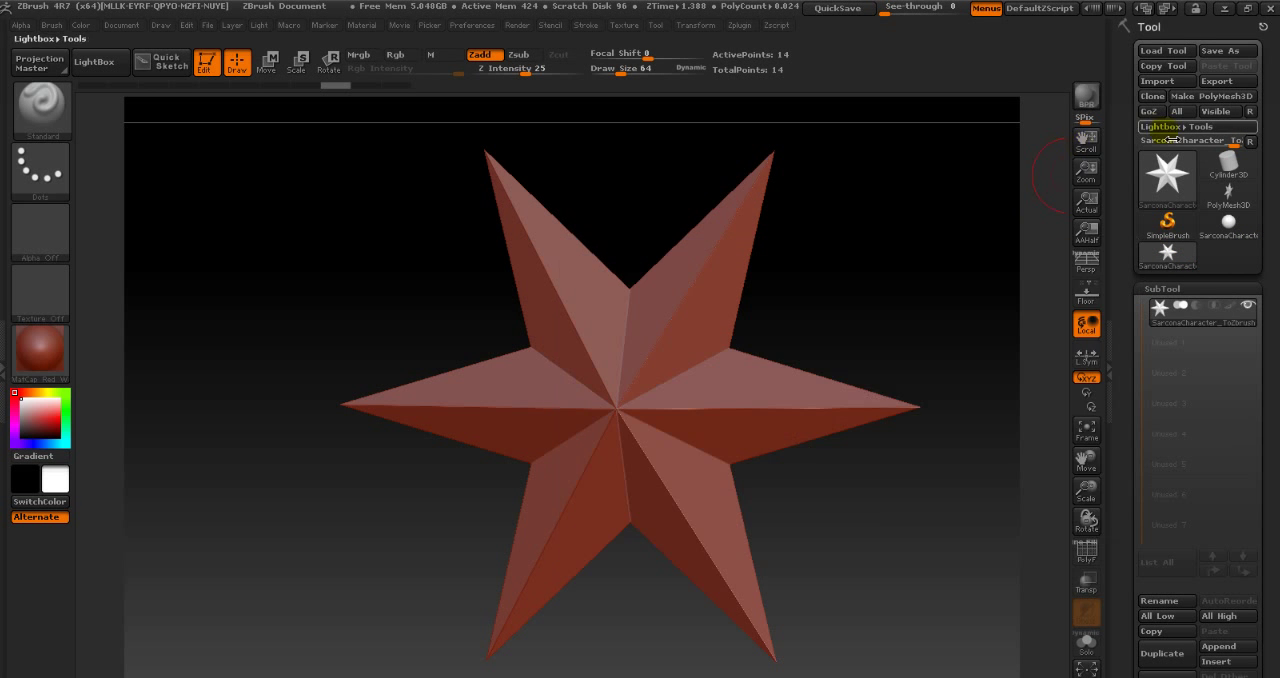
pyautogui.click(1157, 81)
pyautogui.doubleClick(233, 165)
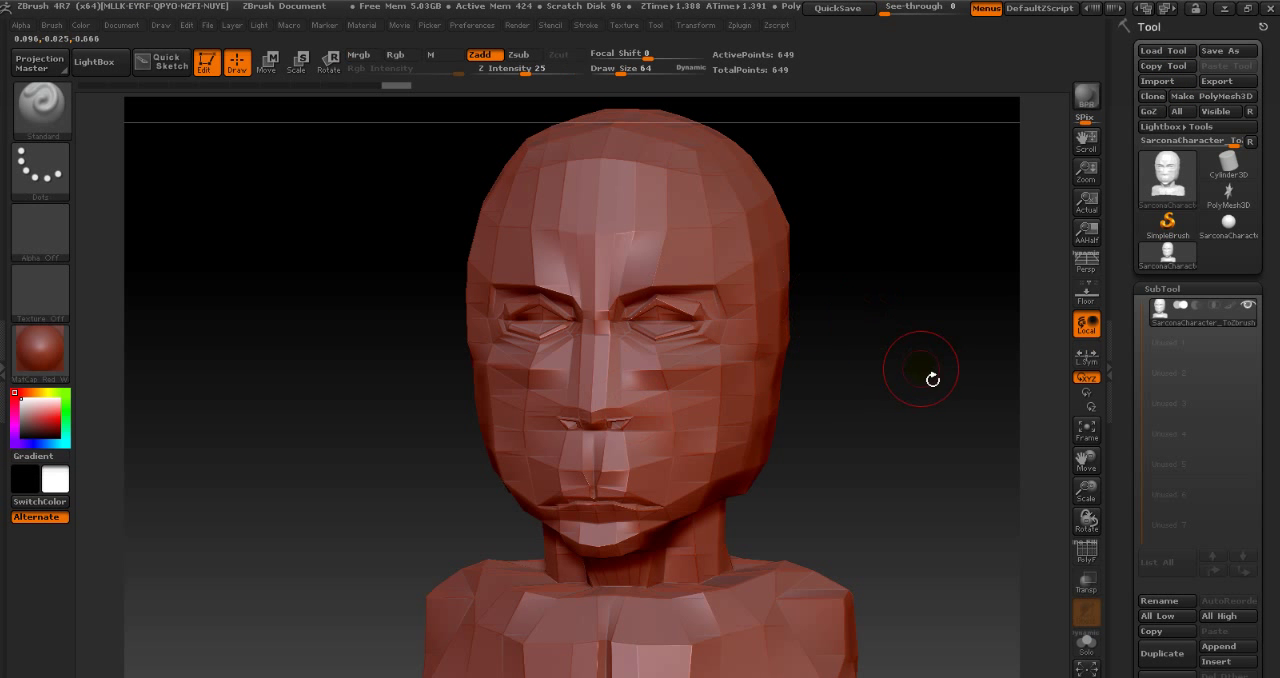
# - Turn off Edit mode and draw two more copies of the bust on the canvas, one on each side of the large head
pyautogui.moveTo(931, 371)
pyautogui.mouseDown()
pyautogui.moveTo(832, 393)
pyautogui.moveTo(943, 386)
pyautogui.moveTo(914, 386)
pyautogui.moveTo(931, 386)
pyautogui.mouseUp()
pyautogui.press('t')
pyautogui.moveTo(940, 313); pyautogui.dragTo(880, 466)
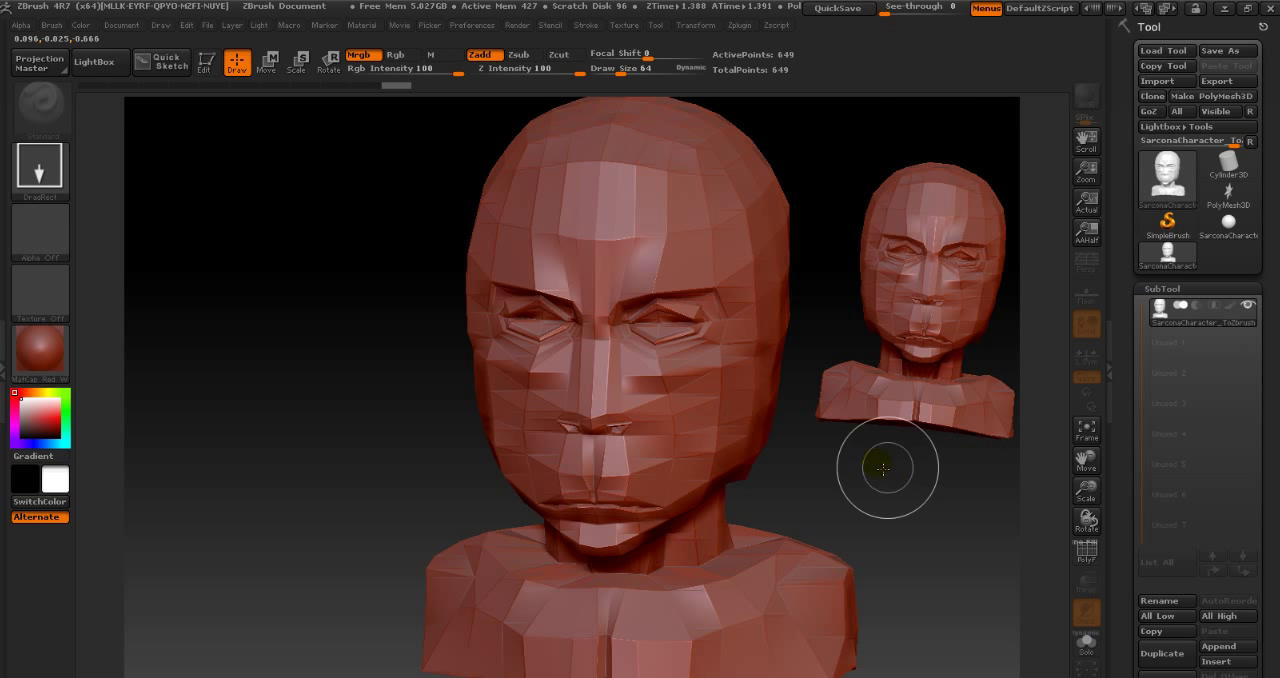
pyautogui.moveTo(212, 381)
pyautogui.mouseDown()
pyautogui.moveTo(282, 483)
pyautogui.moveTo(251, 631)
pyautogui.moveTo(266, 640)
pyautogui.moveTo(251, 640)
pyautogui.mouseUp()
# - Turn Edit mode back on and reposition and tilt the last drawn bust copy so it overlaps the large head's side
pyautogui.press('t')
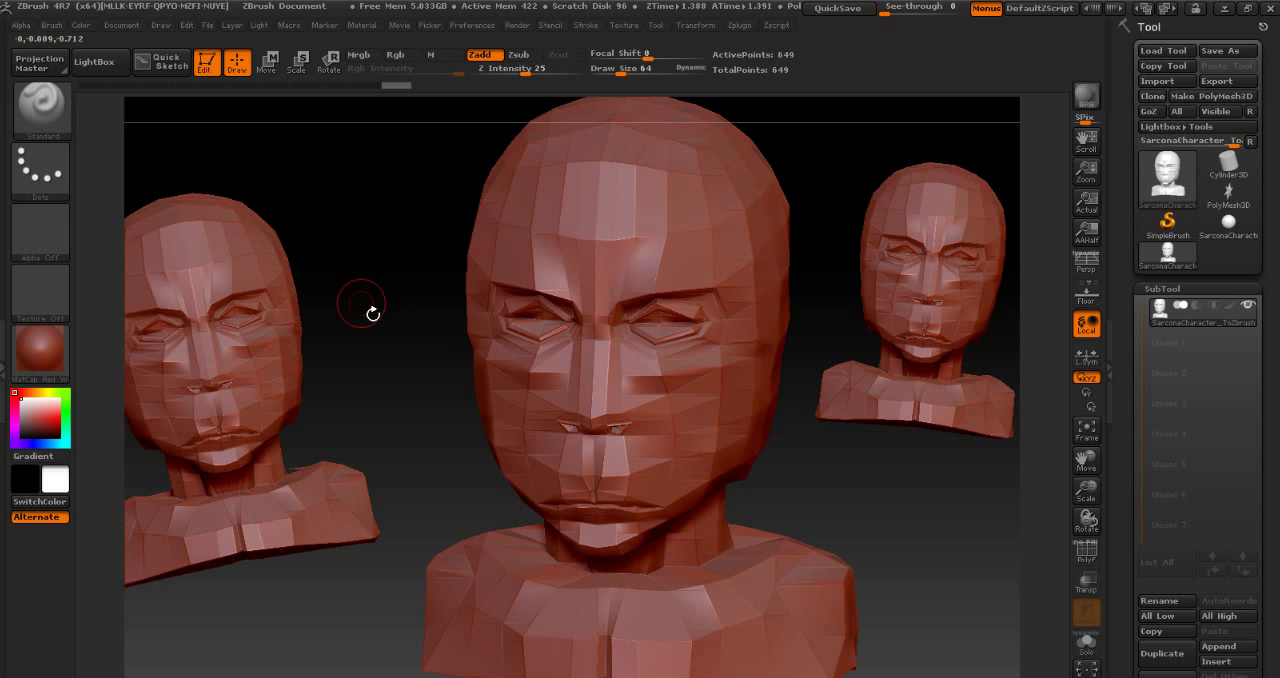
pyautogui.keyDown('alt'); pyautogui.moveTo(374, 331); pyautogui.dragTo(578, 347); pyautogui.keyUp('alt')
pyautogui.moveTo(307, 175); pyautogui.dragTo(346, 193)
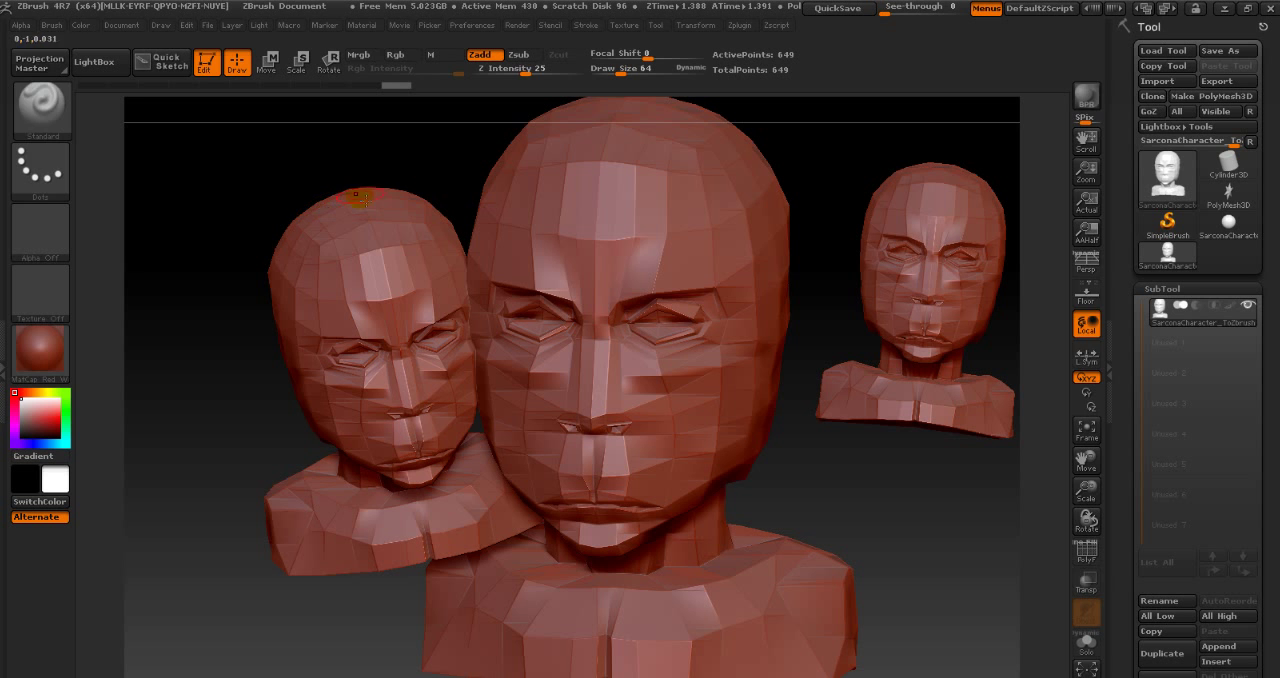
# - Turn off Edit mode and draw many small bust copies at varied sizes and angles over the existing heads, then toggle Edit mode on and off
pyautogui.press('t')
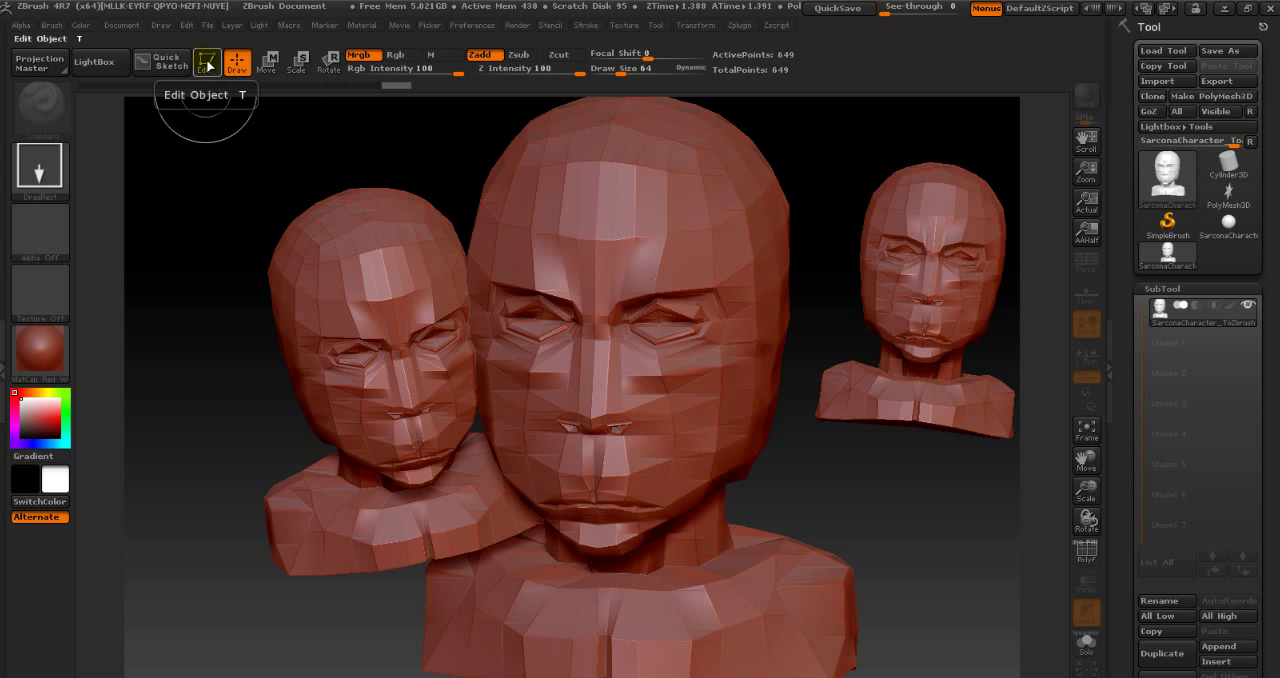
pyautogui.moveTo(215, 168); pyautogui.dragTo(277, 192)
pyautogui.moveTo(229, 266)
pyautogui.mouseDown()
pyautogui.moveTo(278, 308)
pyautogui.moveTo(226, 385)
pyautogui.mouseUp()
pyautogui.moveTo(222, 441); pyautogui.dragTo(307, 496)
pyautogui.moveTo(268, 499)
pyautogui.mouseDown()
pyautogui.moveTo(333, 485)
pyautogui.moveTo(338, 448)
pyautogui.mouseUp()
pyautogui.moveTo(386, 434)
pyautogui.mouseDown()
pyautogui.moveTo(483, 389)
pyautogui.moveTo(597, 286)
pyautogui.moveTo(660, 253)
pyautogui.mouseUp()
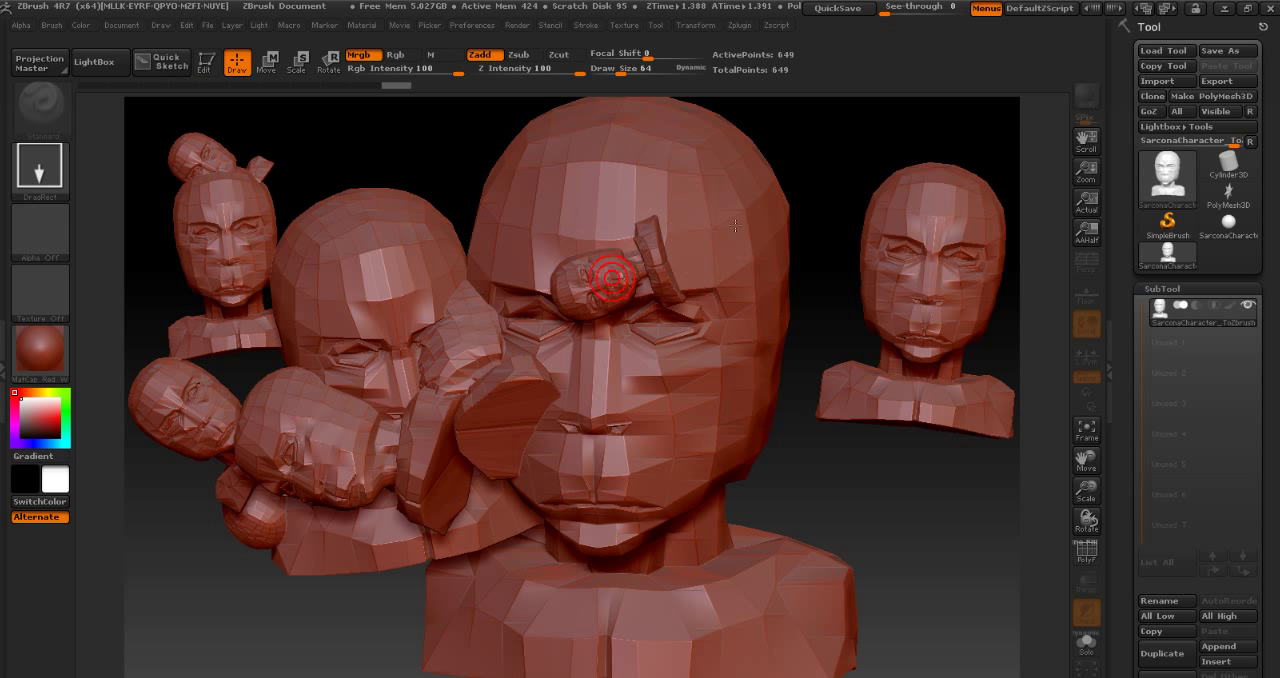
pyautogui.moveTo(729, 219); pyautogui.dragTo(786, 204)
pyautogui.moveTo(800, 252); pyautogui.dragTo(850, 322)
pyautogui.moveTo(814, 363)
pyautogui.mouseDown()
pyautogui.moveTo(831, 434)
pyautogui.moveTo(787, 506)
pyautogui.mouseUp()
pyautogui.moveTo(734, 443)
pyautogui.mouseDown()
pyautogui.moveTo(783, 508)
pyautogui.moveTo(718, 553)
pyautogui.mouseUp()
pyautogui.moveTo(656, 498); pyautogui.dragTo(648, 549)
pyautogui.moveTo(638, 561)
pyautogui.mouseDown()
pyautogui.moveTo(624, 547)
pyautogui.moveTo(558, 543)
pyautogui.mouseUp()
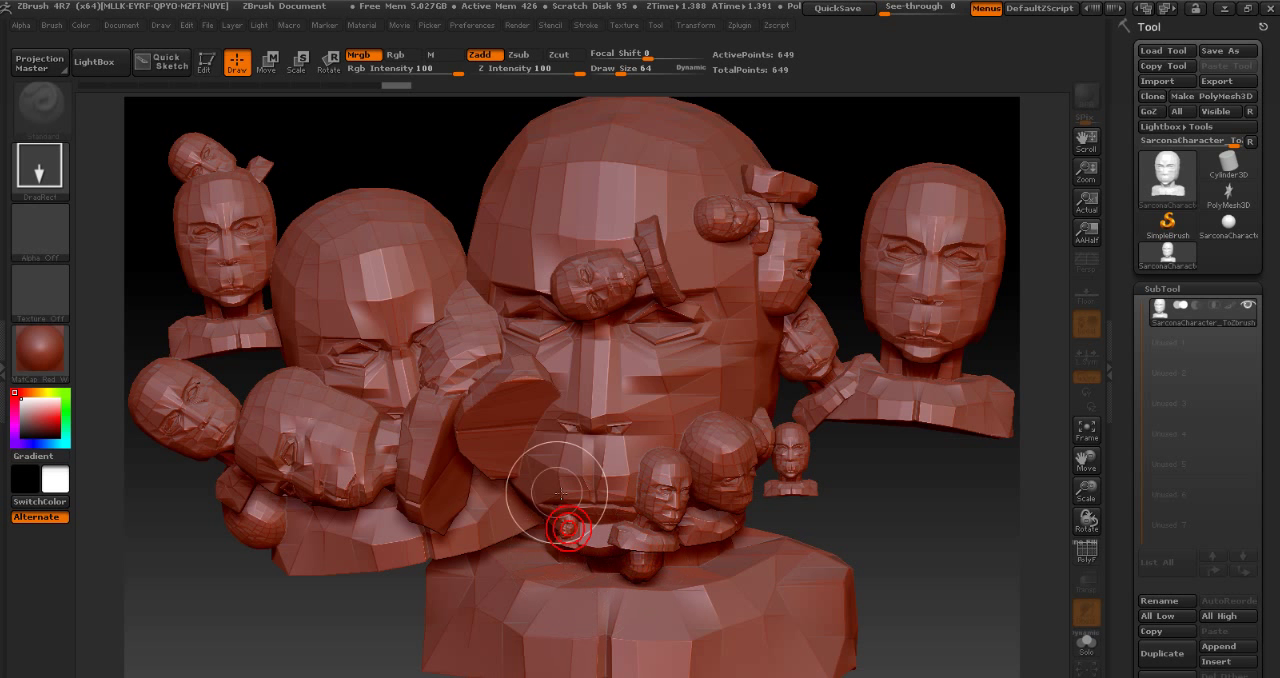
pyautogui.moveTo(549, 493); pyautogui.dragTo(547, 521)
pyautogui.moveTo(523, 444); pyautogui.dragTo(517, 460)
pyautogui.moveTo(514, 416); pyautogui.dragTo(512, 434)
pyautogui.moveTo(542, 380); pyautogui.dragTo(576, 398)
pyautogui.moveTo(560, 338); pyautogui.dragTo(565, 366)
pyautogui.moveTo(530, 322); pyautogui.dragTo(533, 343)
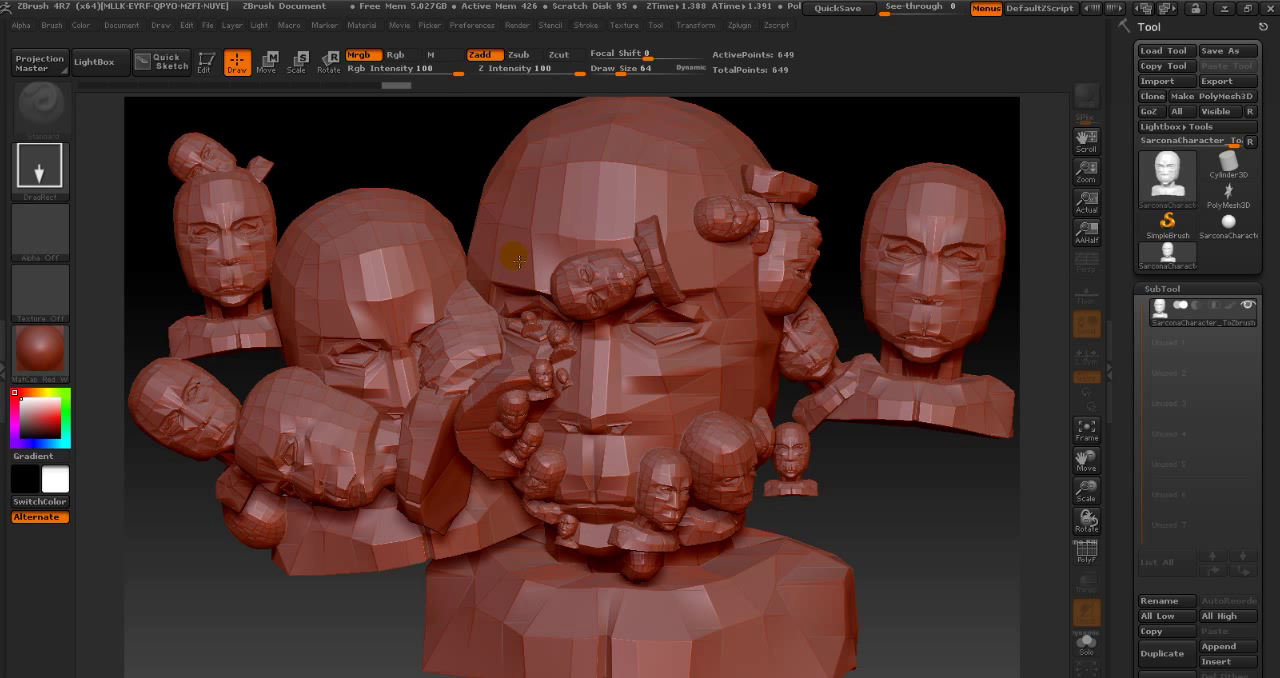
pyautogui.moveTo(512, 256); pyautogui.dragTo(512, 274)
pyautogui.moveTo(511, 133); pyautogui.dragTo(508, 155)
pyautogui.moveTo(510, 188)
pyautogui.mouseDown()
pyautogui.moveTo(510, 214)
pyautogui.moveTo(468, 280)
pyautogui.mouseUp()
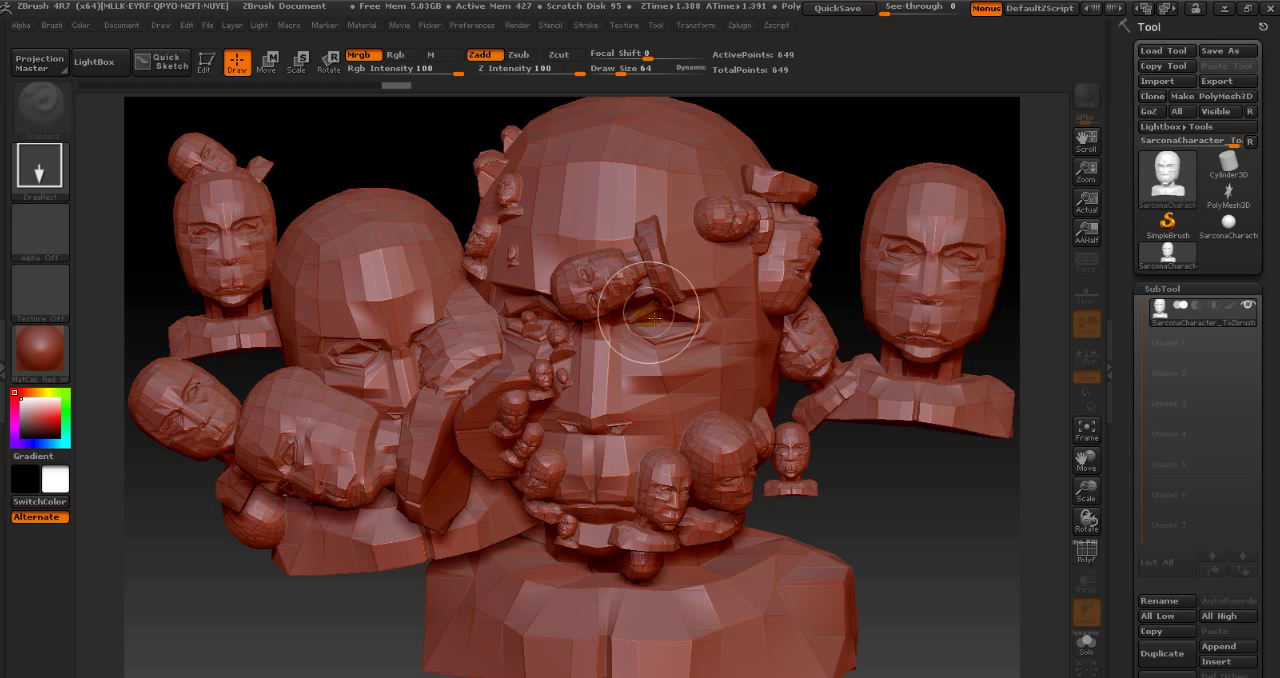
pyautogui.moveTo(697, 367)
pyautogui.mouseDown()
pyautogui.moveTo(755, 418)
pyautogui.moveTo(716, 438)
pyautogui.mouseUp()
pyautogui.moveTo(634, 426); pyautogui.dragTo(635, 479)
pyautogui.moveTo(667, 195); pyautogui.dragTo(686, 239)
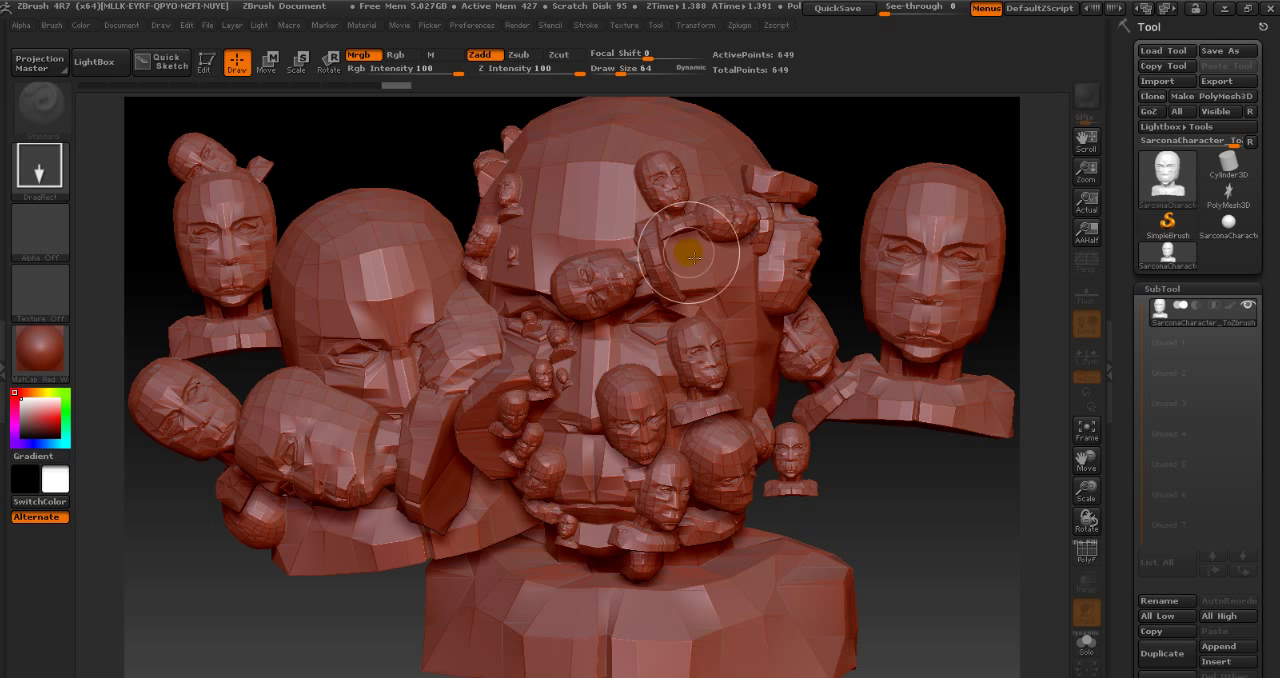
pyautogui.moveTo(575, 157)
pyautogui.mouseDown()
pyautogui.moveTo(542, 190)
pyautogui.moveTo(521, 273)
pyautogui.moveTo(530, 323)
pyautogui.mouseUp()
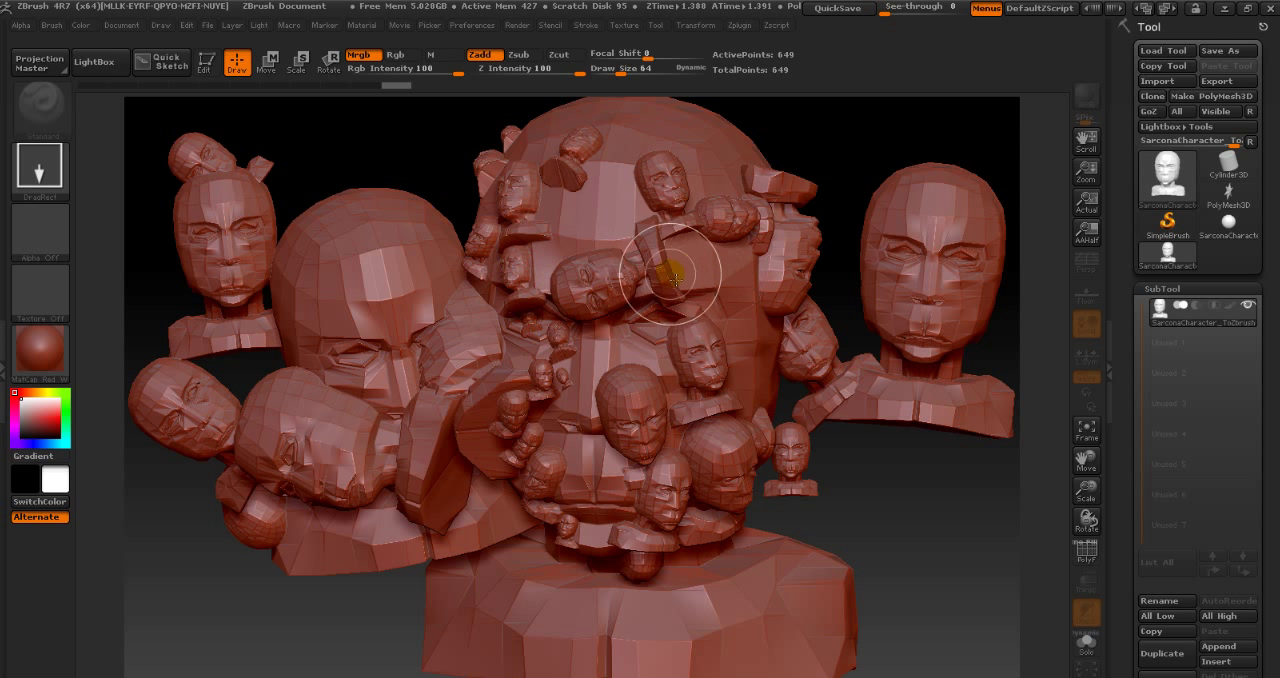
pyautogui.moveTo(663, 271); pyautogui.dragTo(673, 278)
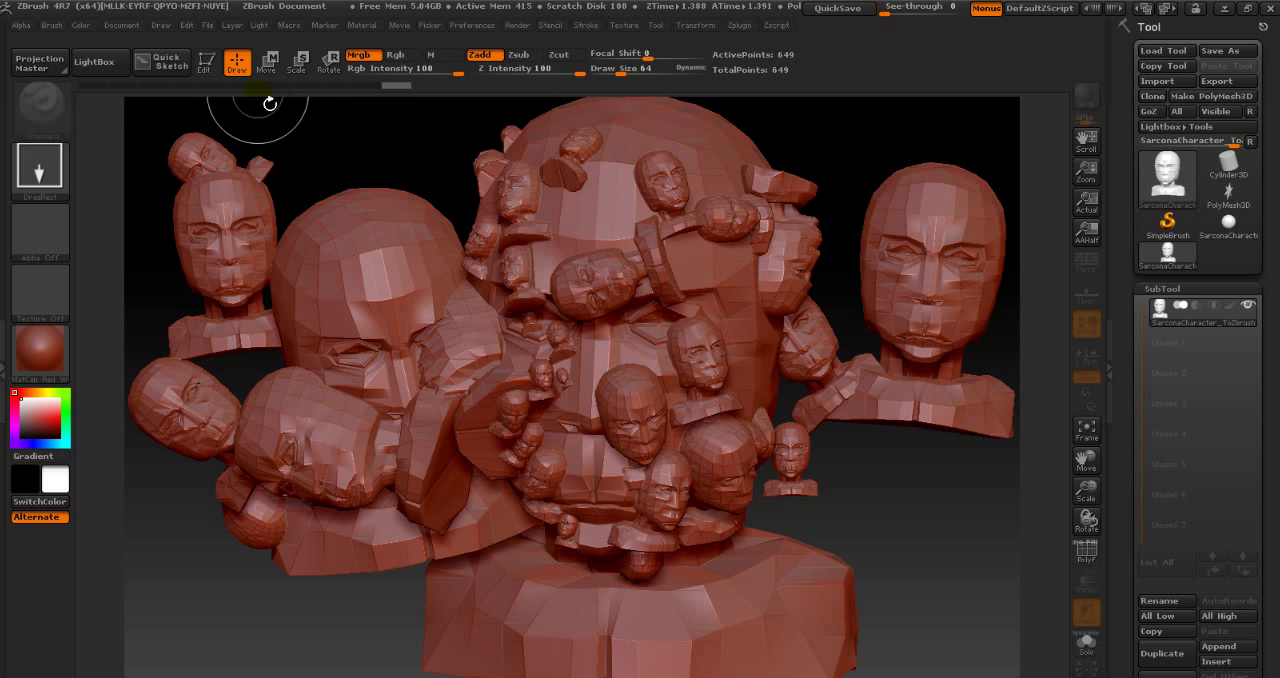
pyautogui.press('t')
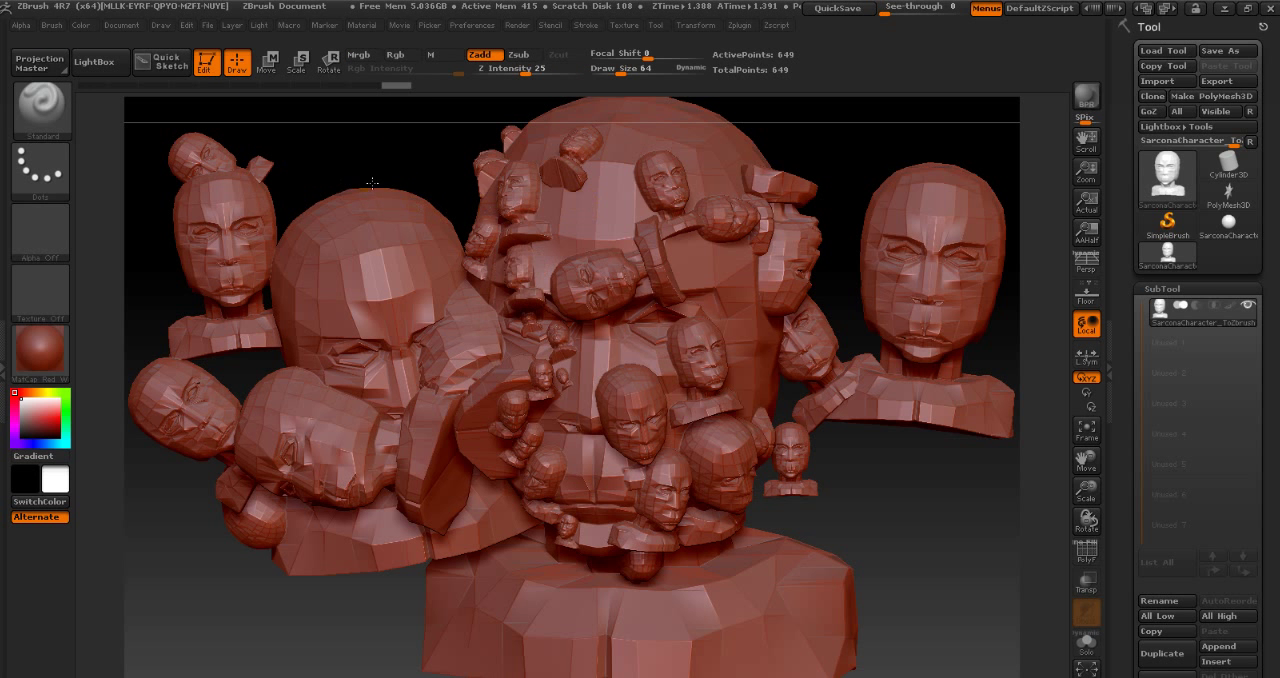
pyautogui.press('t')
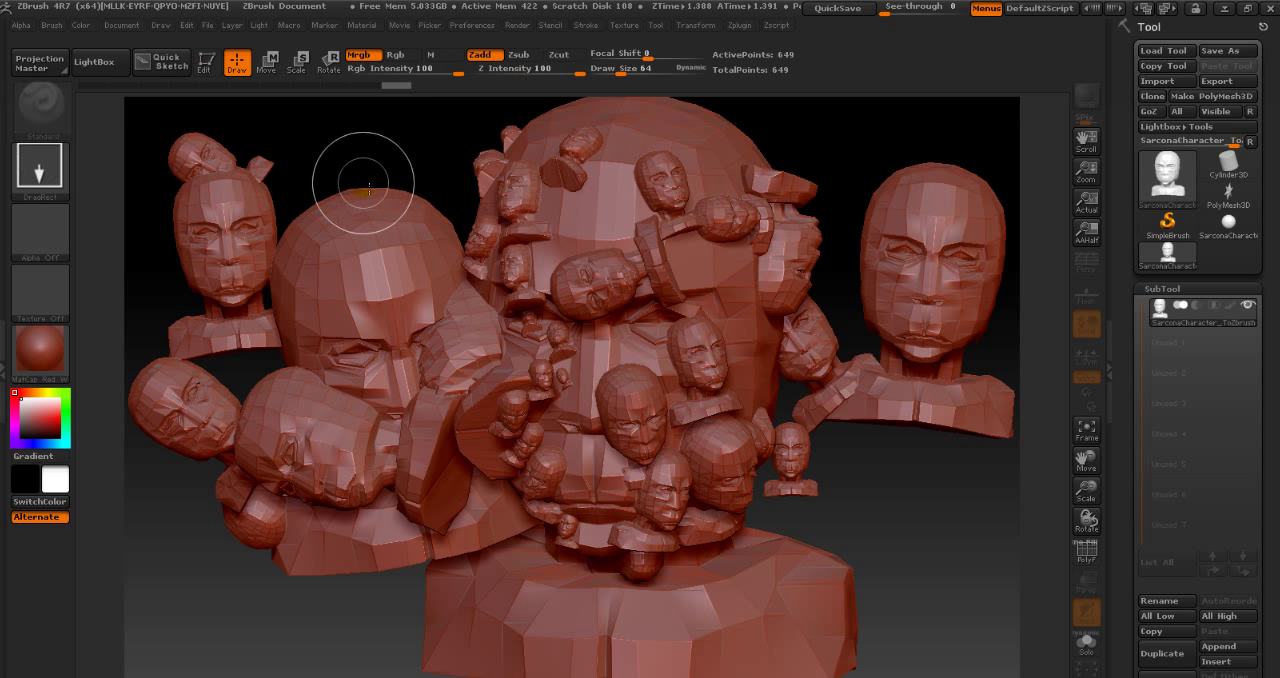
# - Draw another bust copy over the large head with Edit mode off, then turn Edit mode on and rotate the active bust
pyautogui.press('t')
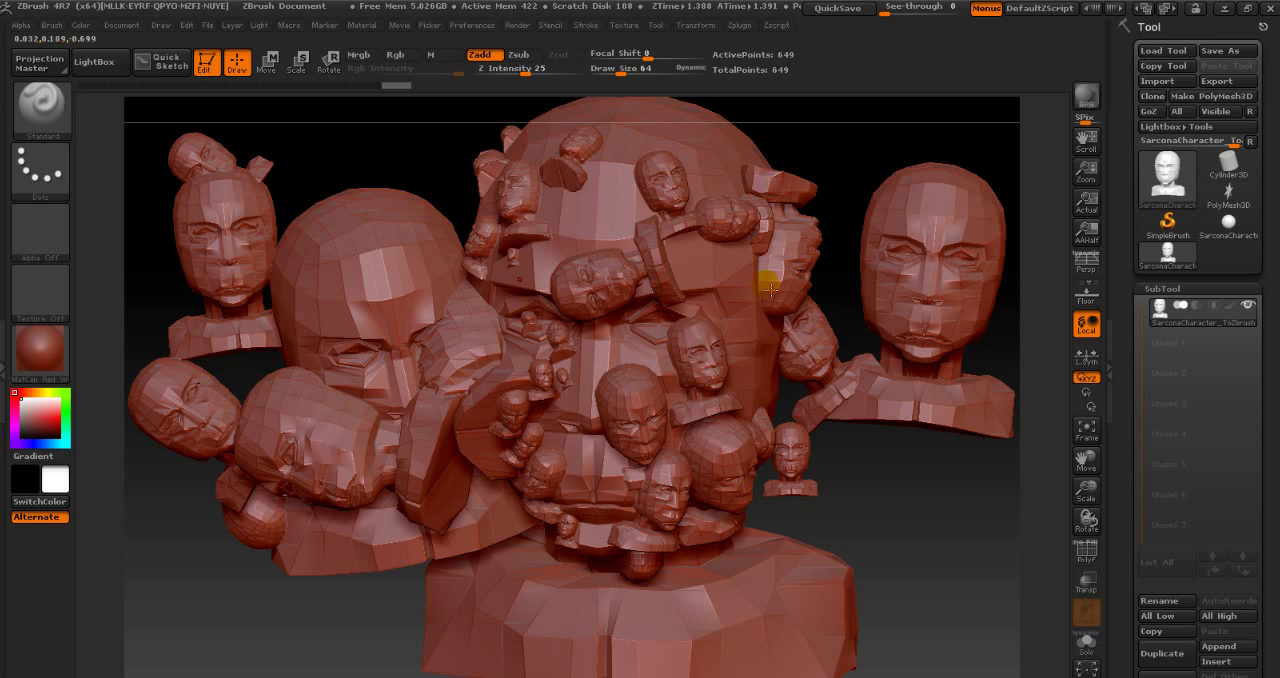
pyautogui.press('t')
pyautogui.moveTo(586, 209); pyautogui.dragTo(626, 327)
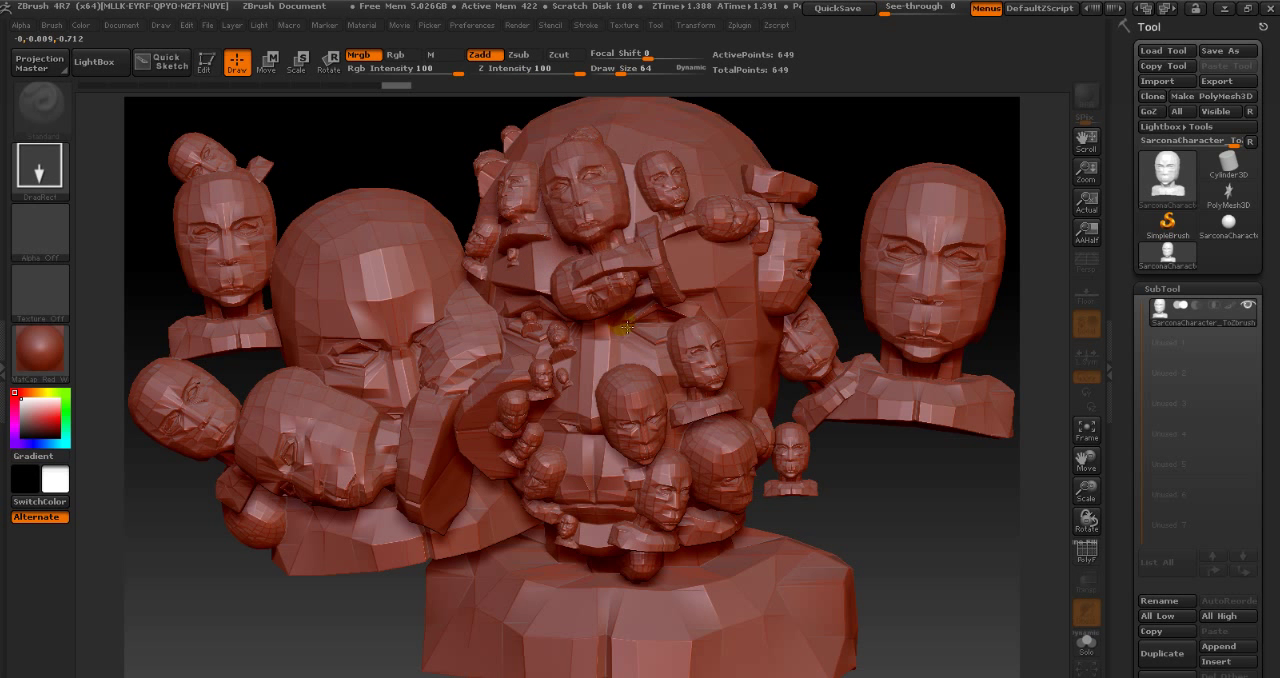
pyautogui.press('t')
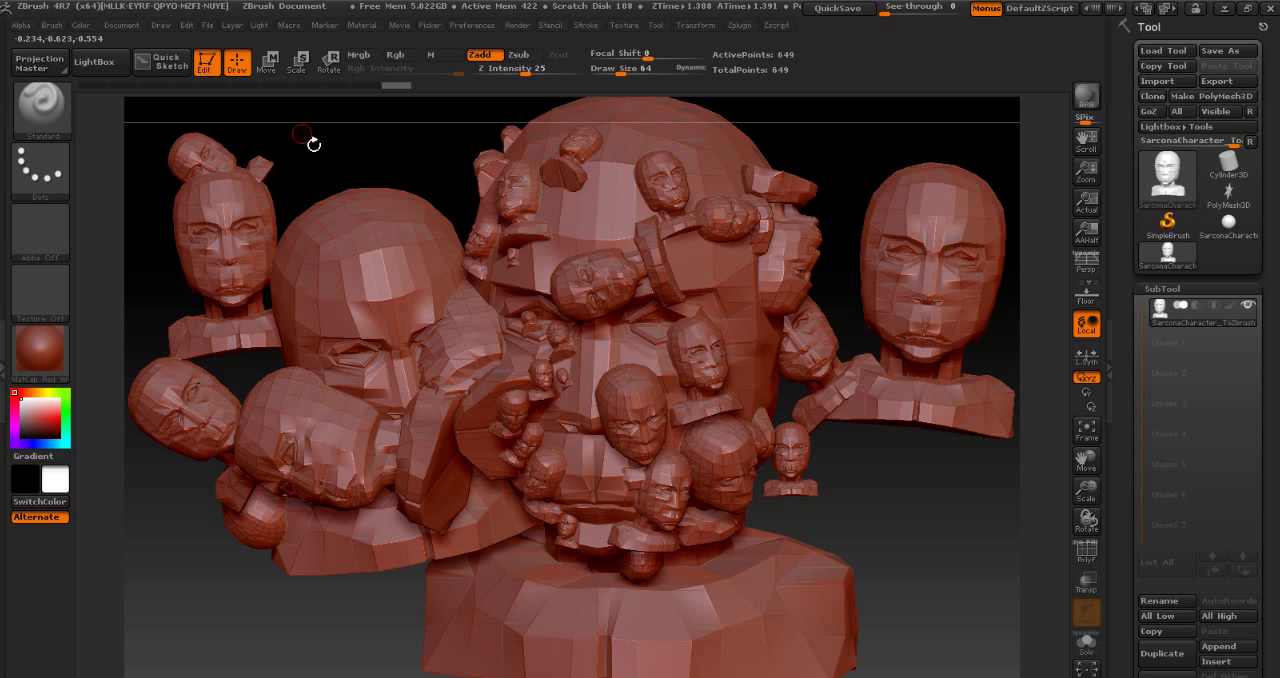
pyautogui.moveTo(348, 162); pyautogui.dragTo(840, 161)
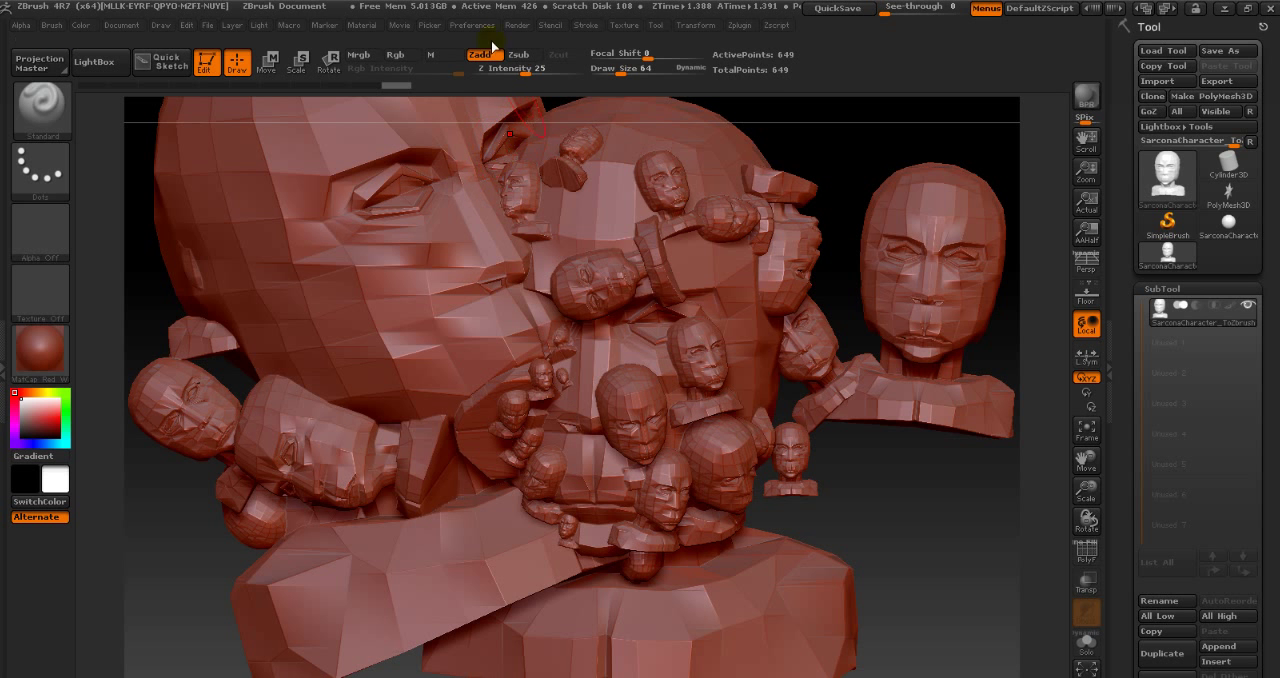
# - Turn off Edit mode and create a new document to clear all the drawn busts from the canvas
pyautogui.press('t')
pyautogui.click(127, 24)
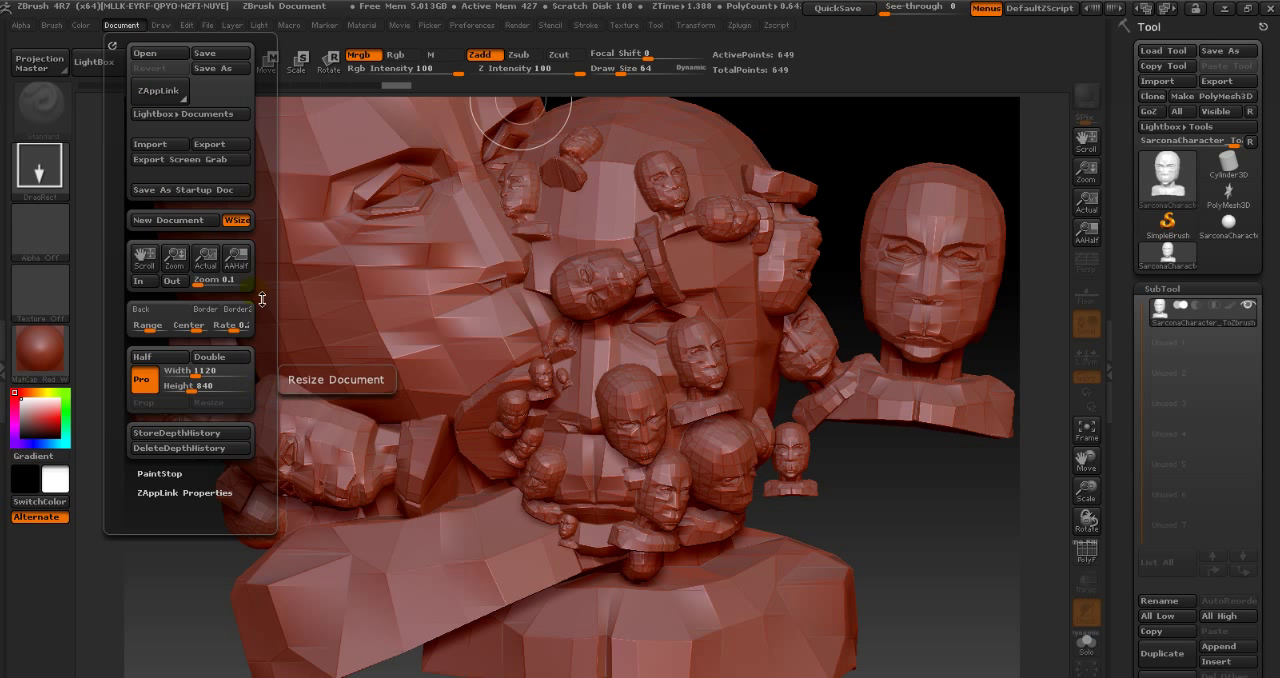
pyautogui.click(168, 220)
pyautogui.click(712, 411)
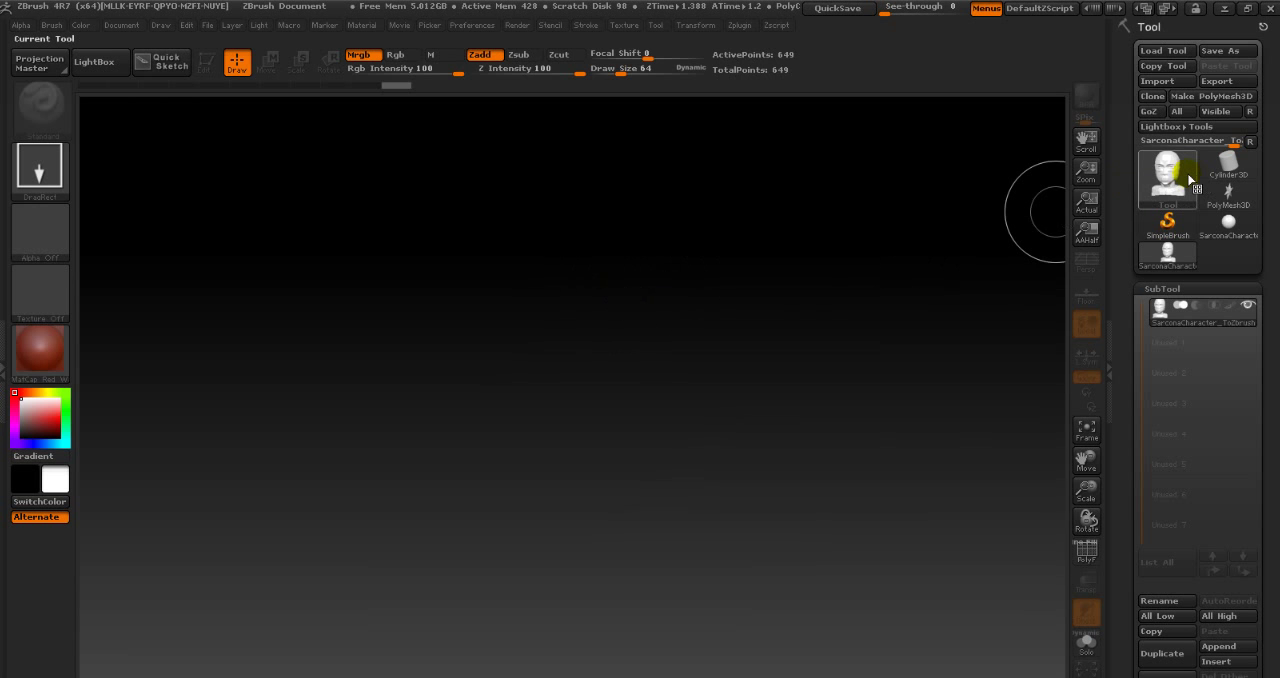
# - Draw a single bust on the blank canvas, turn on Edit mode, and enlarge and centre it facing forward
pyautogui.moveTo(1170, 180)
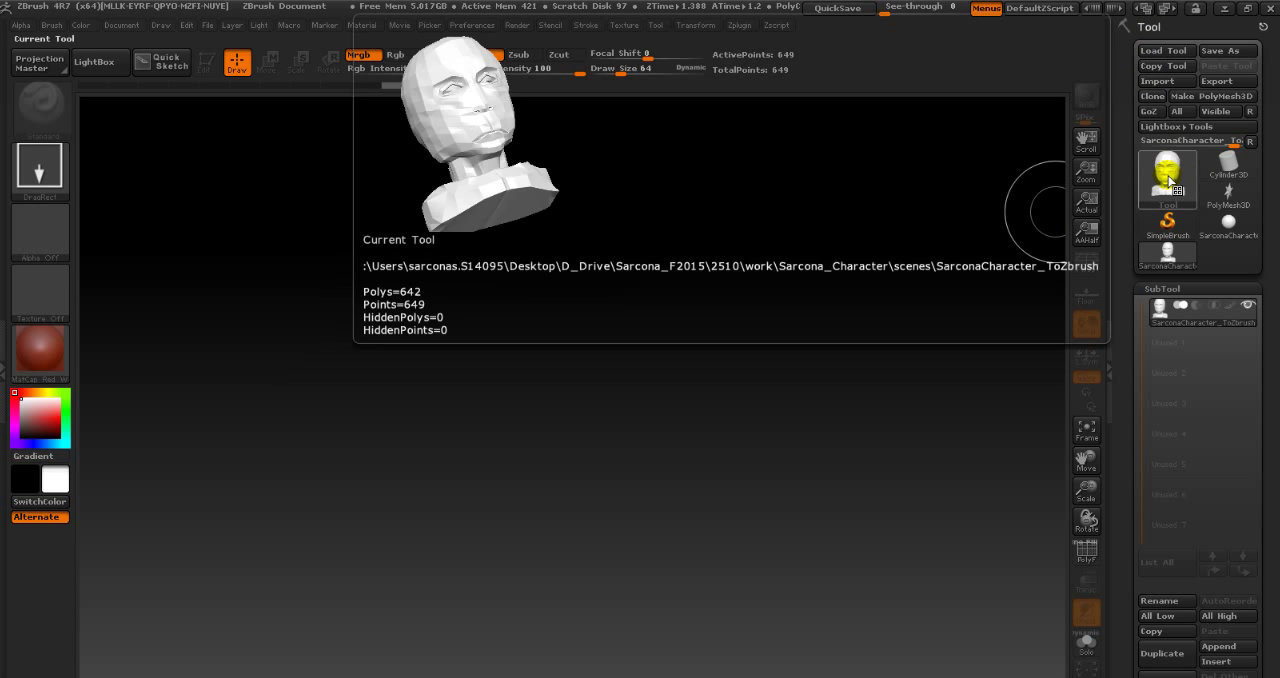
pyautogui.moveTo(578, 487)
pyautogui.mouseDown()
pyautogui.moveTo(903, 503)
pyautogui.moveTo(610, 674)
pyautogui.moveTo(578, 677)
pyautogui.mouseUp()
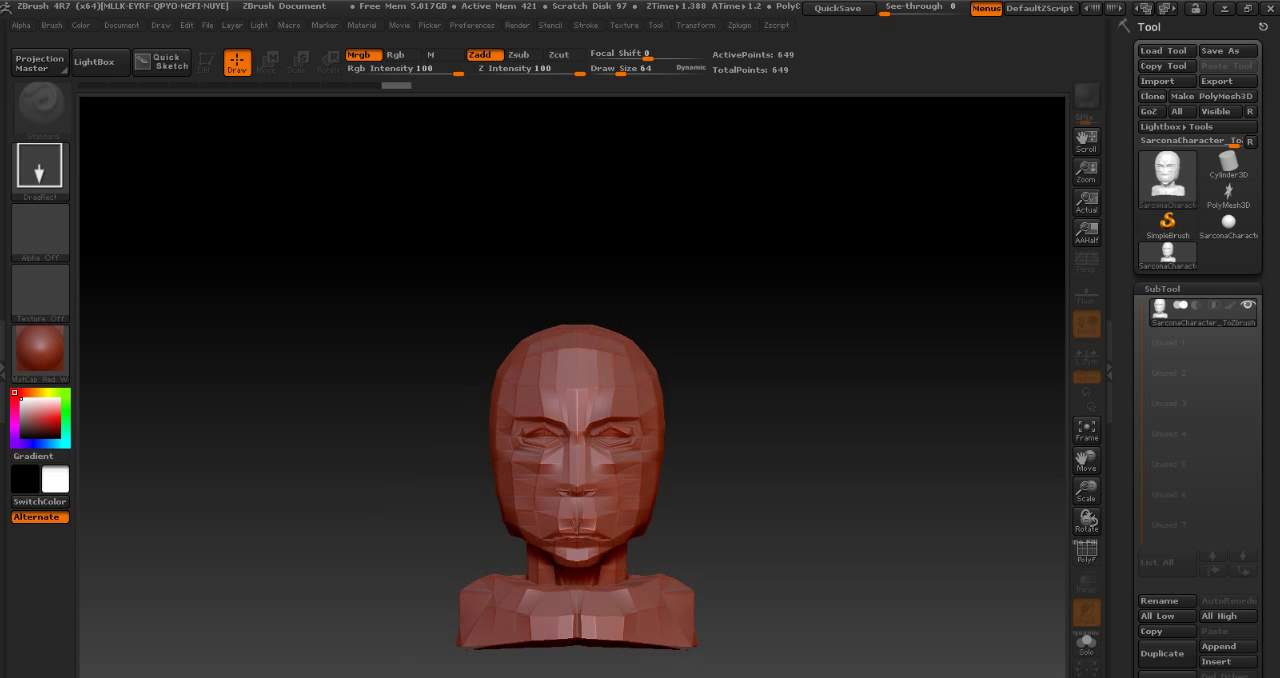
pyautogui.press('t')
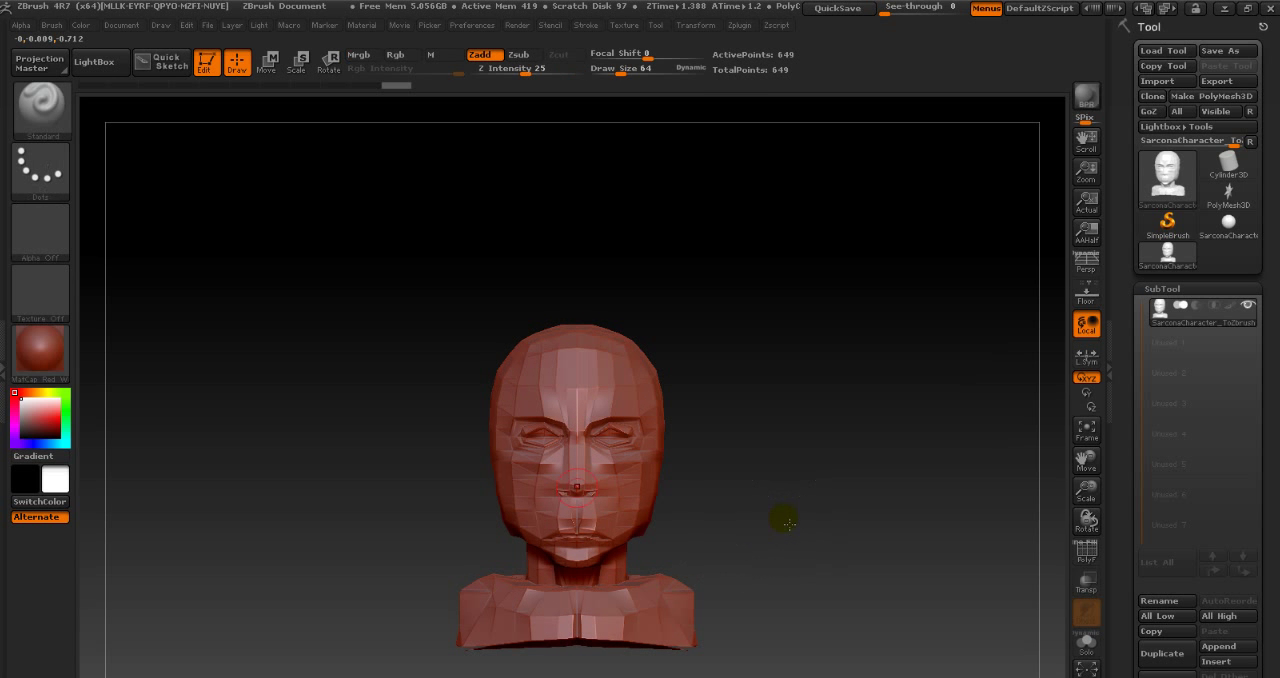
pyautogui.keyDown('alt'); pyautogui.moveTo(730, 510); pyautogui.dragTo(801, 418); pyautogui.keyUp('alt')
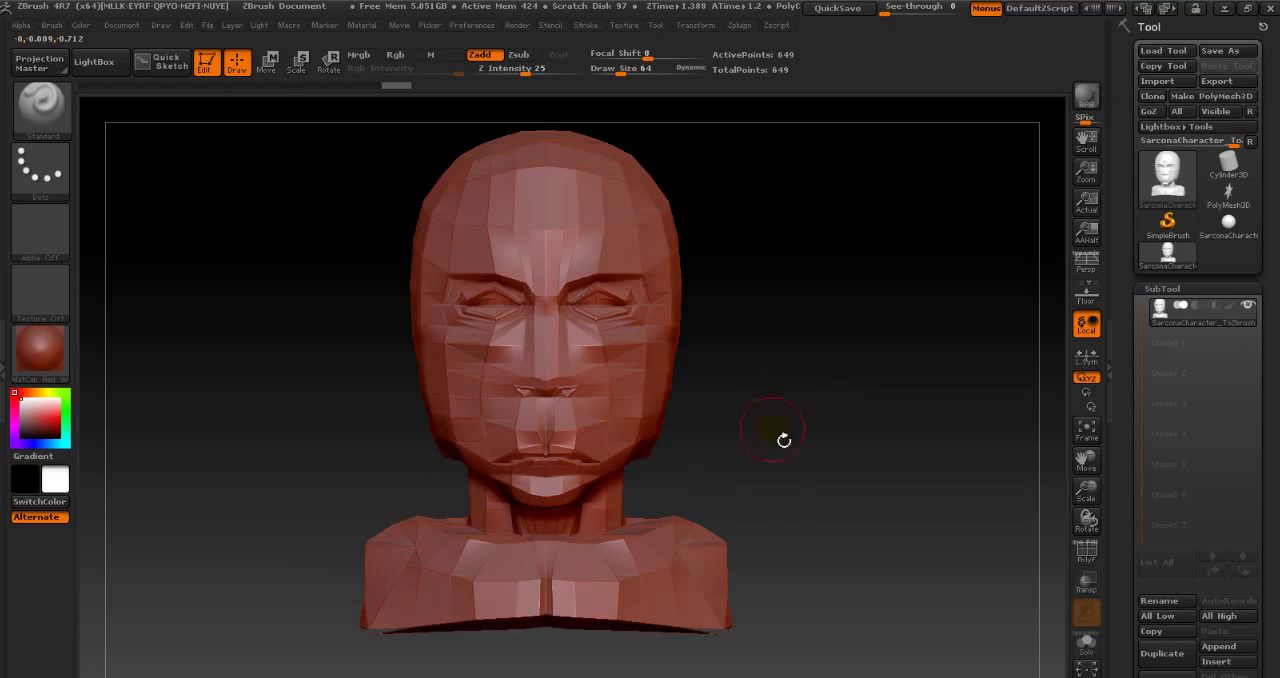
pyautogui.keyDown('alt'); pyautogui.moveTo(767, 369); pyautogui.dragTo(762, 397); pyautogui.keyUp('alt')
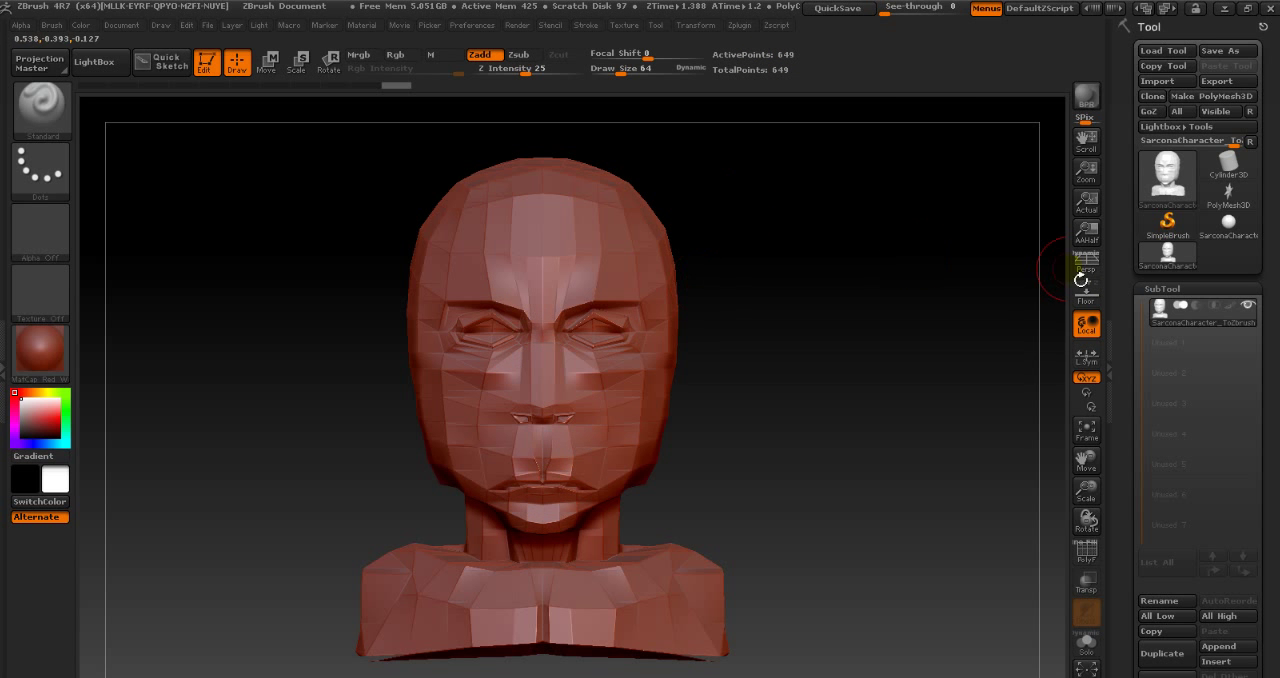
# - Subdivide the bust mesh four times to smooth its faceted surface
pyautogui.click(1164, 289)
pyautogui.click(1177, 295)
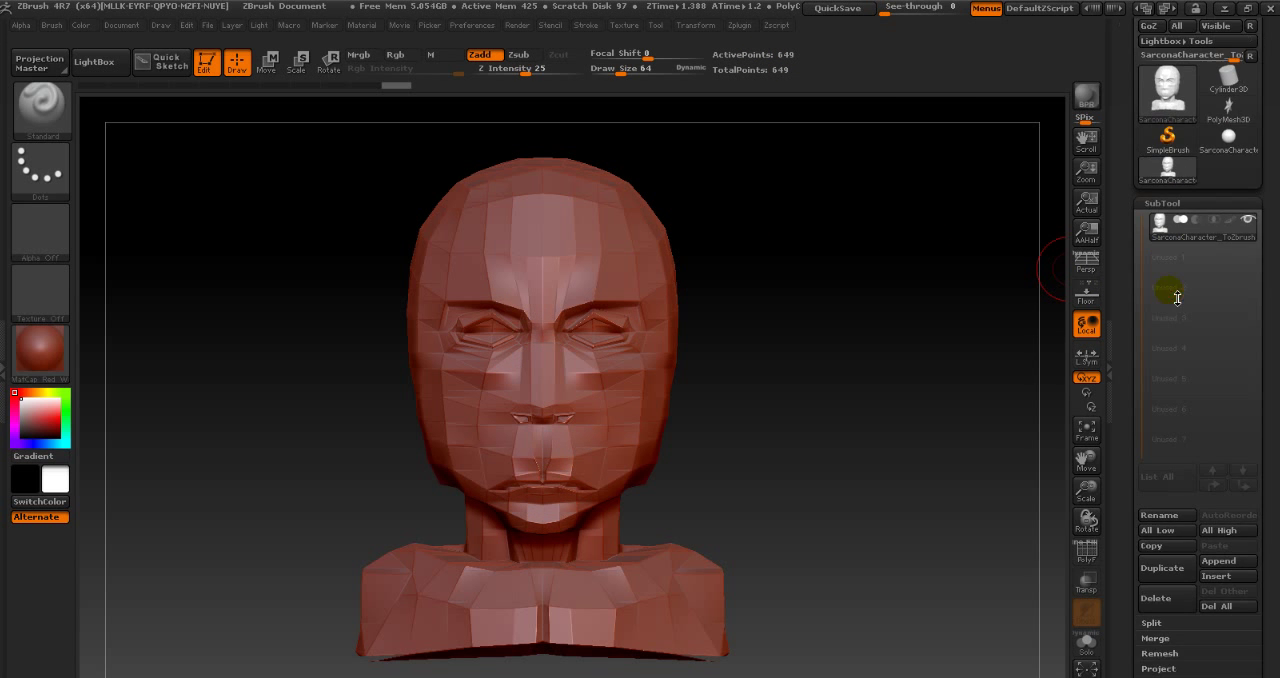
pyautogui.moveTo(1164, 226)
pyautogui.press('ctrl')
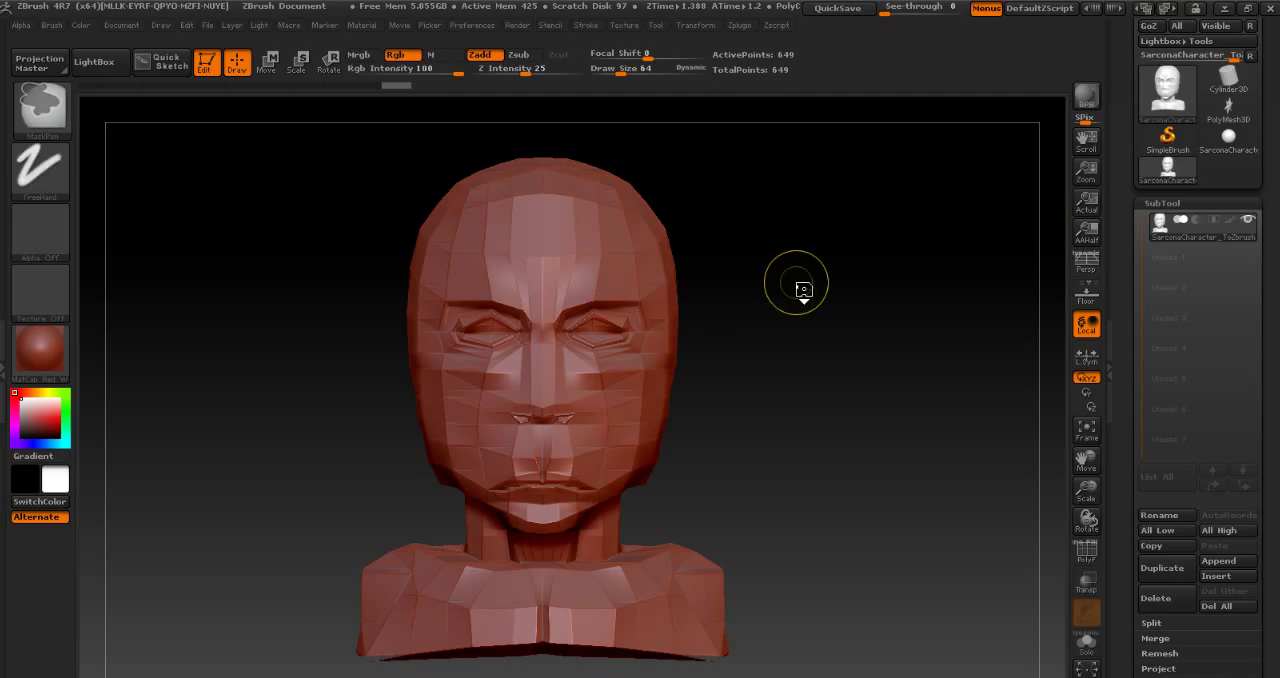
pyautogui.hotkey('ctrl', 'd')
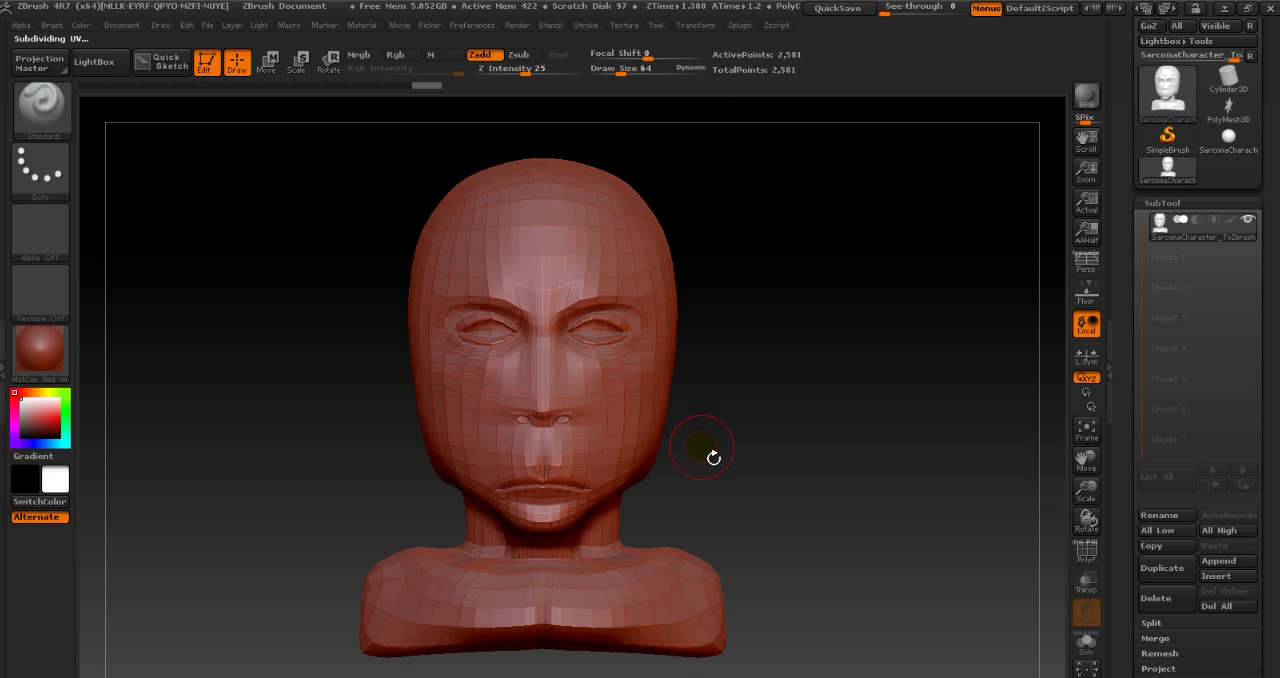
pyautogui.moveTo(767, 431)
pyautogui.mouseDown()
pyautogui.moveTo(797, 434)
pyautogui.moveTo(689, 434)
pyautogui.moveTo(776, 438)
pyautogui.mouseUp()
pyautogui.press('ctrl')
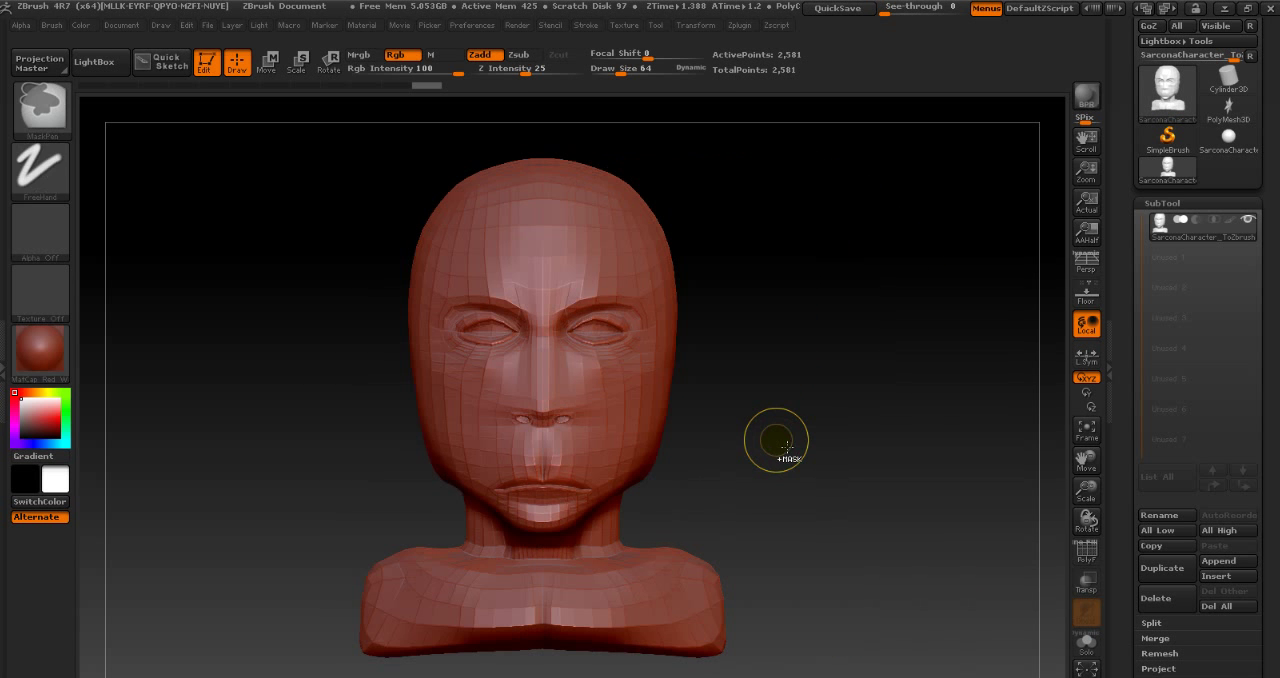
pyautogui.hotkey('ctrl', 'd')
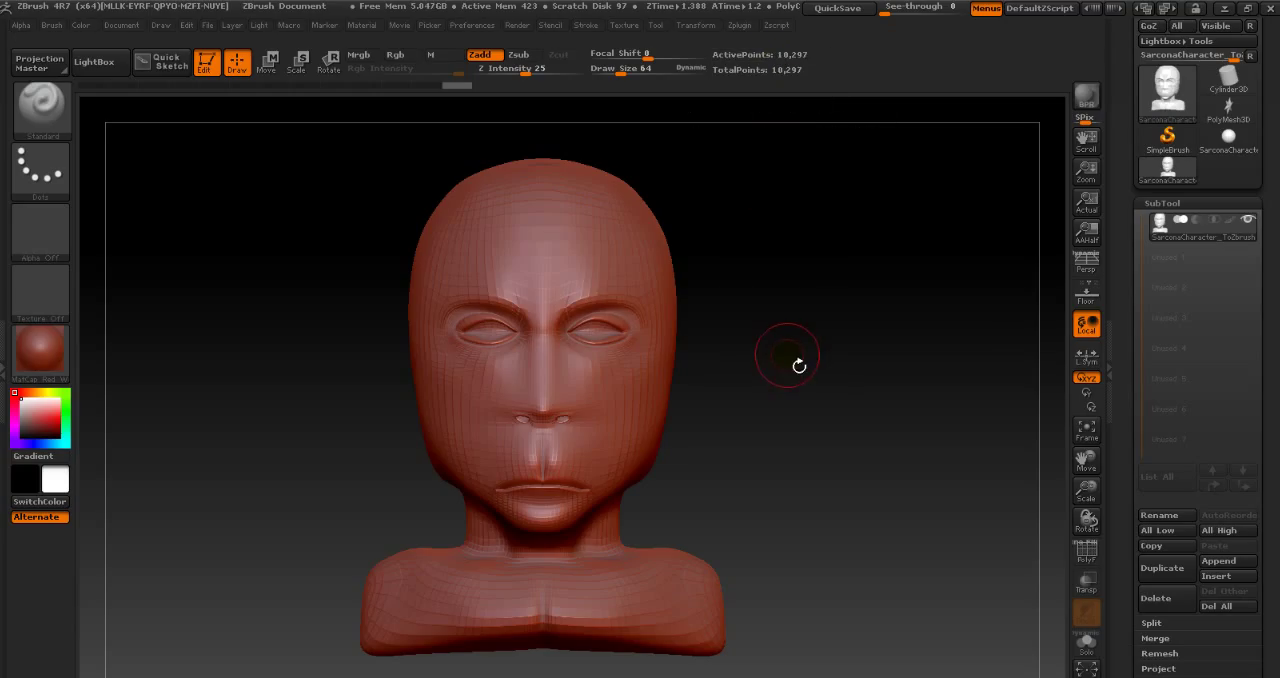
pyautogui.press('ctrl')
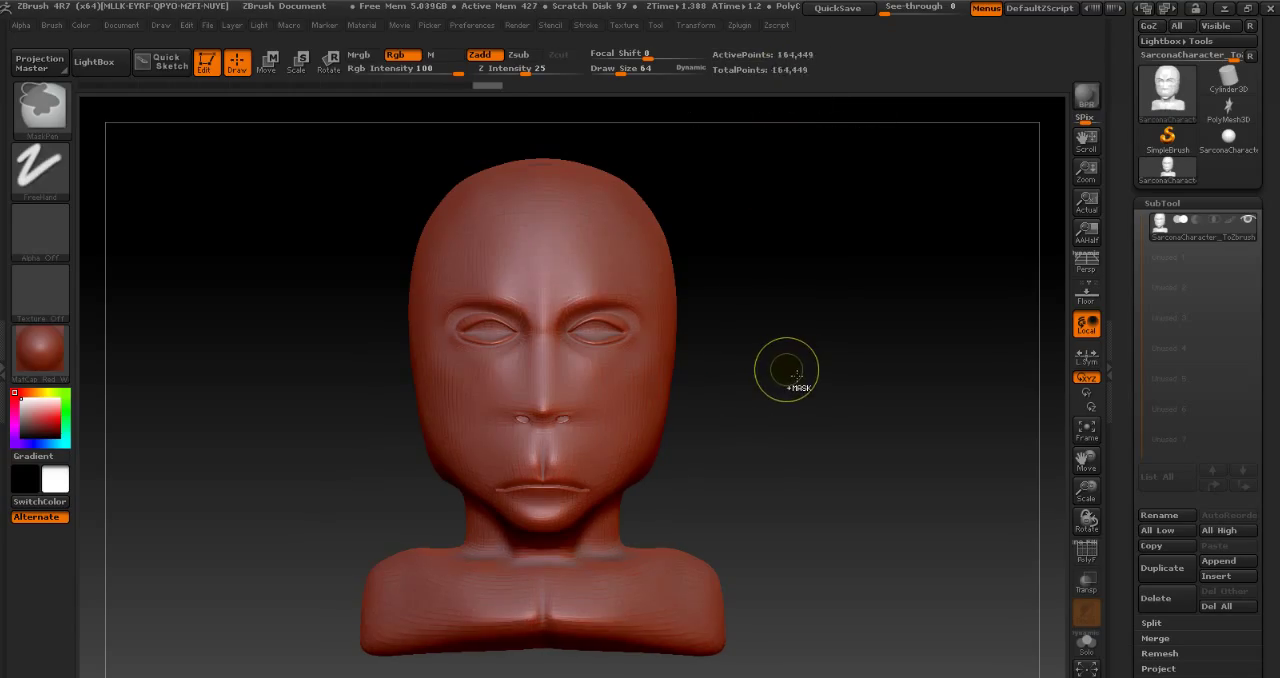
pyautogui.moveTo(808, 371)
pyautogui.mouseDown()
pyautogui.moveTo(806, 360)
pyautogui.moveTo(711, 354)
pyautogui.moveTo(800, 371)
pyautogui.mouseUp()
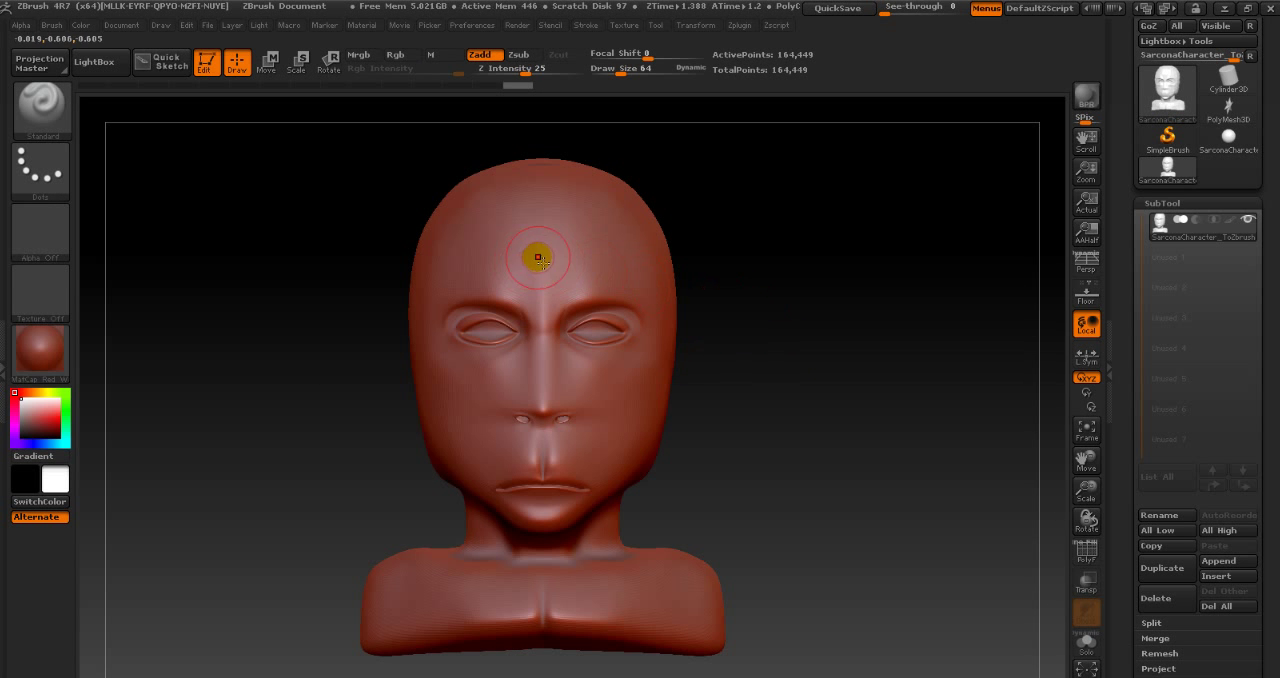
# - Try Standard brush strokes on the forehead, nose and cheeks at draw size 64, then undo them
pyautogui.moveTo(568, 207)
pyautogui.mouseDown()
pyautogui.moveTo(540, 243)
pyautogui.moveTo(469, 253)
pyautogui.moveTo(449, 380)
pyautogui.moveTo(494, 451)
pyautogui.moveTo(588, 396)
pyautogui.mouseUp()
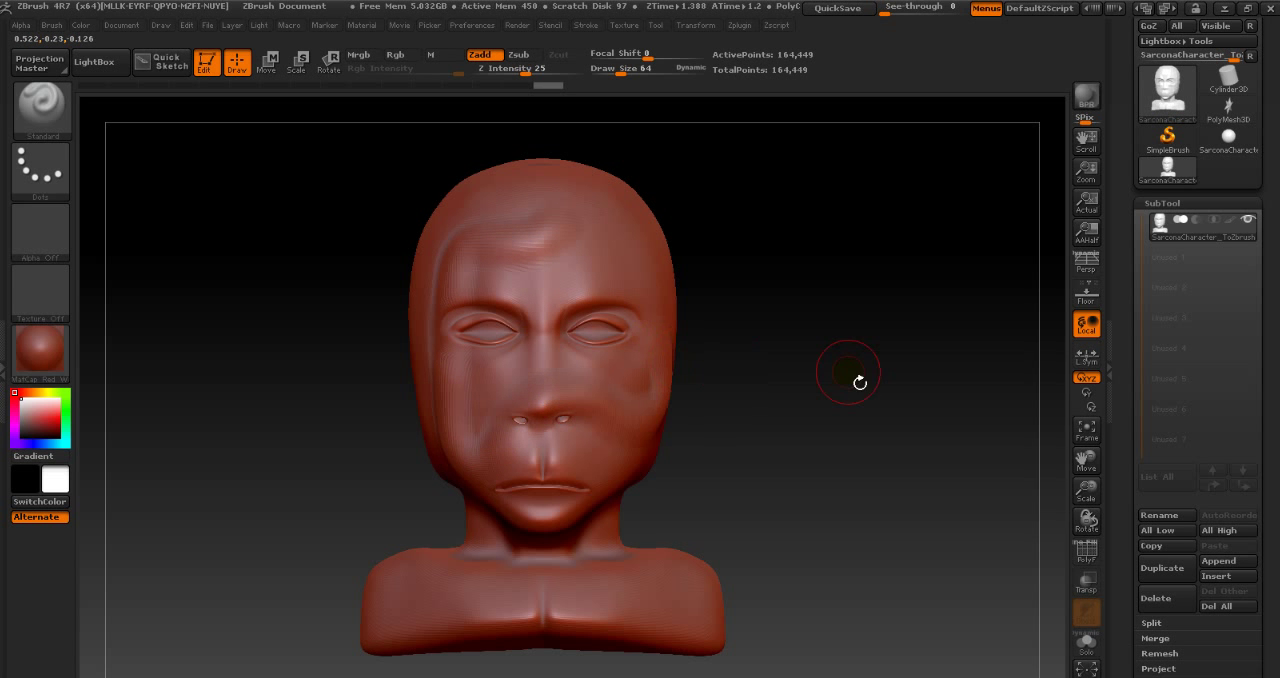
pyautogui.moveTo(857, 371)
pyautogui.mouseDown()
pyautogui.moveTo(749, 377)
pyautogui.moveTo(849, 386)
pyautogui.mouseUp()
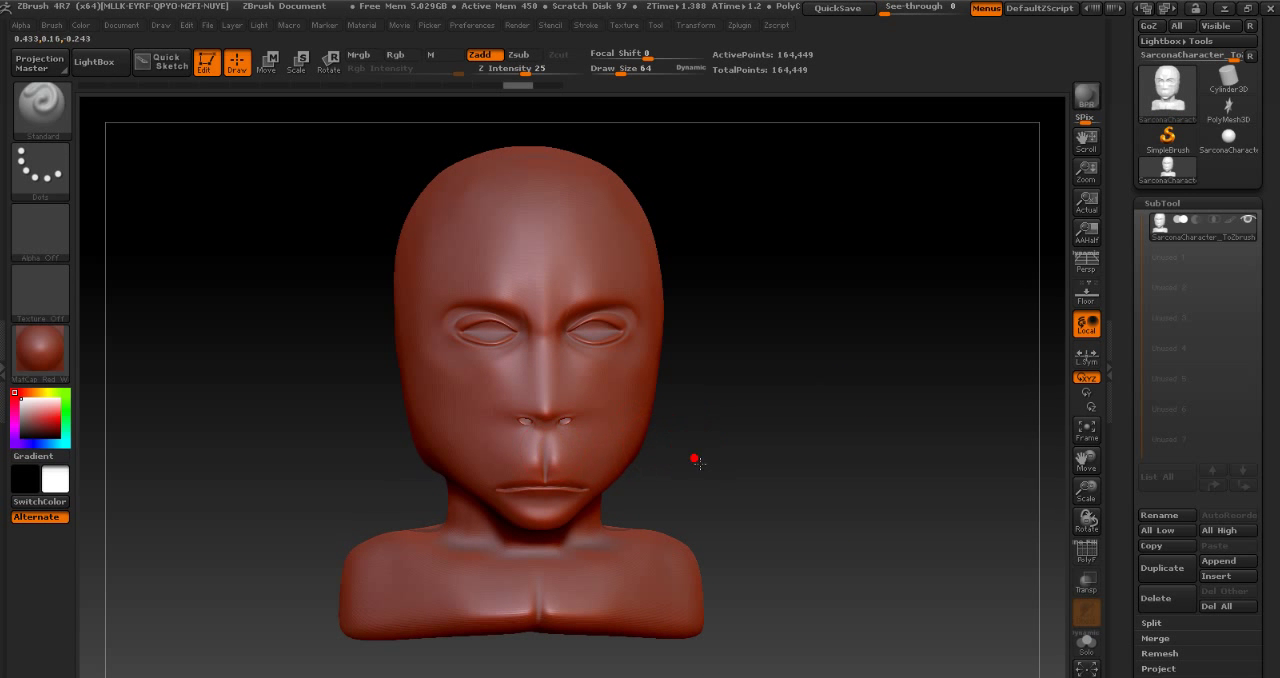
pyautogui.keyDown('shift'); pyautogui.moveTo(699, 463); pyautogui.dragTo(696, 462); pyautogui.keyUp('shift')
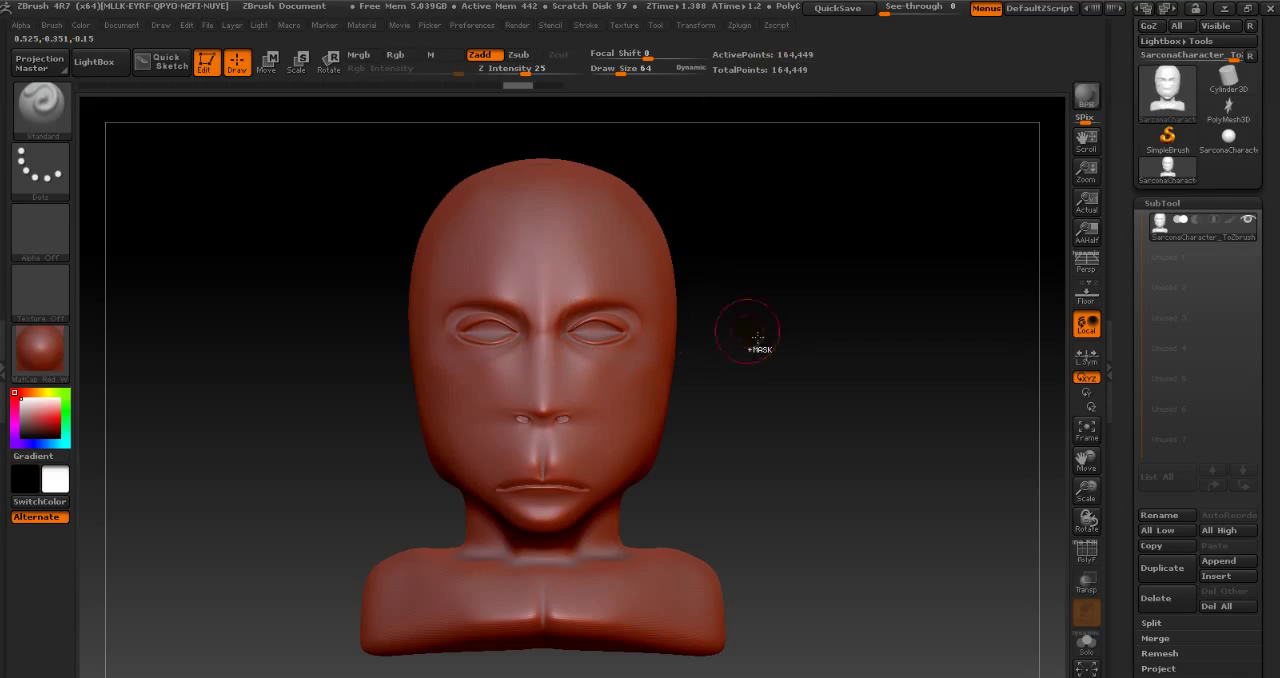
# - Subdivide the bust once more, then step down through its subdivision levels to the lowest one
pyautogui.hotkey('ctrl', 'd')
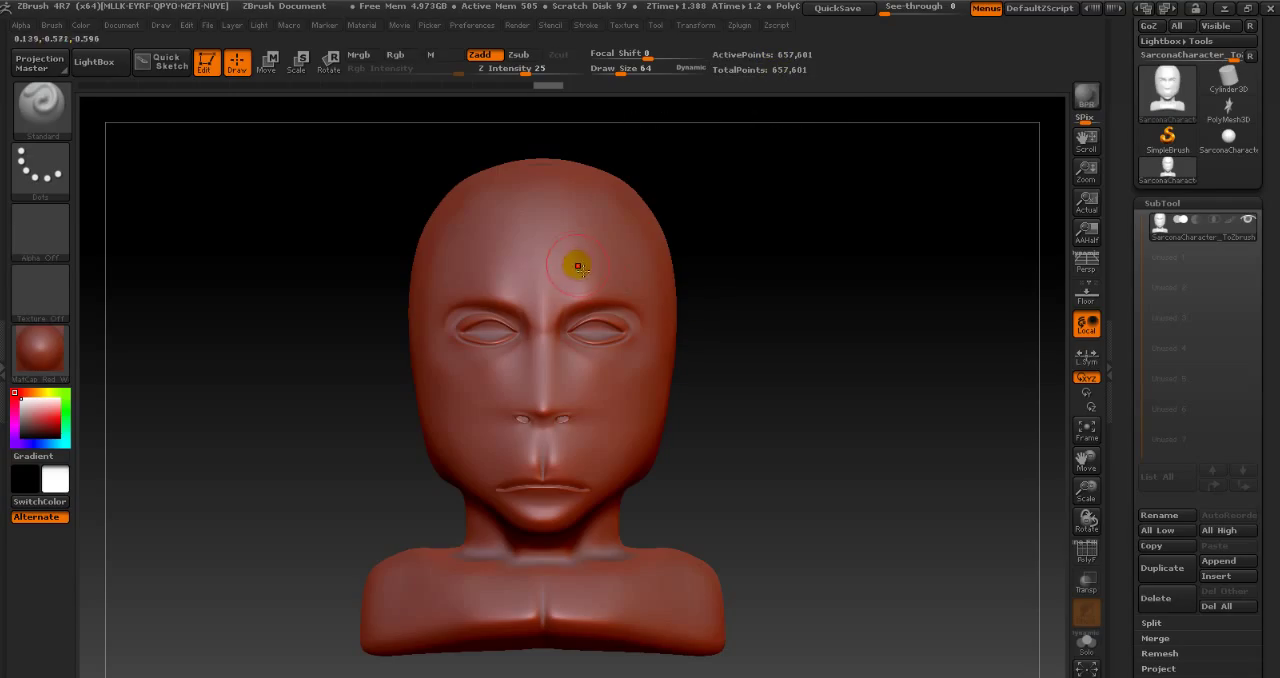
pyautogui.press('shift')
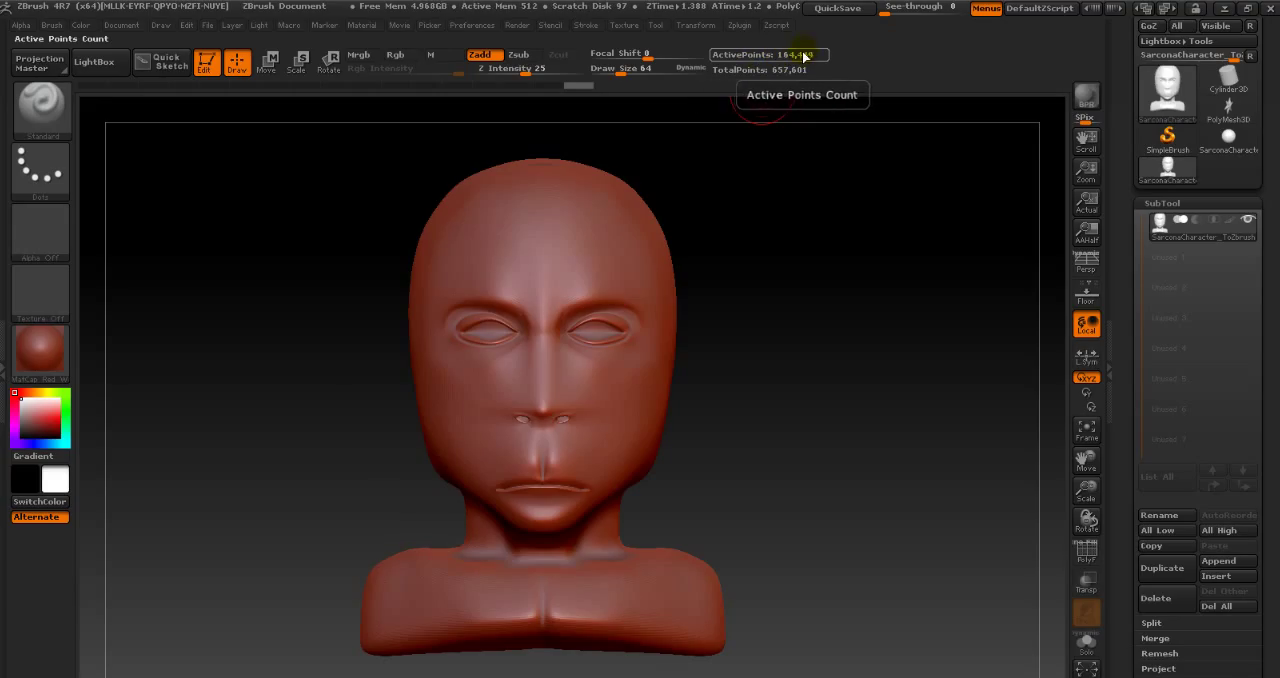
pyautogui.press('shift')
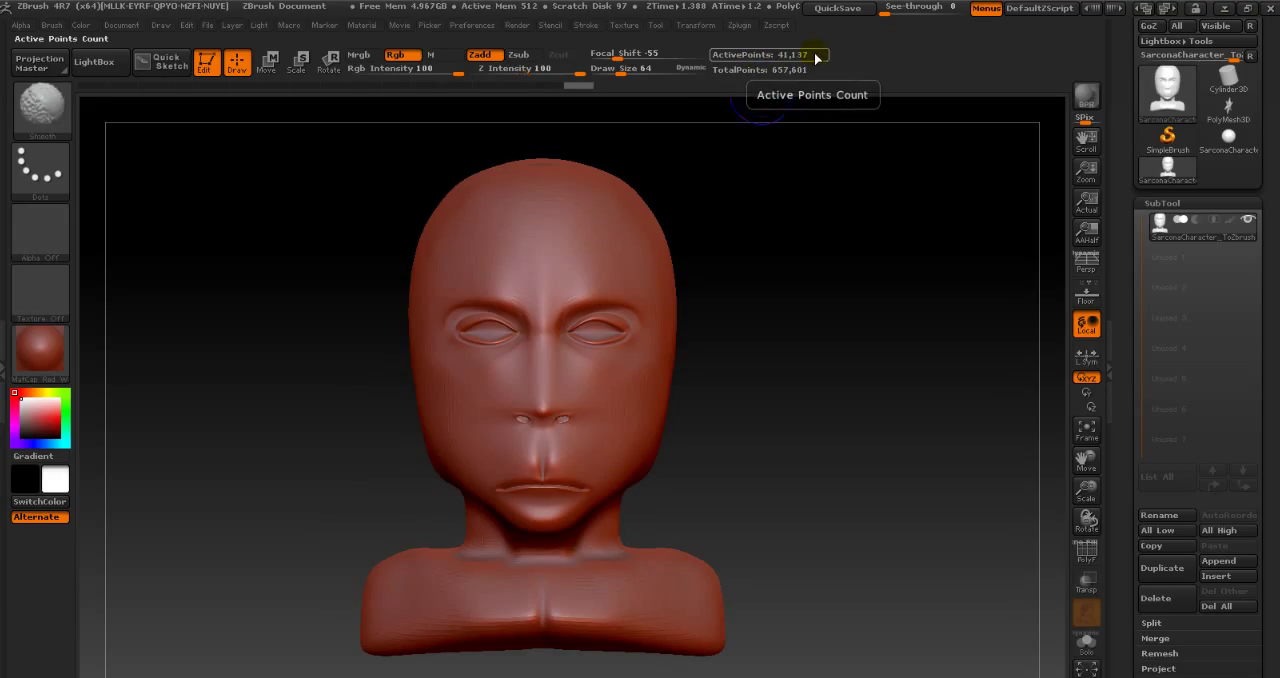
pyautogui.hotkey('shift', 'd')
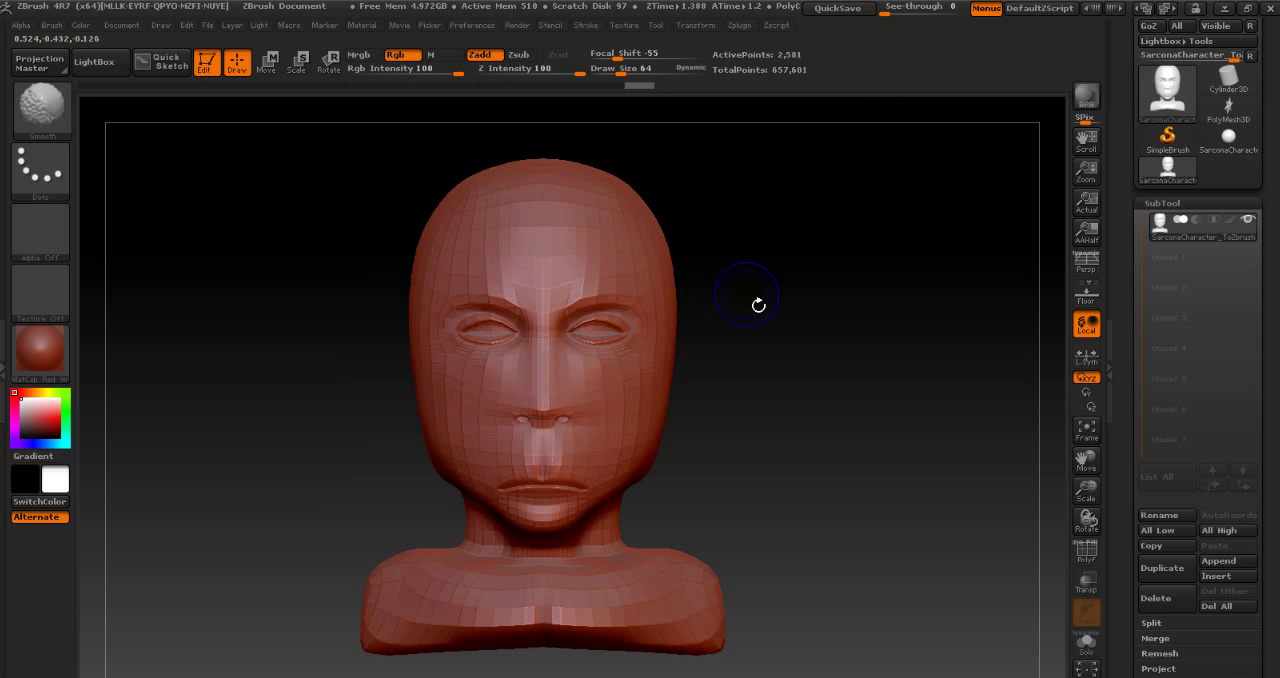
pyautogui.hotkey('shift', 'd')
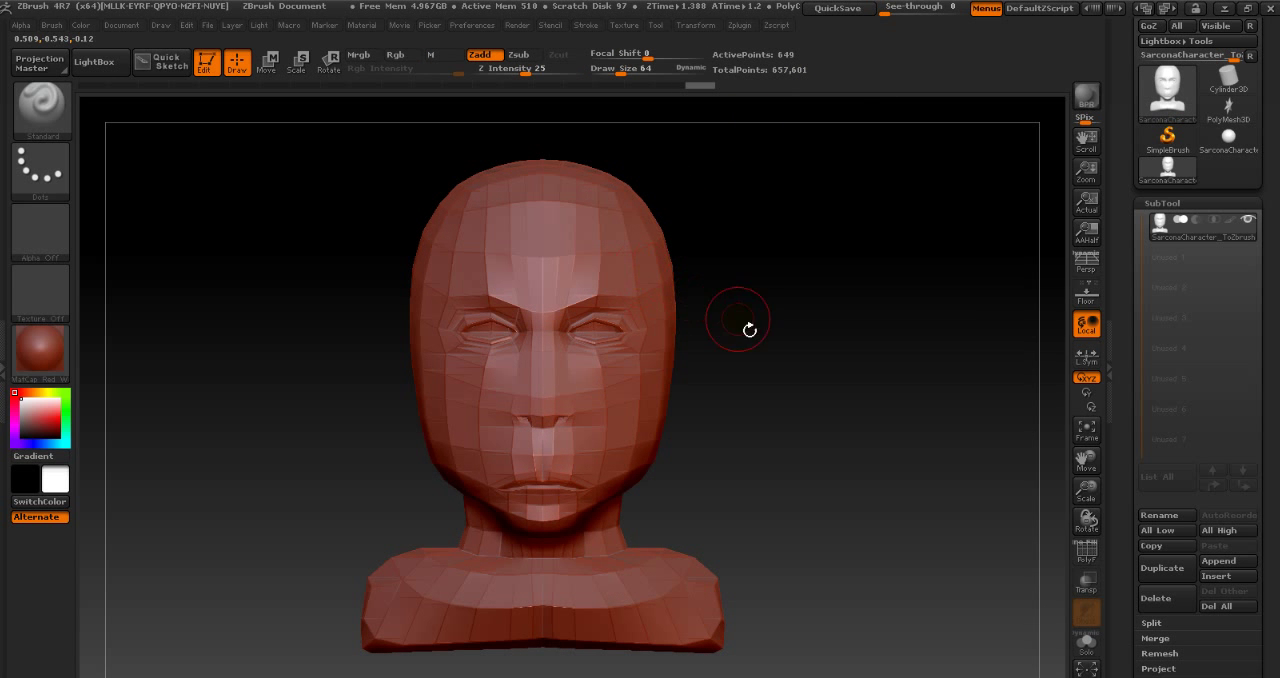
# - Sculpt broad strokes on the side of the head at draw size 243, then step up two subdivision levels
pyautogui.moveTo(762, 346); pyautogui.dragTo(753, 347)
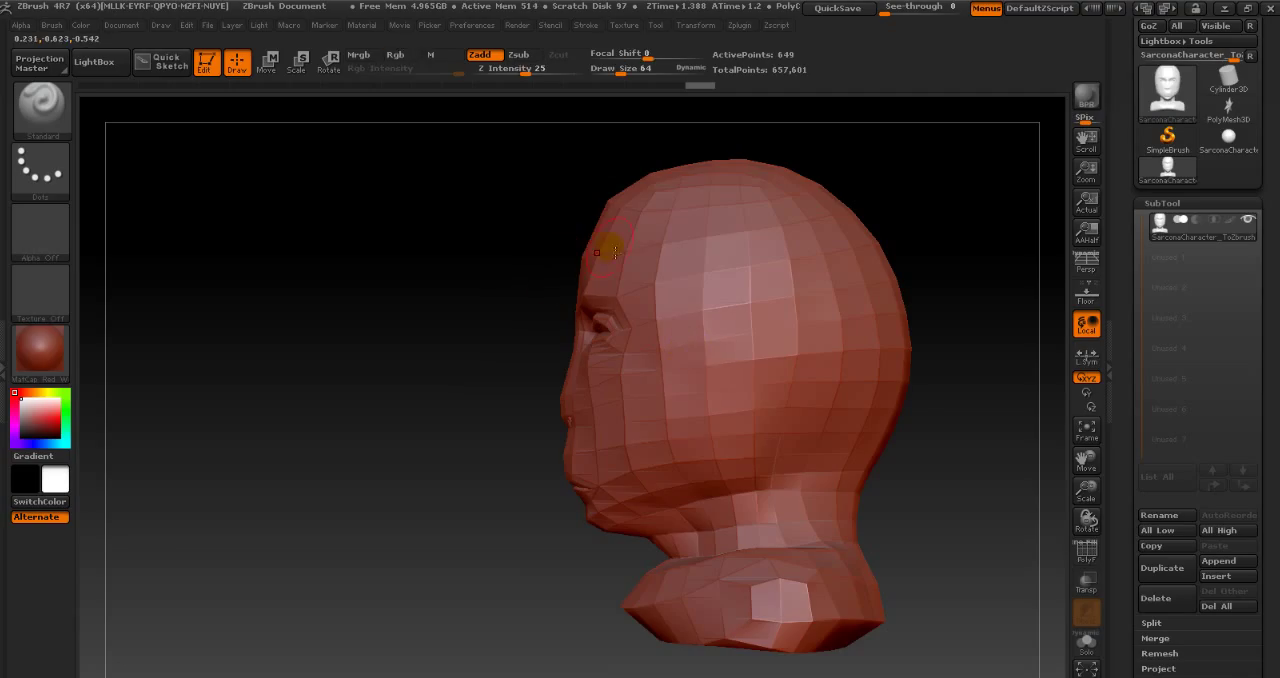
pyautogui.press('s')
pyautogui.moveTo(613, 243)
pyautogui.mouseDown()
pyautogui.moveTo(634, 244)
pyautogui.moveTo(602, 190)
pyautogui.mouseUp()
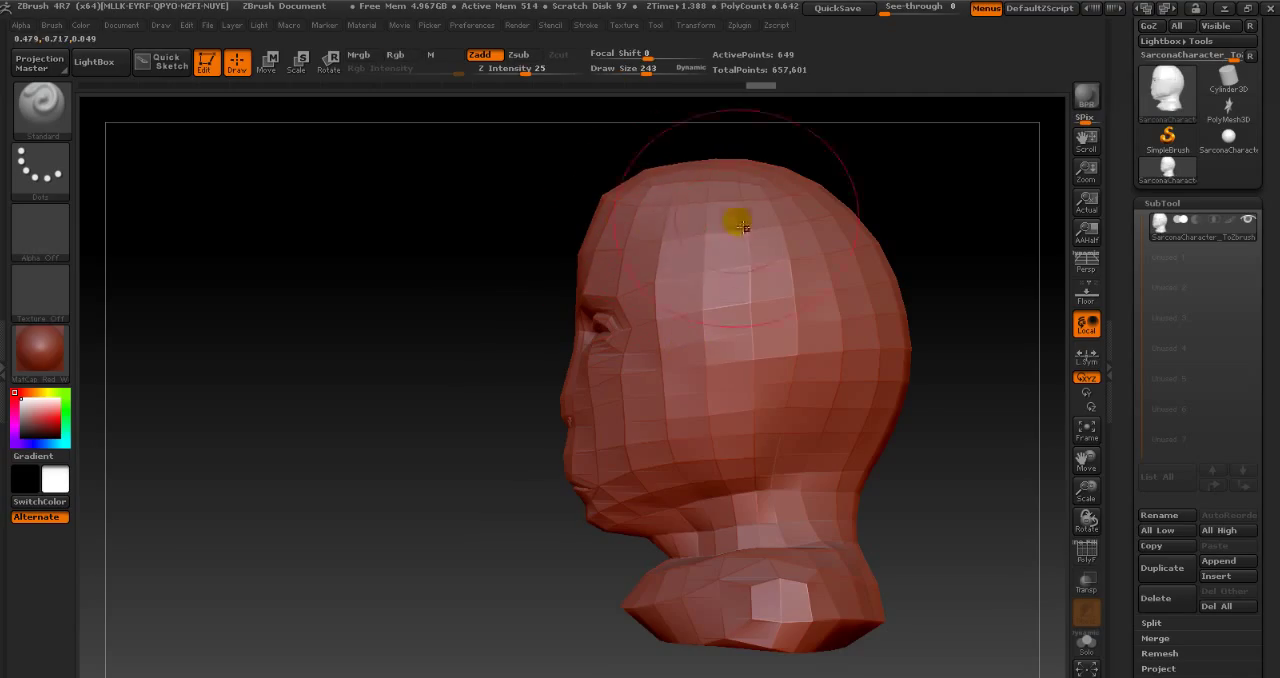
pyautogui.moveTo(785, 298); pyautogui.dragTo(840, 294)
pyautogui.moveTo(752, 330)
pyautogui.mouseDown()
pyautogui.moveTo(817, 363)
pyautogui.moveTo(766, 374)
pyautogui.mouseUp()
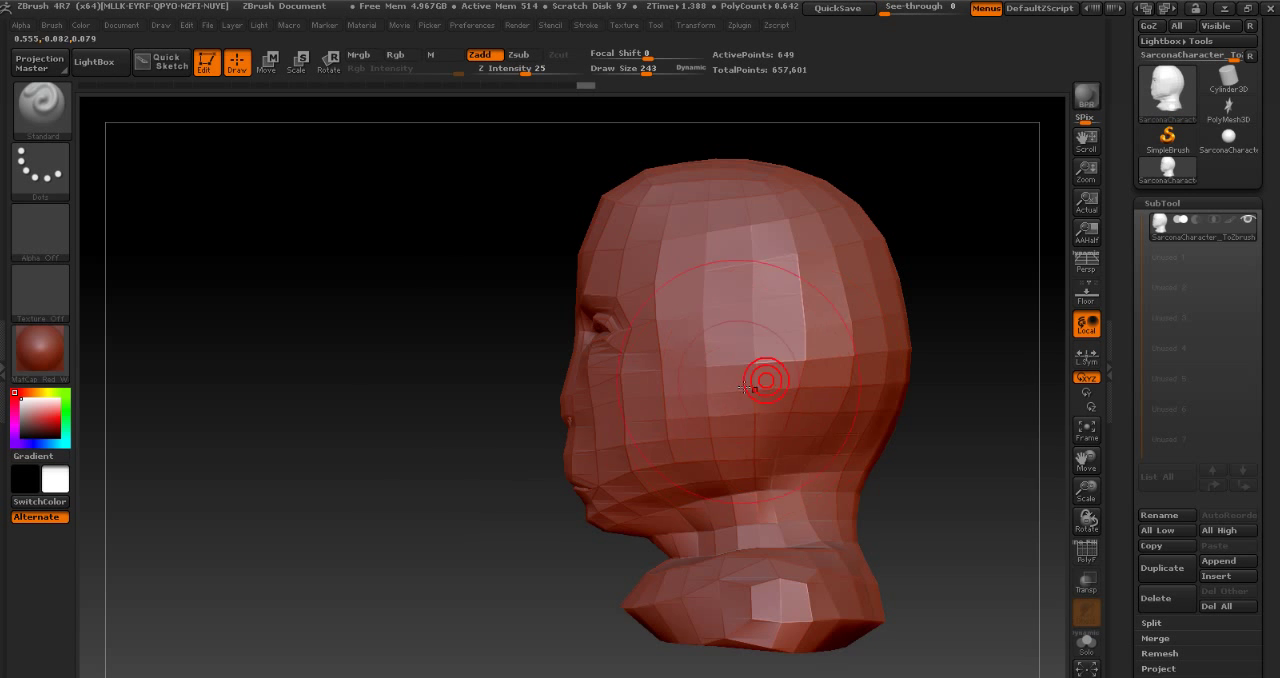
pyautogui.press('d')
pyautogui.press('d')
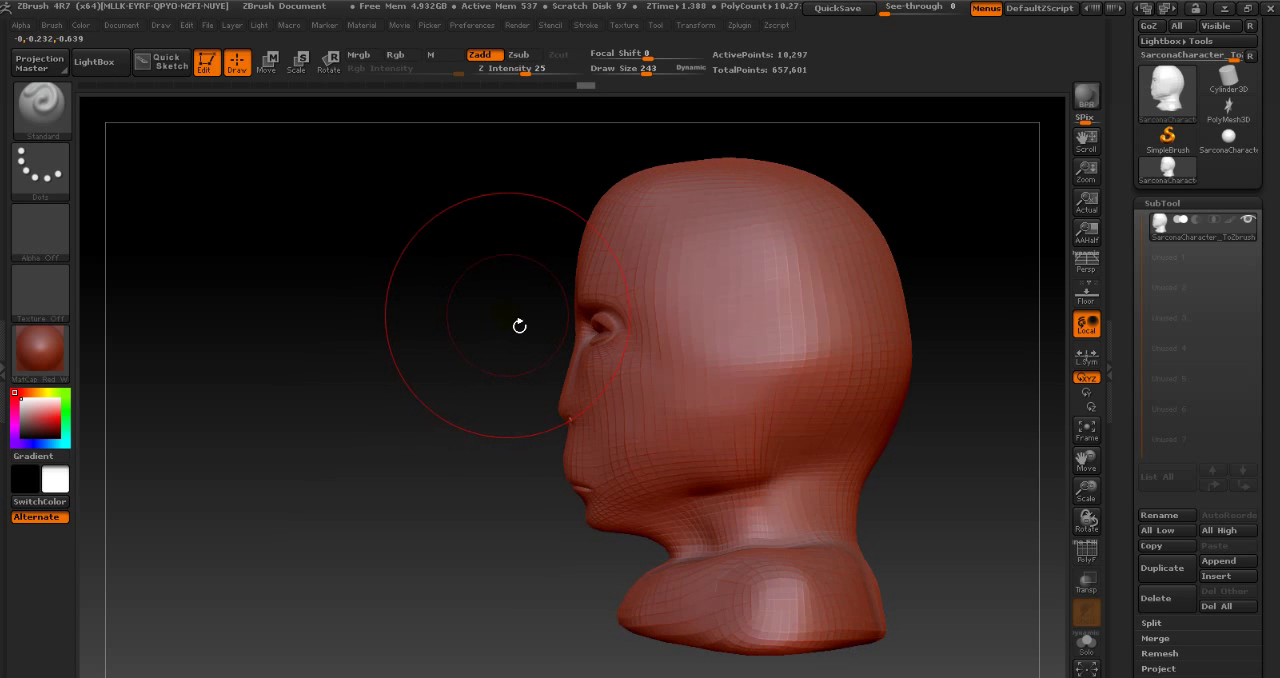
# - Try sculpting a soft ear shape on the side of the head at draw size 81, then undo it
pyautogui.press('s')
pyautogui.moveTo(771, 323)
pyautogui.mouseDown()
pyautogui.moveTo(746, 323)
pyautogui.moveTo(757, 329)
pyautogui.moveTo(729, 409)
pyautogui.moveTo(703, 337)
pyautogui.moveTo(778, 304)
pyautogui.mouseUp()
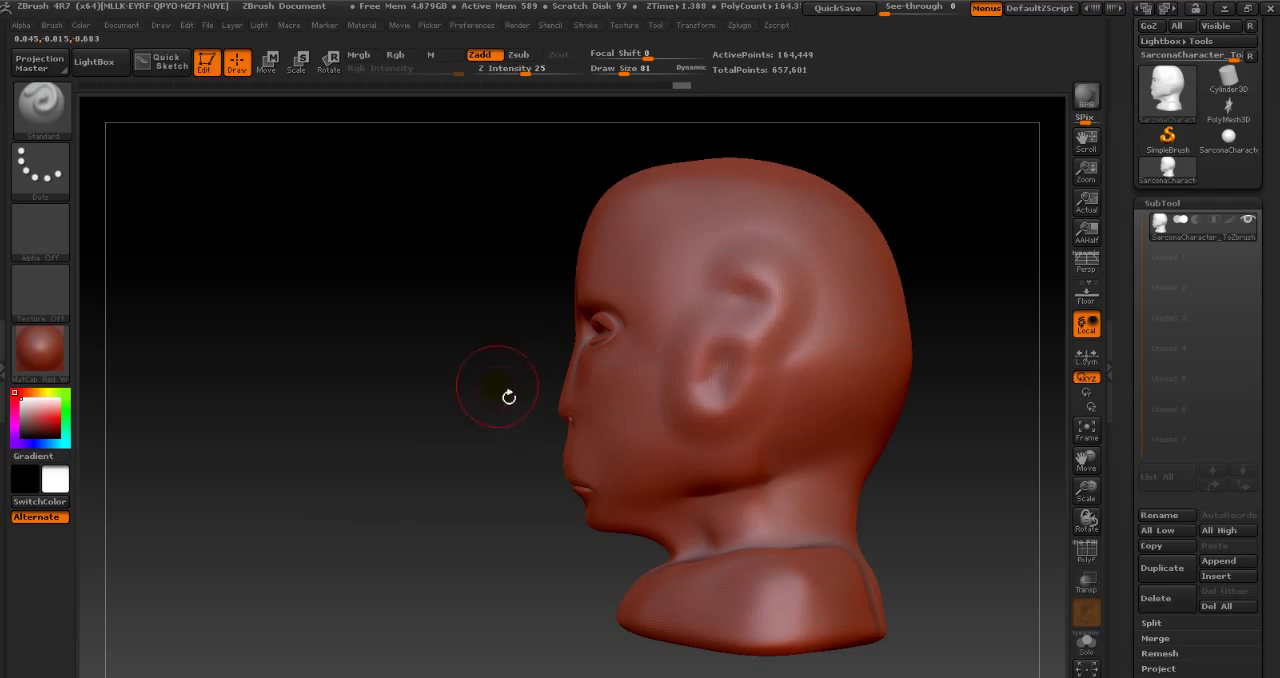
pyautogui.hotkey('ctrl', 'z')
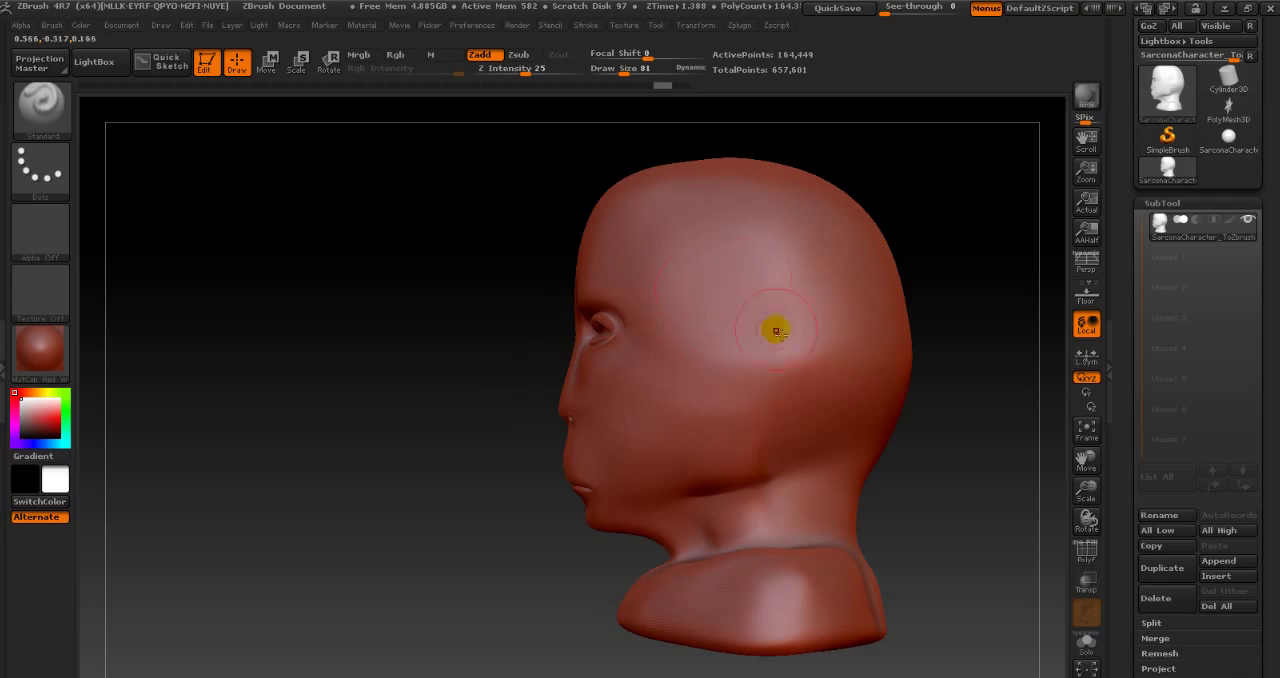
# - Set the draw size to 19 and sculpt a thin, raised ear outline on the side of the head
pyautogui.press('s')
pyautogui.click(755, 273)
pyautogui.moveTo(735, 266); pyautogui.dragTo(695, 383)
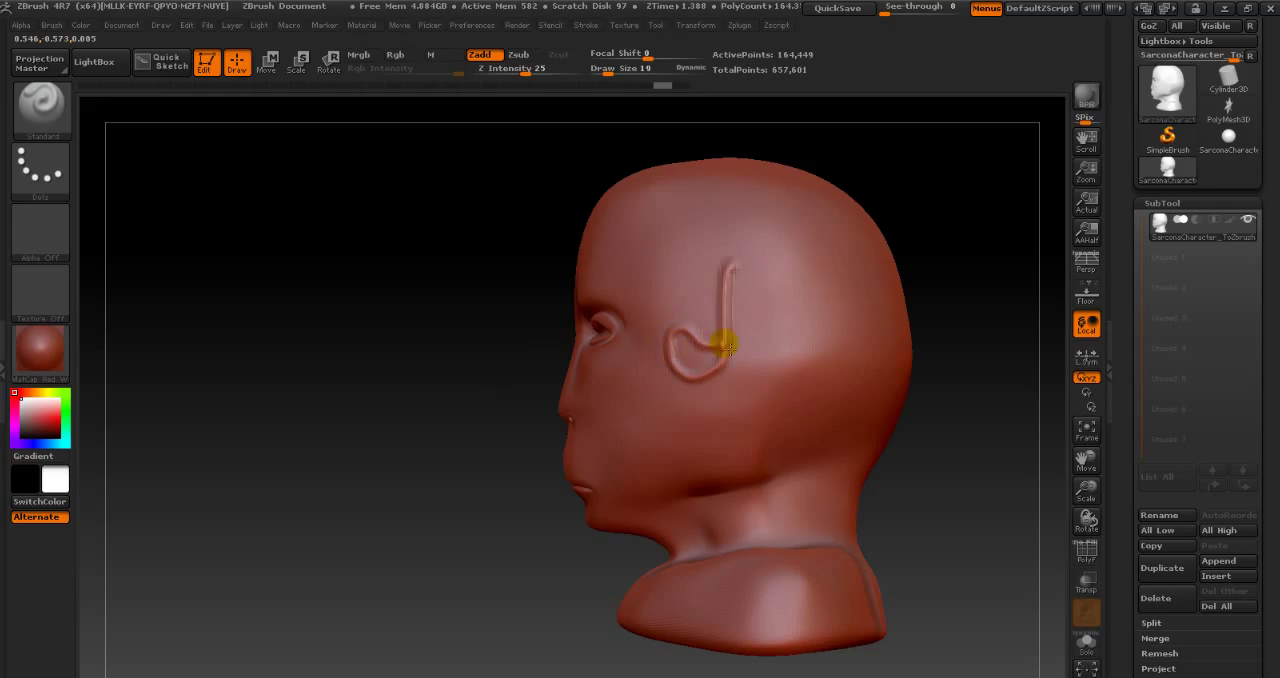
pyautogui.moveTo(757, 269); pyautogui.dragTo(764, 320)
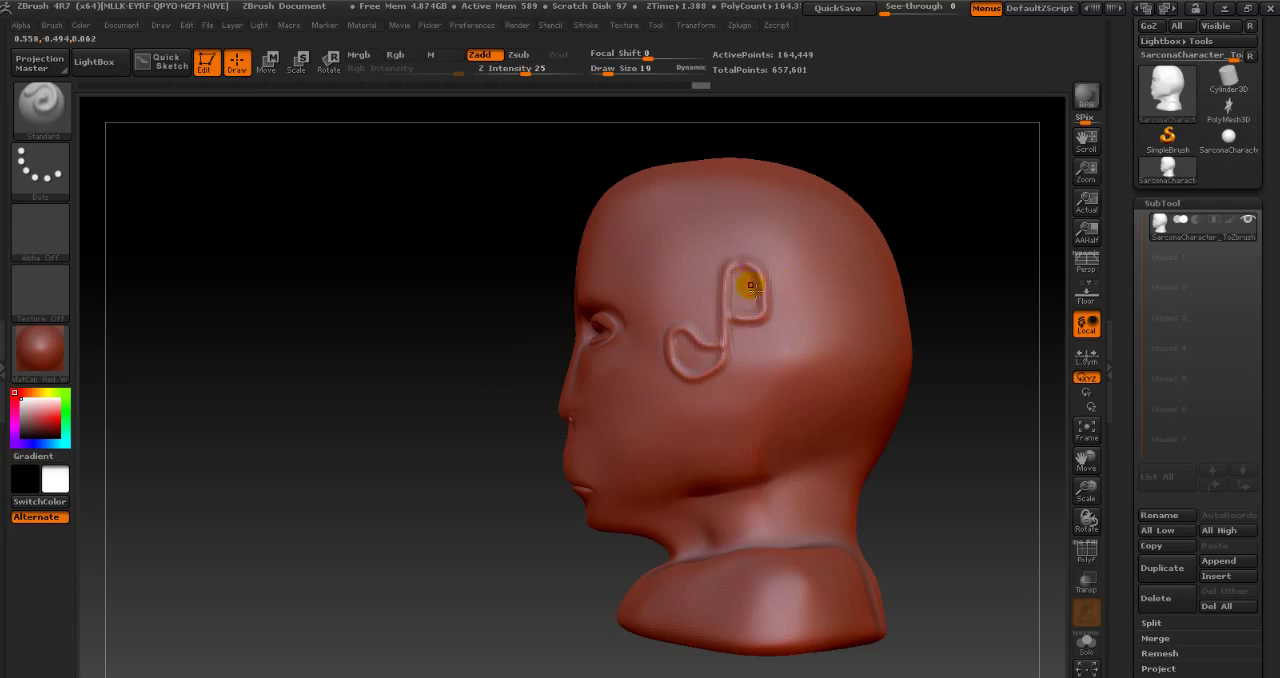
pyautogui.moveTo(505, 360)
pyautogui.mouseDown()
pyautogui.moveTo(460, 354)
pyautogui.moveTo(480, 363)
pyautogui.mouseUp()
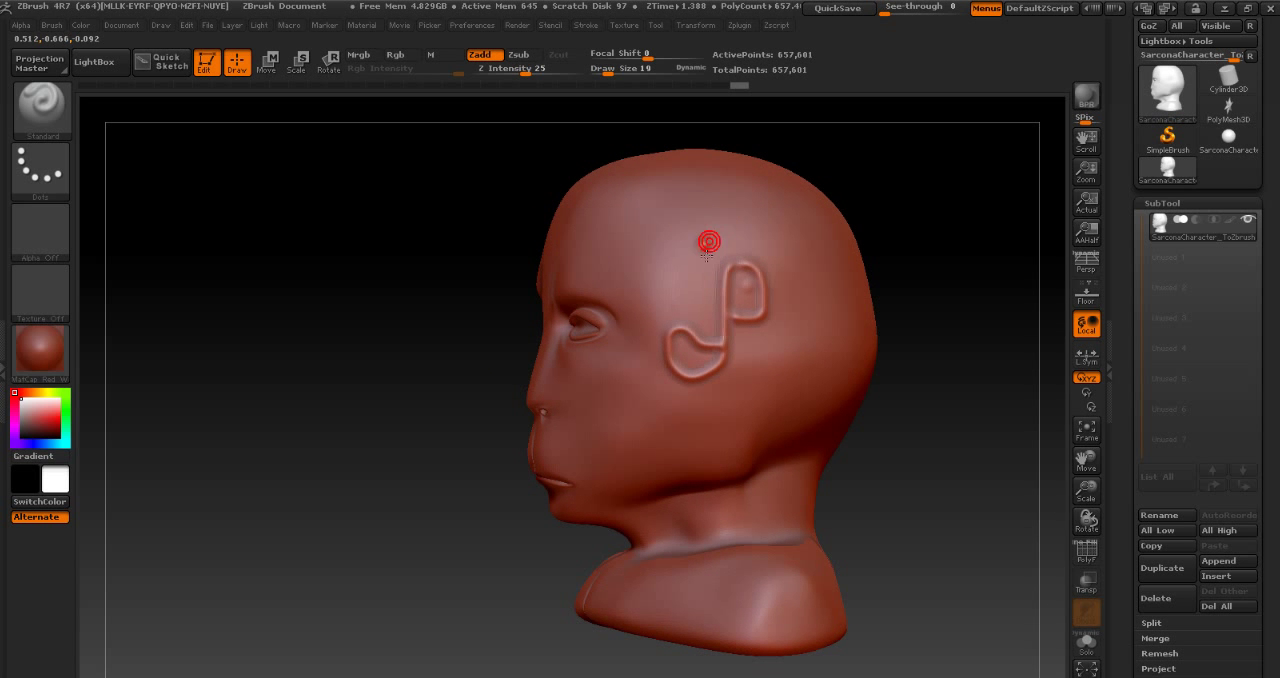
# - Sculpt more thin raised lines on the side and back of the head, then step down to a low subdivision level
pyautogui.moveTo(707, 245); pyautogui.dragTo(691, 298)
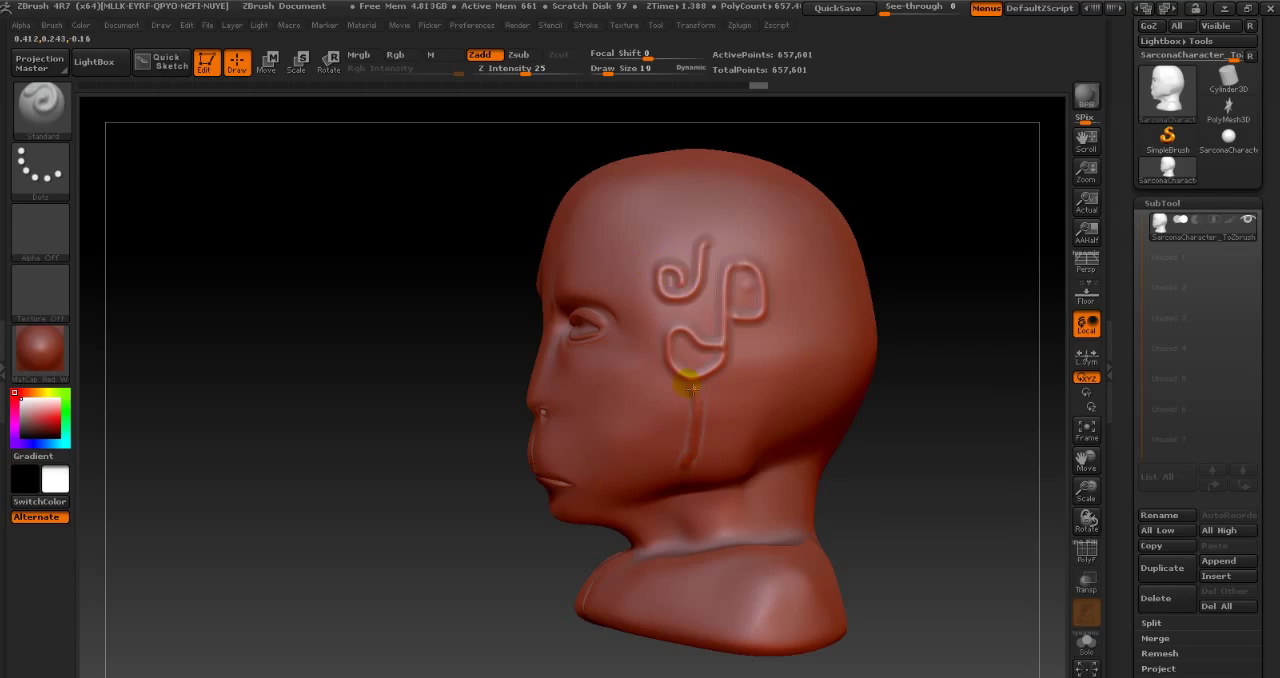
pyautogui.moveTo(754, 399); pyautogui.dragTo(809, 306)
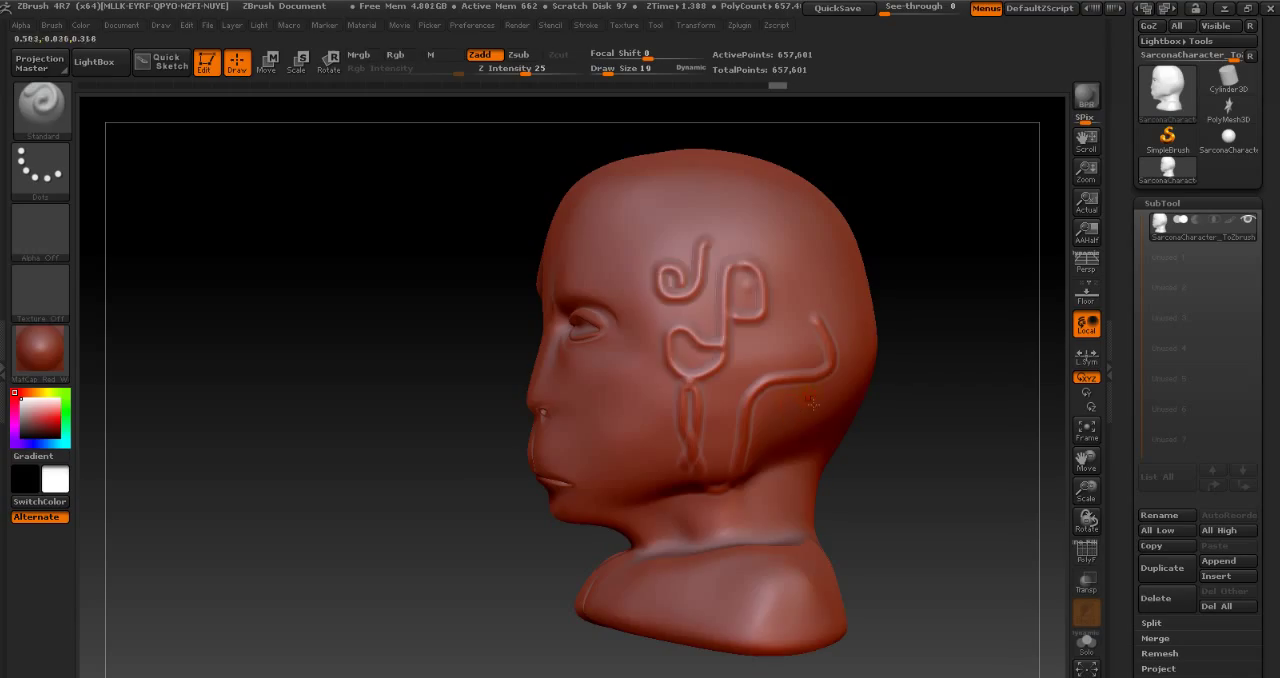
pyautogui.hotkey('shift', 'd')
pyautogui.hotkey('shift', 'd')
pyautogui.hotkey('shift', 'd')
pyautogui.hotkey('shift', 'd')
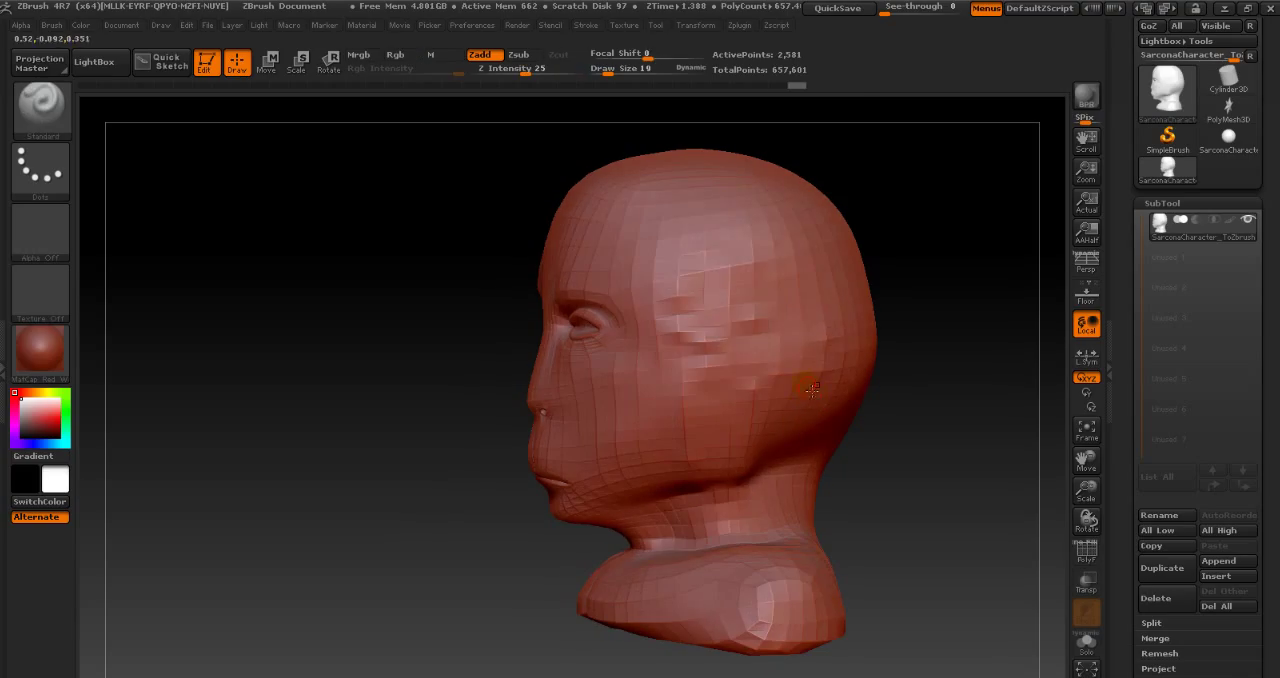
# - Set the draw size to 119, sculpt a broad bulge on the side of the head, and return to the highest subdivision level
pyautogui.press('s')
pyautogui.moveTo(744, 334); pyautogui.dragTo(766, 334)
pyautogui.moveTo(744, 245)
pyautogui.mouseDown()
pyautogui.moveTo(731, 232)
pyautogui.moveTo(836, 313)
pyautogui.moveTo(749, 271)
pyautogui.moveTo(760, 340)
pyautogui.mouseUp()
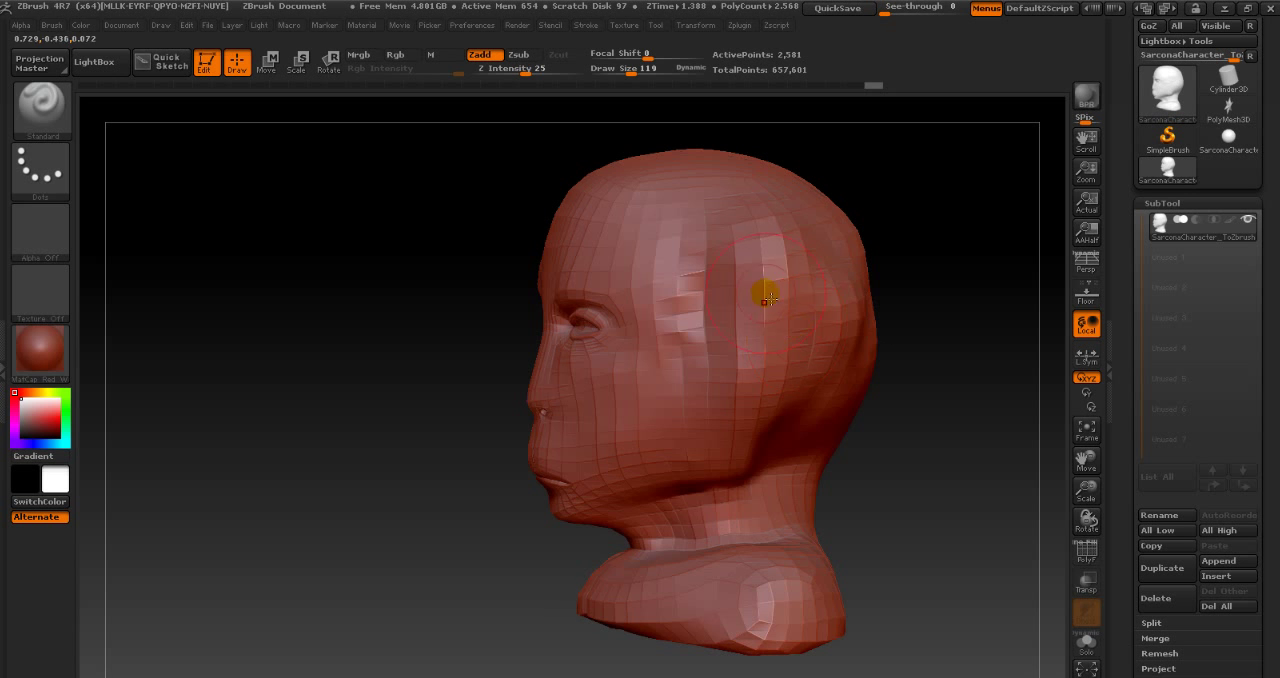
pyautogui.press('d')
pyautogui.press('d')
pyautogui.press('d')
pyautogui.press('d')
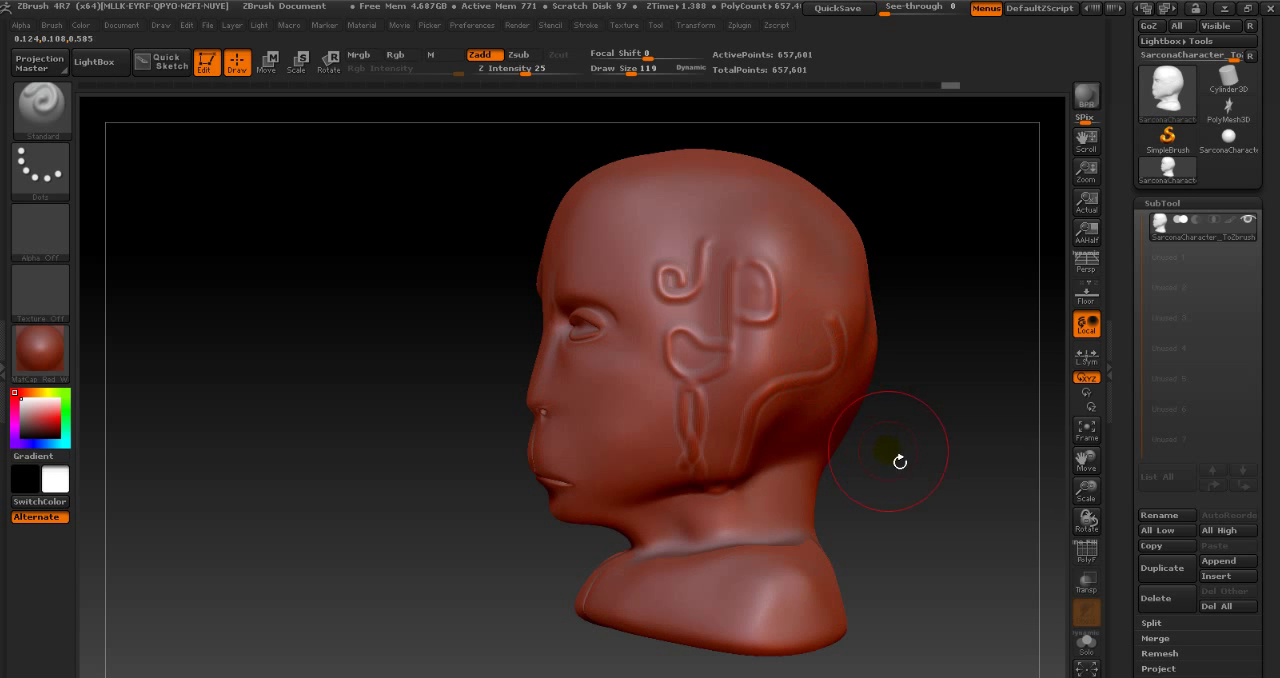
pyautogui.moveTo(899, 461); pyautogui.dragTo(943, 460)
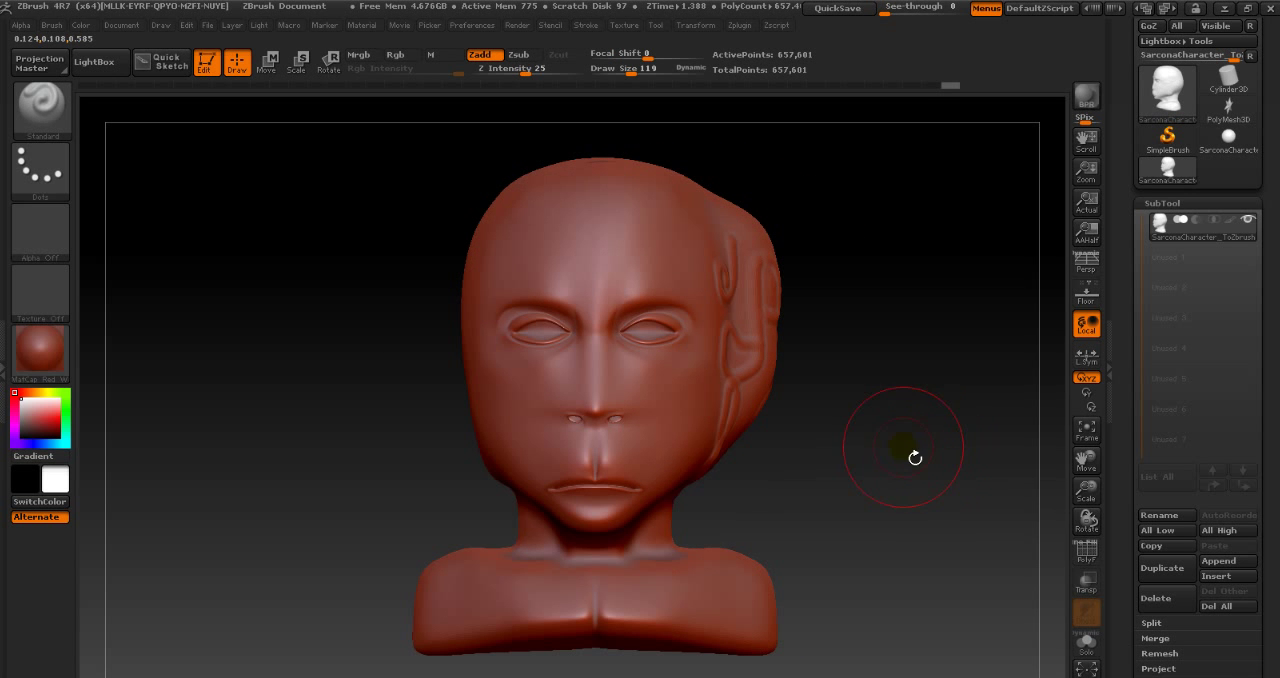
pyautogui.moveTo(888, 460); pyautogui.dragTo(799, 449)
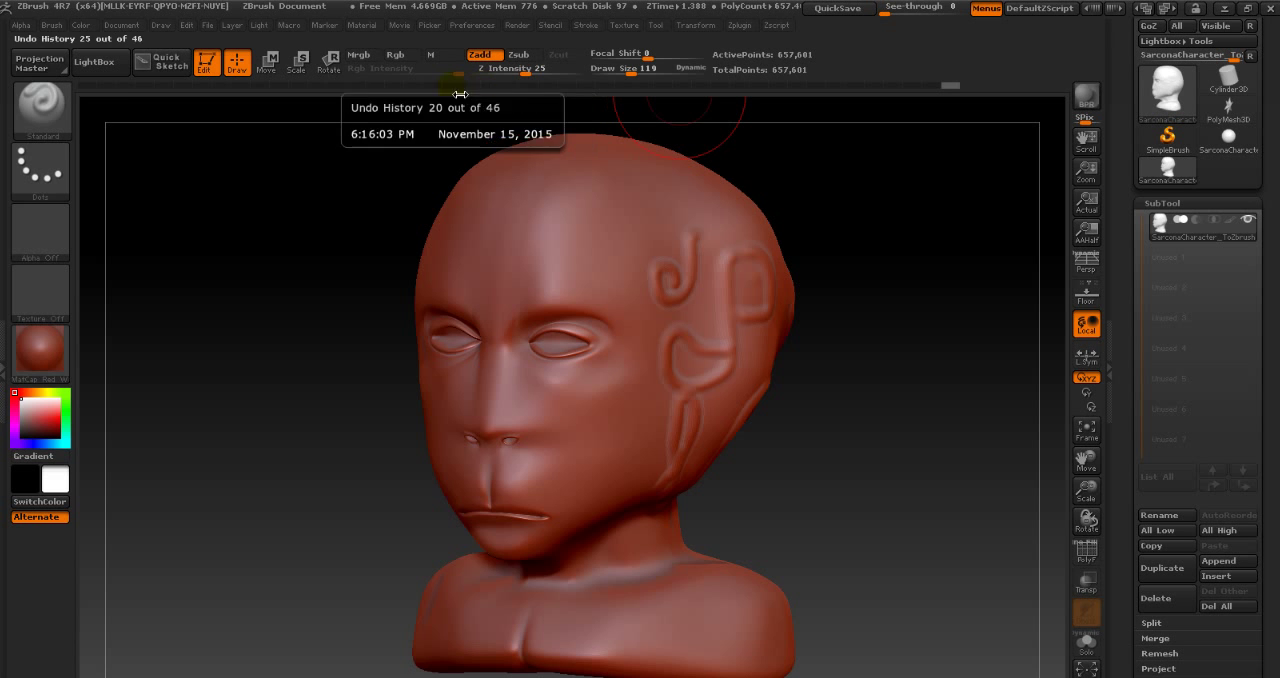
# - Roll the undo history back to the original low-poly bust, before any subdivision, and check it from the side and front
pyautogui.click(120, 94)
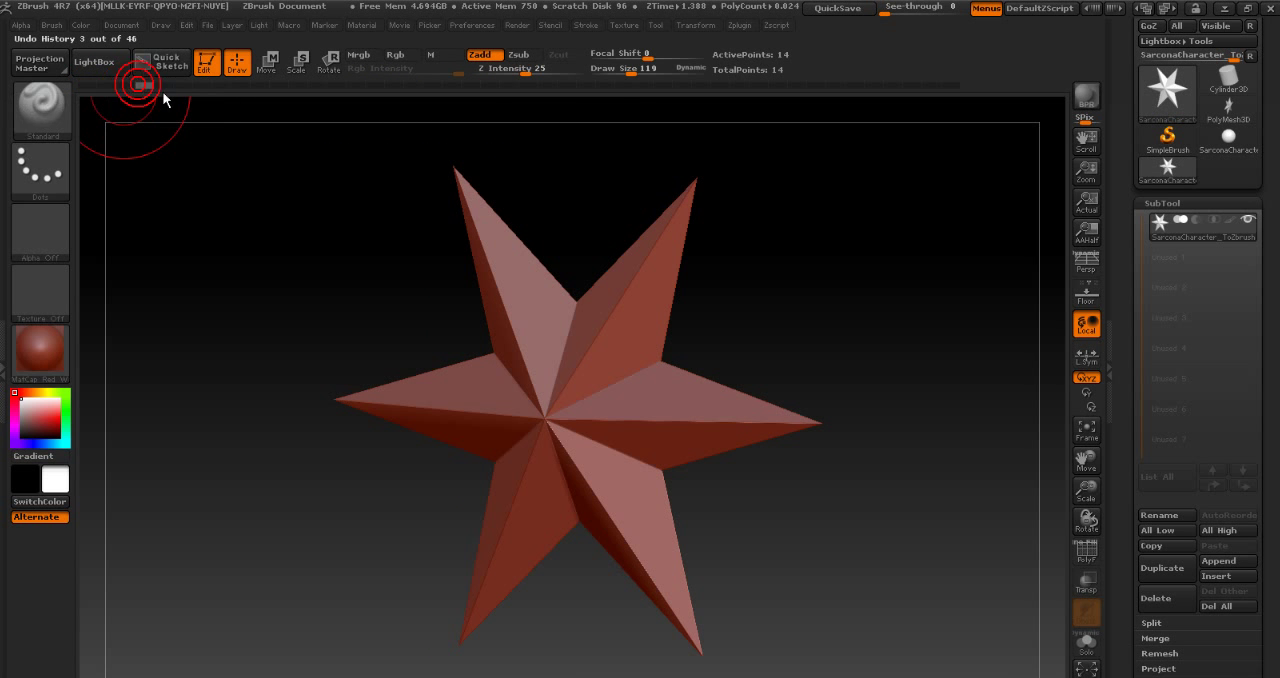
pyautogui.moveTo(265, 89)
pyautogui.mouseDown()
pyautogui.moveTo(346, 90)
pyautogui.moveTo(298, 93)
pyautogui.mouseUp()
pyautogui.moveTo(271, 449)
pyautogui.mouseDown()
pyautogui.moveTo(257, 452)
pyautogui.moveTo(310, 459)
pyautogui.moveTo(282, 459)
pyautogui.mouseUp()
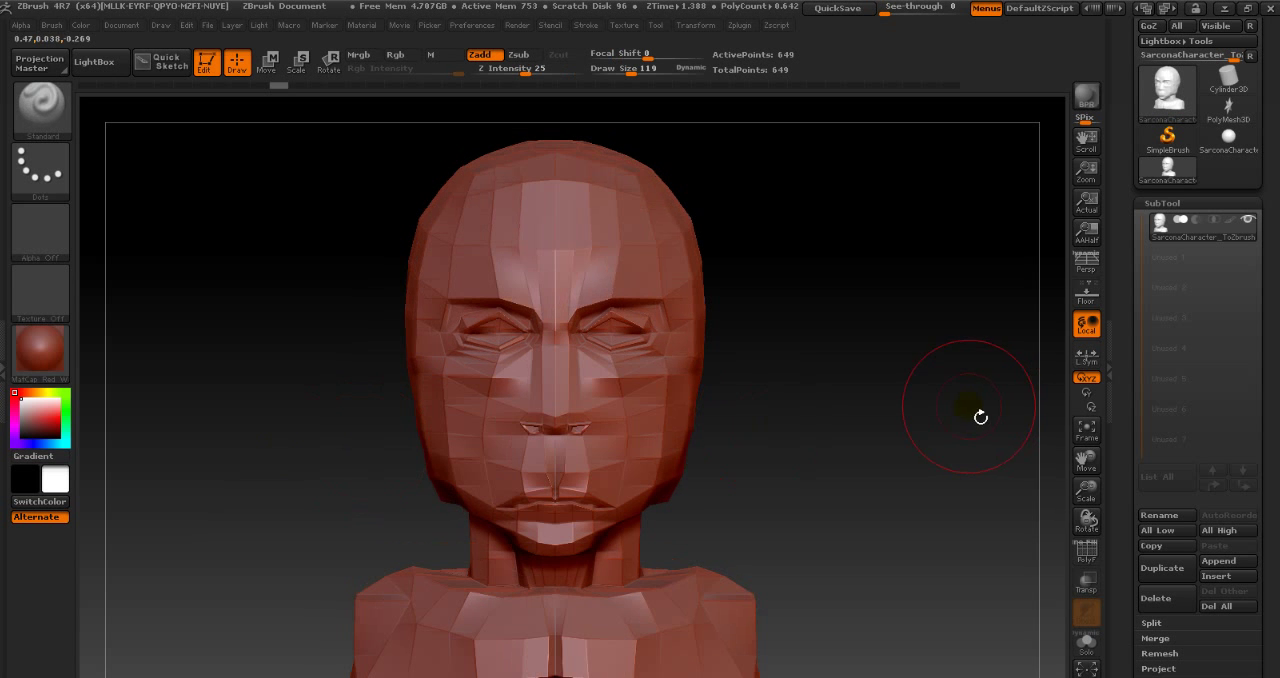
pyautogui.moveTo(823, 394); pyautogui.dragTo(594, 384)
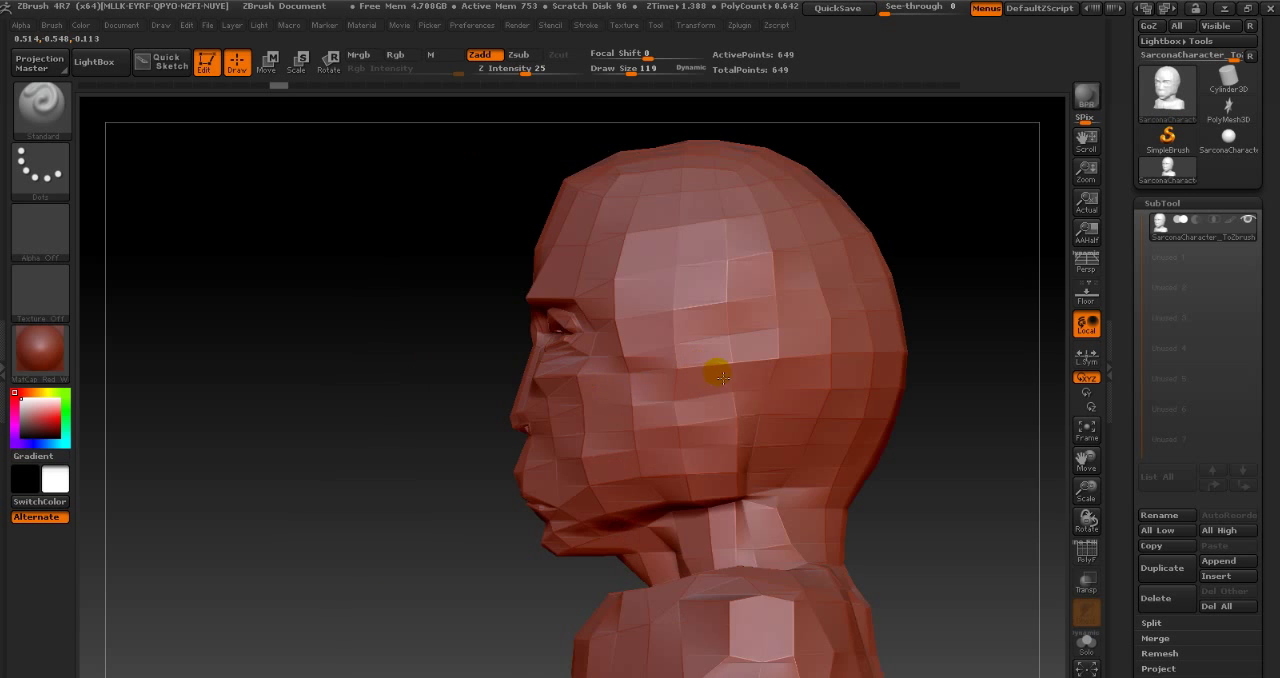
pyautogui.moveTo(722, 377); pyautogui.dragTo(743, 377)
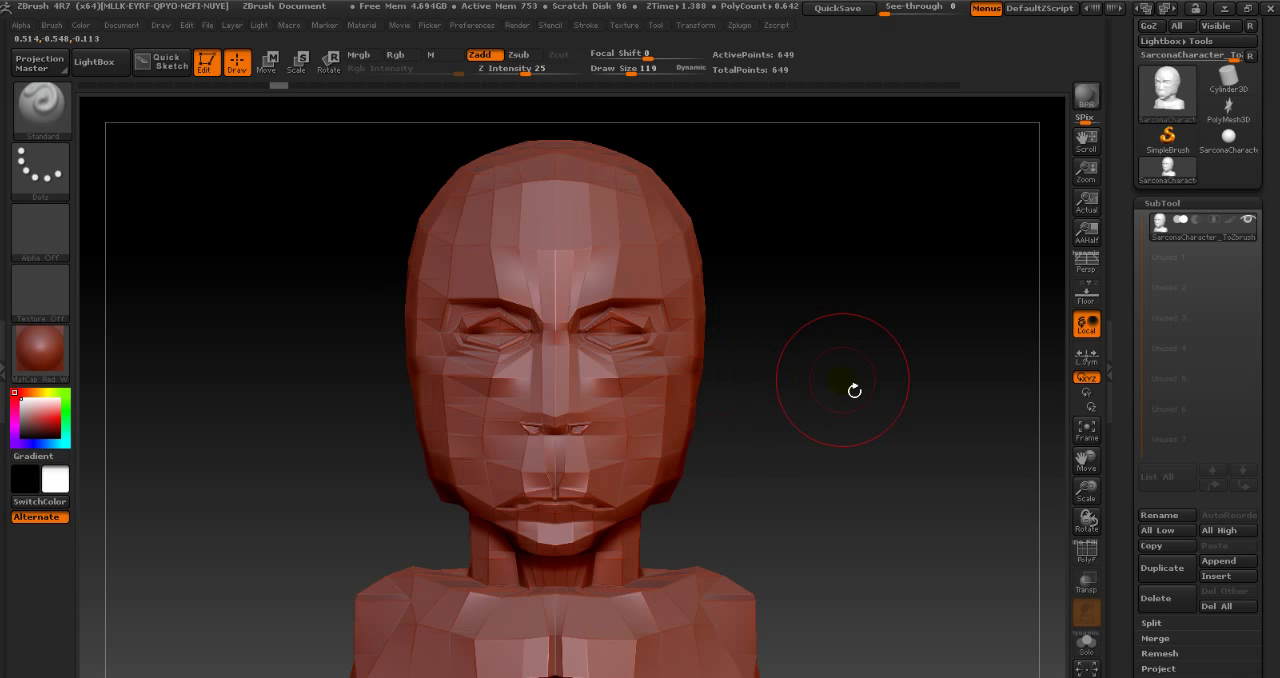
pyautogui.moveTo(841, 396); pyautogui.dragTo(837, 383)
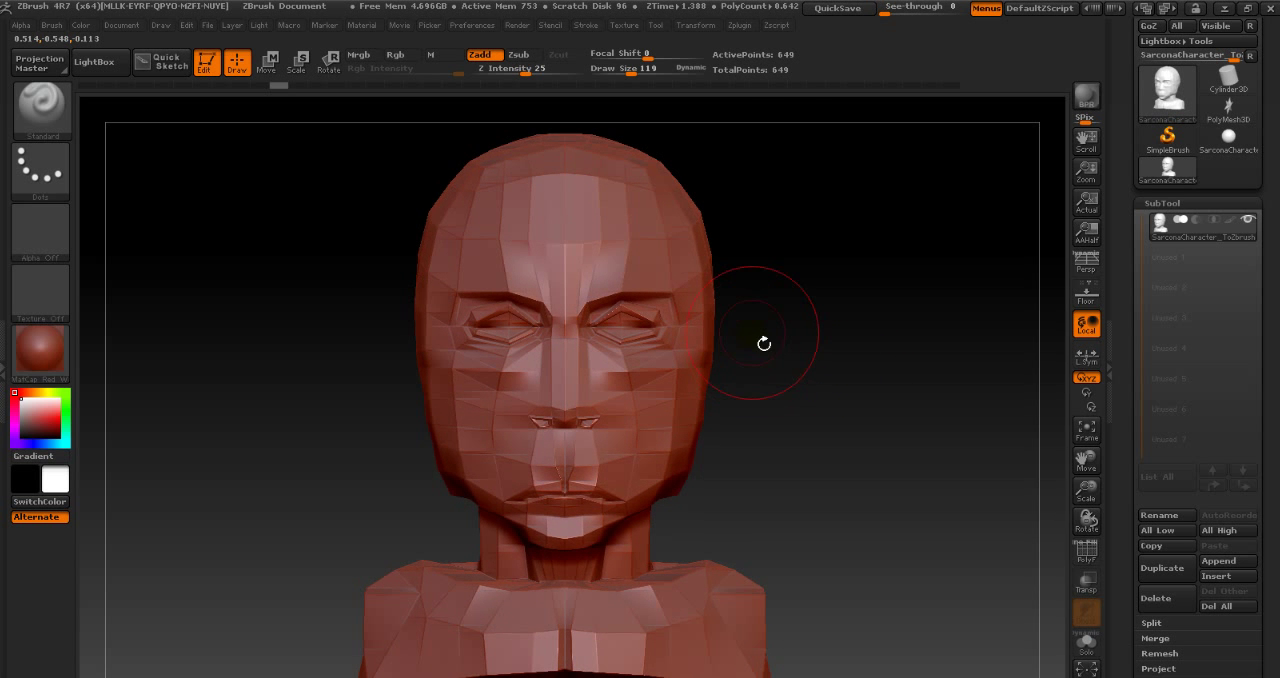
# - Set the draw size to 175 and try a stroke on the upper side of the head, accepting removal of the newer undo history entries
pyautogui.press('s')
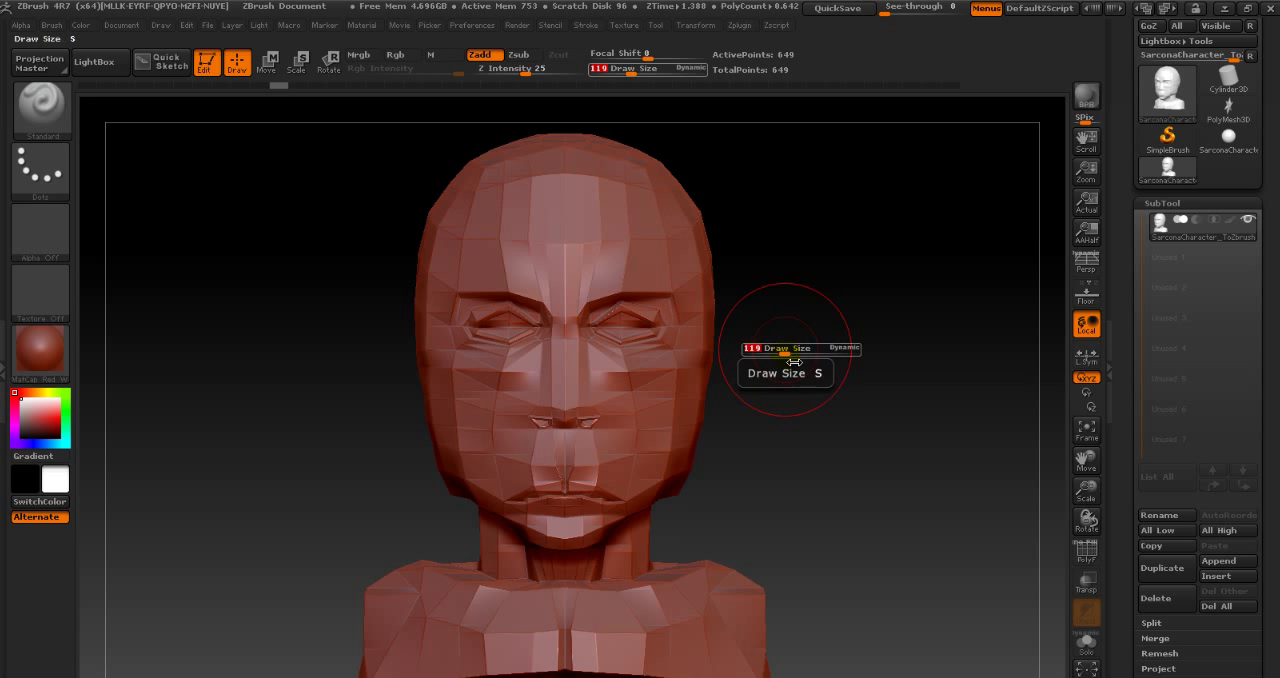
pyautogui.moveTo(794, 362)
pyautogui.mouseDown()
pyautogui.moveTo(816, 355)
pyautogui.moveTo(794, 355)
pyautogui.moveTo(806, 364)
pyautogui.mouseUp()
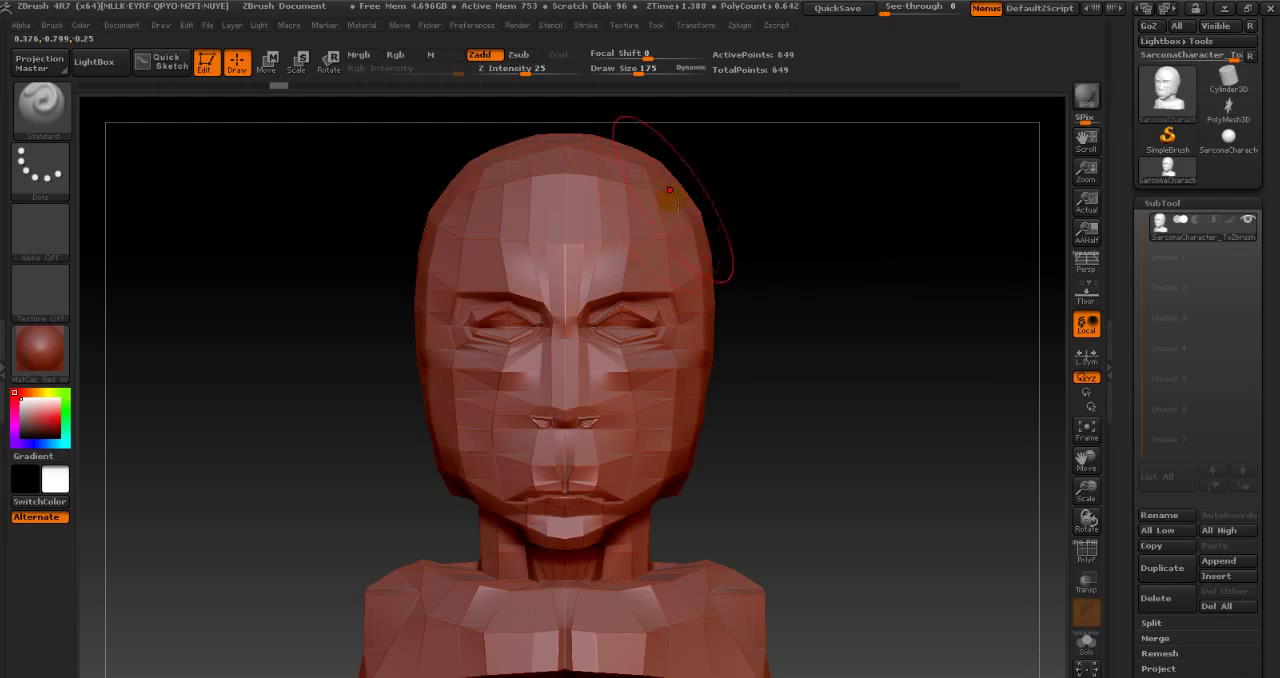
pyautogui.click(706, 215)
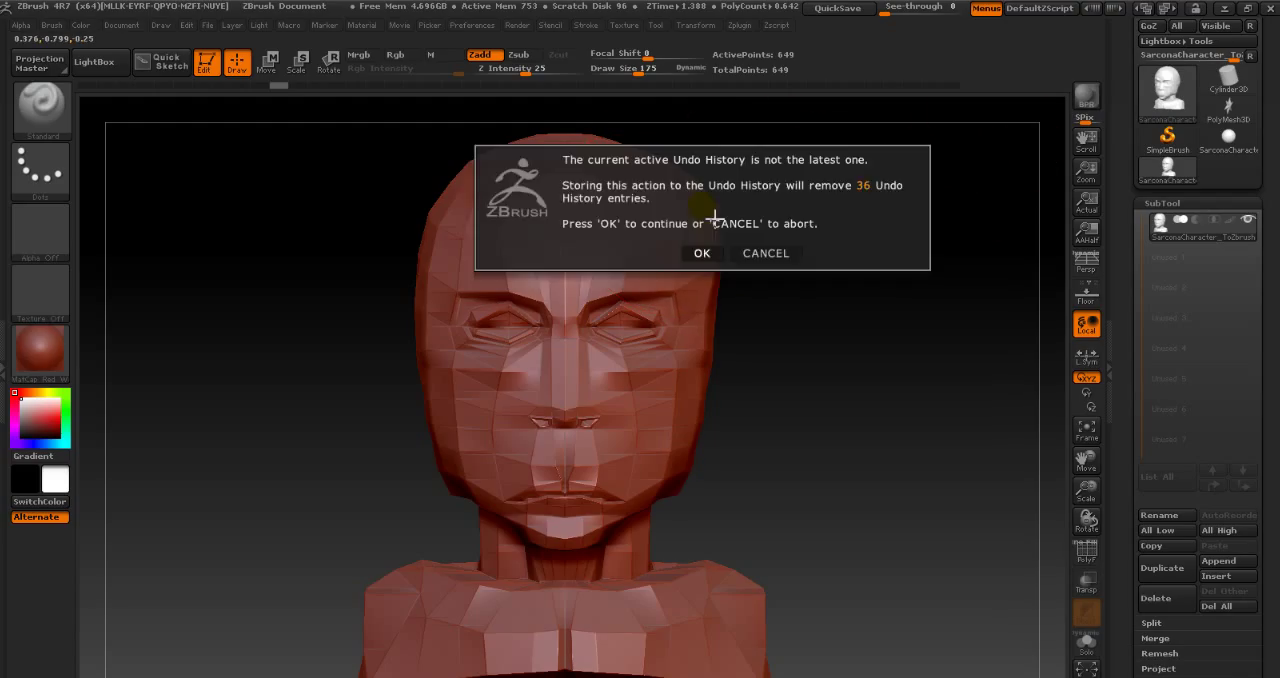
pyautogui.click(720, 259)
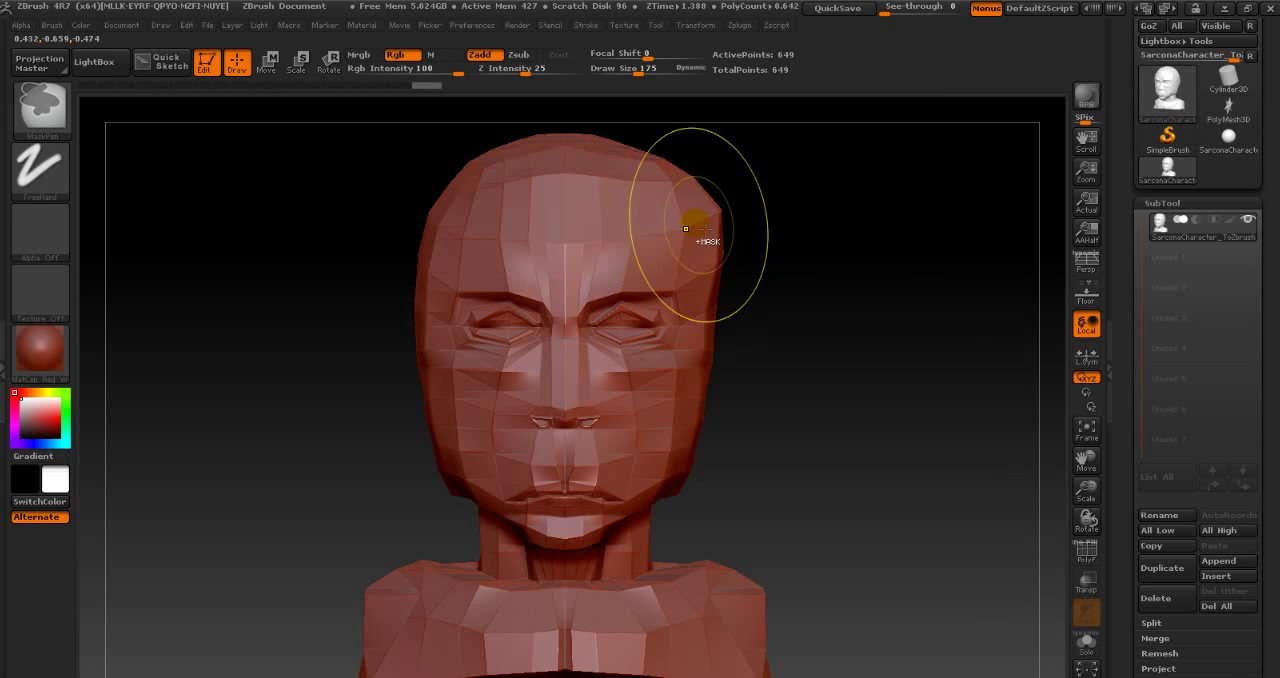
# - Try a stroke on the upper side of the head at Z Intensity 93, then undo it
pyautogui.click(530, 73)
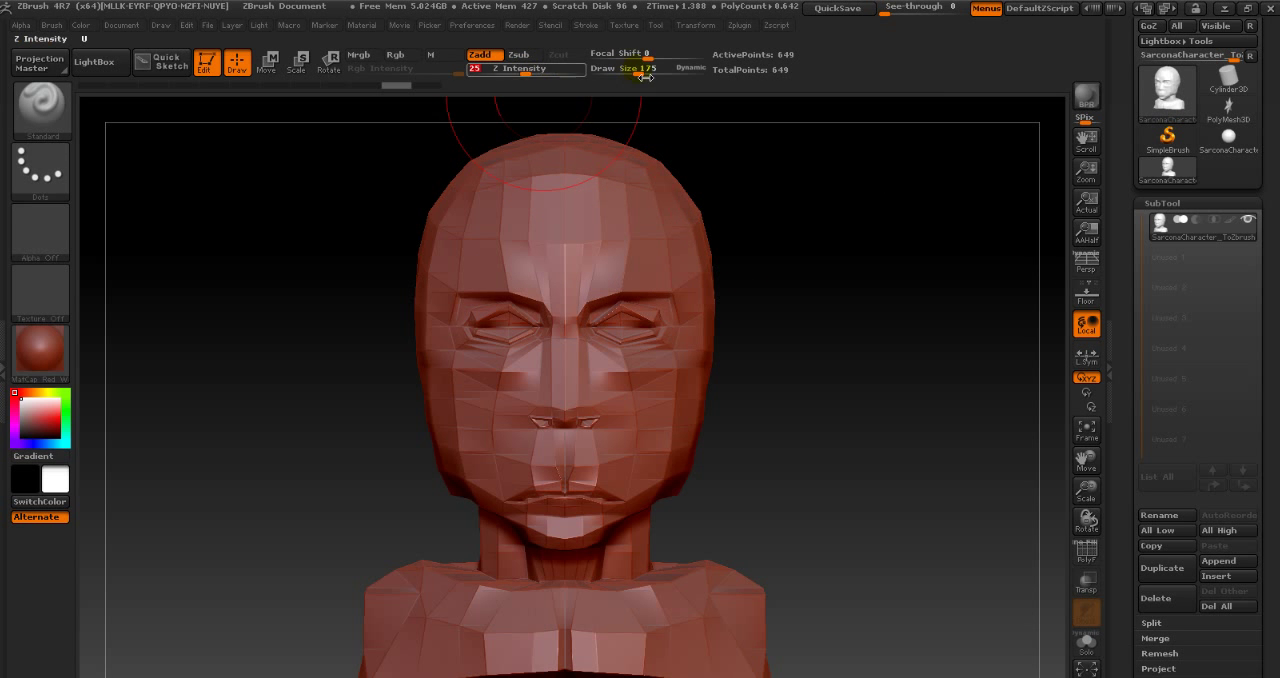
pyautogui.click(547, 74)
pyautogui.moveTo(580, 81); pyautogui.dragTo(588, 81)
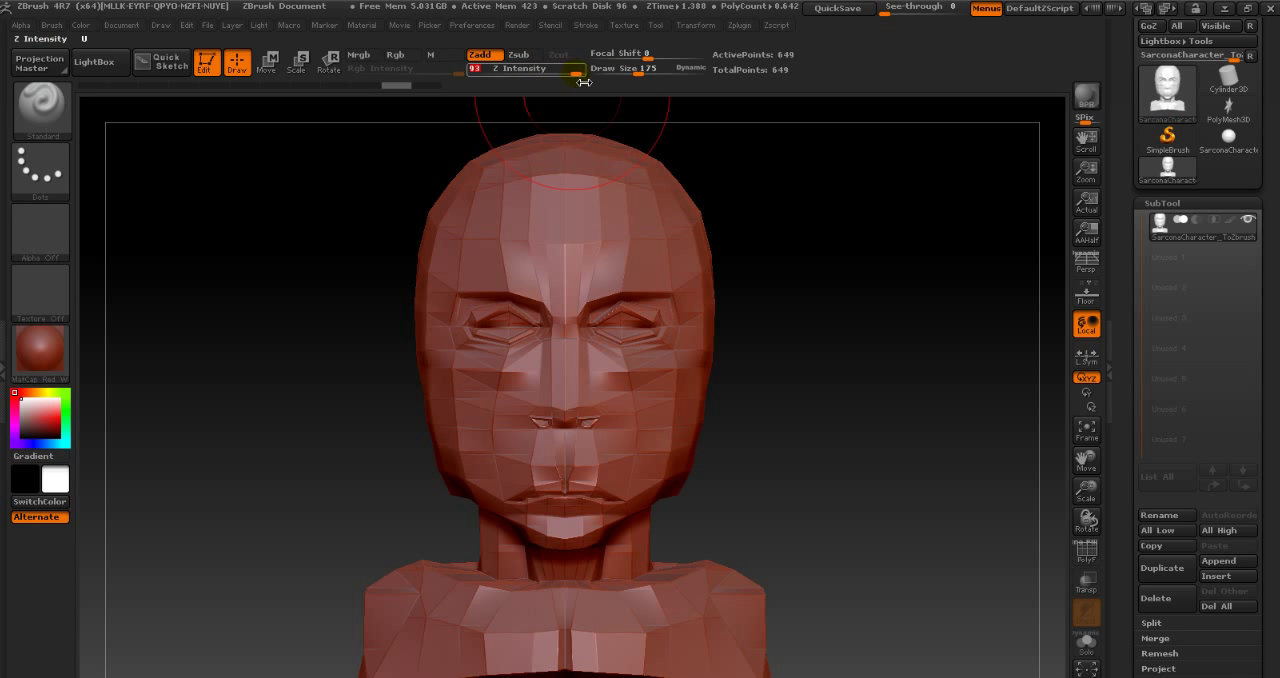
pyautogui.moveTo(685, 198); pyautogui.dragTo(714, 246)
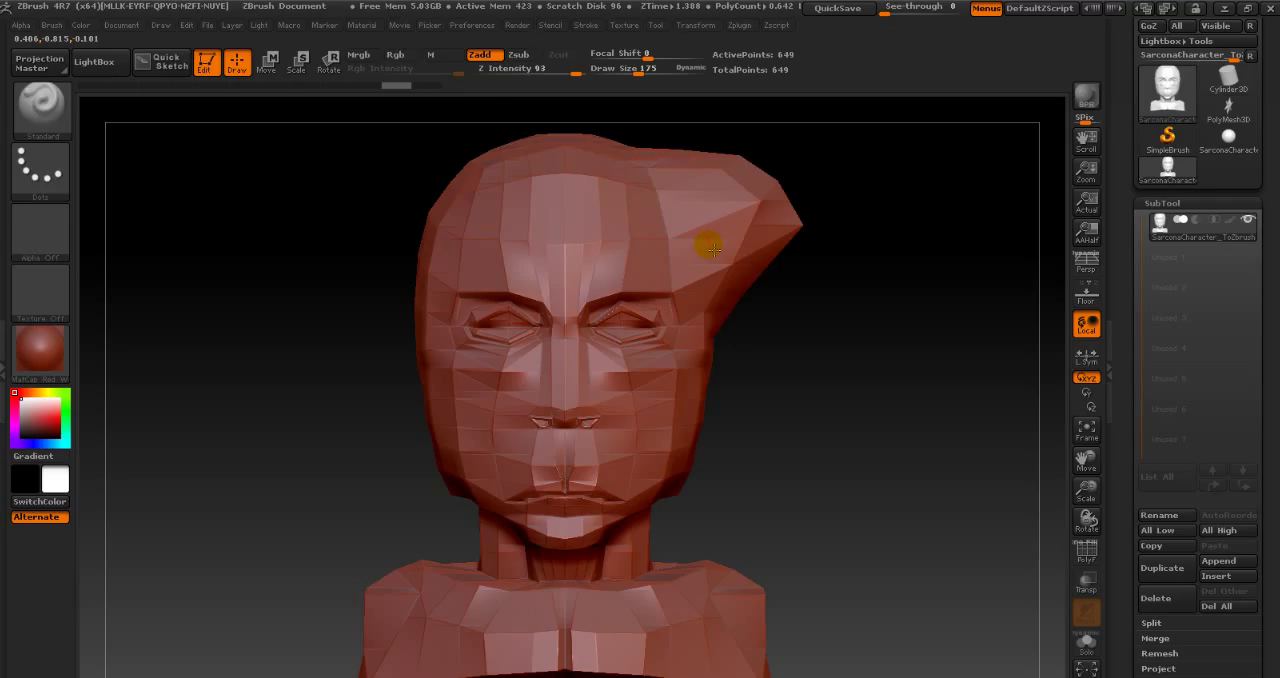
pyautogui.hotkey('ctrl', 'z')
# - Set the Z Intensity to 12 and look over the current brush and stroke type, keeping Standard and Dots
pyautogui.moveTo(556, 74); pyautogui.dragTo(535, 79)
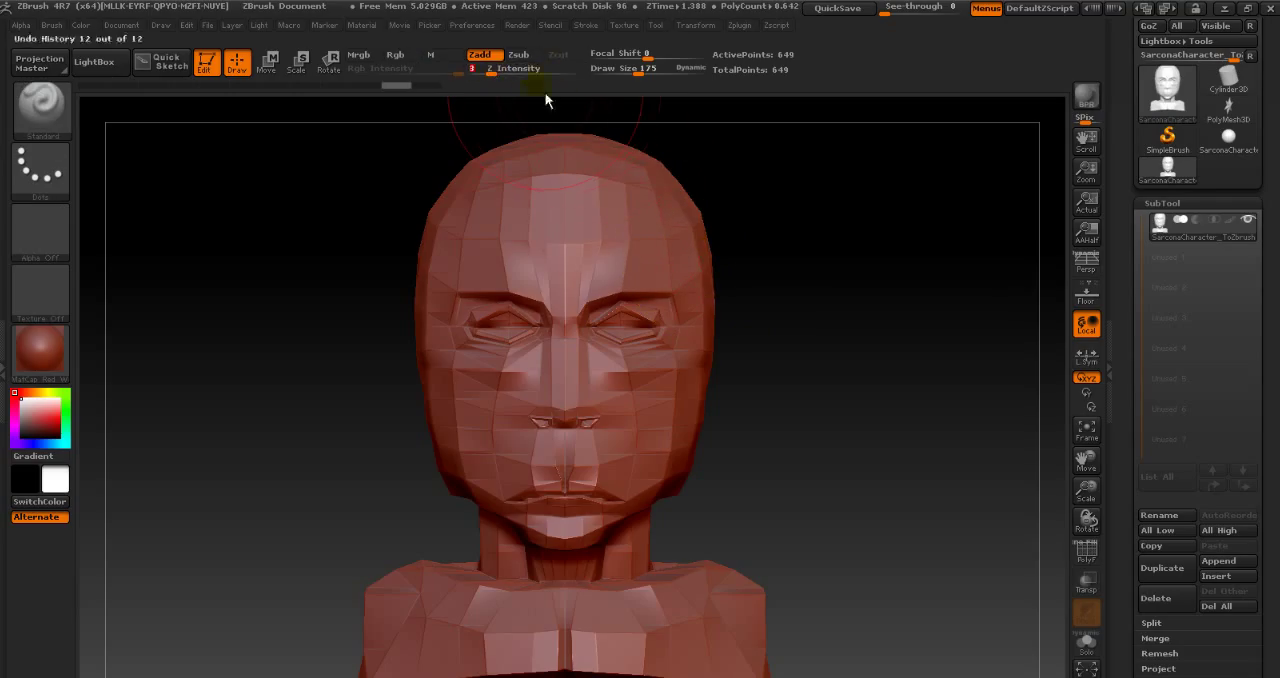
pyautogui.moveTo(503, 75)
pyautogui.mouseDown()
pyautogui.moveTo(568, 76)
pyautogui.moveTo(510, 80)
pyautogui.mouseUp()
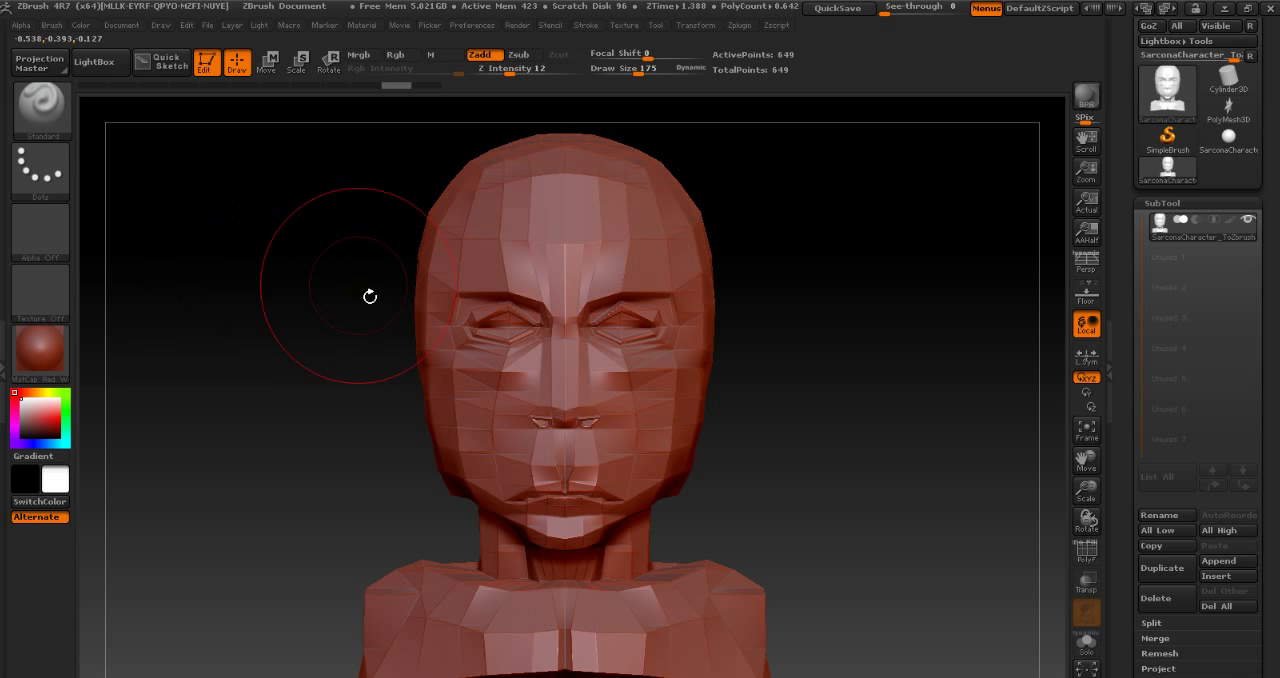
pyautogui.click(38, 110)
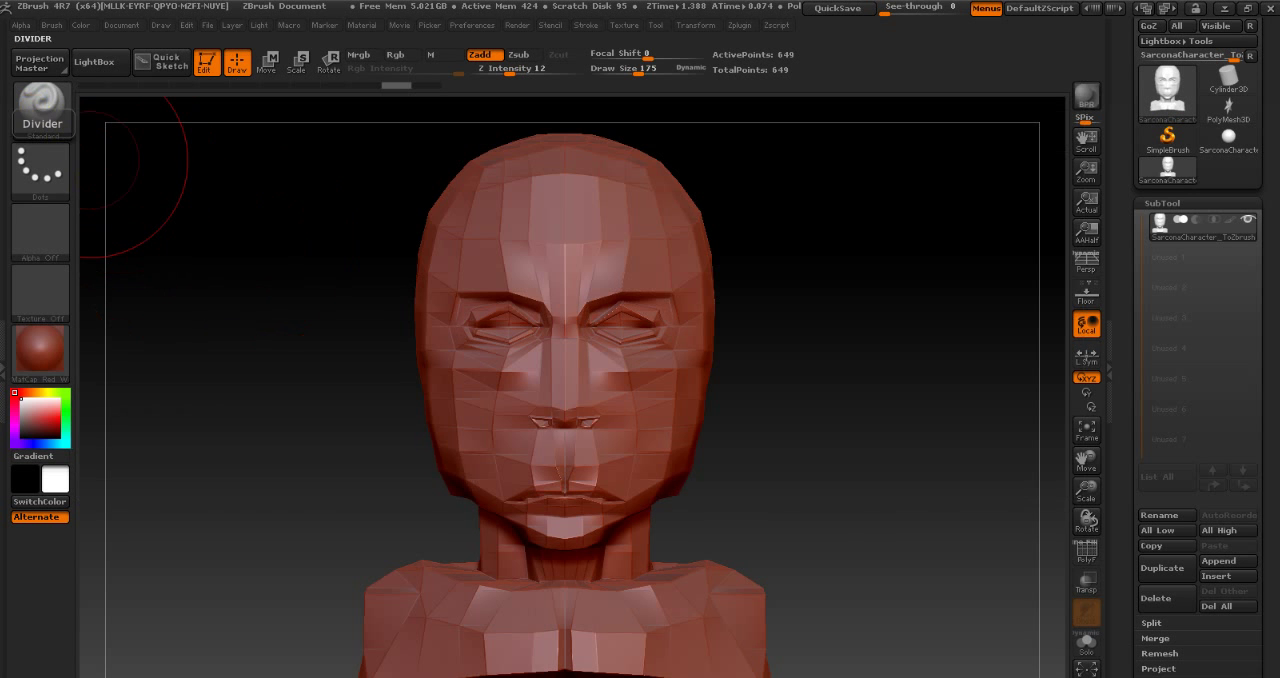
pyautogui.click(42, 118)
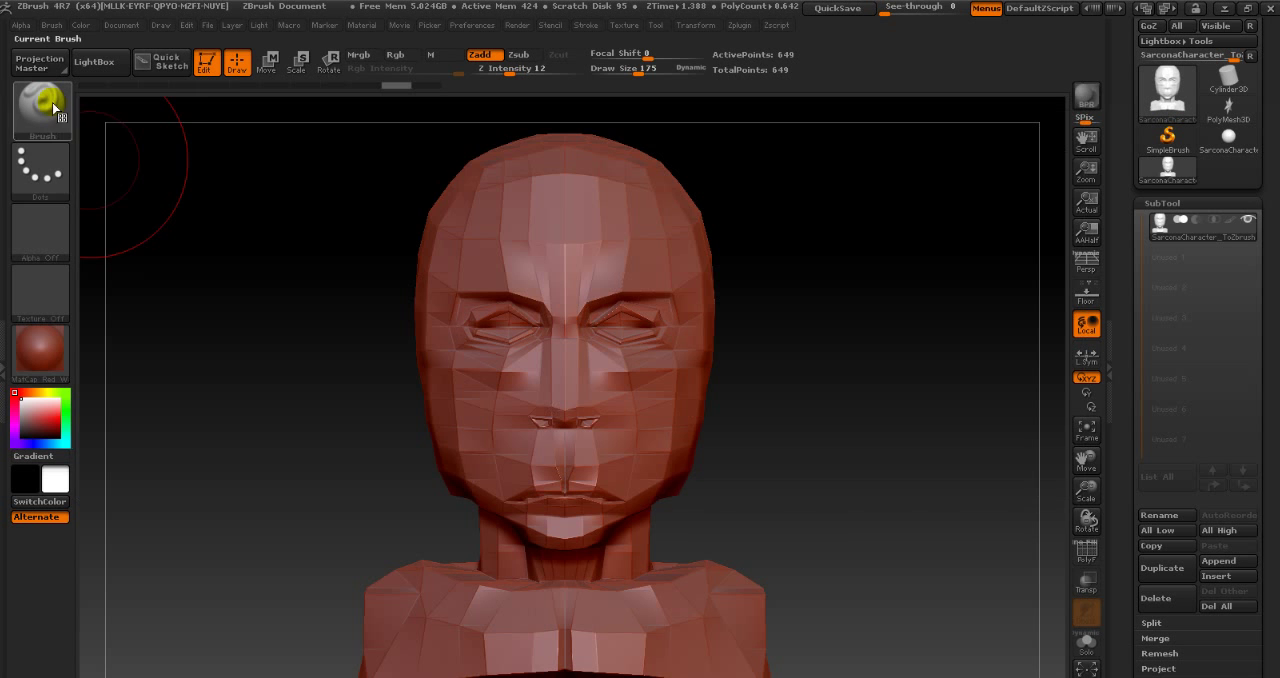
pyautogui.click(40, 172)
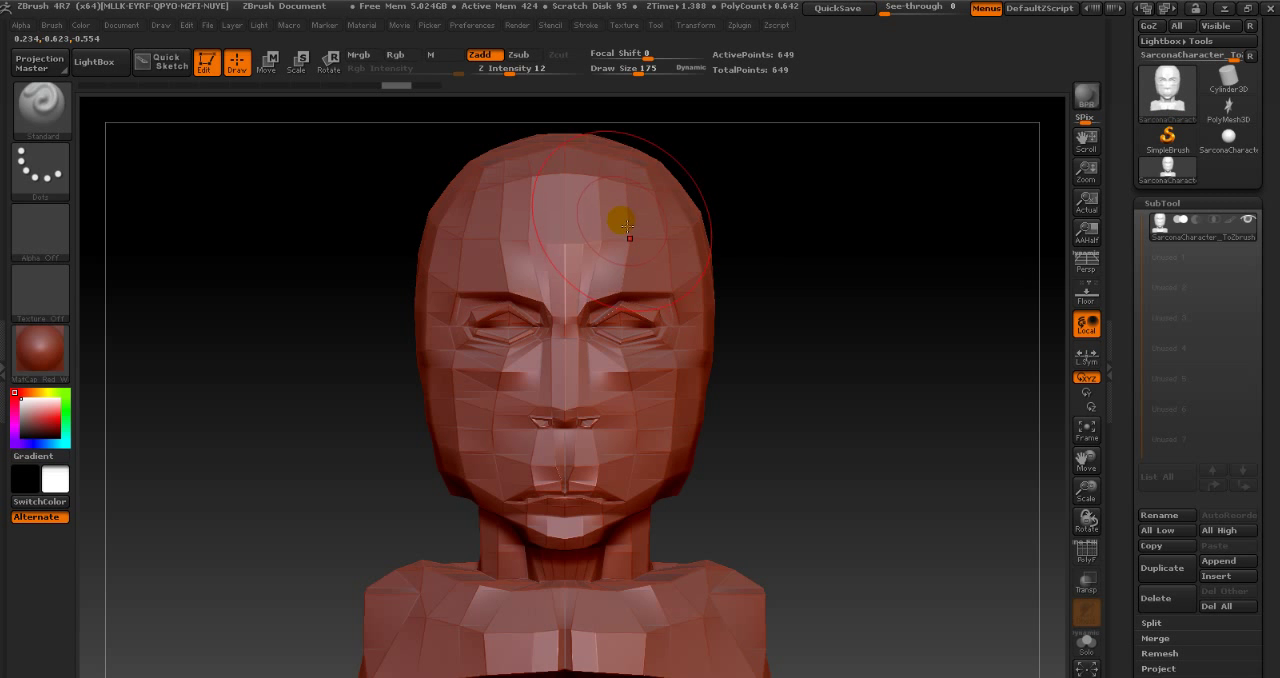
# - Subdivide the low-poly bust four times
pyautogui.press('ctrl')
pyautogui.press('ctrl')
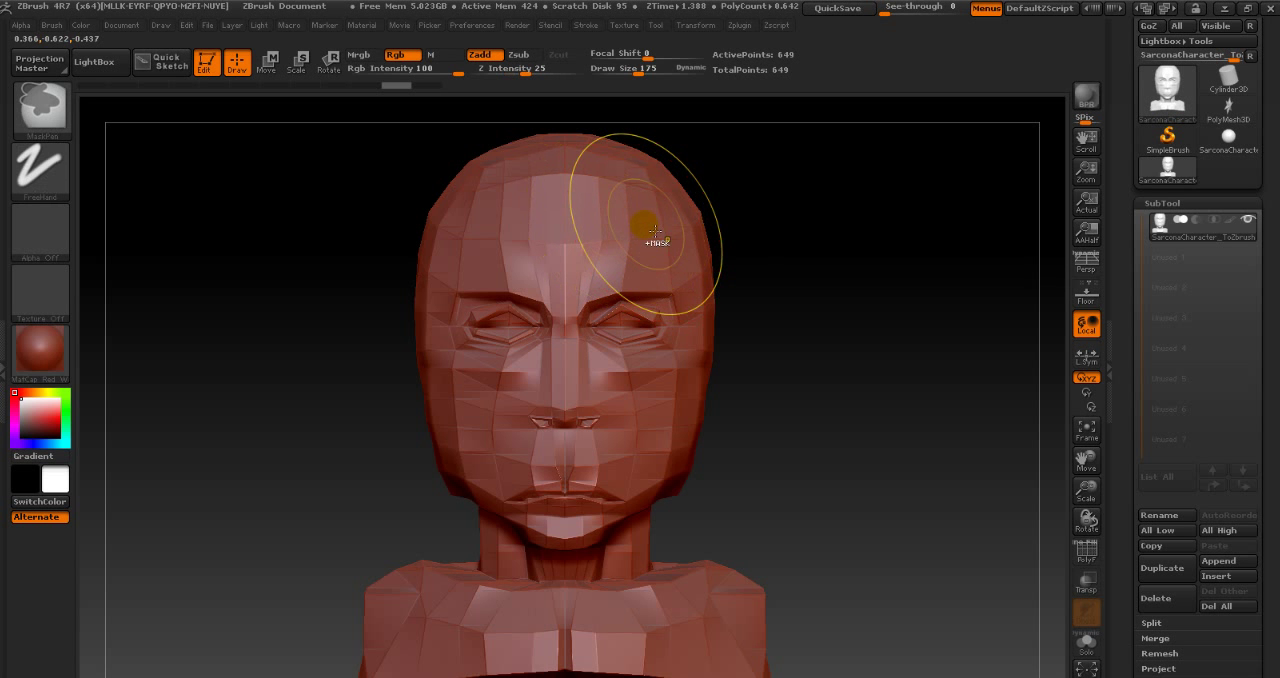
pyautogui.hotkey('ctrl', 'd')
pyautogui.hotkey('ctrl', 'd')
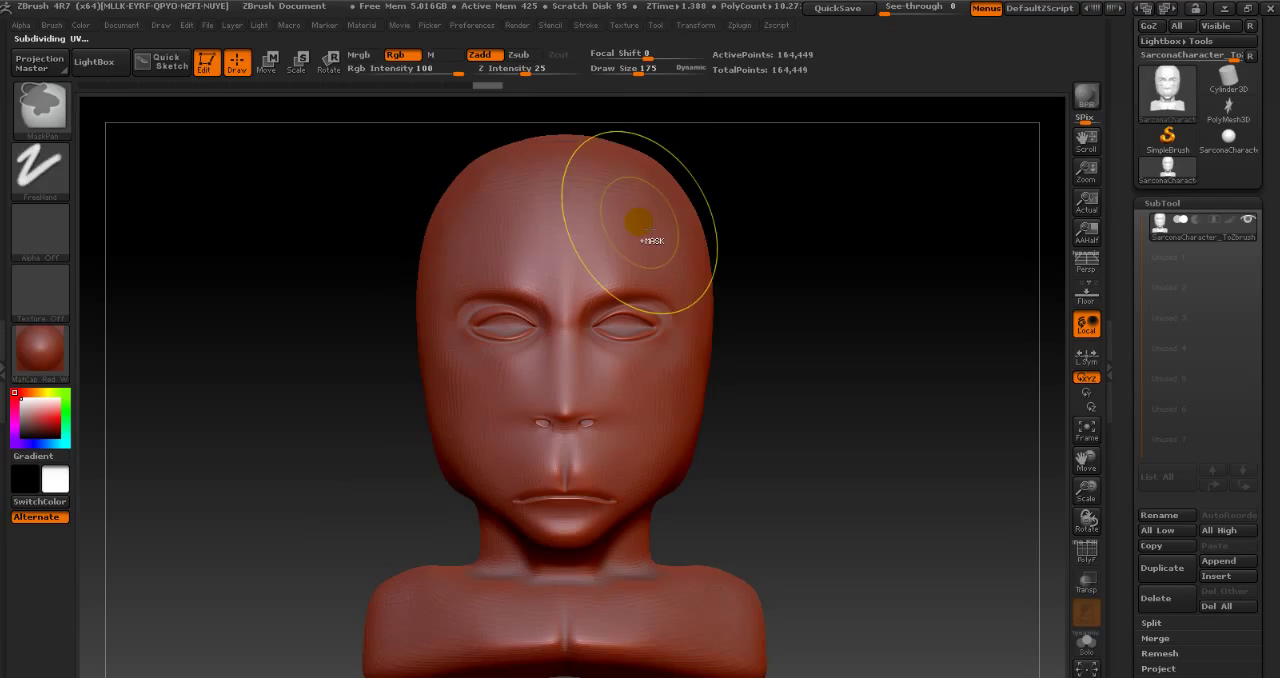
pyautogui.press('ctrl')
pyautogui.press('shift')
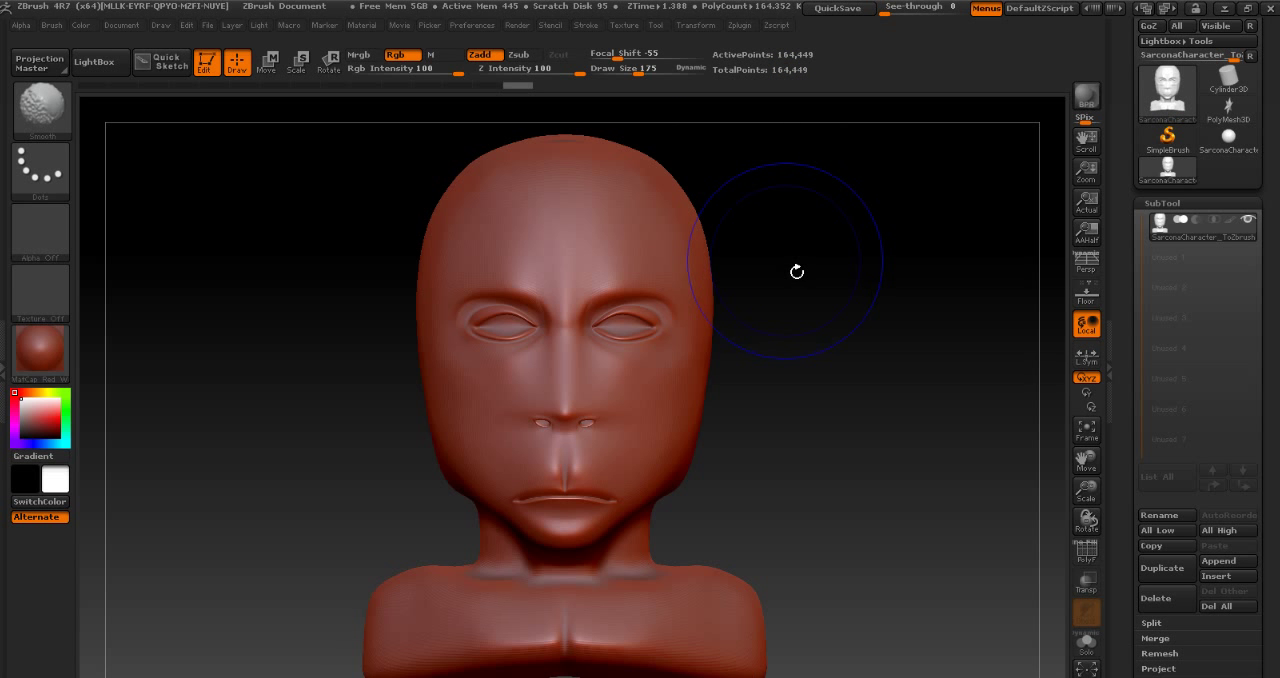
# - Step back and forth between the low and high subdivision levels of the bust to compare them
pyautogui.hotkey('shift', 'd')
pyautogui.hotkey('shift', 'd')
pyautogui.hotkey('shift', 'd')
pyautogui.hotkey('shift', 'd')
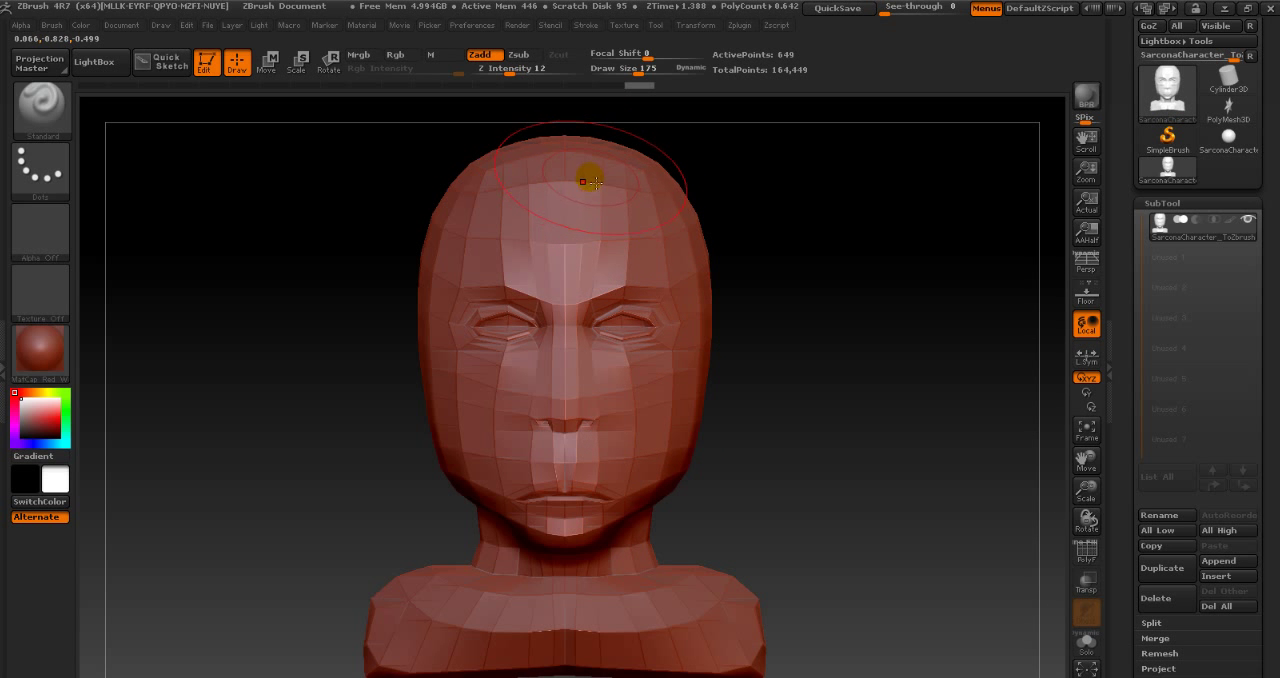
pyautogui.press('d')
pyautogui.press('d')
pyautogui.press('d')
pyautogui.press('d')
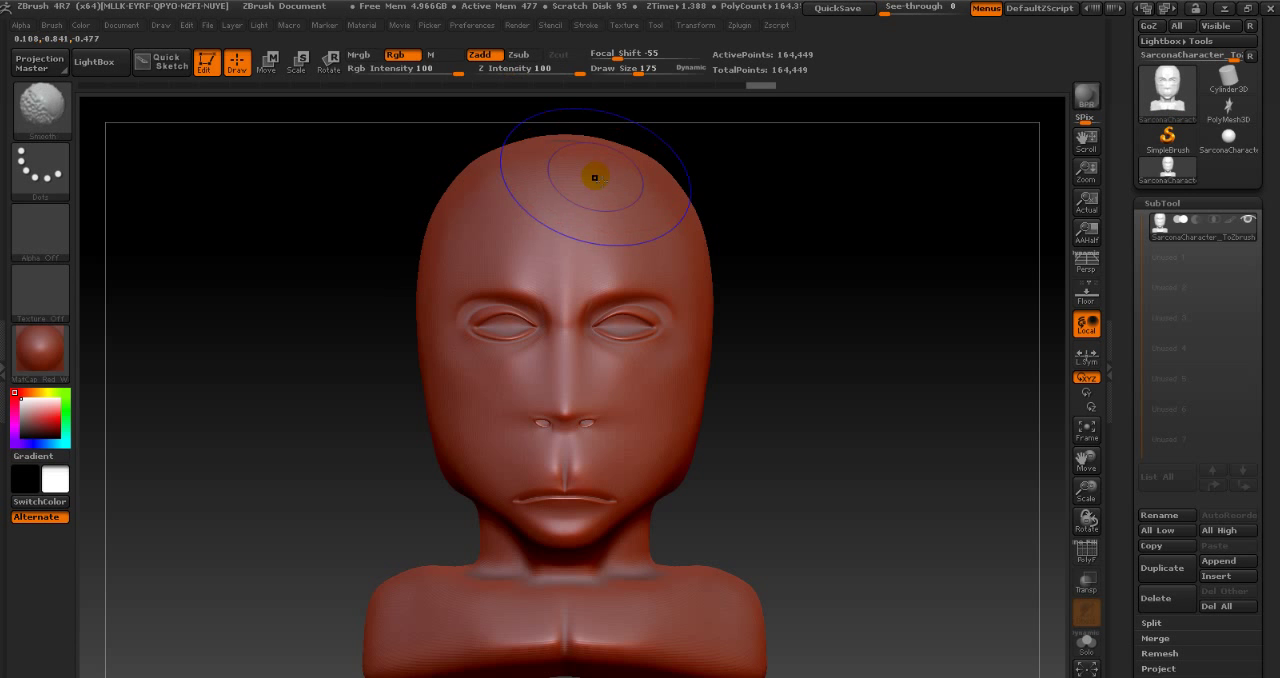
pyautogui.hotkey('shift', 'd')
pyautogui.hotkey('shift', 'd')
pyautogui.hotkey('shift', 'd')
pyautogui.hotkey('shift', 'd')
pyautogui.press('d')
pyautogui.press('d')
pyautogui.press('d')
pyautogui.press('d')
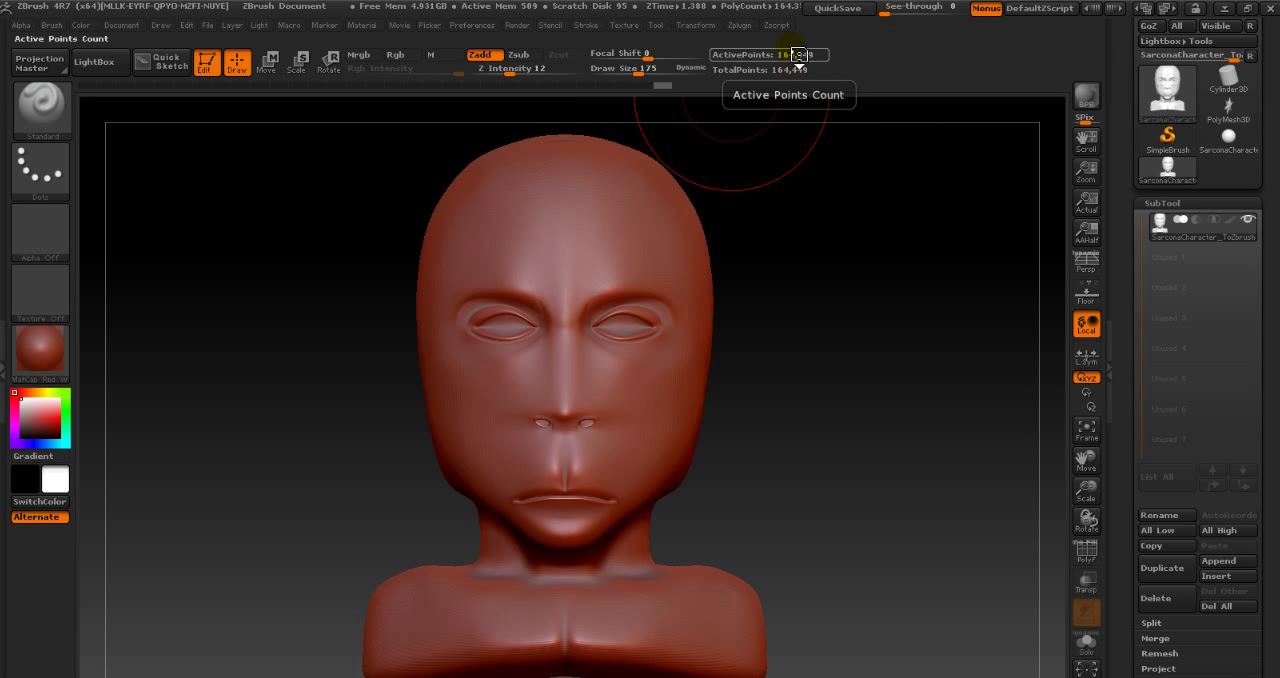
# - Subdivide the bust once more, then step down to its second subdivision level
pyautogui.press('ctrl')
pyautogui.hotkey('ctrl', 'd')
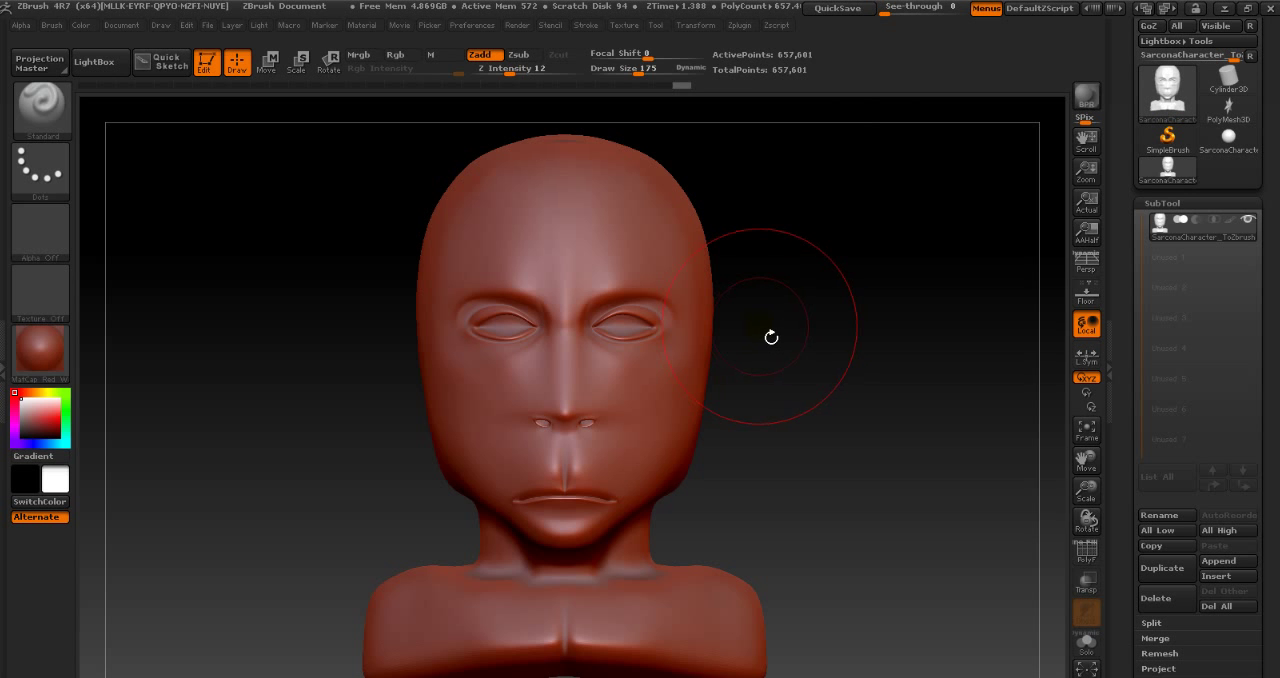
pyautogui.press('shift')
pyautogui.hotkey('shift', 'd')
pyautogui.hotkey('shift', 'd')
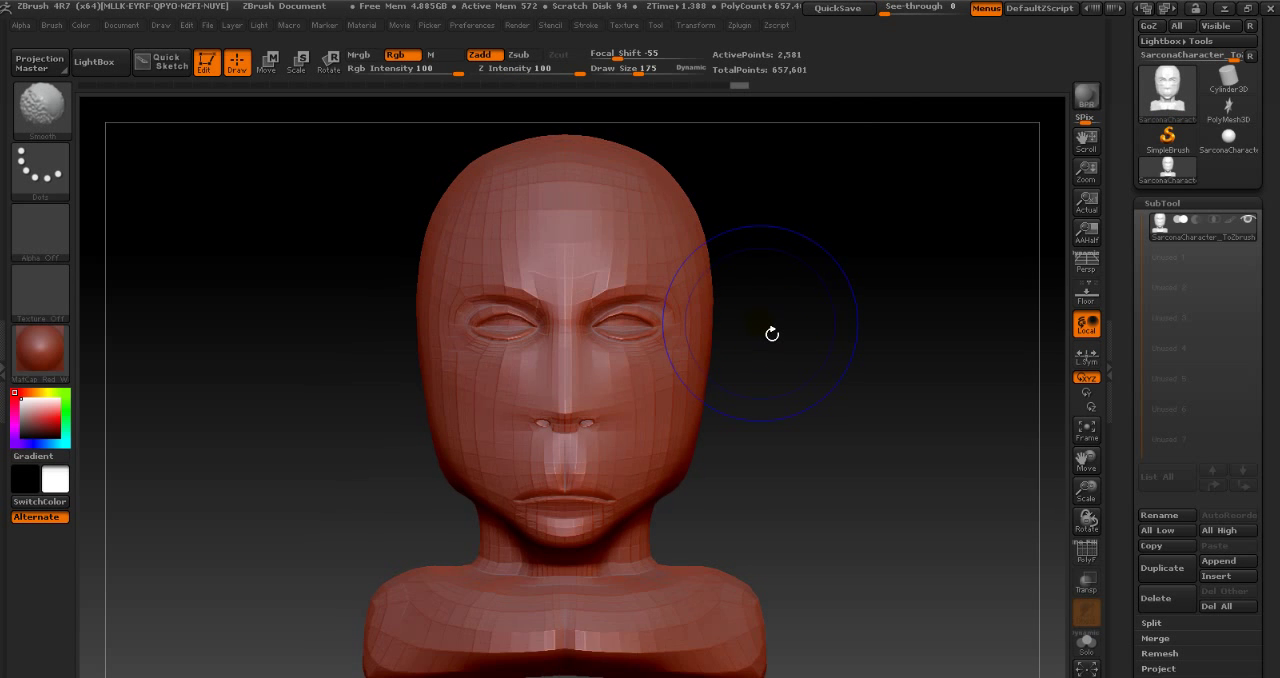
# - Return the bust to its highest subdivision level and inspect the smooth head from the side and front
pyautogui.hotkey('shift', 'f')
pyautogui.press('d')
pyautogui.press('d')
pyautogui.press('d')
pyautogui.hotkey('shift', 'f')
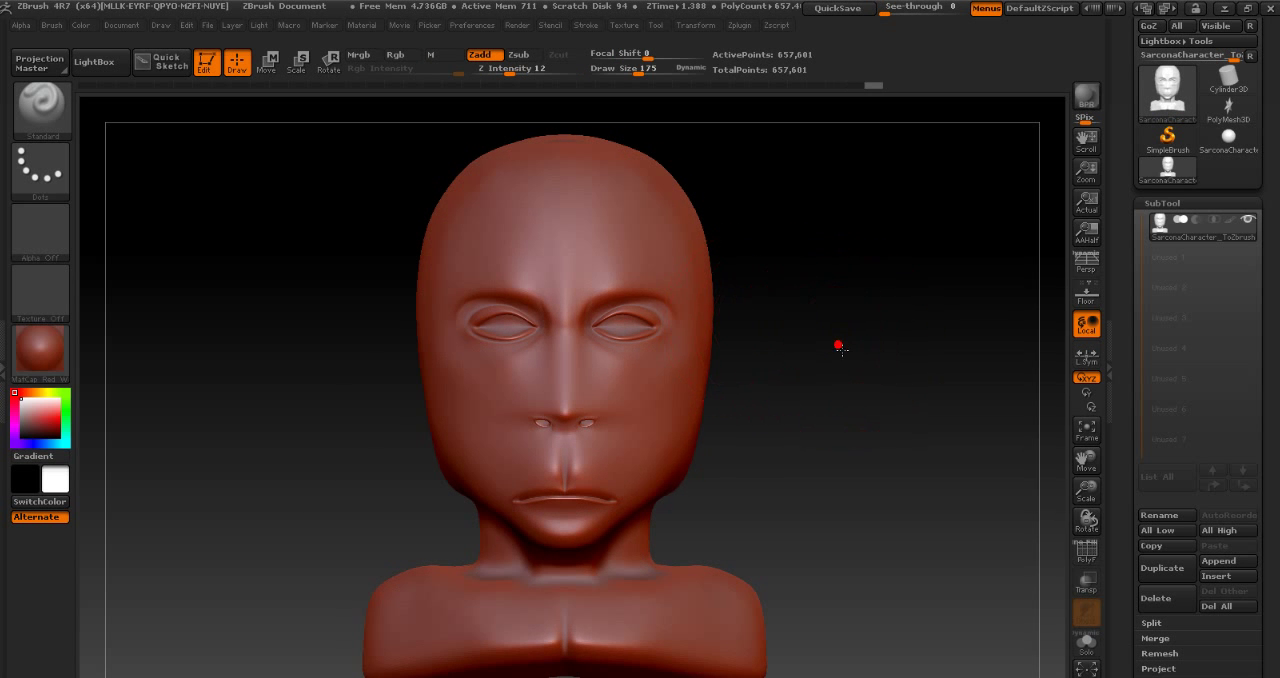
pyautogui.moveTo(837, 346); pyautogui.dragTo(775, 352)
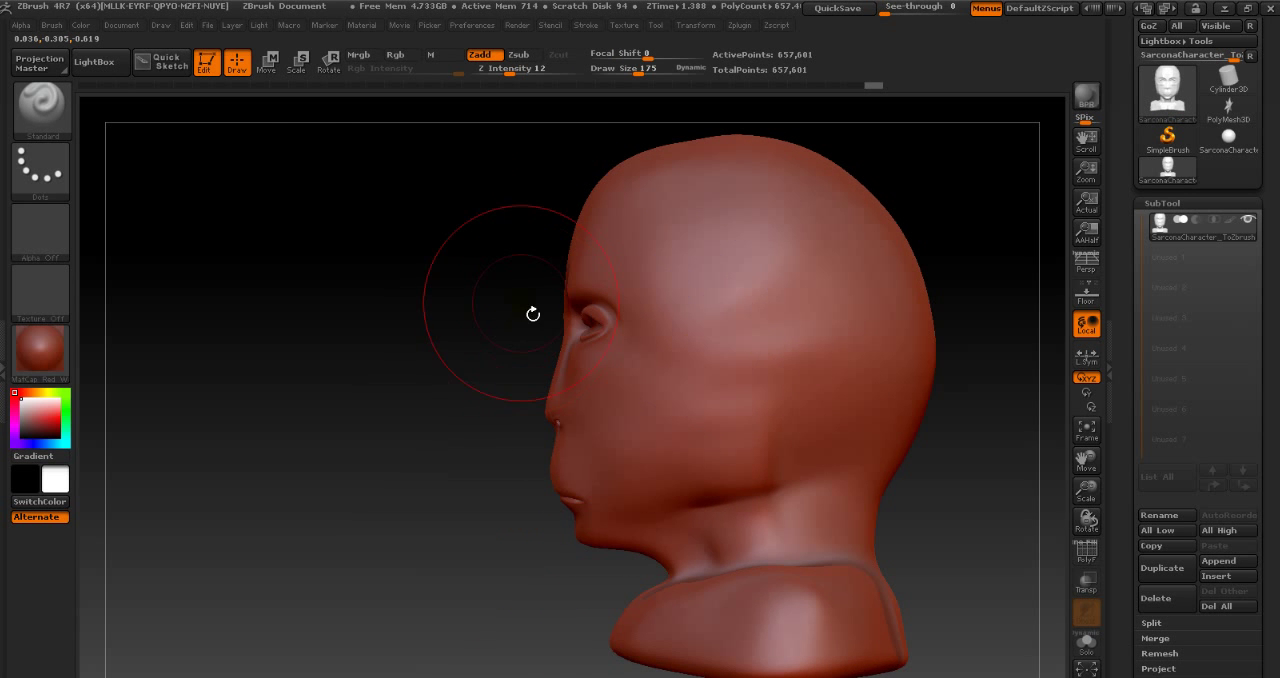
pyautogui.keyDown('shift'); pyautogui.moveTo(446, 297); pyautogui.dragTo(540, 327); pyautogui.keyUp('shift')
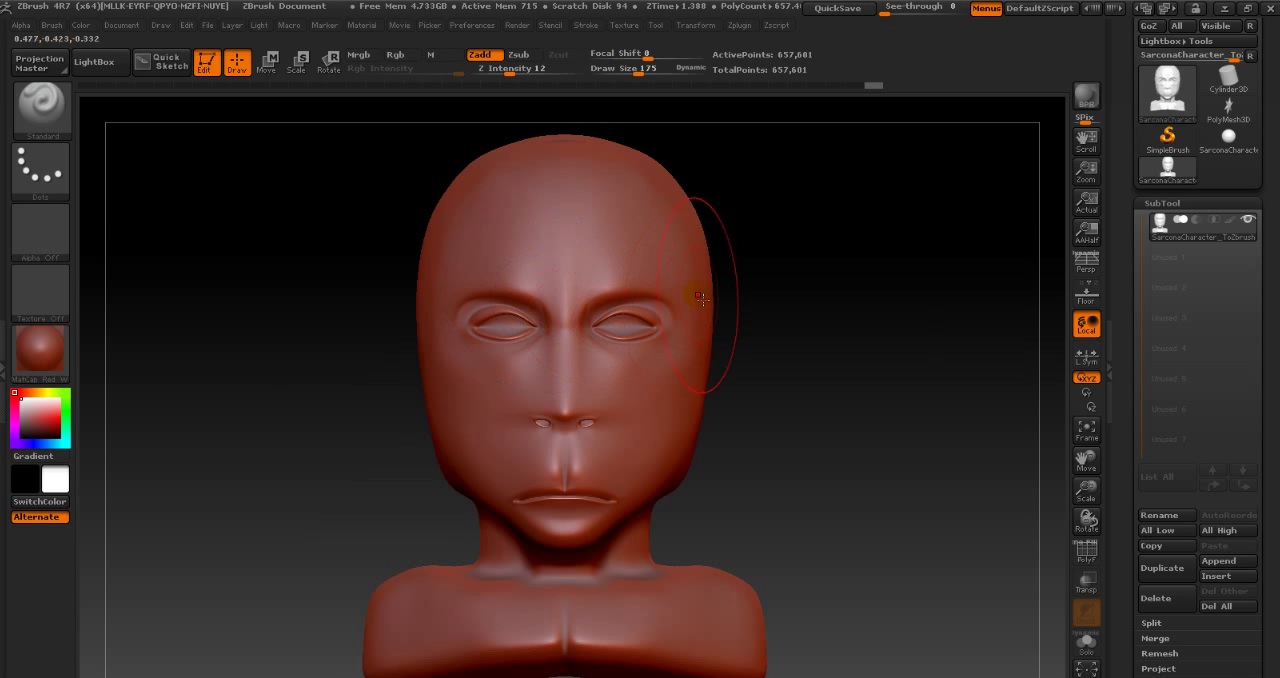
# - Set the draw size to 10, try a thin stroke across the forehead, and undo it
pyautogui.moveTo(320, 282); pyautogui.dragTo(463, 386)
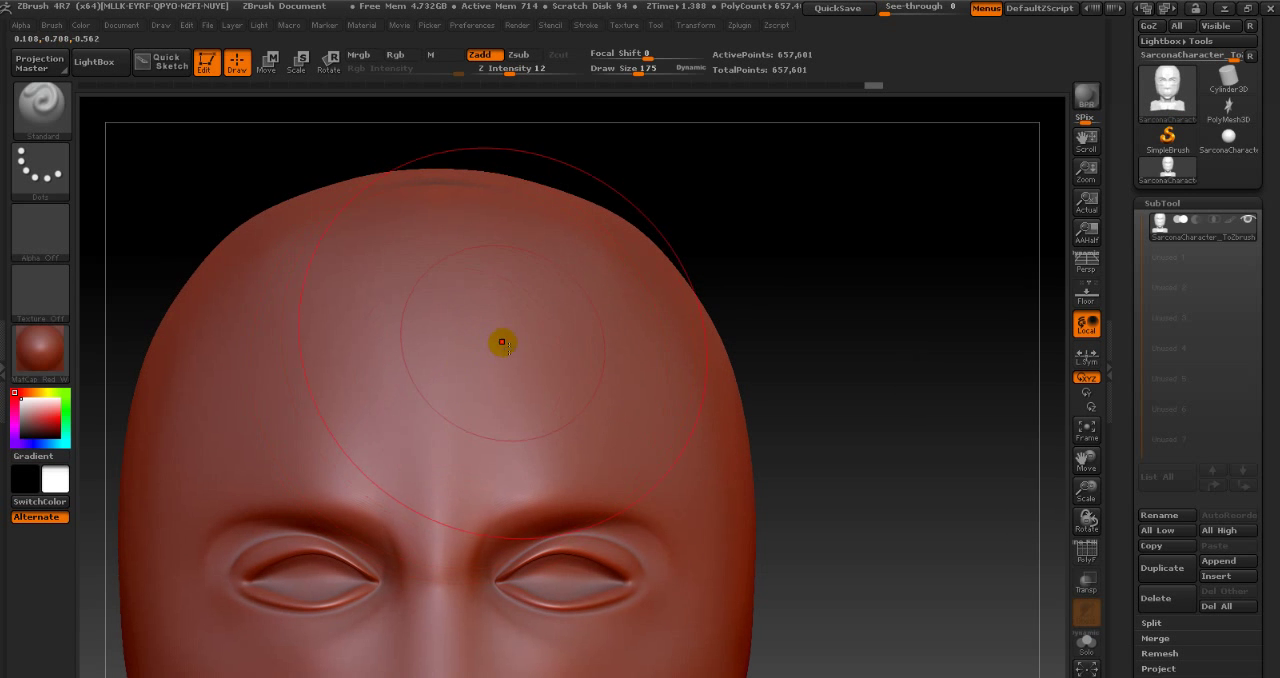
pyautogui.press('s')
pyautogui.moveTo(503, 343); pyautogui.dragTo(478, 356)
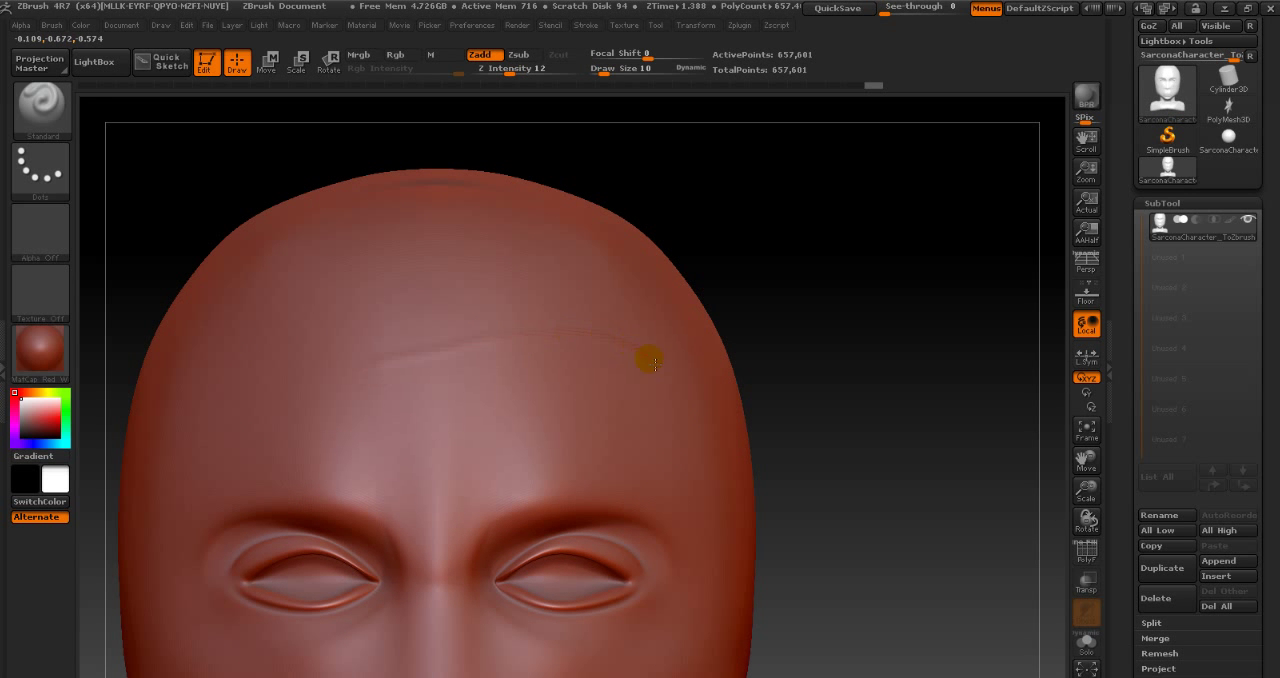
pyautogui.hotkey('ctrl', 'z')
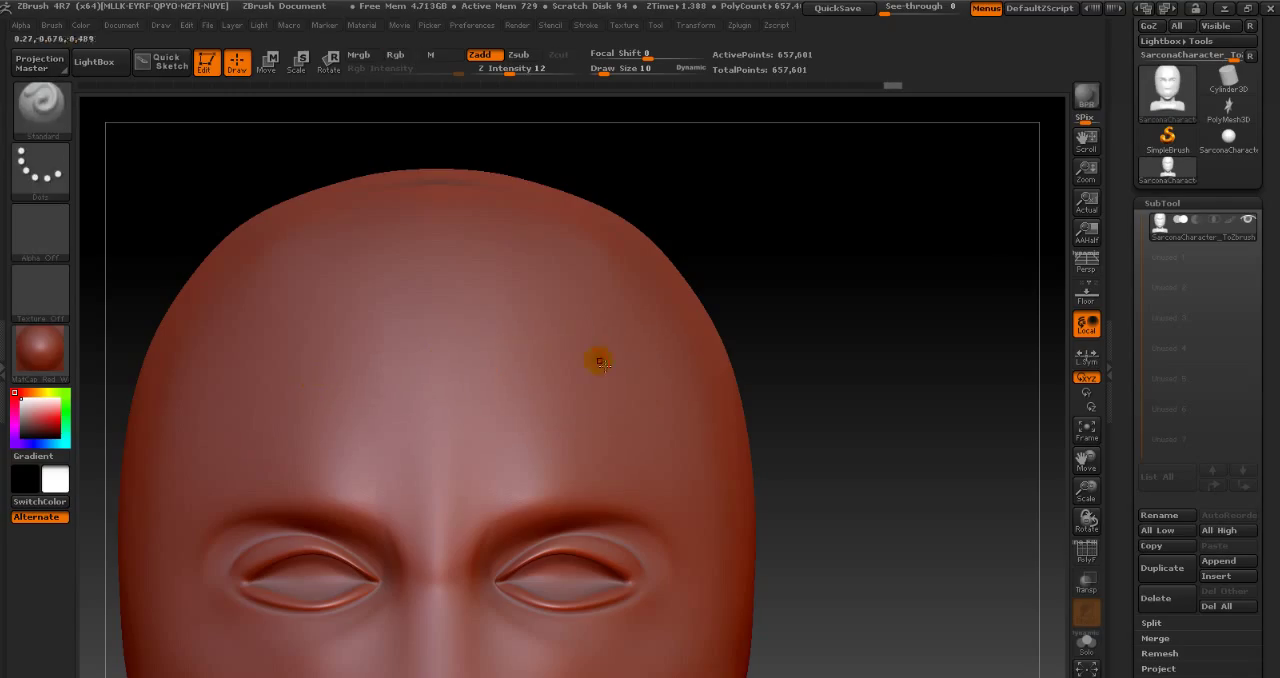
# - Try the FreeHand stroke type on the forehead, undo the marks, and return to the Dots stroke
pyautogui.click(57, 175)
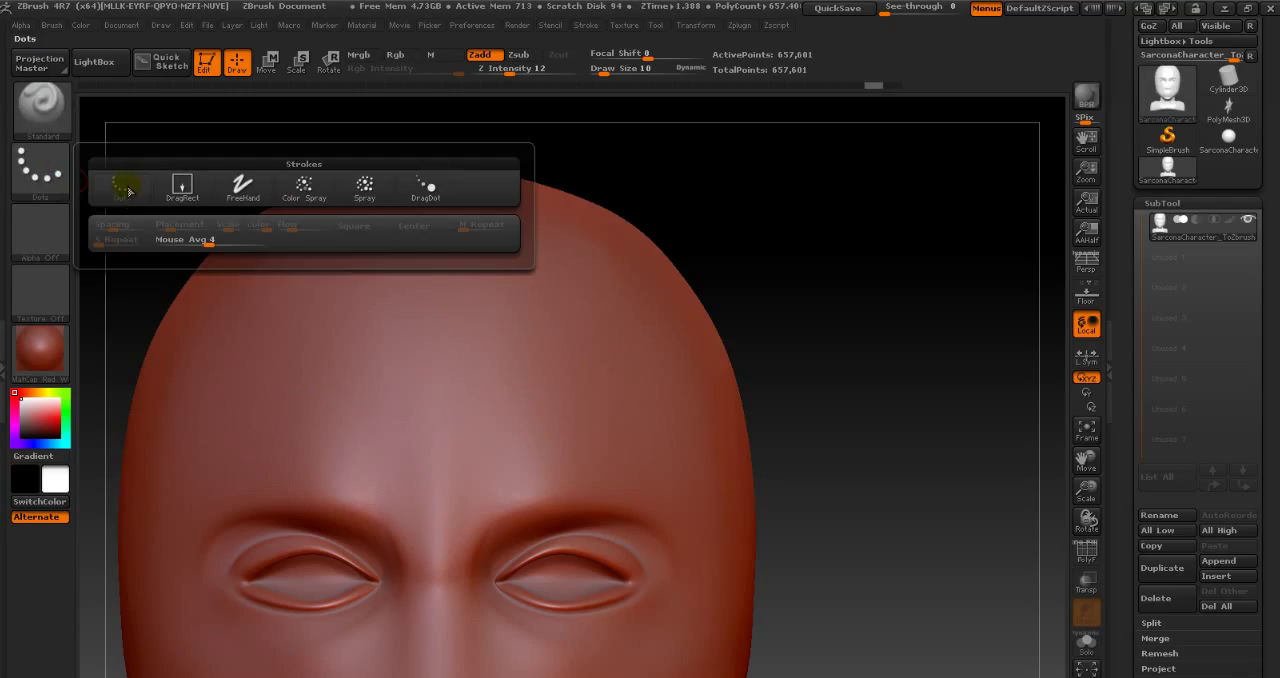
pyautogui.moveTo(129, 191)
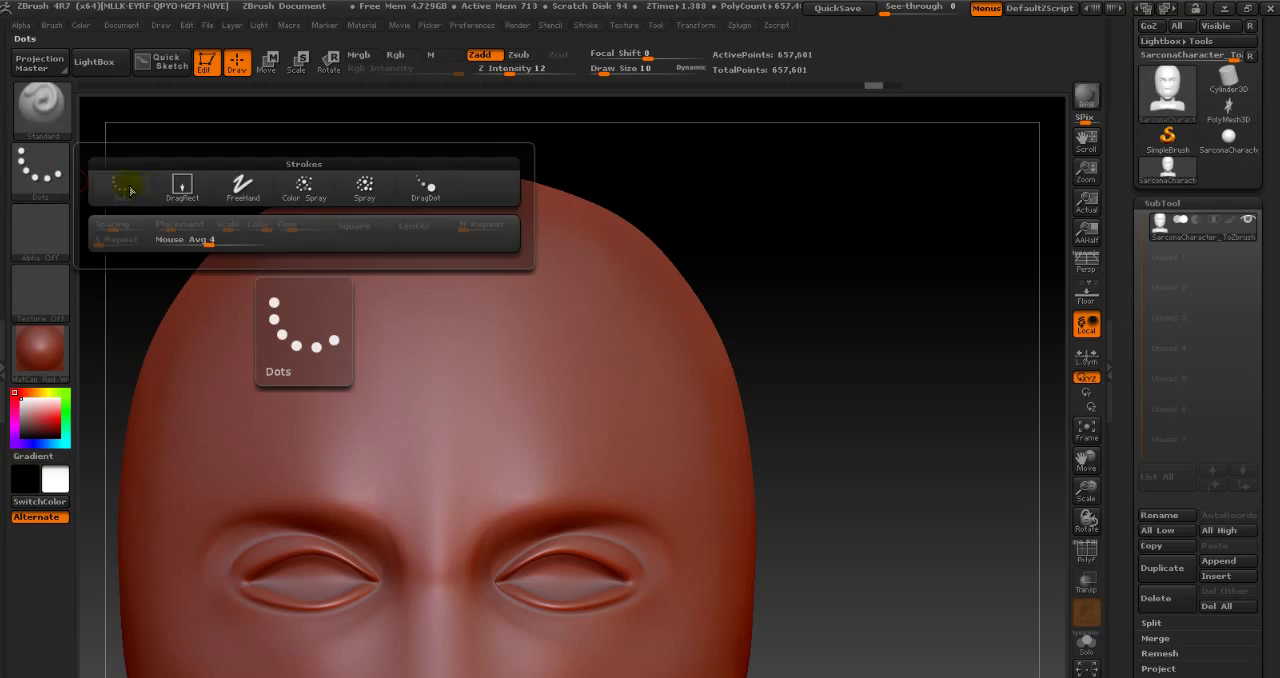
pyautogui.click(233, 186)
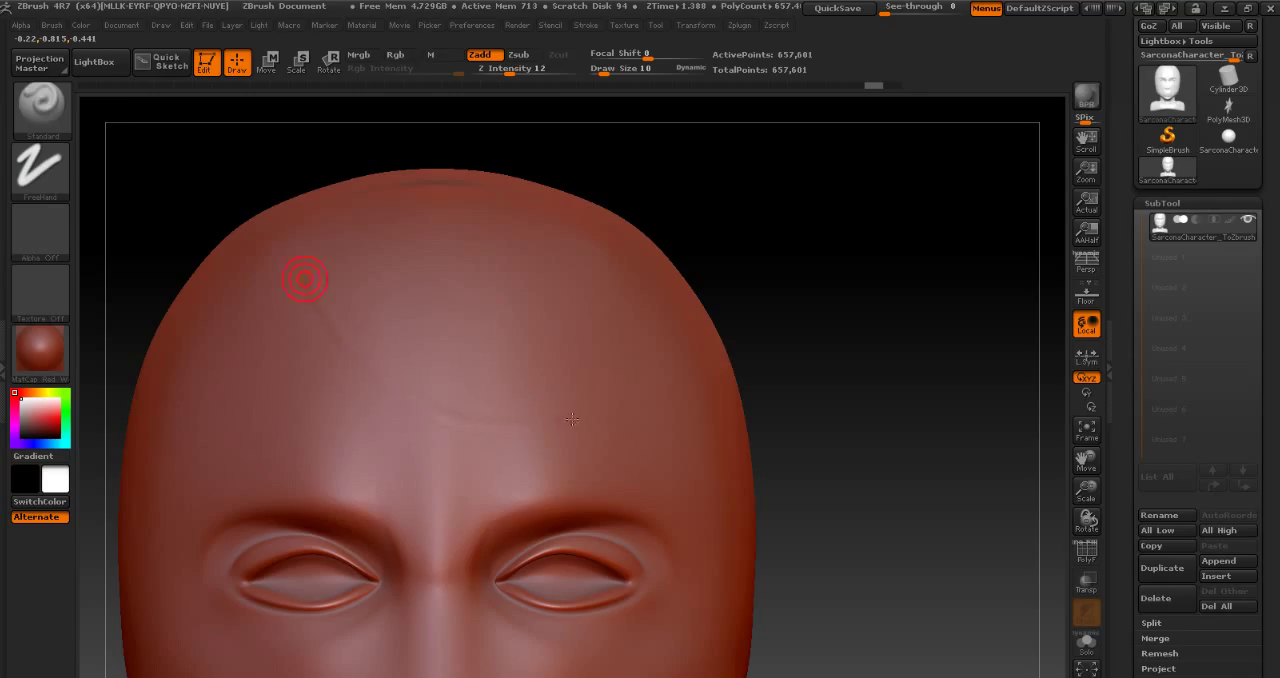
pyautogui.press('ctrl')
pyautogui.hotkey('ctrl', 'z')
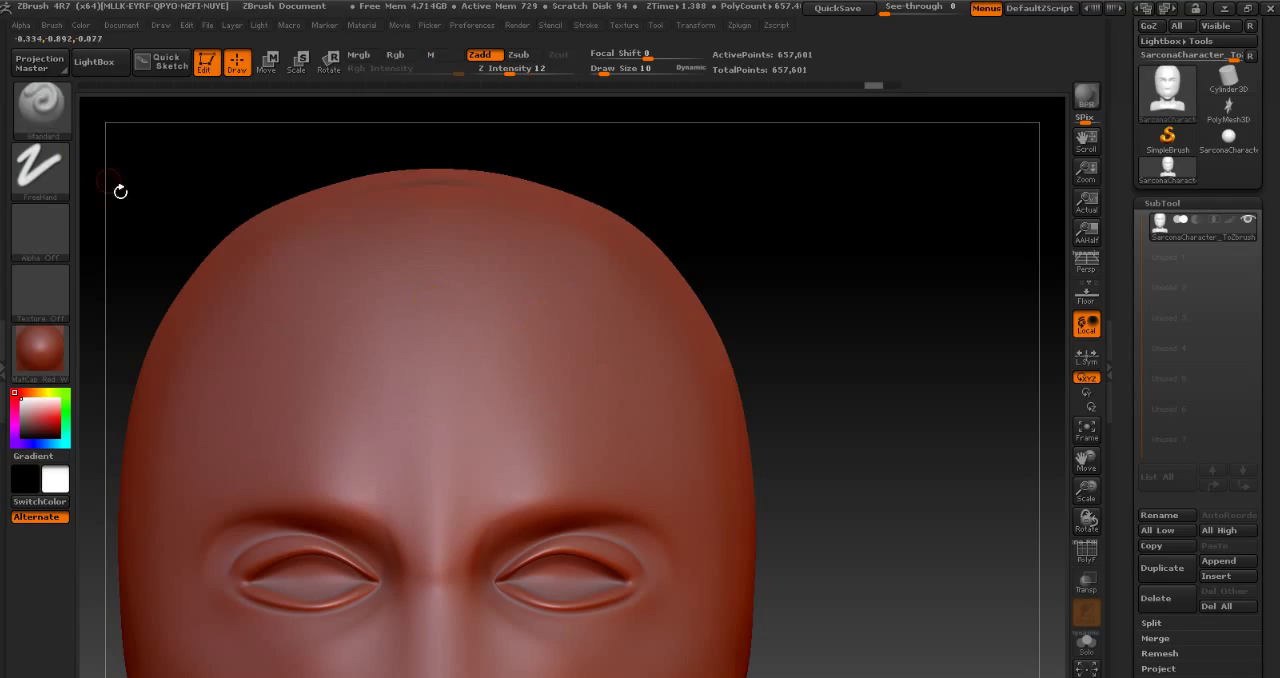
pyautogui.click(40, 165)
pyautogui.click(110, 187)
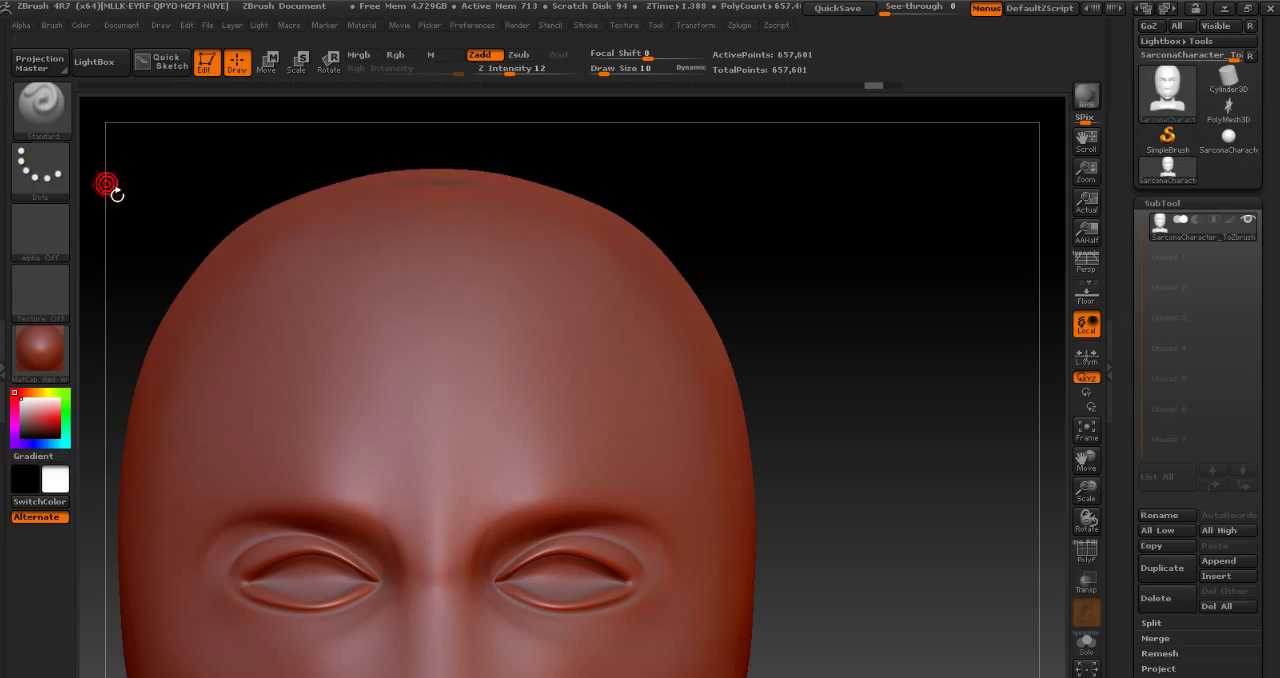
# - Look over the stroke types, keep Dots, and choose Alpha 62 as the brush alpha
pyautogui.click(40, 165)
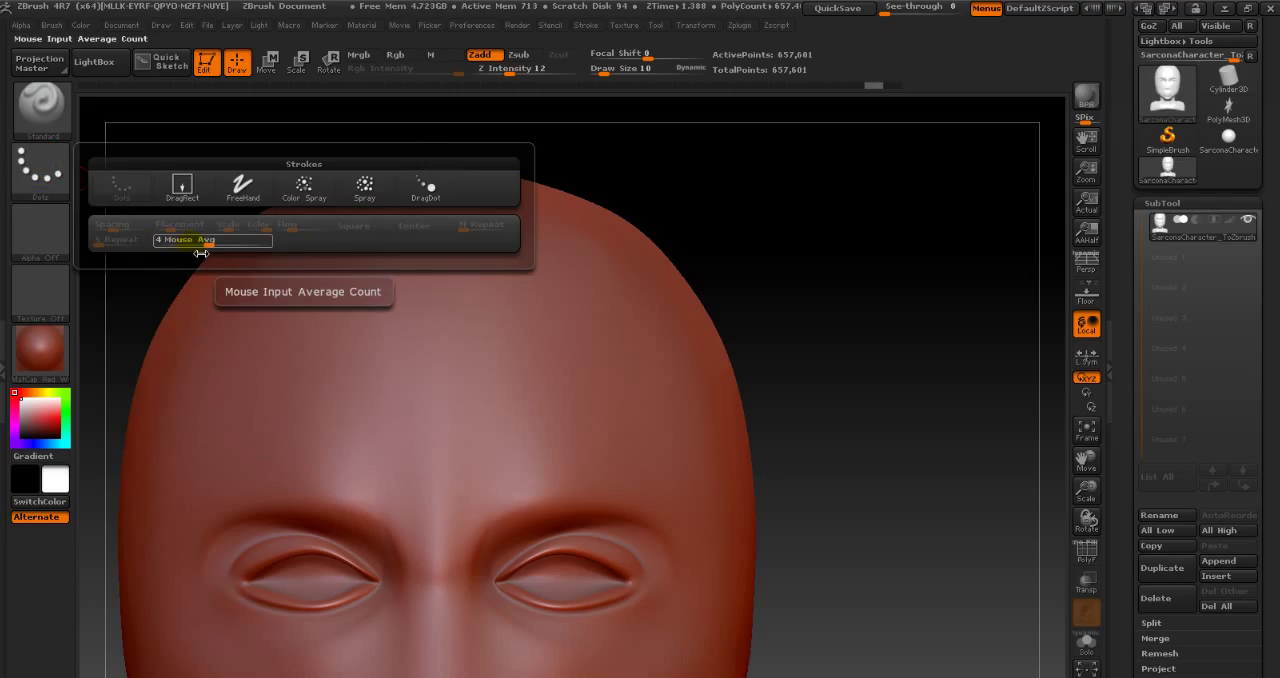
pyautogui.click(40, 165)
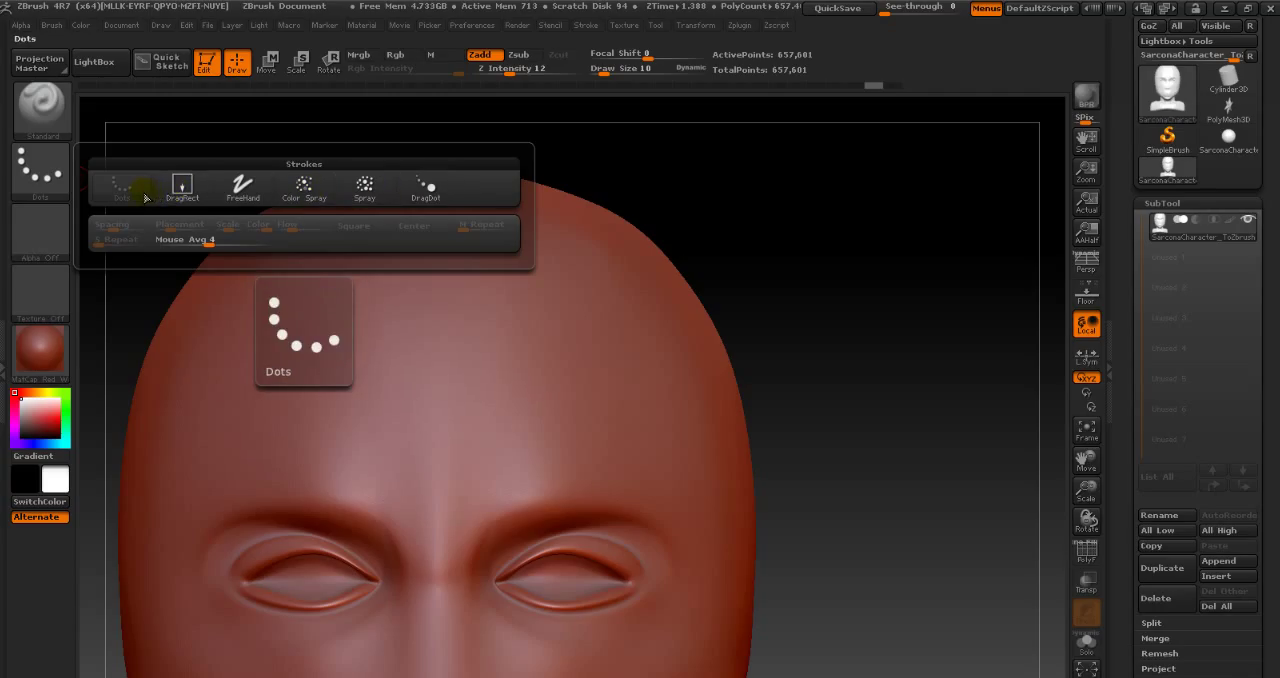
pyautogui.click(50, 238)
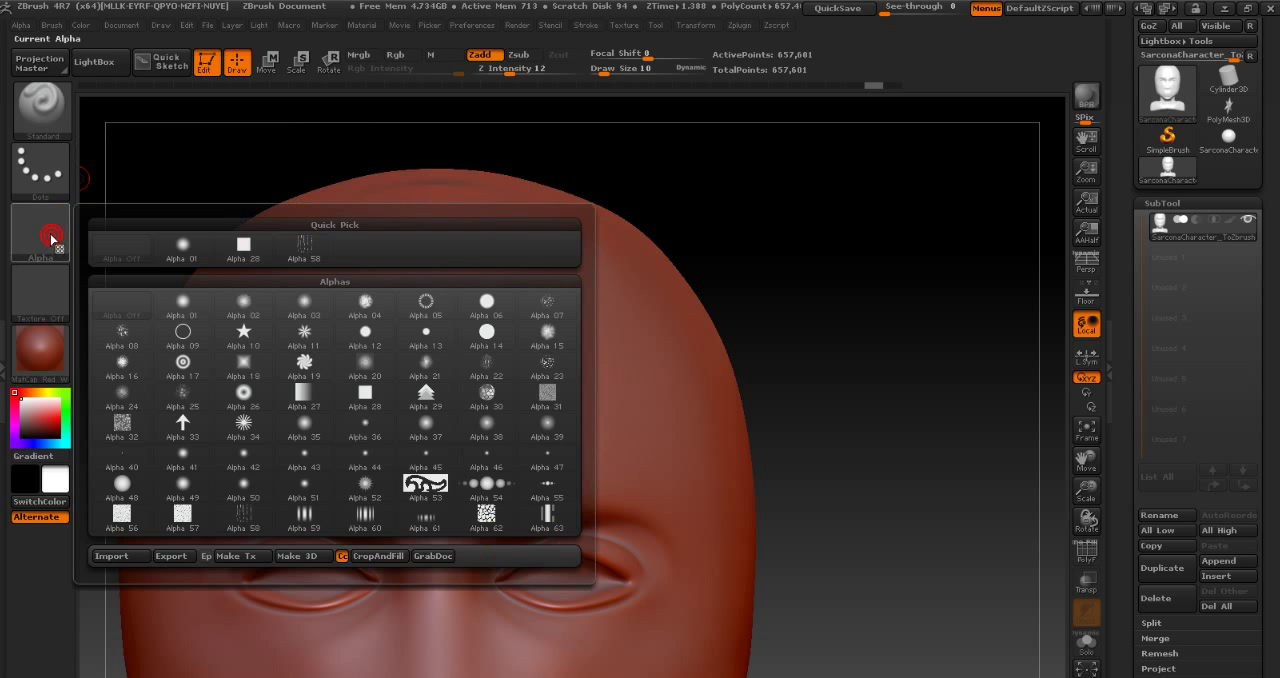
pyautogui.click(45, 244)
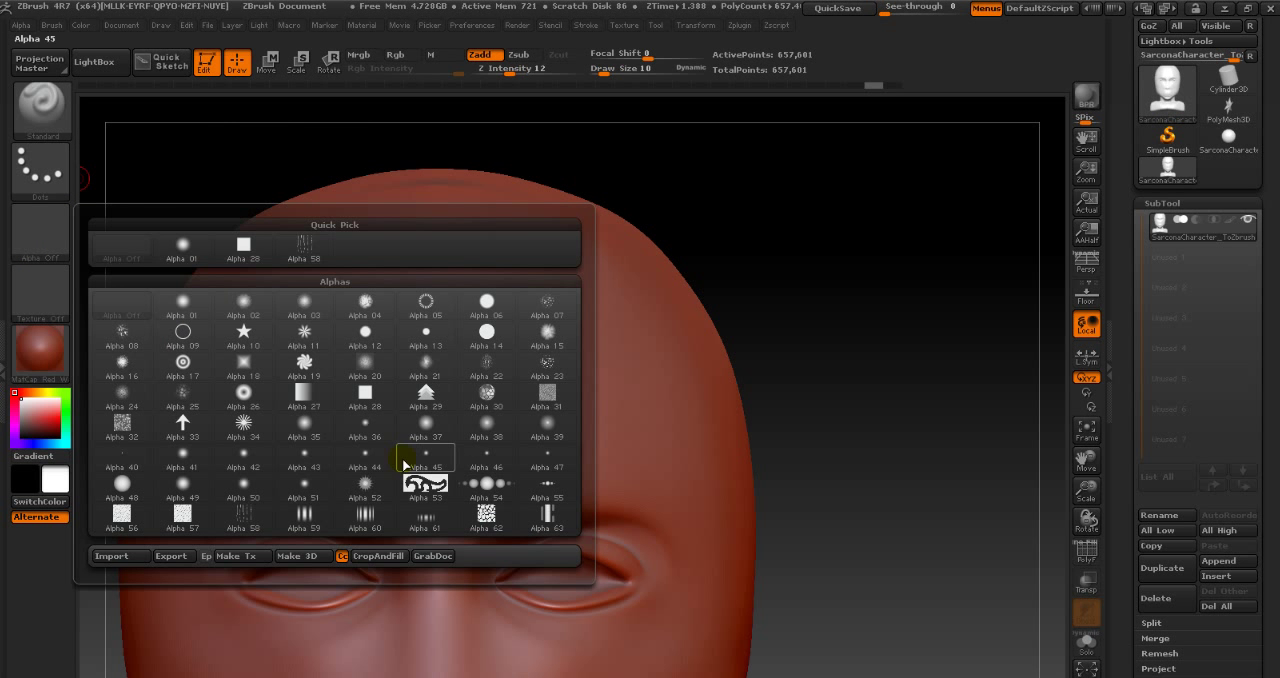
pyautogui.click(481, 526)
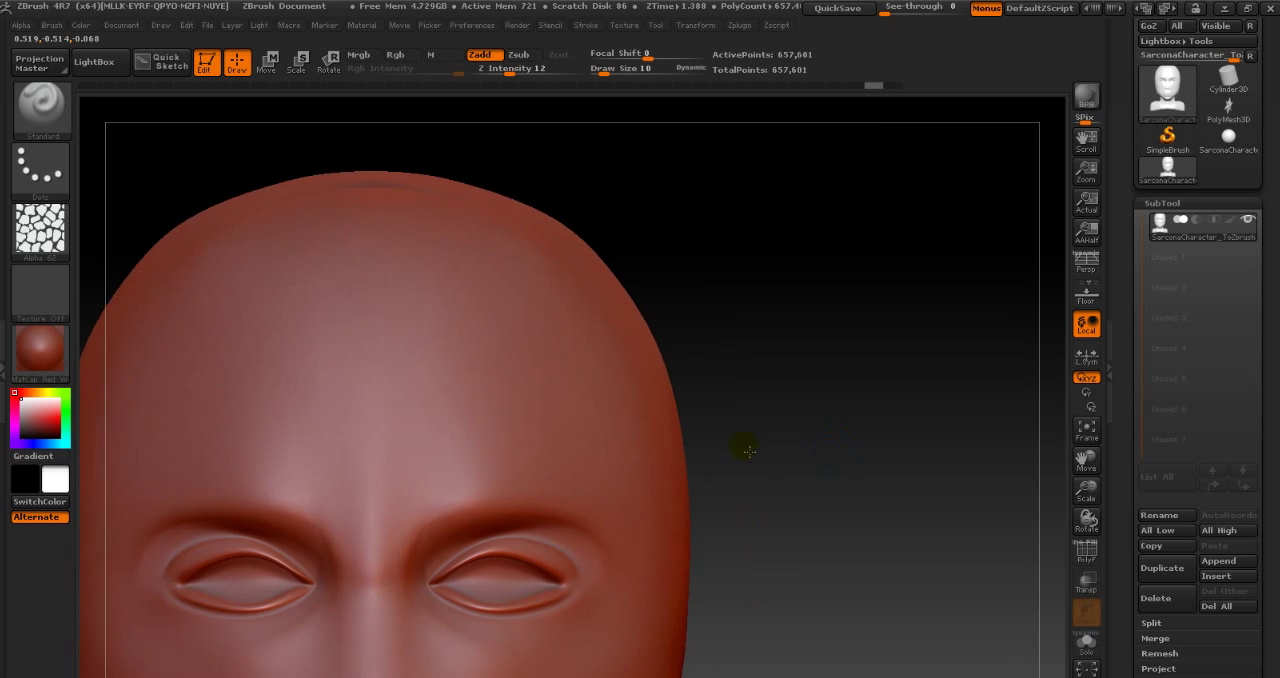
# - Set the draw size to 157, switch the stroke to DragRect, and stamp the Alpha 62 pattern onto the side of the face
pyautogui.keyDown('alt'); pyautogui.moveTo(750, 452); pyautogui.dragTo(854, 403, button='right'); pyautogui.keyUp('alt')
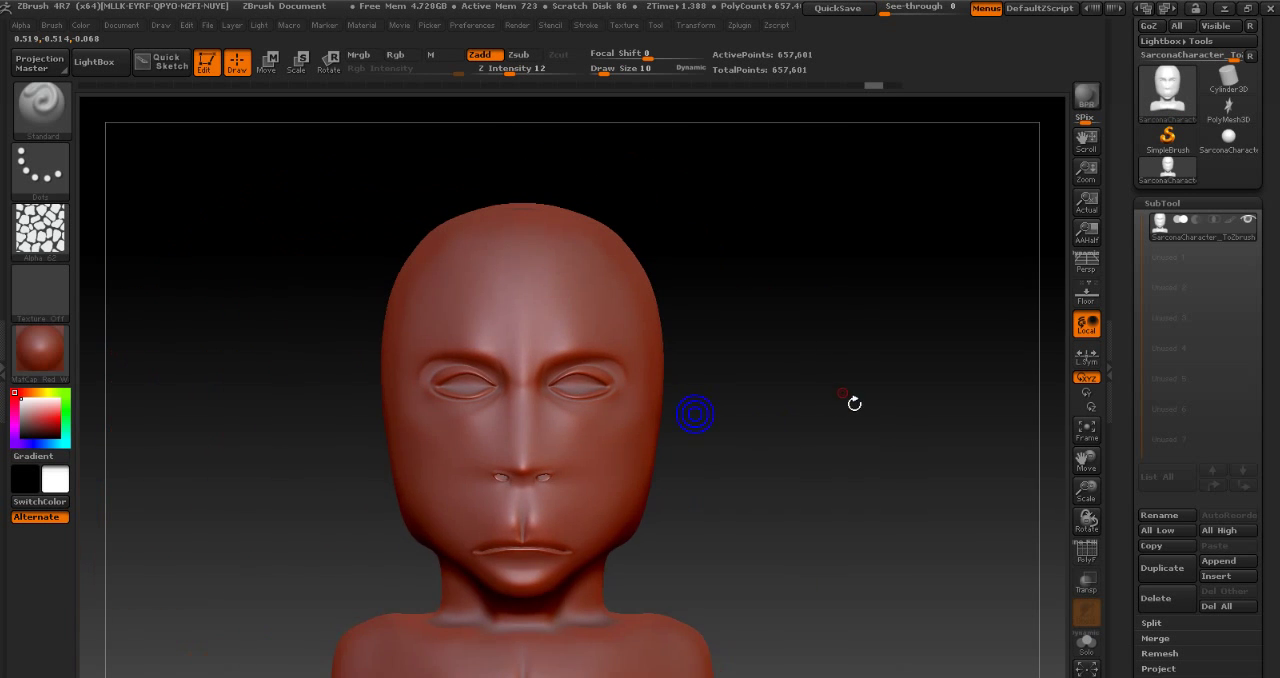
pyautogui.moveTo(814, 398)
pyautogui.mouseDown()
pyautogui.moveTo(505, 437)
pyautogui.moveTo(565, 451)
pyautogui.mouseUp()
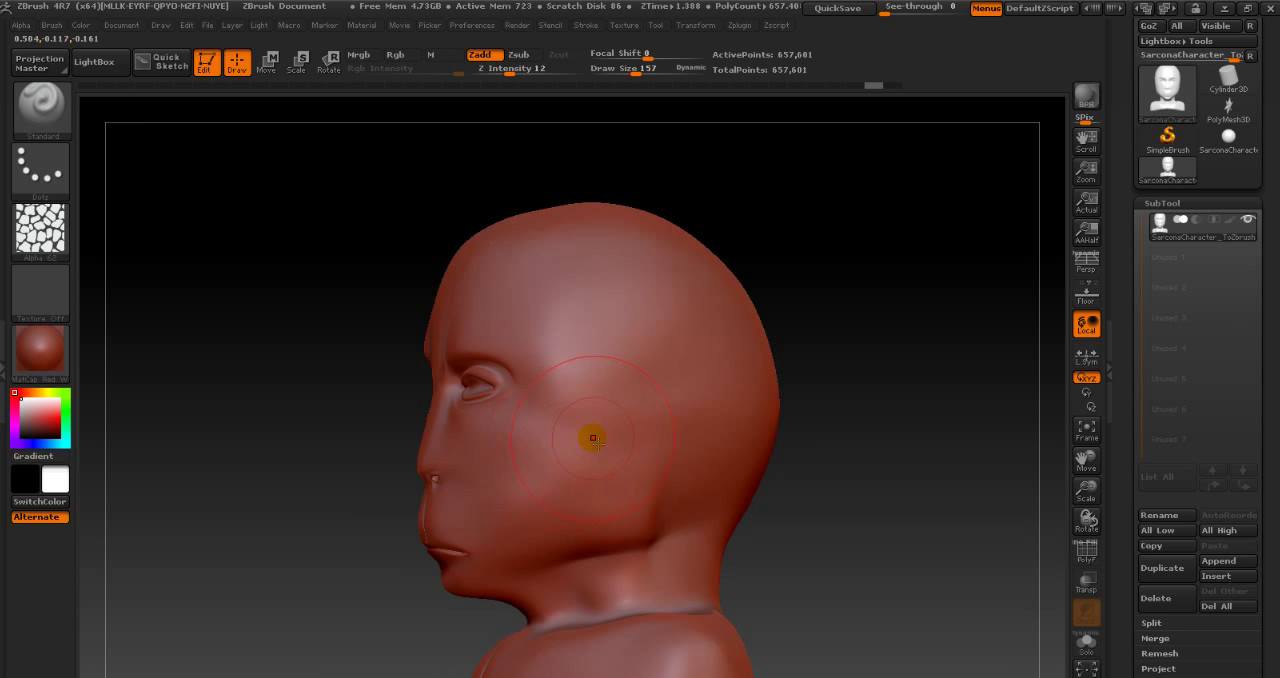
pyautogui.click(40, 170)
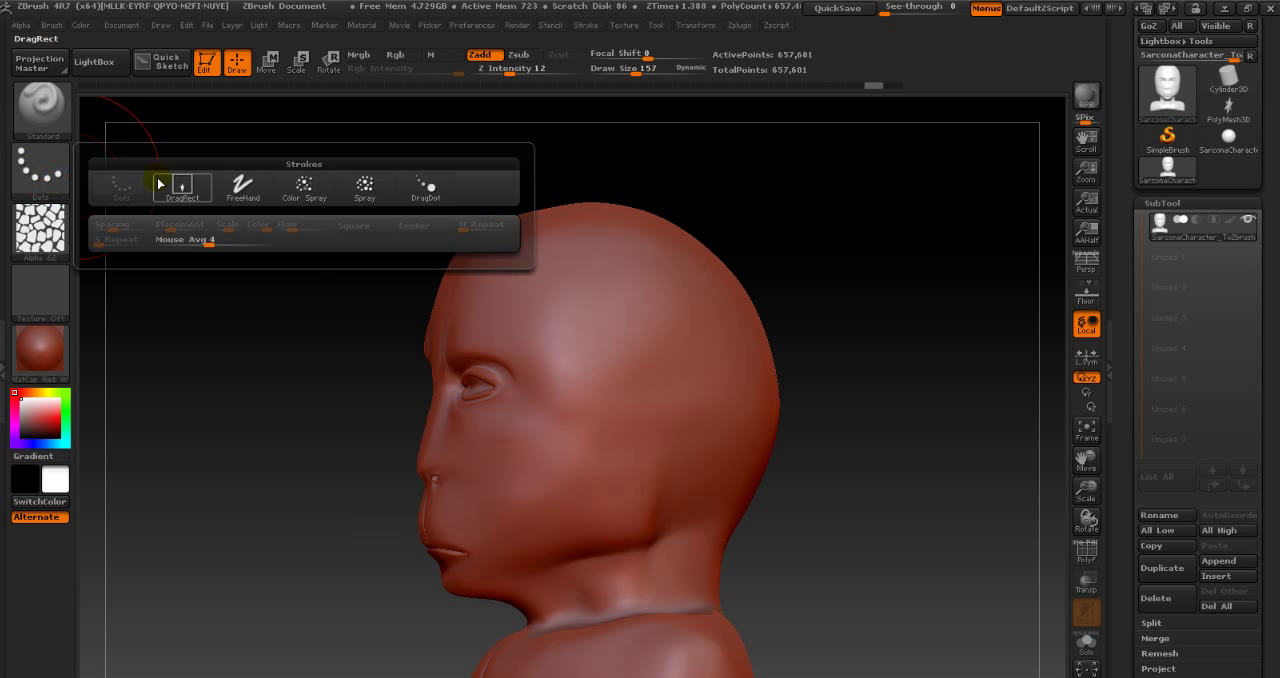
pyautogui.click(177, 186)
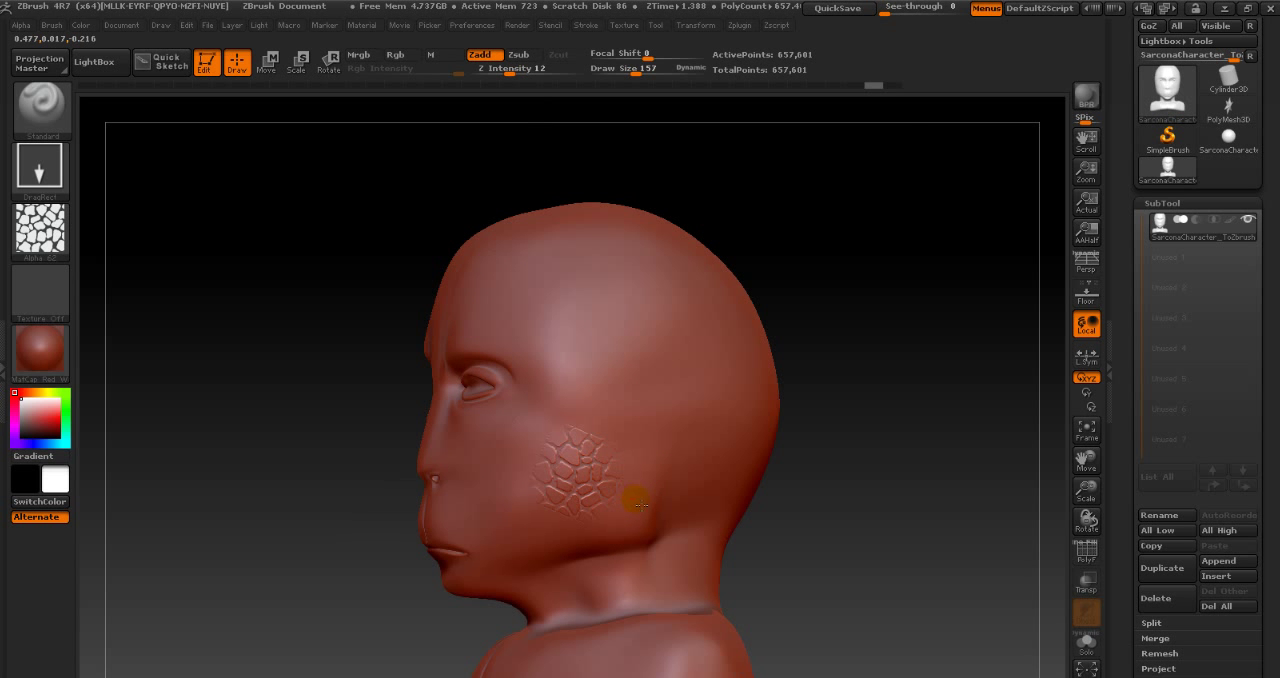
pyautogui.moveTo(648, 506); pyautogui.dragTo(667, 494)
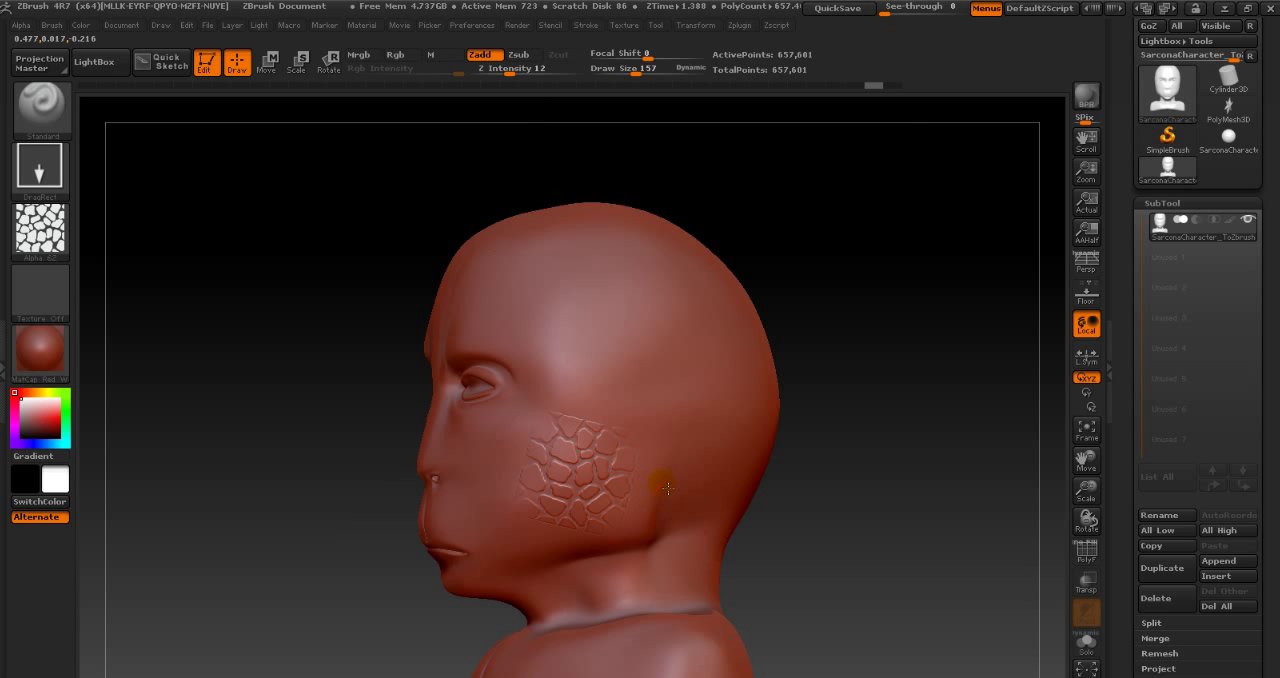
pyautogui.keyDown('alt'); pyautogui.moveTo(266, 418); pyautogui.dragTo(672, 374); pyautogui.keyUp('alt')
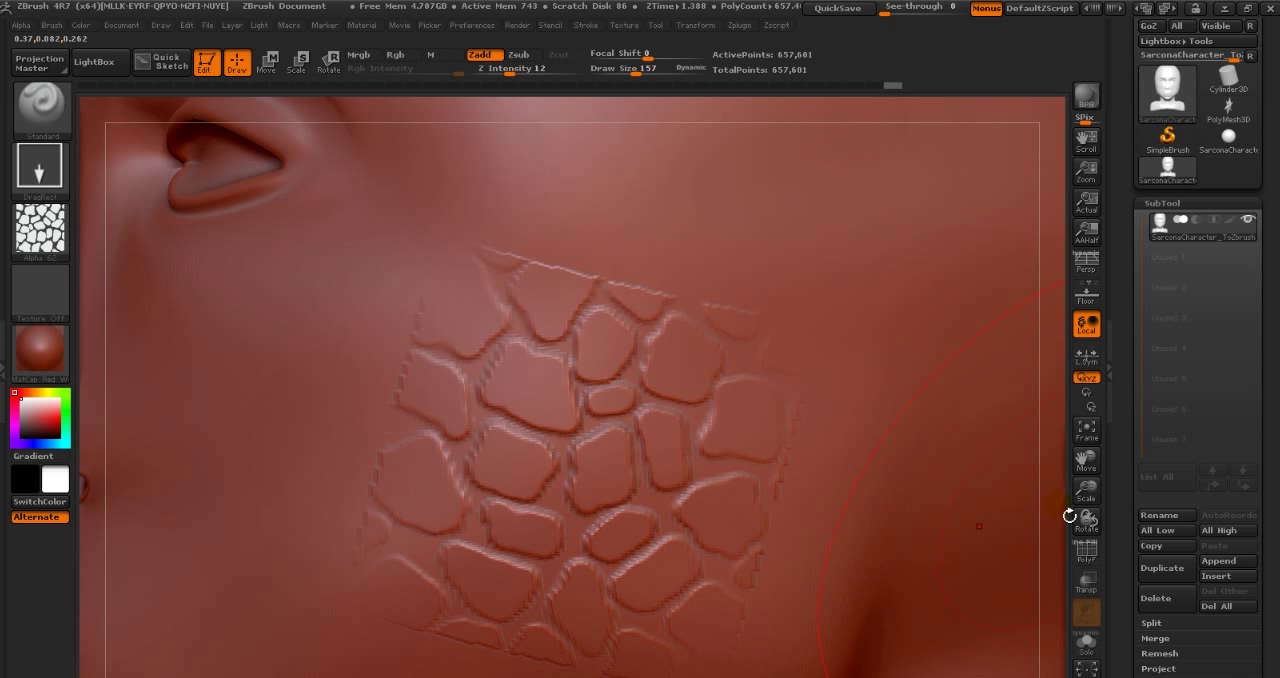
pyautogui.moveTo(1074, 516); pyautogui.dragTo(737, 486)
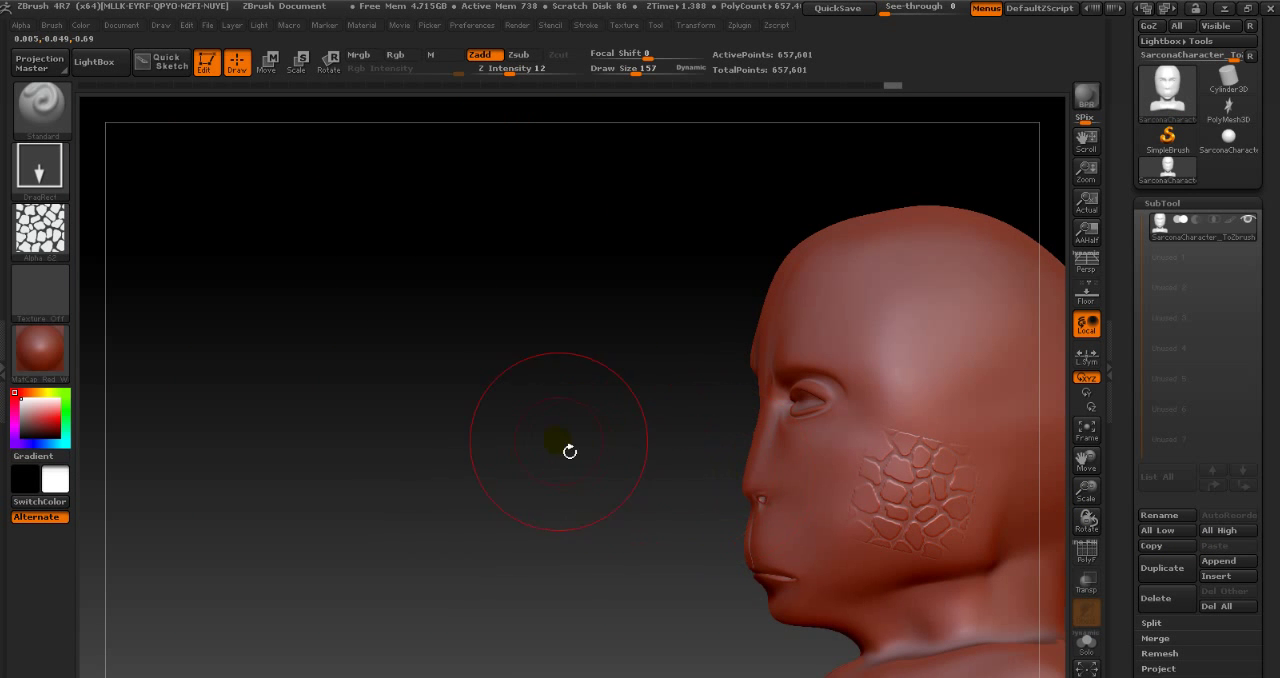
pyautogui.keyDown('alt'); pyautogui.moveTo(606, 450); pyautogui.dragTo(481, 419); pyautogui.keyUp('alt')
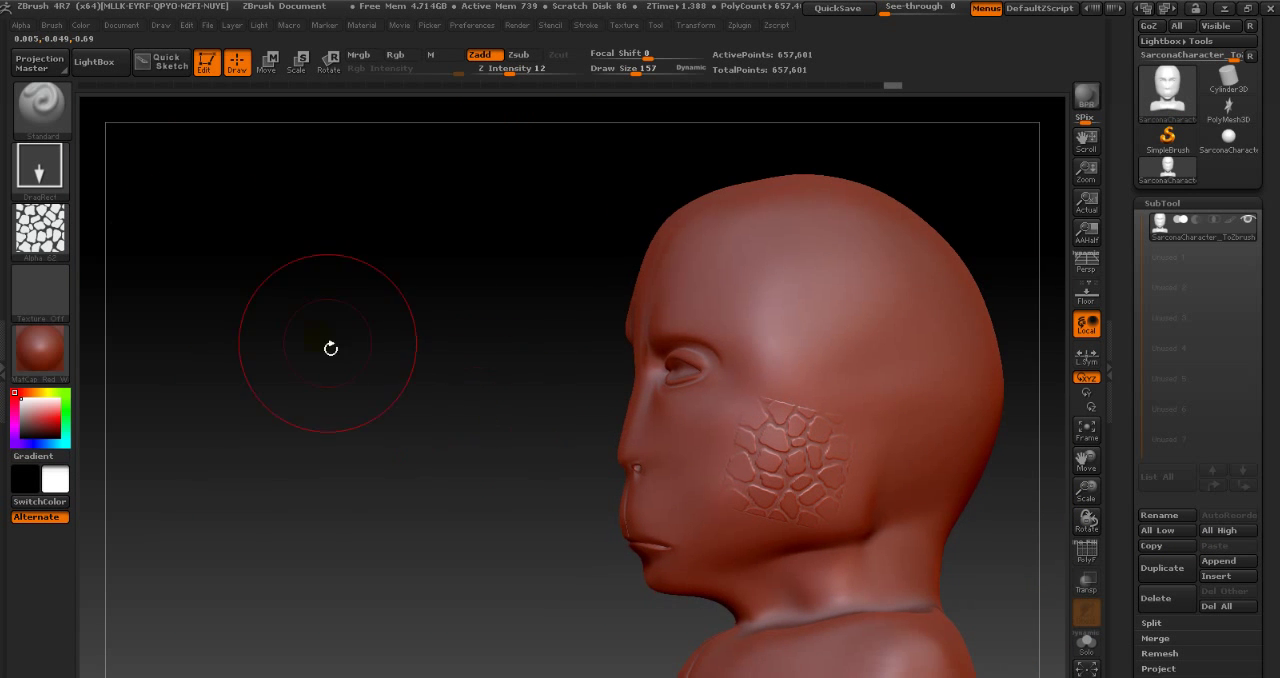
# - Switch the stroke to Dots, try it with the alpha on the side of the head, and undo it
pyautogui.click(39, 173)
pyautogui.click(118, 184)
pyautogui.moveTo(751, 303); pyautogui.dragTo(868, 362)
pyautogui.hotkey('ctrl', 'z')
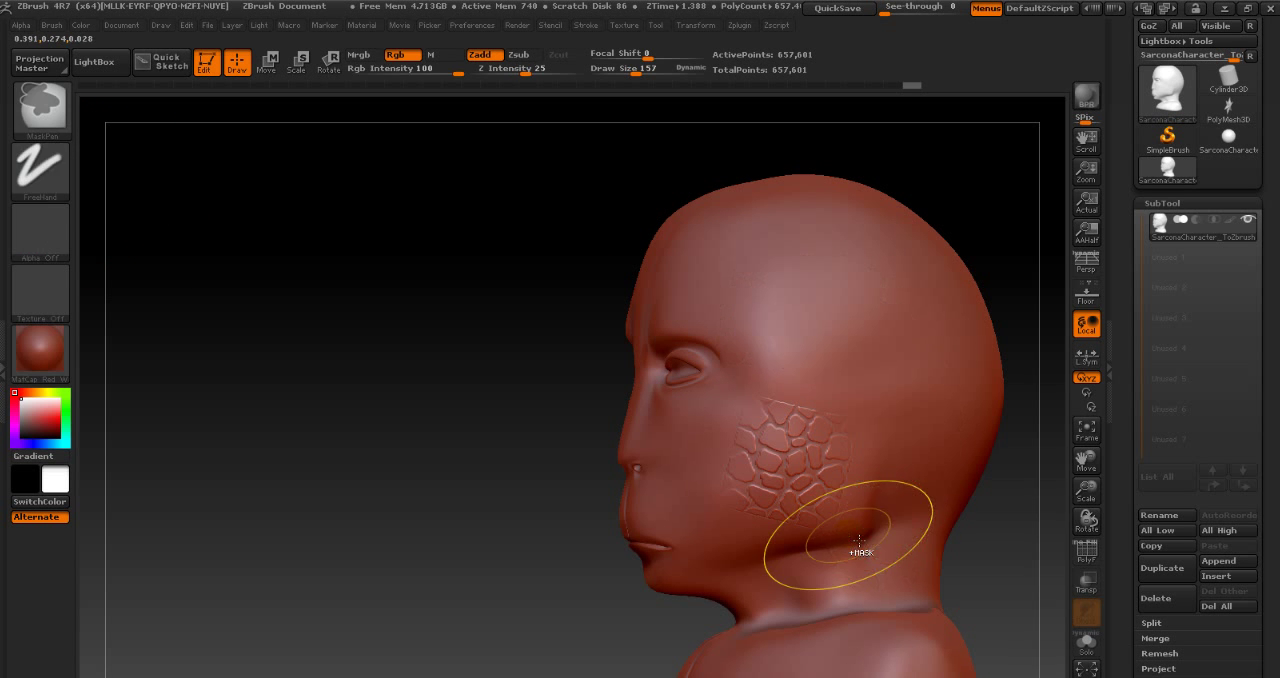
# - Switch back to the DragRect stroke and stamp further overlapping patches of the cracked pattern from the temple down over the cheek
pyautogui.click(39, 173)
pyautogui.click(178, 190)
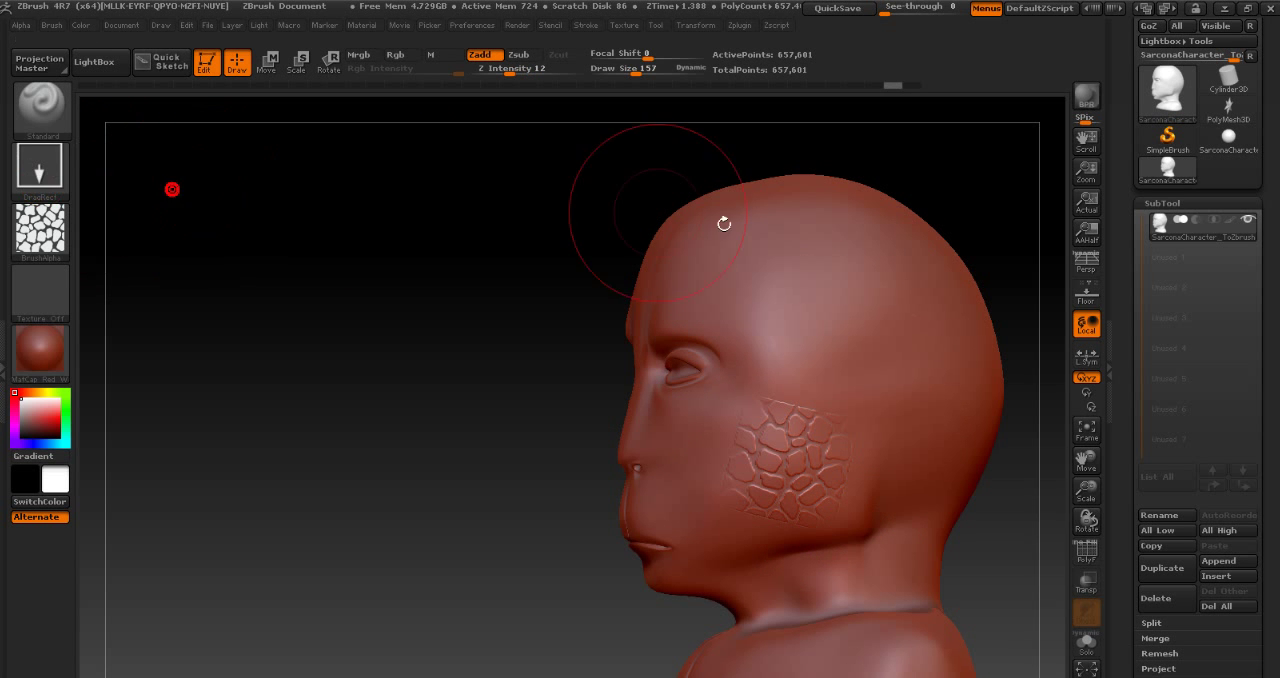
pyautogui.moveTo(868, 360)
pyautogui.mouseDown()
pyautogui.moveTo(903, 380)
pyautogui.moveTo(915, 358)
pyautogui.mouseUp()
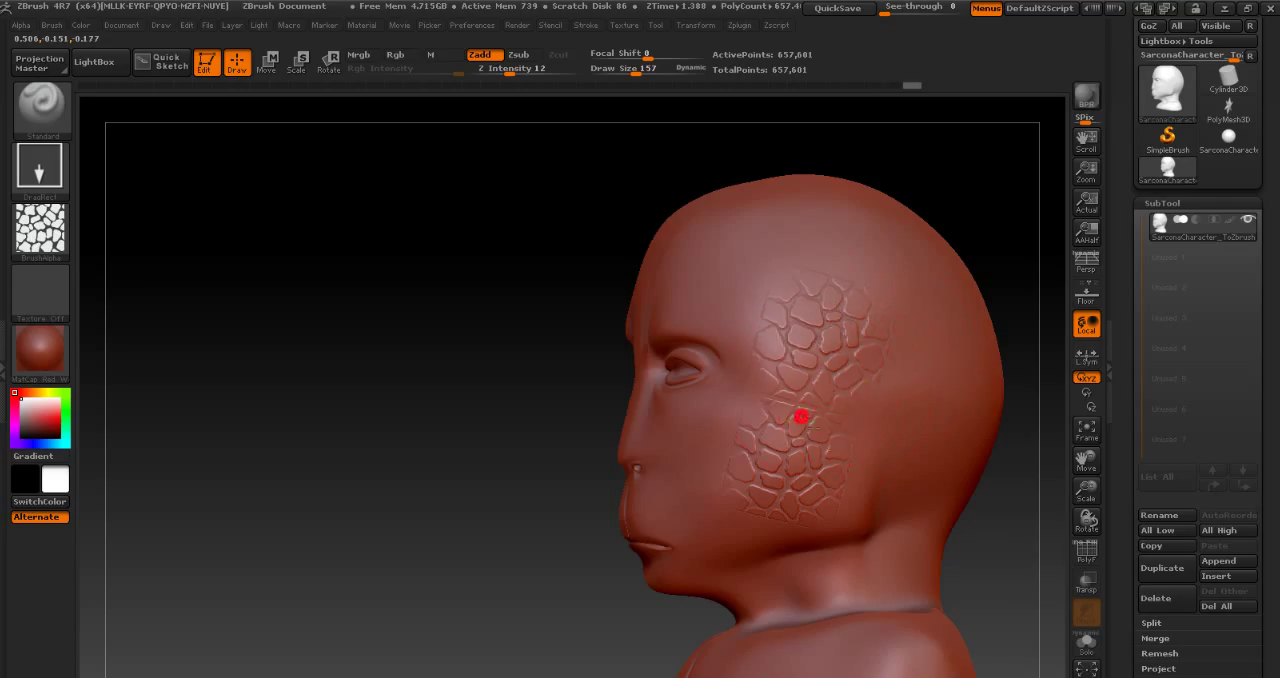
pyautogui.moveTo(801, 417); pyautogui.dragTo(803, 412)
pyautogui.hotkey('ctrl', 'z')
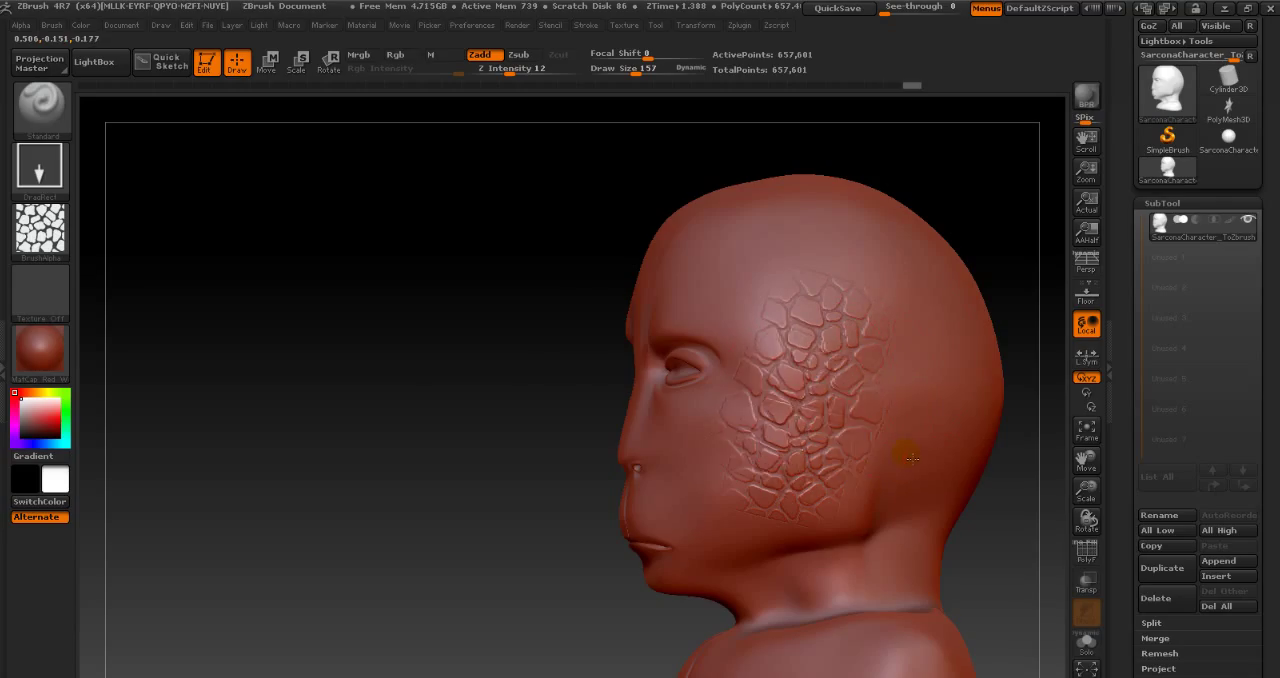
pyautogui.moveTo(462, 447); pyautogui.dragTo(430, 432)
pyautogui.click(42, 240)
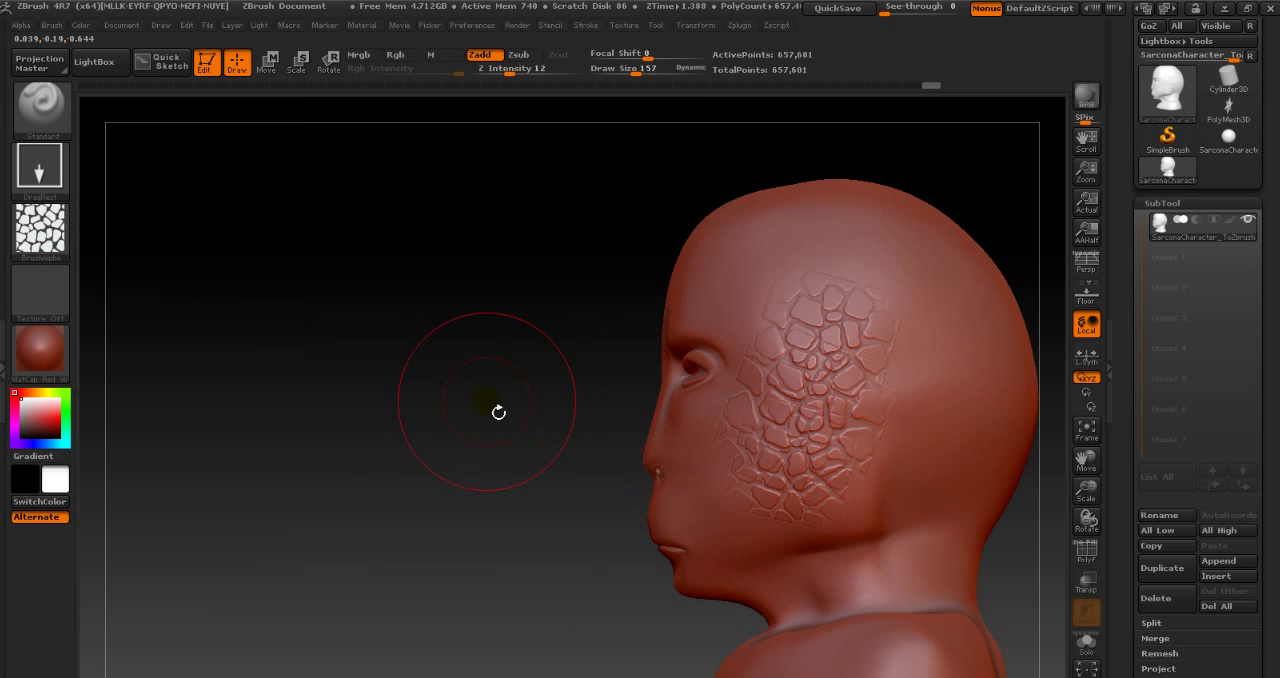
pyautogui.moveTo(498, 412); pyautogui.dragTo(346, 408)
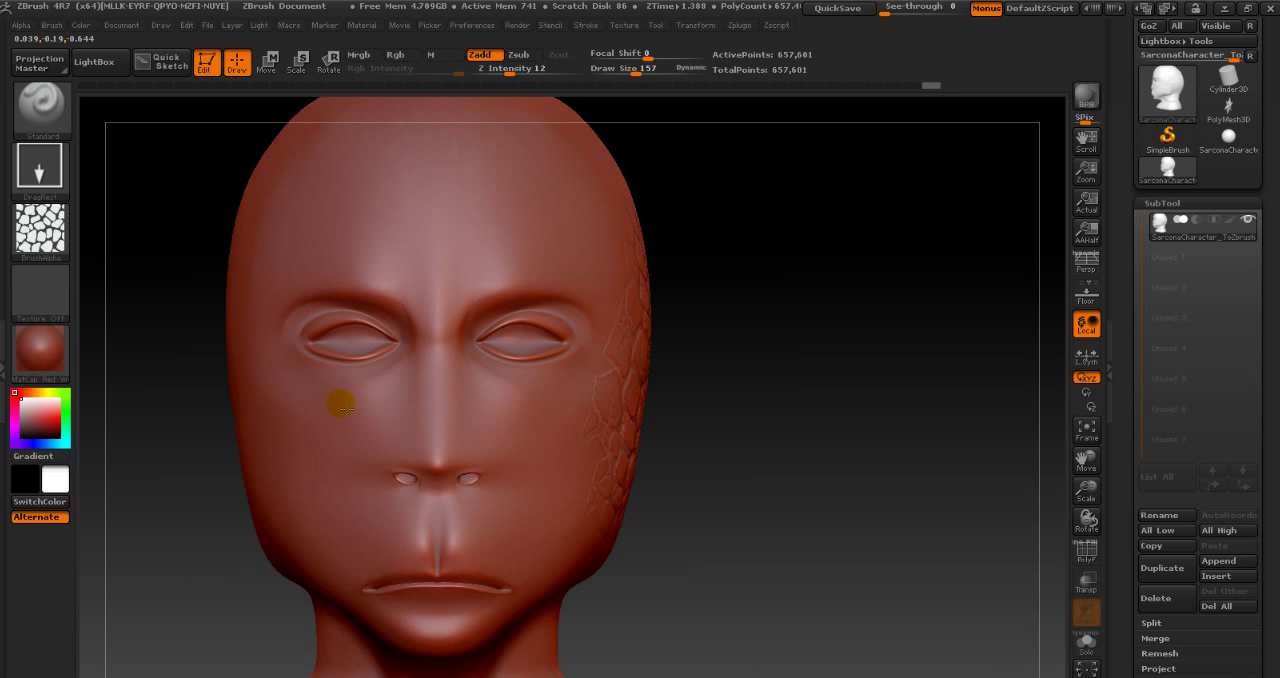
pyautogui.moveTo(764, 420); pyautogui.dragTo(749, 420)
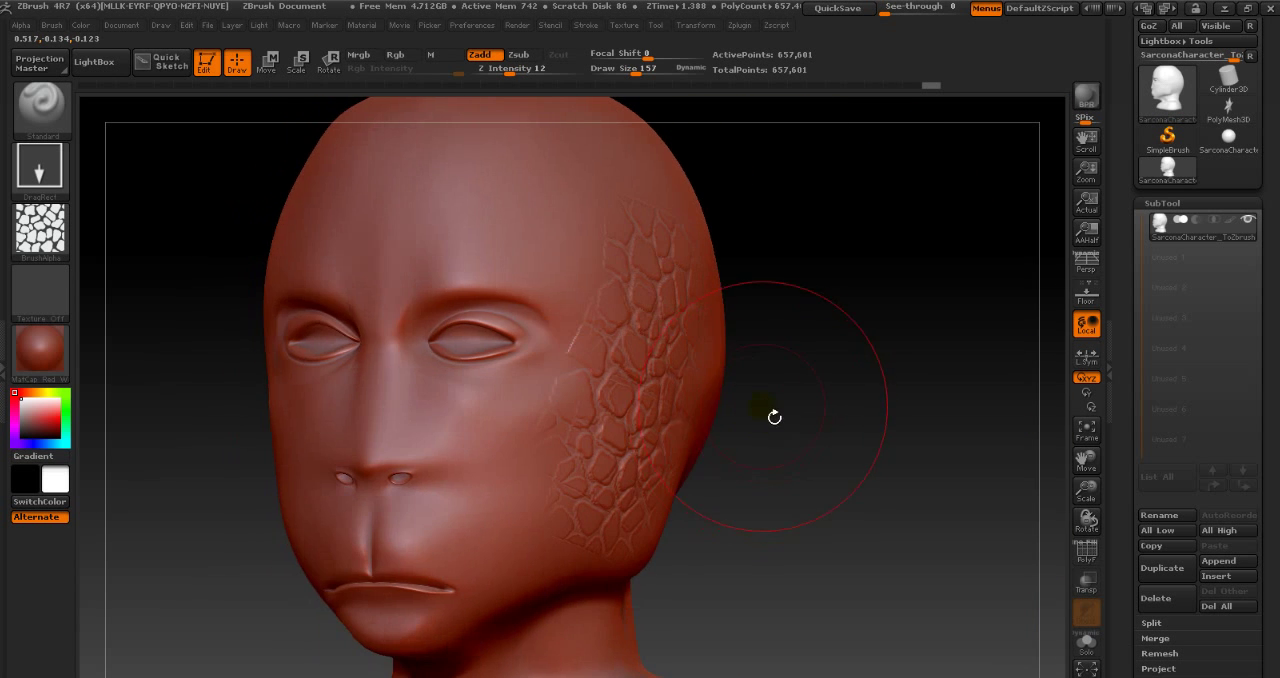
# - Undo all the stamped alpha patches on the side of the head
pyautogui.press('ctrl')
pyautogui.hotkey('ctrl', 'z')
pyautogui.hotkey('ctrl', 'z')
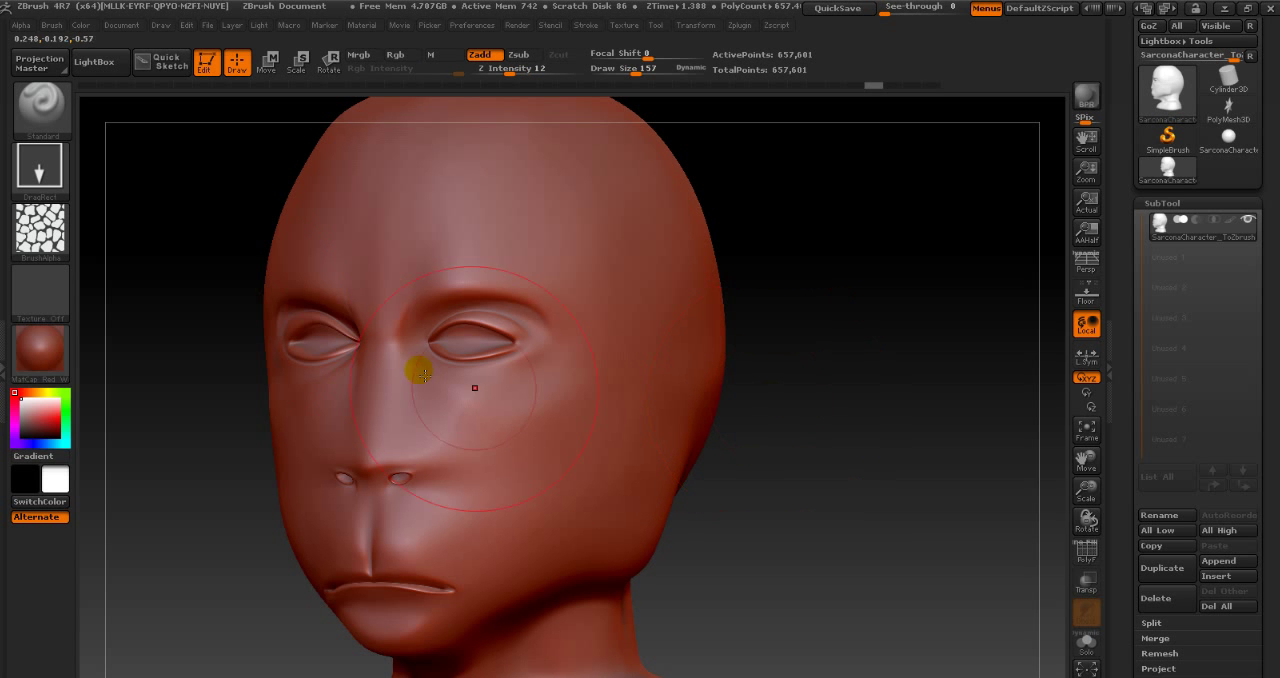
pyautogui.moveTo(165, 299)
pyautogui.keyDown('alt'); pyautogui.mouseDown()
pyautogui.moveTo(187, 306)
pyautogui.moveTo(150, 295)
pyautogui.mouseUp(); pyautogui.keyUp('alt')
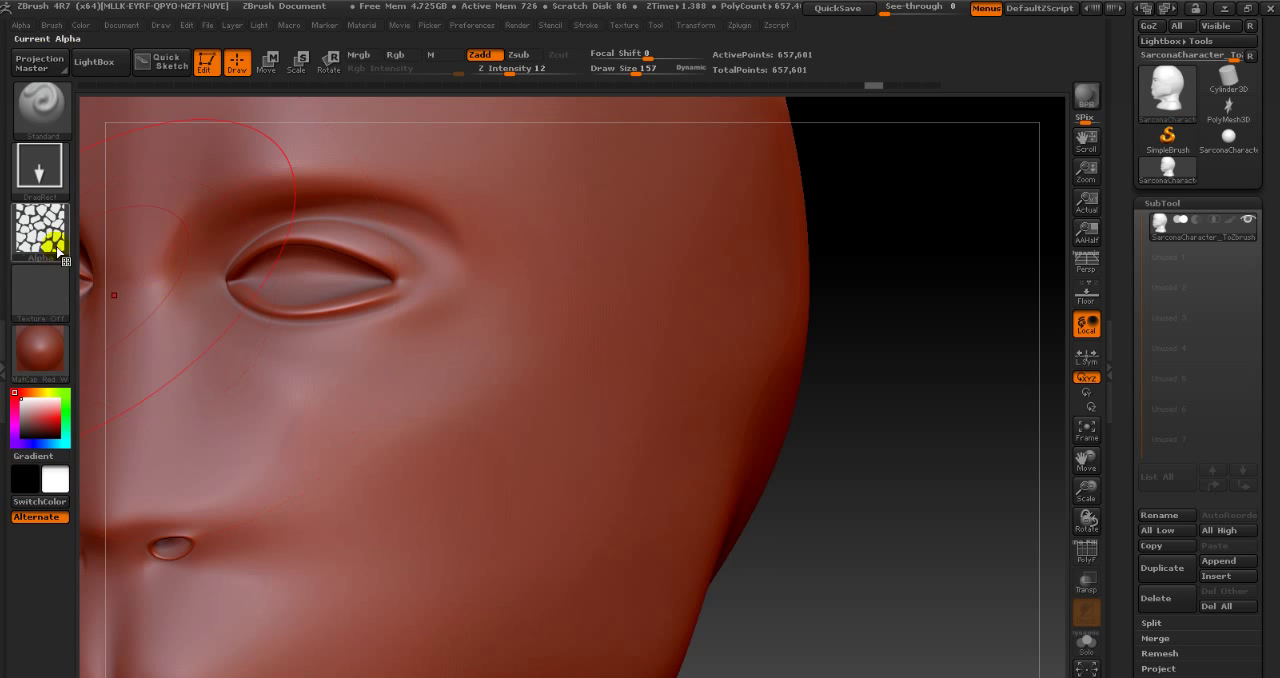
pyautogui.keyDown('alt'); pyautogui.moveTo(985, 508); pyautogui.dragTo(928, 450); pyautogui.keyUp('alt')
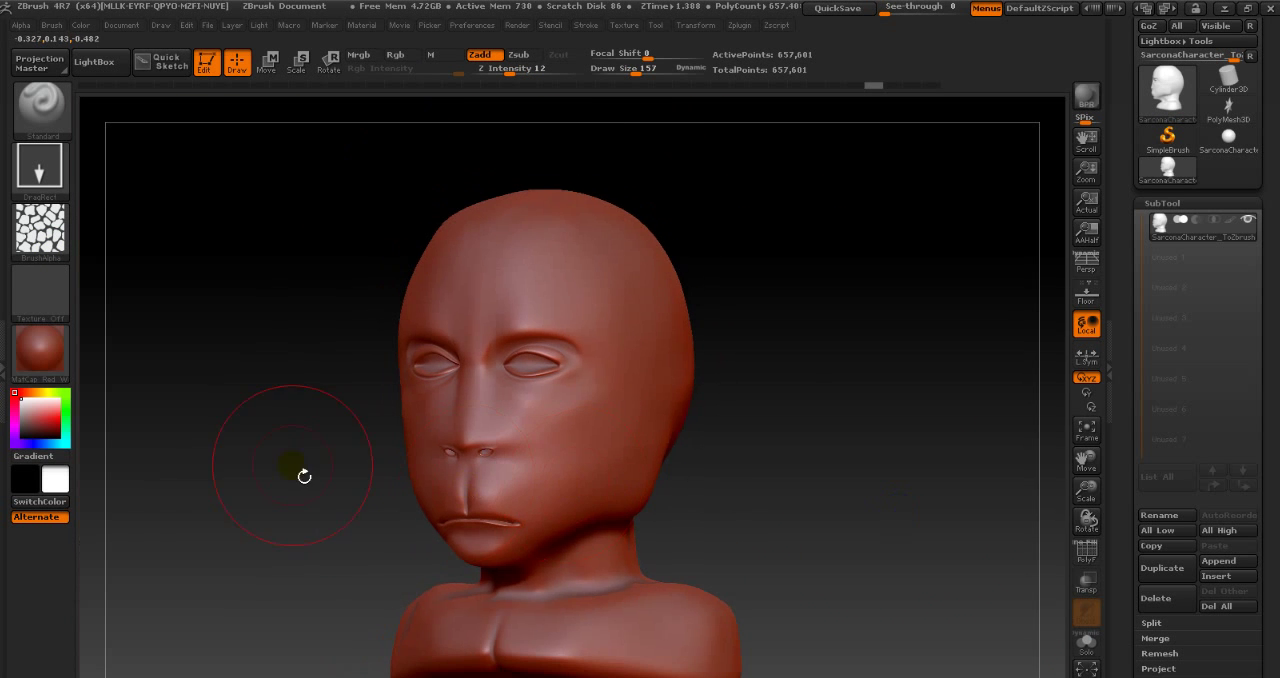
pyautogui.moveTo(280, 449); pyautogui.dragTo(261, 461)
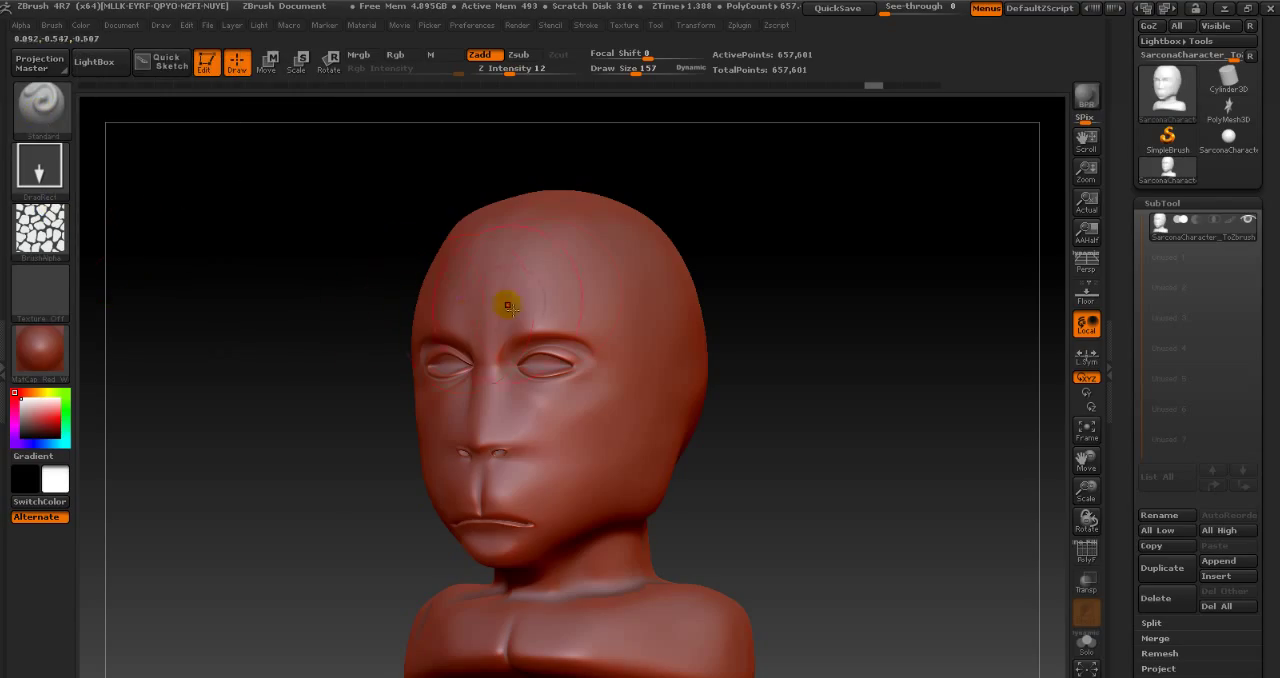
# - Reset the brush to the Dots stroke and turn its alpha off
pyautogui.click(38, 172)
pyautogui.click(120, 190)
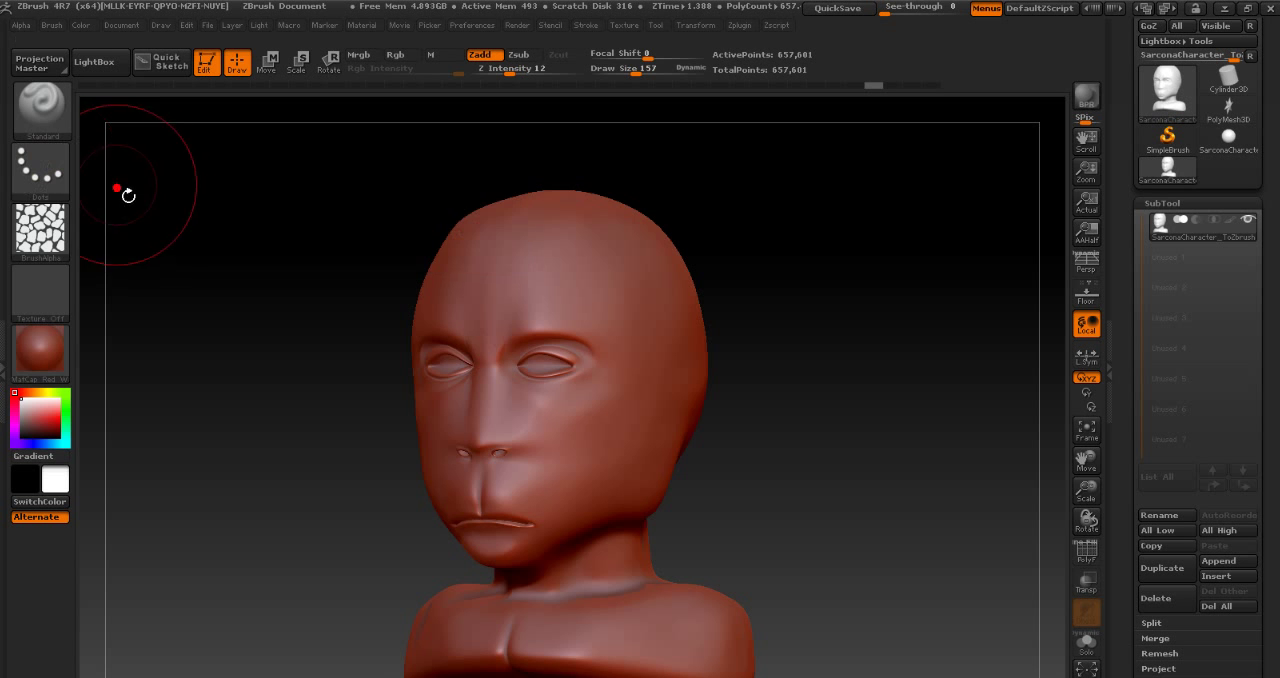
pyautogui.click(52, 228)
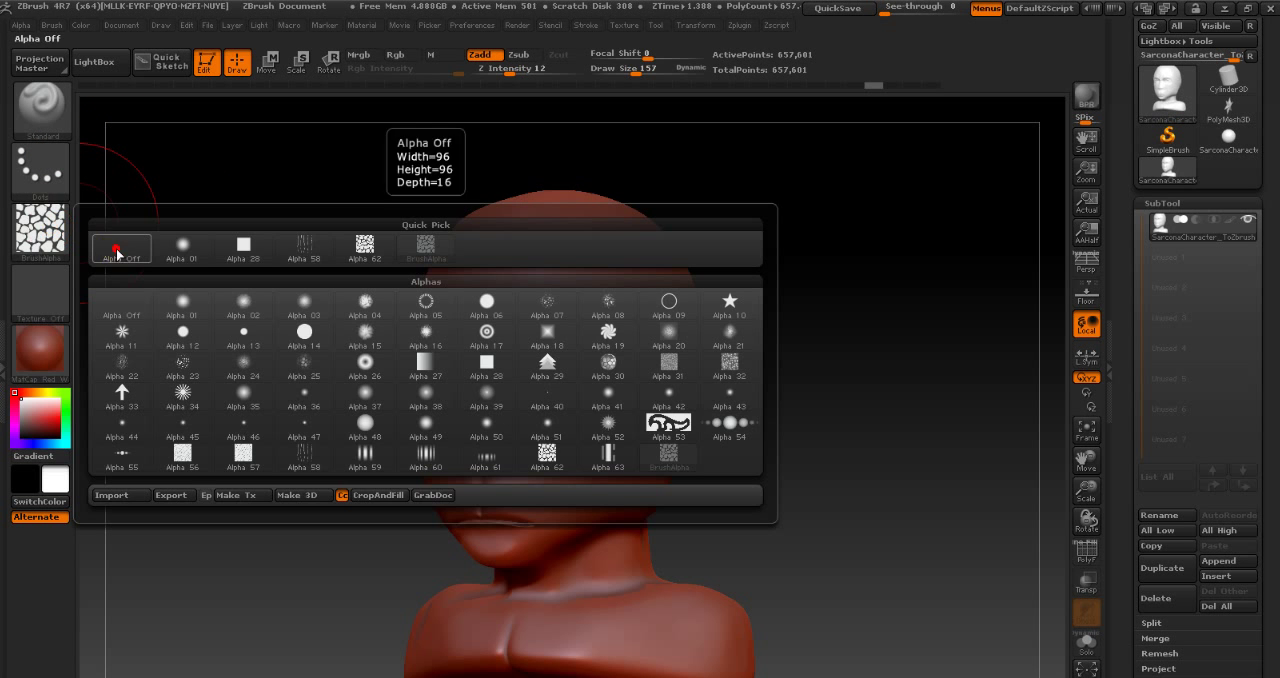
pyautogui.click(115, 252)
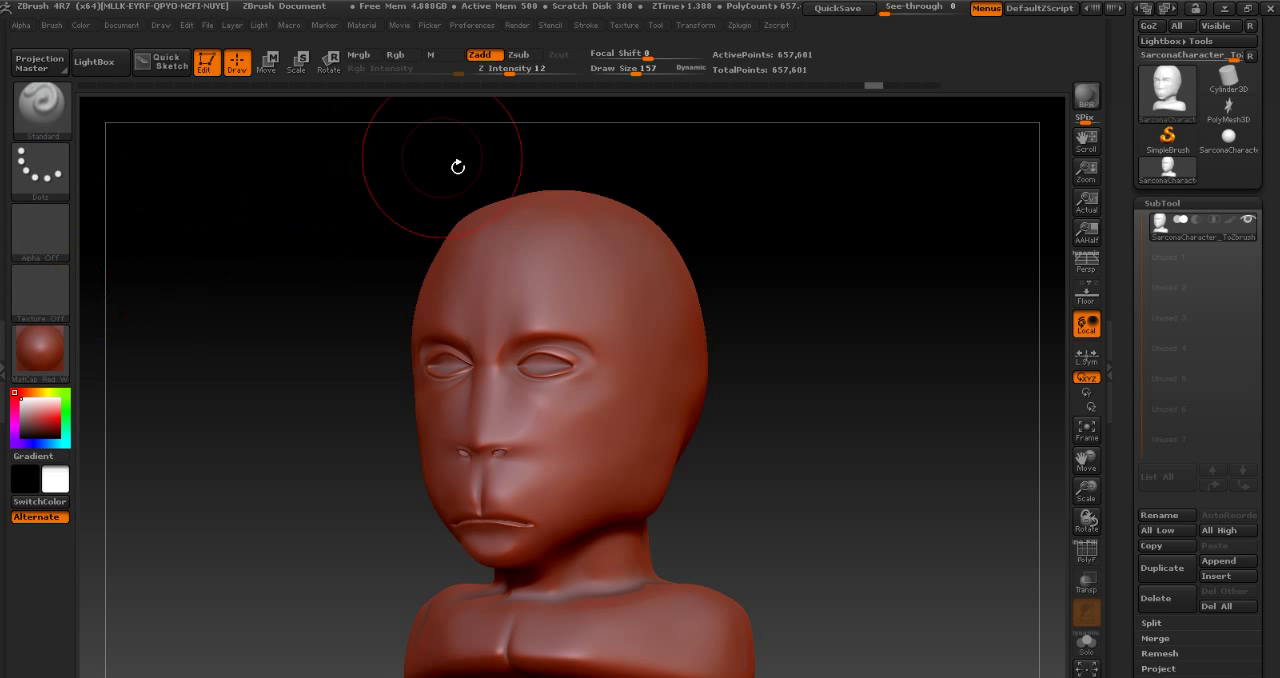
# - Set the Standard brush's Z Intensity to 40, try a stroke on the forehead, and undo it
pyautogui.moveTo(761, 242); pyautogui.dragTo(834, 271)
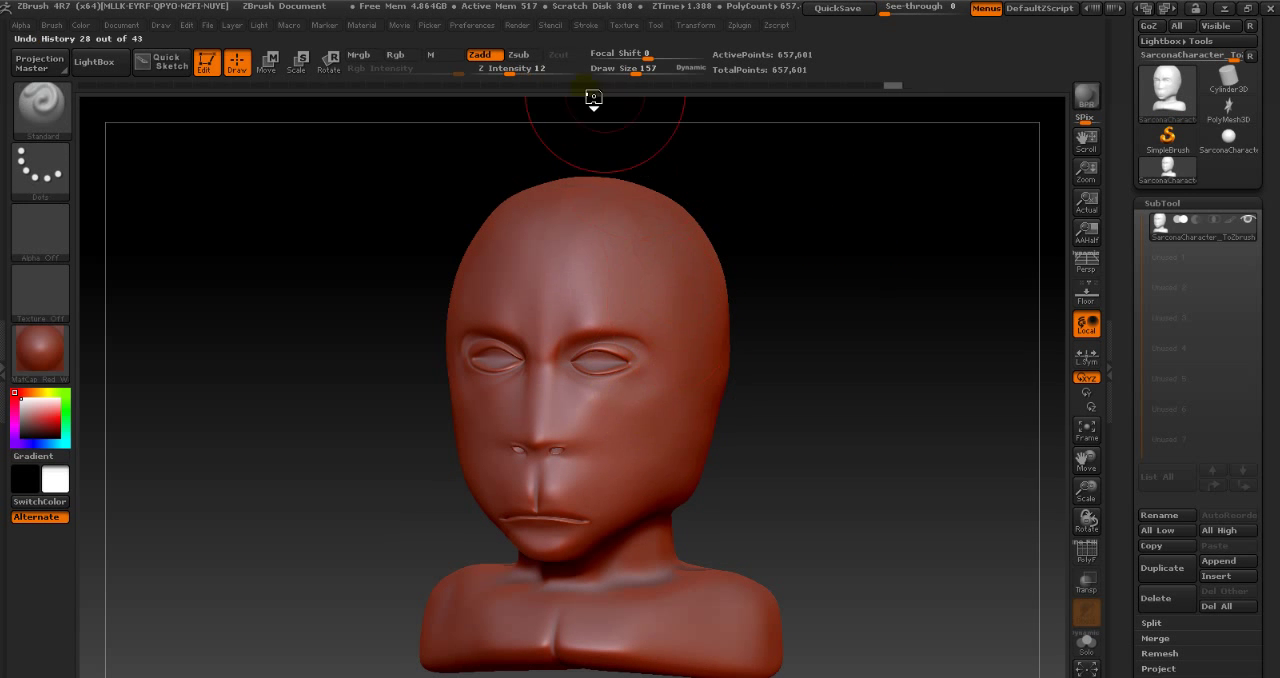
pyautogui.moveTo(530, 70); pyautogui.dragTo(549, 84)
pyautogui.moveTo(606, 260)
pyautogui.mouseDown()
pyautogui.moveTo(666, 423)
pyautogui.moveTo(690, 350)
pyautogui.moveTo(644, 315)
pyautogui.mouseUp()
pyautogui.hotkey('ctrl', 'z')
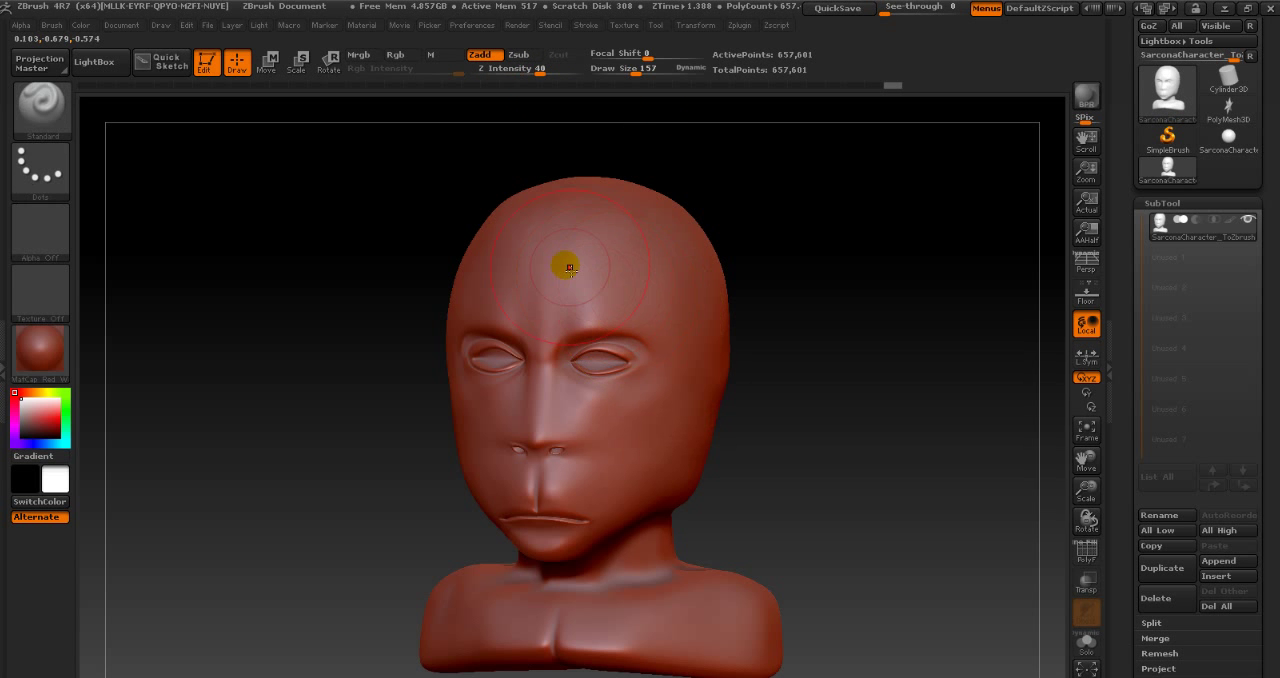
# - Activate symmetry across the X axis and try a mirrored stroke on the forehead
pyautogui.click(699, 28)
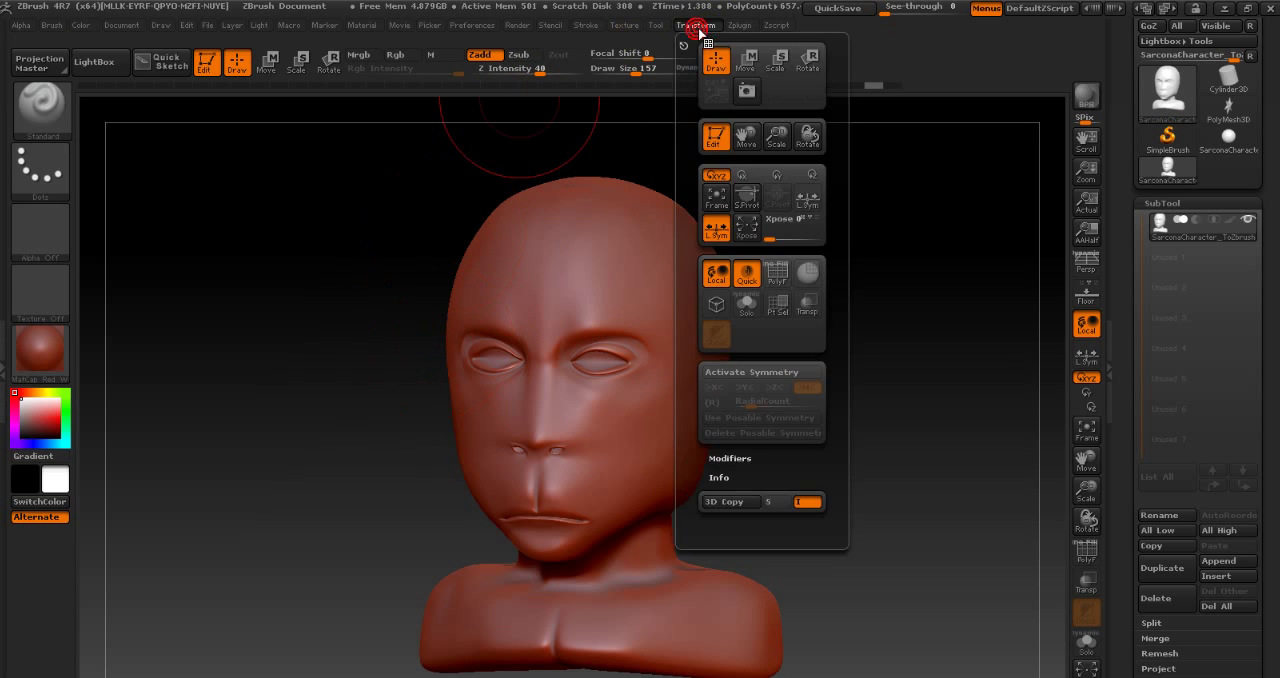
pyautogui.click(758, 372)
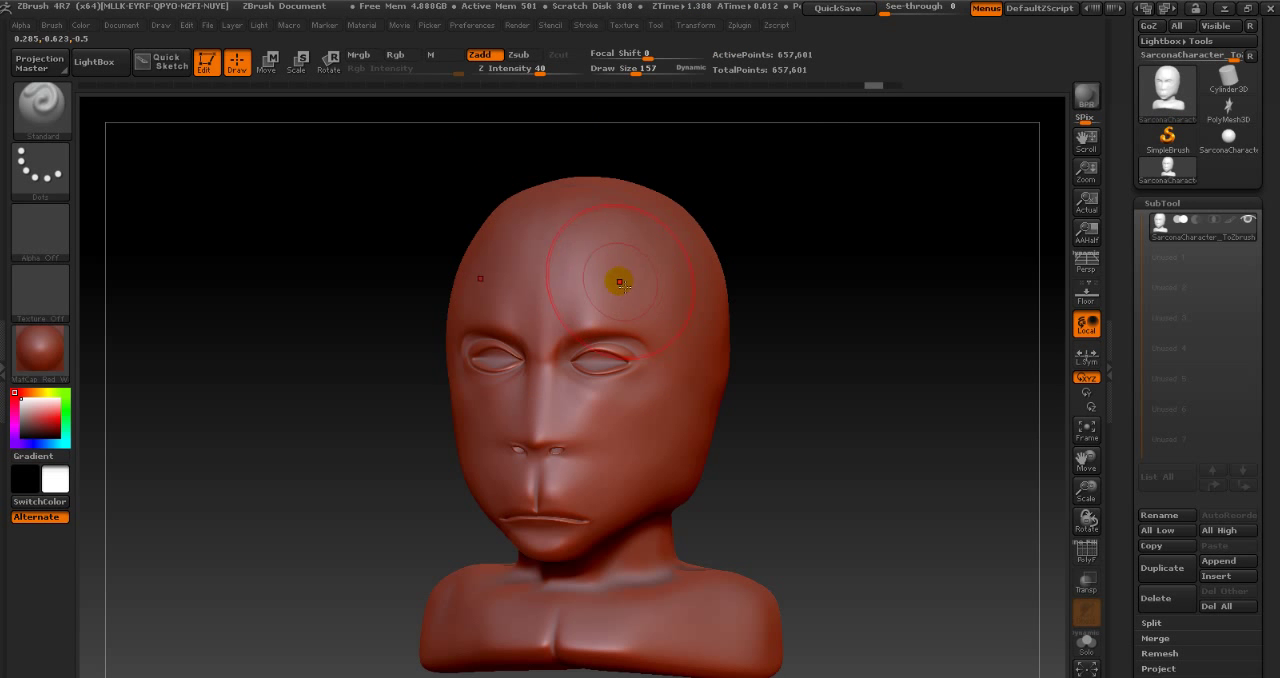
pyautogui.keyDown('shift'); pyautogui.moveTo(768, 302); pyautogui.dragTo(775, 309); pyautogui.keyUp('shift')
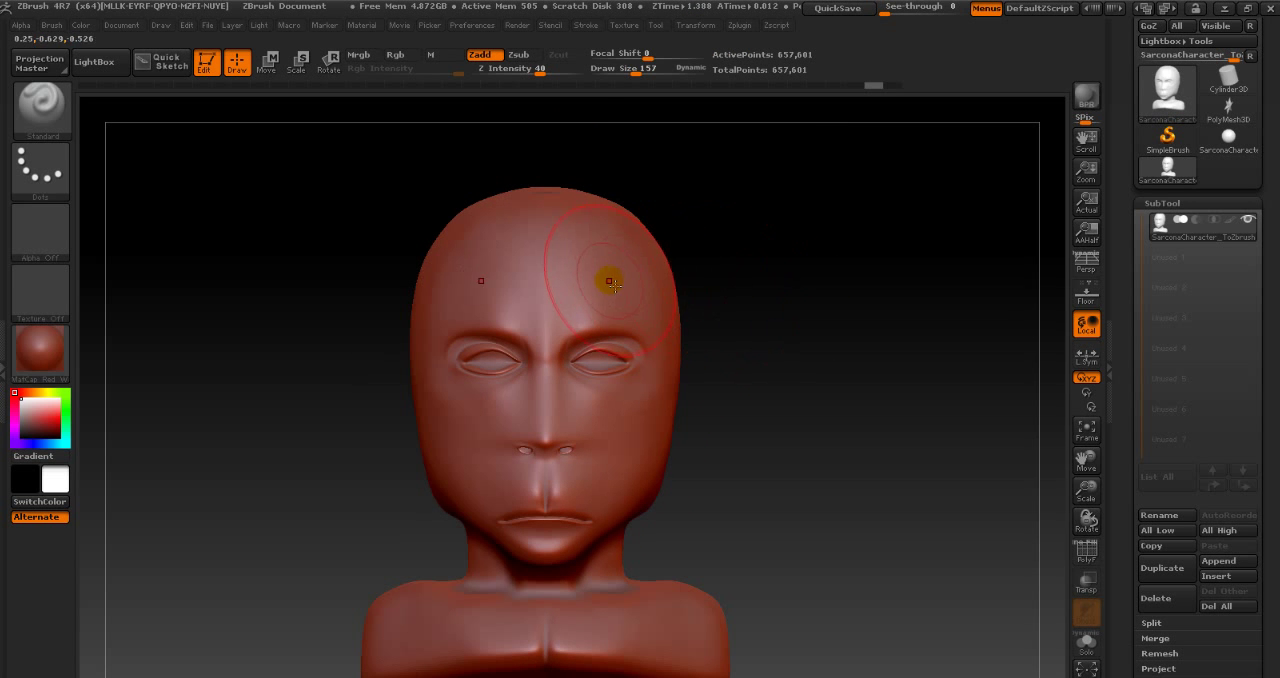
pyautogui.moveTo(595, 286)
pyautogui.keyDown('shift'); pyautogui.mouseDown()
pyautogui.moveTo(663, 380)
pyautogui.moveTo(612, 404)
pyautogui.mouseUp(); pyautogui.keyUp('shift')
pyautogui.click(702, 27)
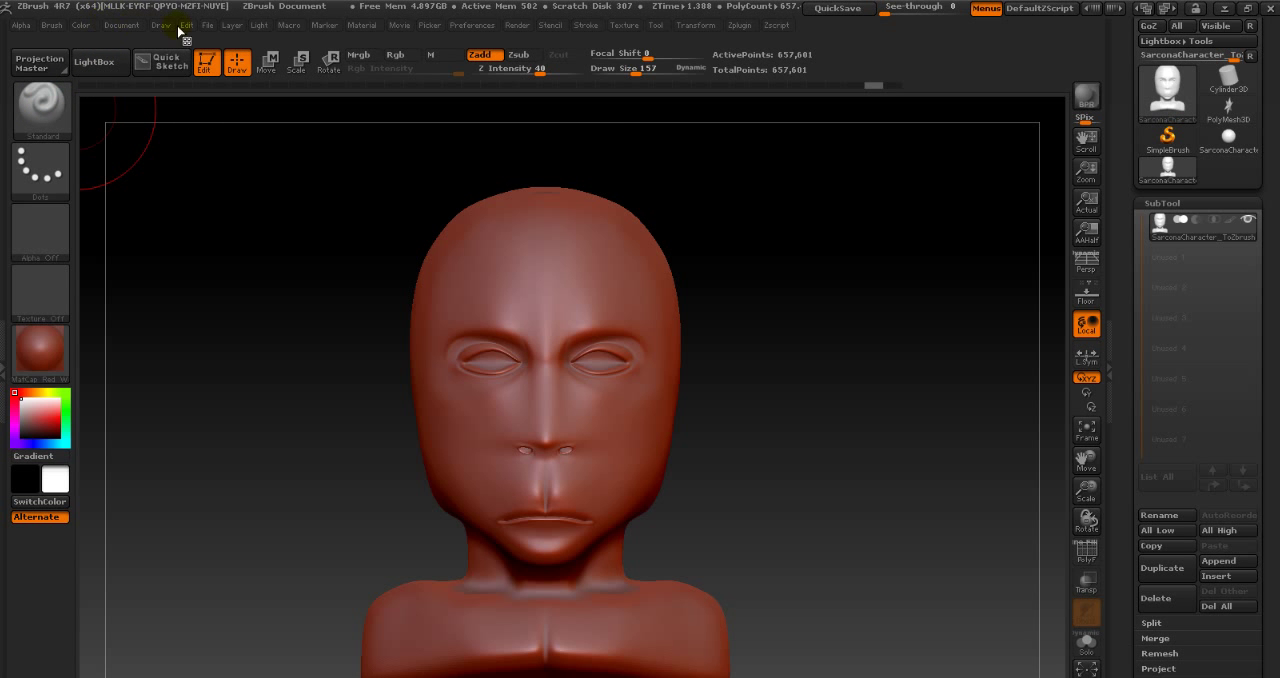
# - Open the Tablet preferences and examine the size, Z and color sensitivity and Lazy Pressure settings
pyautogui.click(481, 24)
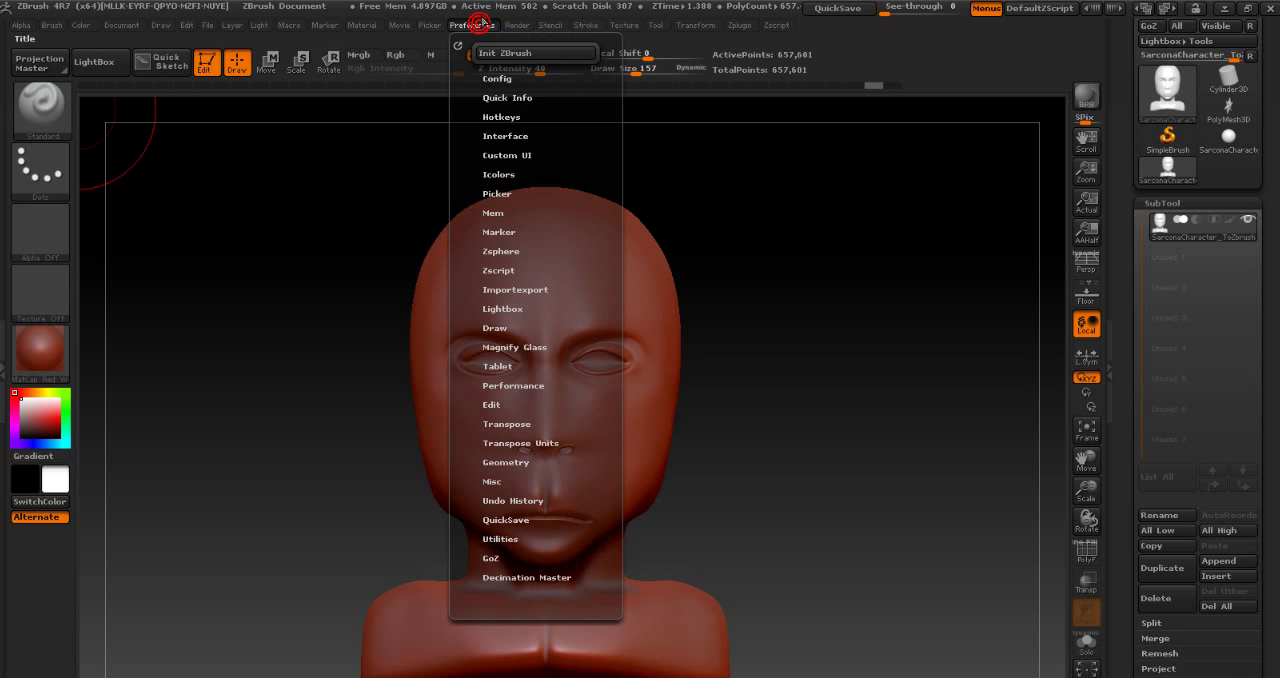
pyautogui.click(511, 366)
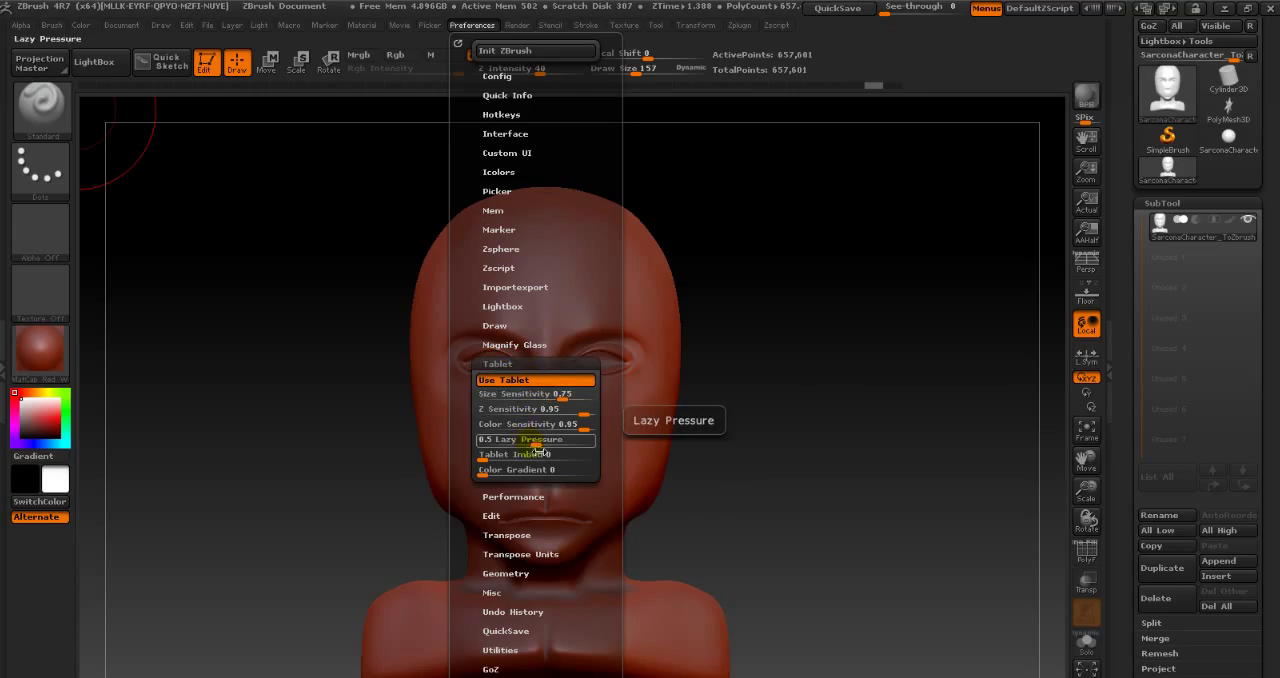
pyautogui.moveTo(537, 451); pyautogui.dragTo(571, 454)
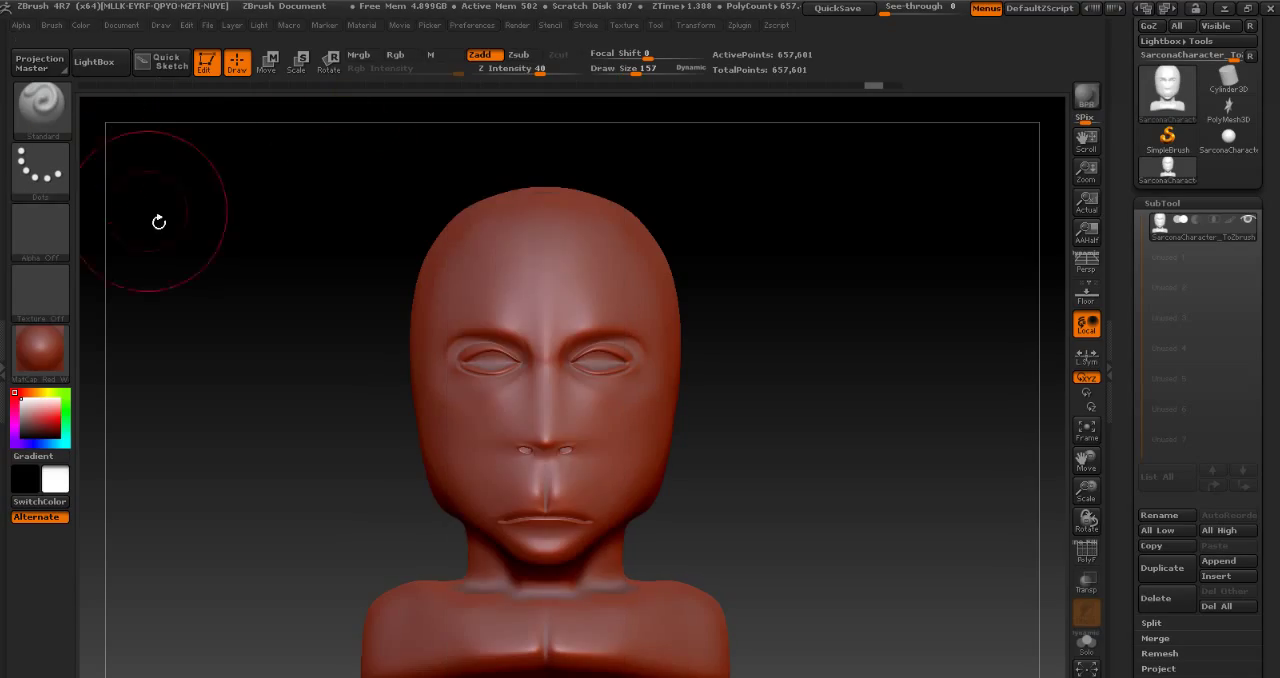
# - Reduce the draw size to 54, try a short stroke on the forehead, and undo it
pyautogui.press('s')
pyautogui.moveTo(516, 263)
pyautogui.mouseDown()
pyautogui.moveTo(483, 264)
pyautogui.moveTo(553, 253)
pyautogui.mouseUp()
pyautogui.hotkey('ctrl', 'z')
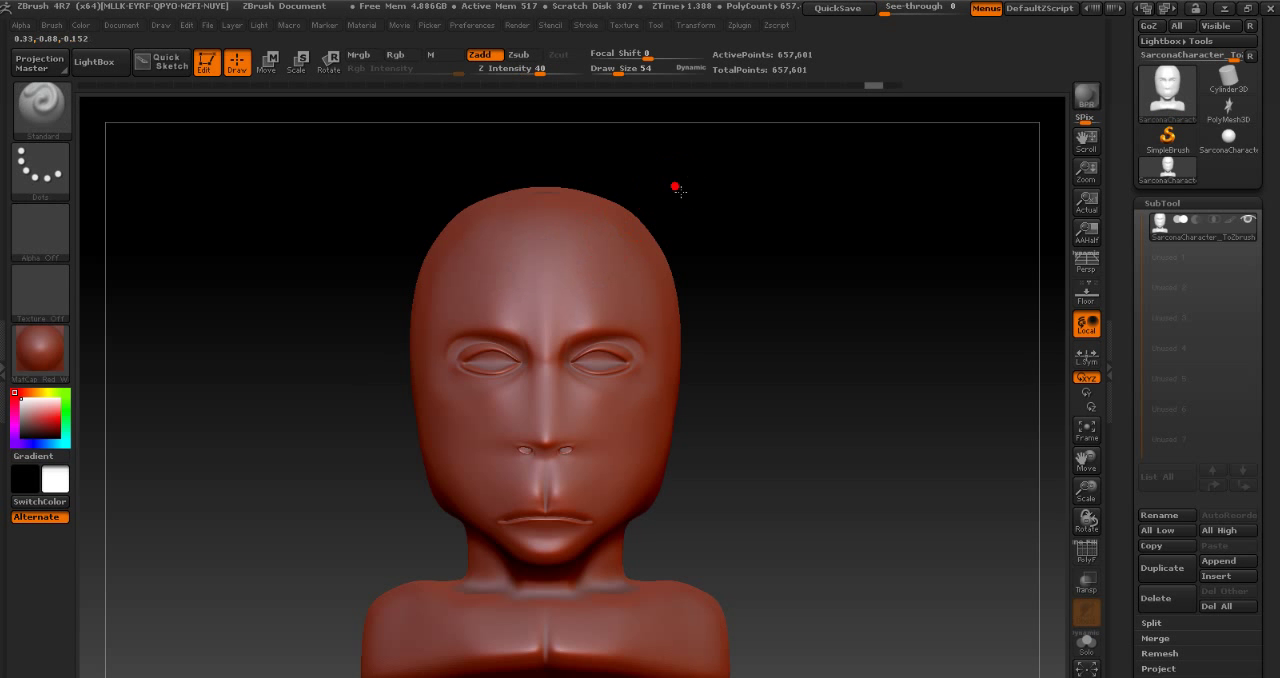
# - Try mirrored Dots strokes over the forehead and around the eyes, undoing each one
pyautogui.keyDown('alt'); pyautogui.moveTo(675, 186); pyautogui.dragTo(853, 196); pyautogui.keyUp('alt')
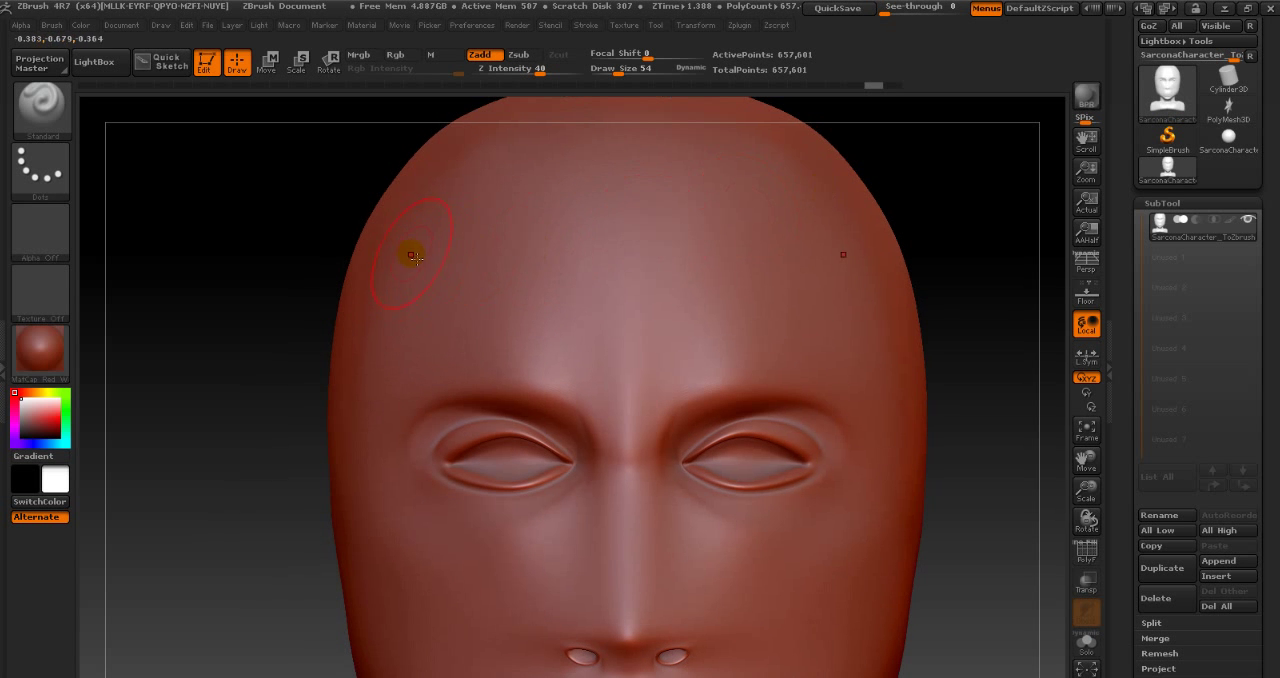
pyautogui.moveTo(490, 289)
pyautogui.mouseDown()
pyautogui.moveTo(543, 237)
pyautogui.moveTo(563, 237)
pyautogui.moveTo(594, 271)
pyautogui.moveTo(597, 360)
pyautogui.moveTo(451, 343)
pyautogui.moveTo(411, 349)
pyautogui.moveTo(365, 390)
pyautogui.moveTo(366, 500)
pyautogui.moveTo(435, 552)
pyautogui.mouseUp()
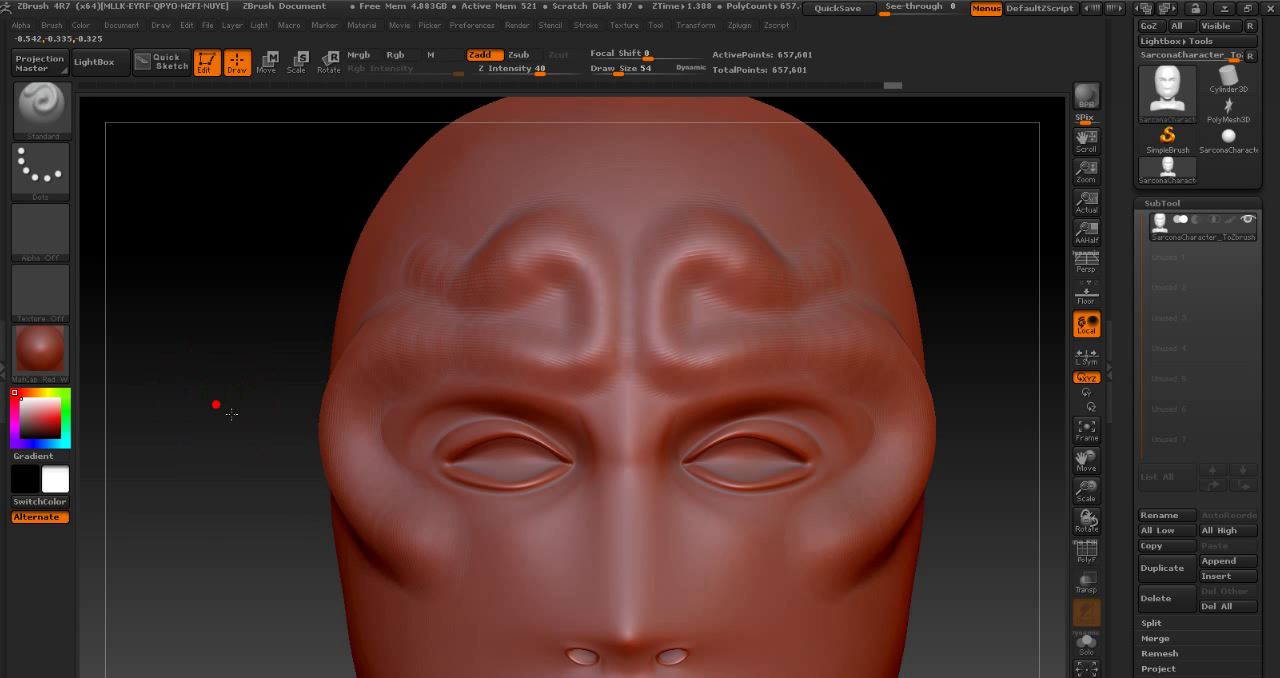
pyautogui.moveTo(231, 413)
pyautogui.mouseDown()
pyautogui.moveTo(306, 420)
pyautogui.moveTo(286, 451)
pyautogui.moveTo(210, 463)
pyautogui.moveTo(244, 420)
pyautogui.mouseUp()
pyautogui.hotkey('ctrl', 'z')
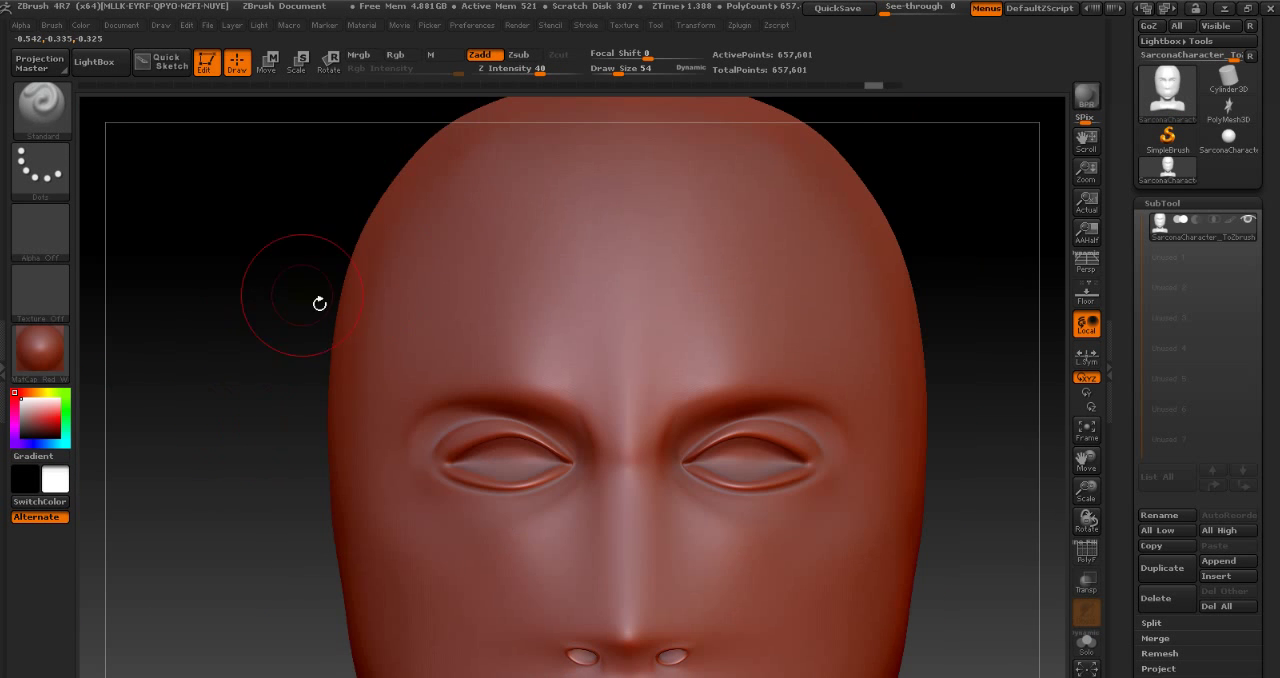
pyautogui.moveTo(448, 313)
pyautogui.mouseDown()
pyautogui.moveTo(474, 291)
pyautogui.moveTo(506, 289)
pyautogui.moveTo(598, 309)
pyautogui.mouseUp()
pyautogui.hotkey('ctrl', 'z')
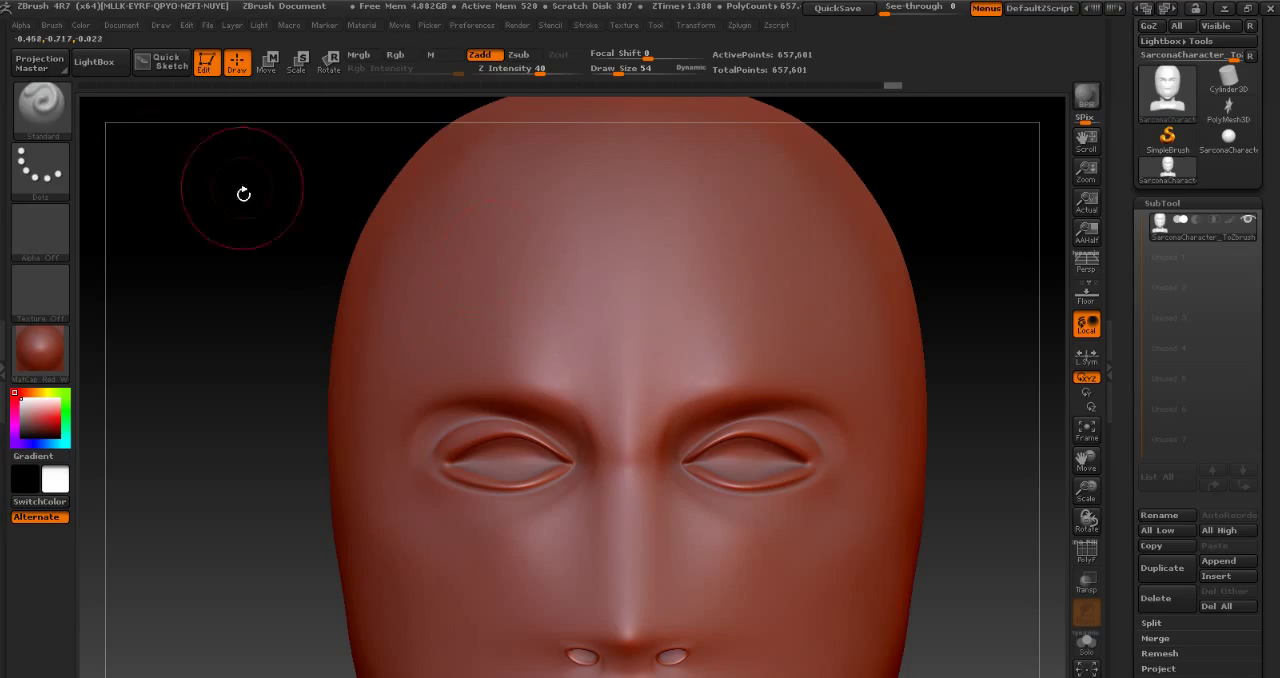
# - Switch the stroke type to FreeHand, try mirrored strokes across the forehead, and undo them
pyautogui.click(57, 160)
pyautogui.click(242, 185)
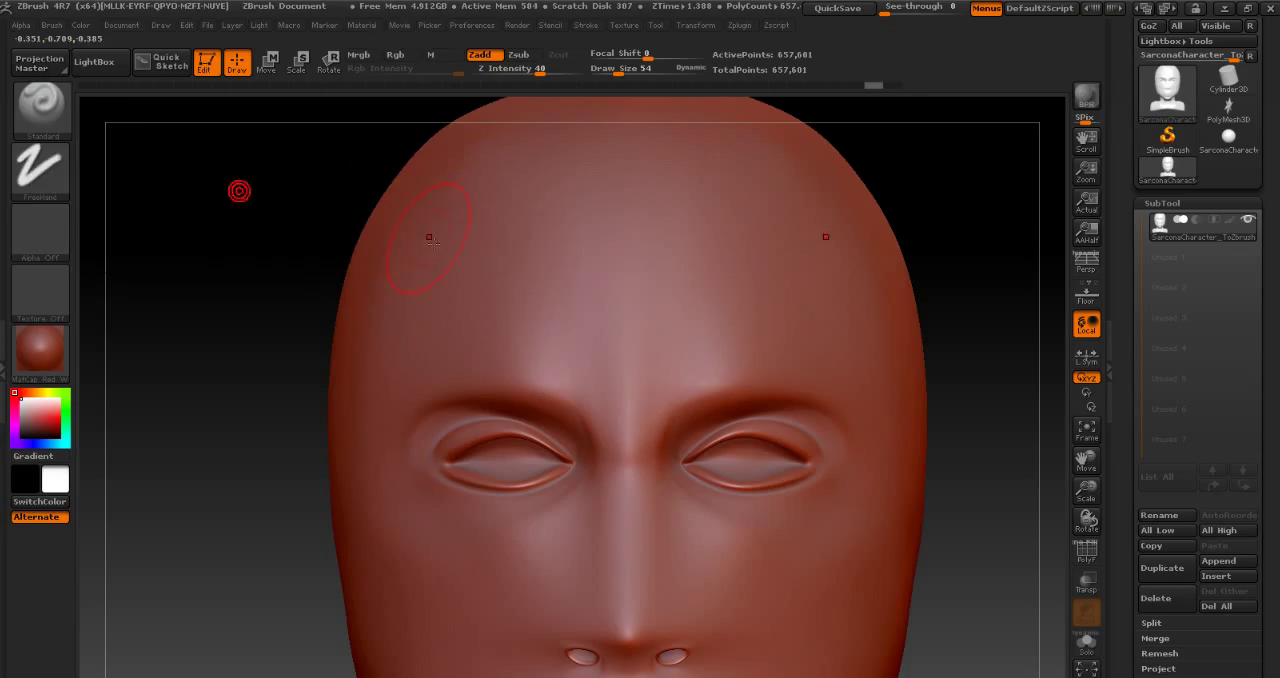
pyautogui.moveTo(420, 302)
pyautogui.mouseDown()
pyautogui.moveTo(538, 326)
pyautogui.moveTo(595, 320)
pyautogui.mouseUp()
pyautogui.hotkey('ctrl', 'z')
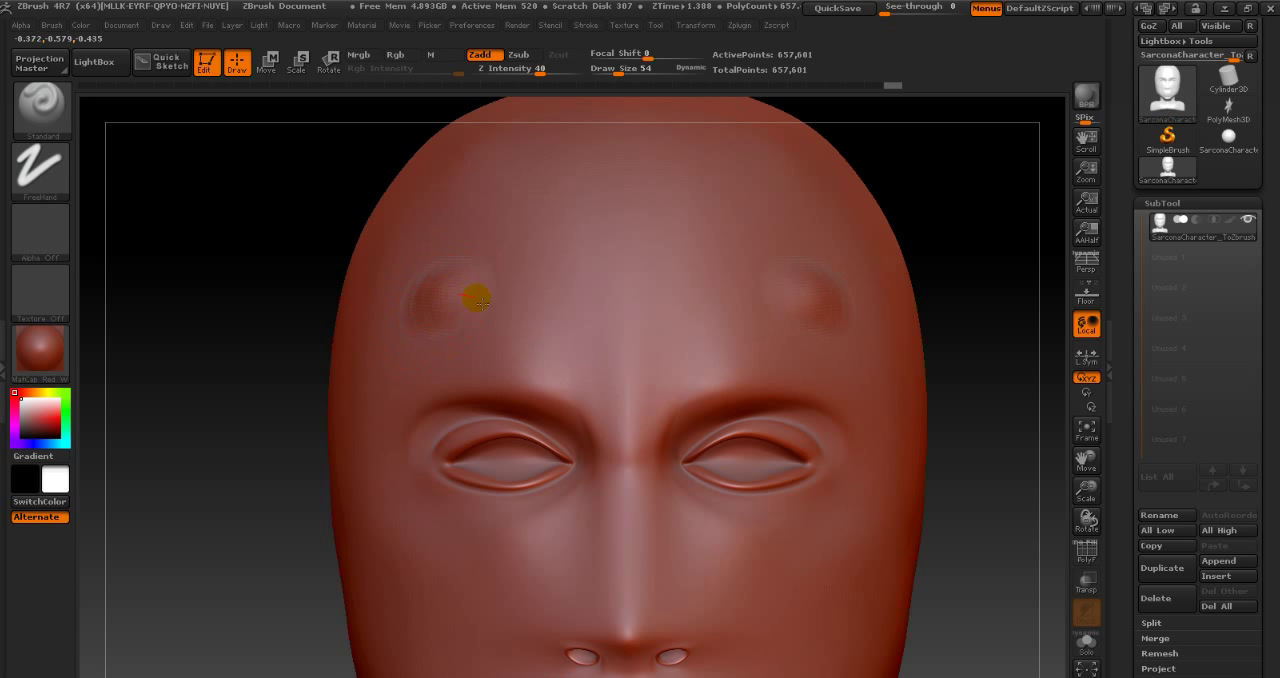
pyautogui.moveTo(478, 298); pyautogui.dragTo(566, 340)
pyautogui.hotkey('ctrl', 'z')
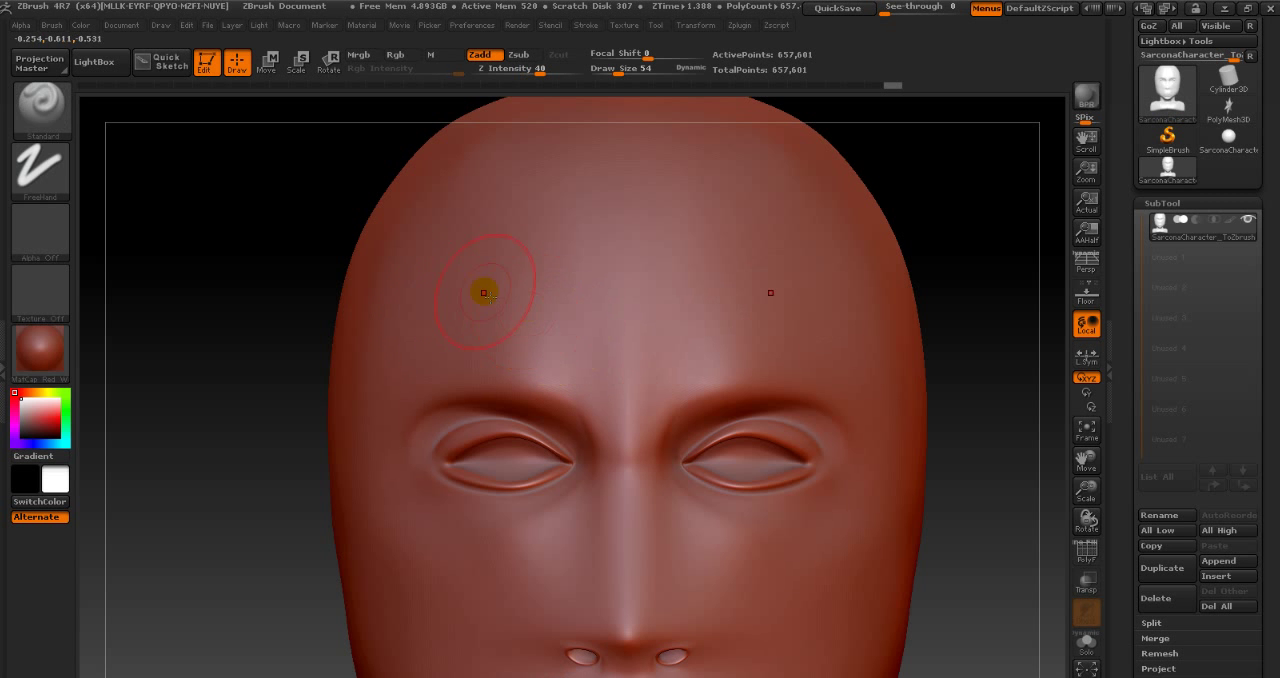
# - Examine the FreeHand stroke's Mouse Avg setting, try another stroke across the forehead, and undo it
pyautogui.click(40, 168)
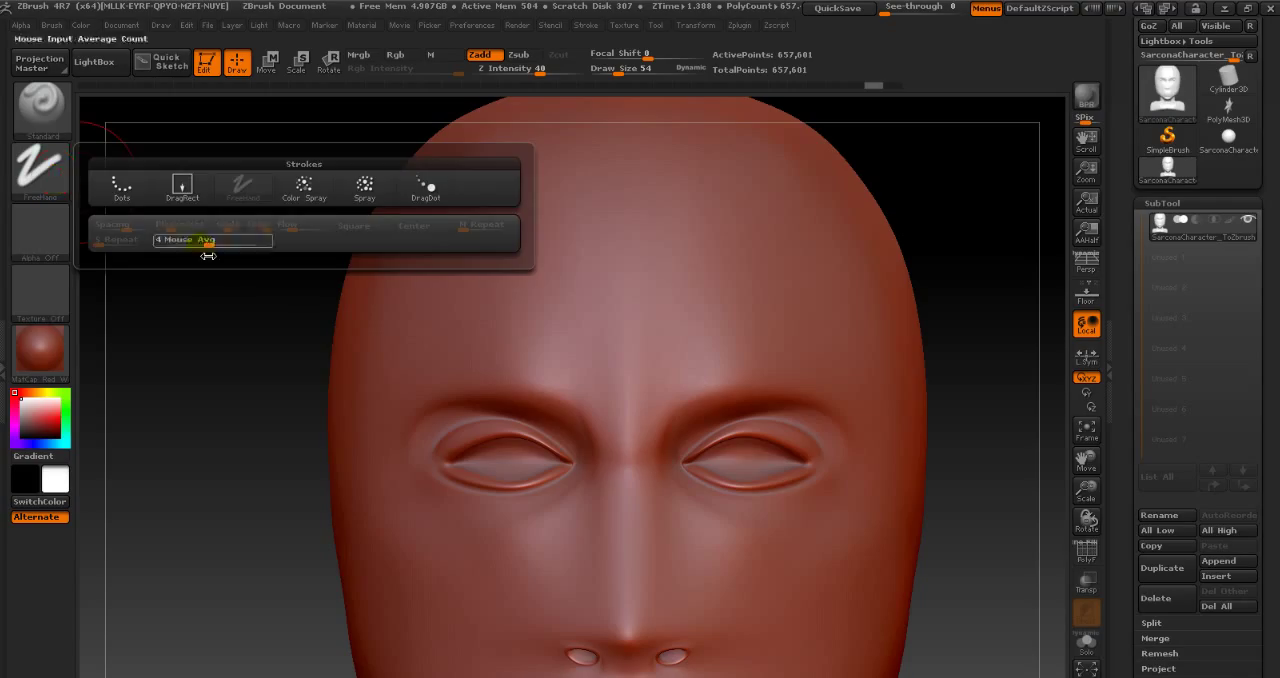
pyautogui.click(40, 168)
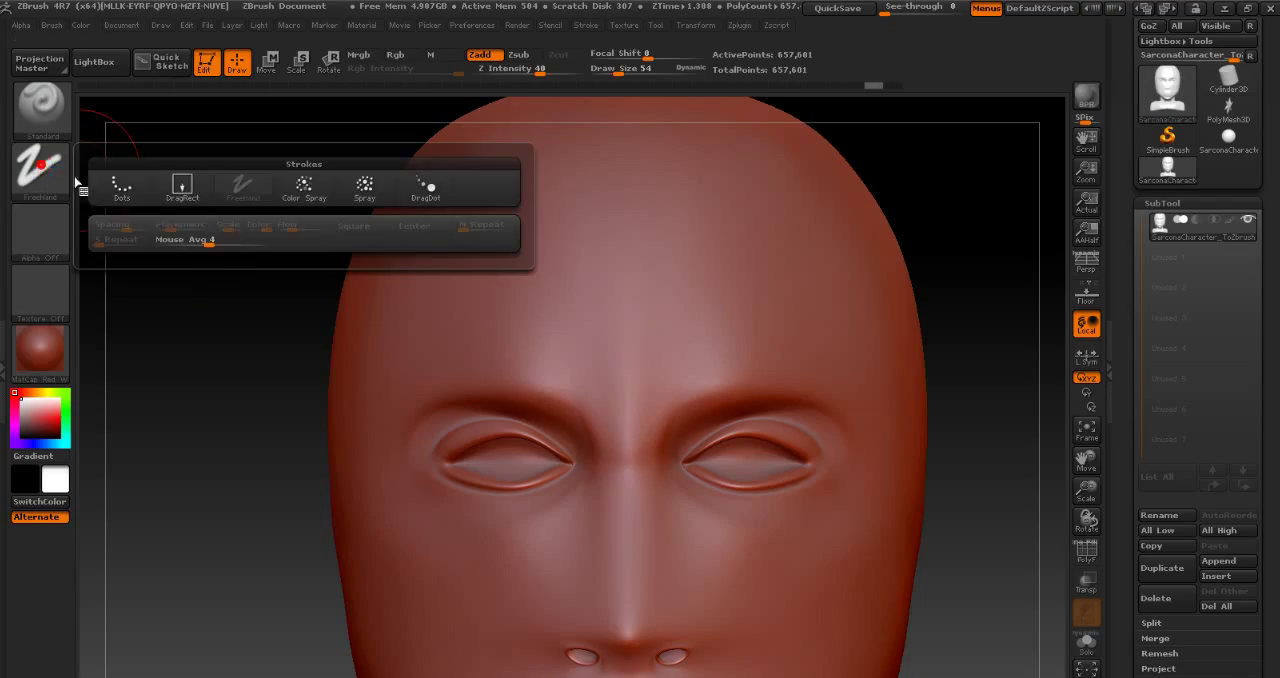
pyautogui.click(209, 247)
pyautogui.moveTo(419, 296)
pyautogui.mouseDown()
pyautogui.moveTo(483, 279)
pyautogui.moveTo(571, 300)
pyautogui.mouseUp()
pyautogui.hotkey('ctrl', 'z')
# - Try a thin mirrored FreeHand stroke above the brows at draw size 17, undo it, and return to the Dots stroke
pyautogui.press('s')
pyautogui.moveTo(496, 246); pyautogui.dragTo(473, 249)
pyautogui.moveTo(441, 287); pyautogui.dragTo(543, 325)
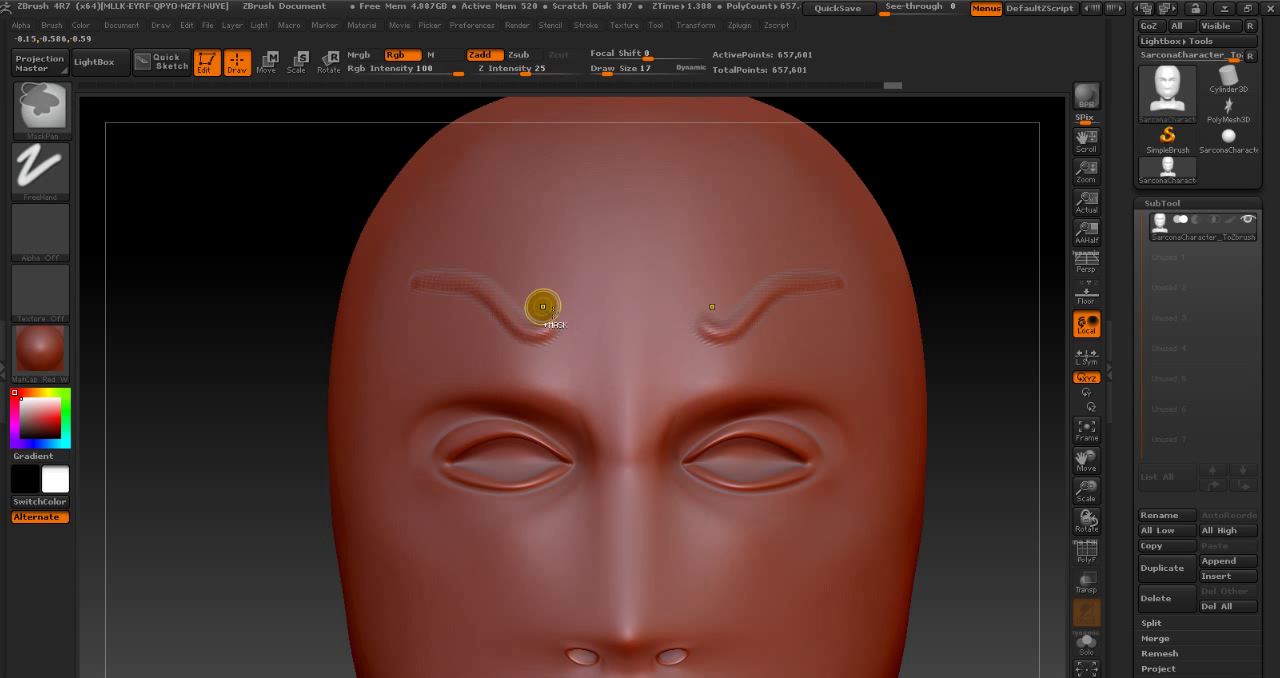
pyautogui.hotkey('ctrl', 'z')
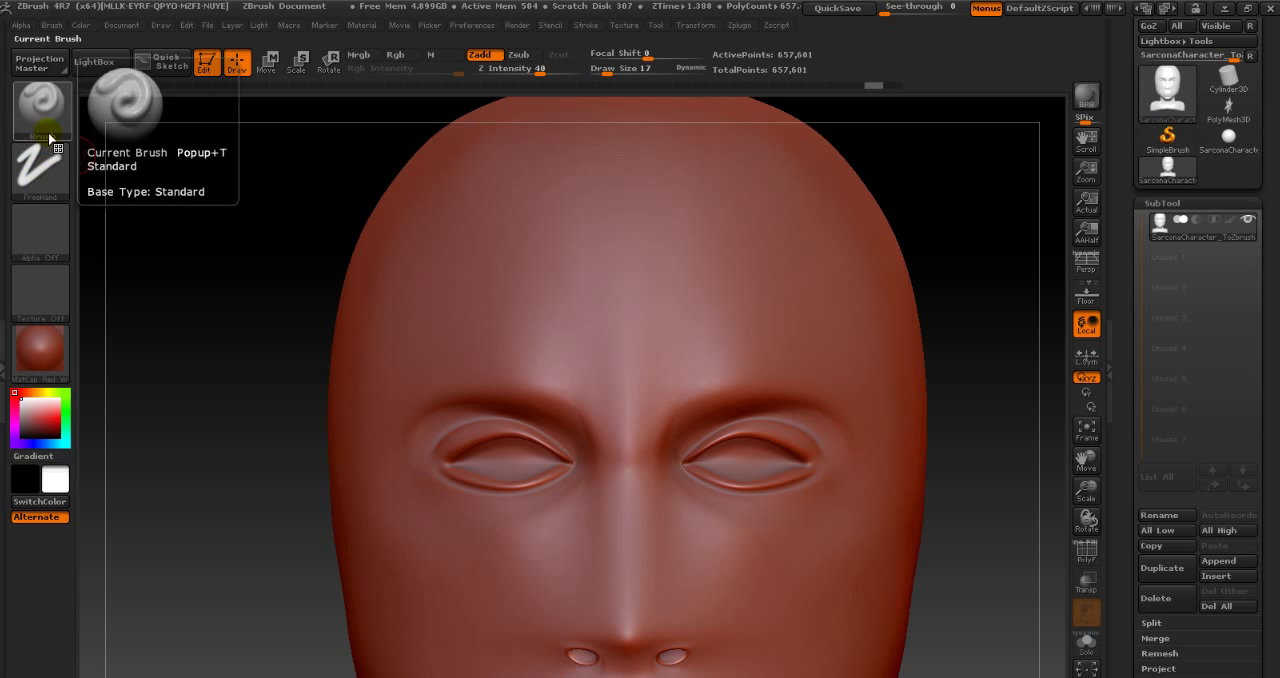
pyautogui.click(40, 168)
pyautogui.click(112, 188)
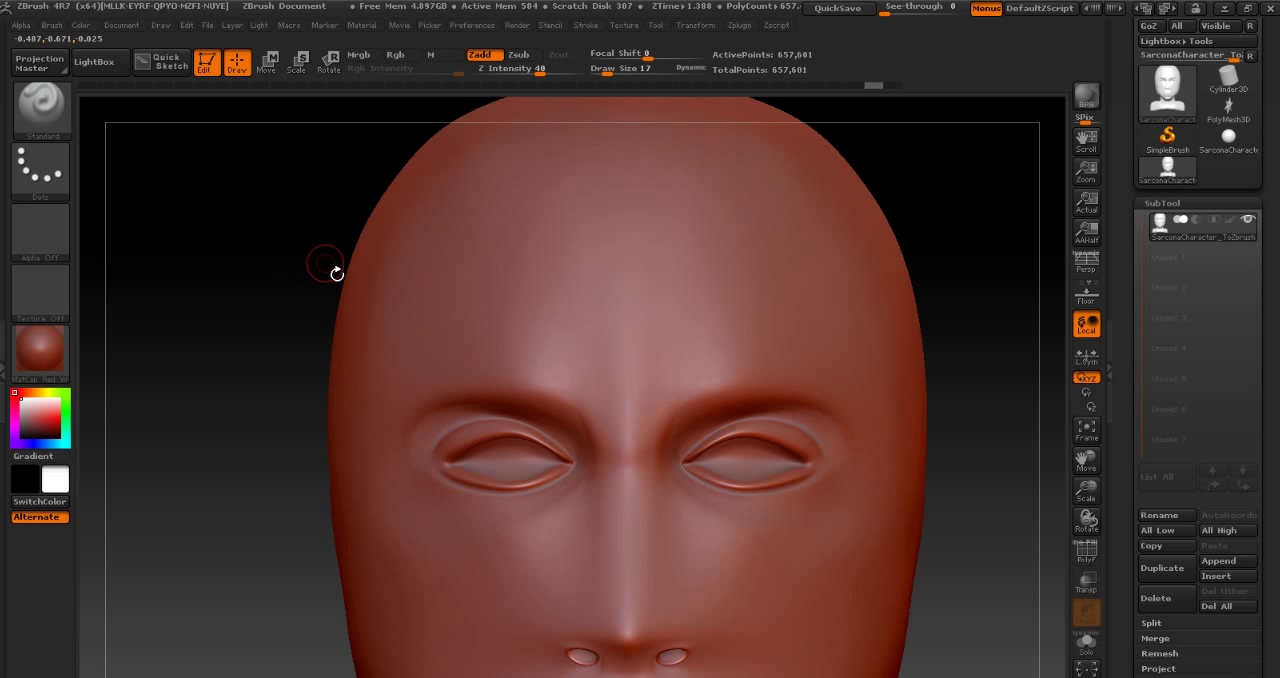
# - Lower the bust by three subdivision levels and raise it back up by one
pyautogui.hotkey('shift', 'd')
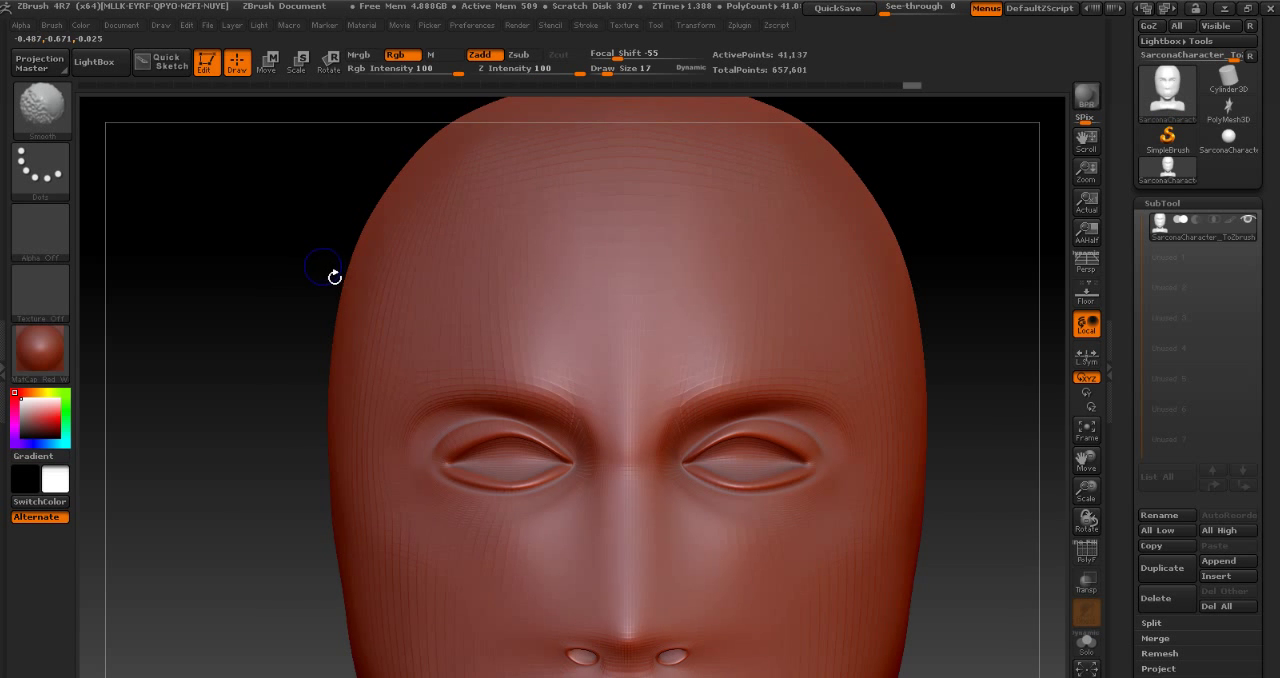
pyautogui.hotkey('shift', 'd')
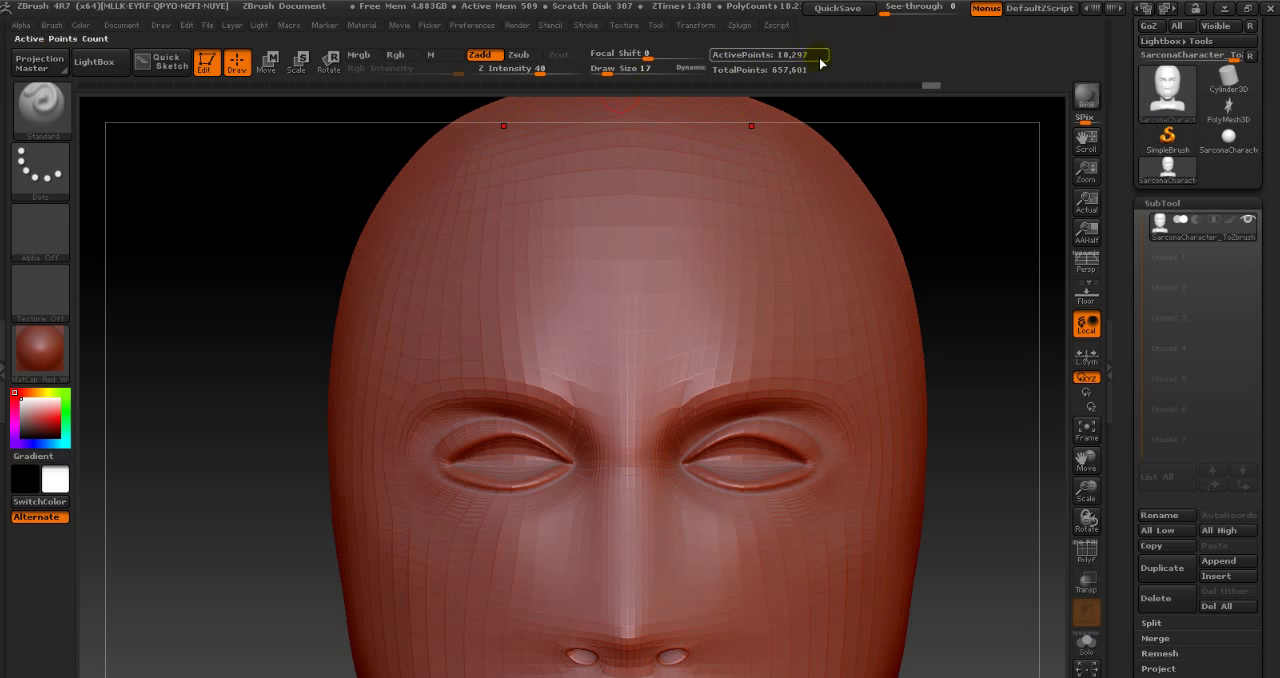
pyautogui.hotkey('shift', 'd')
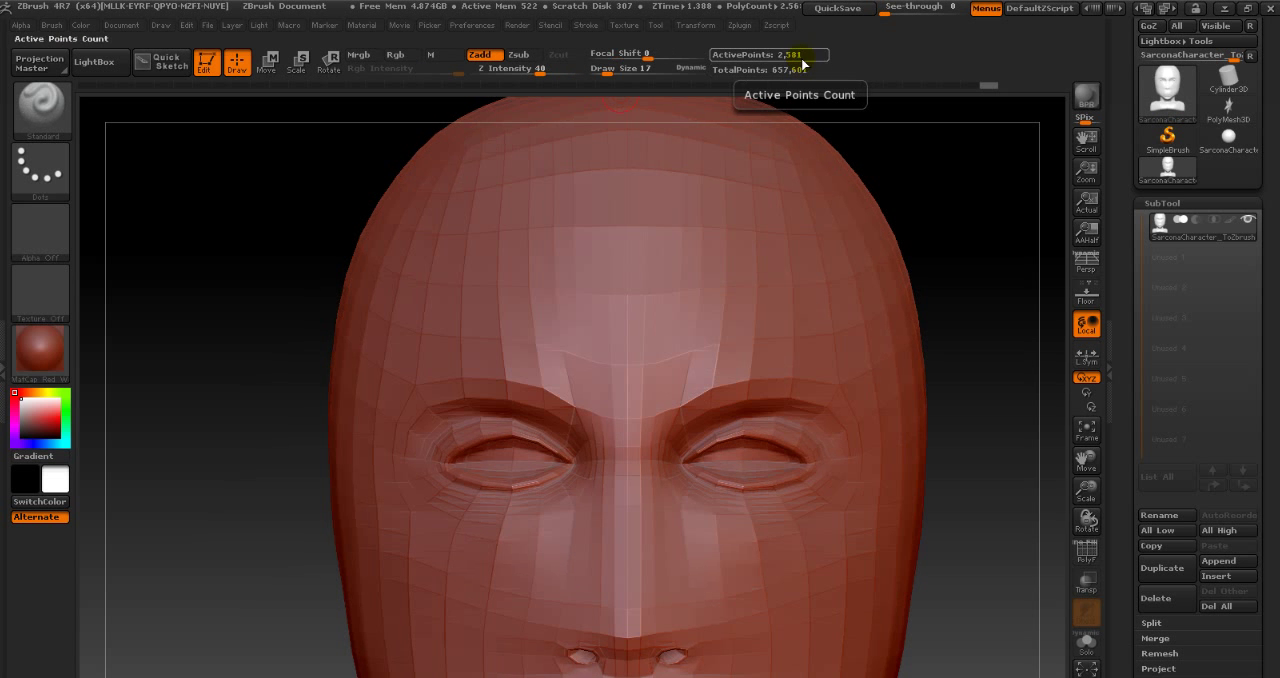
pyautogui.press('d')
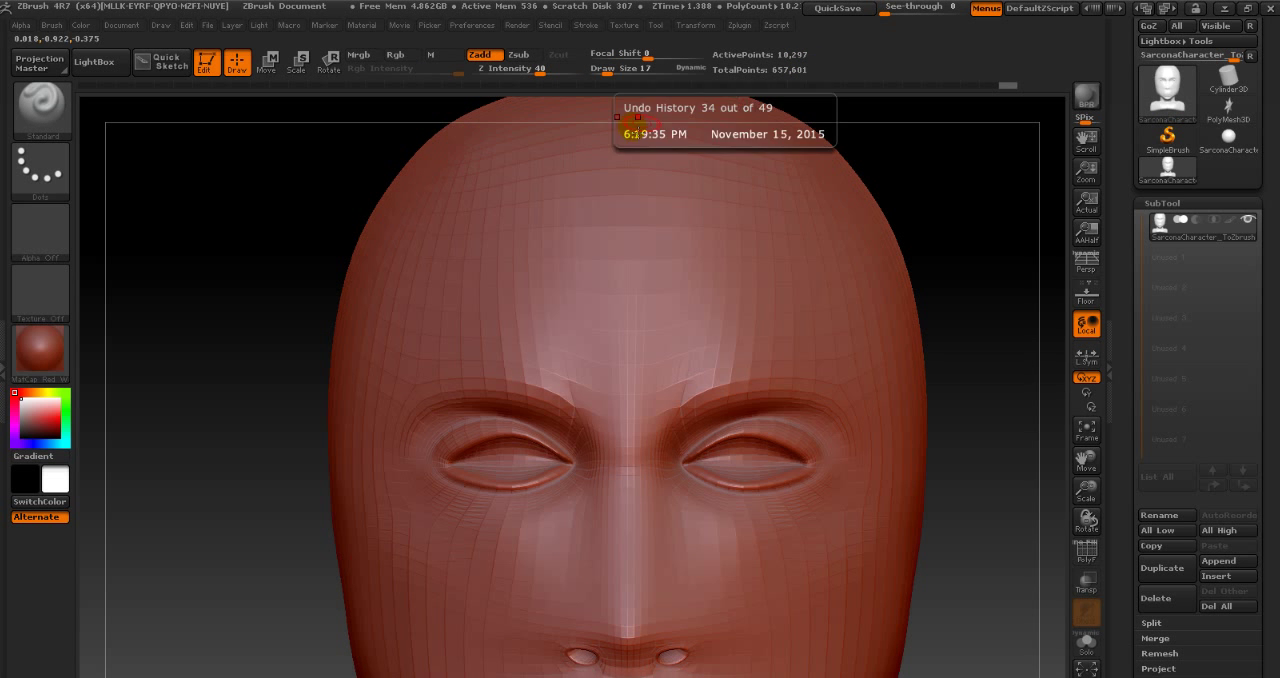
# - Filter the sculpting brushes by the letter M and select the Move brush
pyautogui.click(41, 107)
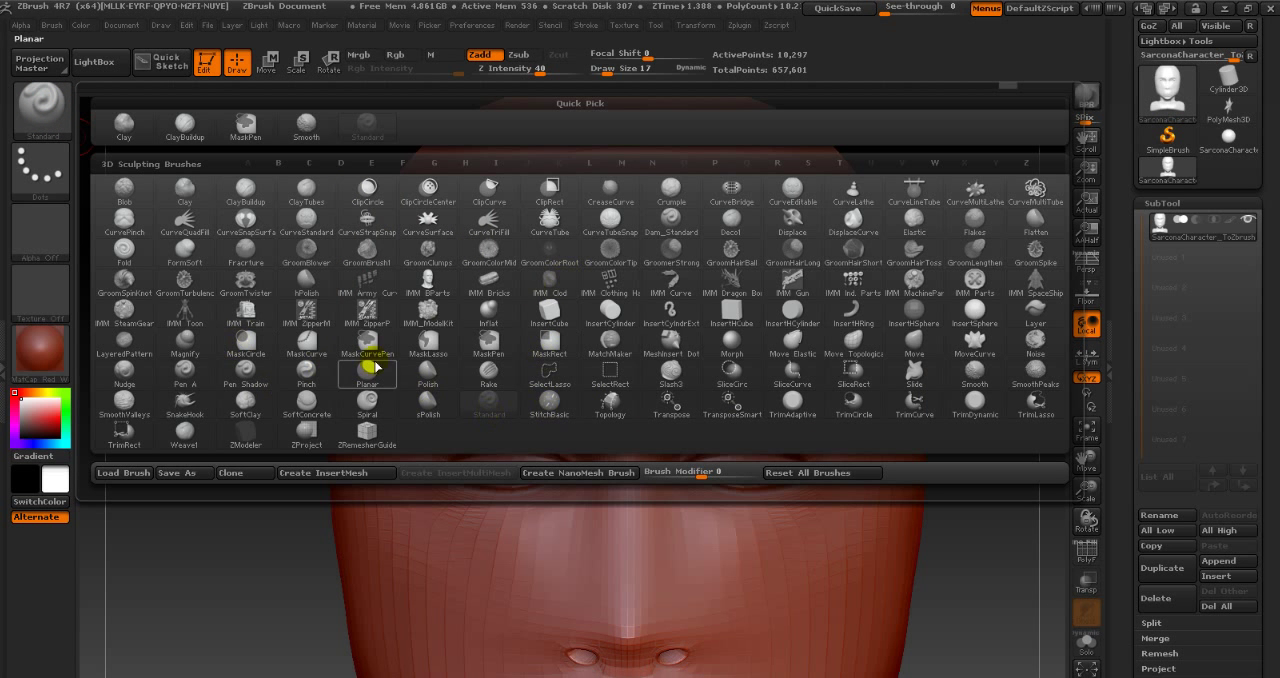
pyautogui.click(621, 163)
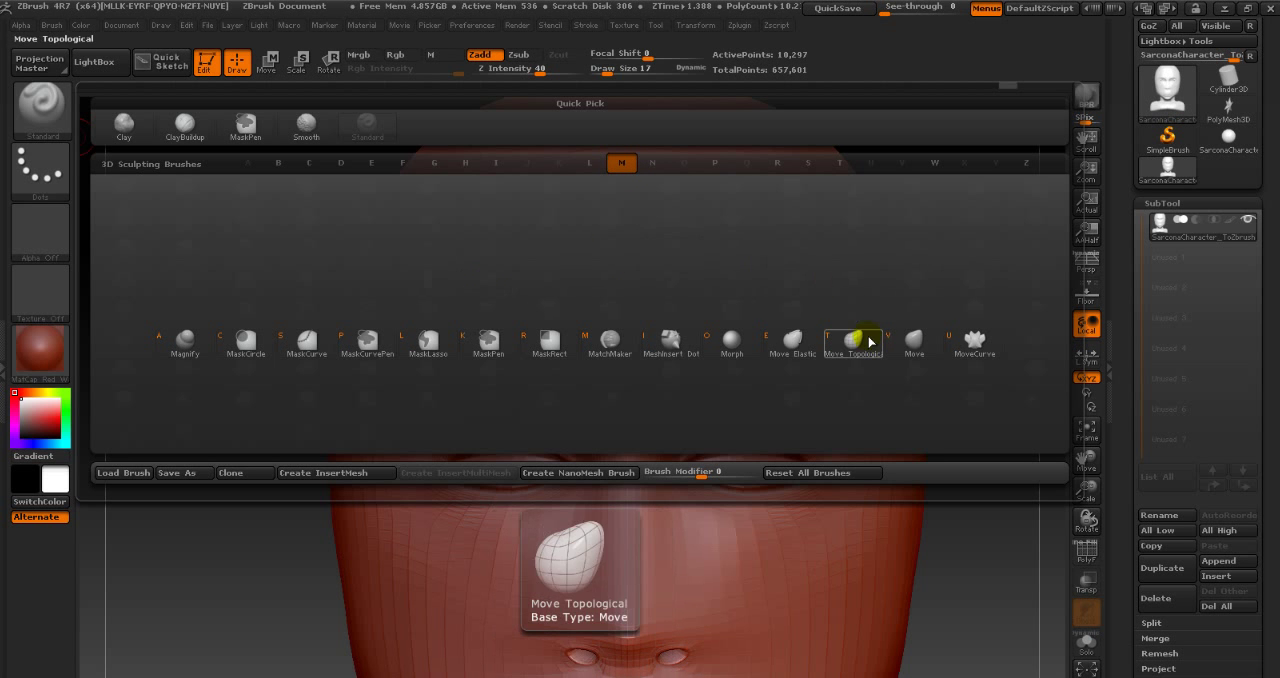
pyautogui.click(927, 346)
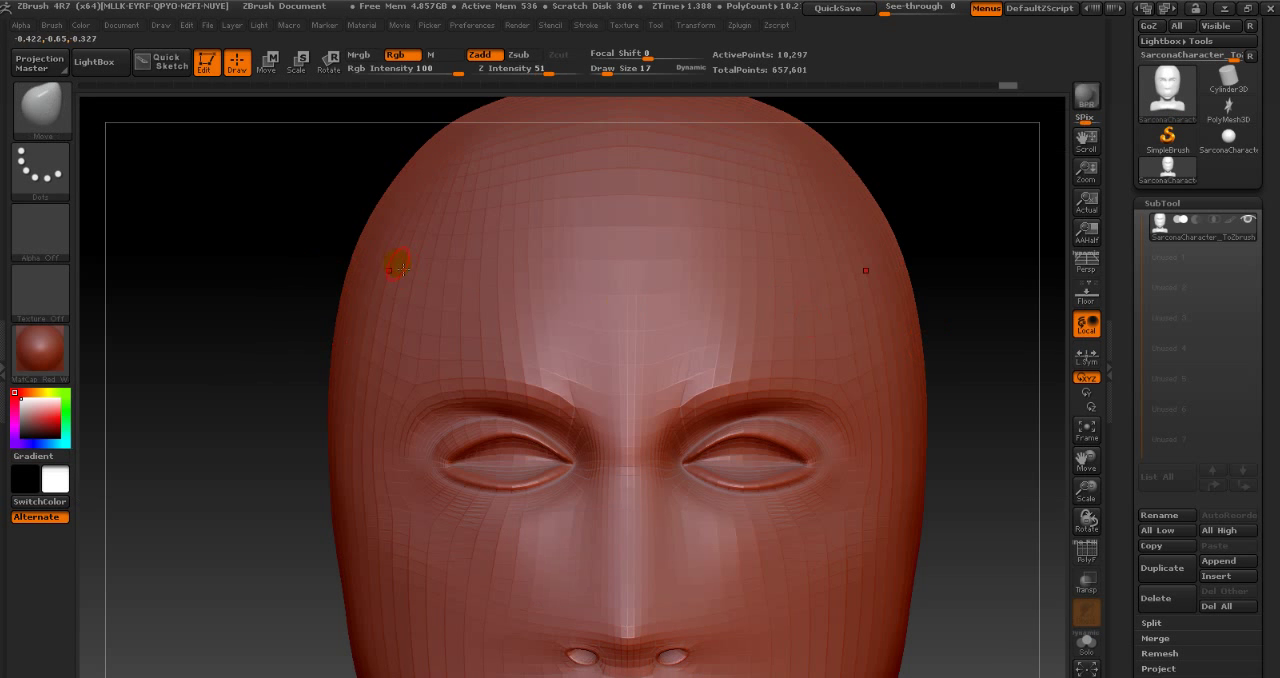
pyautogui.moveTo(279, 232); pyautogui.dragTo(474, 242)
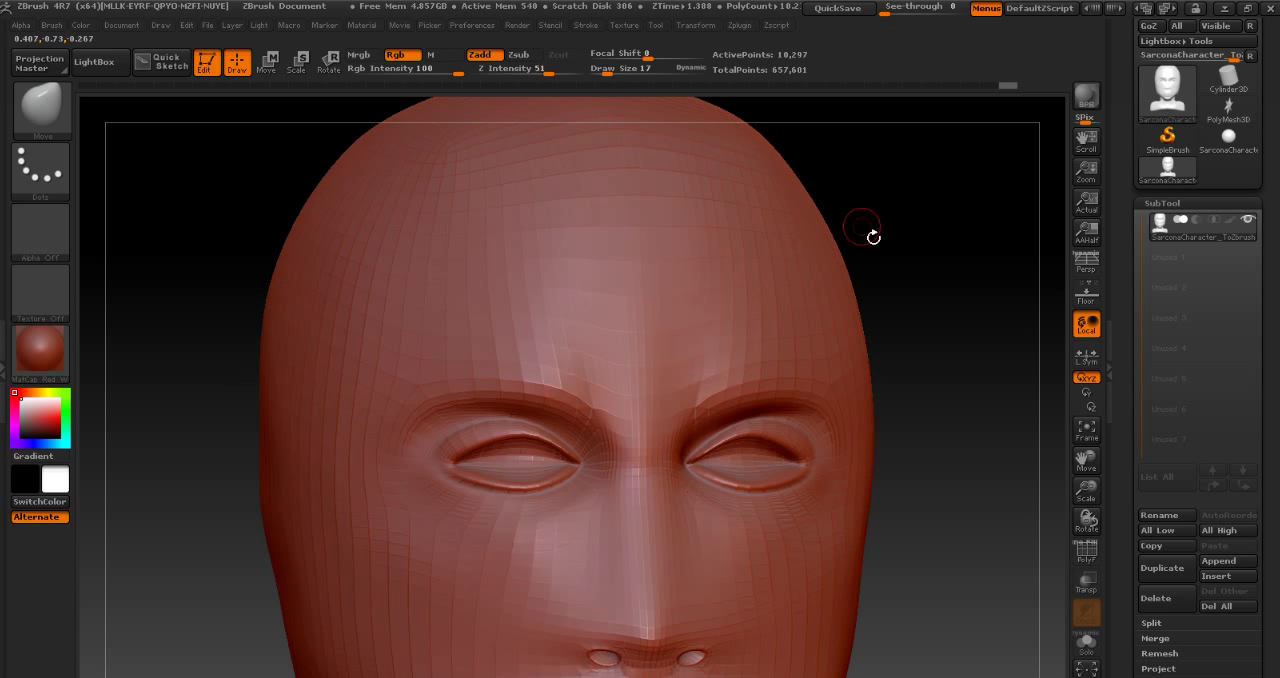
pyautogui.keyDown('shift'); pyautogui.moveTo(903, 227); pyautogui.dragTo(857, 214); pyautogui.keyUp('shift')
# - Enlarge the Move brush to a draw size of 140 for reshaping the head in side profile
pyautogui.press('s')
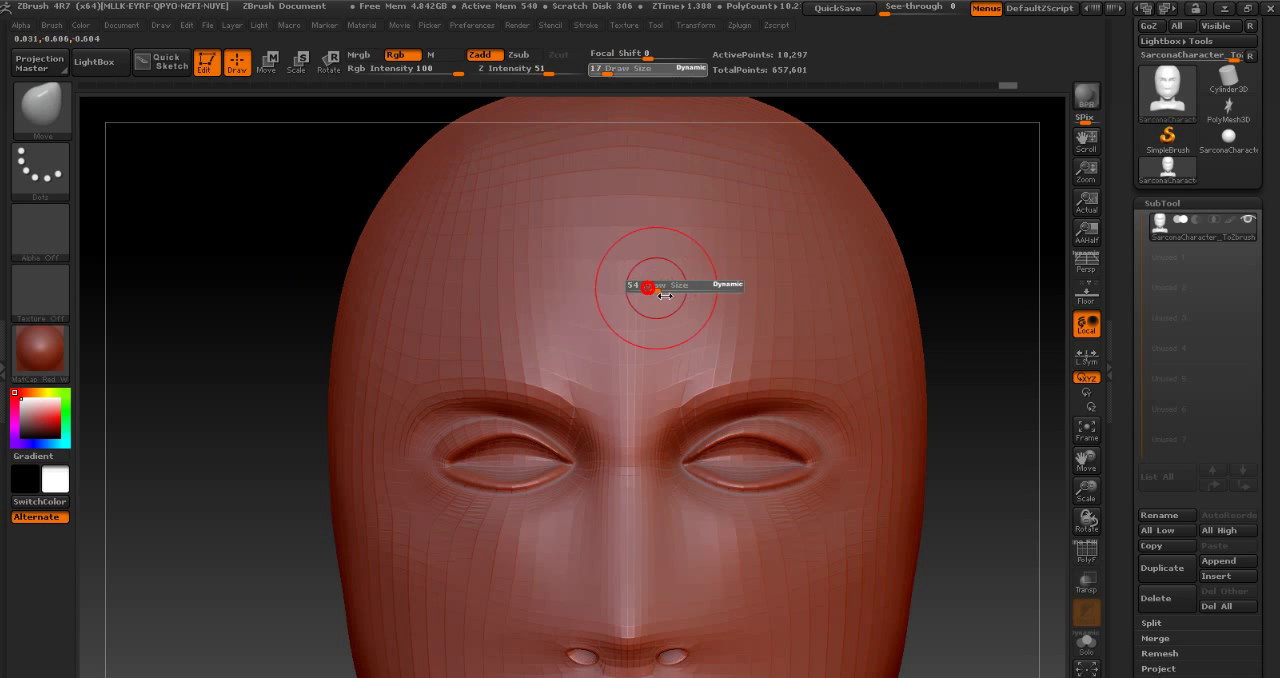
pyautogui.moveTo(664, 295); pyautogui.dragTo(686, 277)
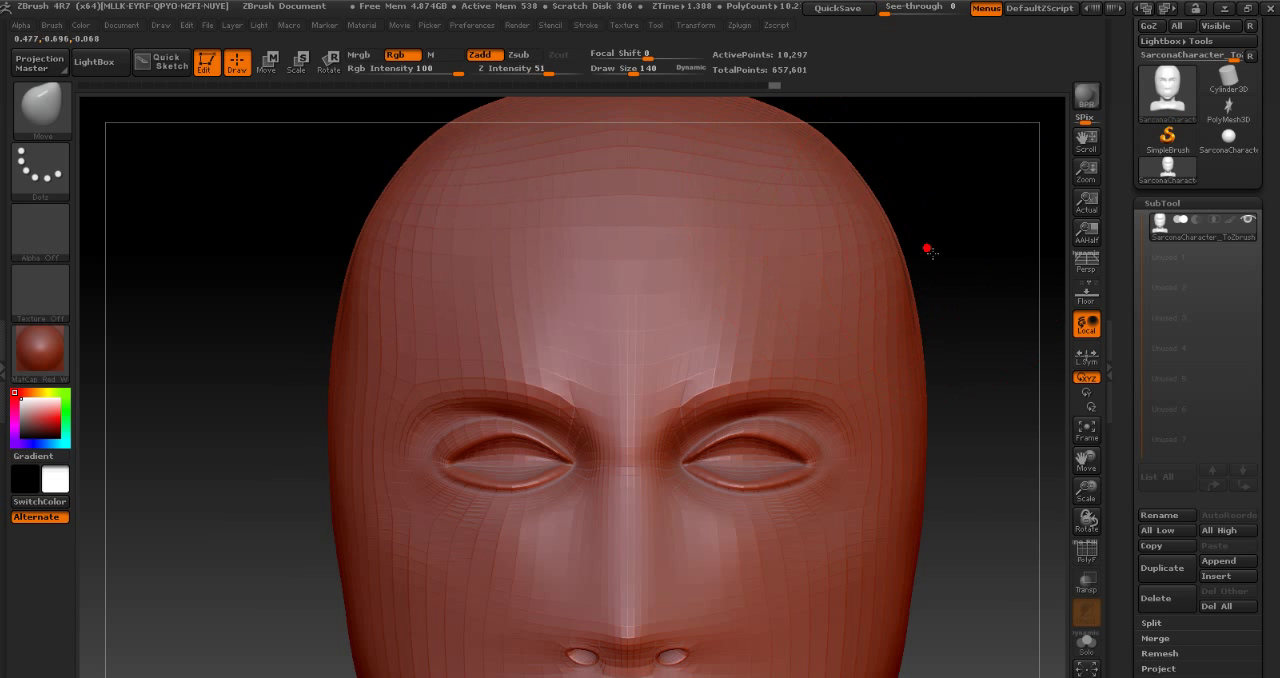
pyautogui.moveTo(926, 246); pyautogui.dragTo(808, 240)
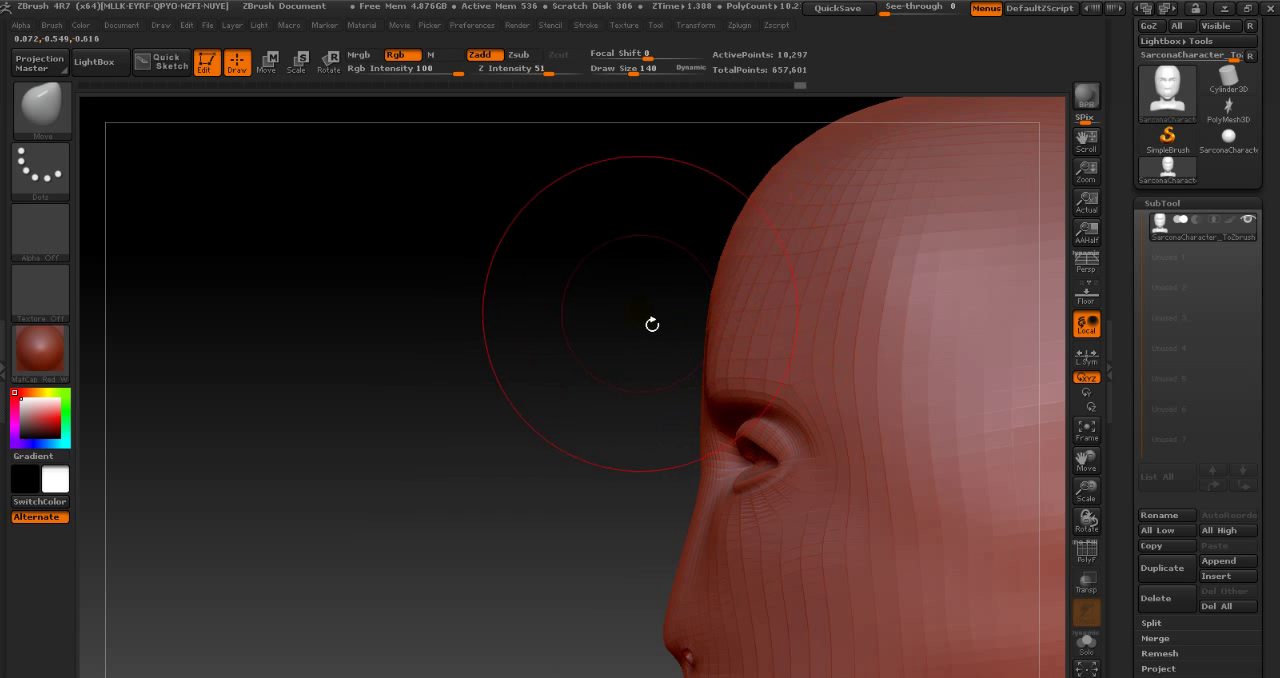
pyautogui.keyDown('alt'); pyautogui.moveTo(634, 323); pyautogui.dragTo(474, 313); pyautogui.keyUp('alt')
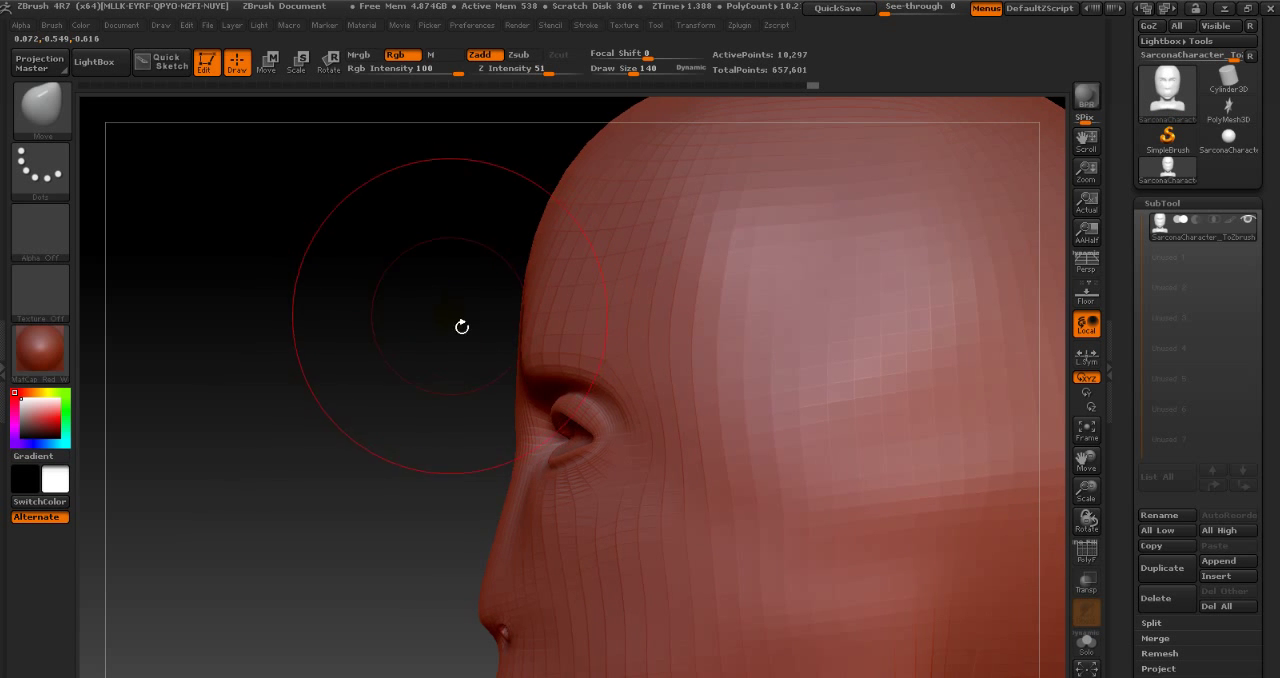